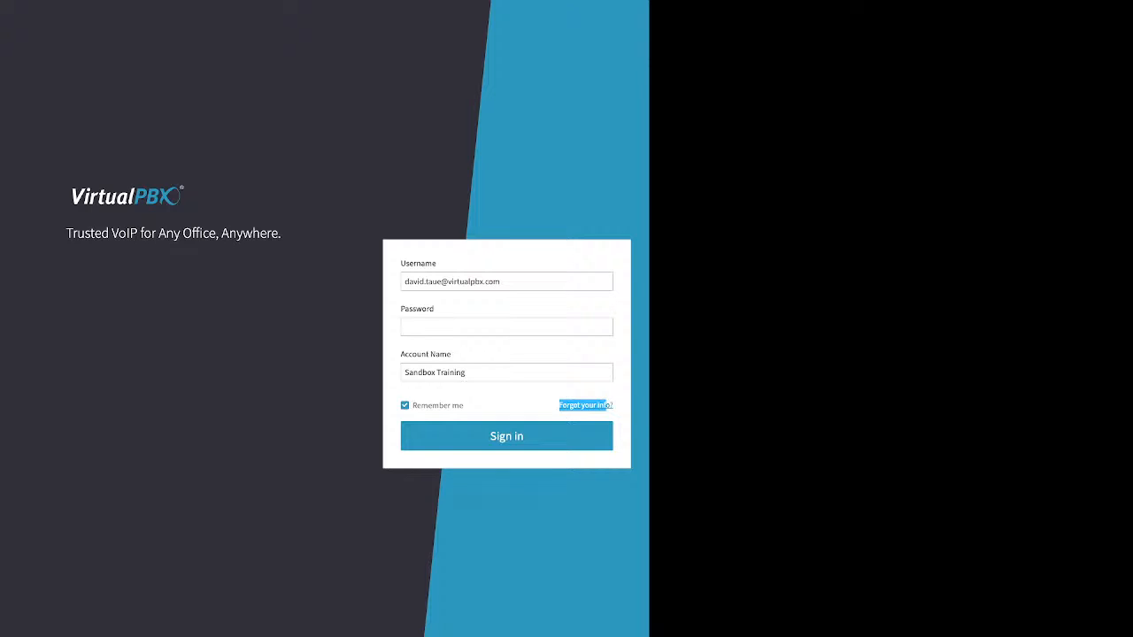
Open the password recovery form and point out its Account Name and Phone Number fields
left_click(587, 405)
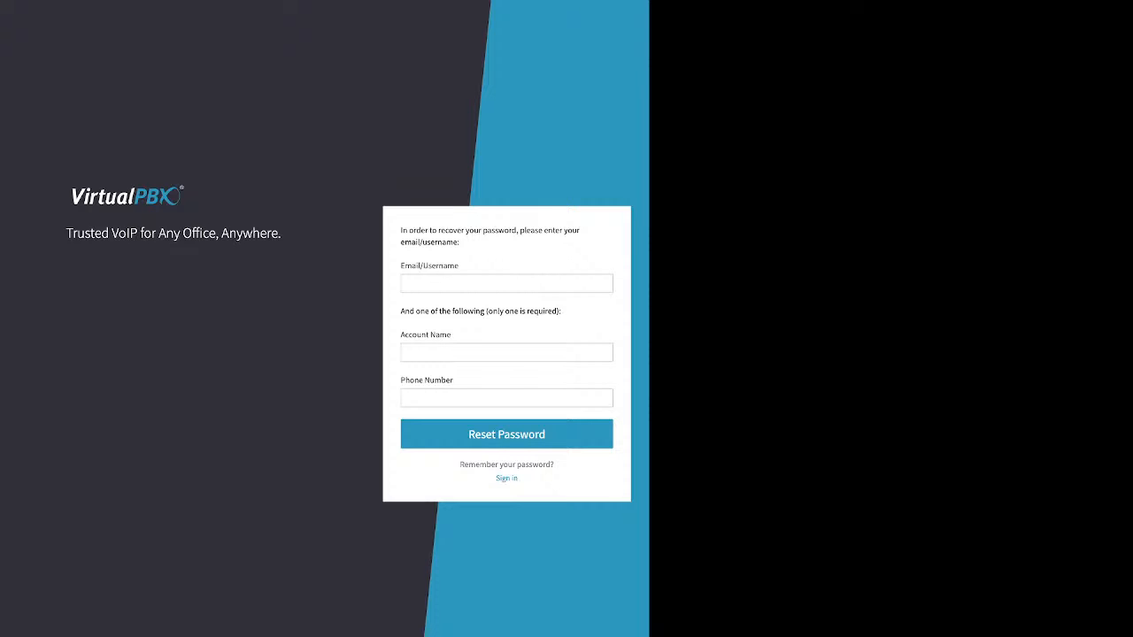
triple_click(426, 335)
triple_click(413, 379)
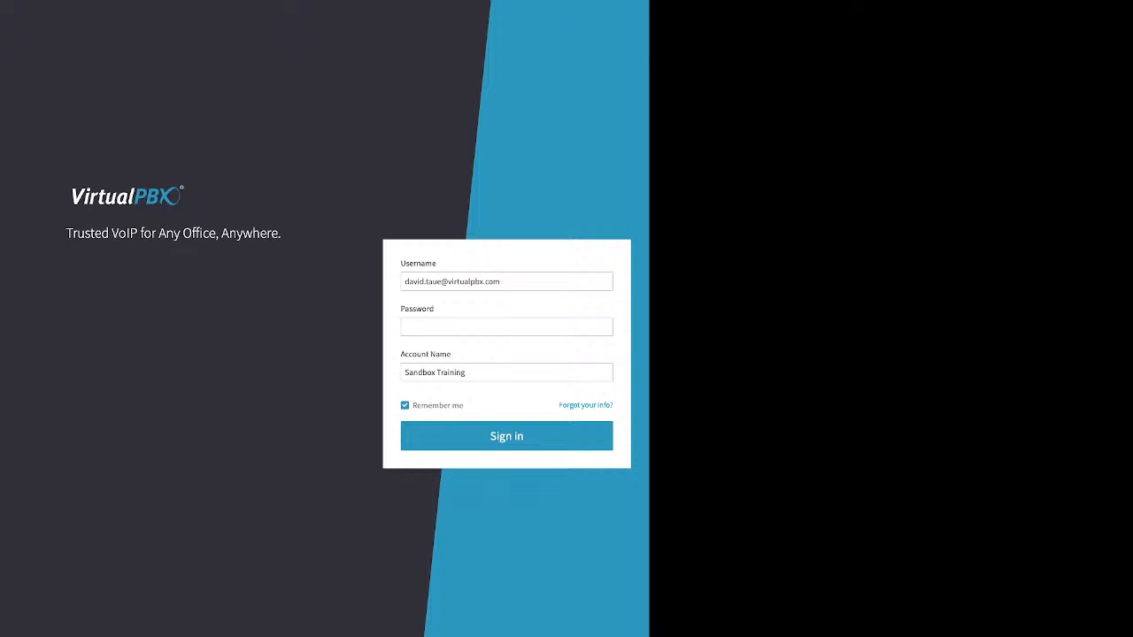
Enter the account password on the sign-in form and point out the Remember me option
left_click(507, 328)
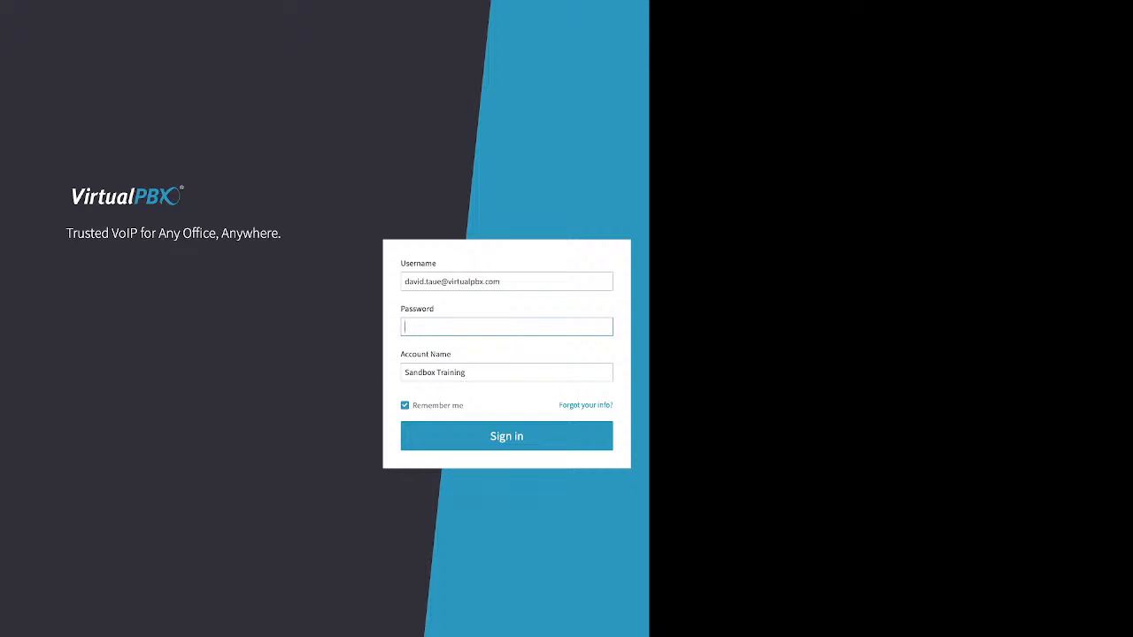
type("•••••••")
left_click_drag(464, 405, 416, 405)
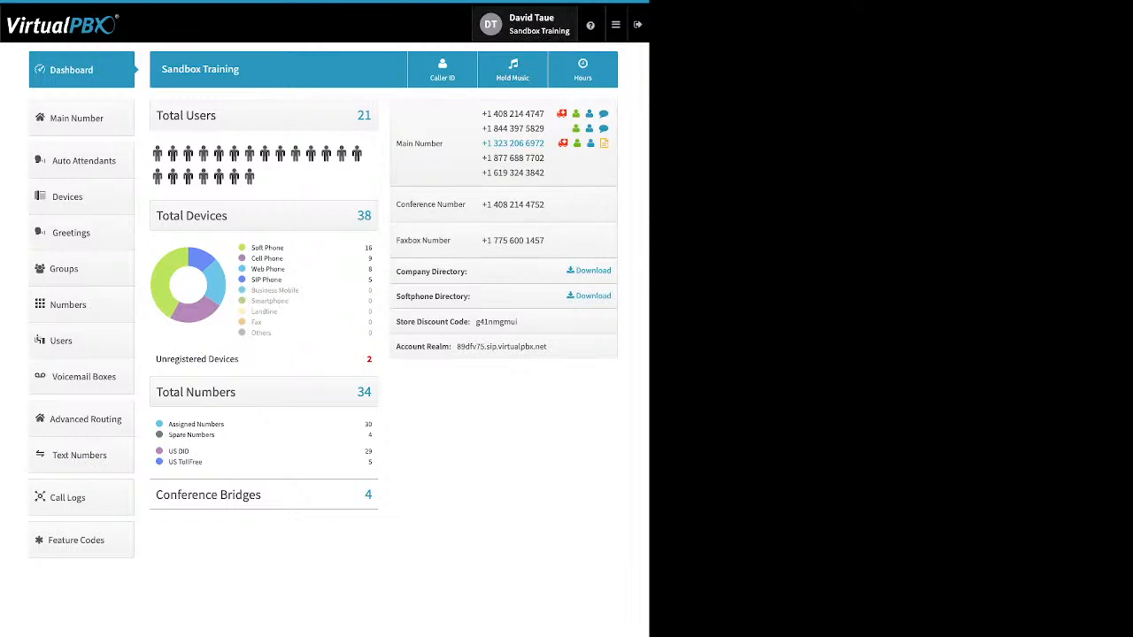
Go from the personal User settings to the Account settings for Sandbox Training
left_click(512, 70)
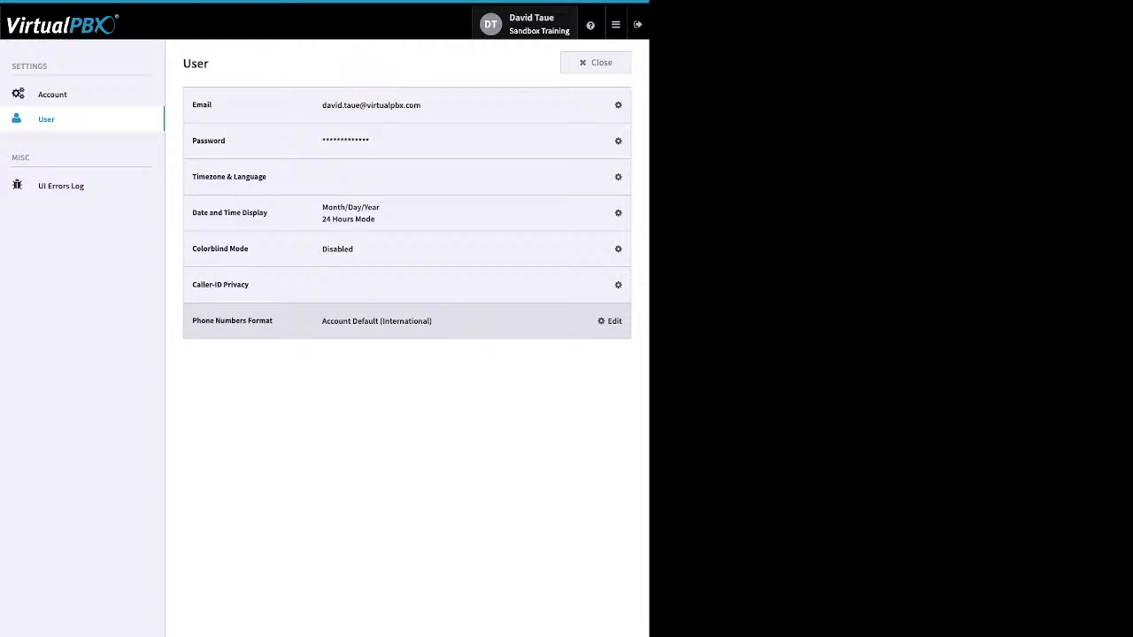
left_click(611, 140)
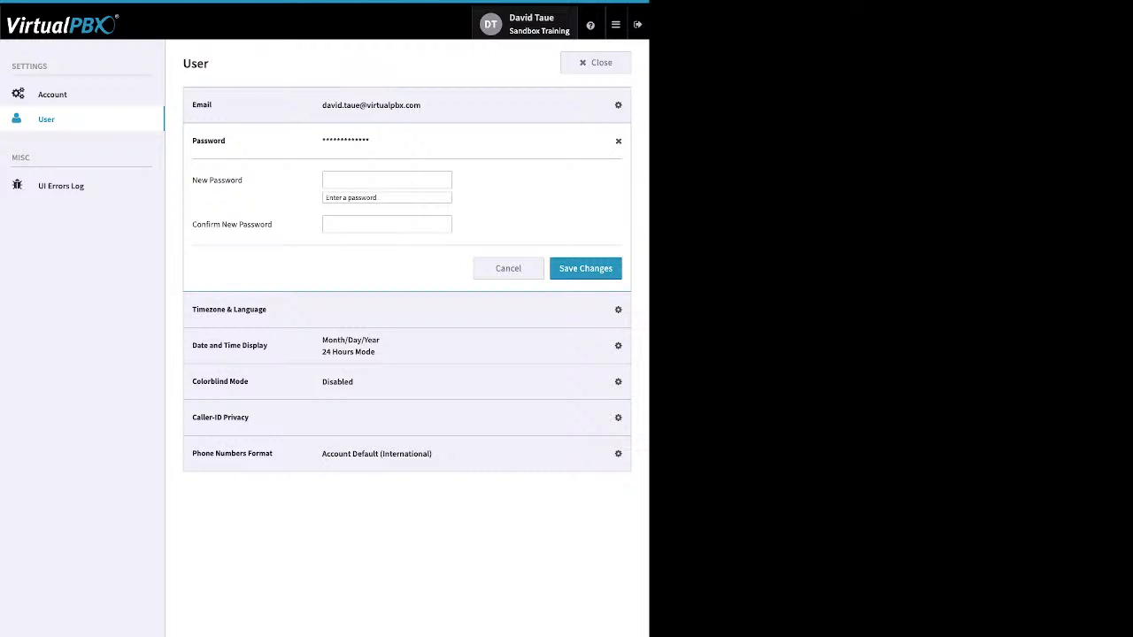
left_click(52, 94)
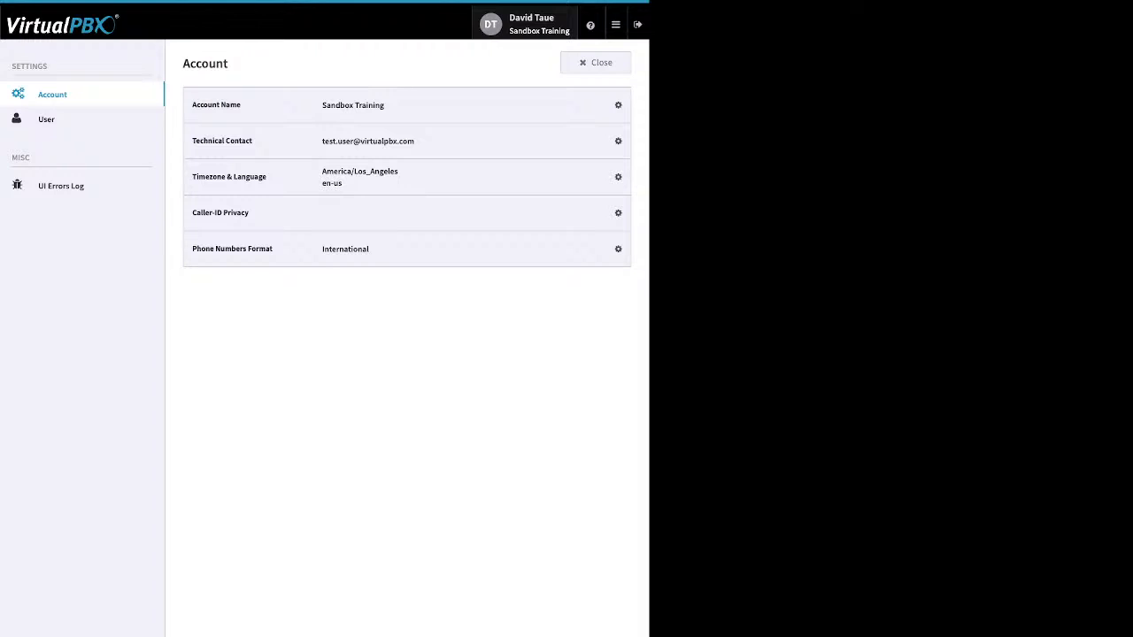
Inspect the Timezone & Language and Account Name details, then return to User settings
left_click(618, 177)
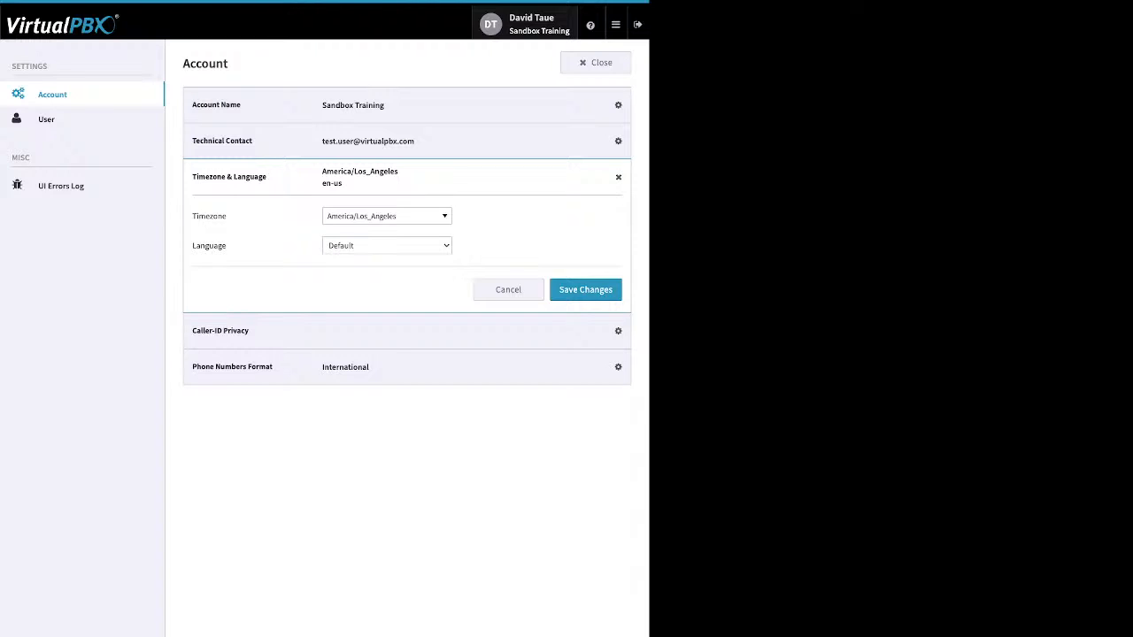
left_click(613, 104)
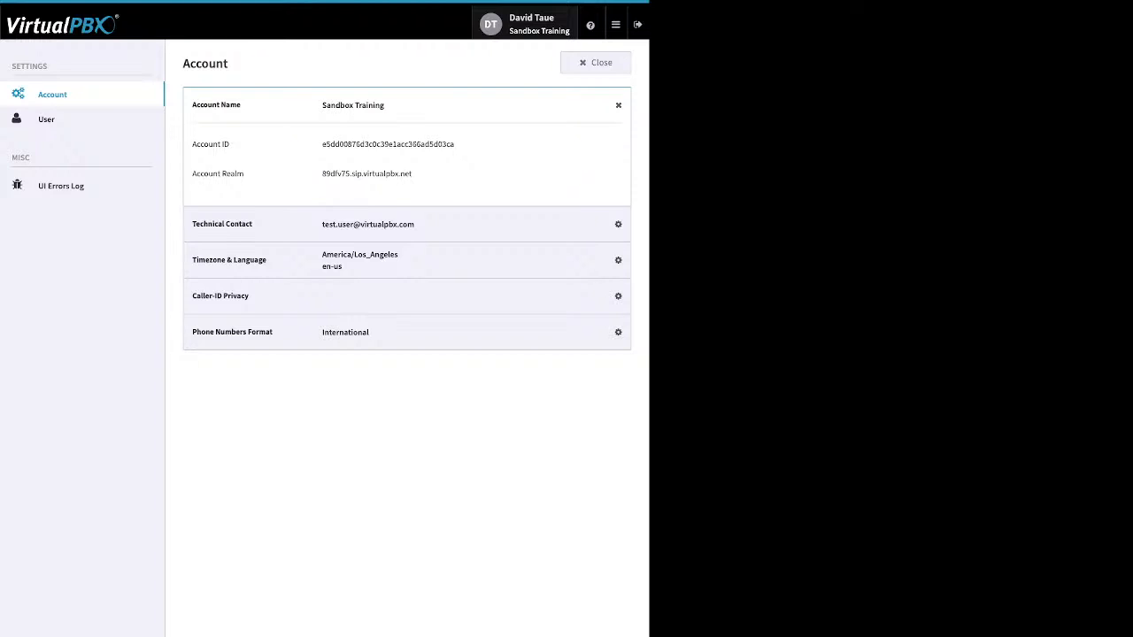
left_click(46, 120)
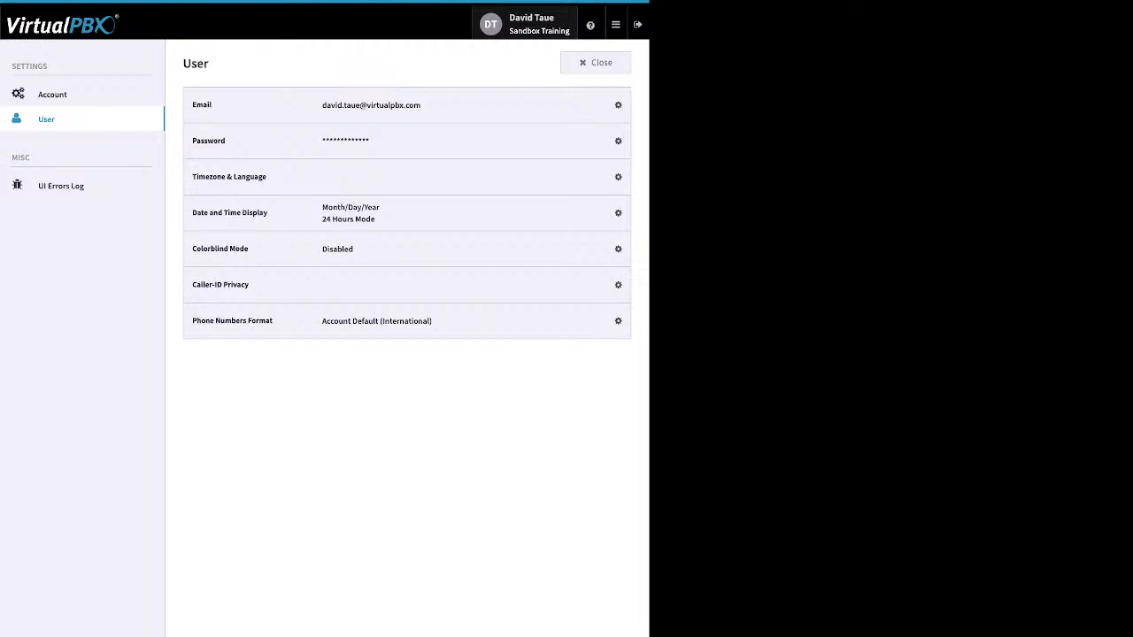
Close the User settings page to get back to the Sandbox Training dashboard
left_click(596, 62)
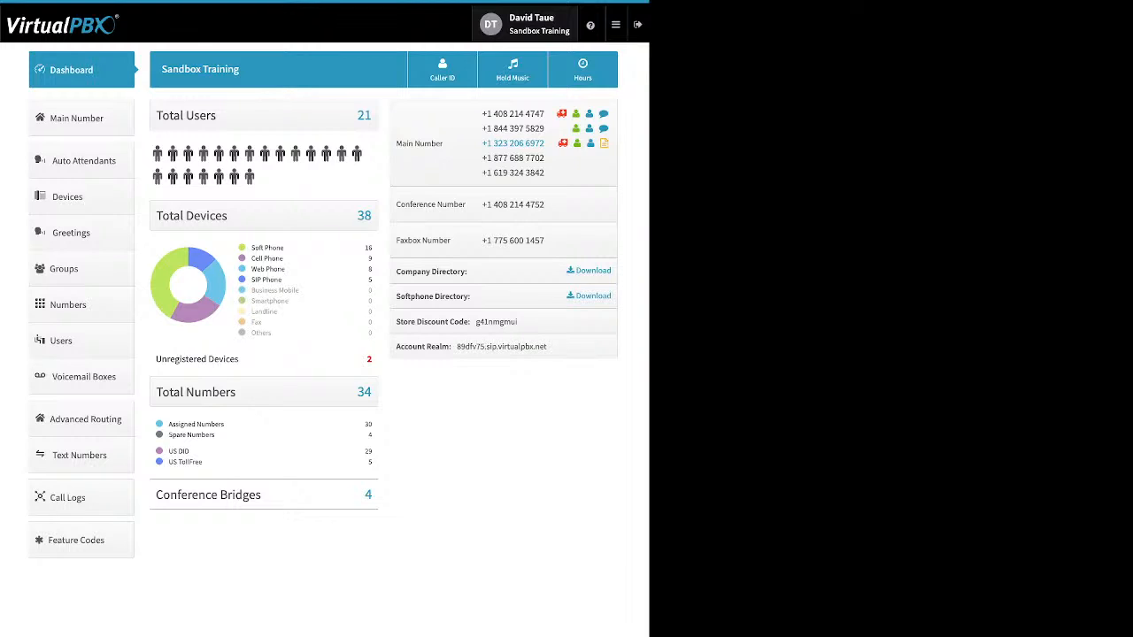
mouse_move(590, 25)
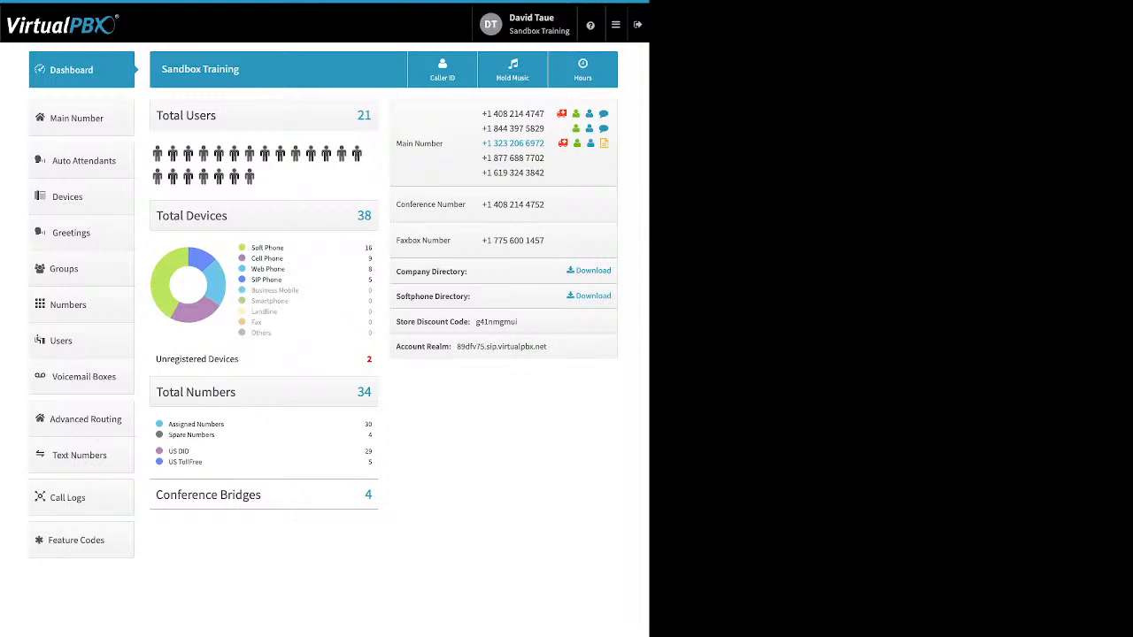
left_click(616, 24)
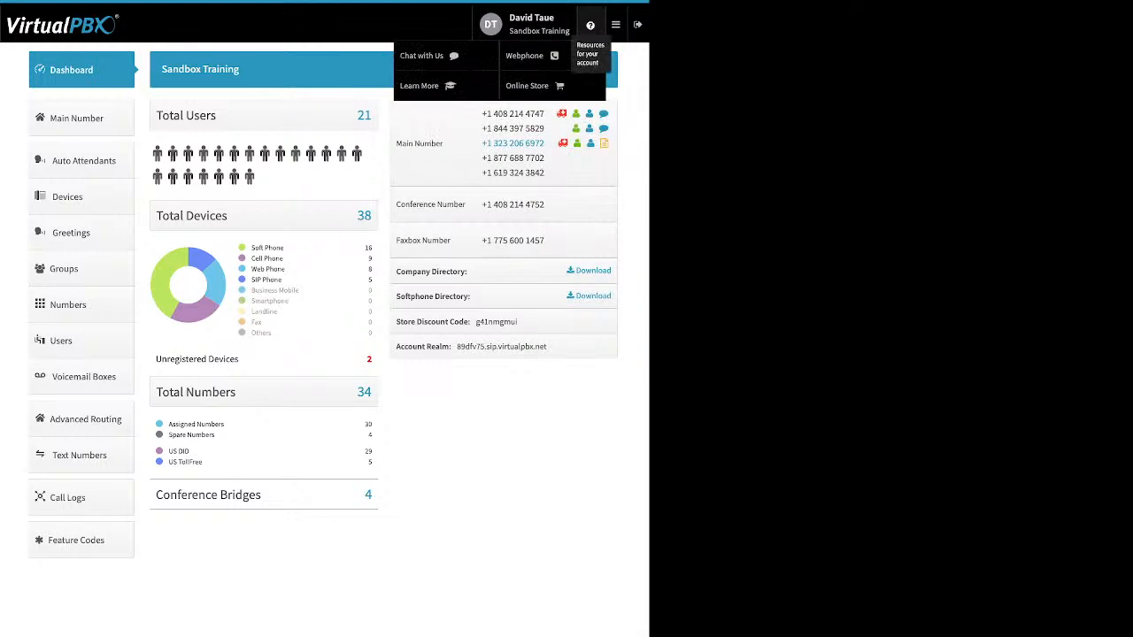
mouse_move(615, 24)
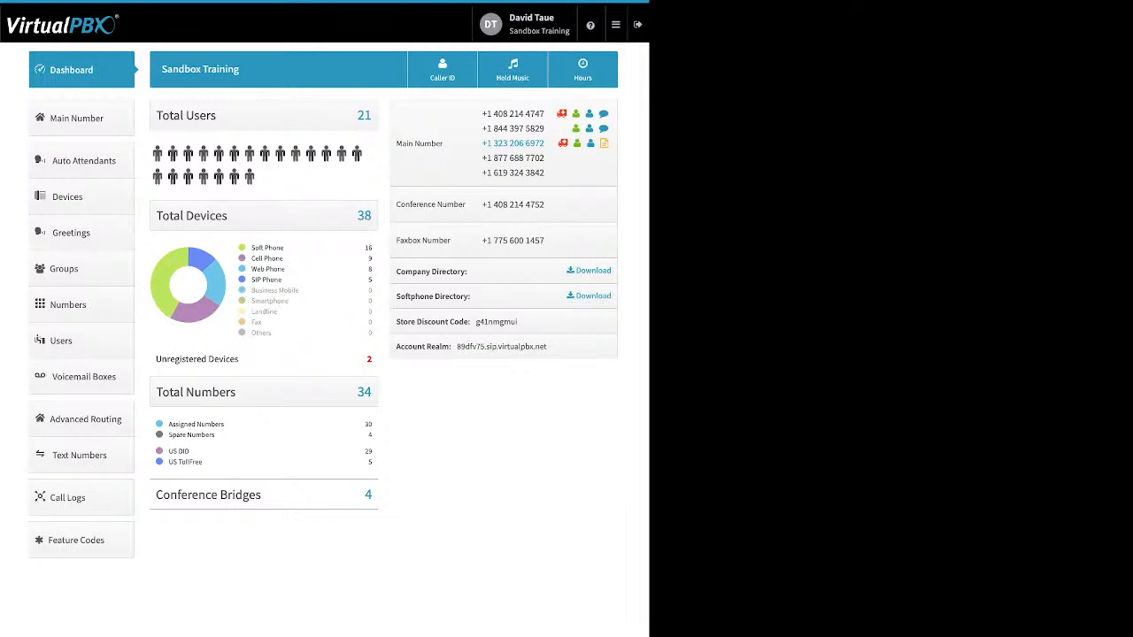
left_click_drag(284, 249, 252, 249)
left_click_drag(284, 259, 251, 257)
left_click_drag(286, 269, 251, 269)
left_click_drag(283, 280, 252, 280)
left_click_drag(239, 360, 193, 360)
left_click(218, 360)
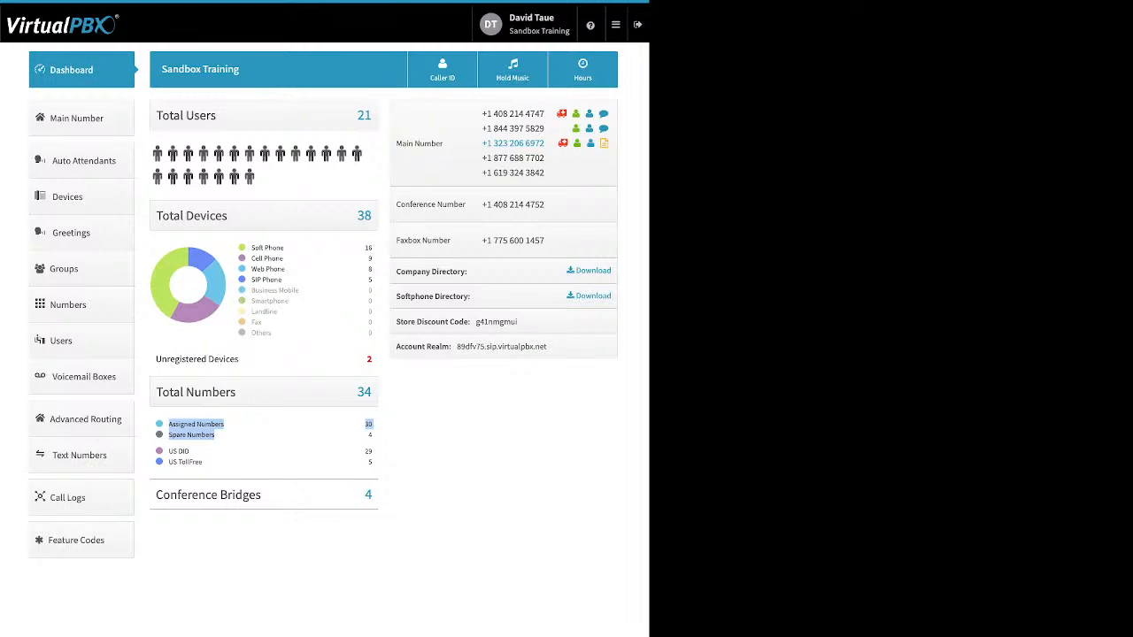
left_click(274, 434)
left_click_drag(204, 462, 167, 451)
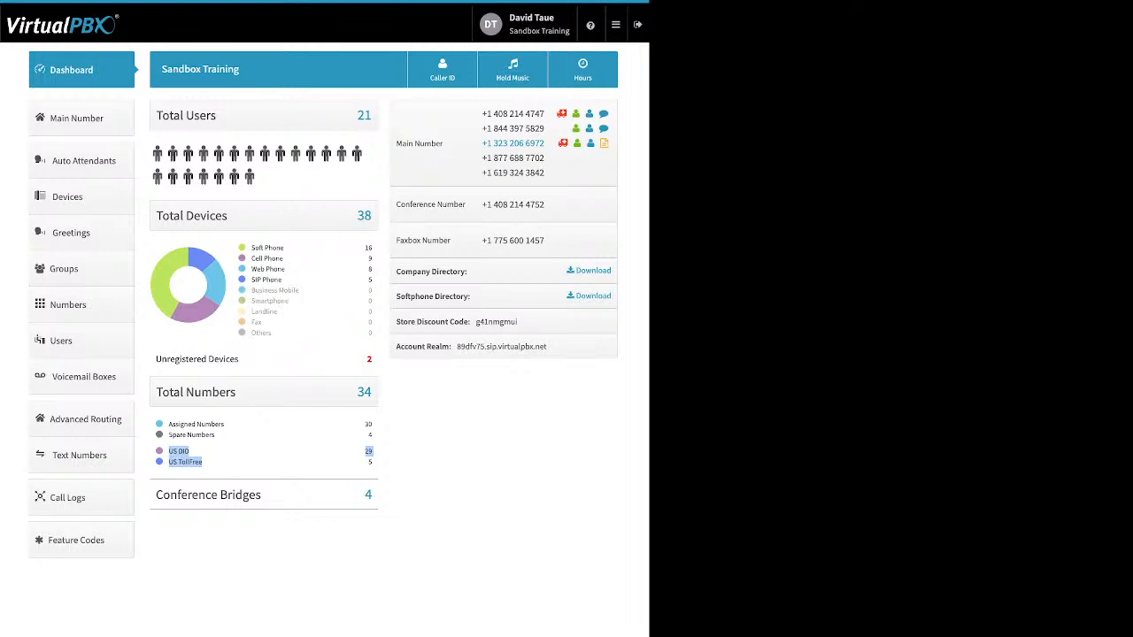
left_click(292, 458)
left_click_drag(262, 495, 163, 495)
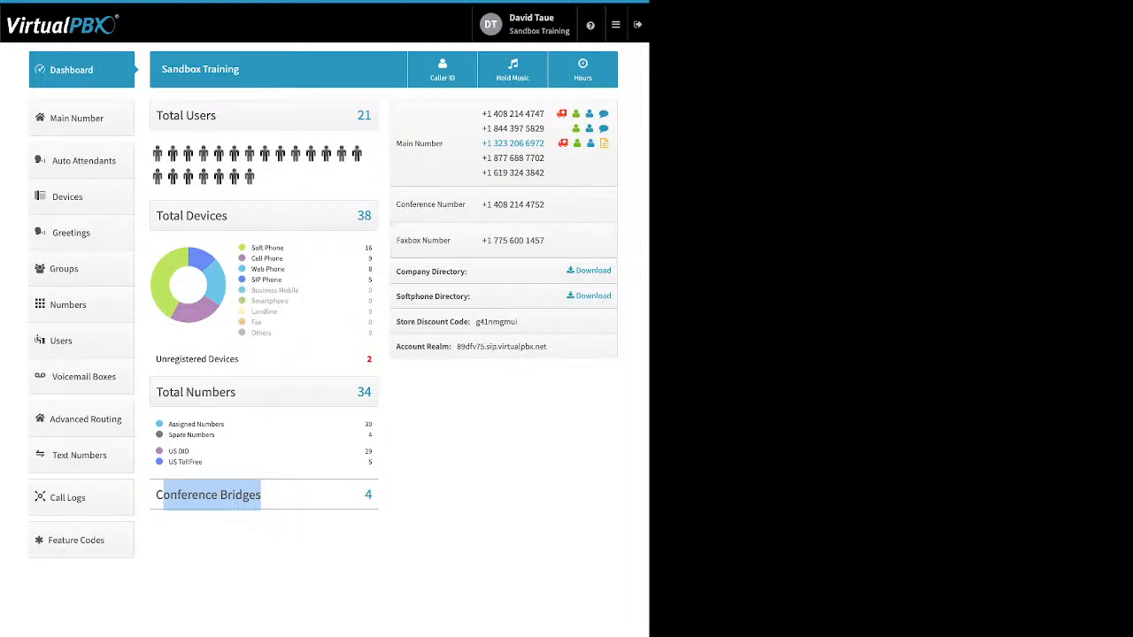
left_click_drag(396, 272, 468, 271)
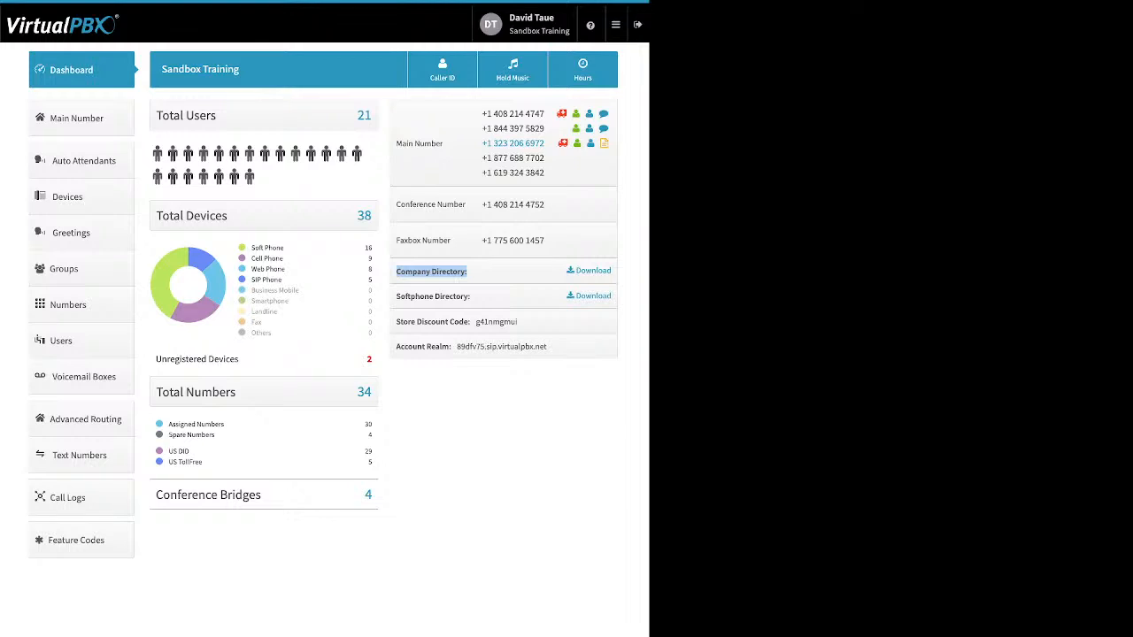
left_click_drag(471, 296, 395, 296)
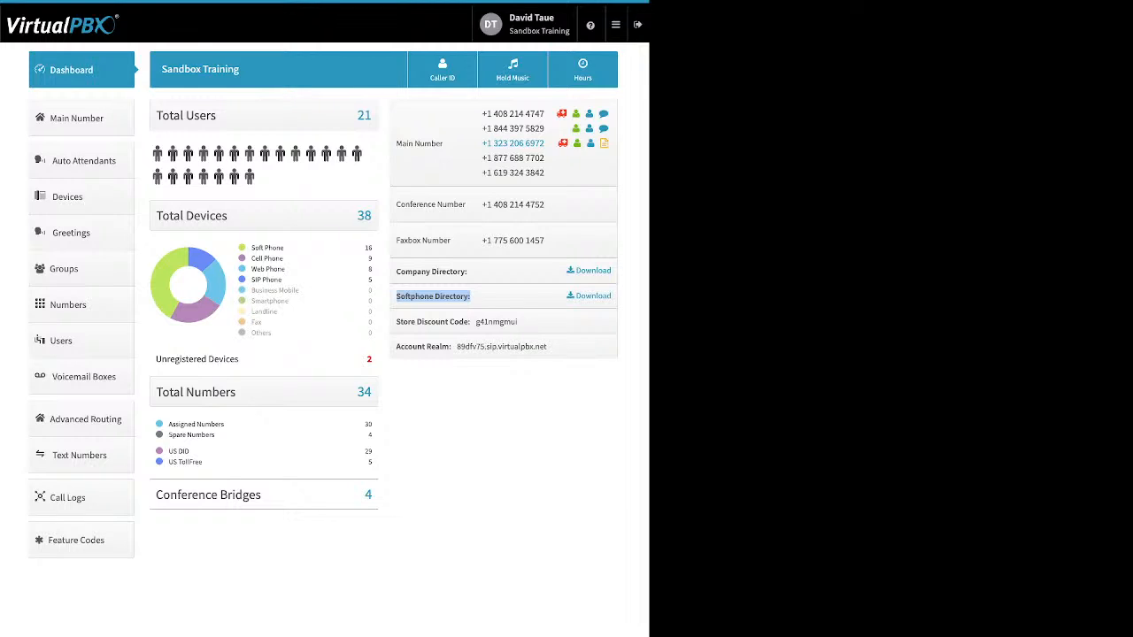
left_click(434, 297)
left_click_drag(396, 322, 469, 322)
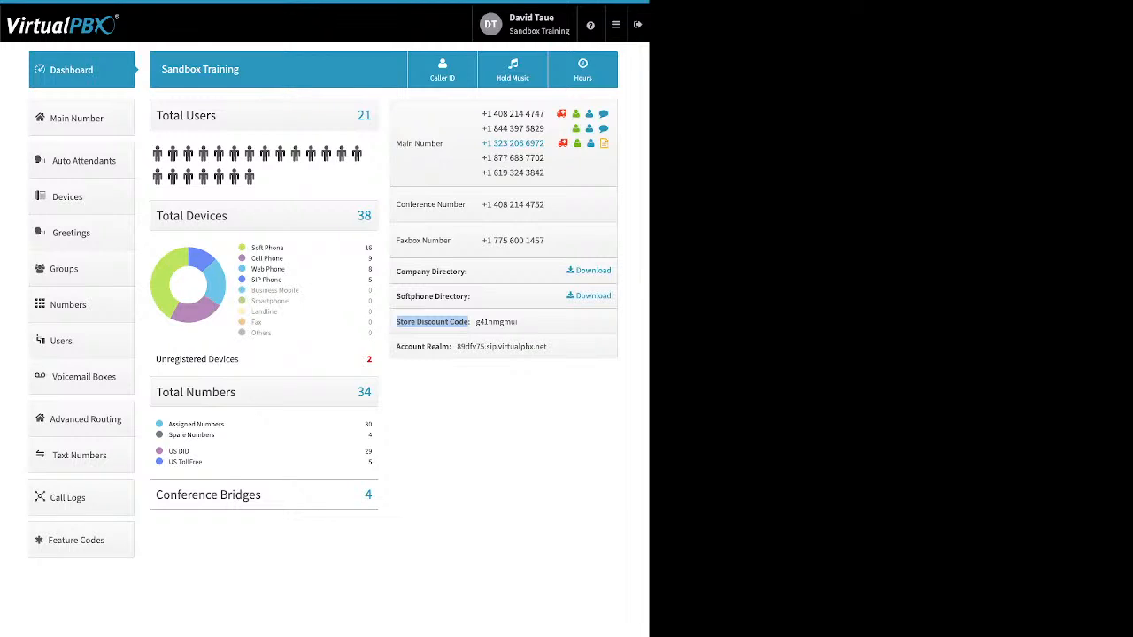
left_click(396, 347)
left_click_drag(396, 346, 450, 346)
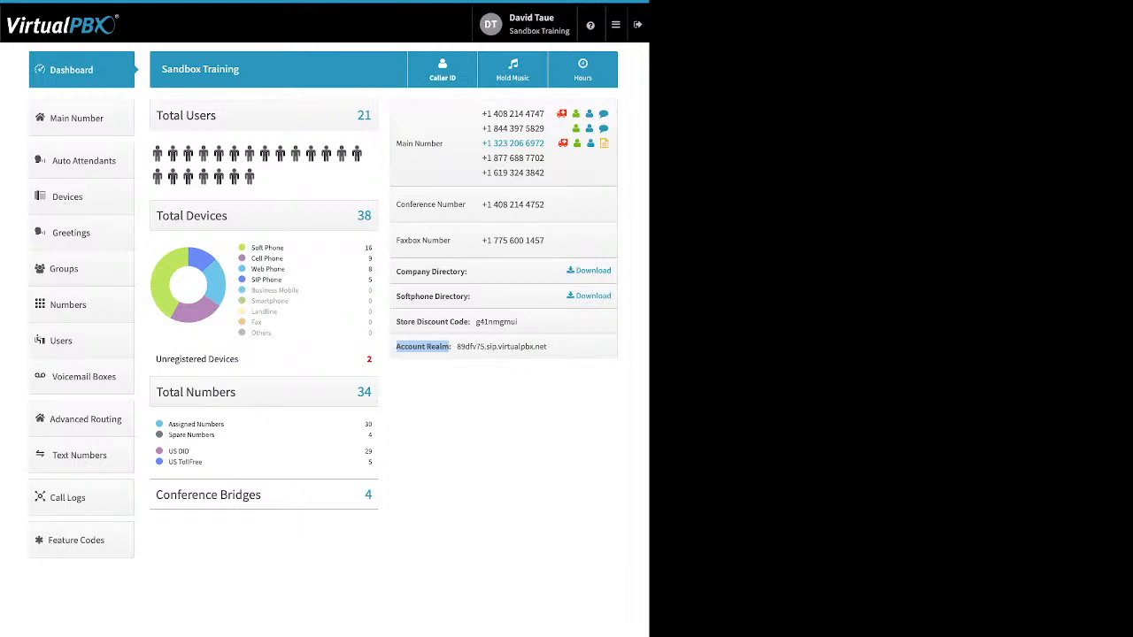
Show the Company Caller ID dialog with caller ID name VirtualPBX and its E911 address
left_click(443, 71)
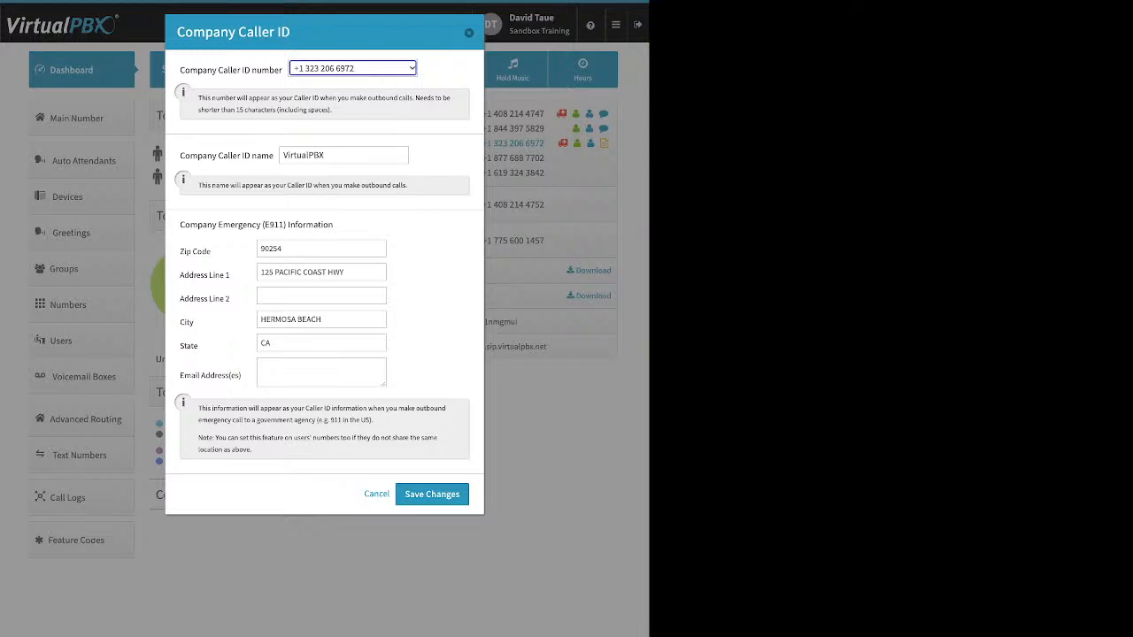
left_click_drag(180, 156, 273, 156)
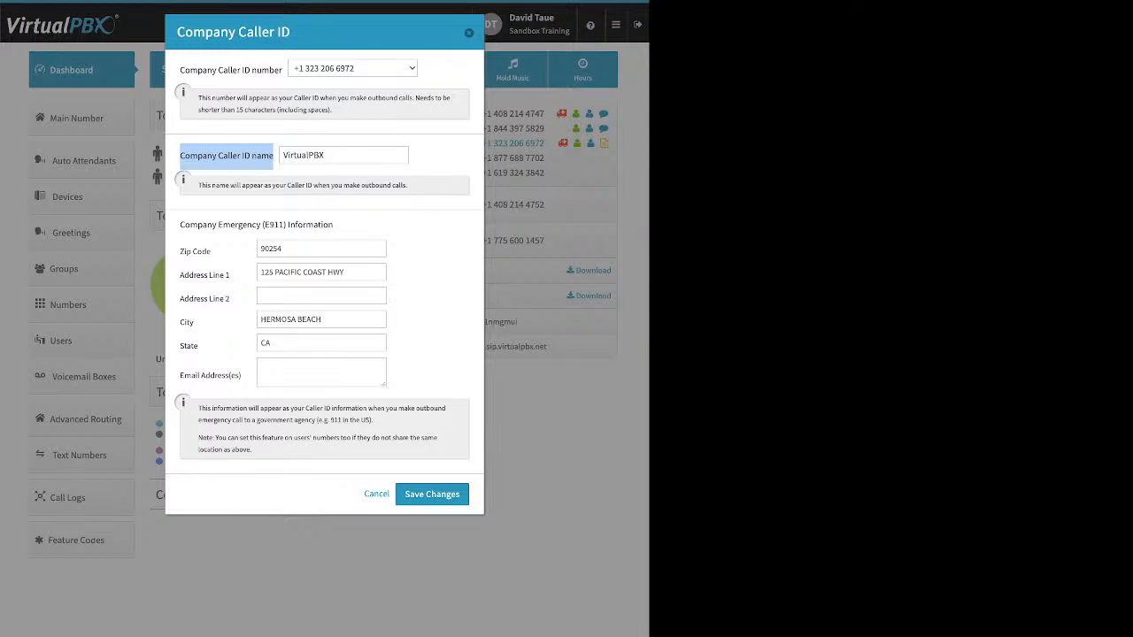
key("Tab")
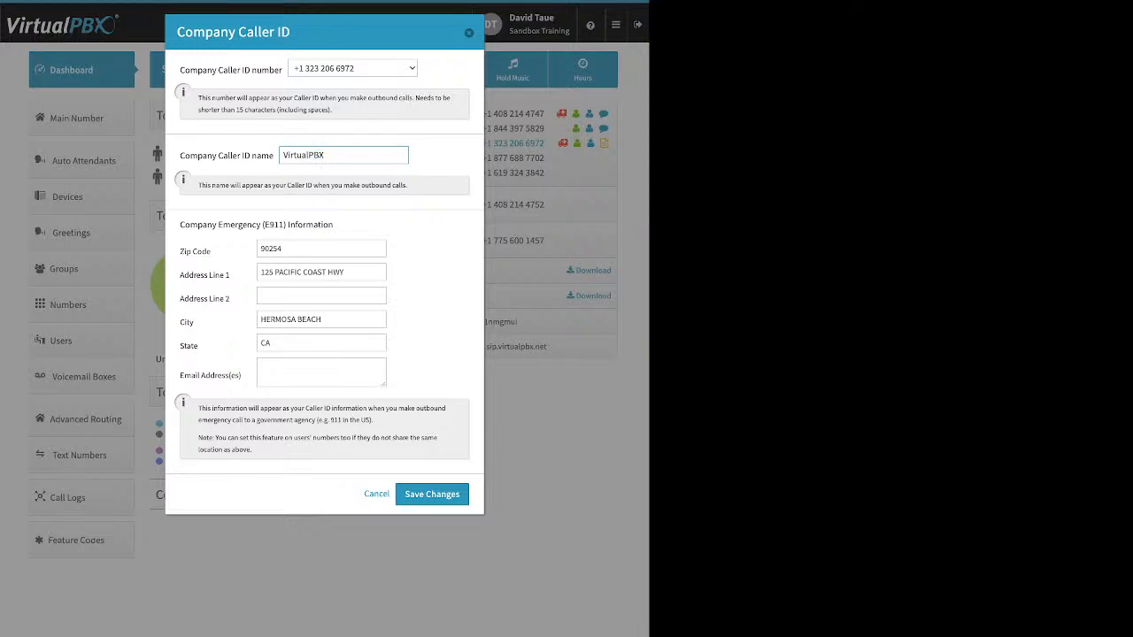
left_click_drag(179, 225, 332, 225)
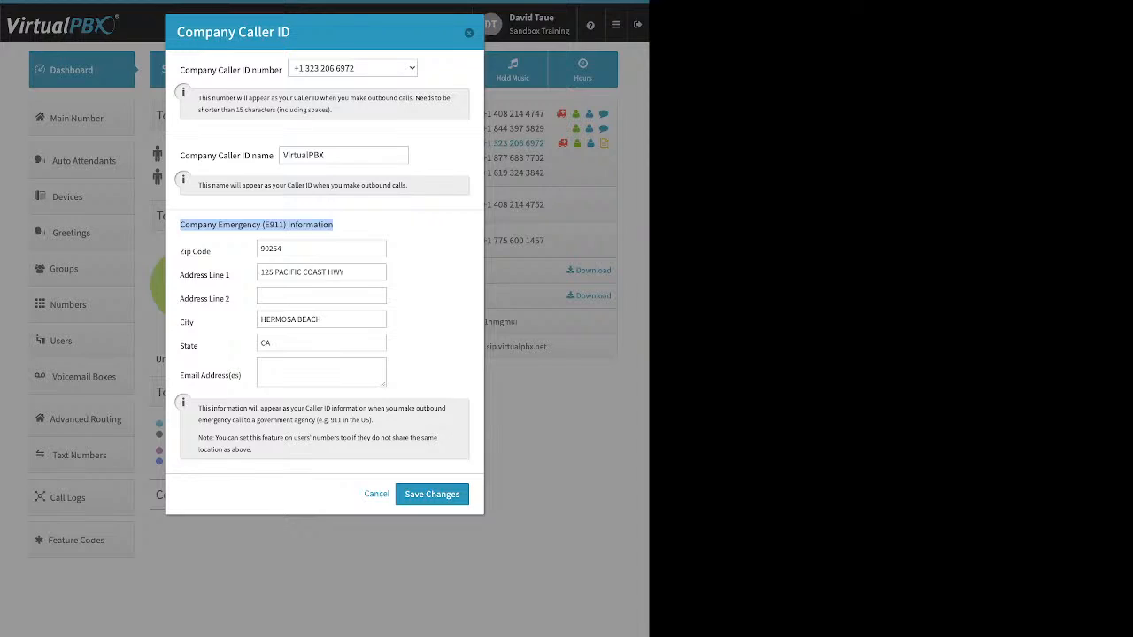
Highlight the caller ID name label, then dismiss the Company Caller ID dialog
left_click(338, 226)
left_click_drag(179, 156, 273, 156)
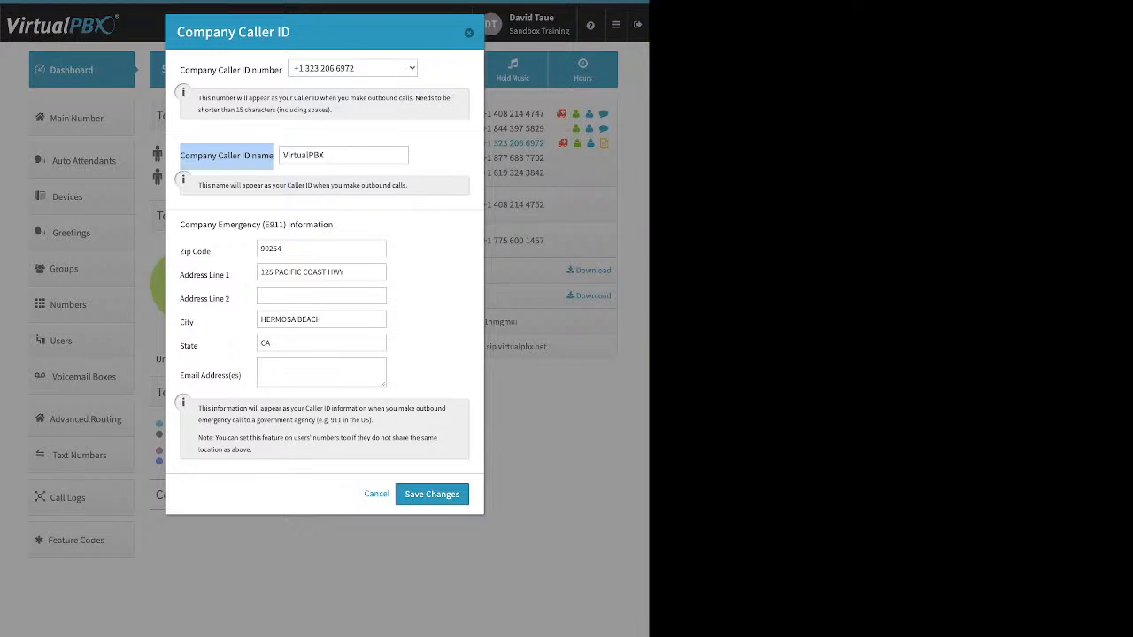
left_click(469, 33)
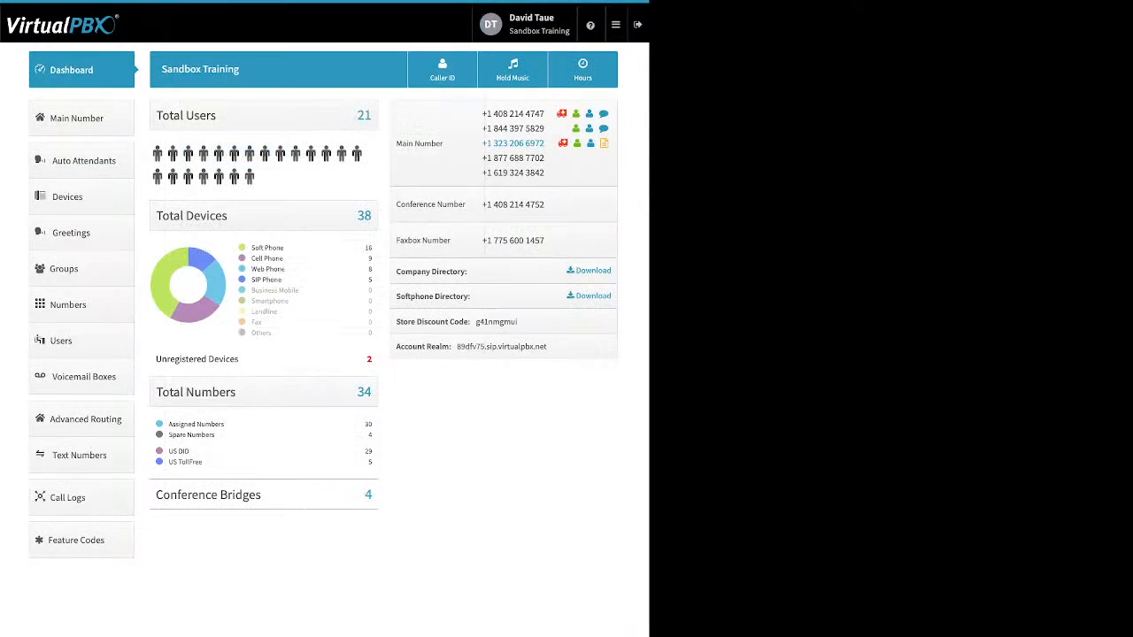
left_click(512, 69)
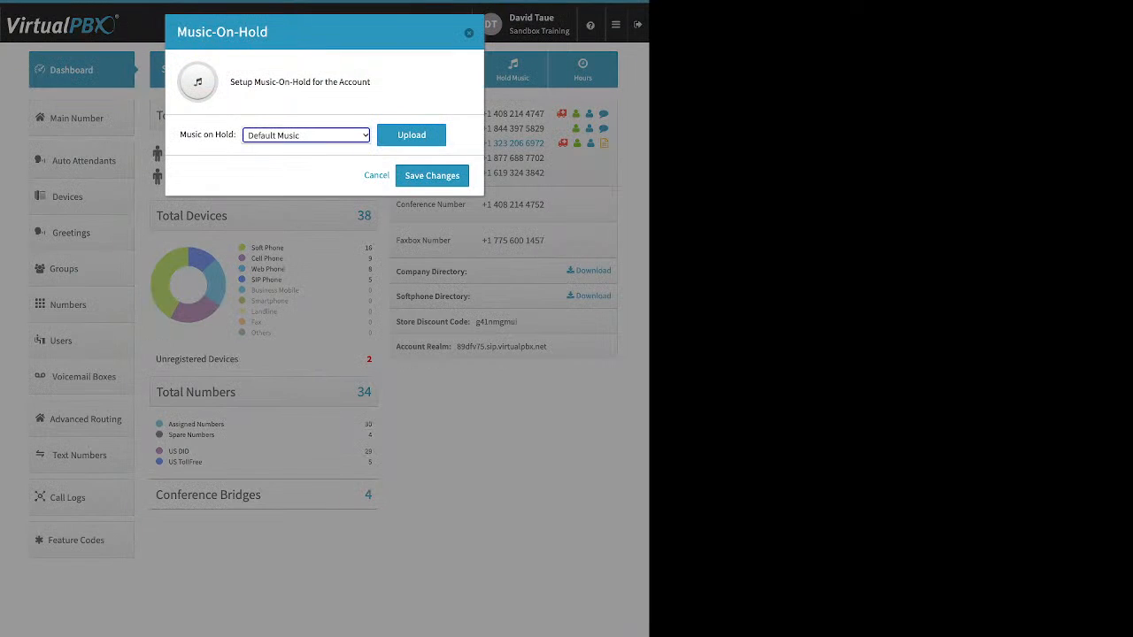
left_click(411, 136)
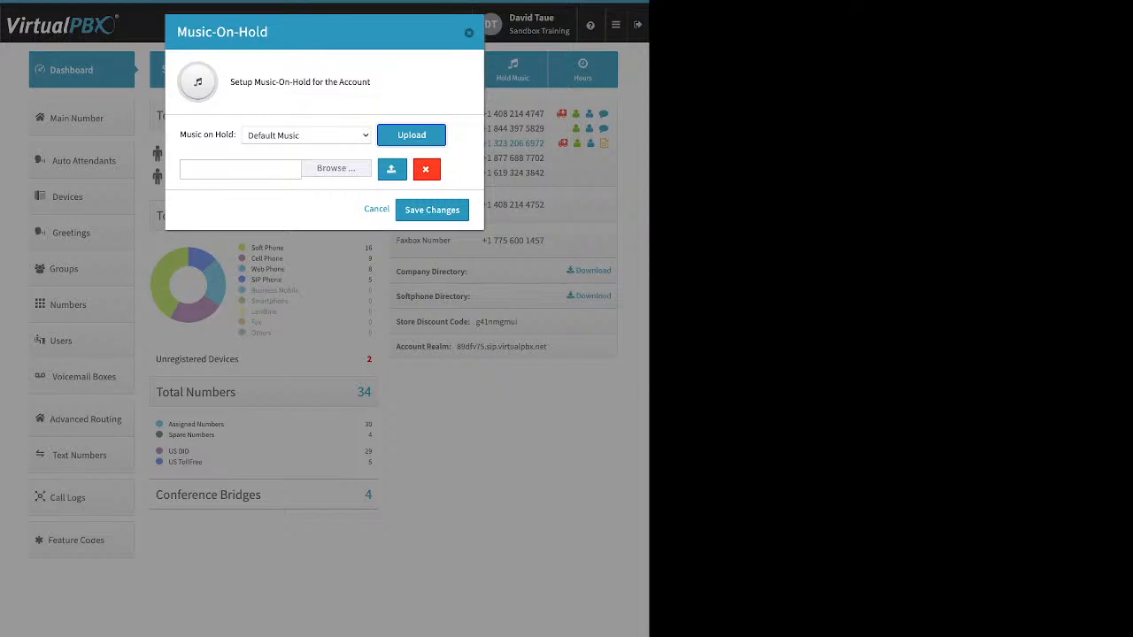
left_click(469, 33)
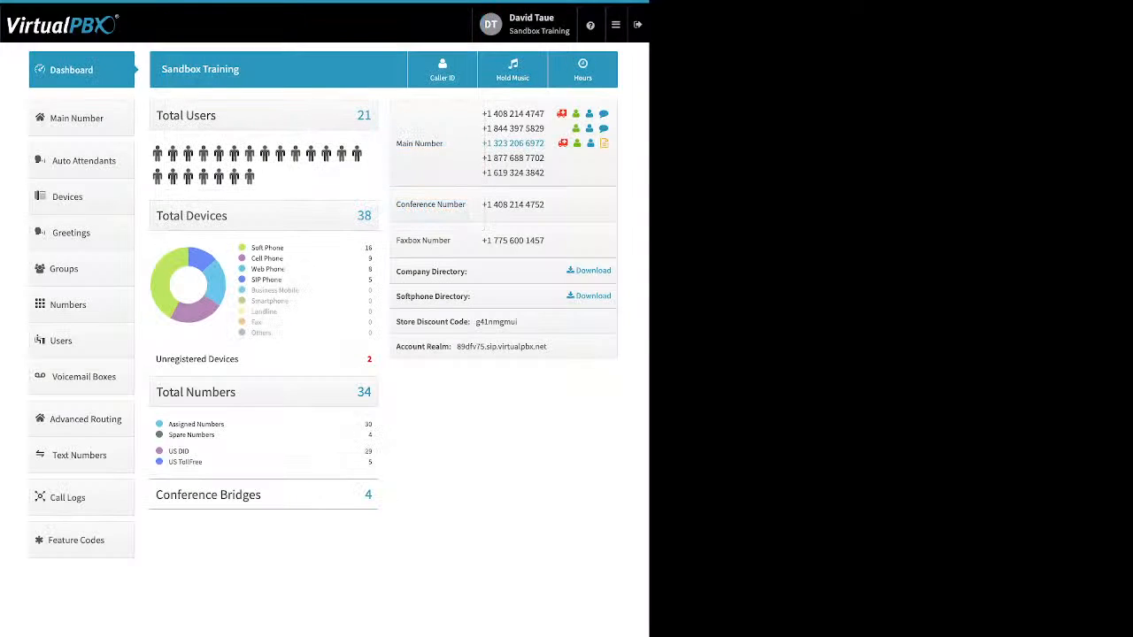
On the Main Number page, expand Main Company Numbers and list the spare numbers
left_click(76, 118)
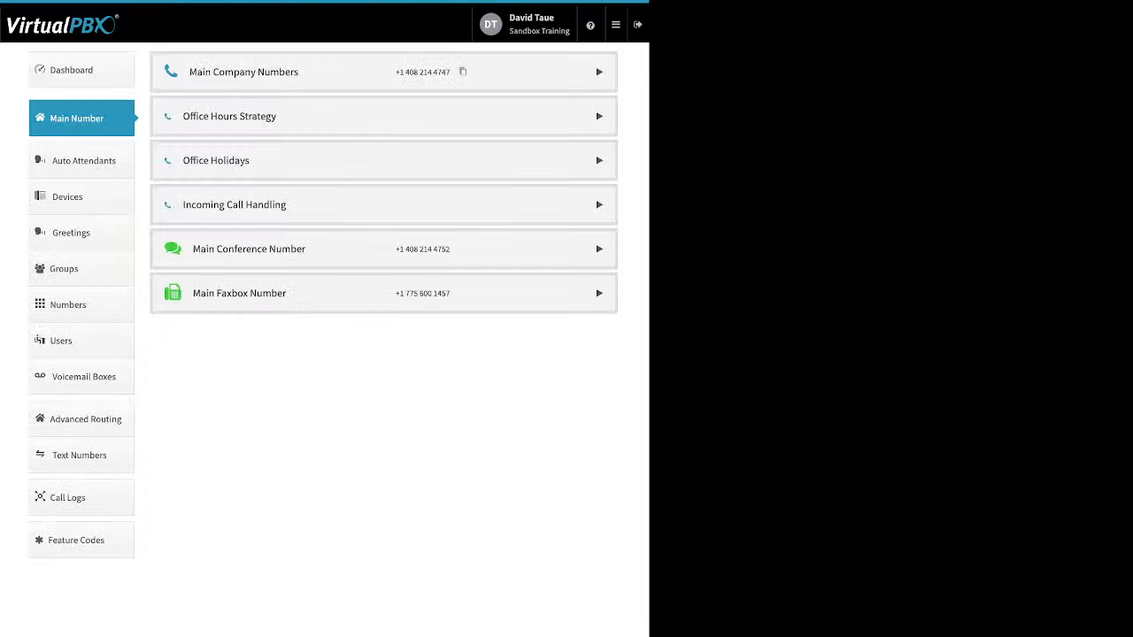
left_click(599, 72)
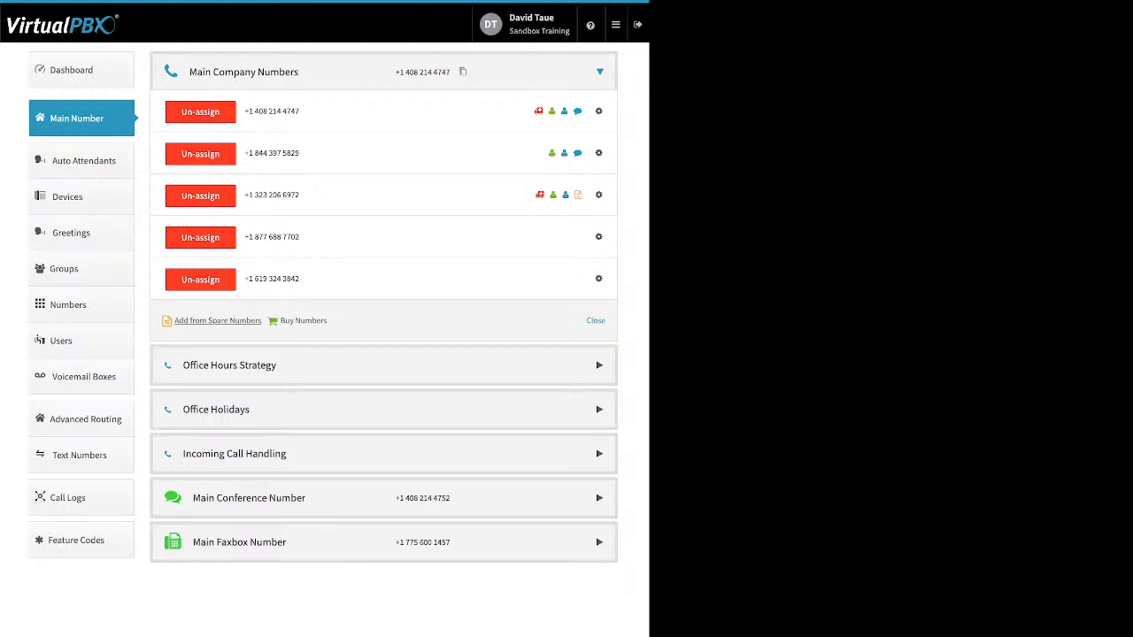
left_click(218, 321)
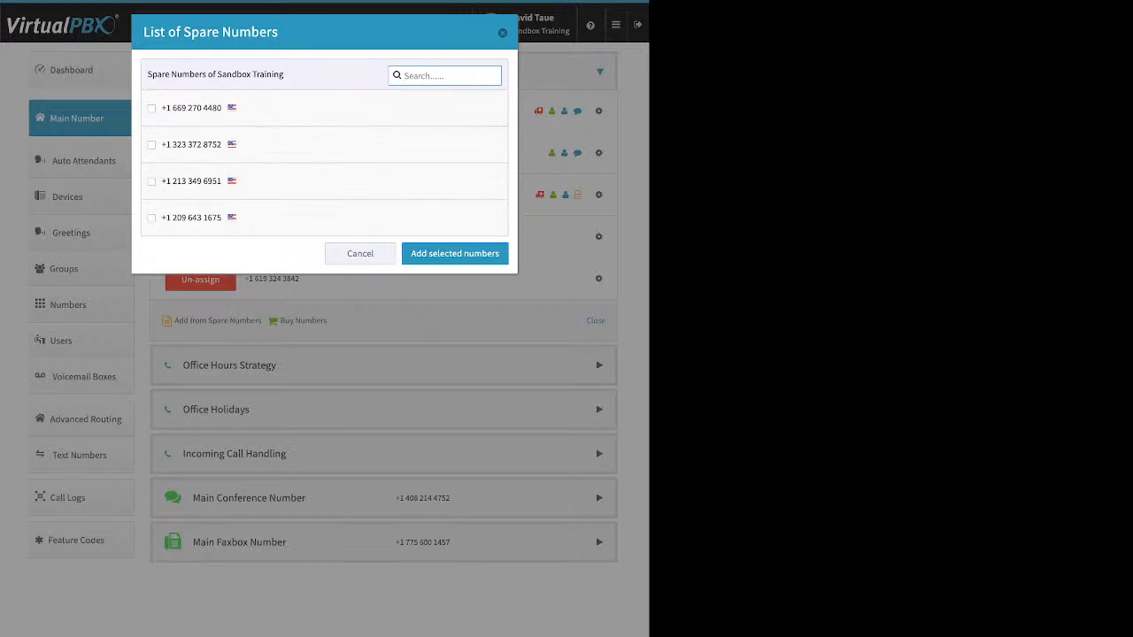
Cancel the spare numbers list and choose to buy a toll-free number
left_click(361, 253)
left_click(303, 321)
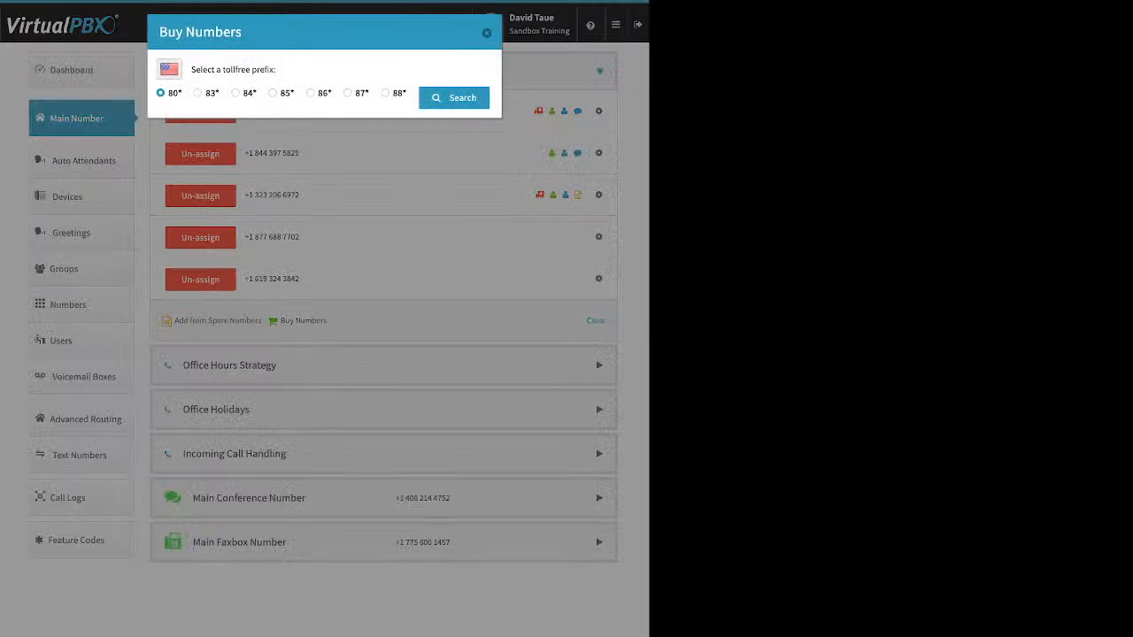
left_click(311, 93)
left_click(454, 97)
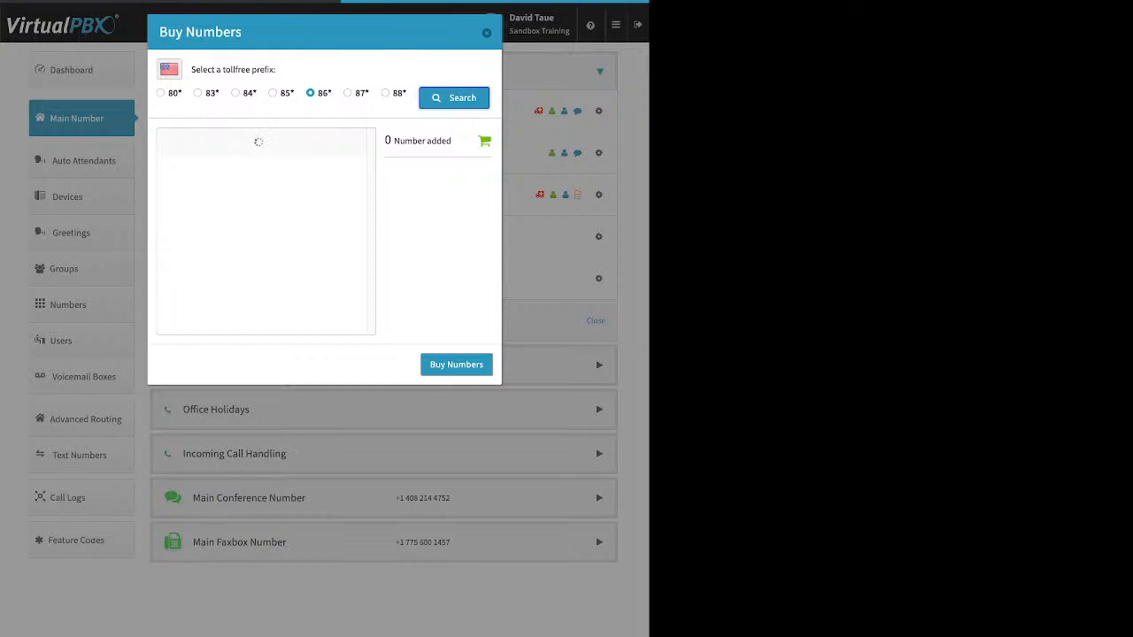
scroll(265, 232, "down", 5)
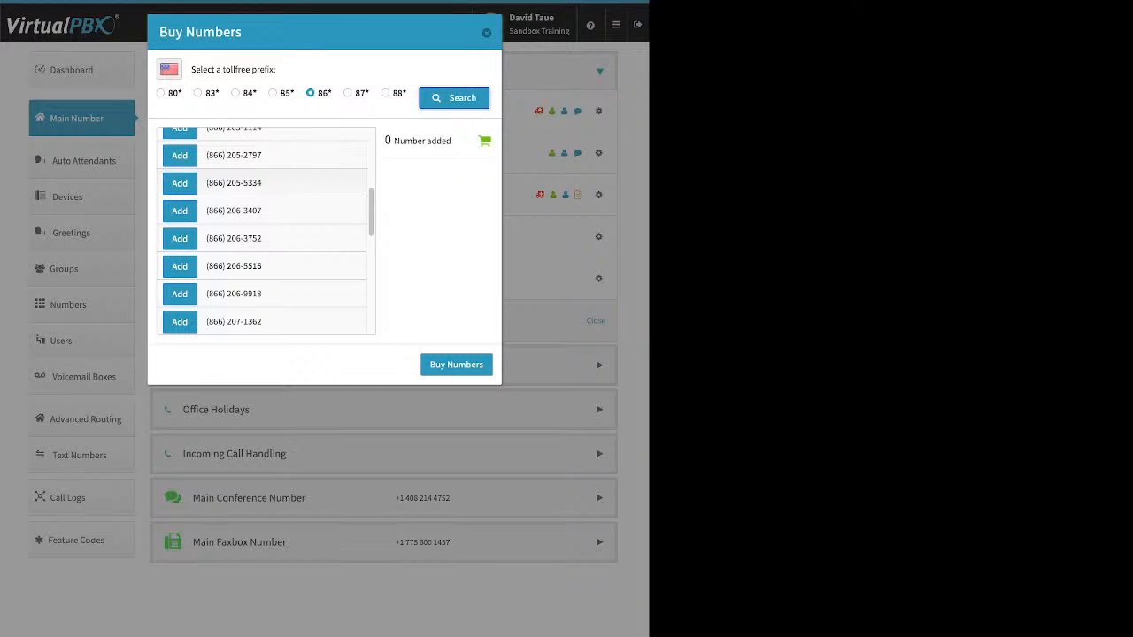
left_click(180, 211)
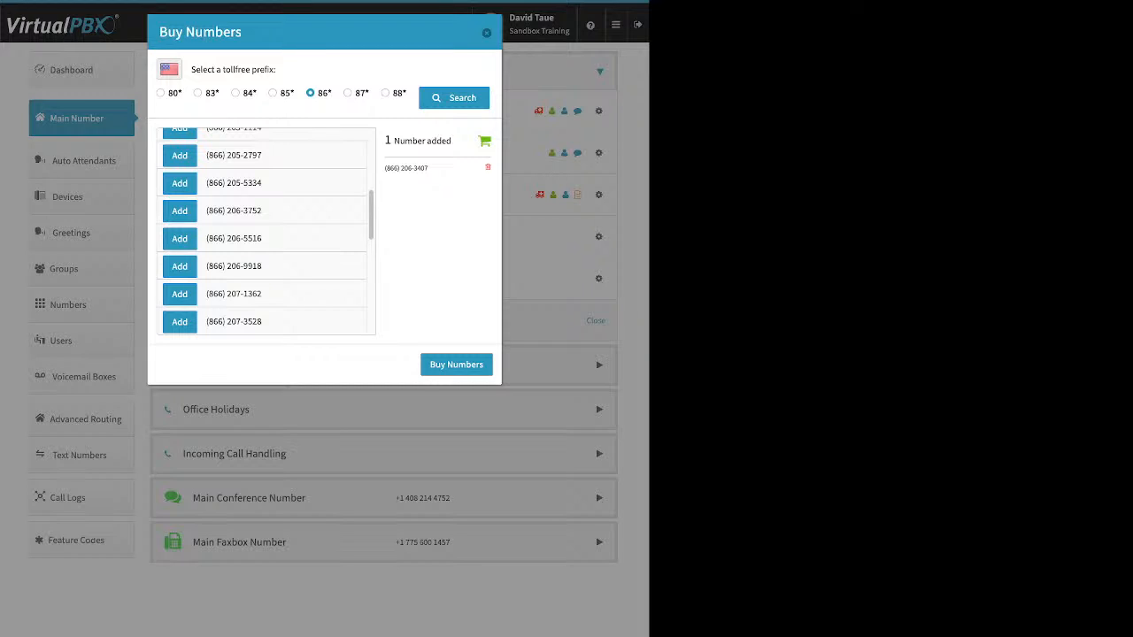
left_click(456, 364)
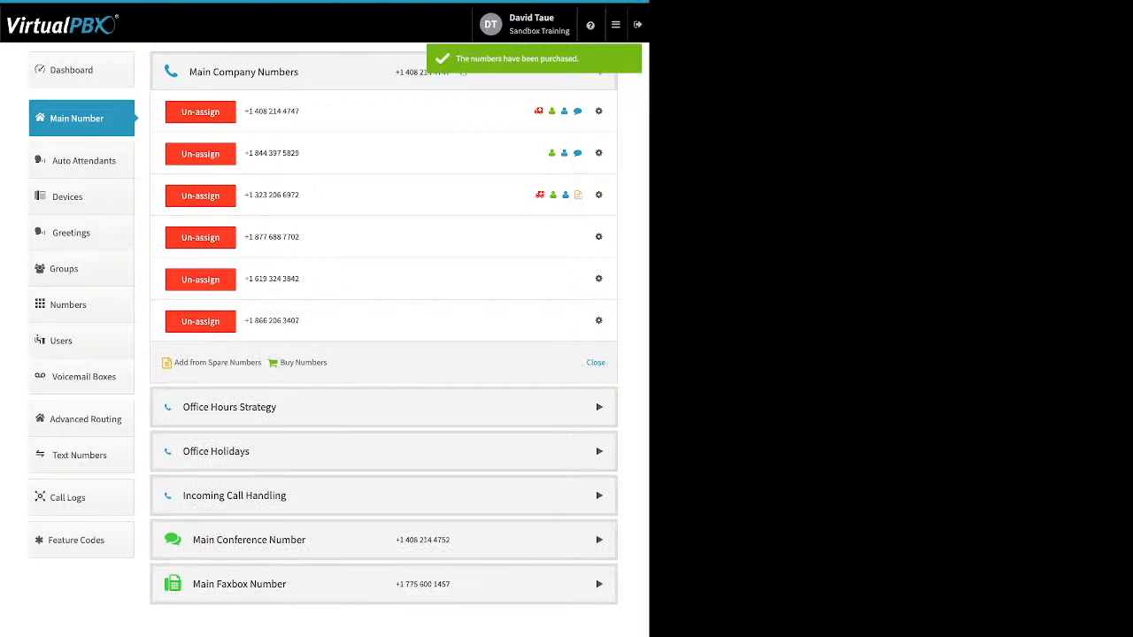
Search for local numbers in area code 310
left_click(303, 363)
left_click(288, 382)
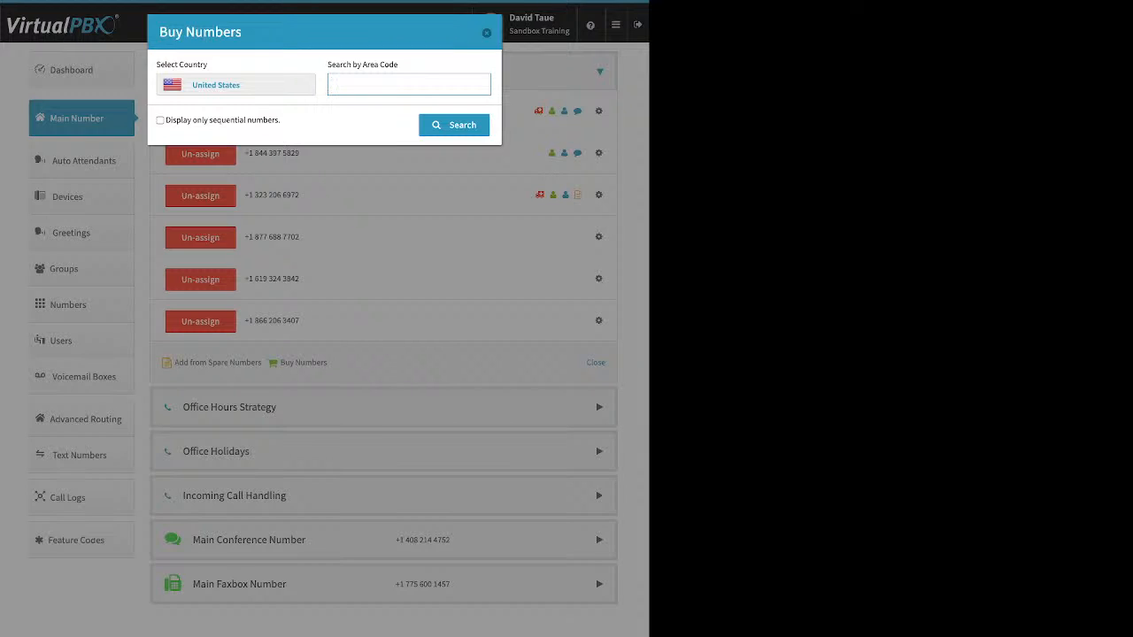
type("310")
key("Return")
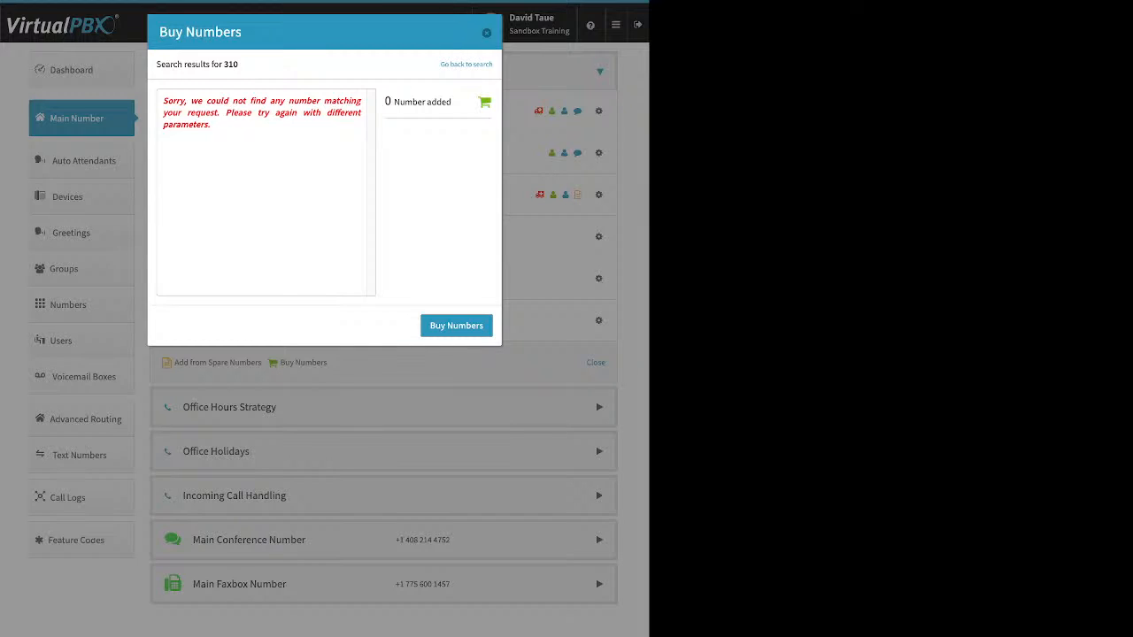
Retry the local number search with area code 424
left_click(467, 65)
left_click(386, 85)
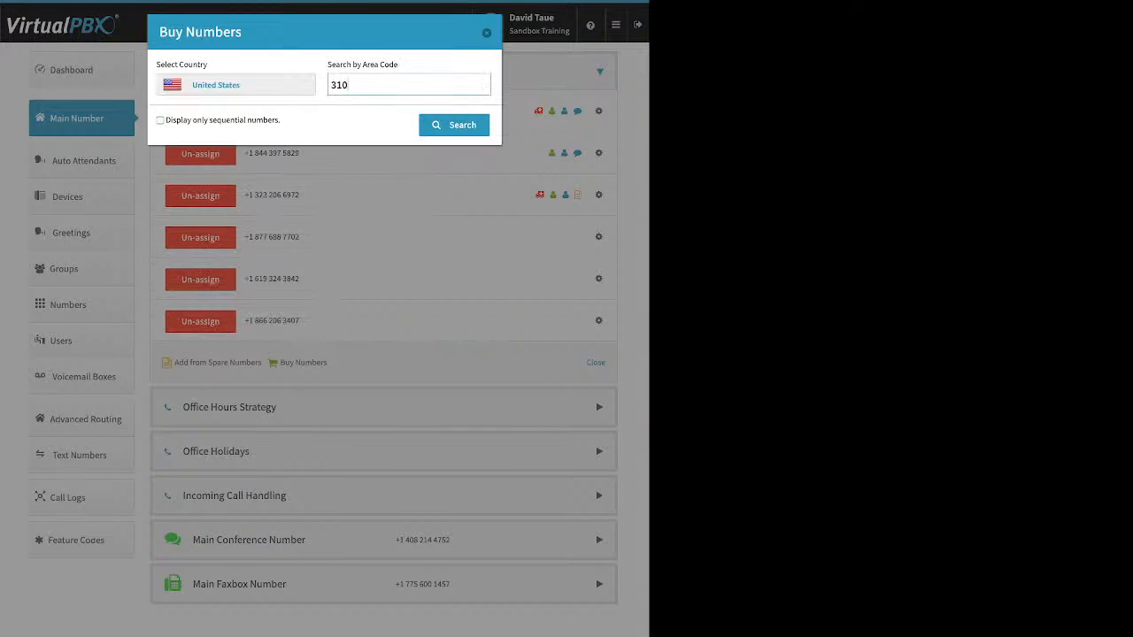
key("BackSpace")
key("BackSpace")
key("BackSpace")
type("424")
key("Return")
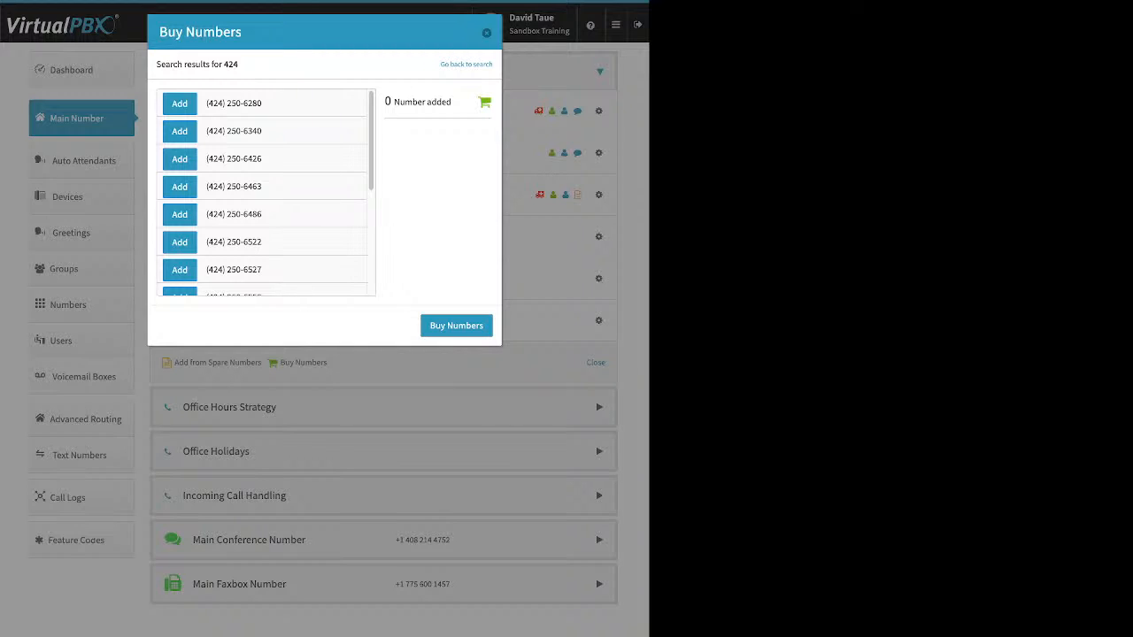
Search area code 322 instead, then close the Buy Numbers dialog
left_click(467, 64)
double_click(340, 85)
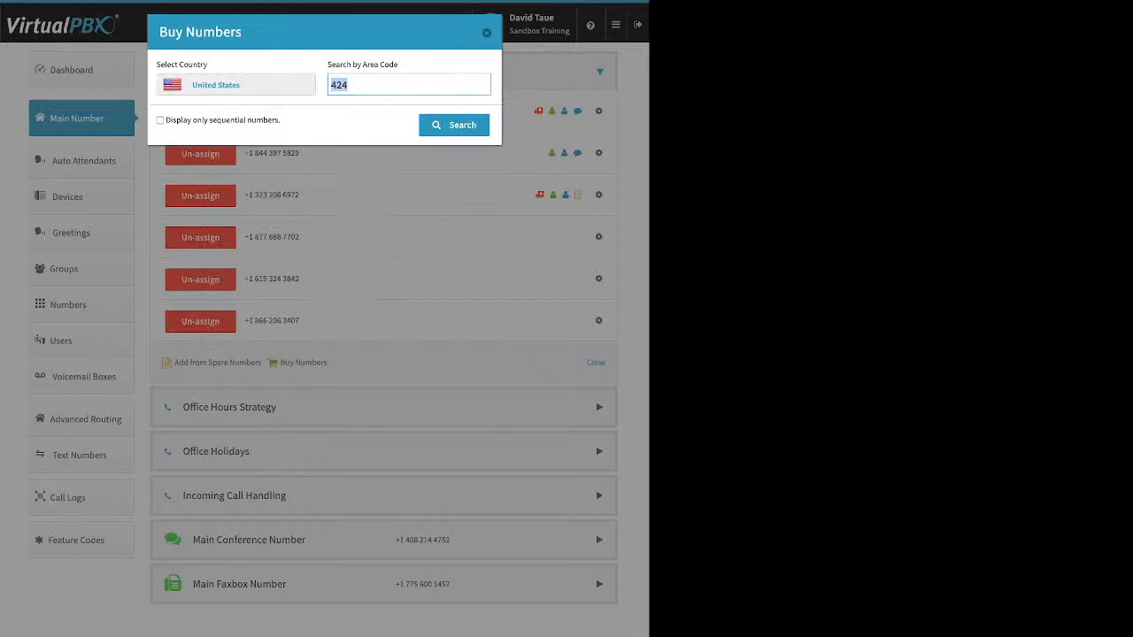
type("322")
key("Return")
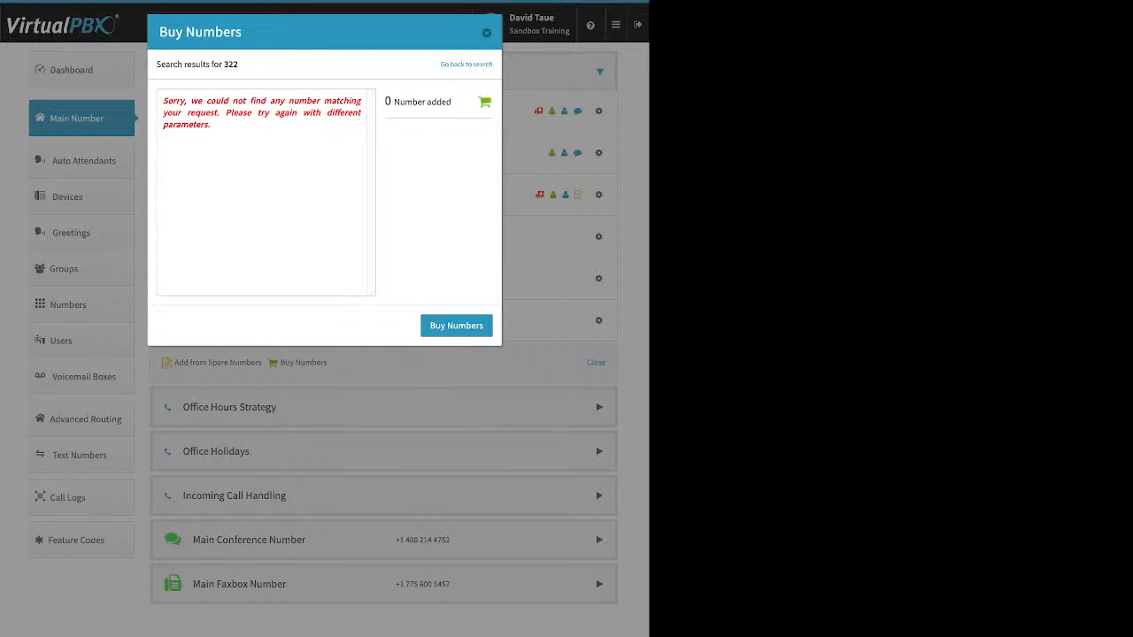
left_click(467, 65)
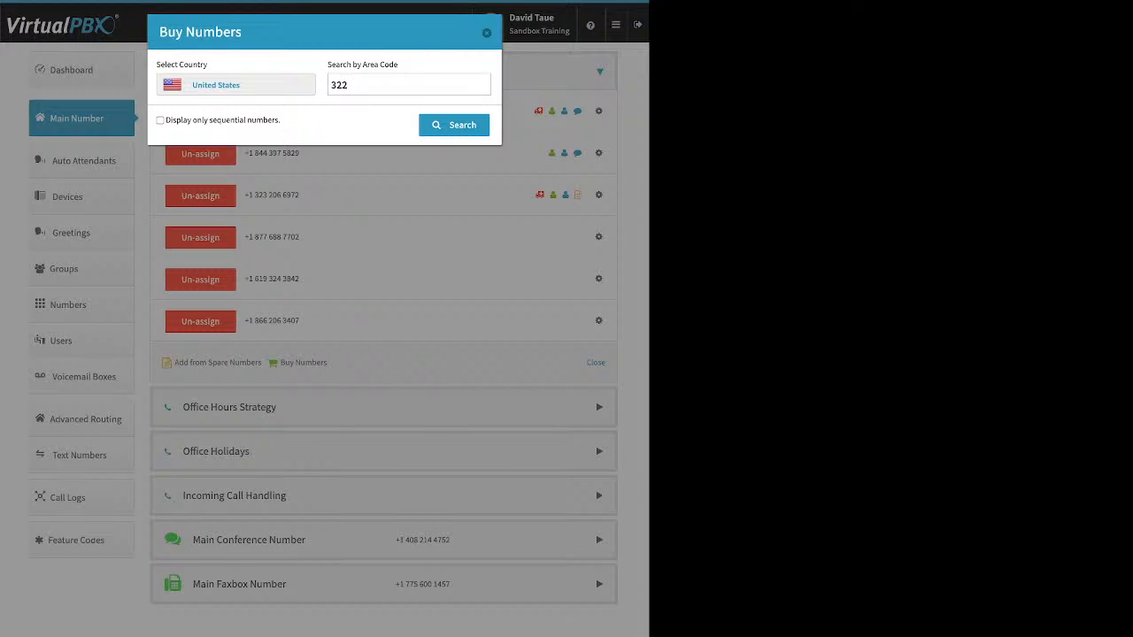
left_click(487, 32)
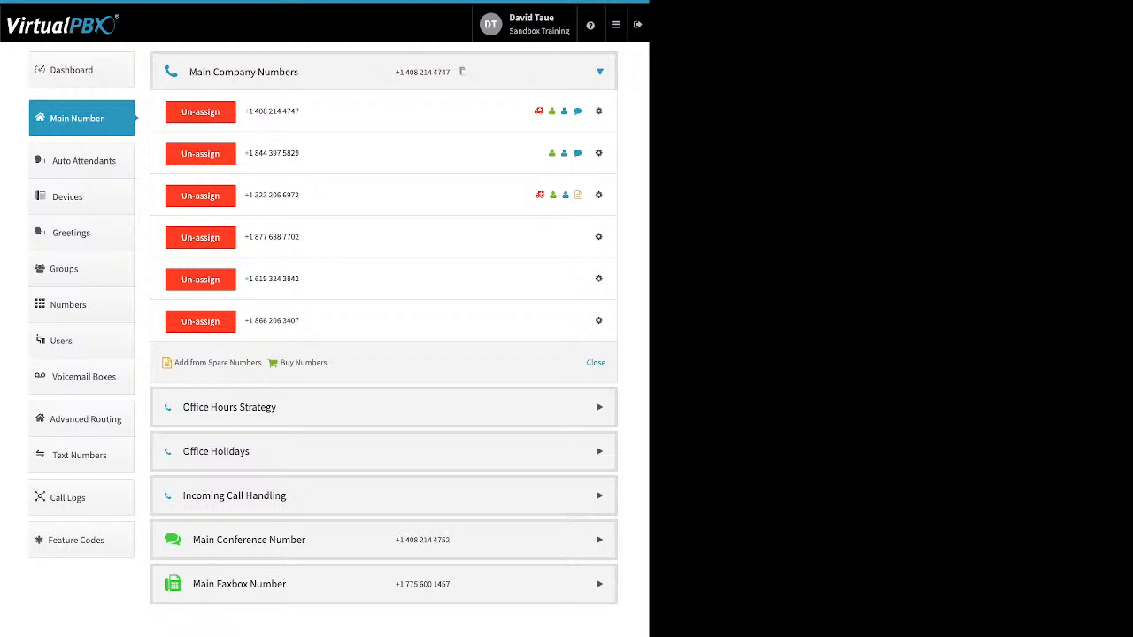
left_click(598, 321)
left_click(553, 299)
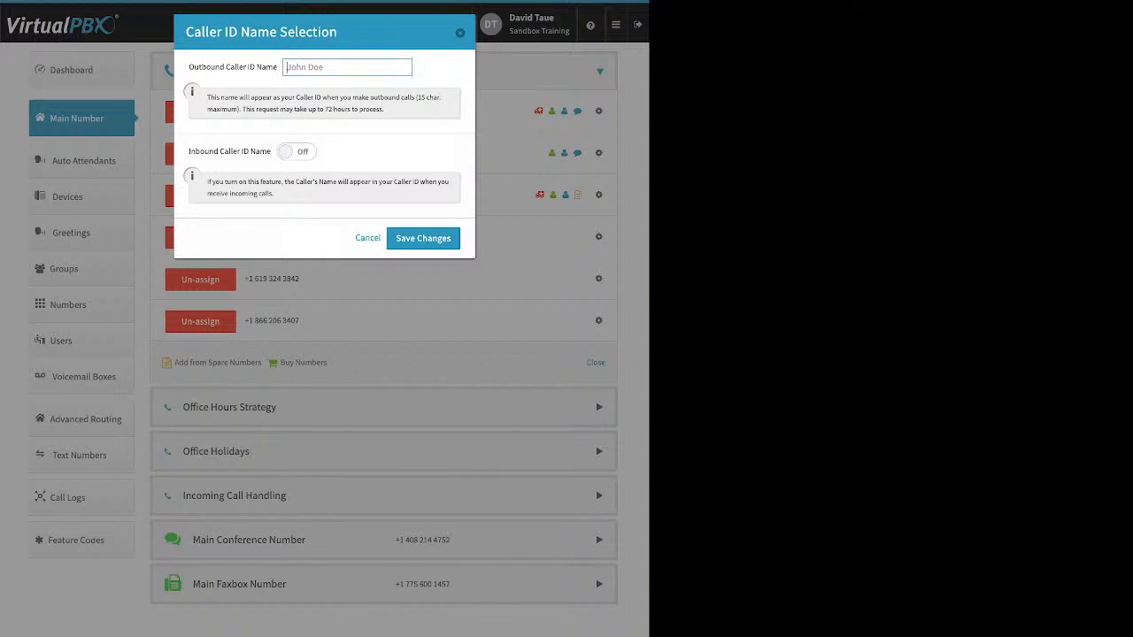
triple_click(233, 67)
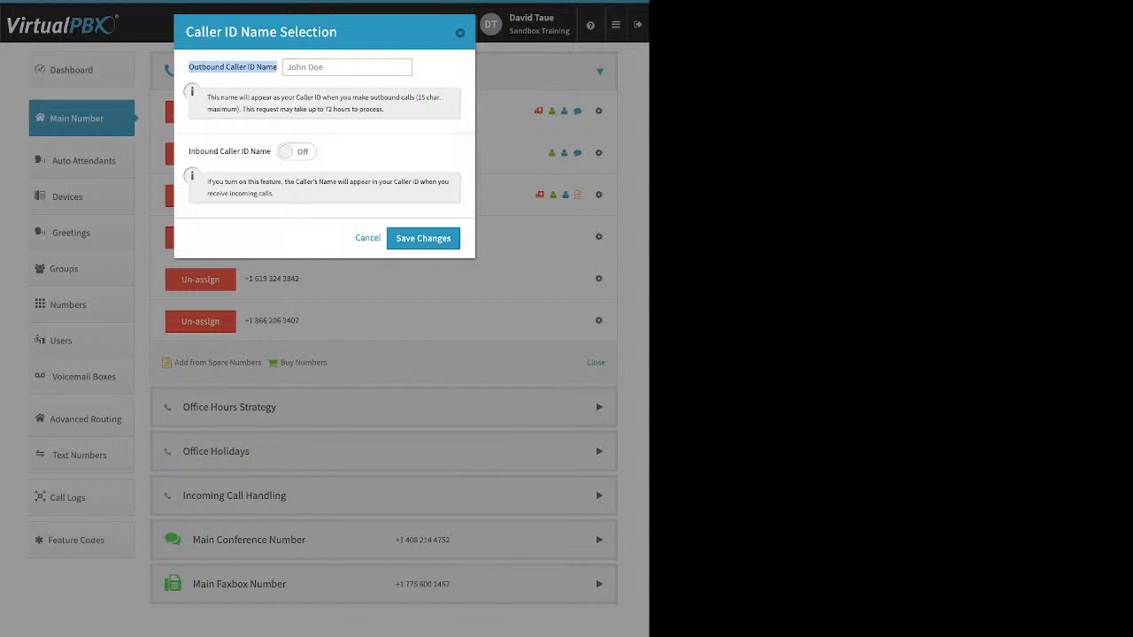
triple_click(230, 152)
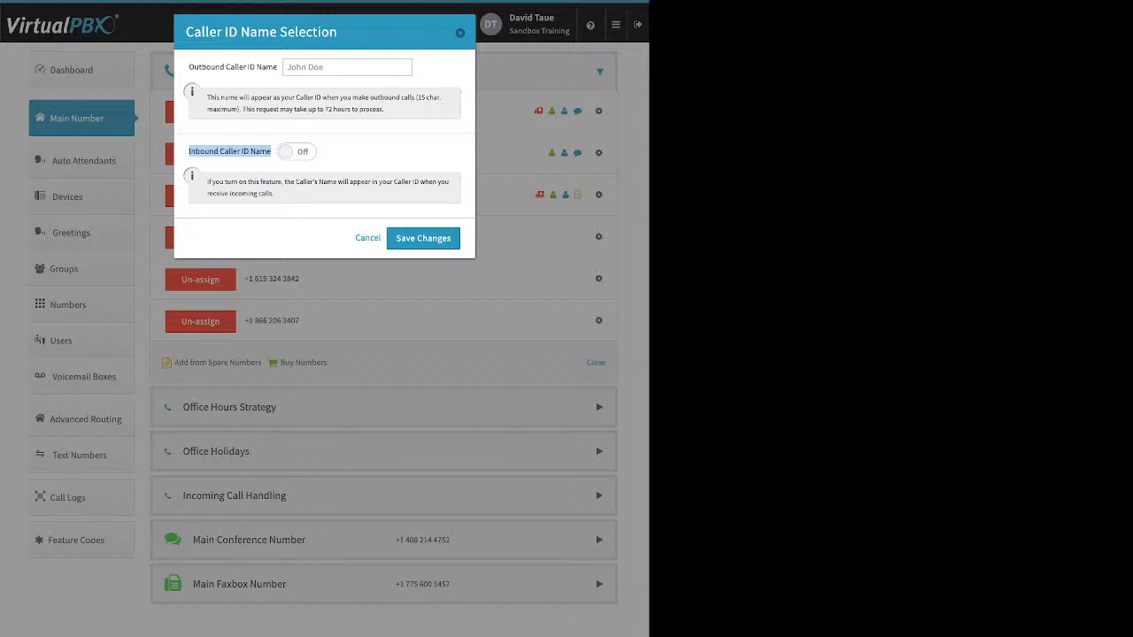
left_click(230, 151)
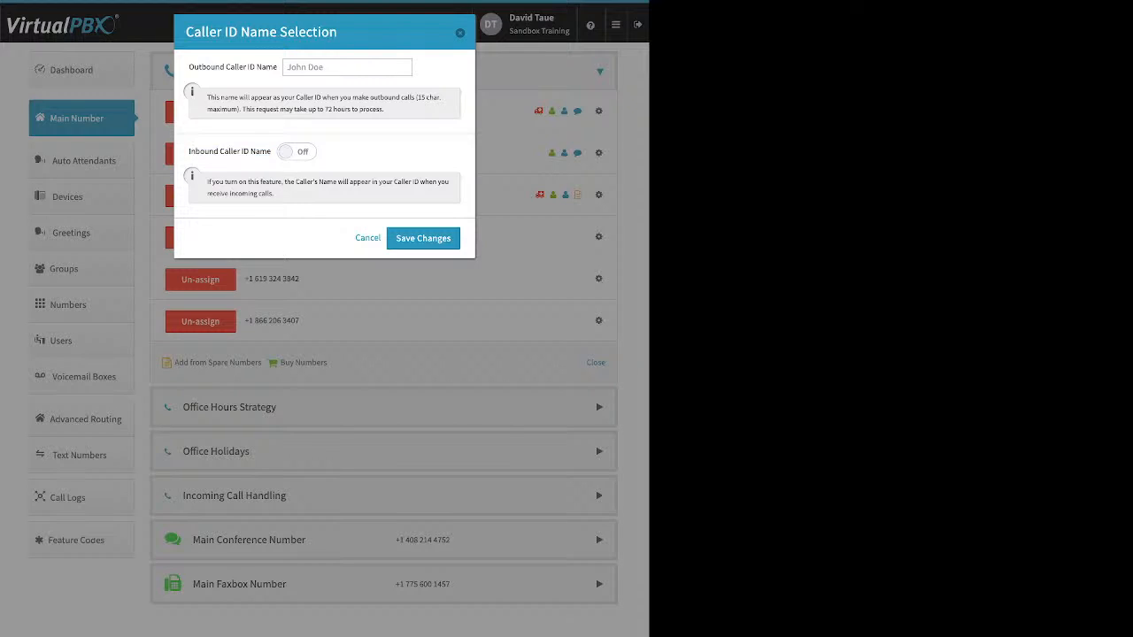
left_click(367, 238)
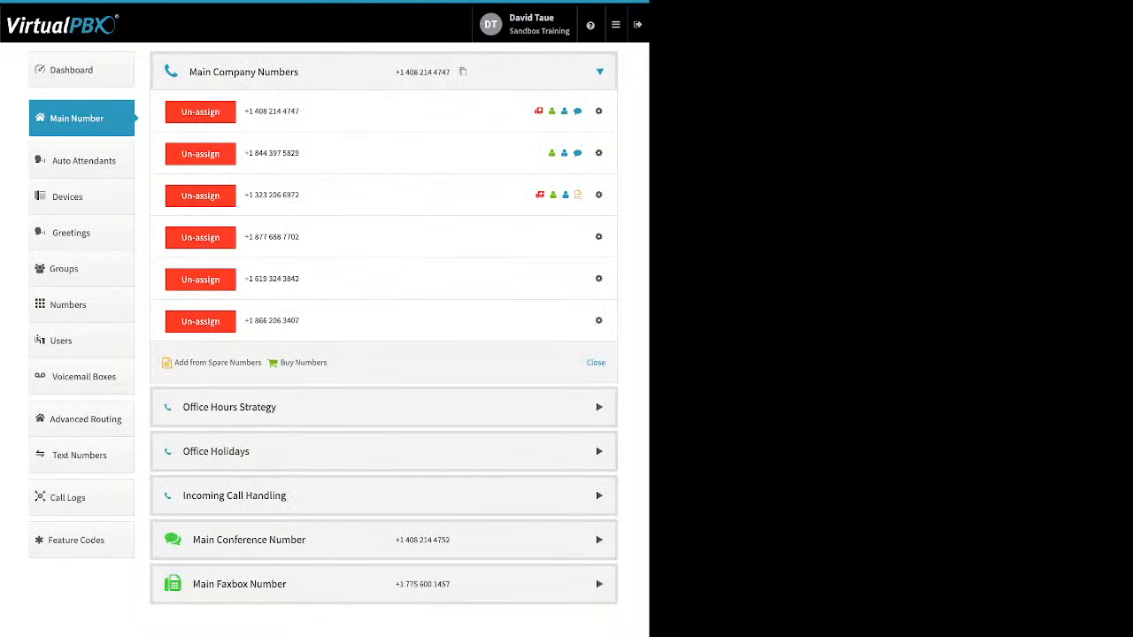
left_click(599, 279)
left_click(556, 319)
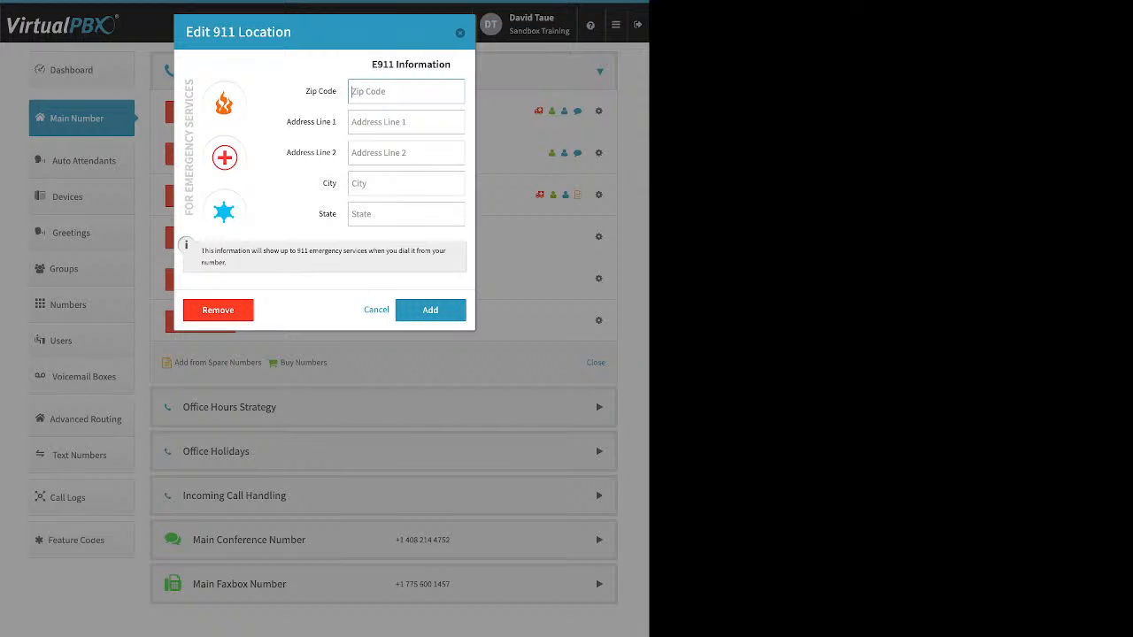
key("Escape")
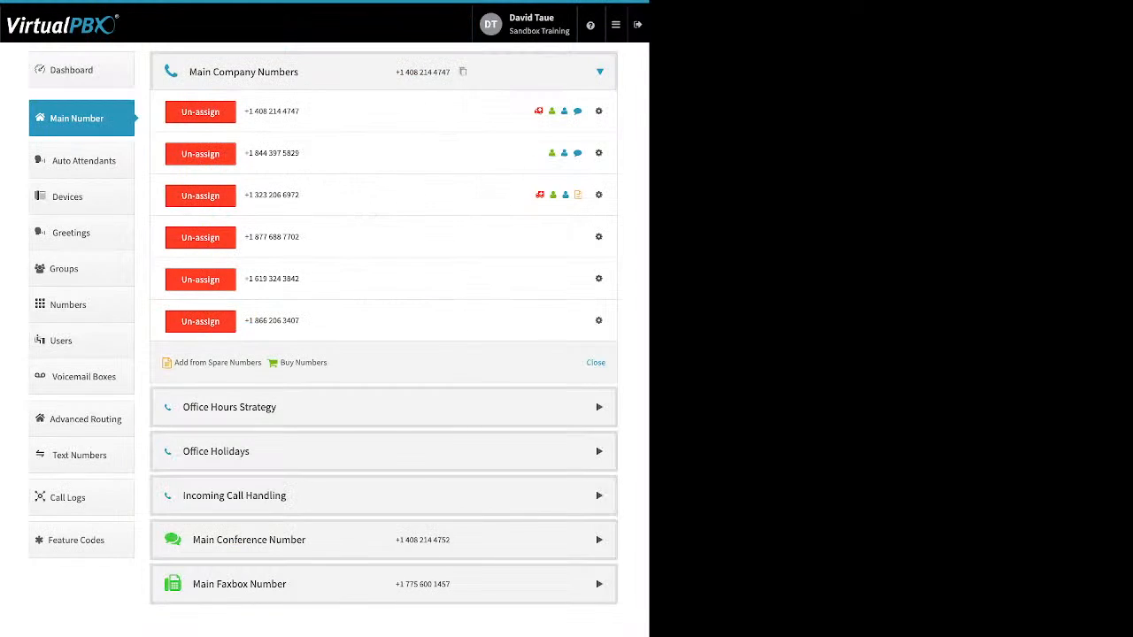
left_click(598, 278)
left_click(559, 333)
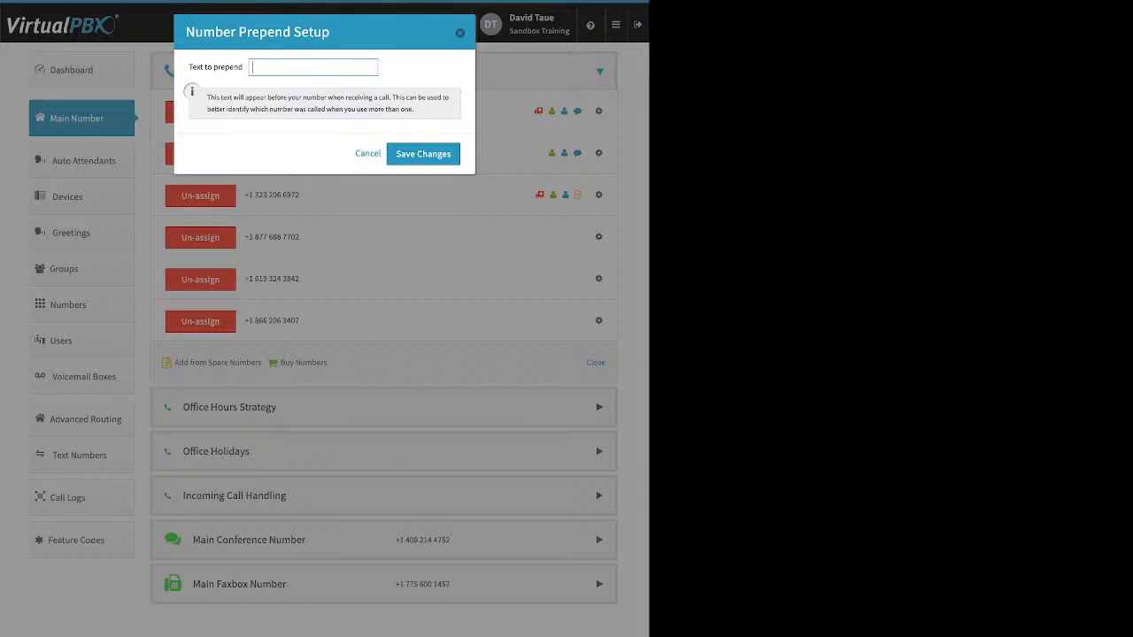
key("Escape")
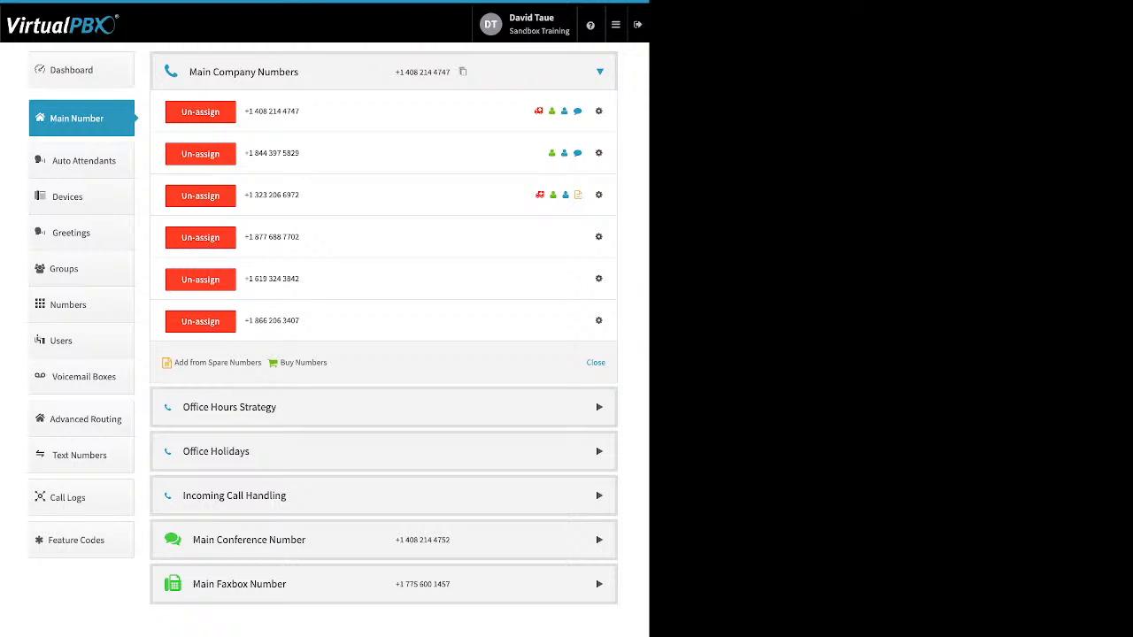
Un-assign the bottom toll-free number from Main Company Numbers and collapse that section
left_click(200, 322)
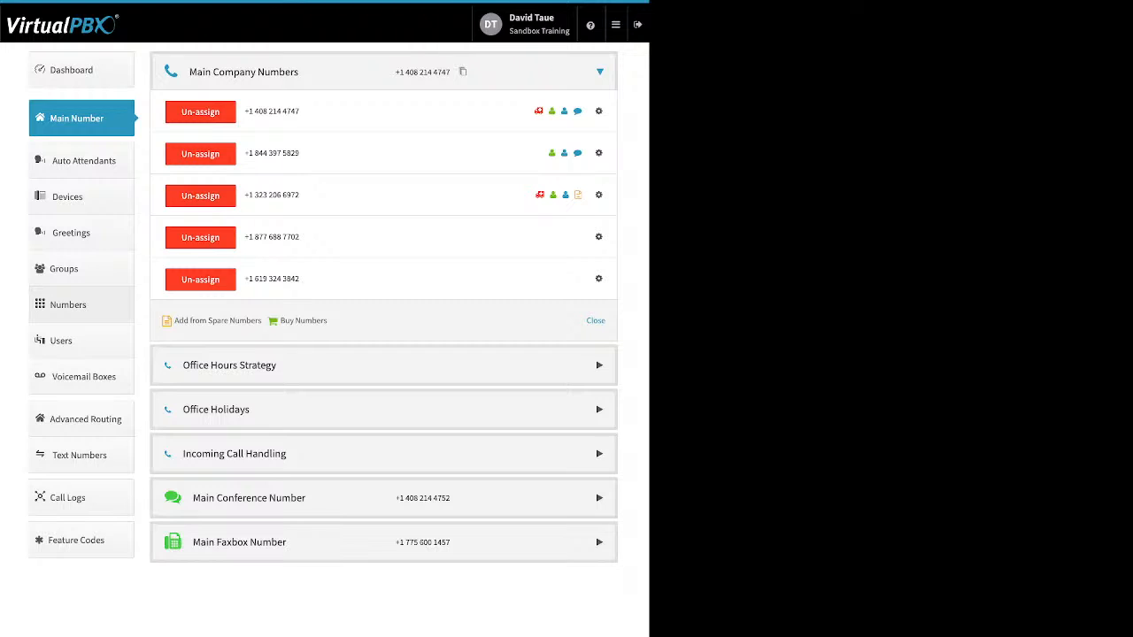
left_click(596, 320)
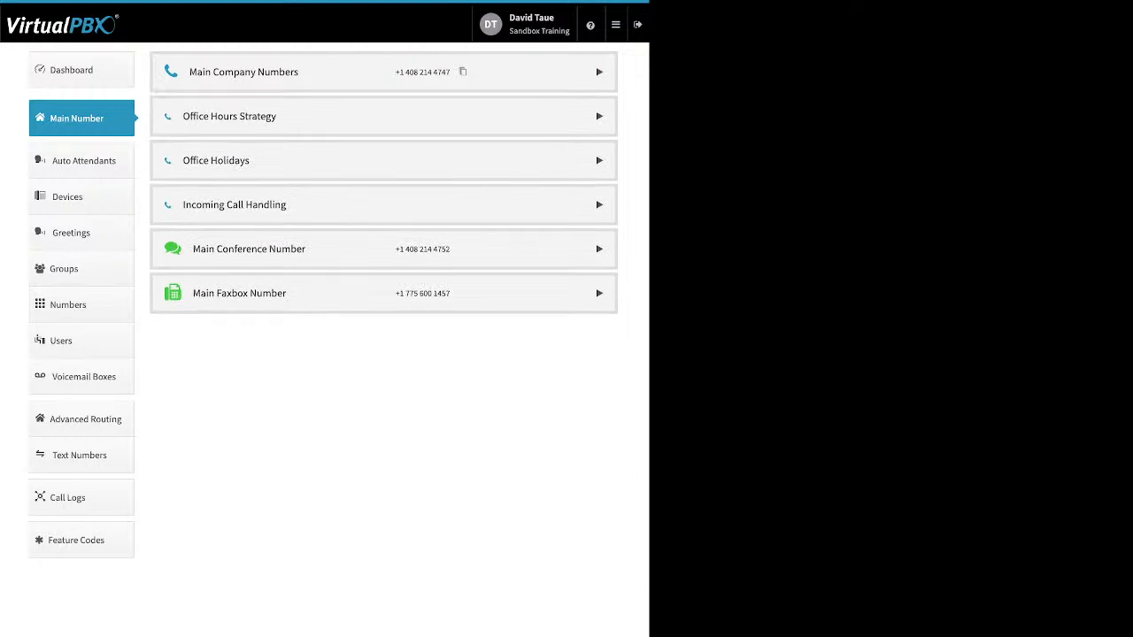
Try 24 hours Open Office, then return to Custom Office Hours: Monday–Friday 9:00–17:00
left_click(599, 116)
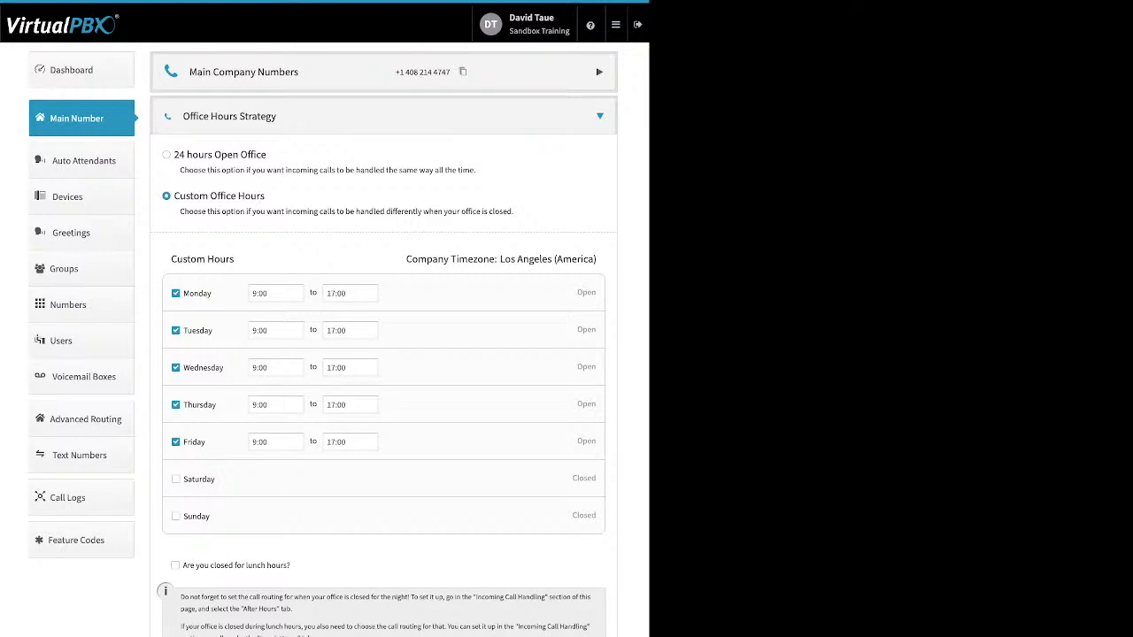
left_click(167, 155)
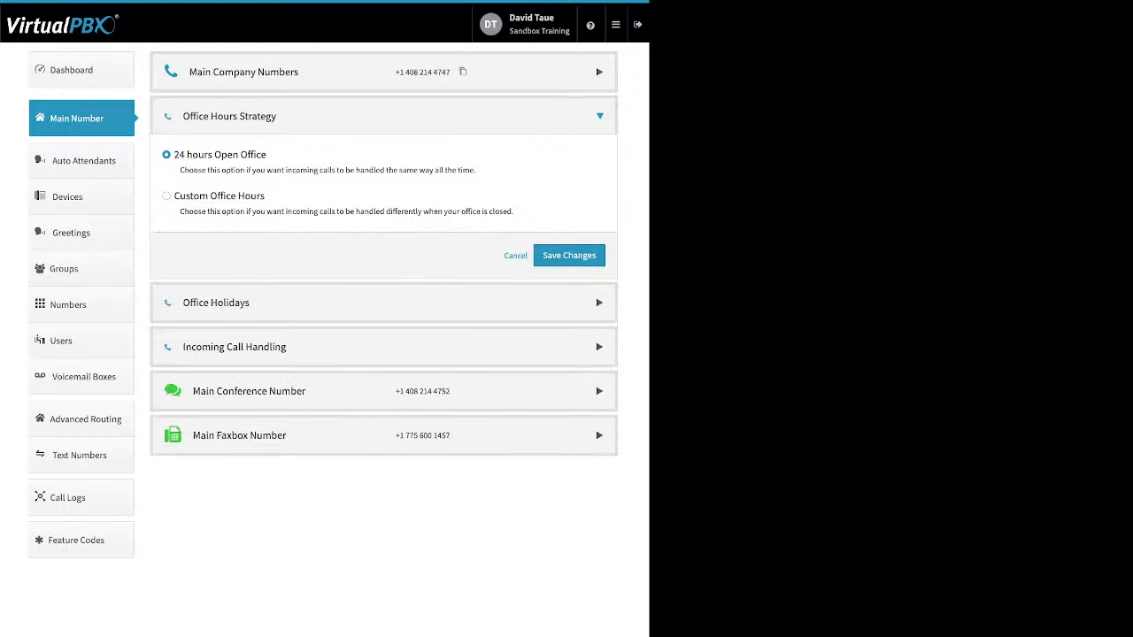
left_click_drag(266, 155, 174, 155)
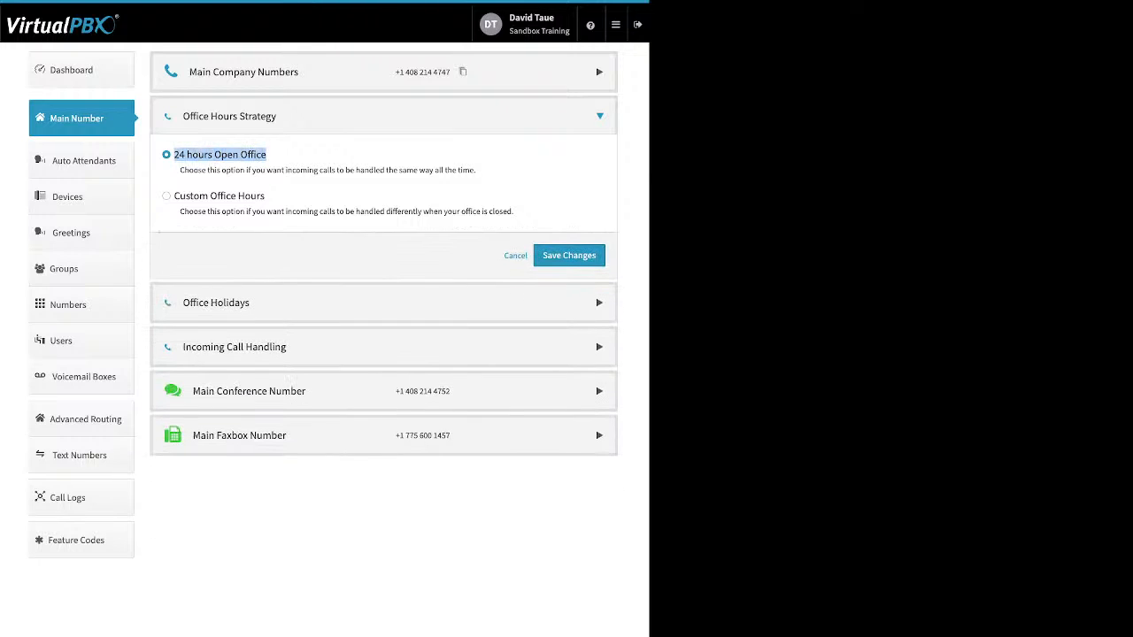
left_click(166, 197)
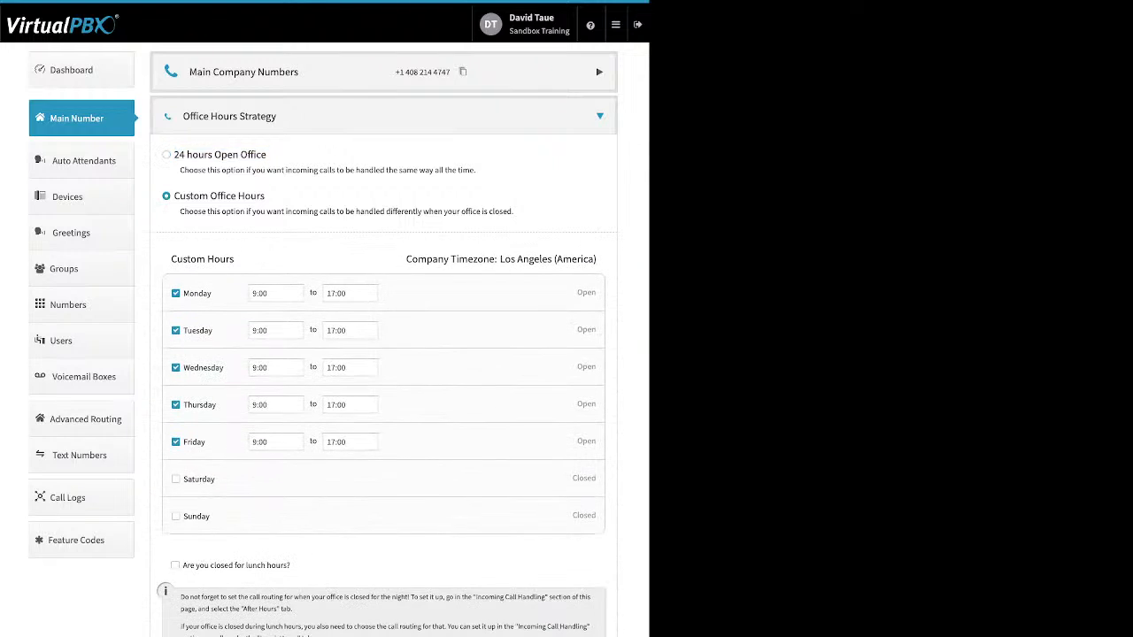
left_click_drag(184, 293, 213, 294)
left_click(276, 293)
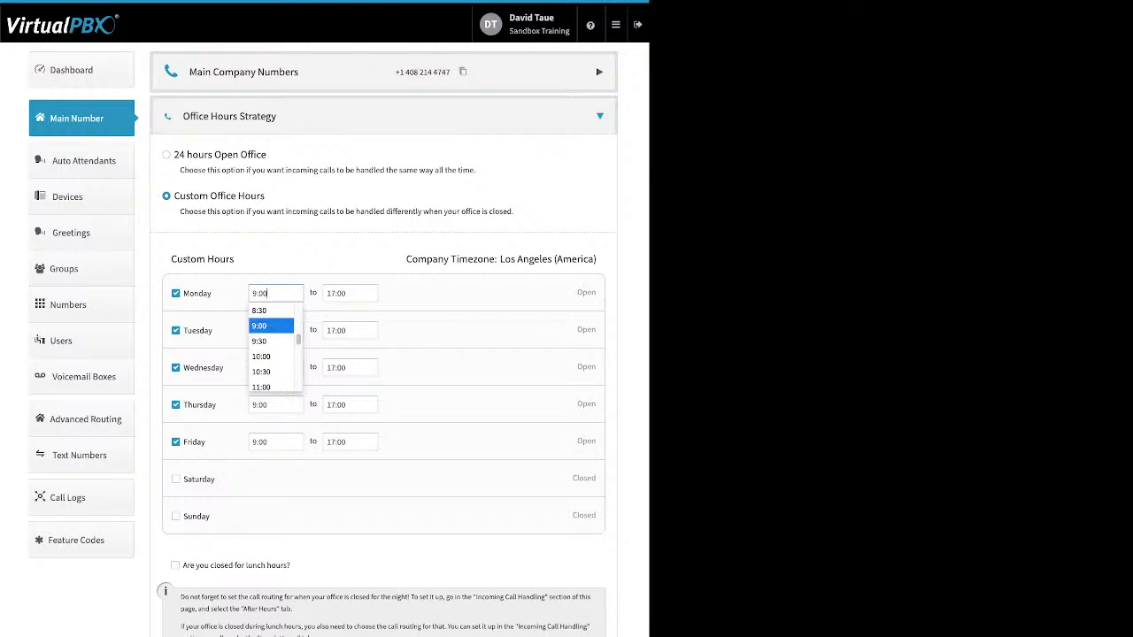
left_click(271, 325)
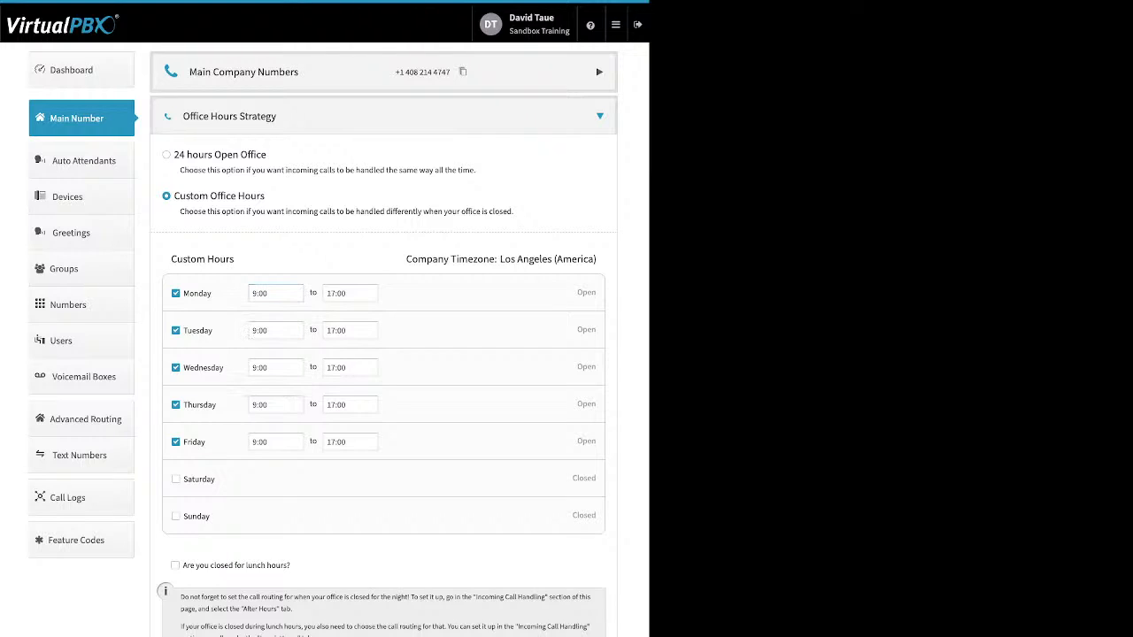
left_click_drag(290, 565, 183, 565)
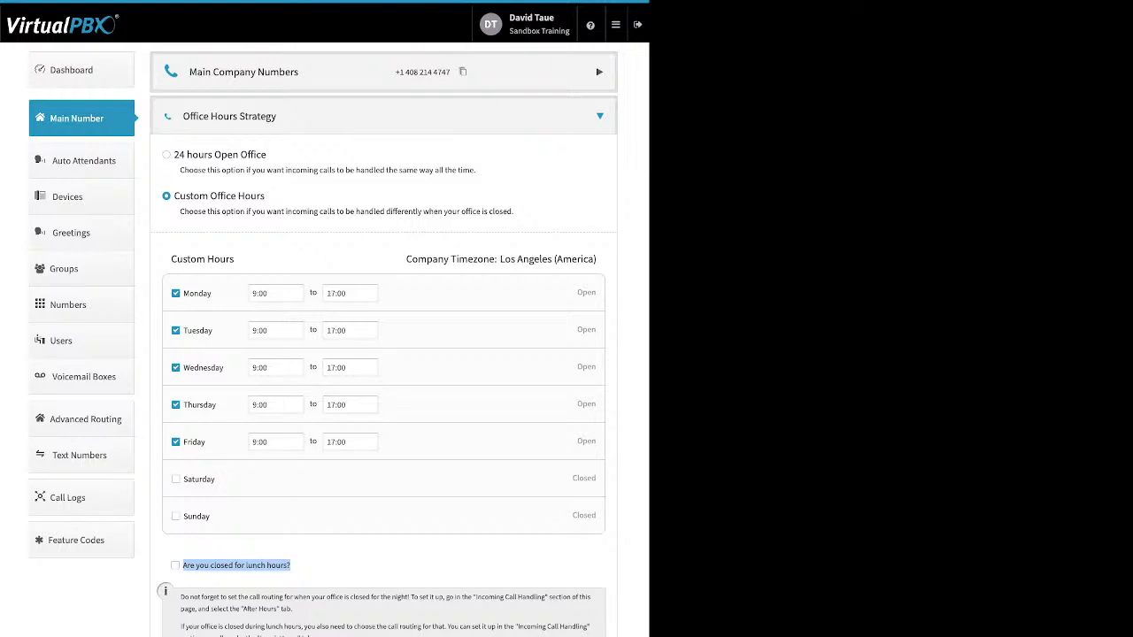
left_click(175, 566)
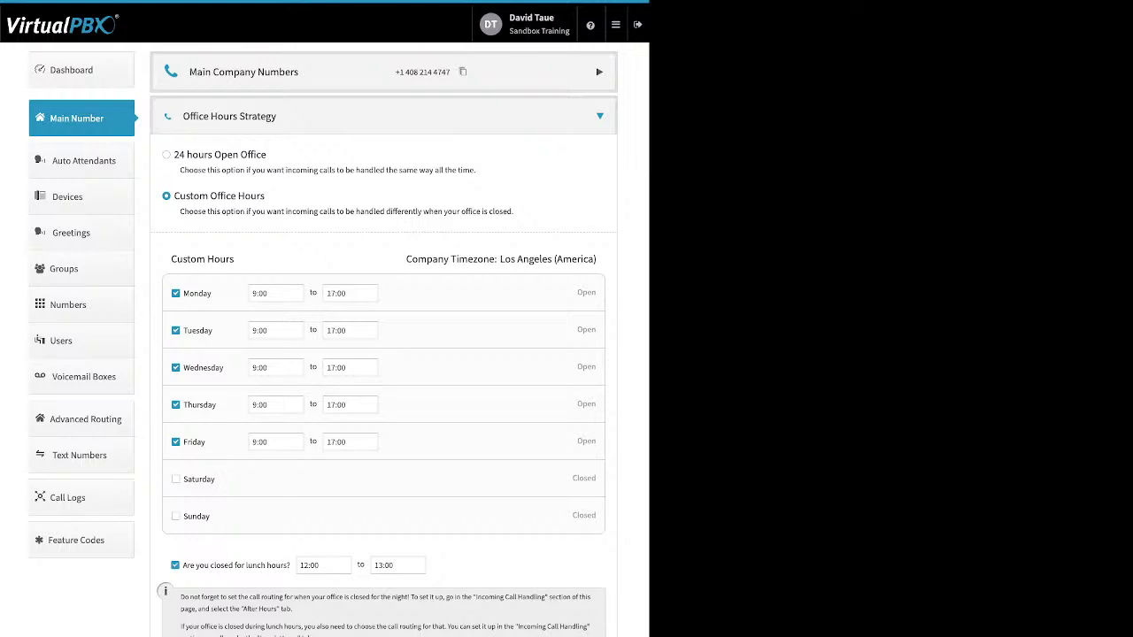
left_click(175, 566)
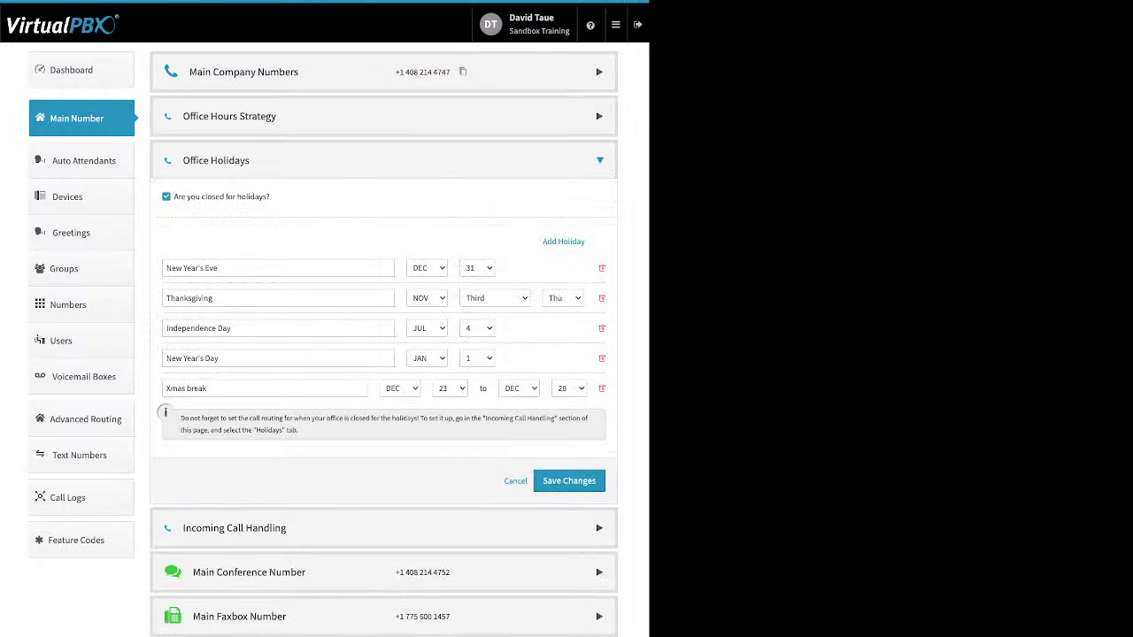
Review the closed-for-holidays setting and the Add Holiday types without adding a holiday
left_click_drag(271, 196, 179, 196)
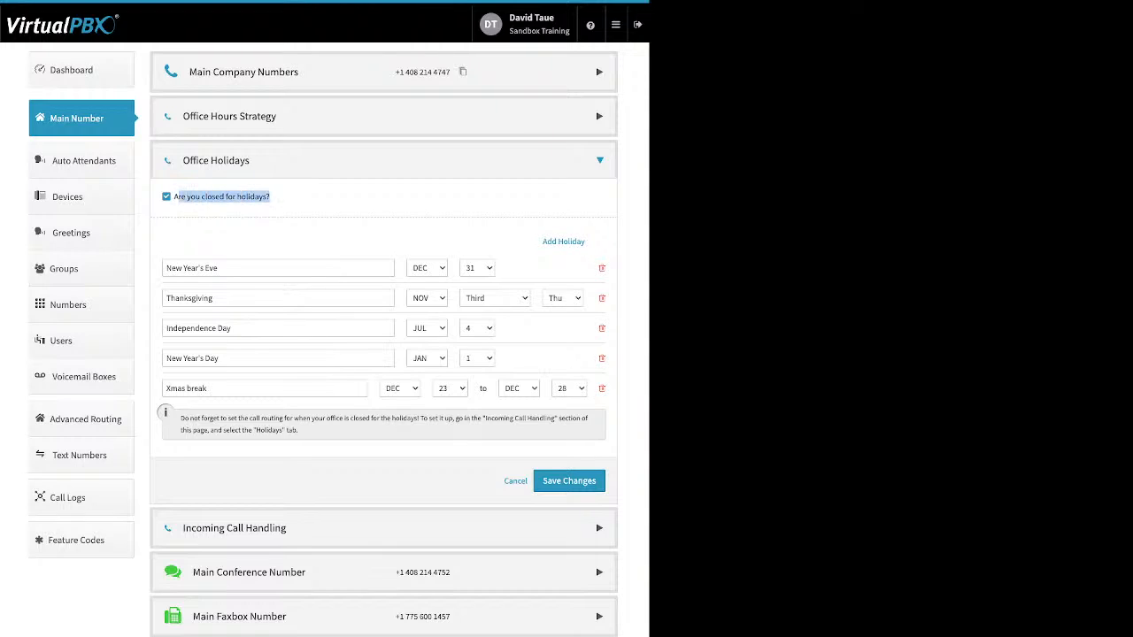
left_click(292, 202)
left_click_drag(542, 241, 577, 240)
left_click(567, 241)
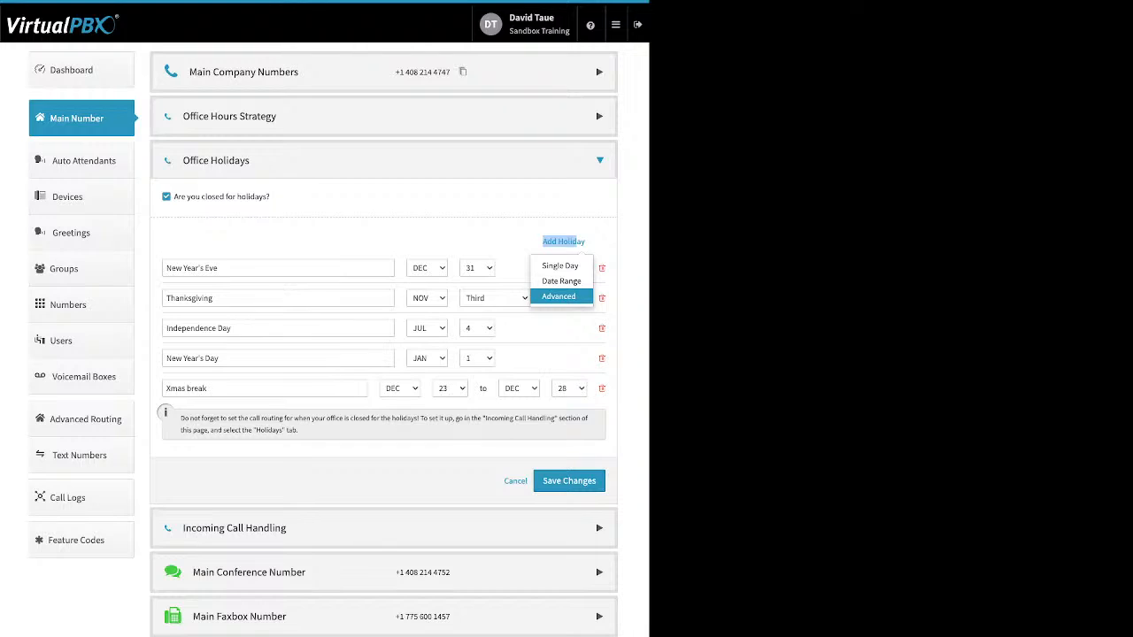
left_click(564, 242)
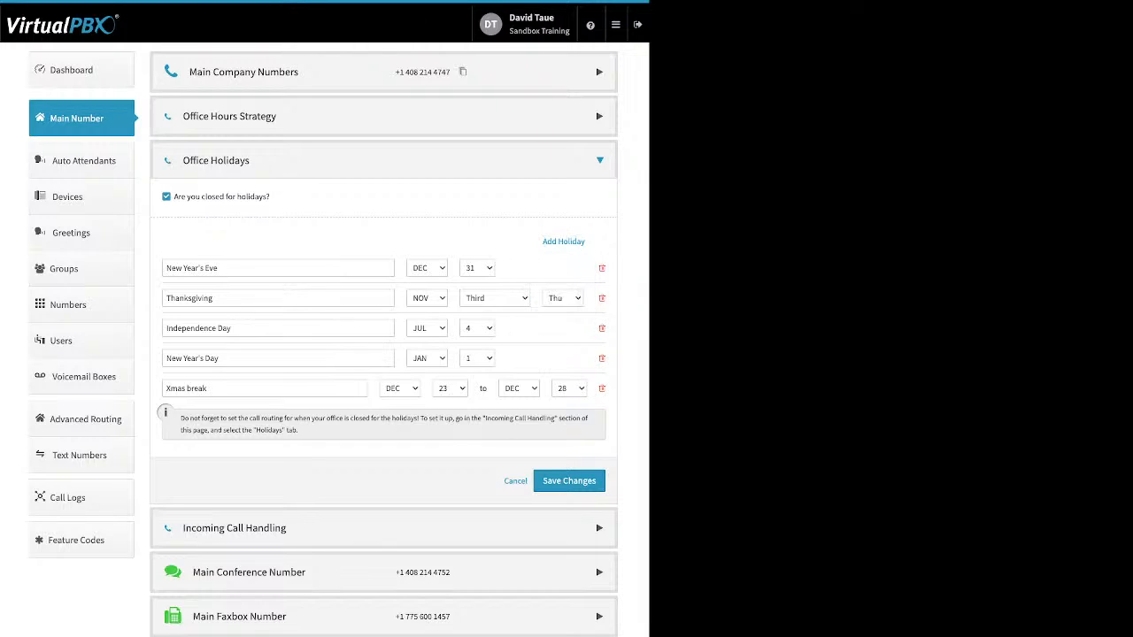
Look over New Year's Eve, Xmas break, Independence Day and Thanksgiving, then collapse Office Holidays
left_click(218, 268)
left_click_drag(218, 268, 166, 268)
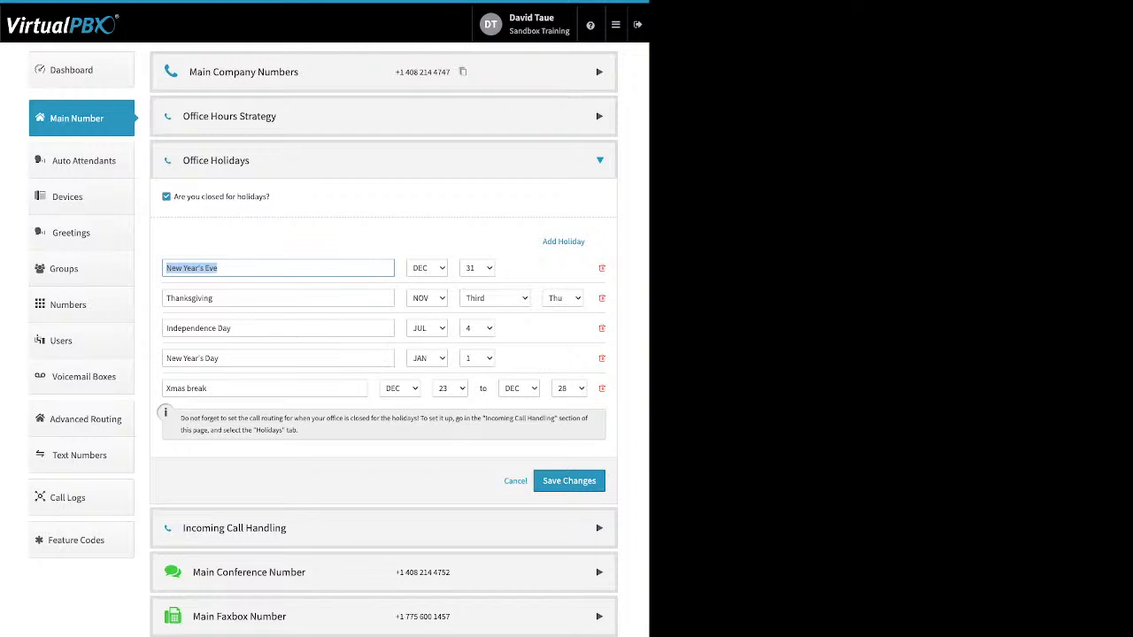
left_click_drag(210, 389, 171, 389)
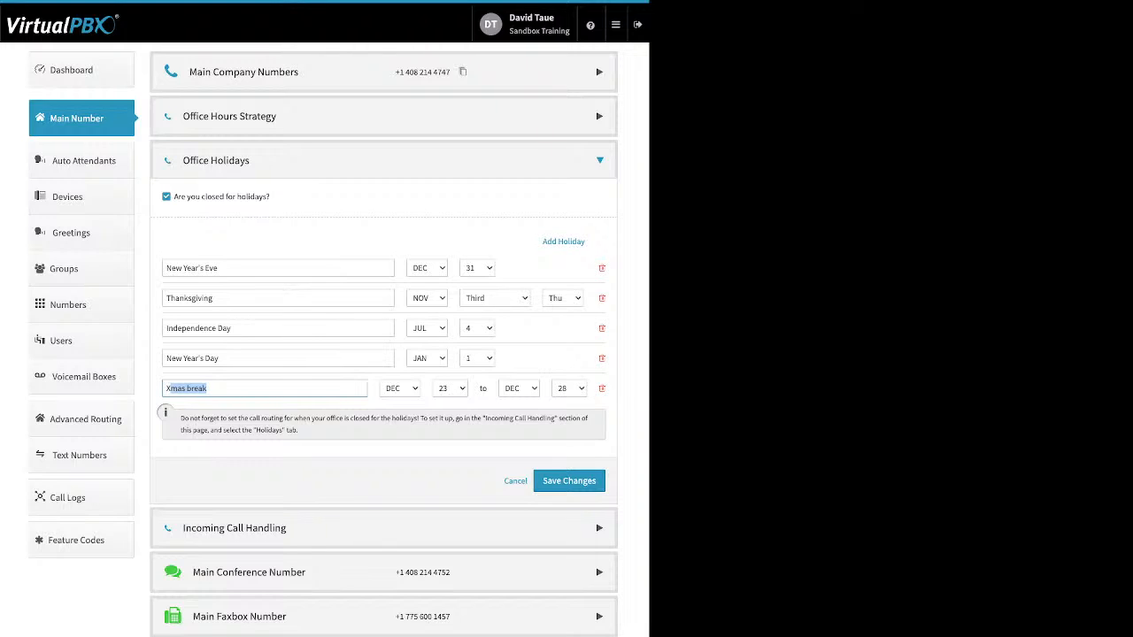
left_click(278, 329)
left_click(167, 298)
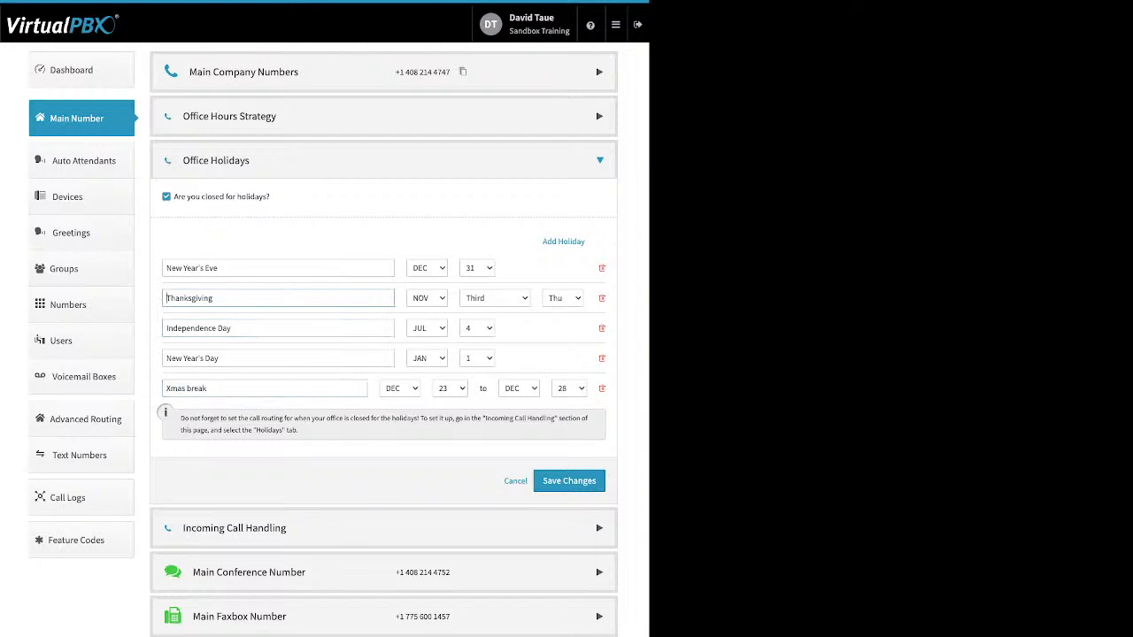
left_click_drag(166, 298, 213, 298)
left_click(599, 161)
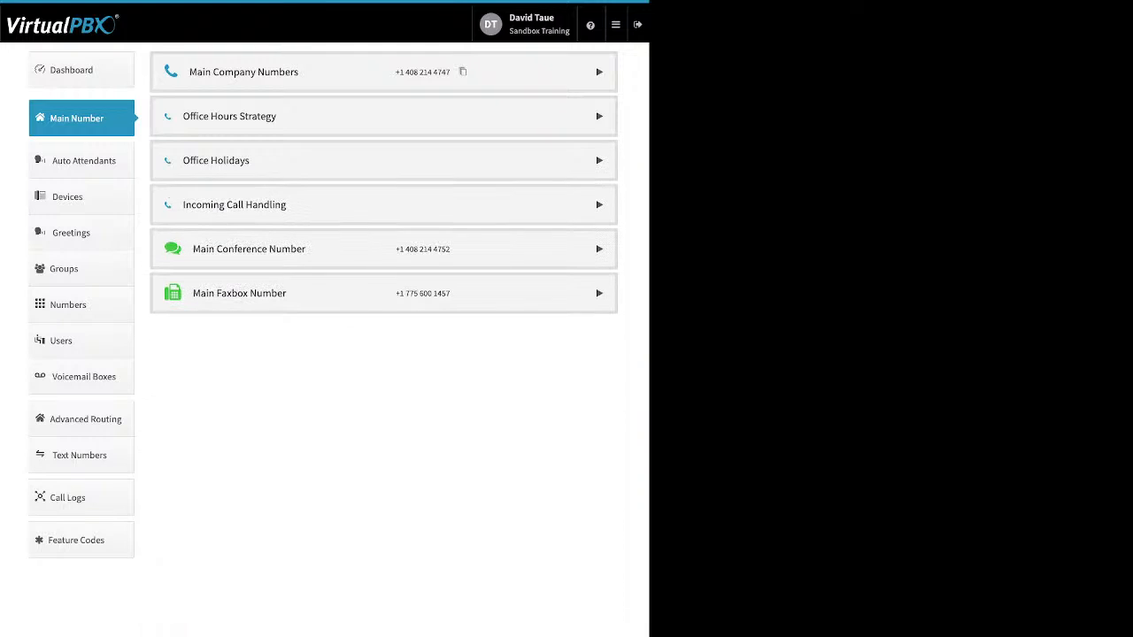
Expand Incoming Call Handling, check After Hours and Holidays routing, and finish on Open Hours
left_click(600, 205)
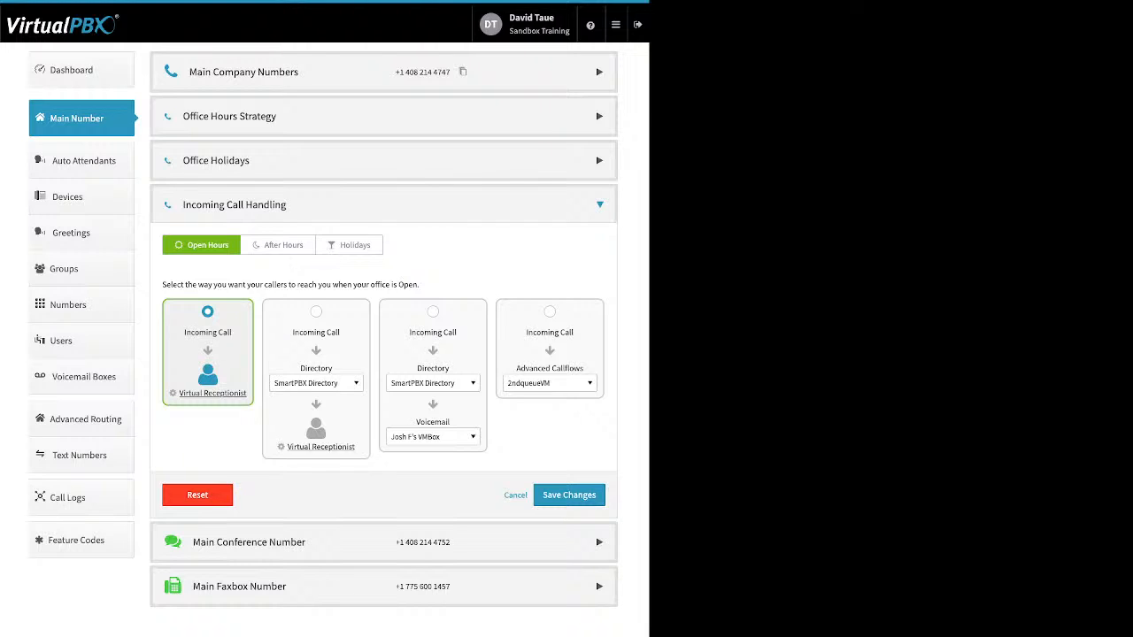
left_click(278, 245)
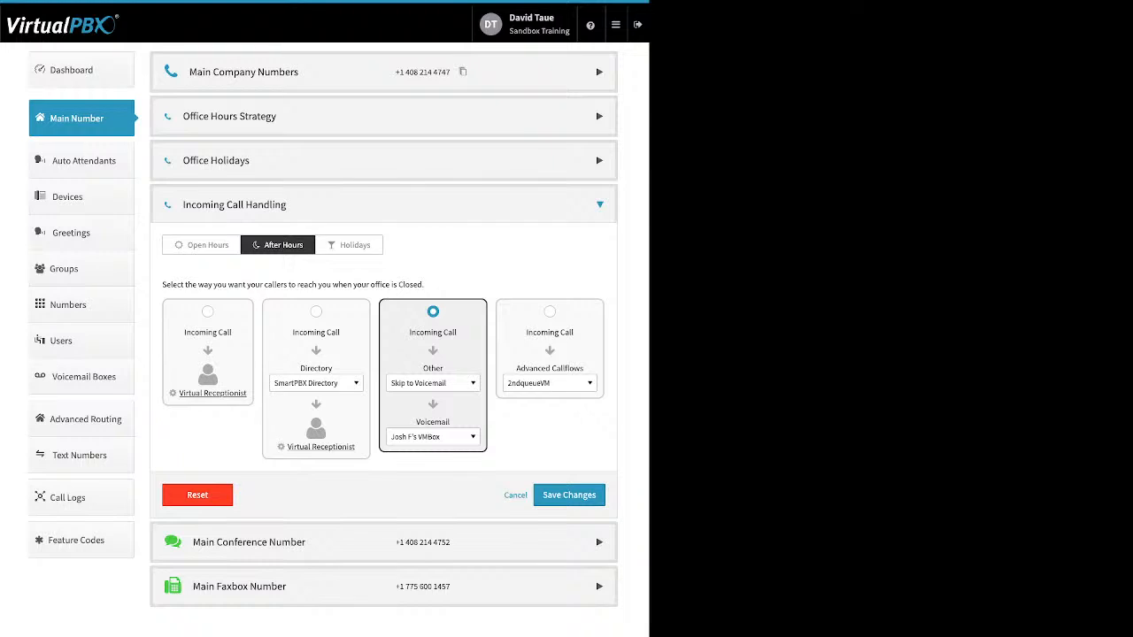
left_click(349, 245)
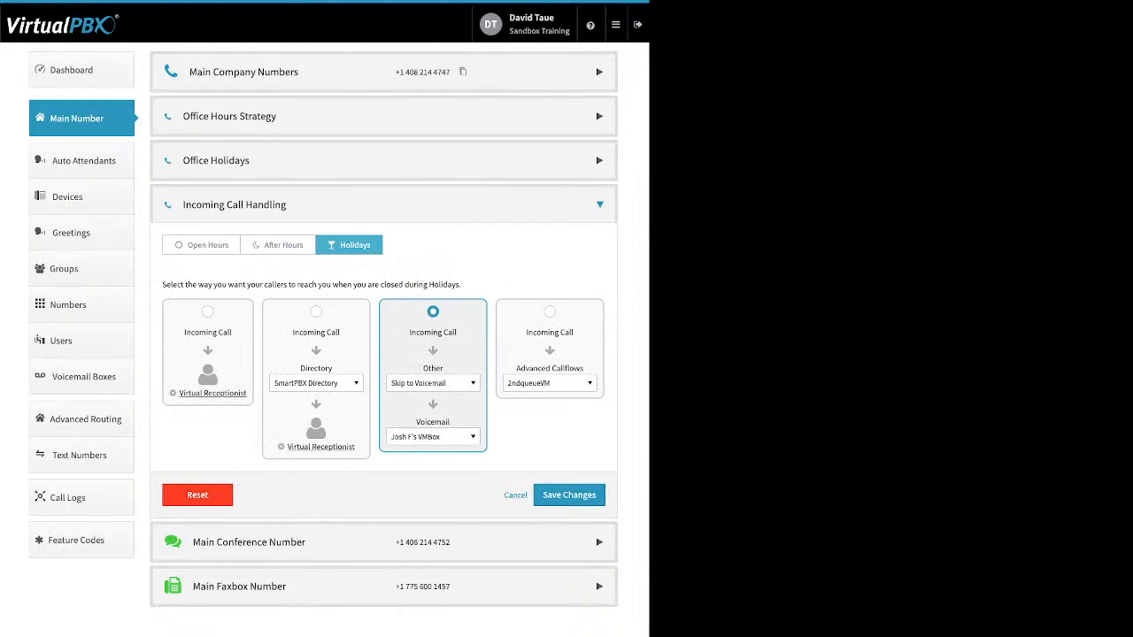
left_click(201, 245)
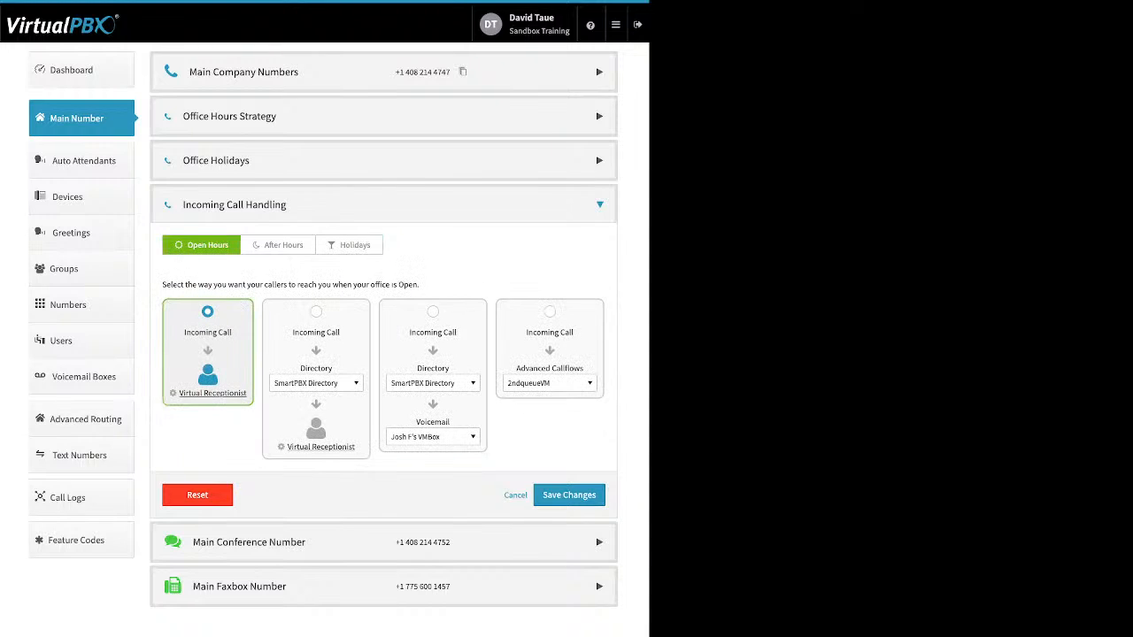
Open the Virtual Receptionist Open Hours menu and add a new key route
left_click(212, 393)
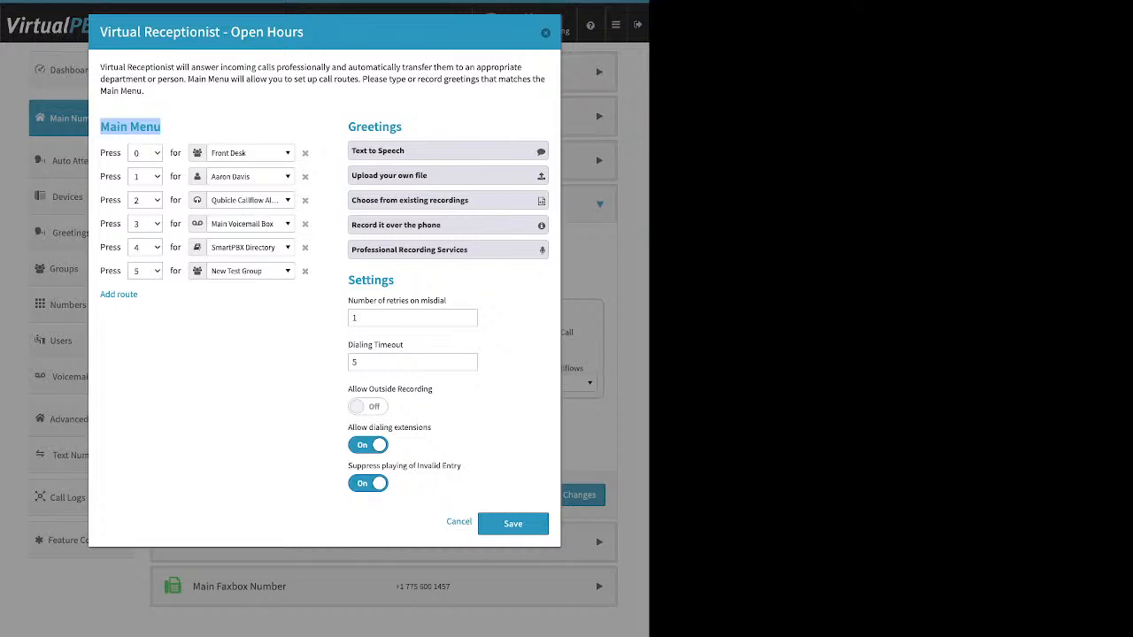
left_click_drag(142, 294, 99, 295)
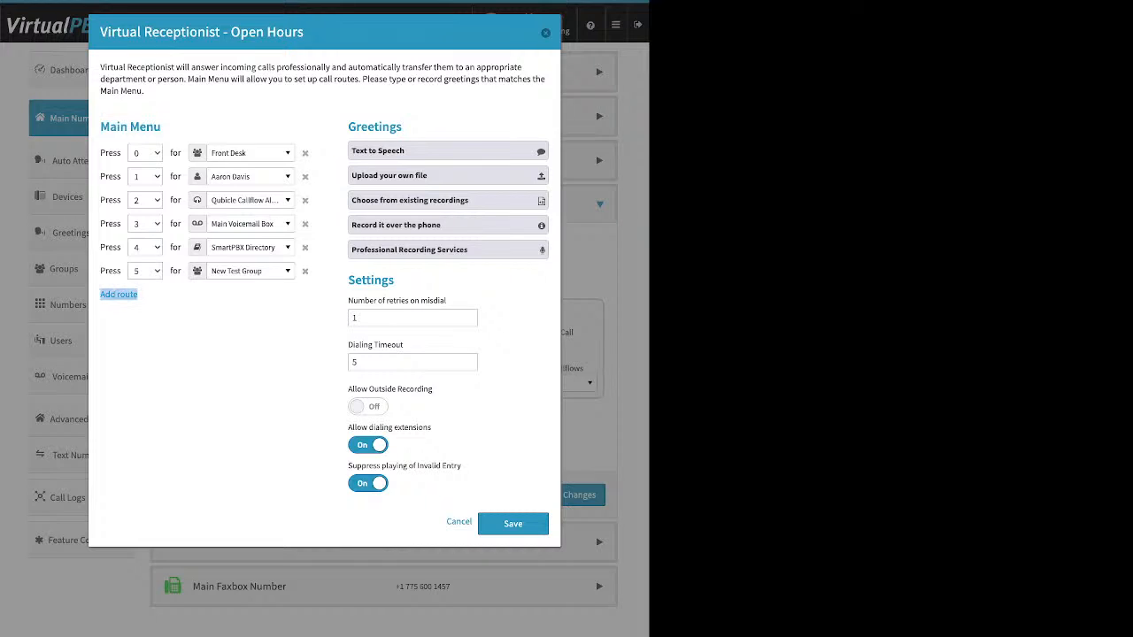
left_click(119, 295)
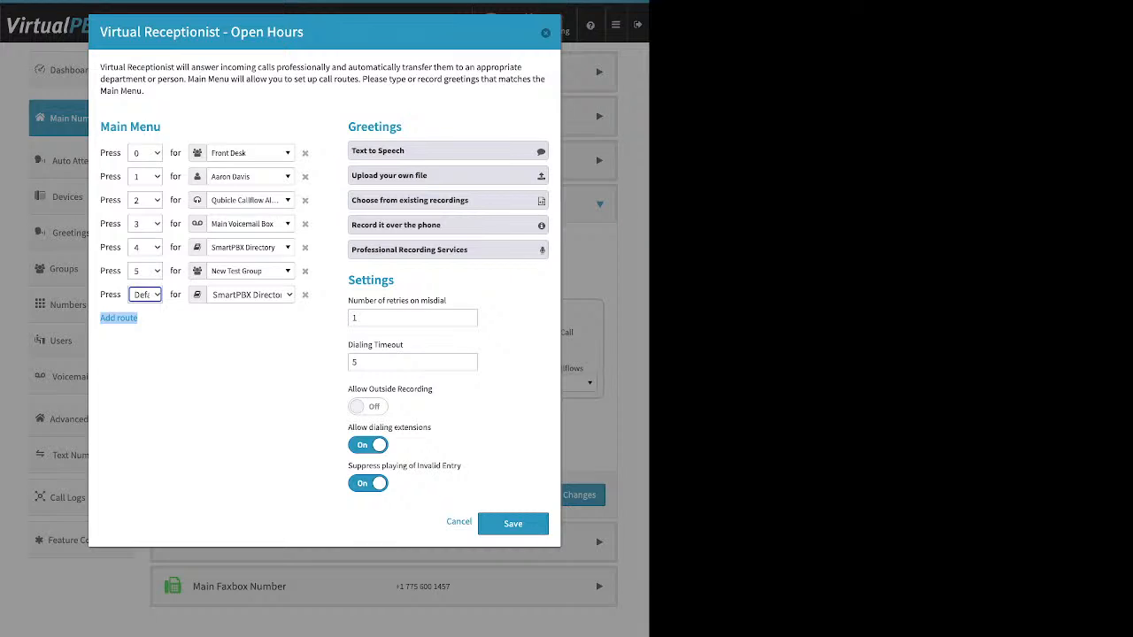
left_click(213, 381)
Browse key 1's destination list through users and queues like Qubicle Callflow Test and Second Q
left_click(250, 177)
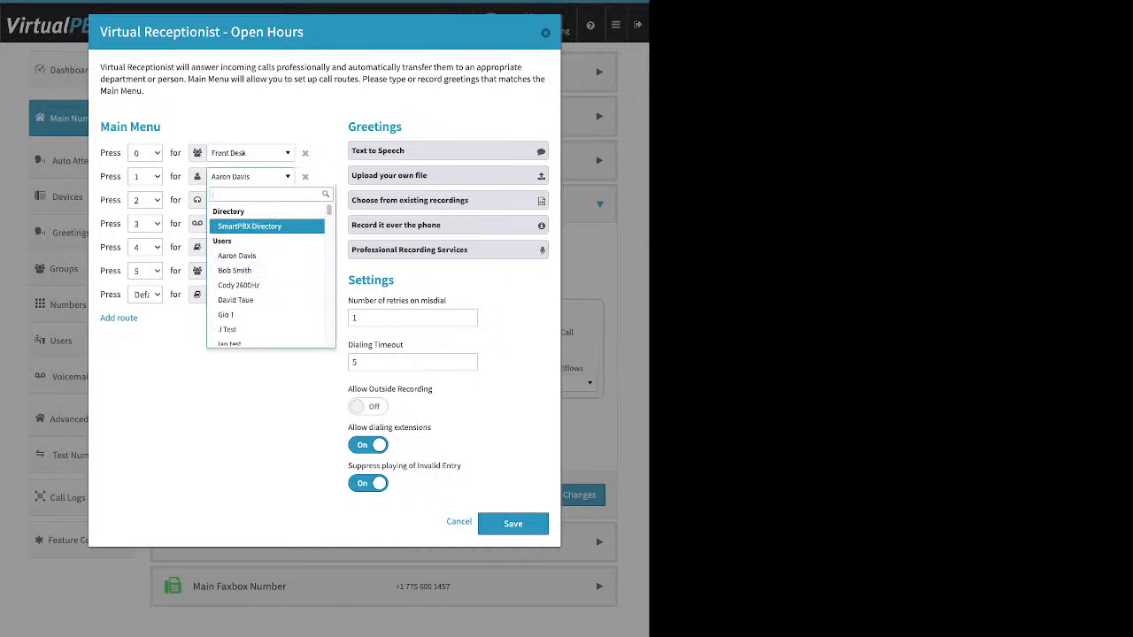
key("Down")
key("Down")
key("Down")
key("Down")
key("Down")
key("Down")
key("Down")
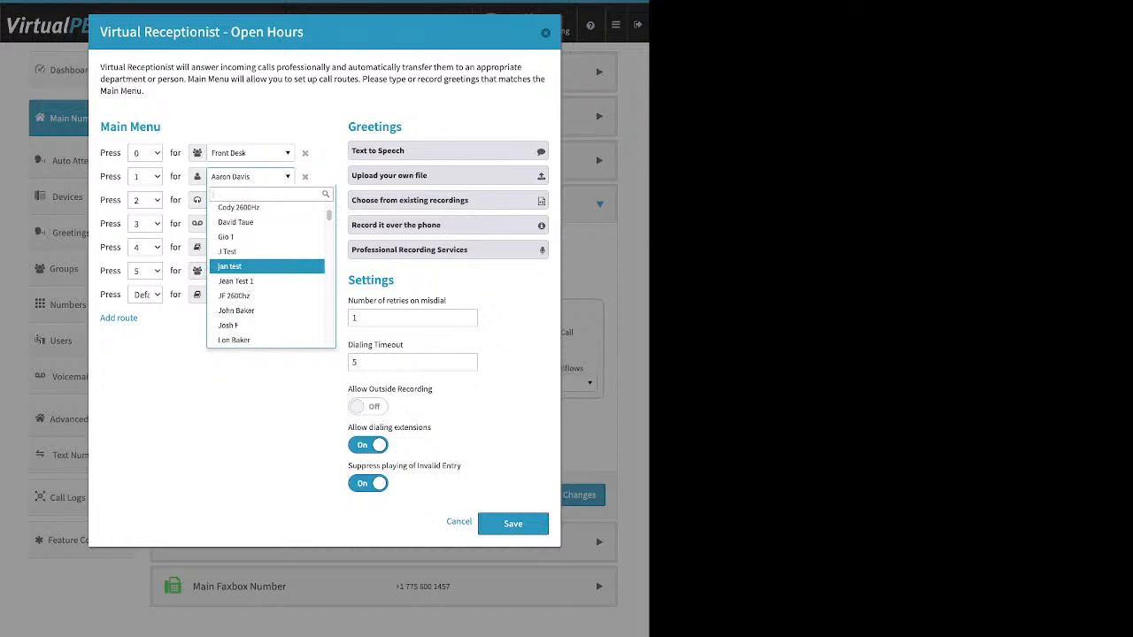
key("Down")
key("Down")
key("Down")
key("Down")
key("Down")
key("Down")
key("Down")
key("Down")
key("Down")
key("Down")
key("Down")
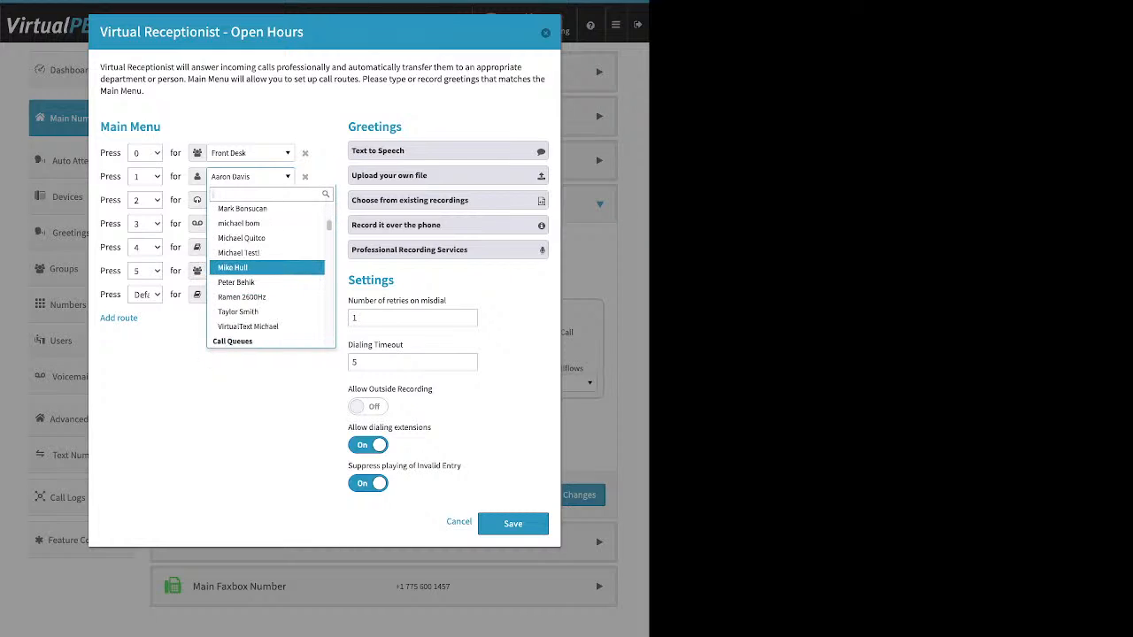
key("Down")
key("Down")
key("Down")
key("Down")
key("Down")
key("Down")
scroll(267, 277, "down", 1)
key("Down")
key("Down")
key("Down")
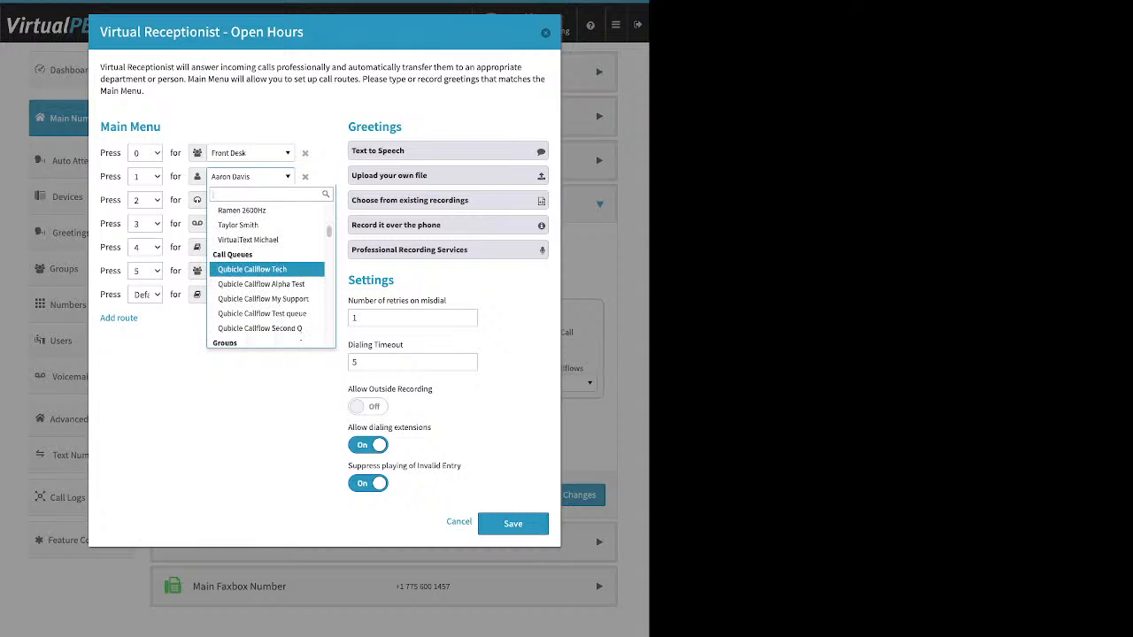
key("Down")
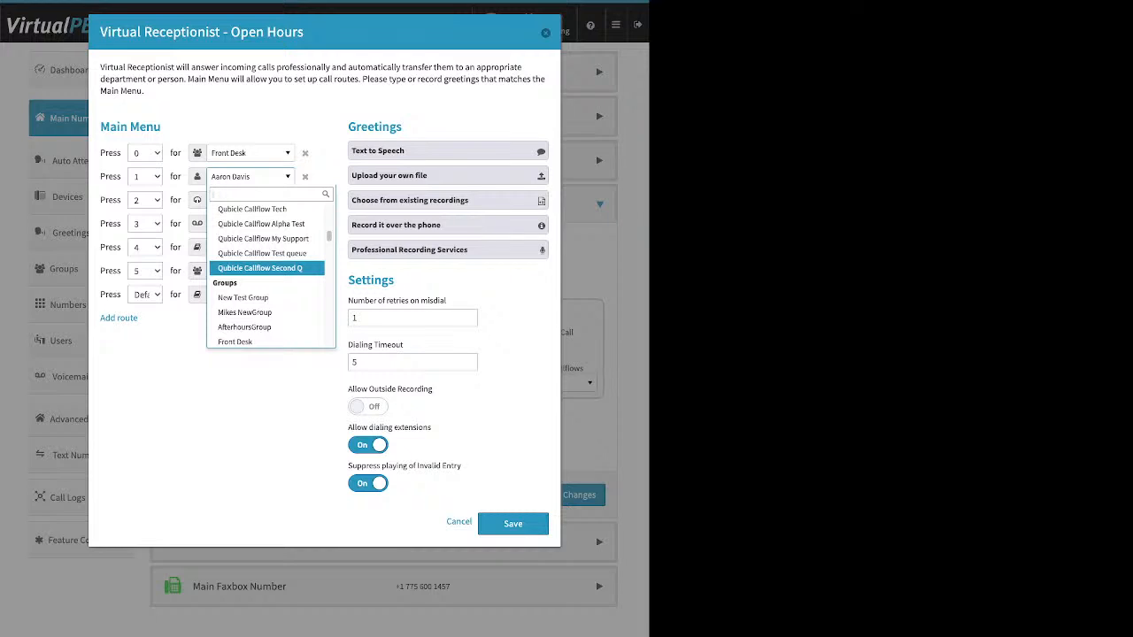
scroll(266, 273, "down", 1)
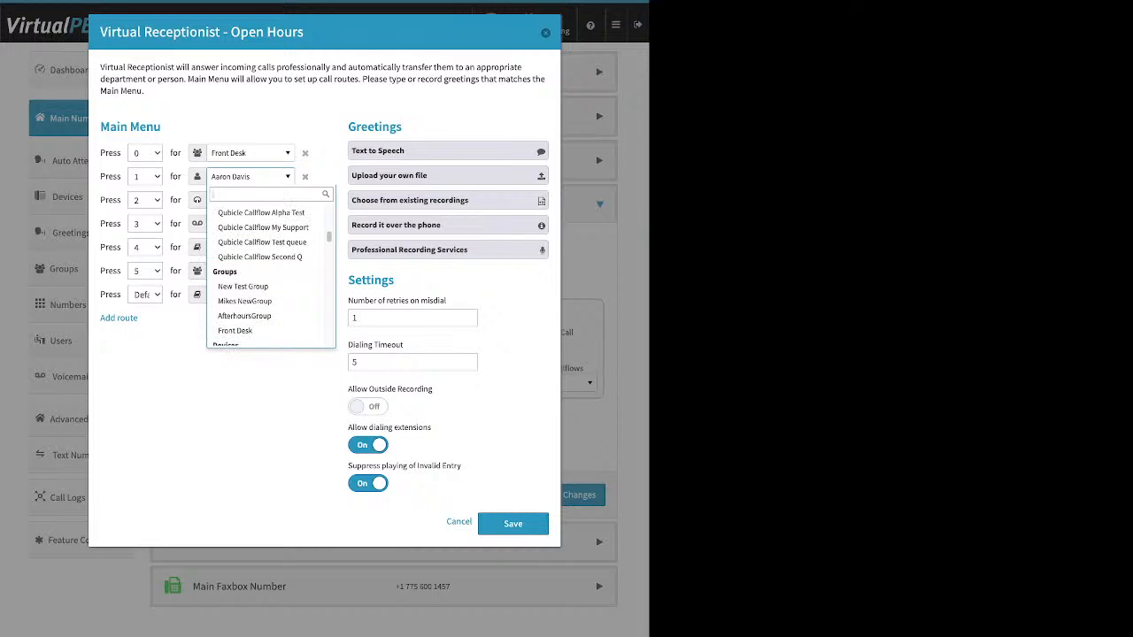
scroll(267, 274, "down", 1)
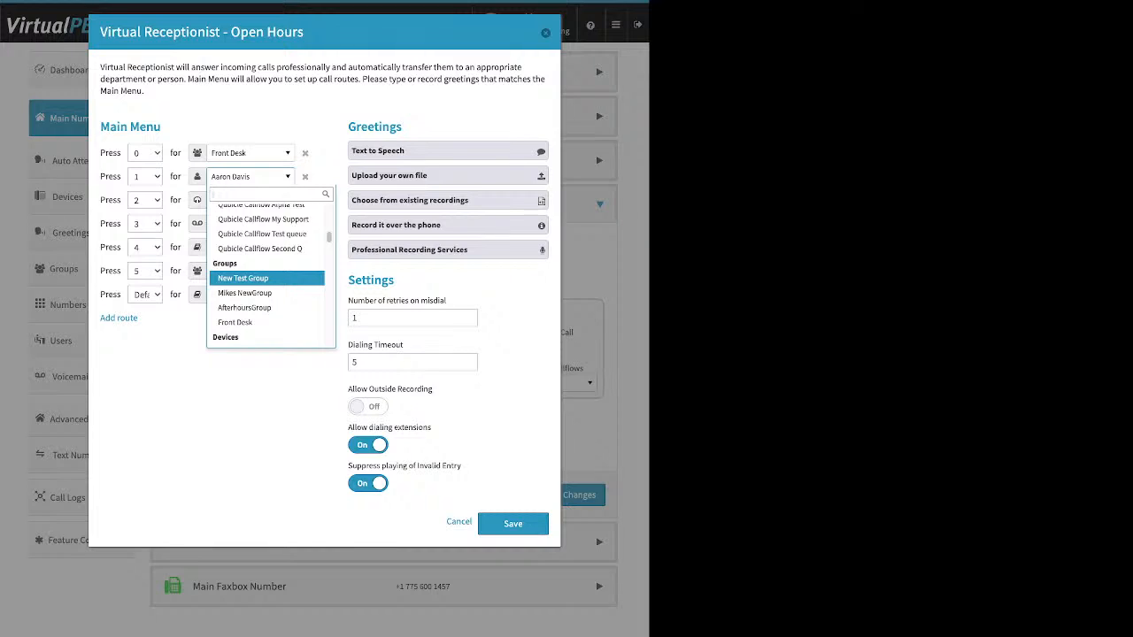
scroll(265, 278, "down", 2)
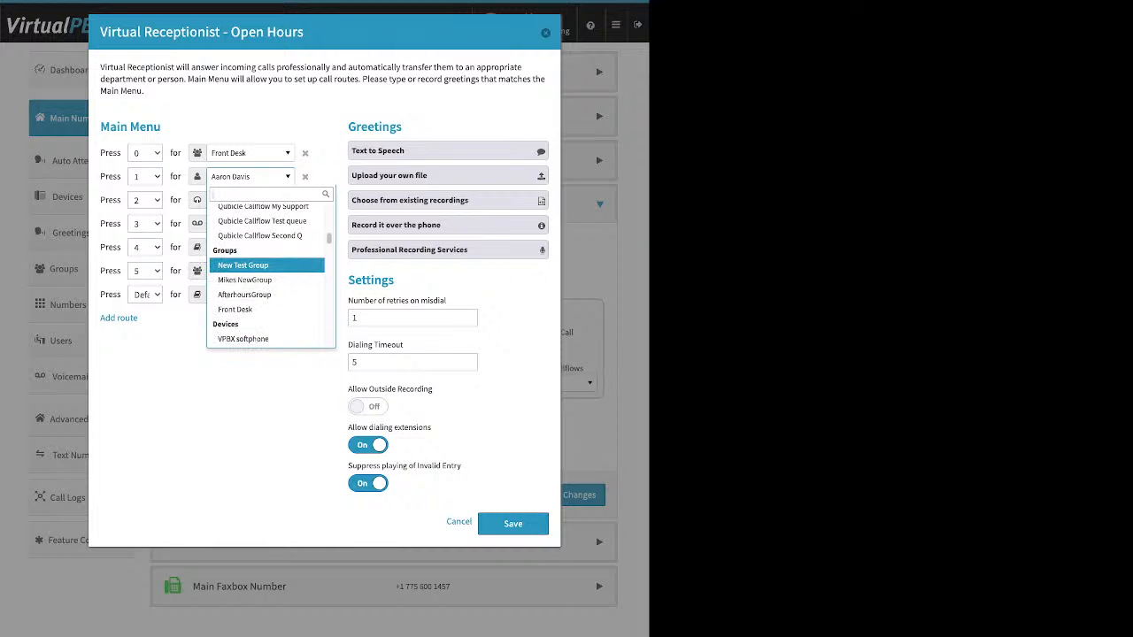
scroll(266, 270, "down", 4)
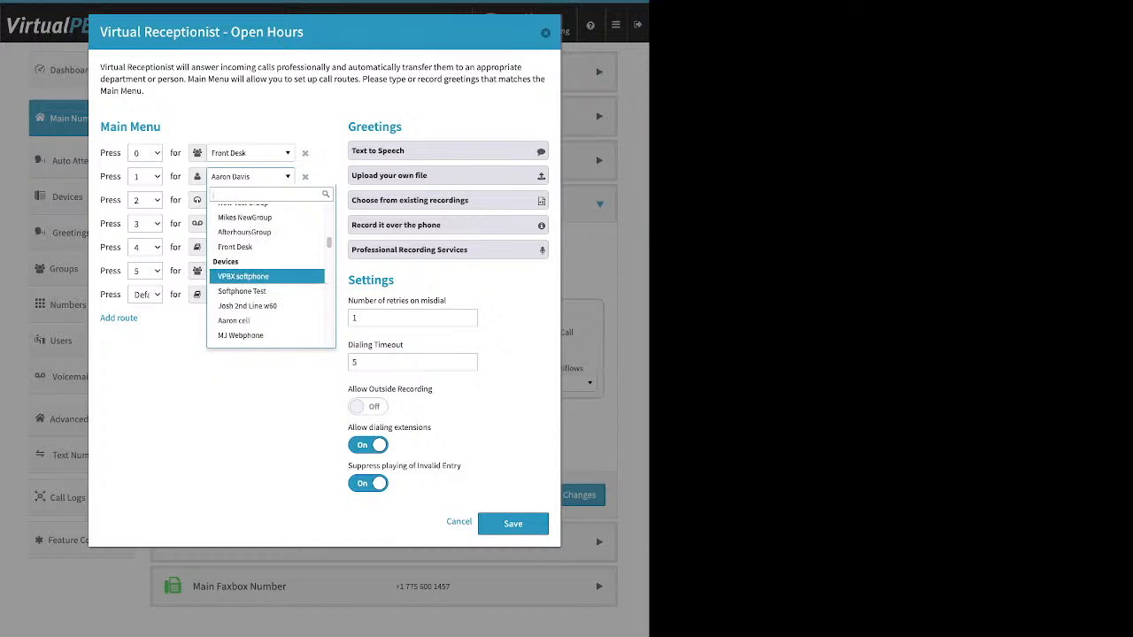
scroll(265, 270, "down", 1)
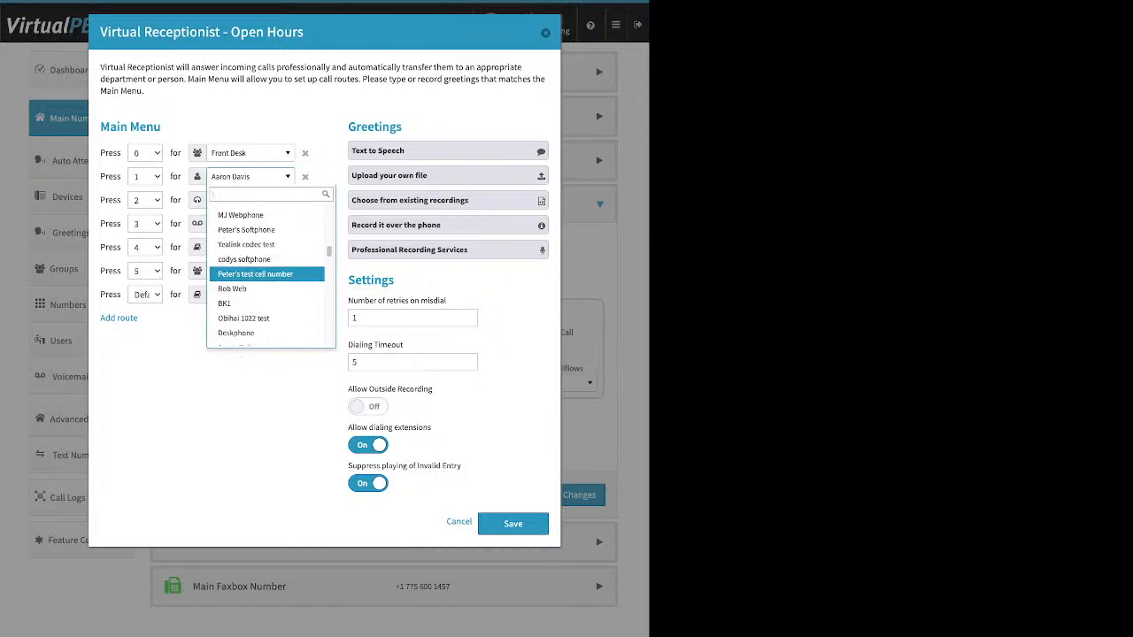
scroll(266, 270, "down", 6)
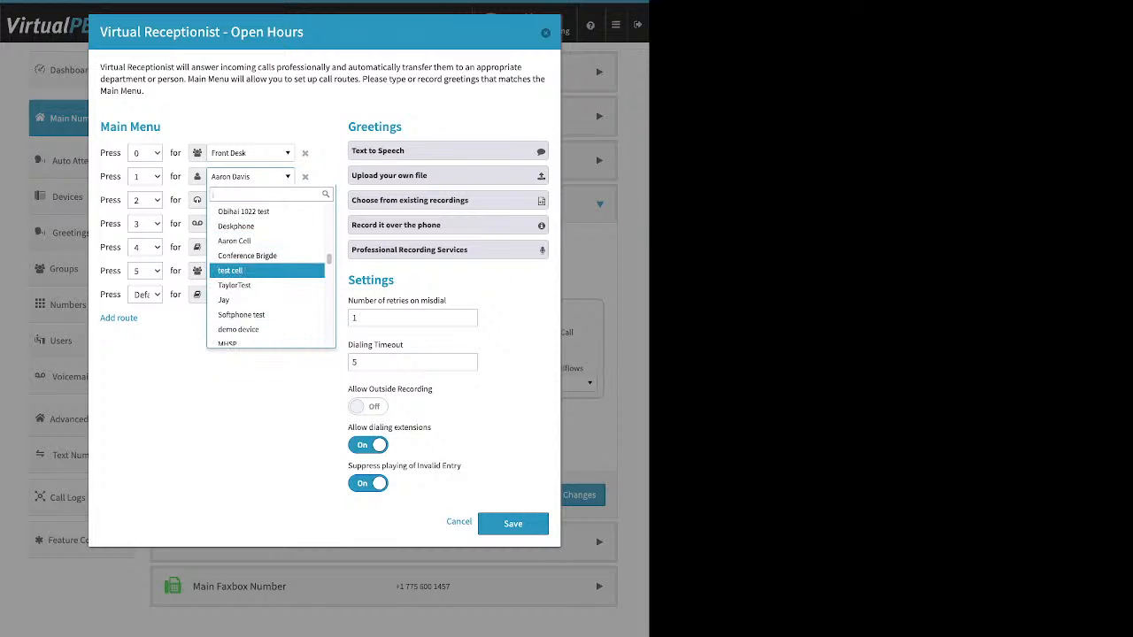
scroll(266, 270, "down", 1)
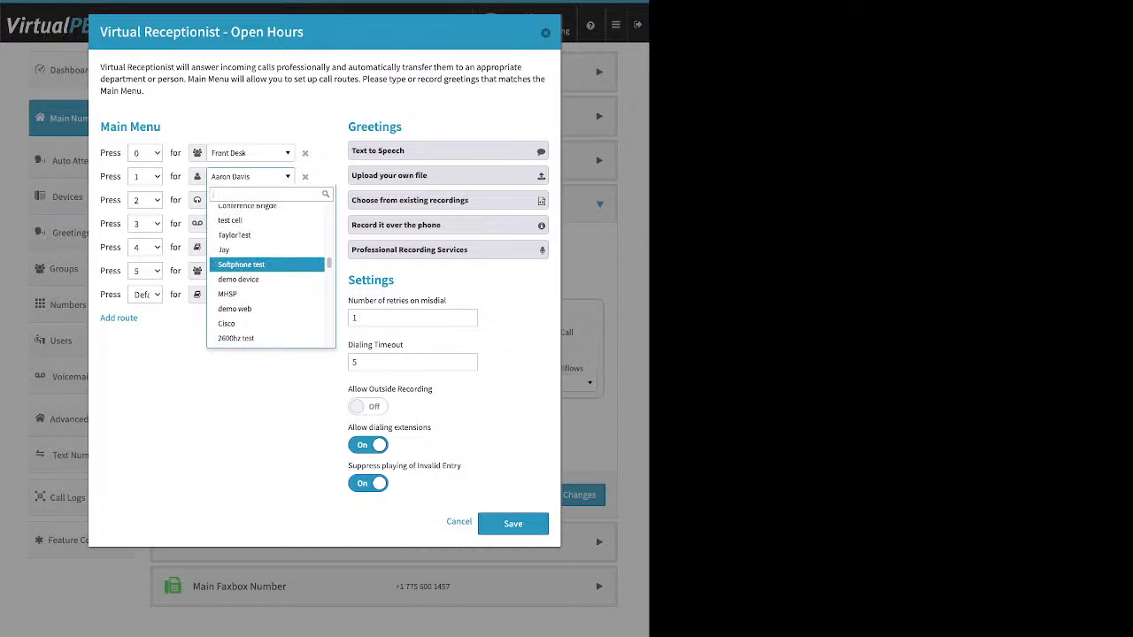
scroll(266, 271, "down", 1)
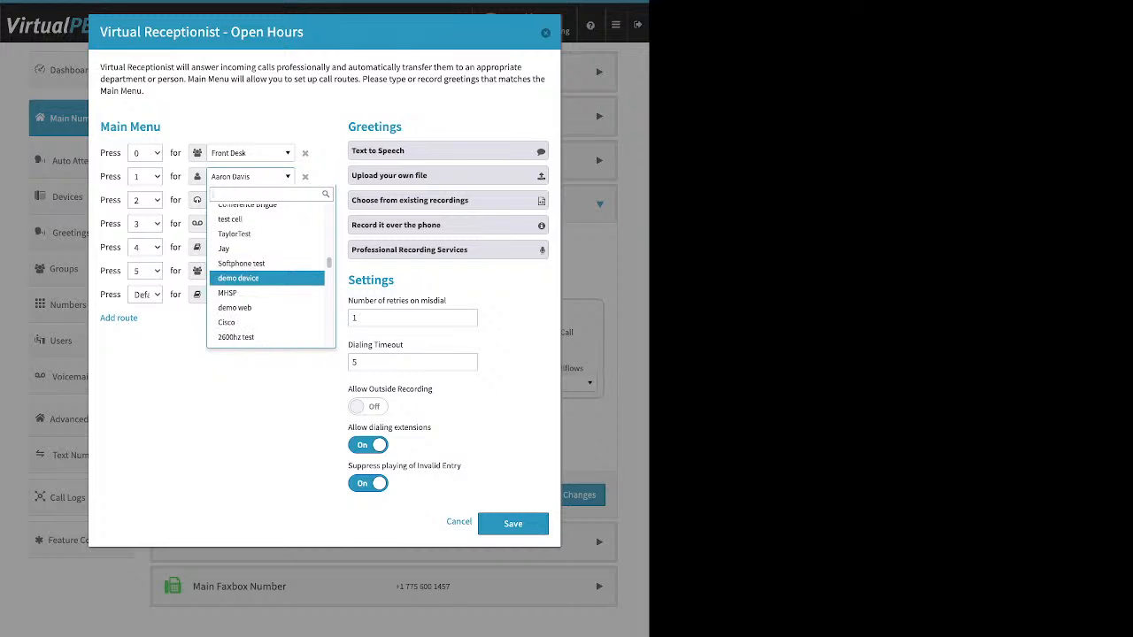
scroll(265, 273, "down", 4)
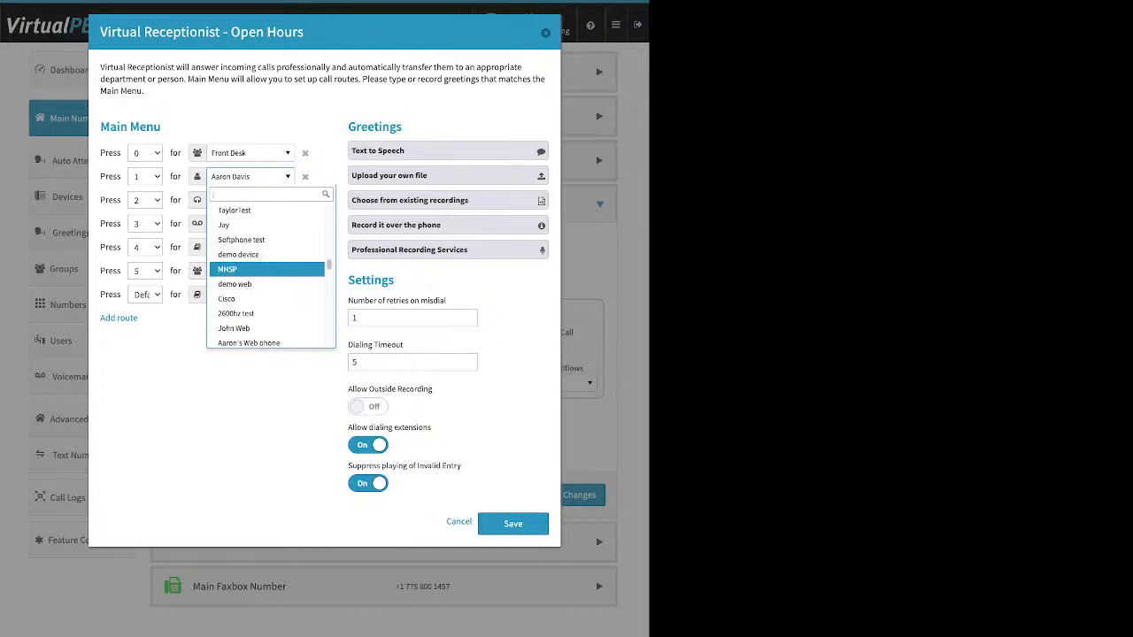
scroll(265, 269, "down", 5)
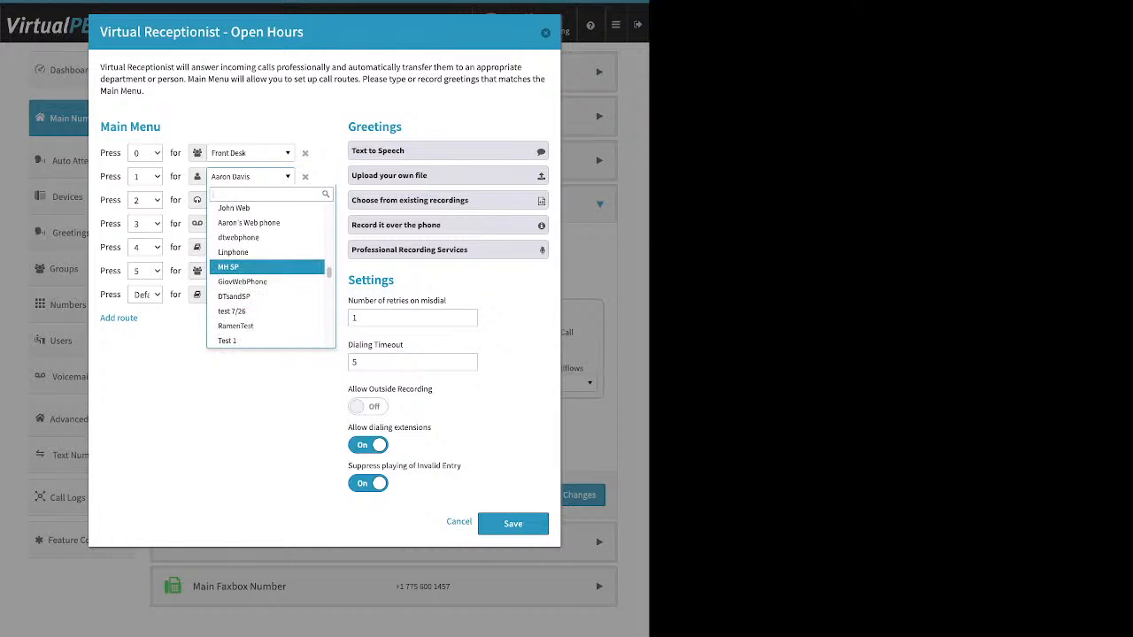
scroll(265, 272, "down", 5)
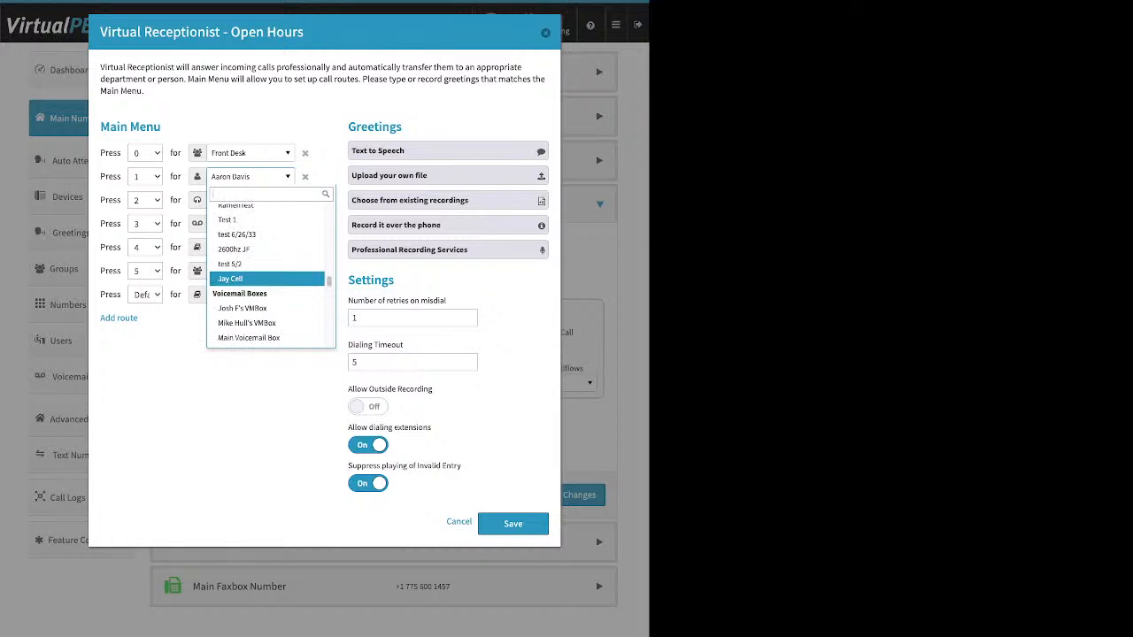
scroll(265, 277, "down", 8)
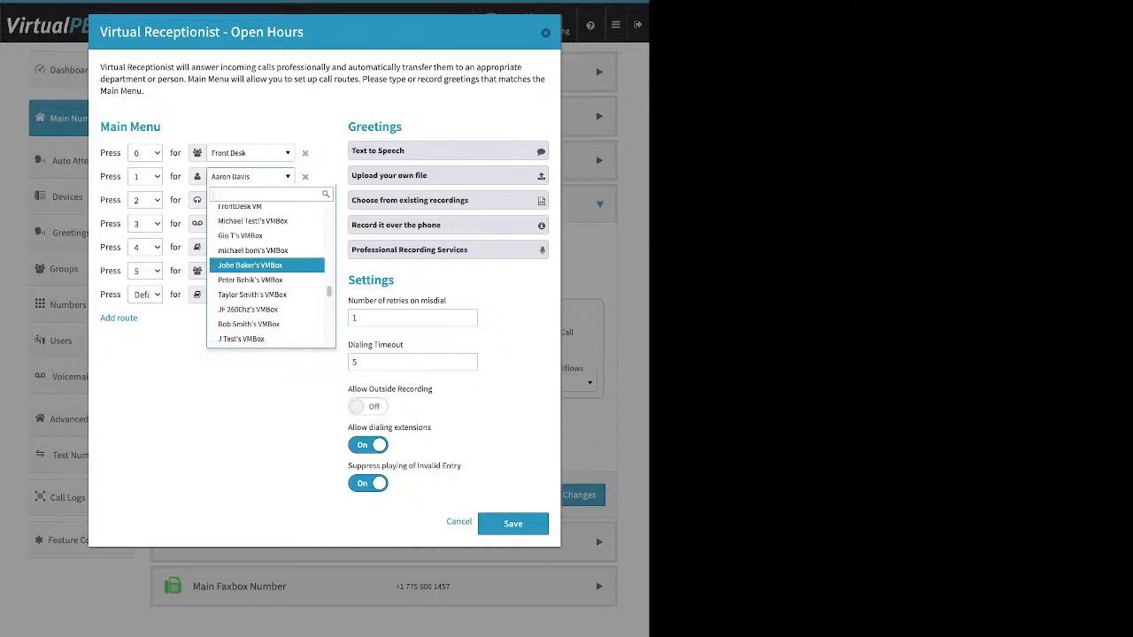
scroll(265, 271, "up", 1)
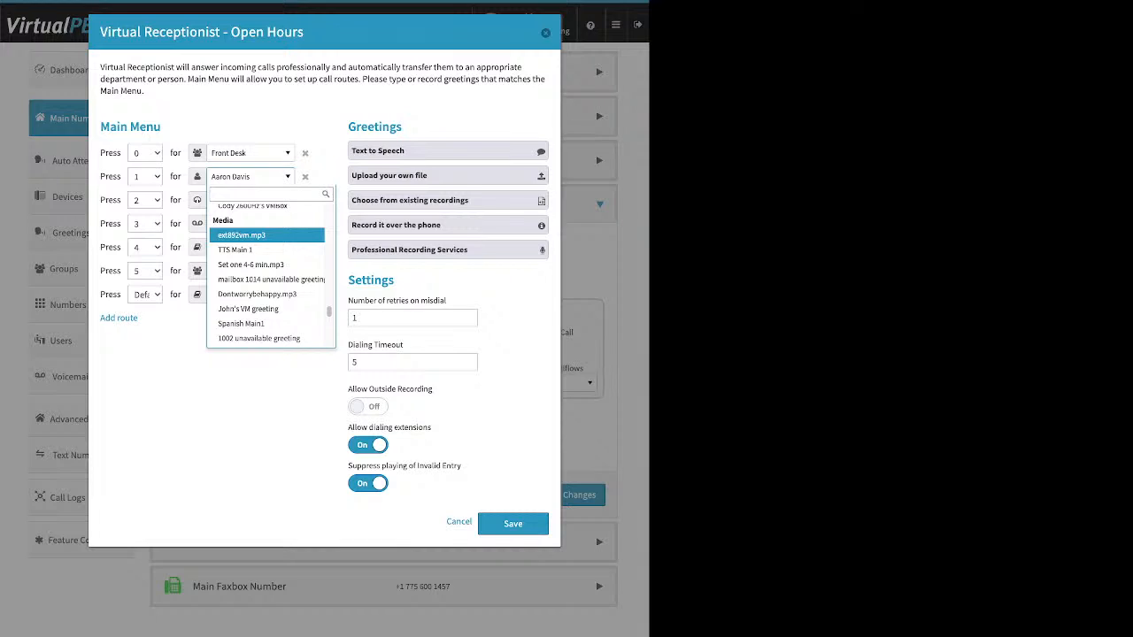
scroll(266, 235, "down", 10)
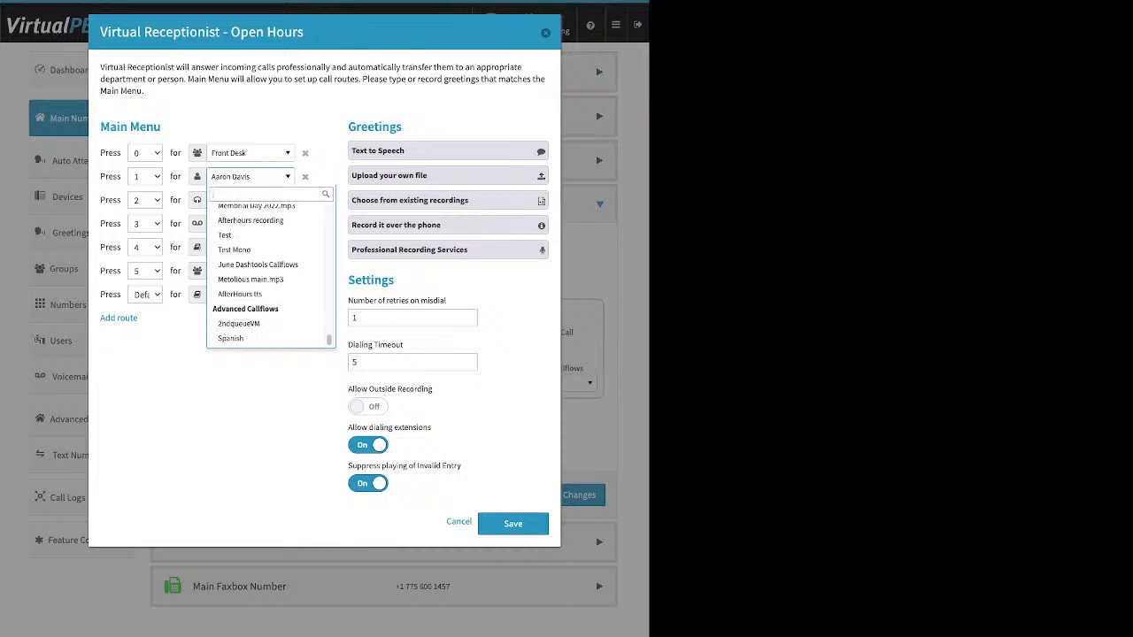
Keep key 1's existing route and expand the Text to Speech greeting under Greetings
key("Escape")
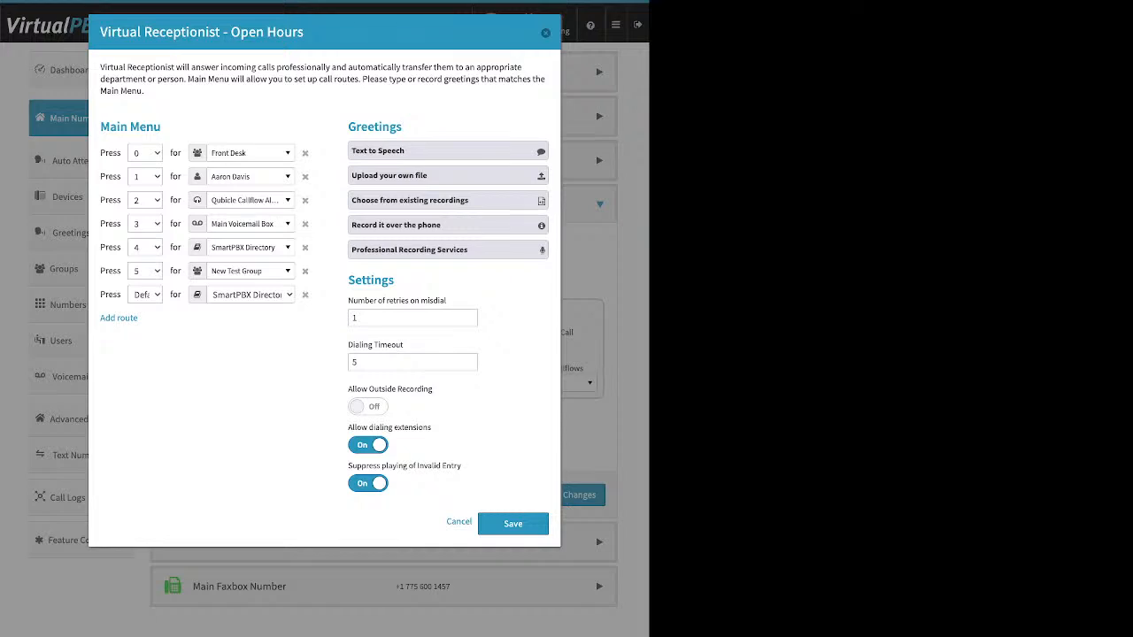
left_click_drag(403, 127, 348, 128)
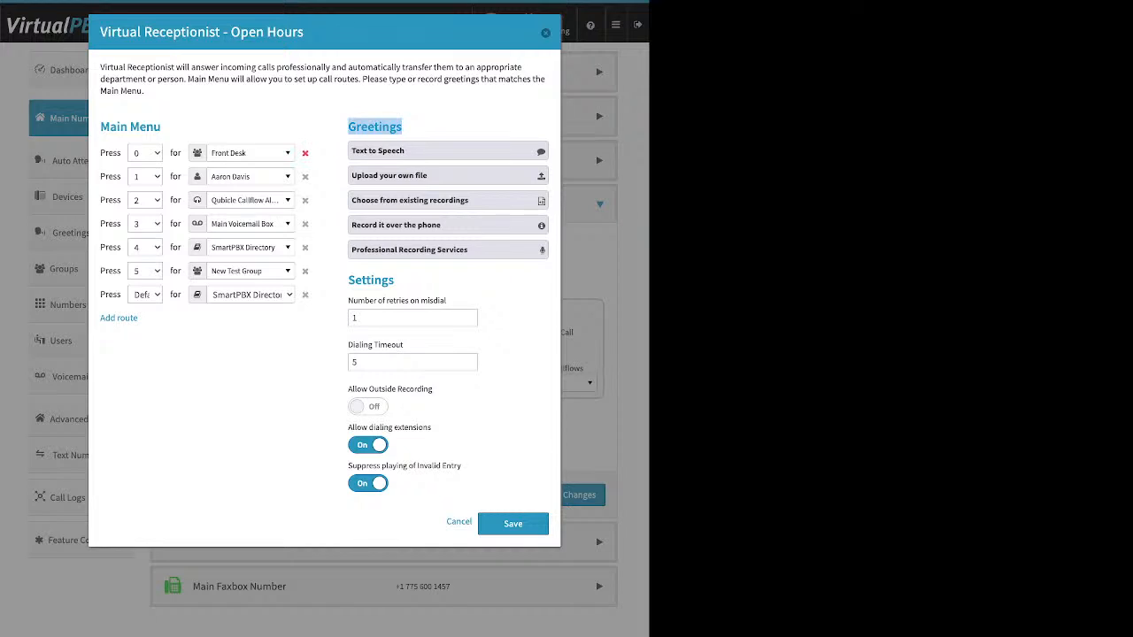
left_click(448, 151)
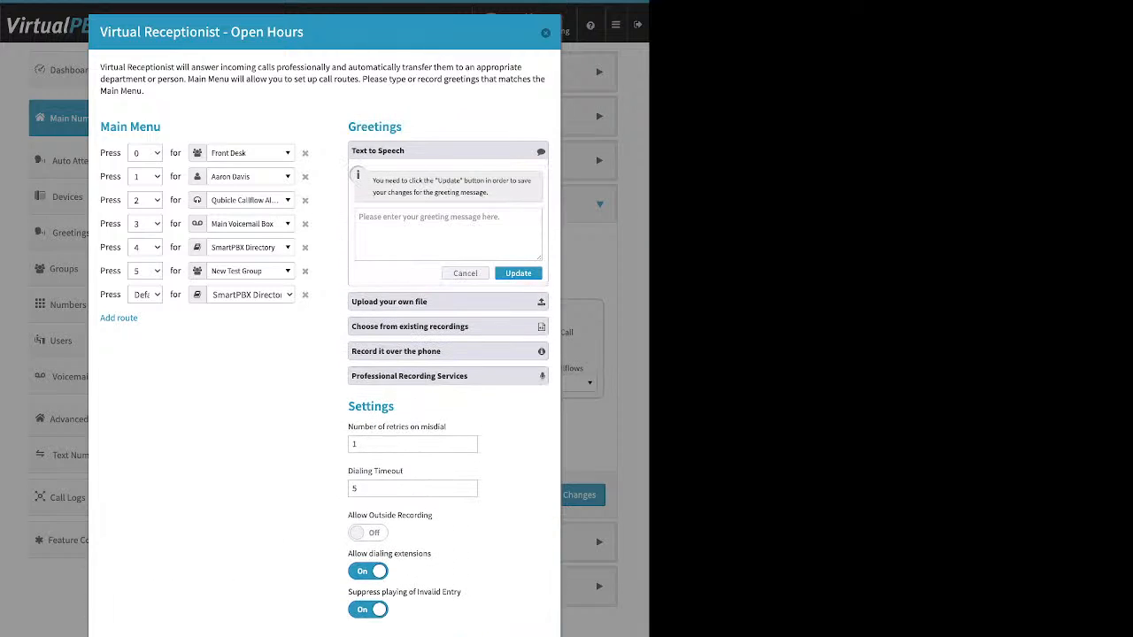
left_click(448, 235)
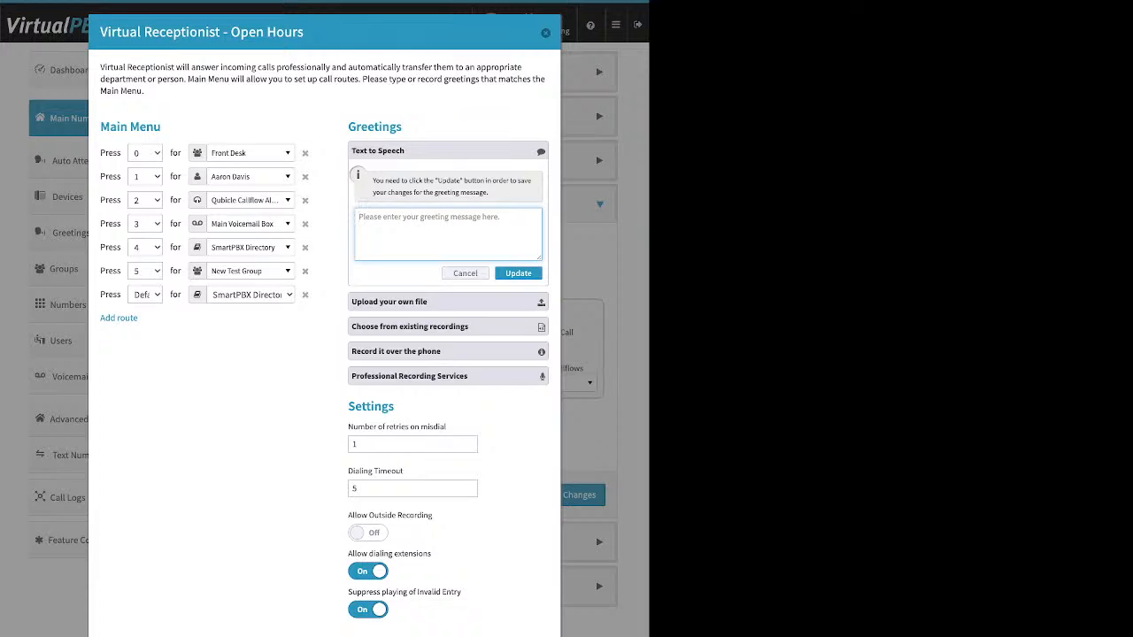
left_click_drag(306, 33, 229, 33)
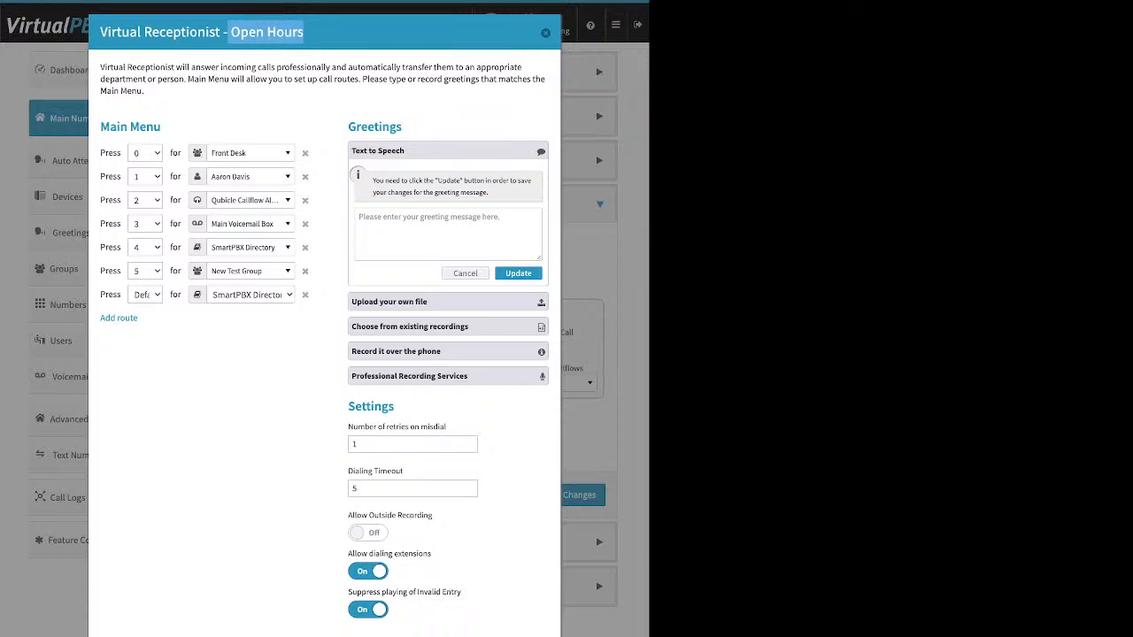
left_click_drag(100, 126, 161, 127)
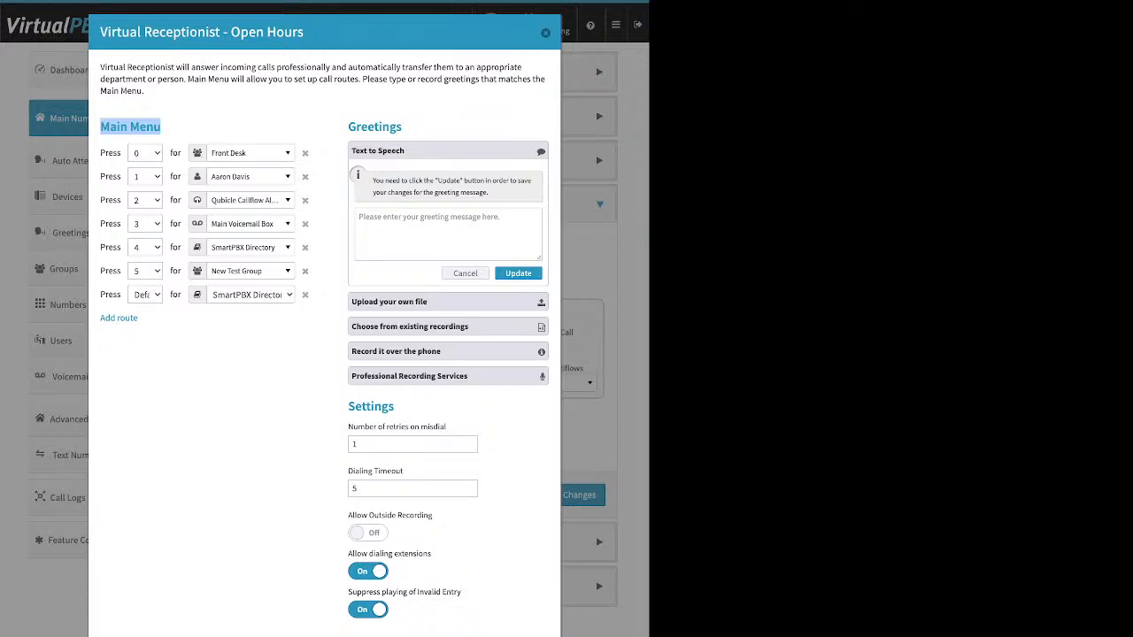
left_click(425, 230)
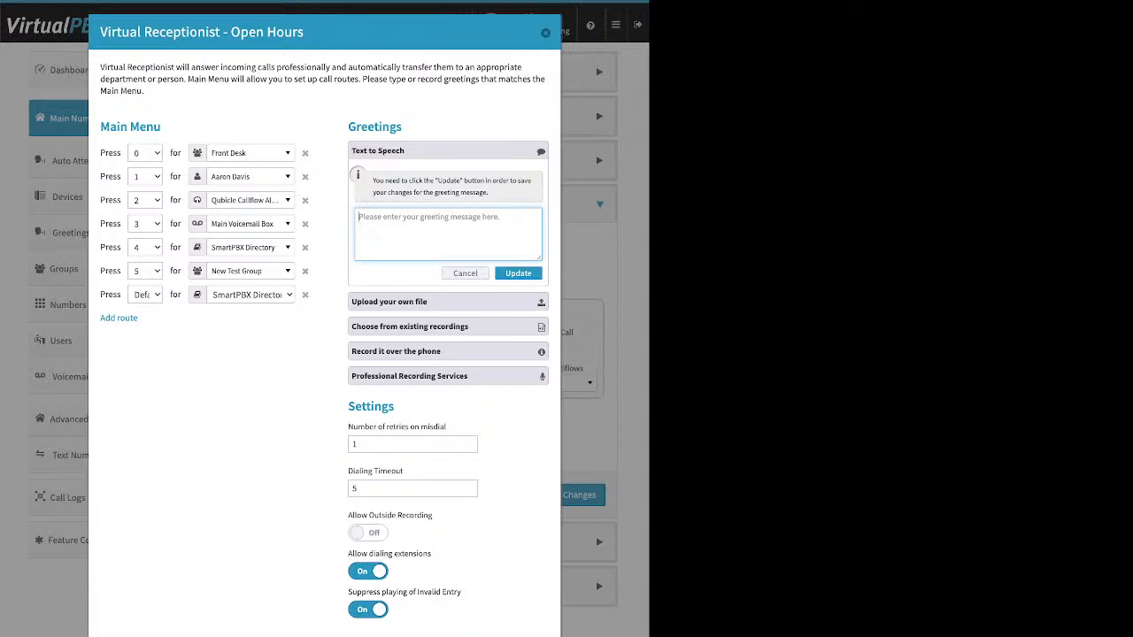
Collapse the Text to Speech greeting and expand 'Upload your own file' to reveal Choose File
left_click(448, 302)
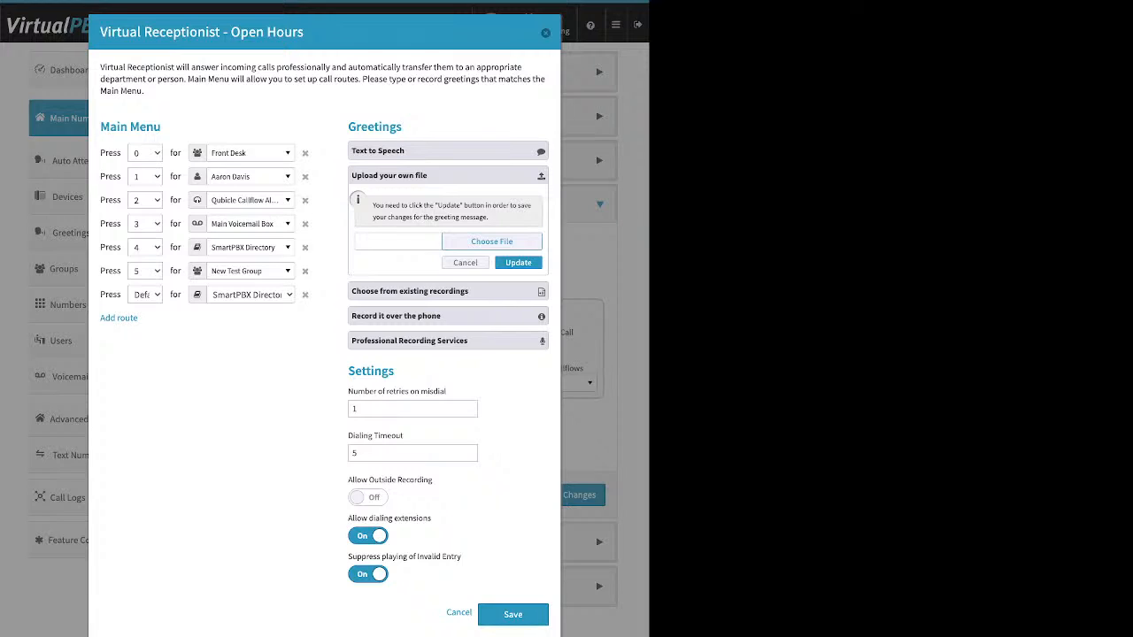
left_click(397, 242)
Expand the existing-recordings and record-over-phone greeting options, and set 'Suppress playing of Invalid Entry' to Off
left_click(448, 291)
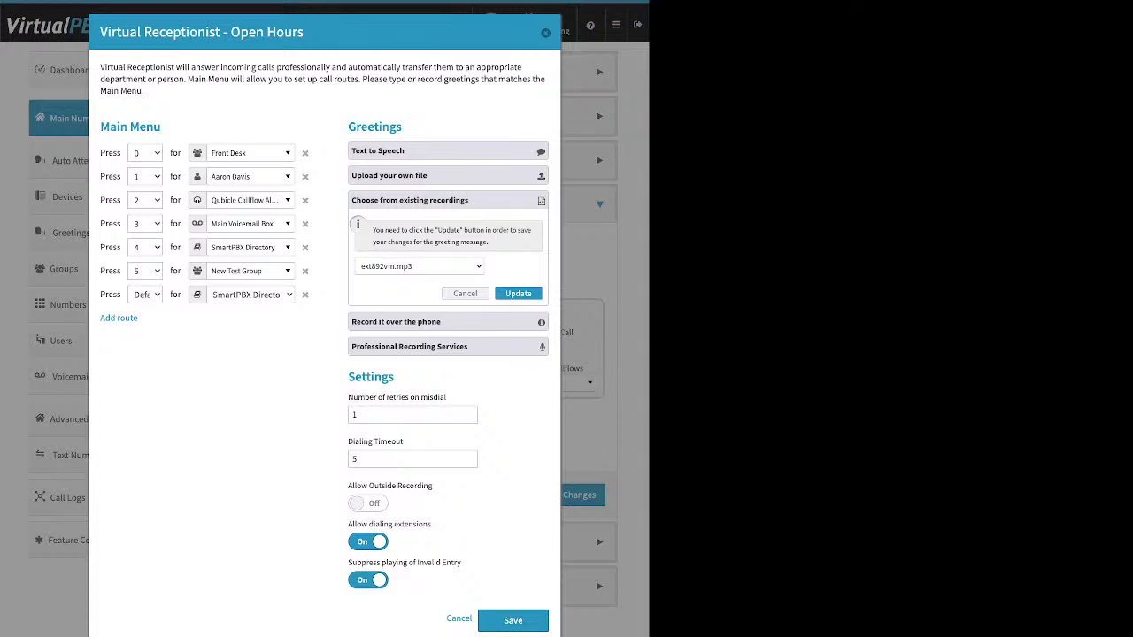
left_click(465, 294)
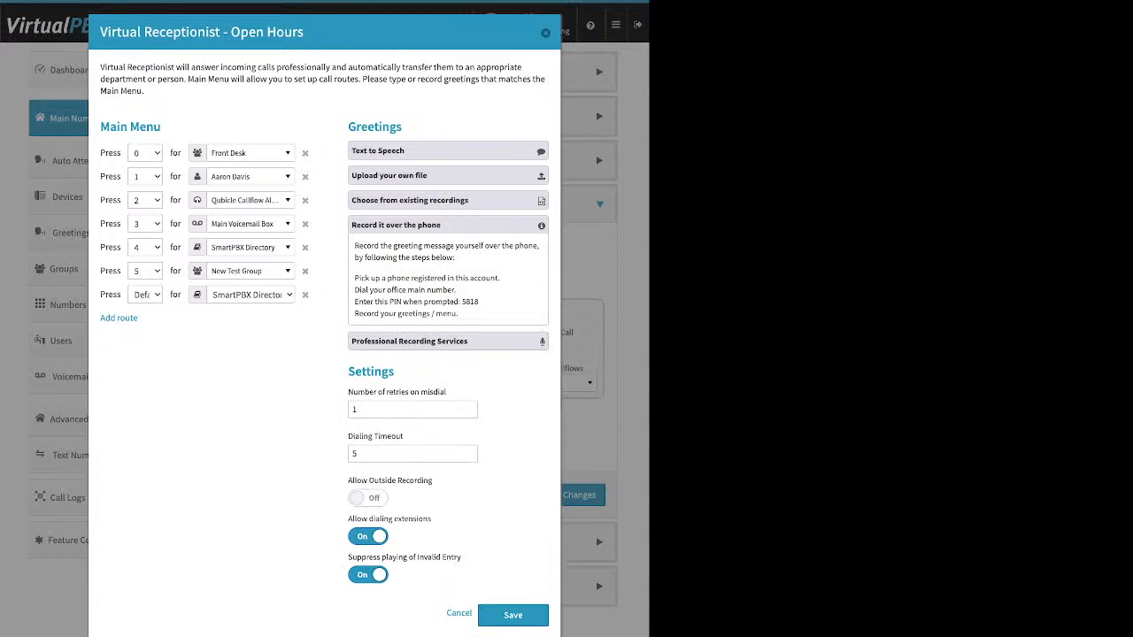
left_click(368, 575)
Switch 'Allow Outside Recording' to On in the Open Hours receptionist's Settings
left_click_drag(500, 278, 354, 278)
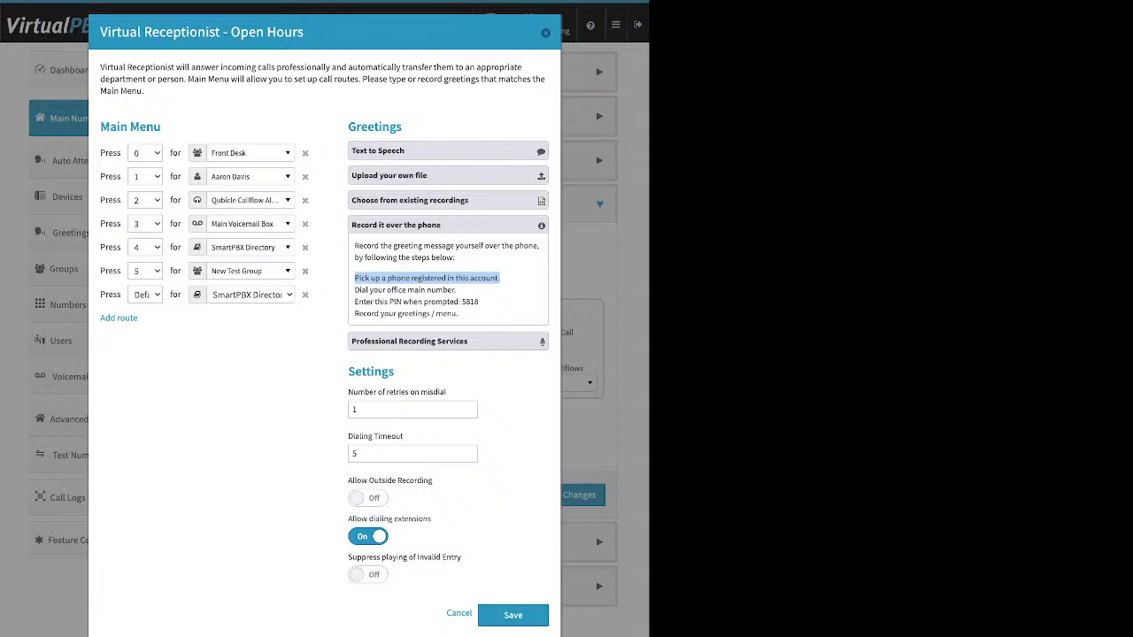
left_click_drag(396, 372, 347, 372)
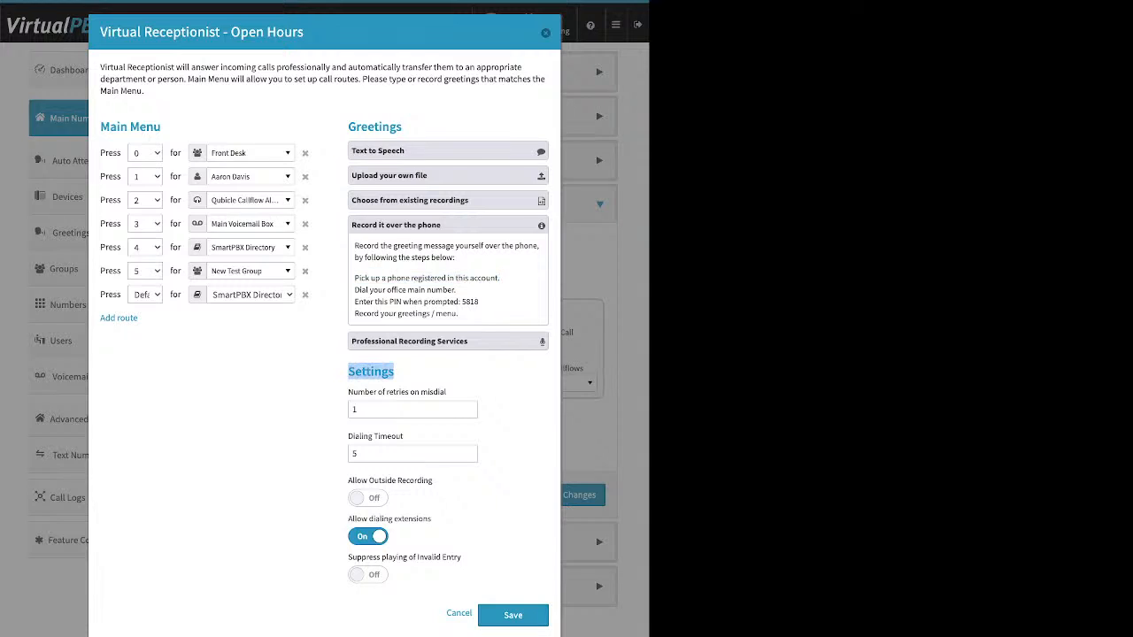
left_click_drag(435, 480, 347, 480)
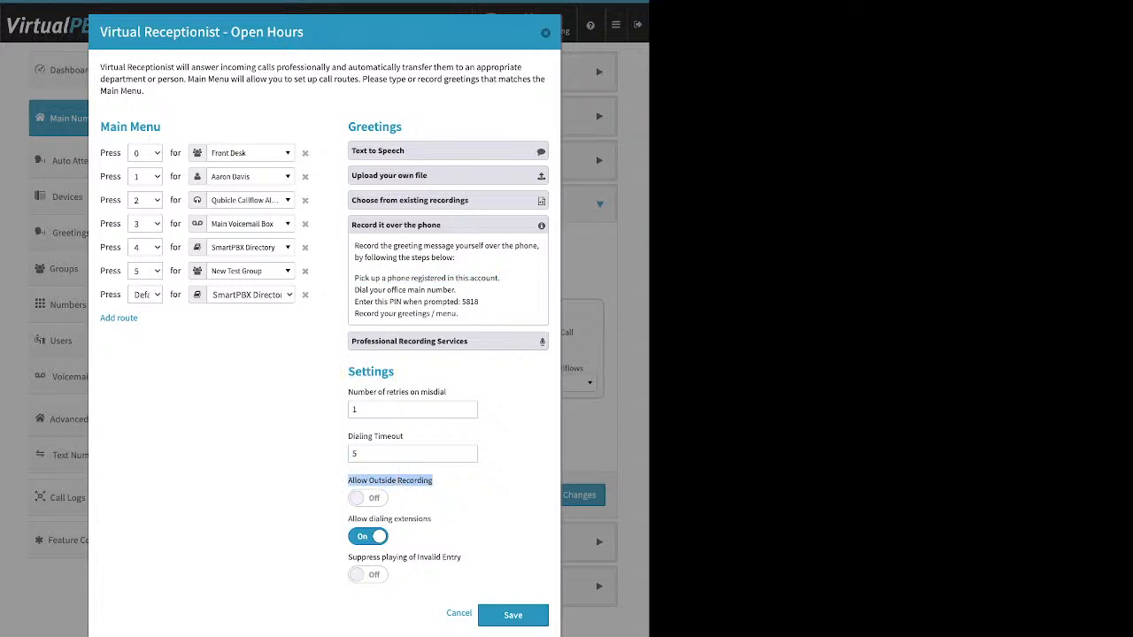
left_click(368, 499)
left_click(436, 482)
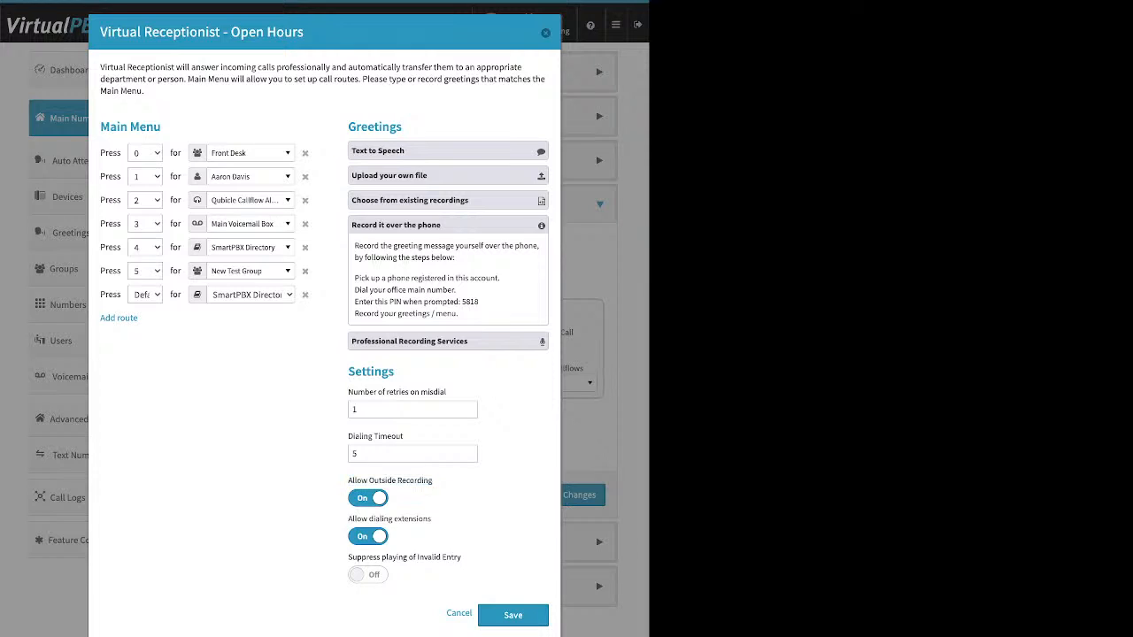
left_click_drag(354, 302, 479, 302)
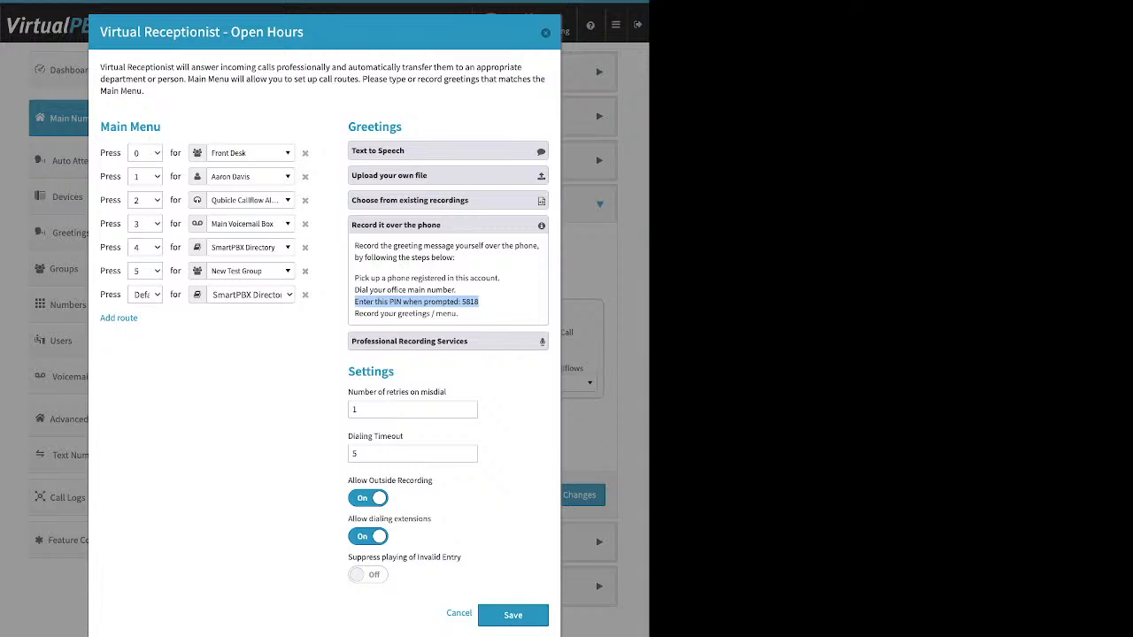
Collapse 'Record it over the phone', and briefly review then collapse 'Professional Recording Services'
left_click(448, 225)
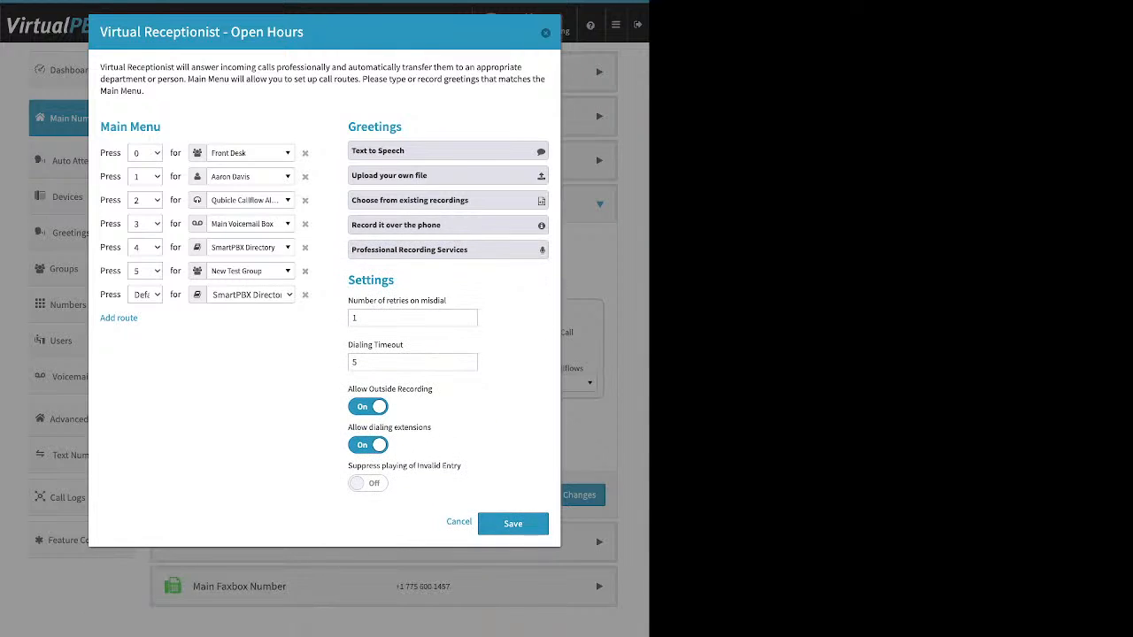
left_click(448, 251)
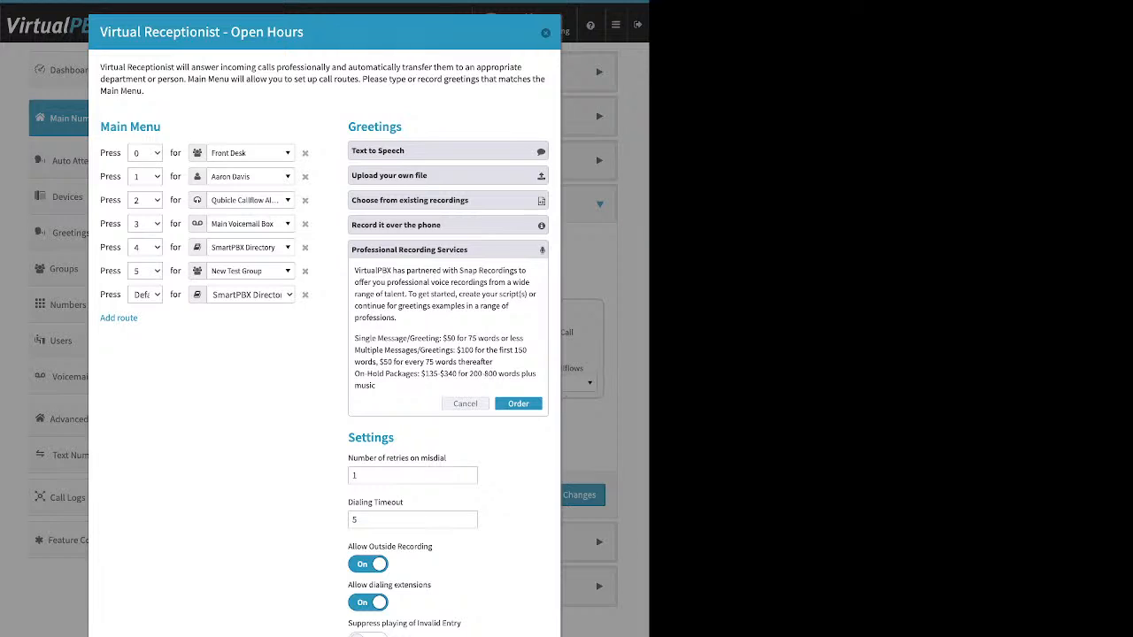
left_click(448, 250)
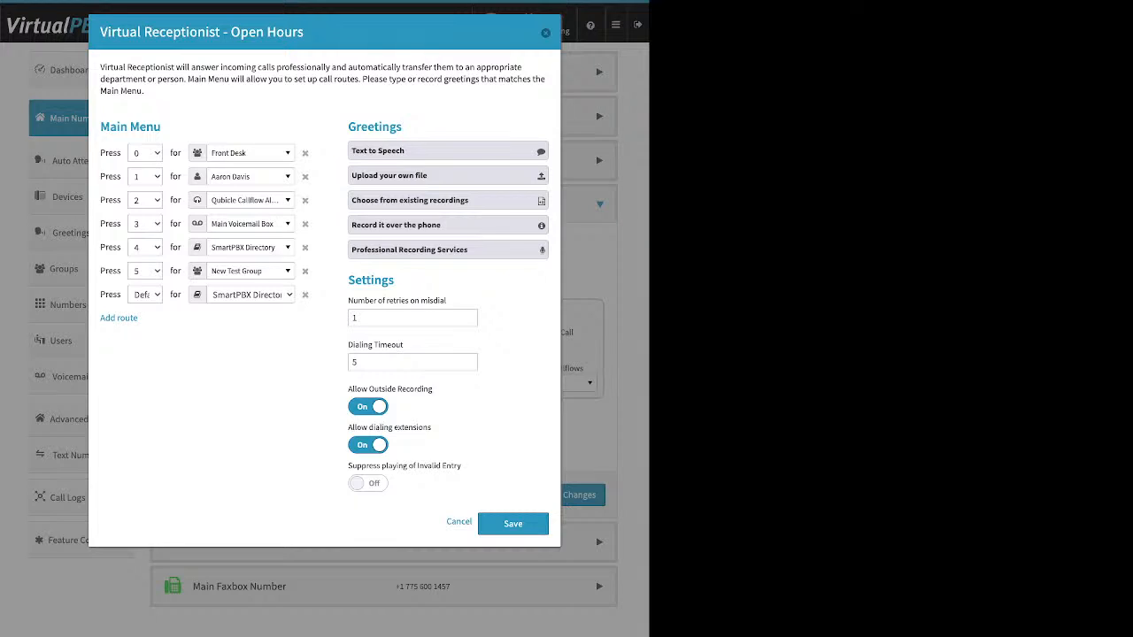
left_click_drag(348, 281, 395, 281)
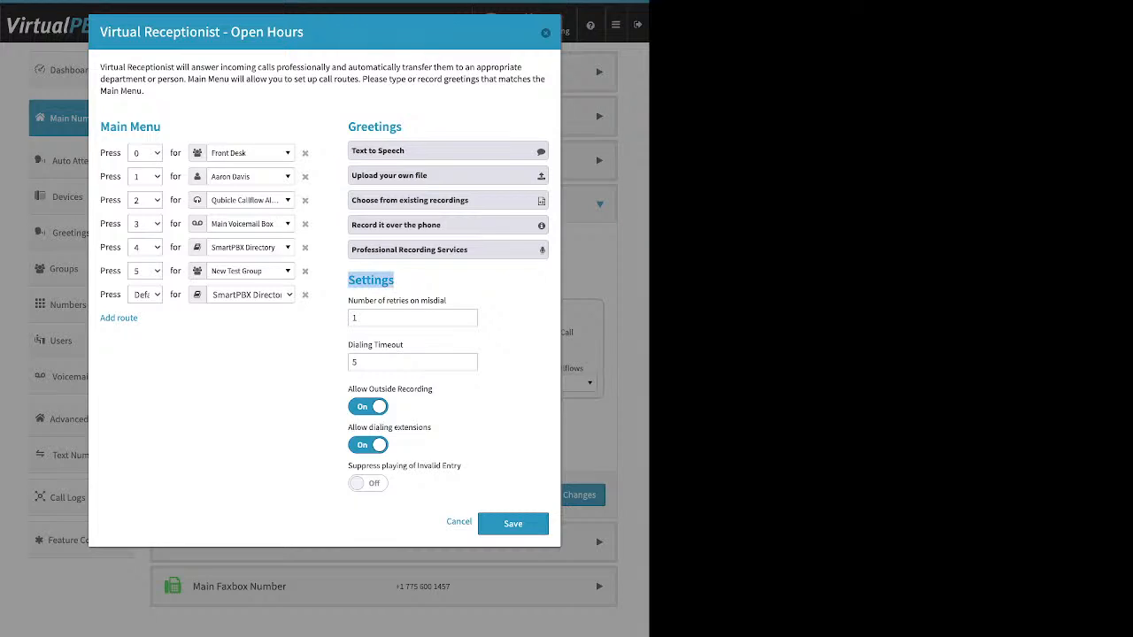
left_click(407, 281)
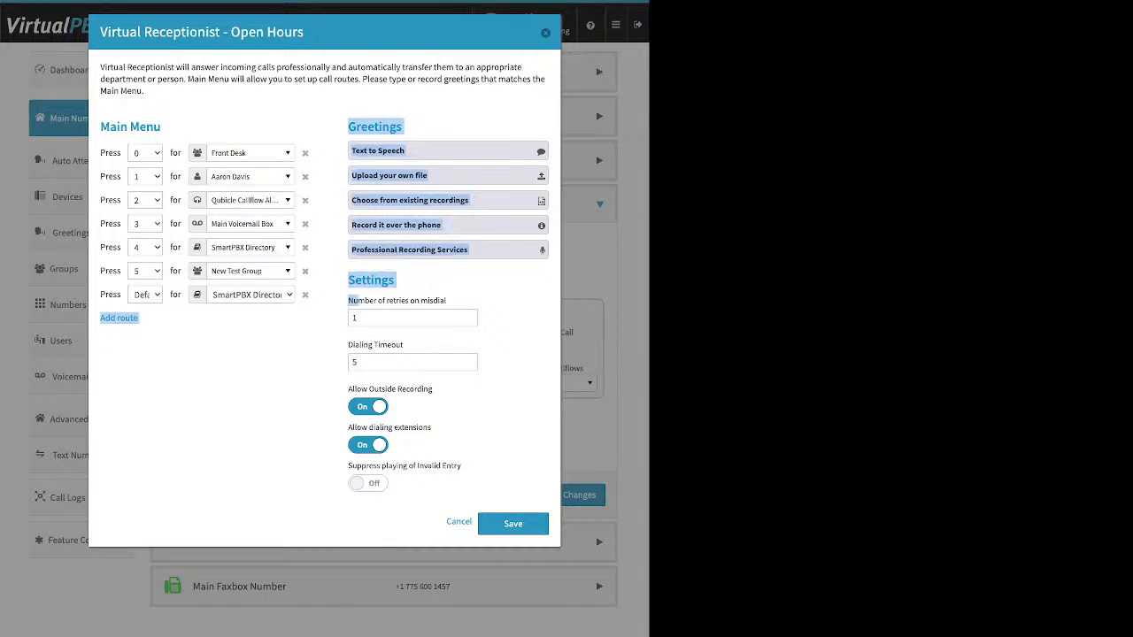
left_click(354, 318)
left_click_drag(348, 300, 403, 345)
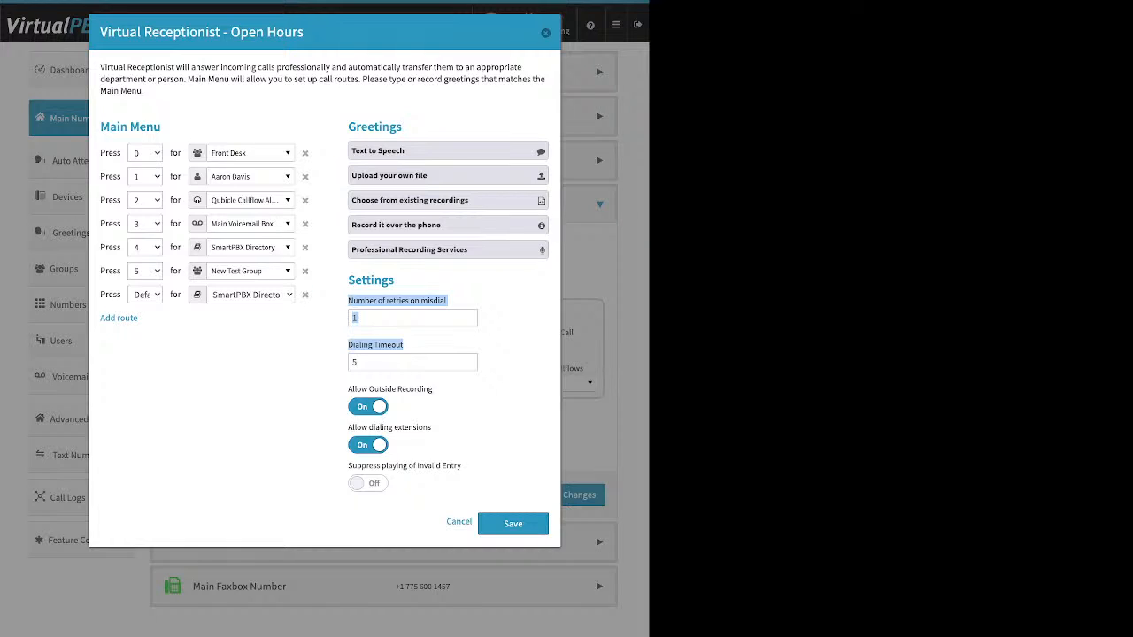
left_click(304, 295)
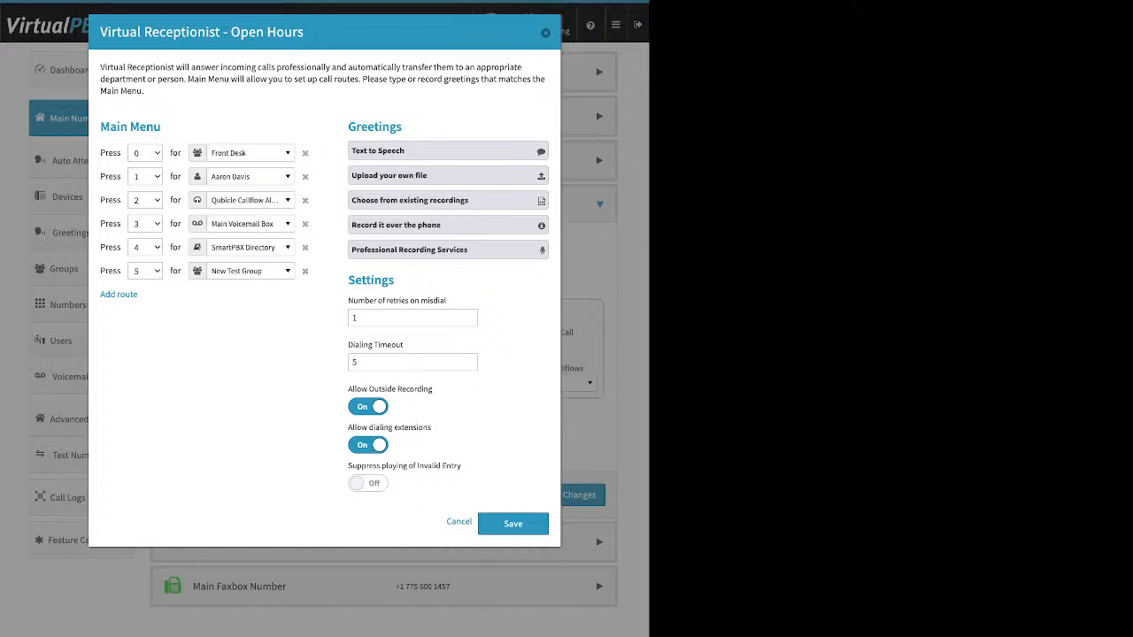
left_click(368, 407)
left_click_drag(348, 428, 432, 428)
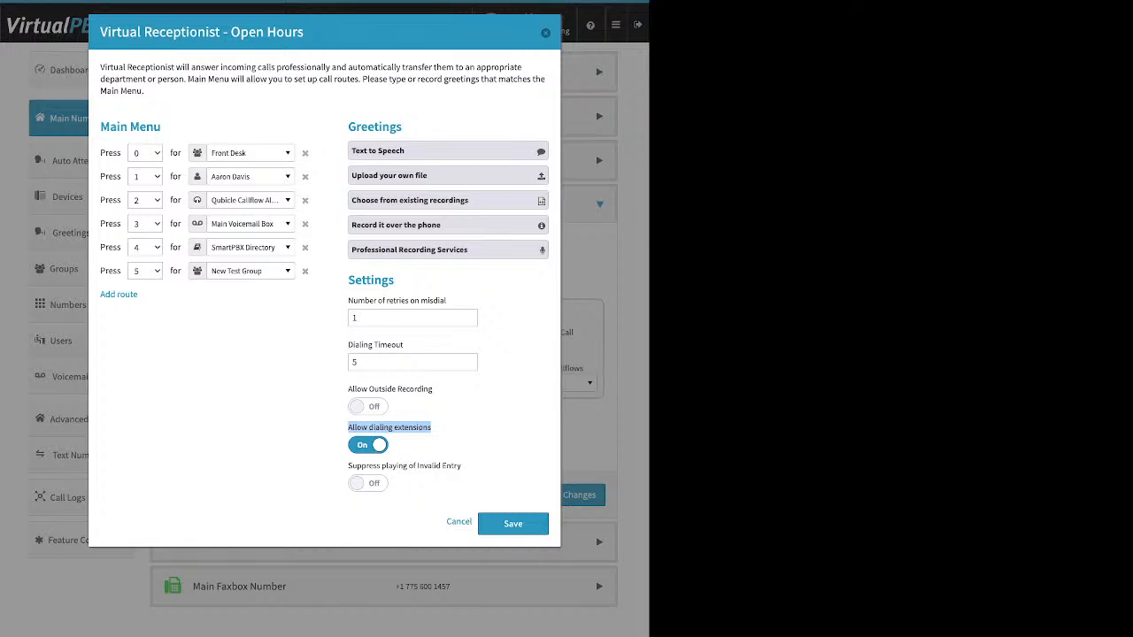
left_click(368, 446)
left_click(368, 445)
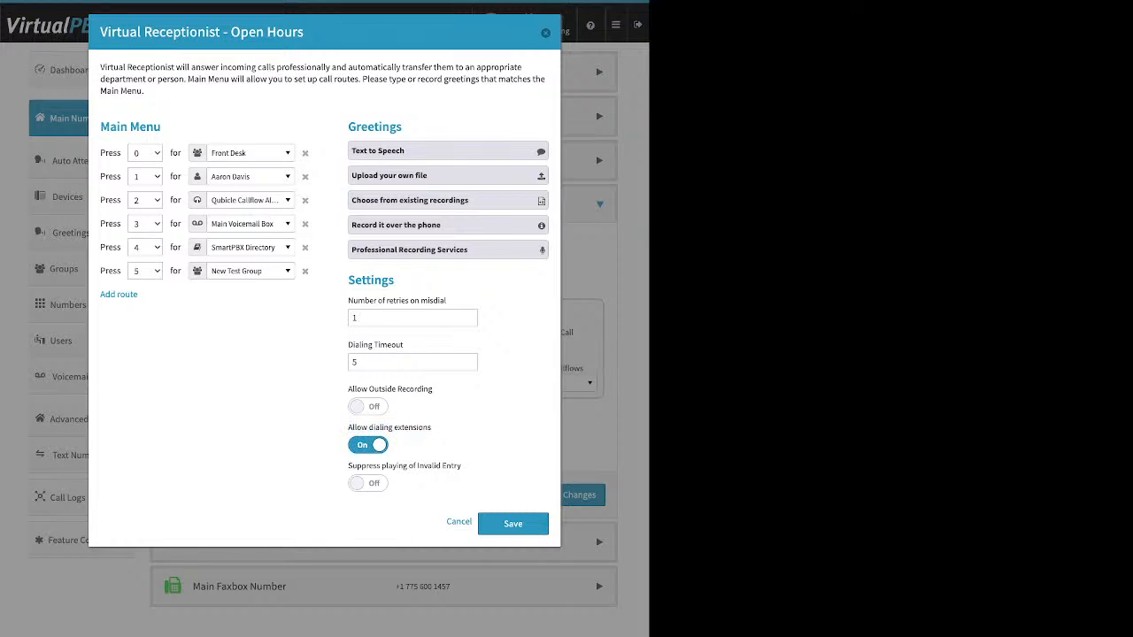
left_click_drag(462, 465, 348, 466)
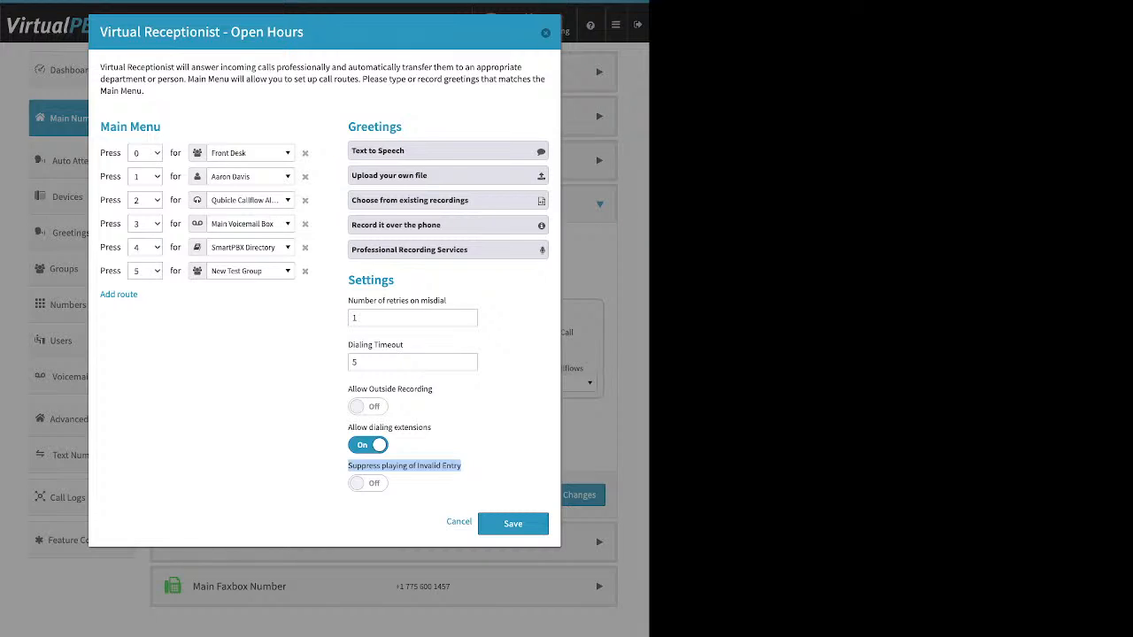
left_click(368, 483)
left_click(368, 483)
Save the receptionist and call strategy, then select the Directory → Virtual Receptionist card for open hours
left_click(513, 524)
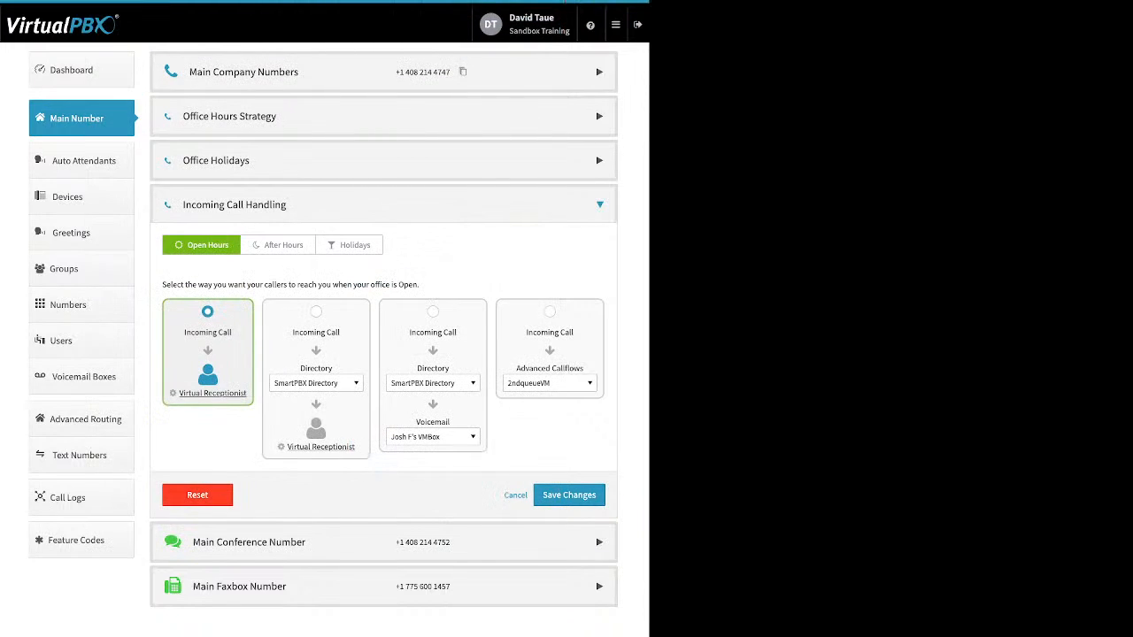
left_click(569, 495)
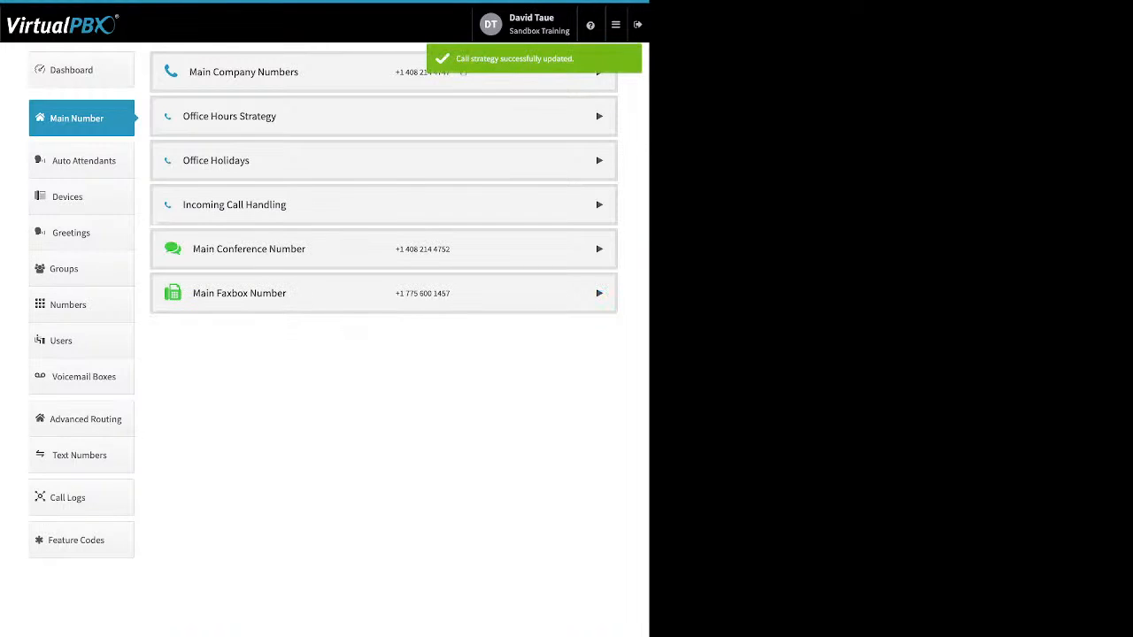
left_click(600, 205)
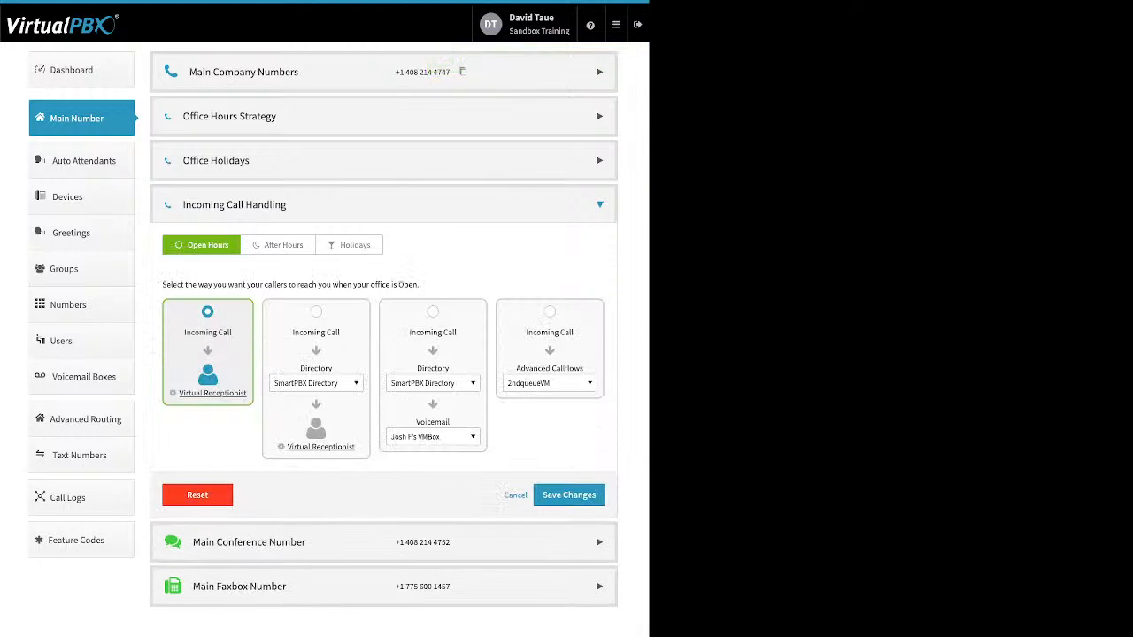
left_click(316, 312)
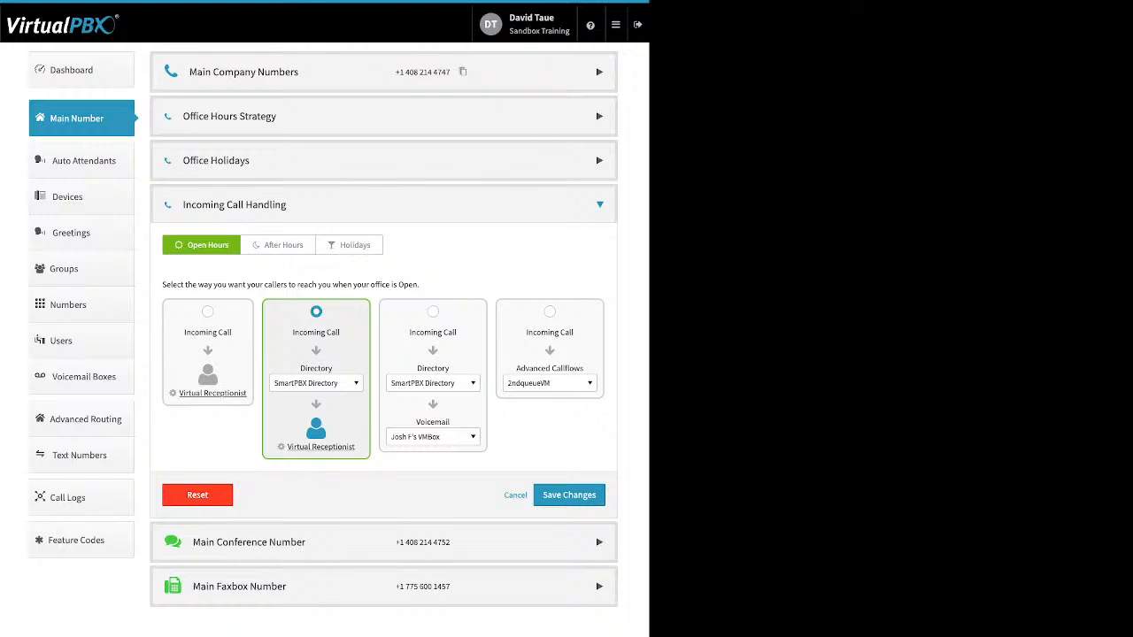
Browse the Open Hours Directory list and close it, keeping SmartPBX Directory selected
left_click(316, 383)
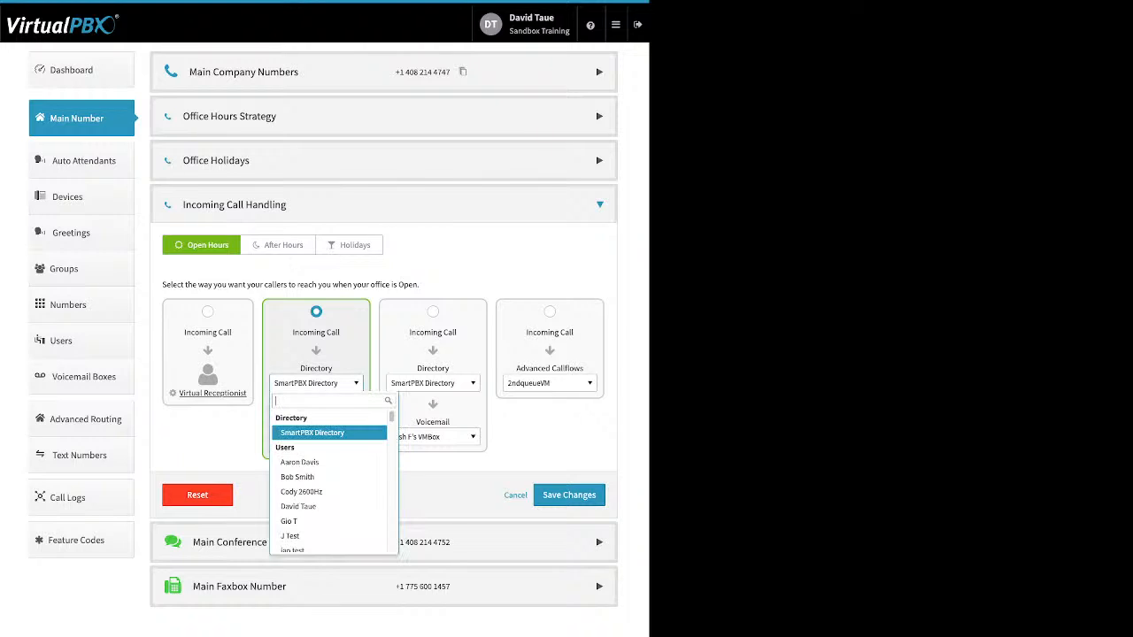
scroll(329, 452, "down", 1)
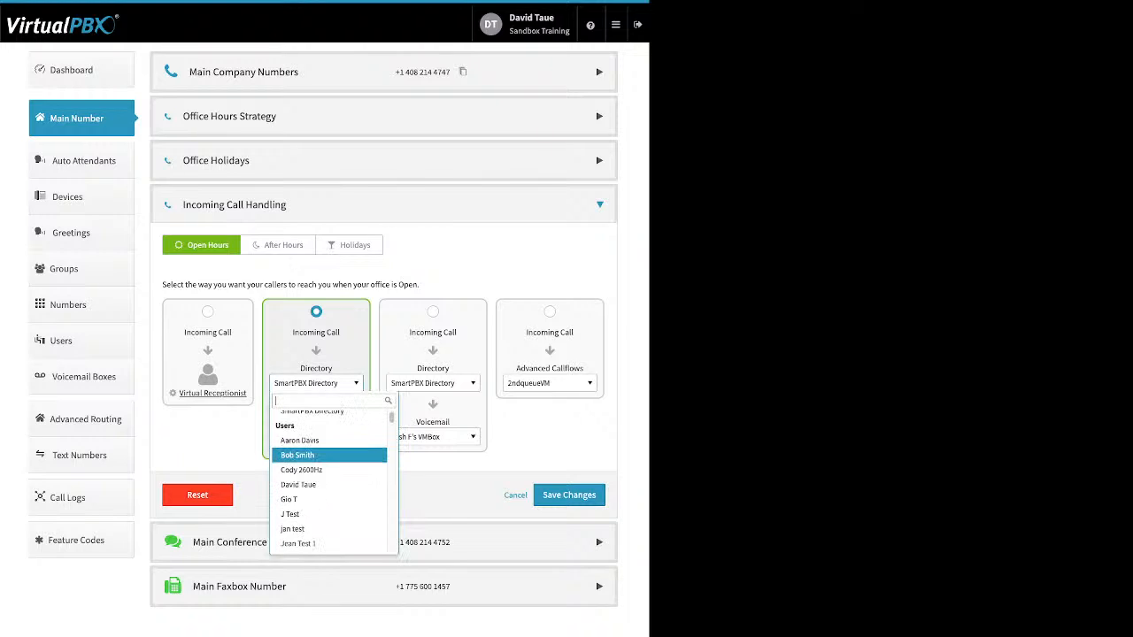
scroll(329, 448, "down", 1)
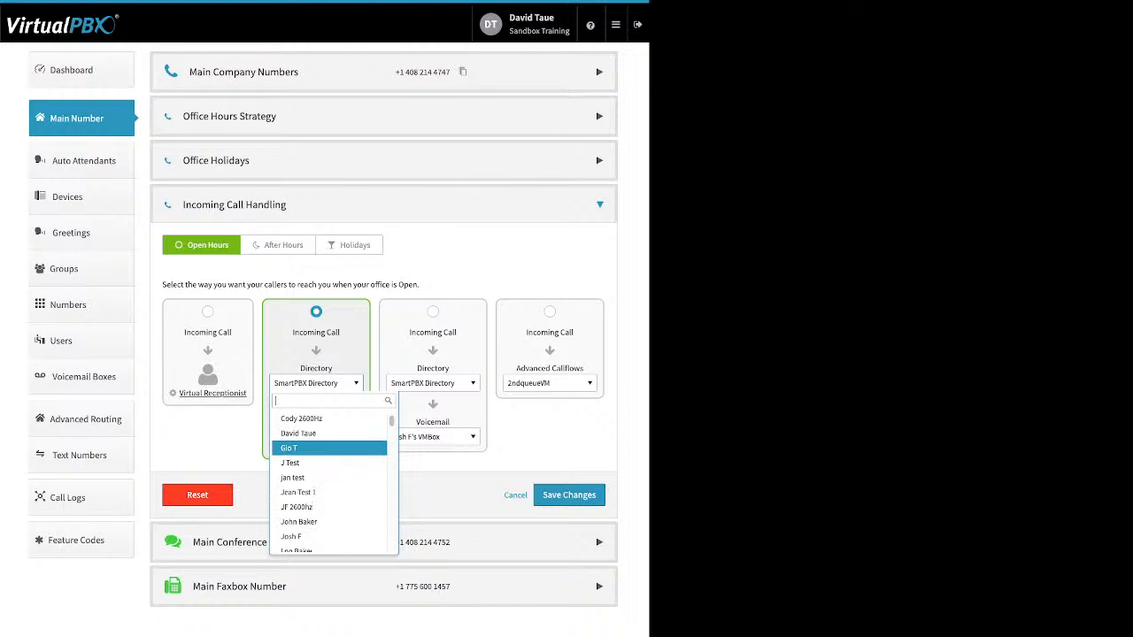
scroll(329, 448, "down", 3)
scroll(330, 448, "down", 3)
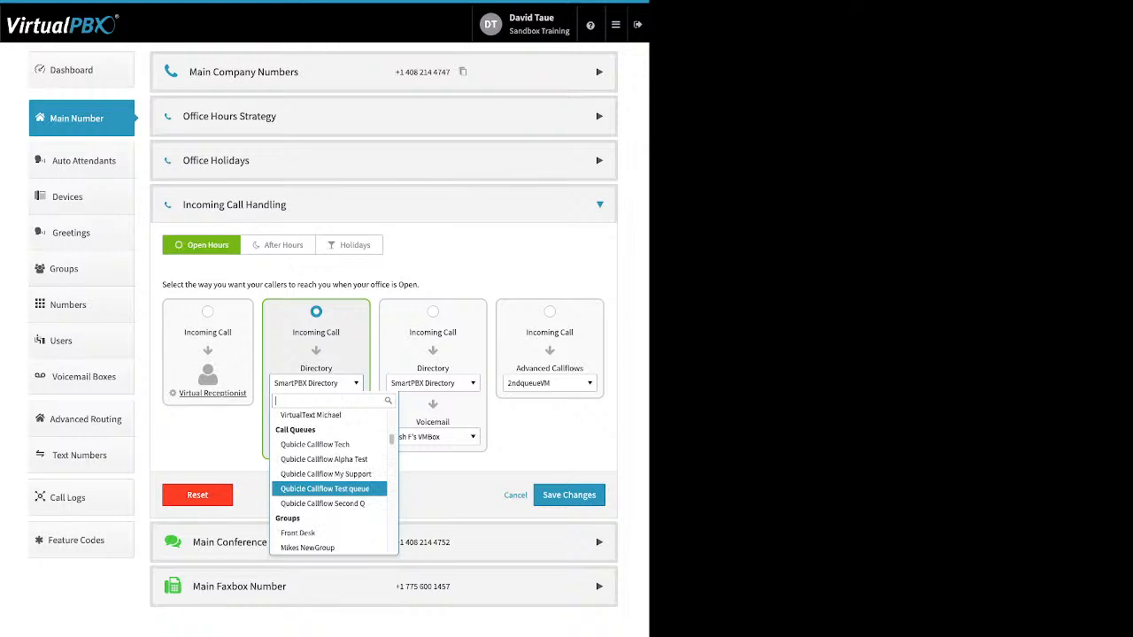
scroll(329, 489, "down", 1)
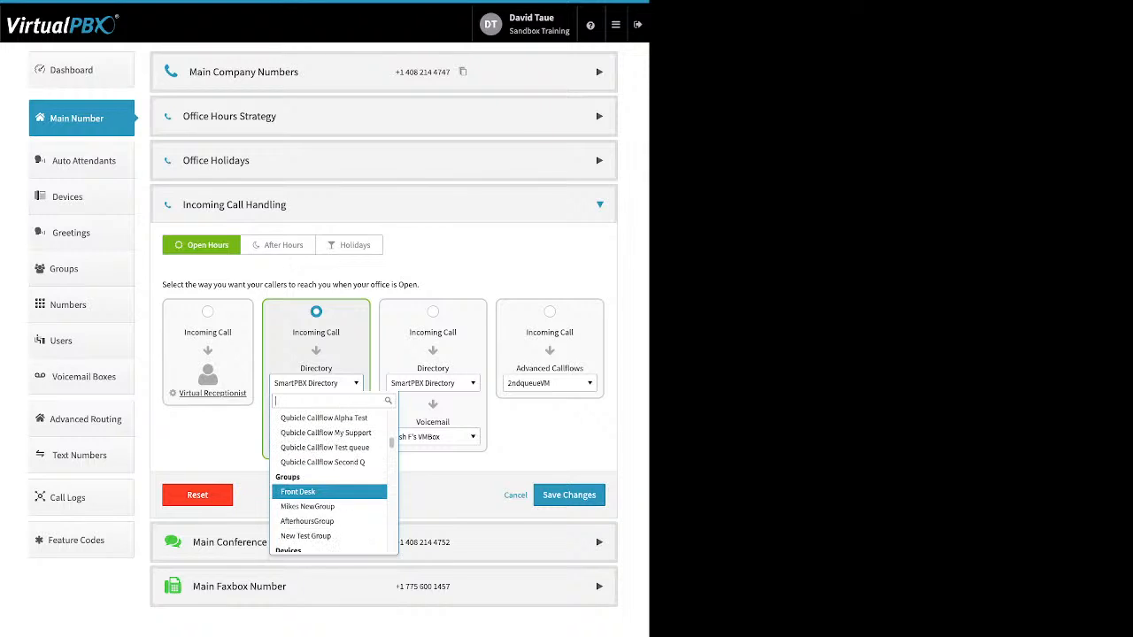
scroll(329, 490, "down", 3)
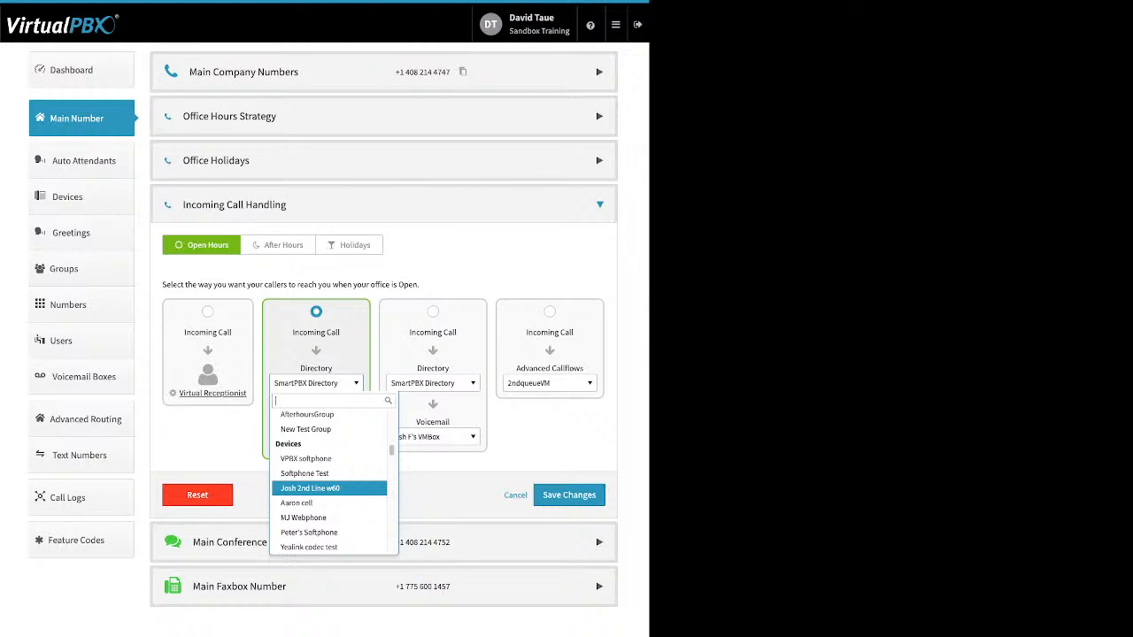
scroll(329, 485, "down", 2)
scroll(329, 485, "down", 8)
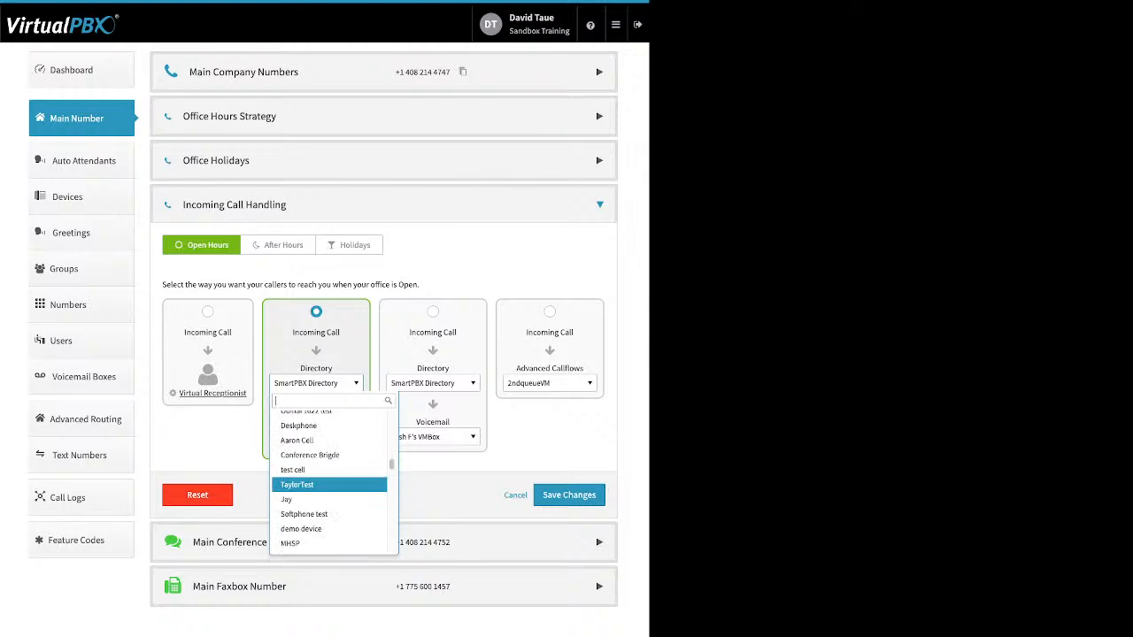
scroll(329, 485, "down", 3)
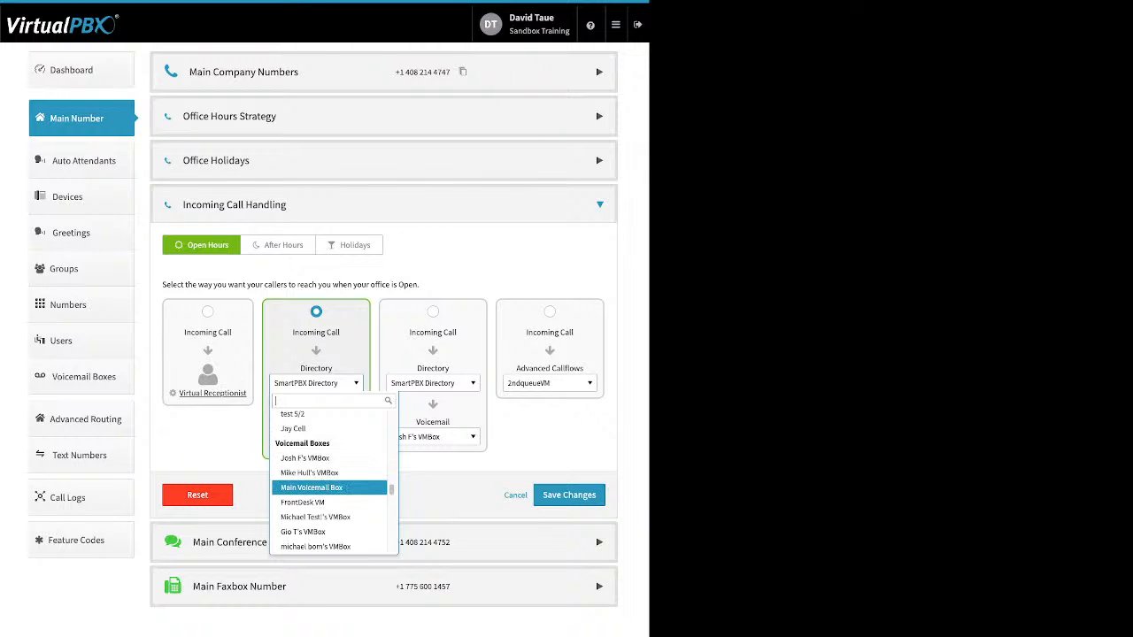
scroll(329, 485, "down", 8)
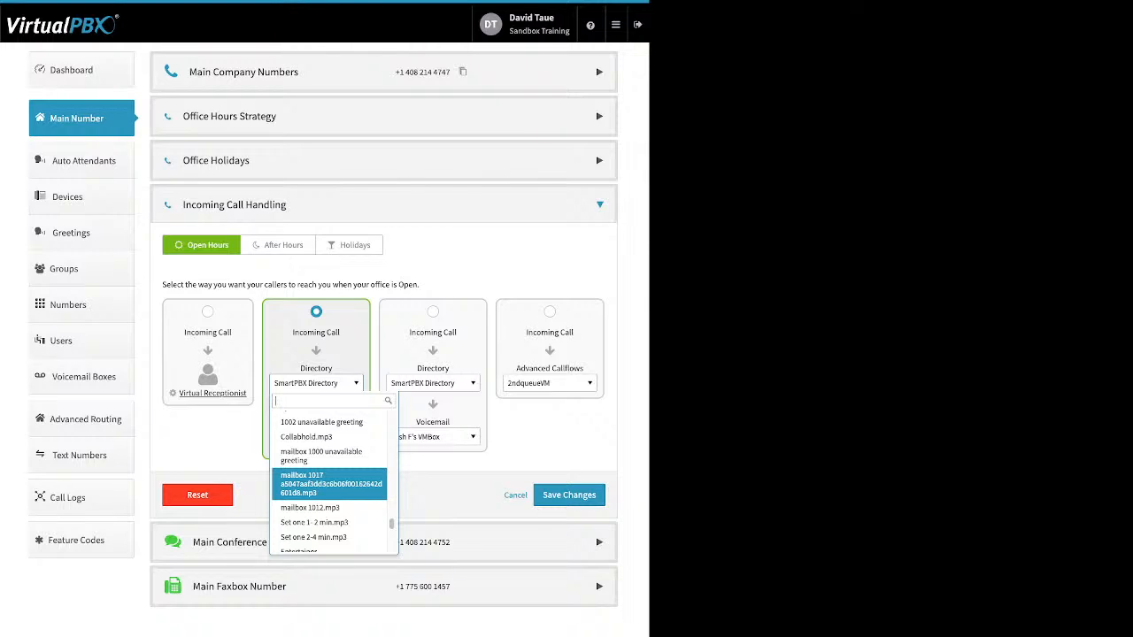
key("Escape")
Set ext892vm.mp3 as the Open Hours receptionist greeting, save the strategy, and bring up After Hours handling
left_click(321, 447)
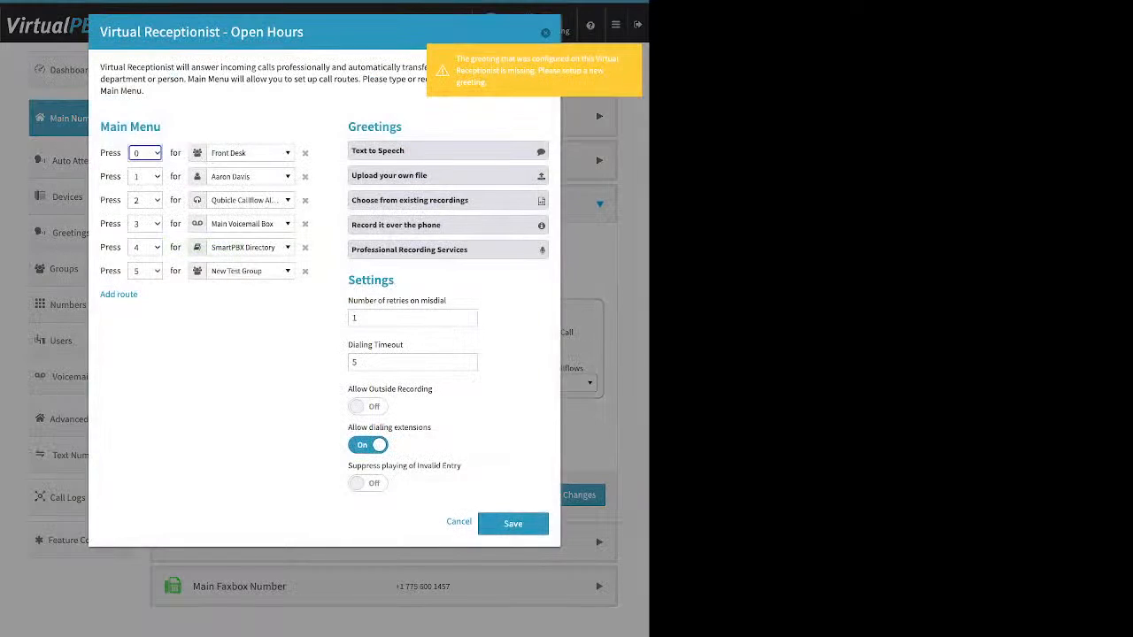
left_click(410, 201)
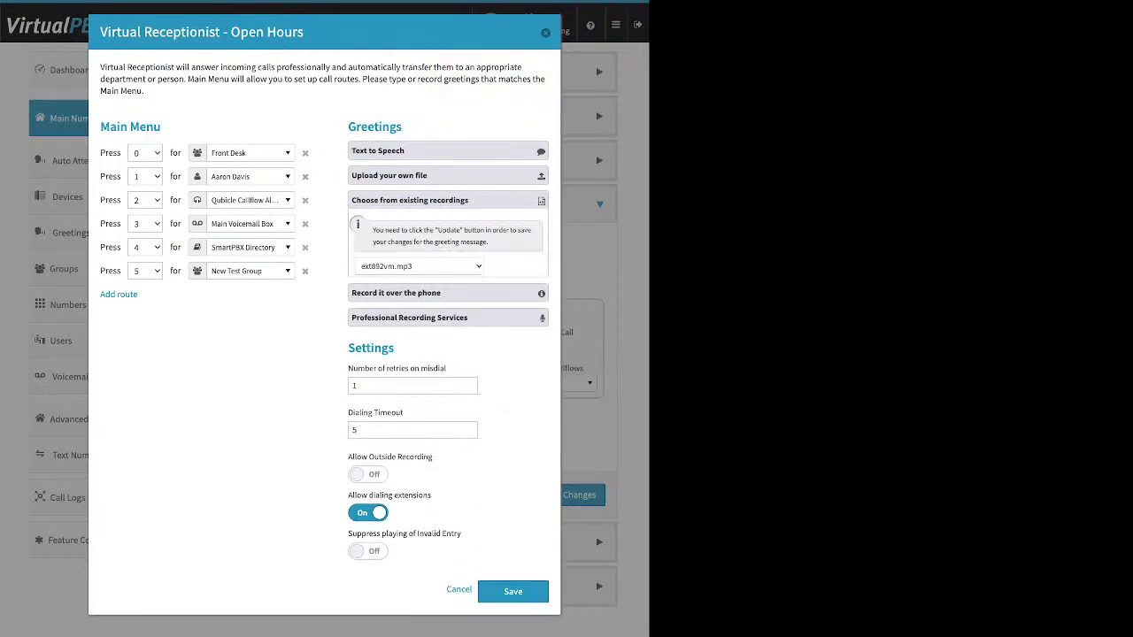
left_click(519, 294)
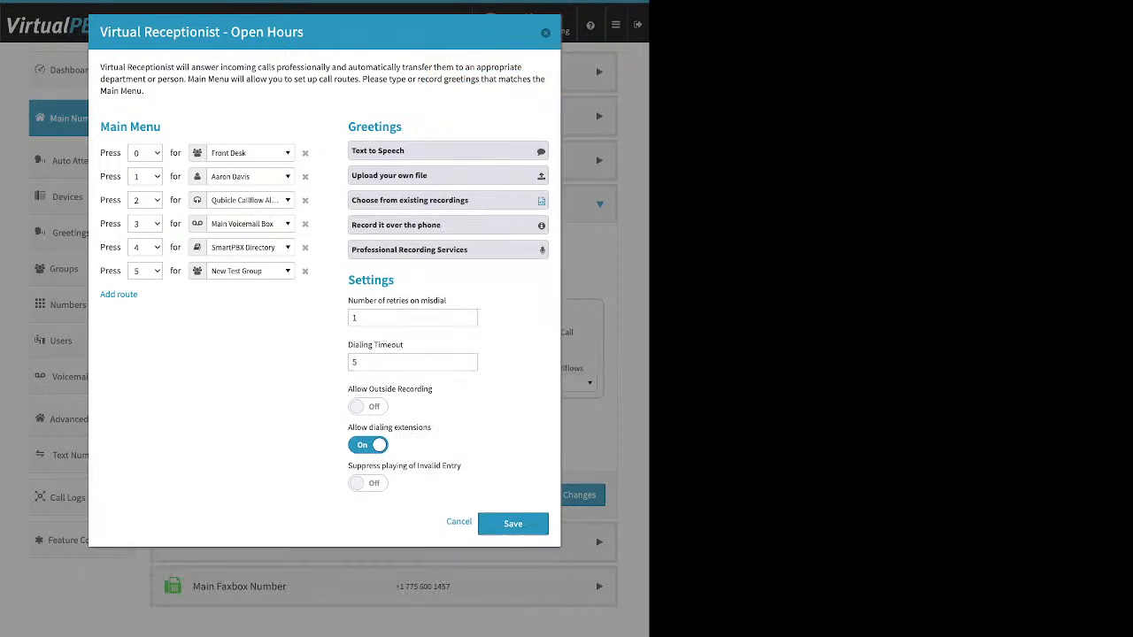
left_click(513, 524)
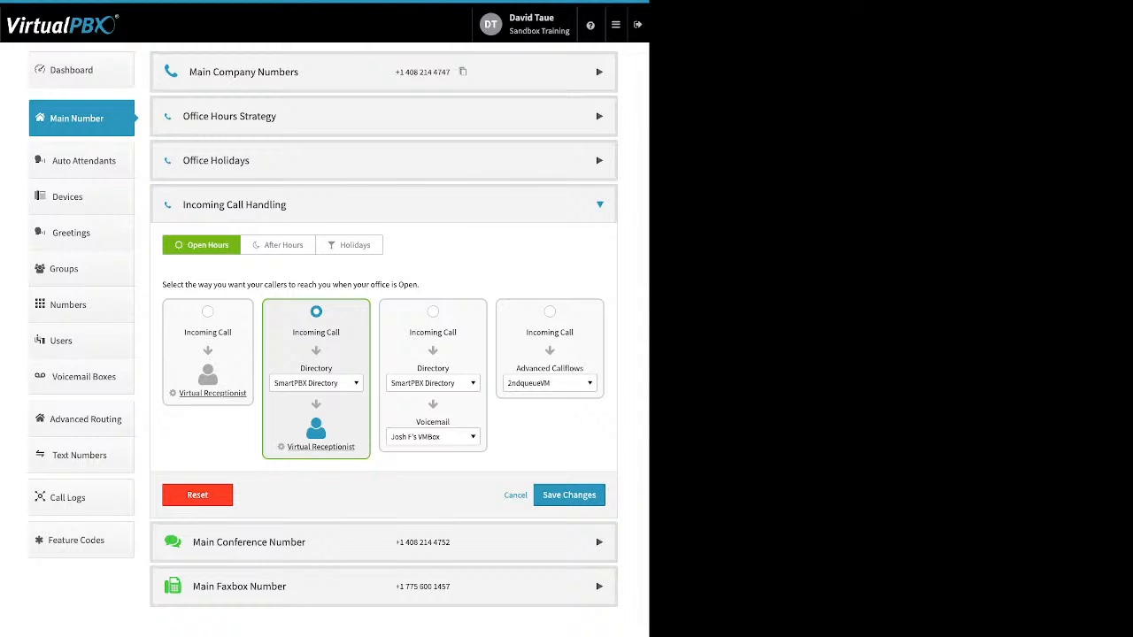
left_click(570, 495)
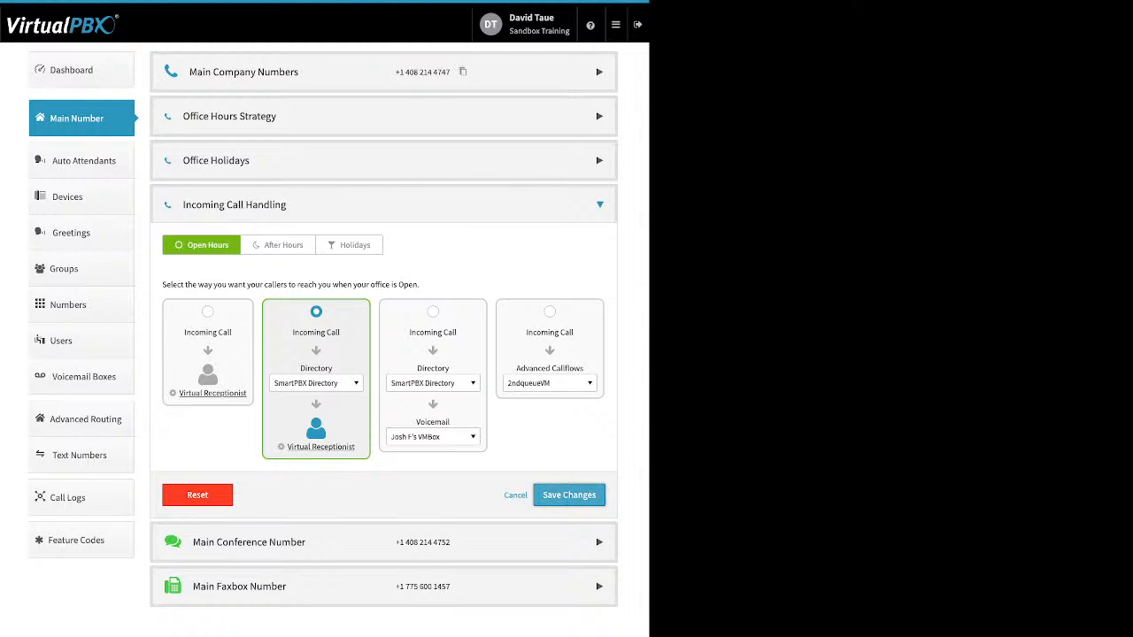
left_click(235, 205)
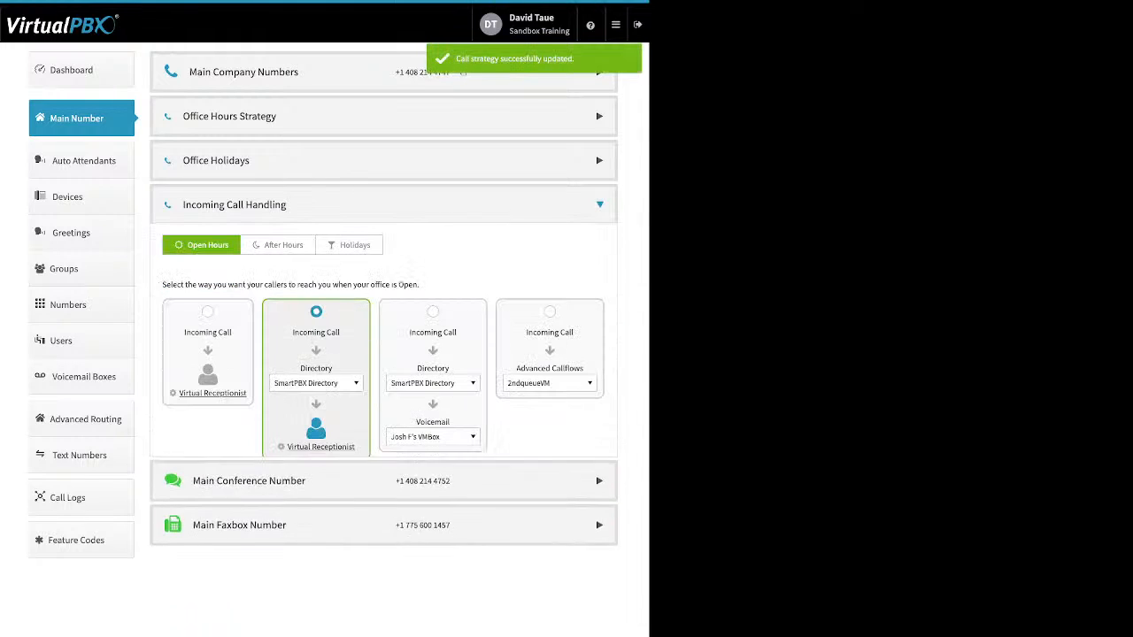
left_click(279, 246)
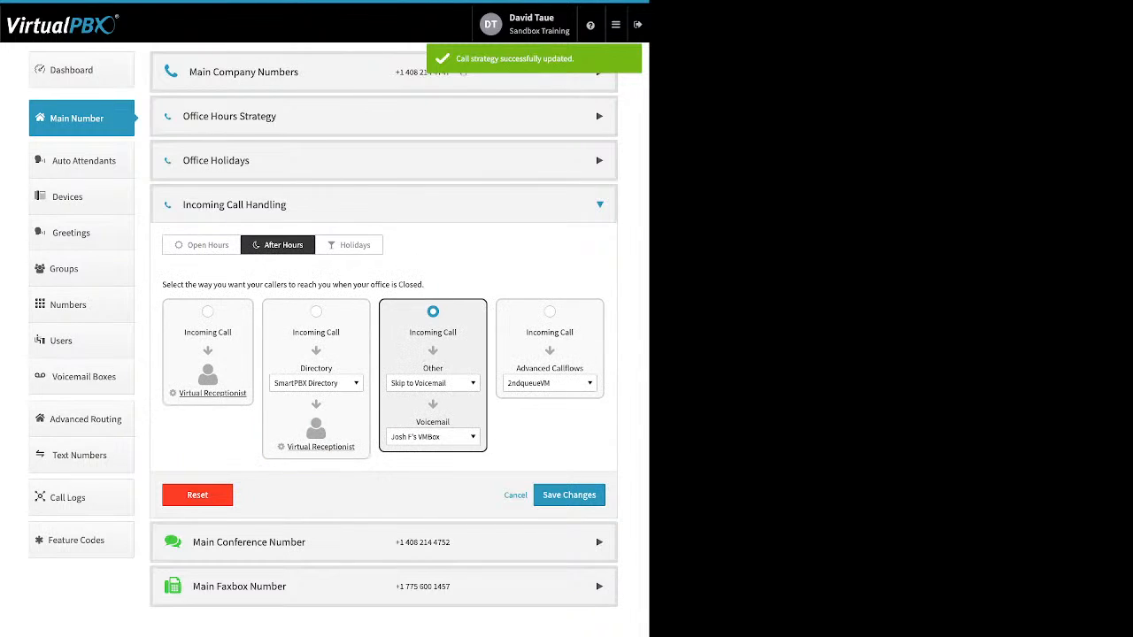
left_click(316, 312)
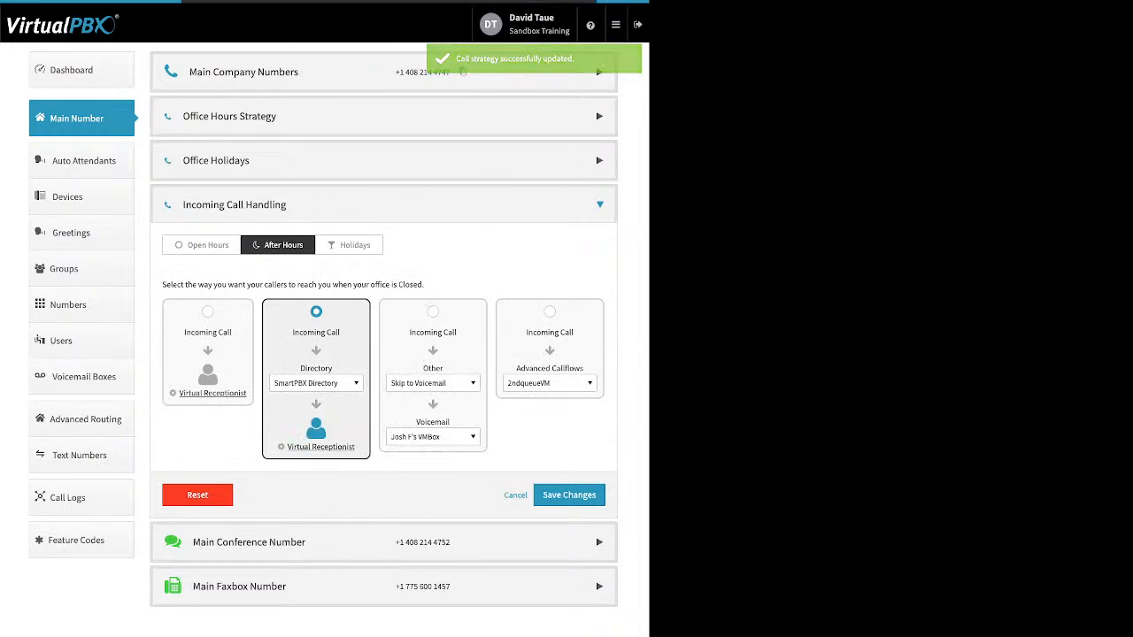
left_click(320, 447)
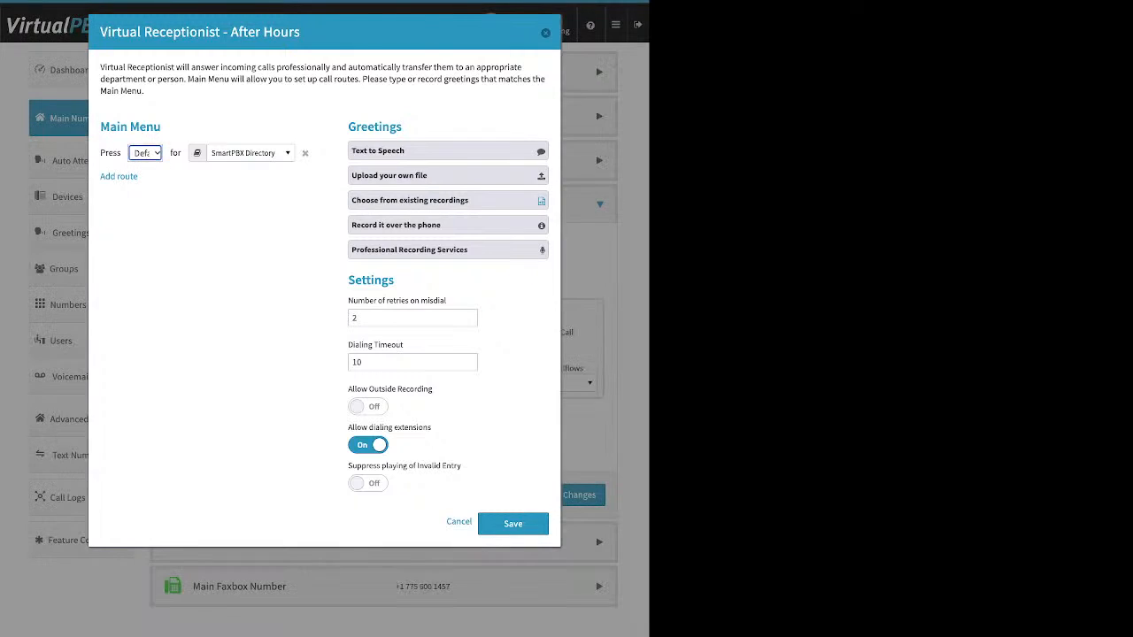
key("Escape")
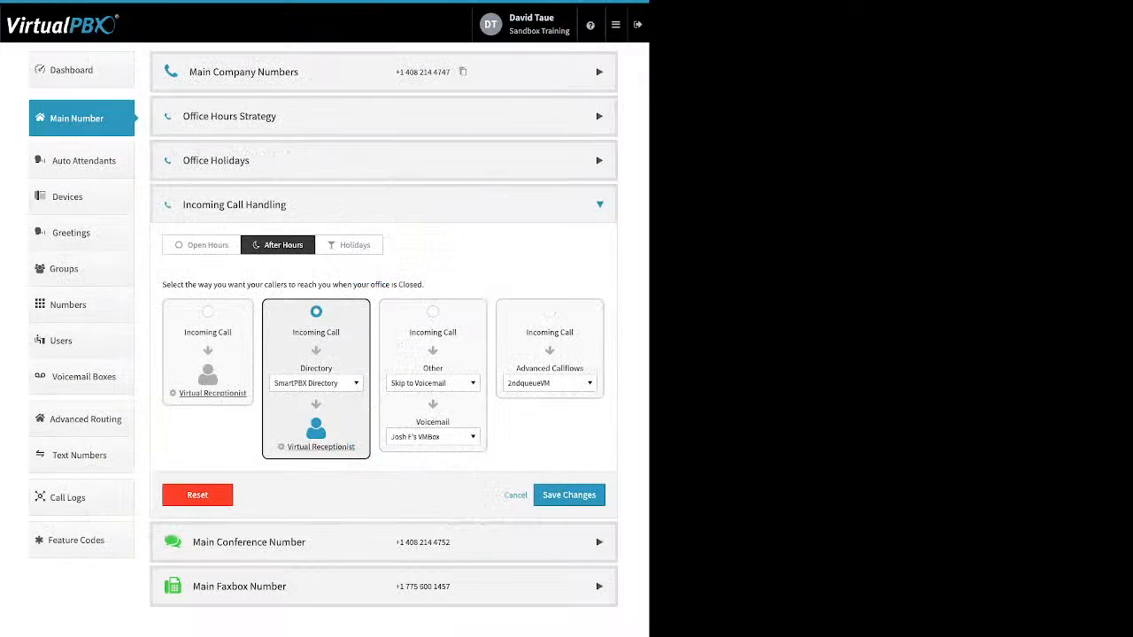
left_click(432, 311)
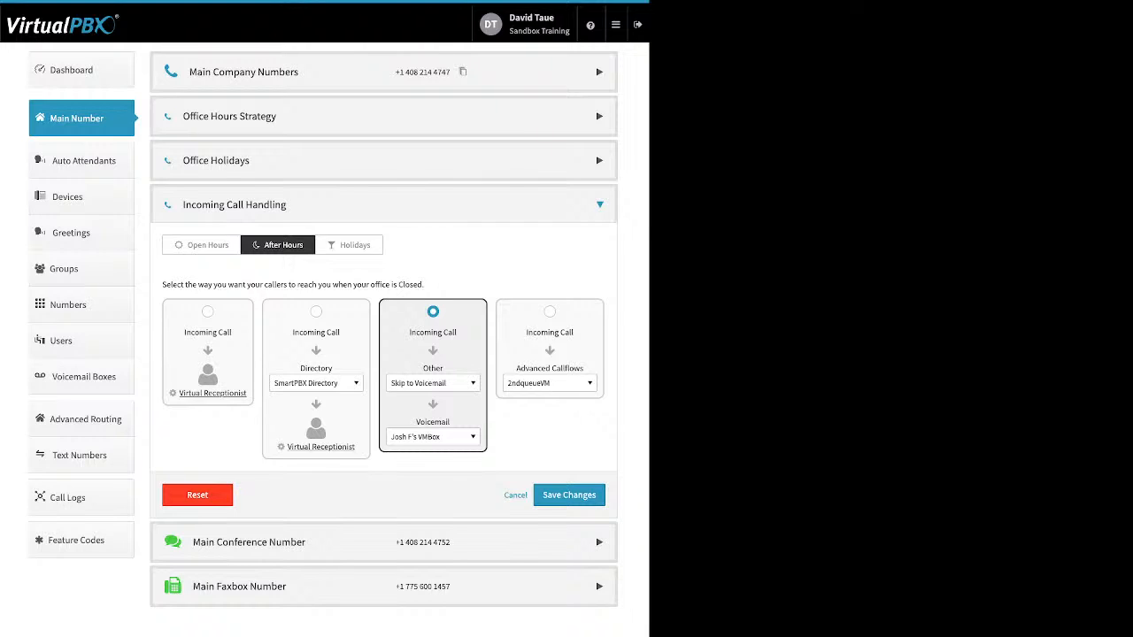
Set the After Hours Other destination to Skip to Voicemail, leaving the voicemail box unchanged
left_click(433, 382)
scroll(447, 478, "up", 15)
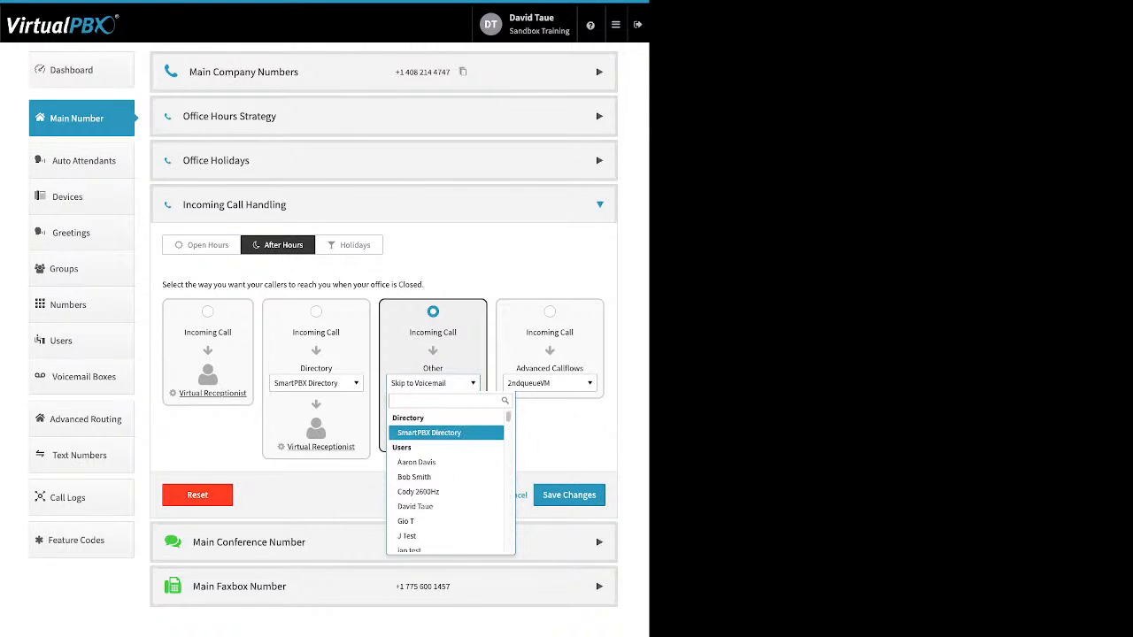
scroll(446, 478, "down", 2)
scroll(447, 438, "down", 8)
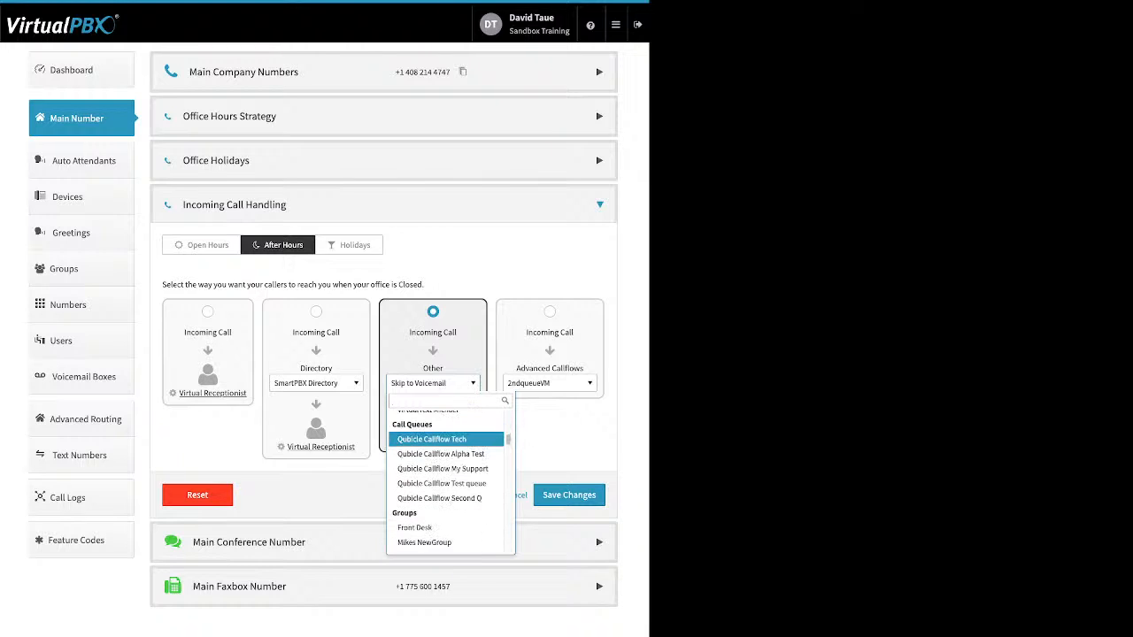
scroll(446, 437, "down", 3)
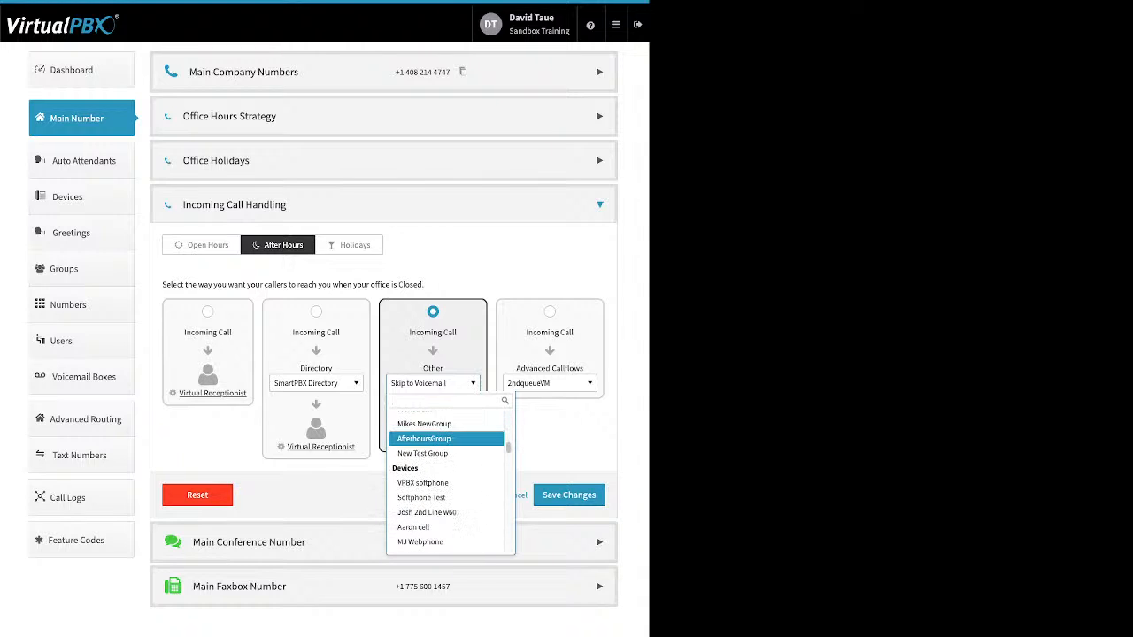
scroll(446, 438, "down", 4)
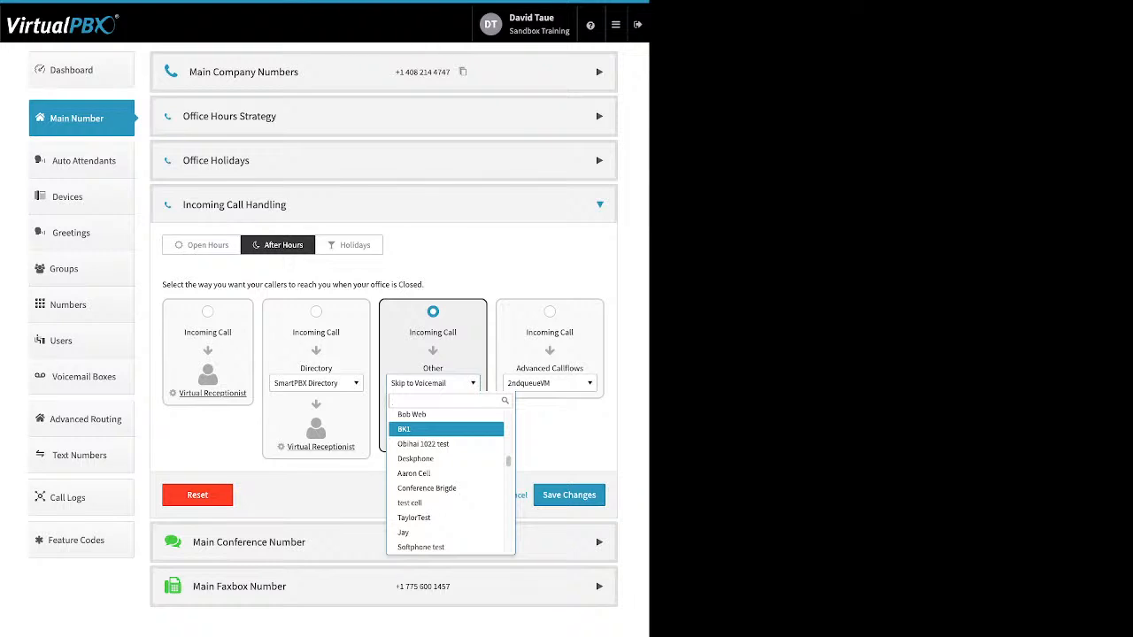
scroll(447, 437, "down", 6)
scroll(446, 437, "down", 4)
scroll(446, 478, "down", 5)
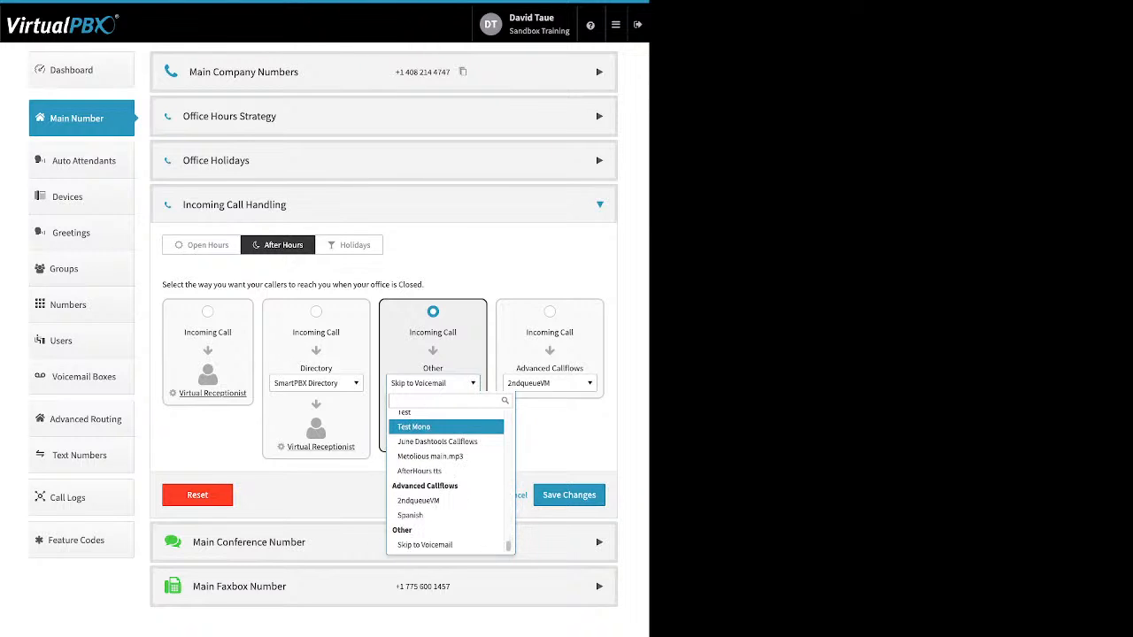
left_click(425, 545)
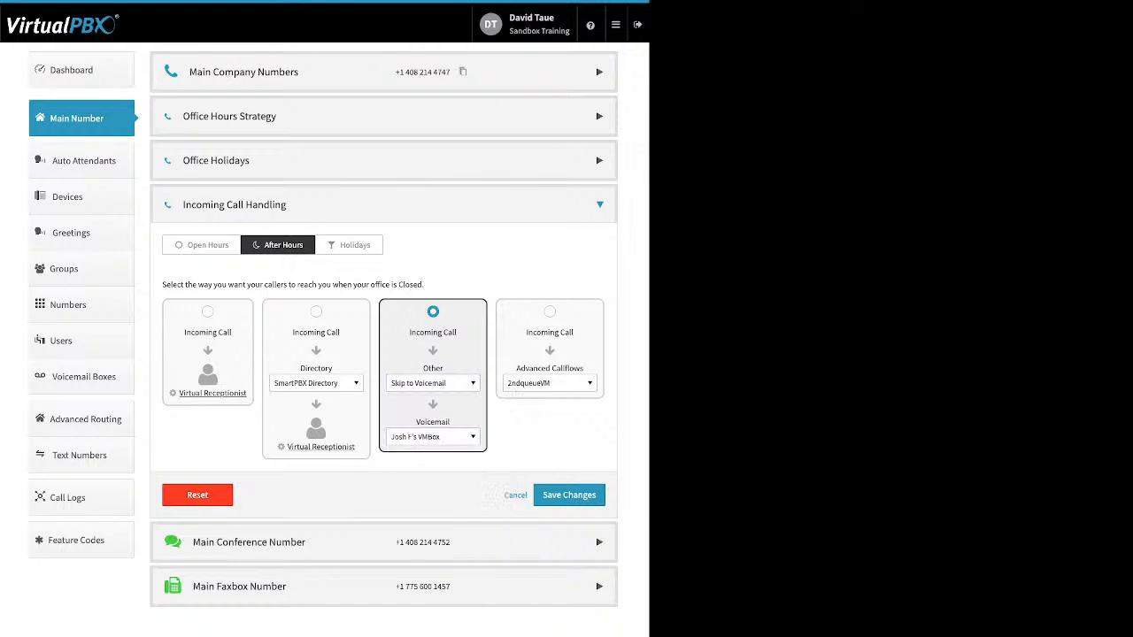
left_click(433, 436)
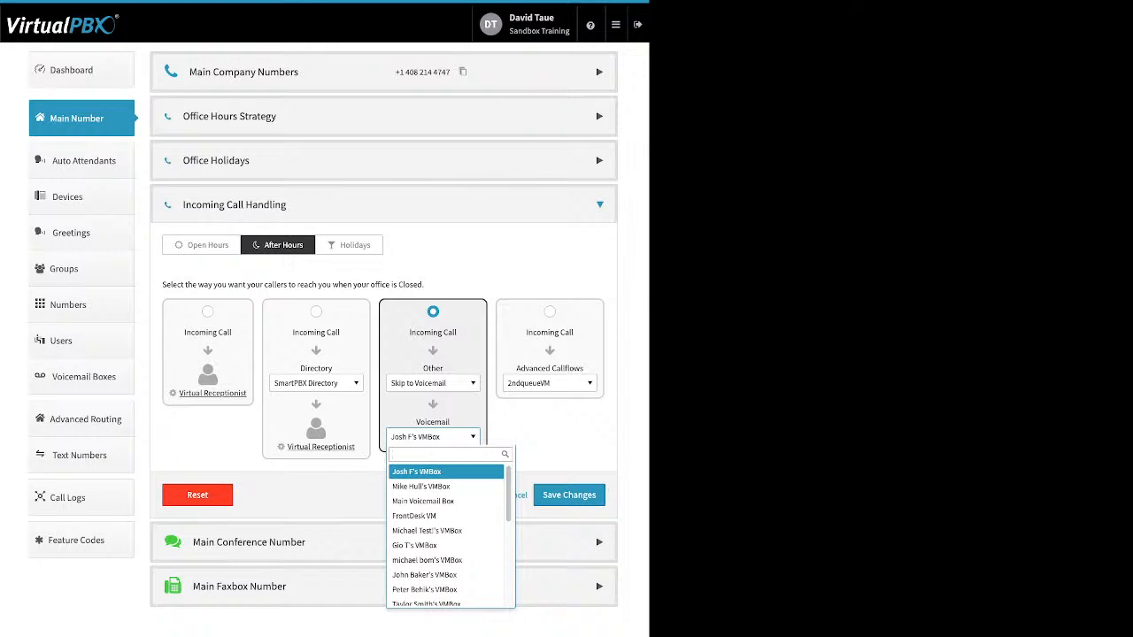
key("Escape")
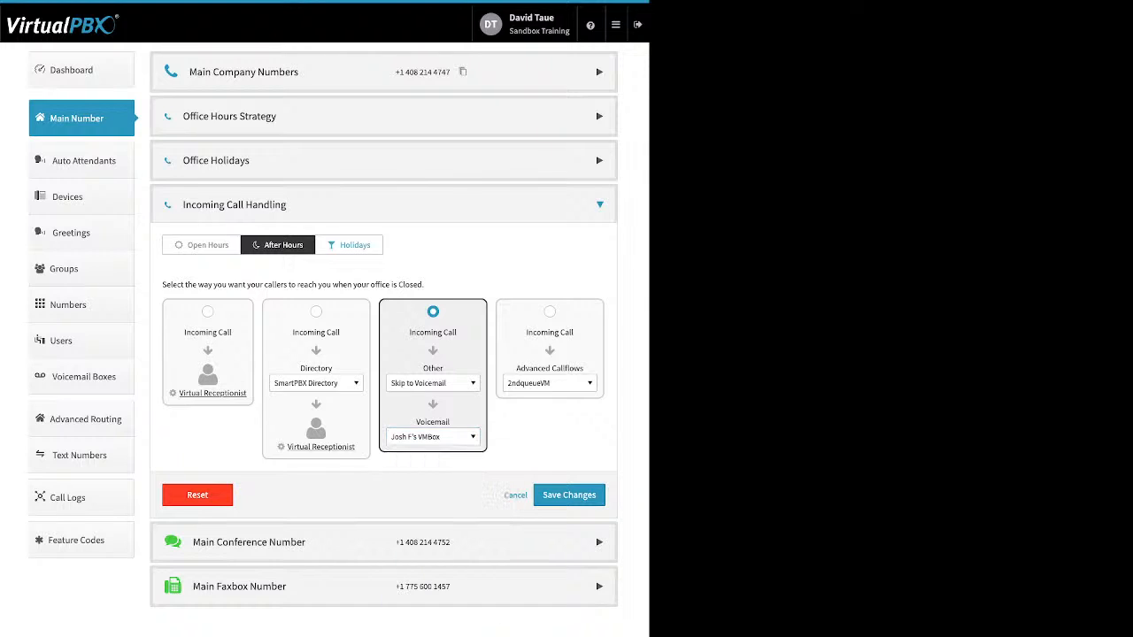
On the Holidays tab, select the Advanced Callflows option for holiday calls
left_click(349, 245)
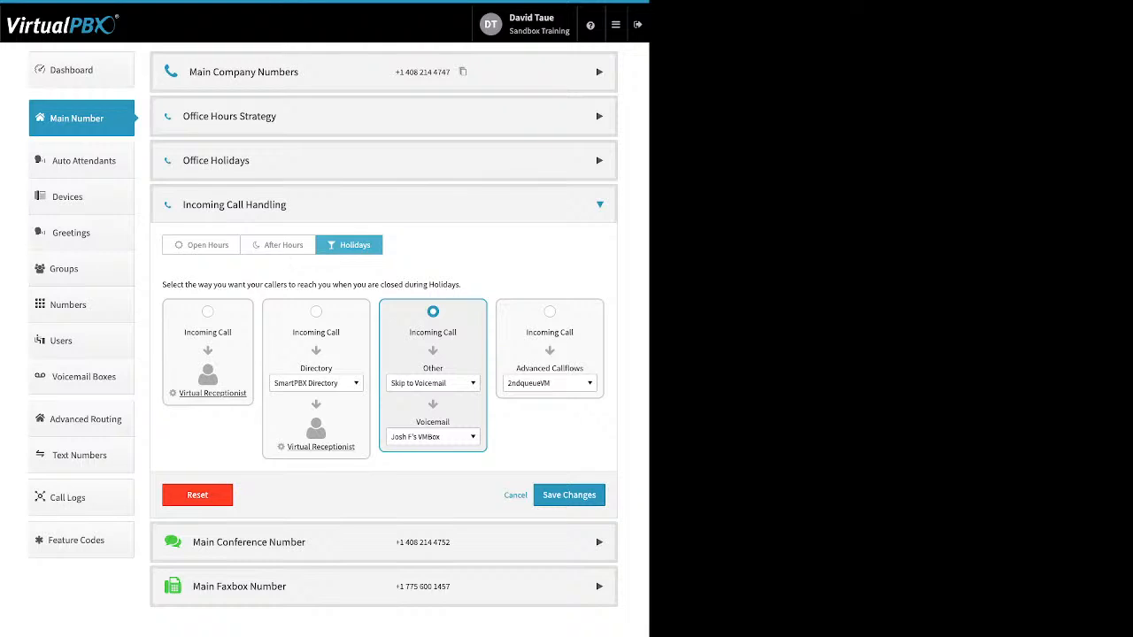
left_click(550, 312)
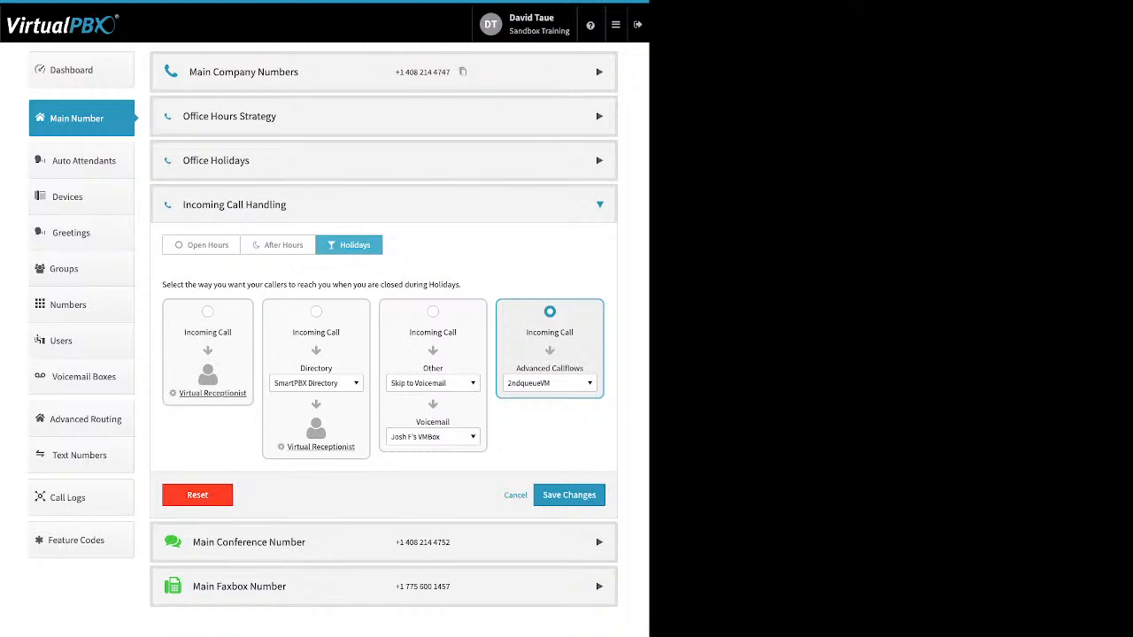
Pick Spanish as the holiday Advanced Callflow
left_click(550, 383)
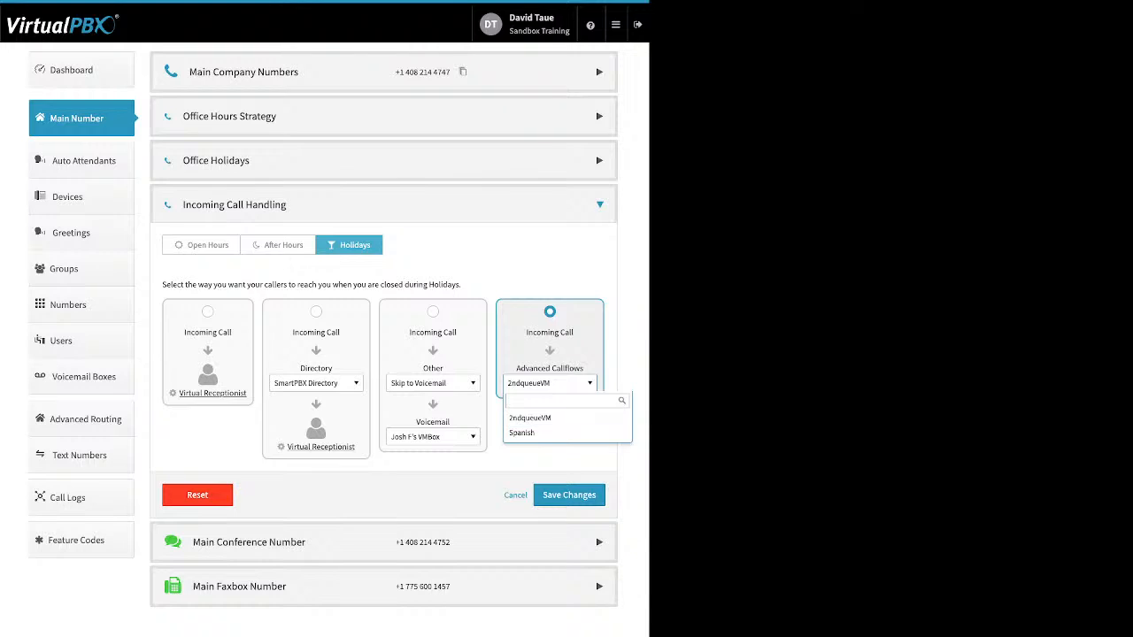
left_click(531, 433)
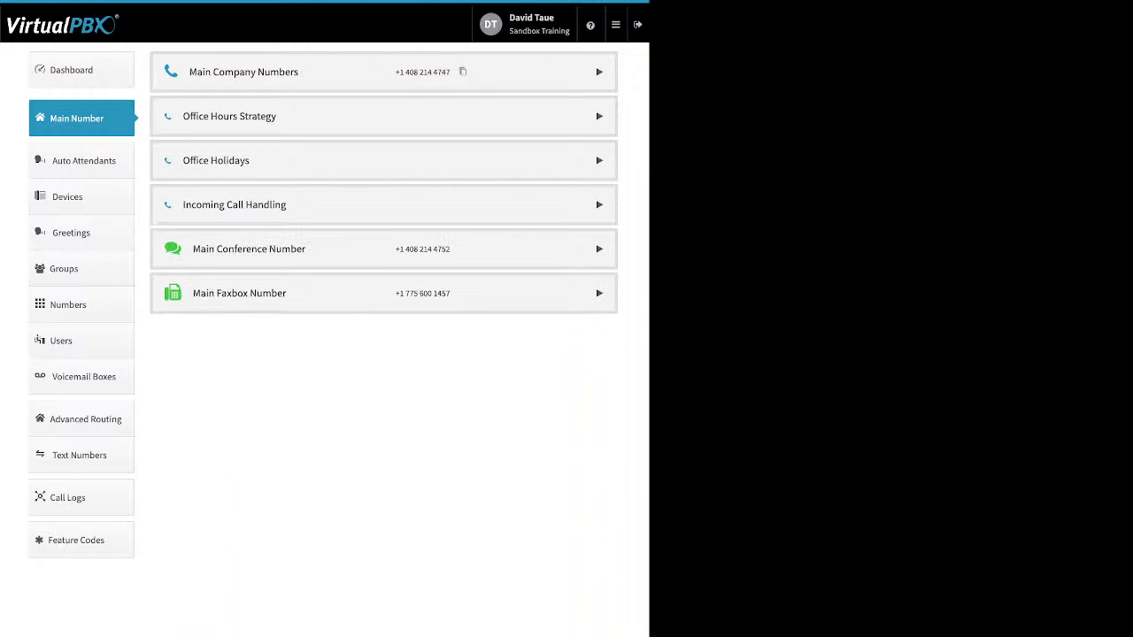
Expand Main Conference Number and switch its custom greeting on
left_click(600, 249)
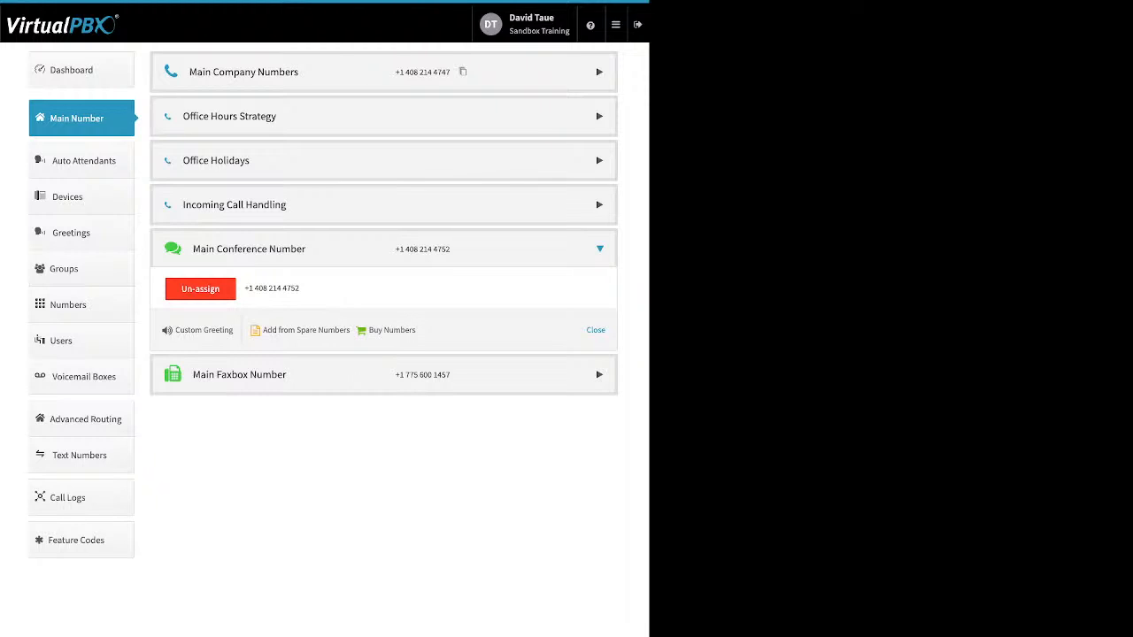
left_click_drag(234, 330, 176, 330)
left_click(202, 330)
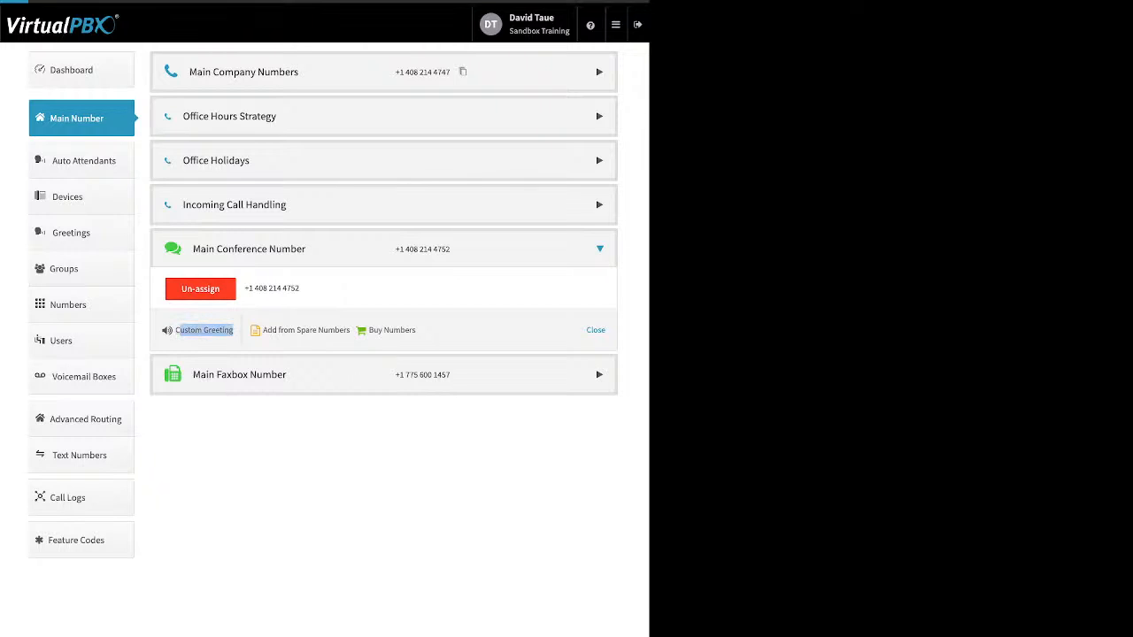
left_click(378, 83)
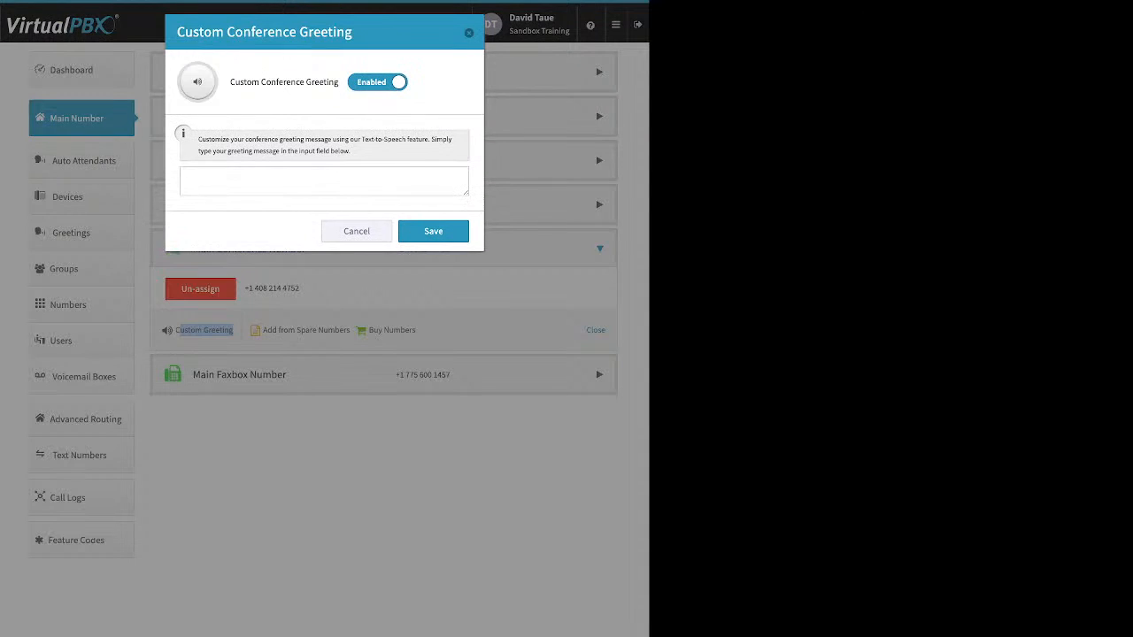
Set the conference custom greeting back to Disabled and show the Main Faxbox Number details
left_click(324, 181)
left_click(378, 82)
left_click(357, 135)
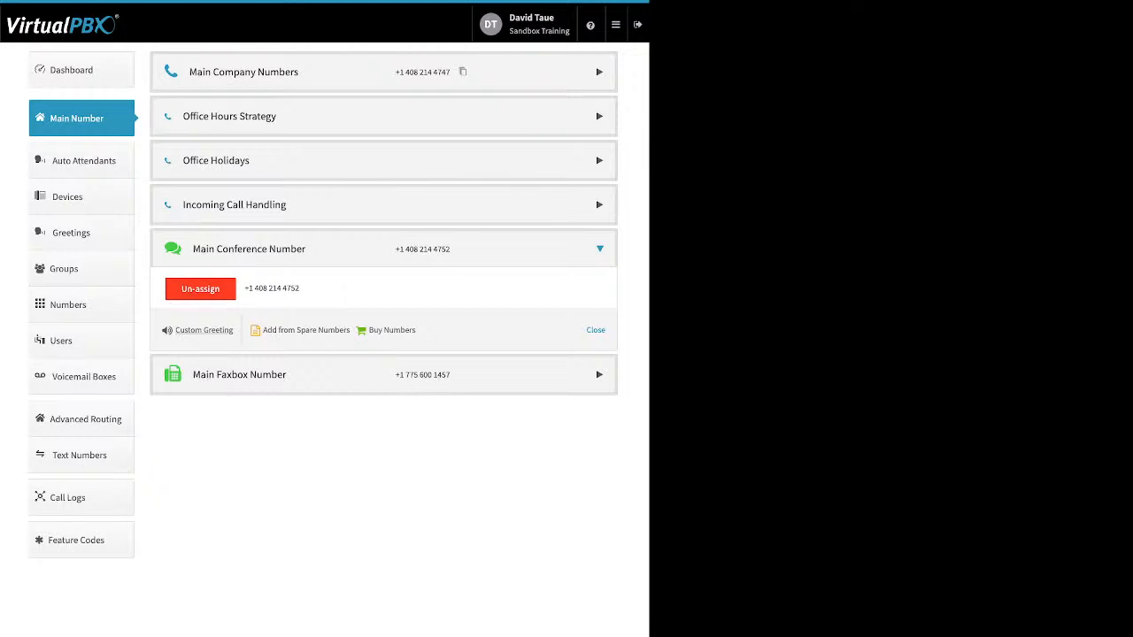
left_click(240, 375)
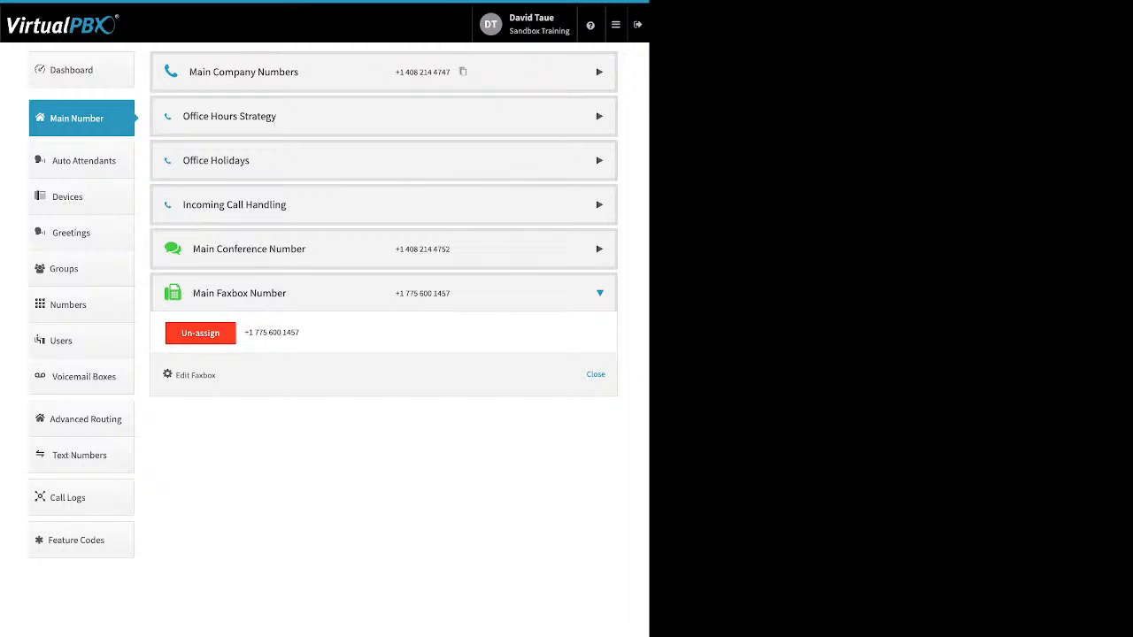
Open the Edit Main Faxbox dialog to review its inbound notification e-mail
left_click_drag(217, 375, 179, 375)
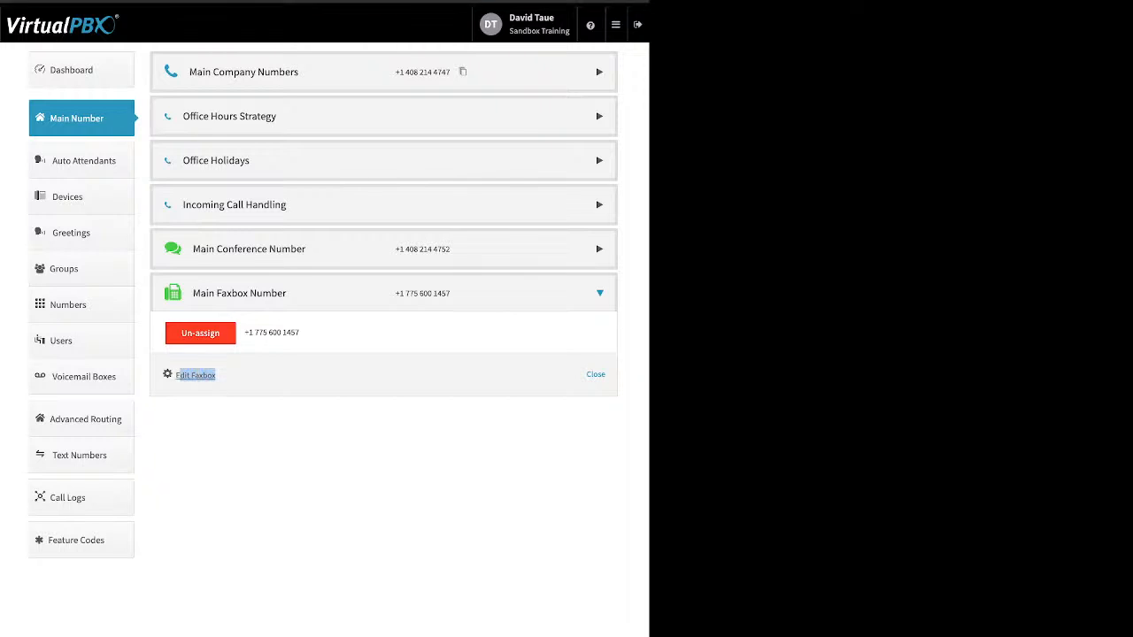
left_click(194, 376)
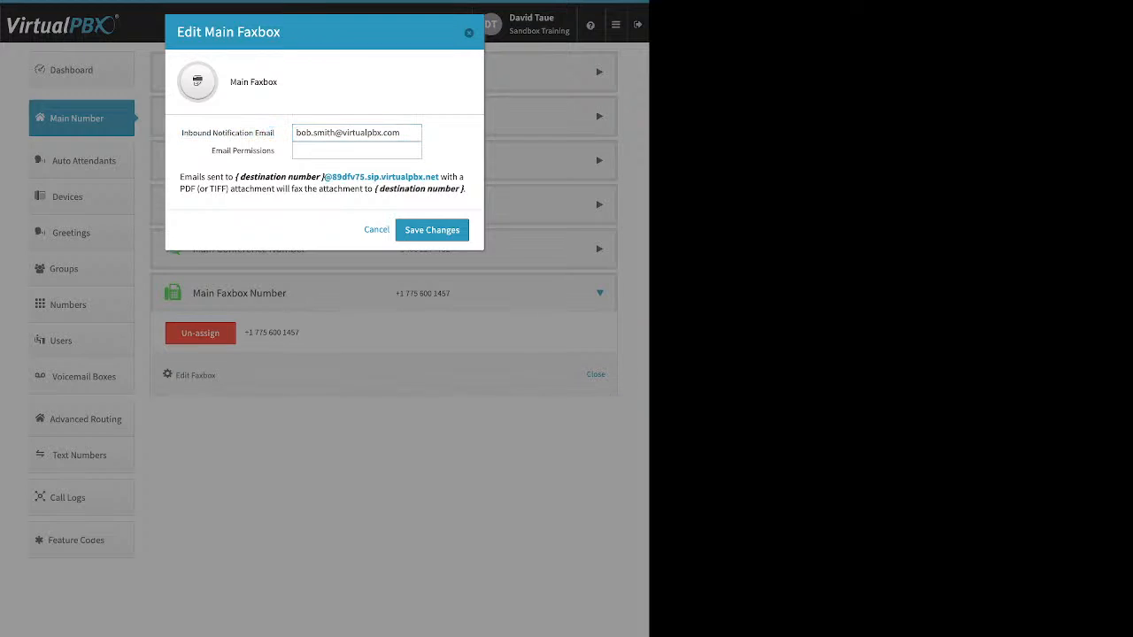
left_click_drag(274, 133, 181, 133)
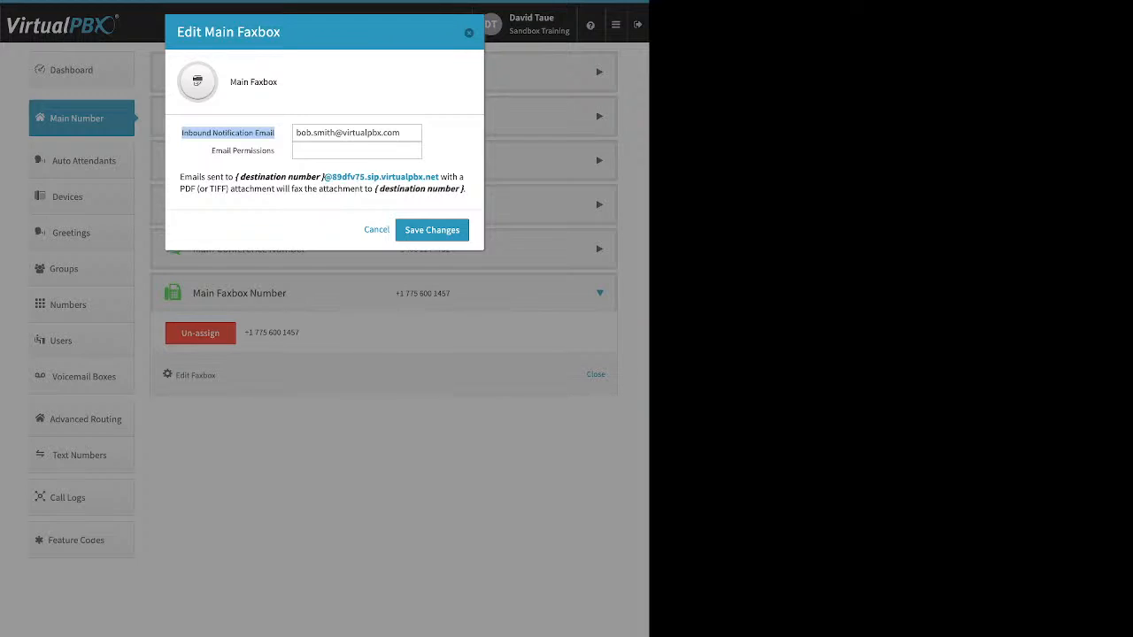
left_click(277, 134)
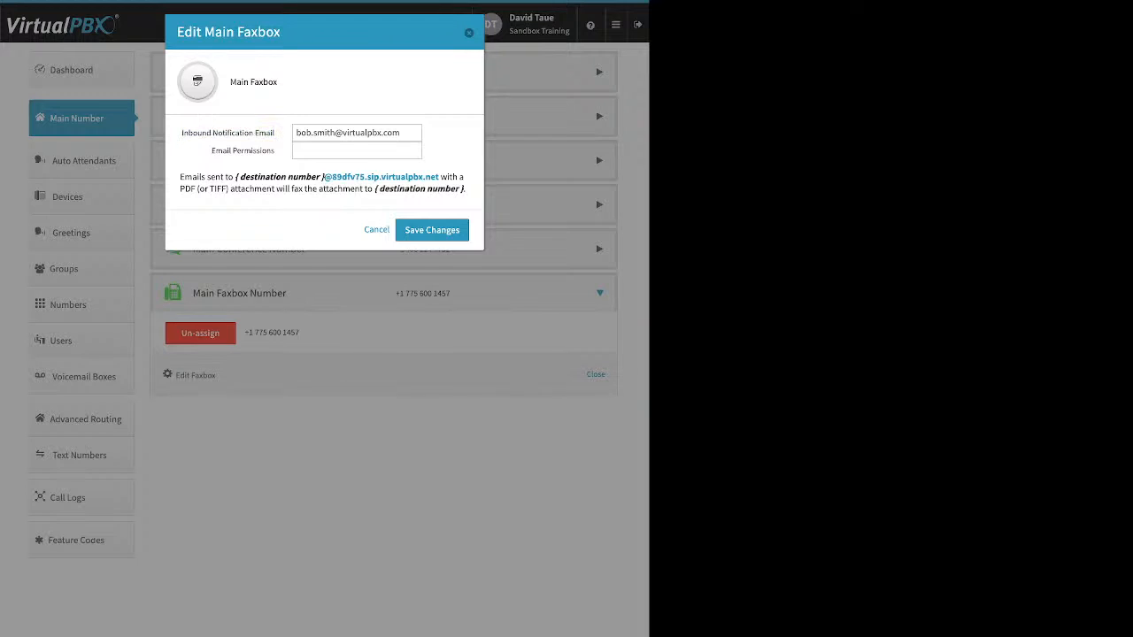
left_click_drag(210, 150, 275, 150)
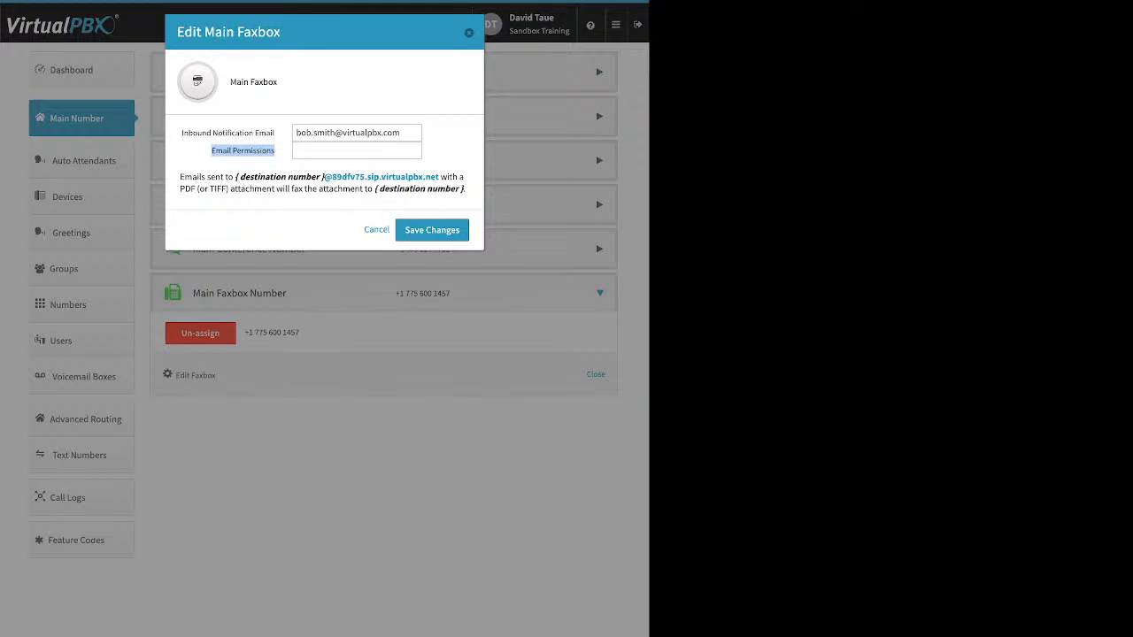
left_click(357, 151)
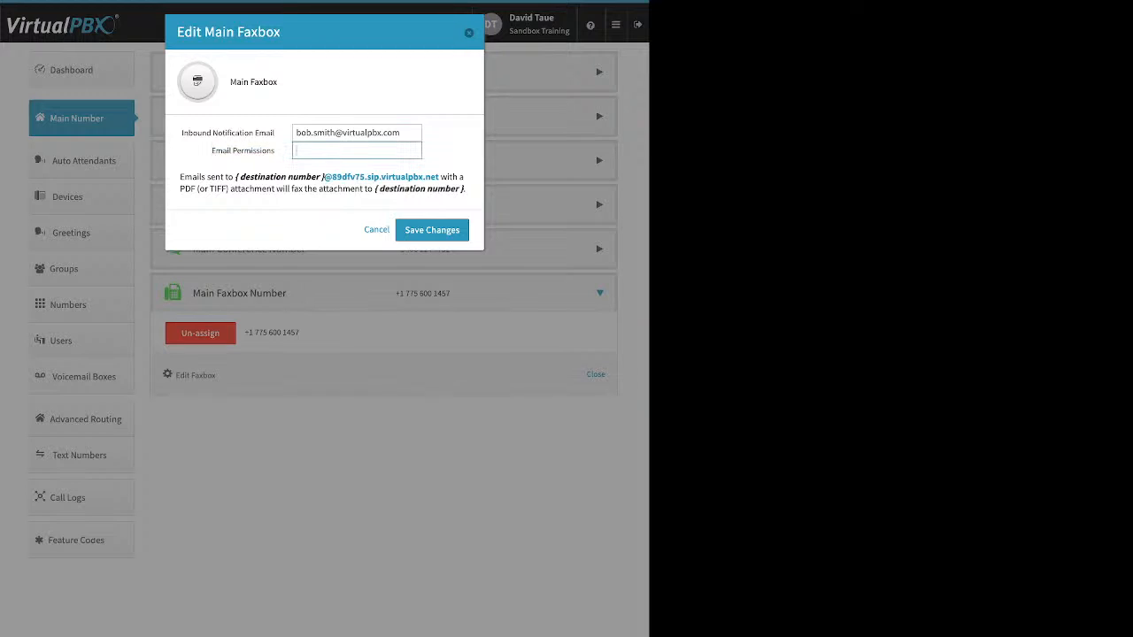
type("@virtualpbx")
type(".com")
key("Return")
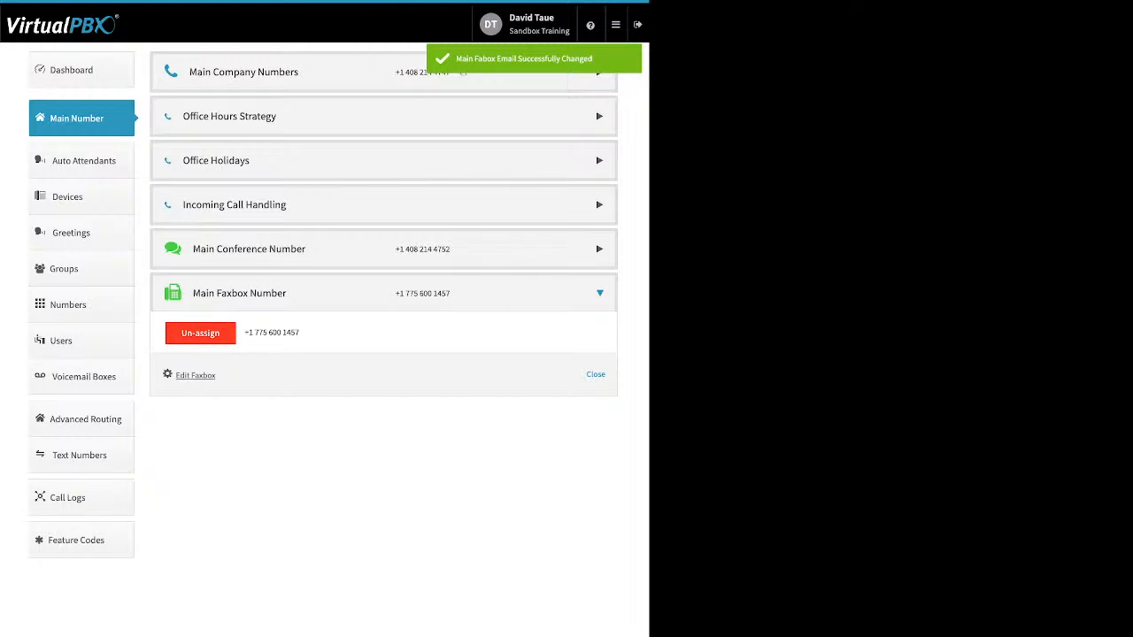
left_click(83, 160)
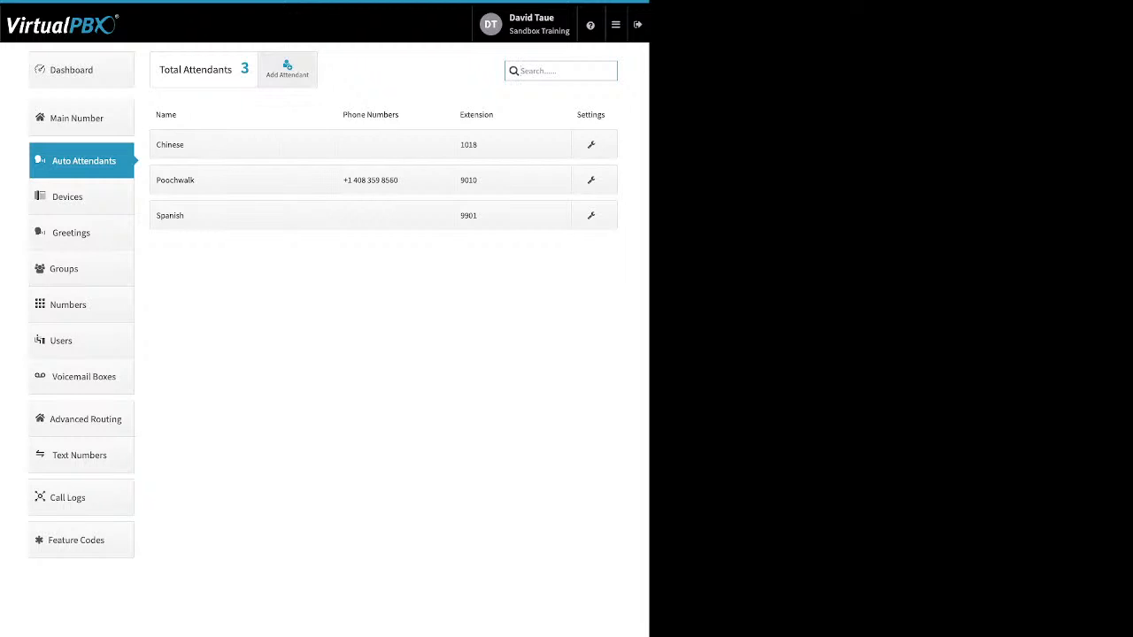
left_click(287, 69)
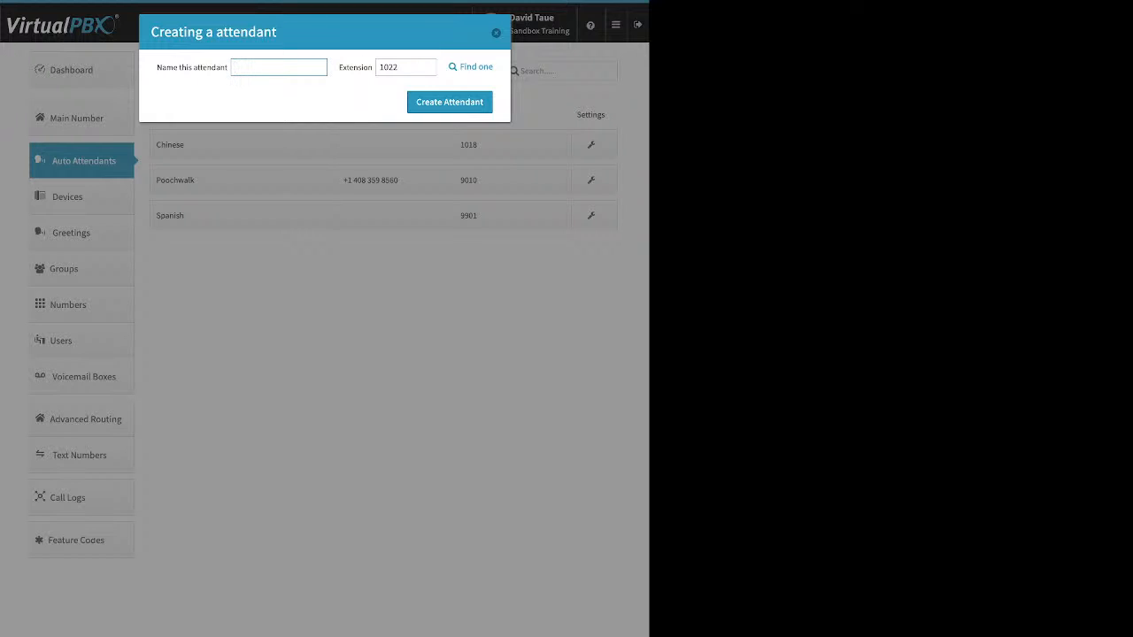
left_click(496, 32)
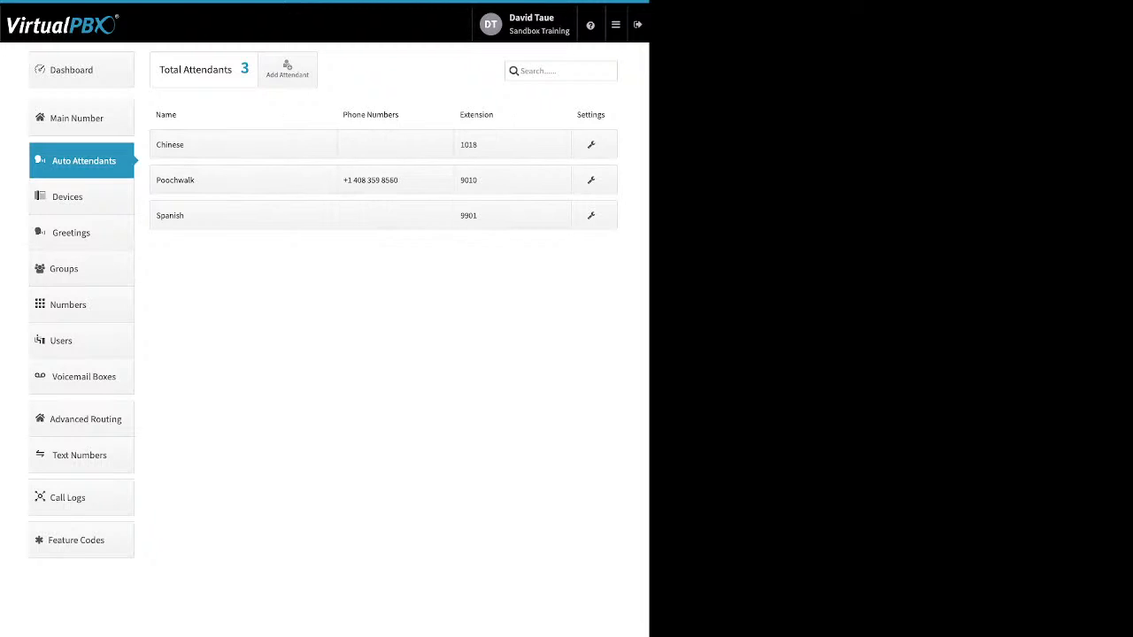
left_click(244, 180)
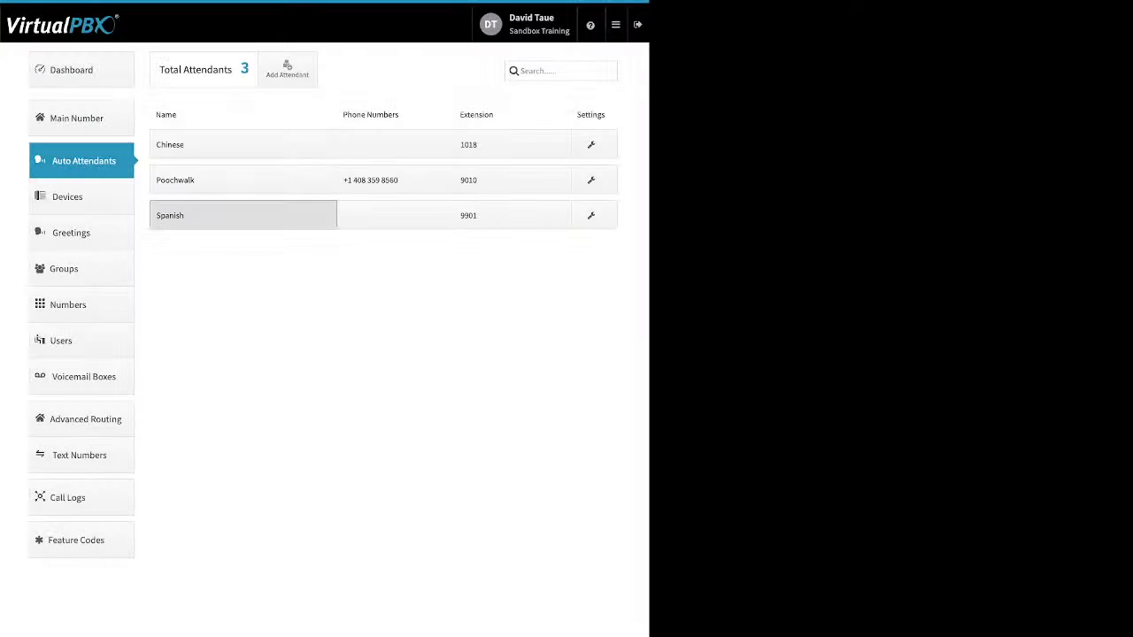
Make the Chinese attendant Available in Main Menu, then confirm Spanish (9901) has no phone number
left_click(242, 215)
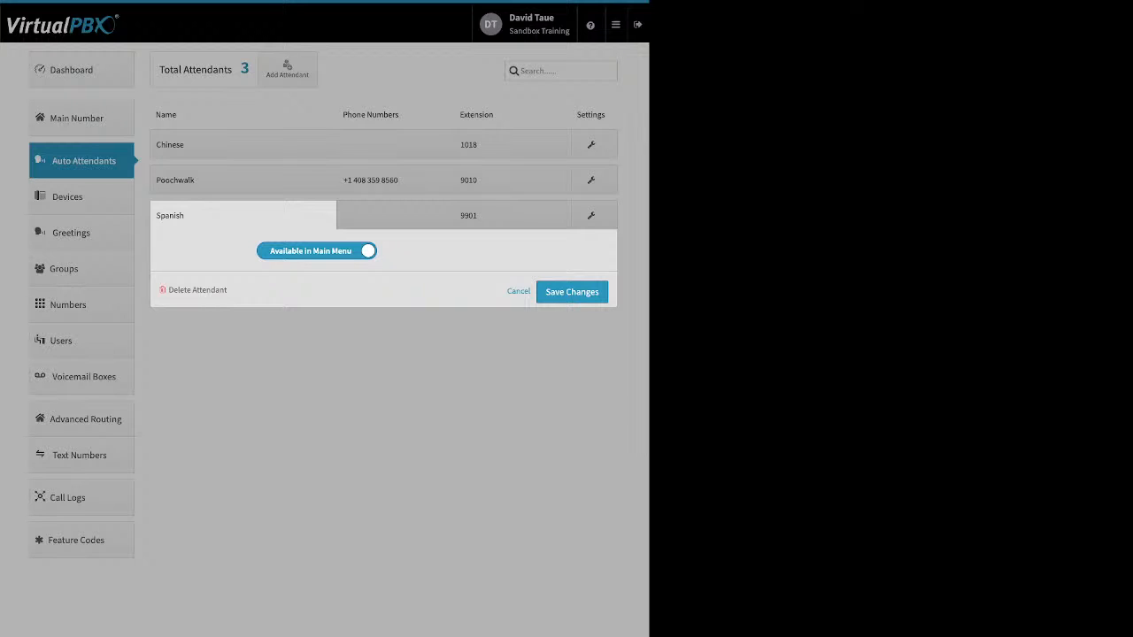
left_click(242, 144)
left_click(243, 145)
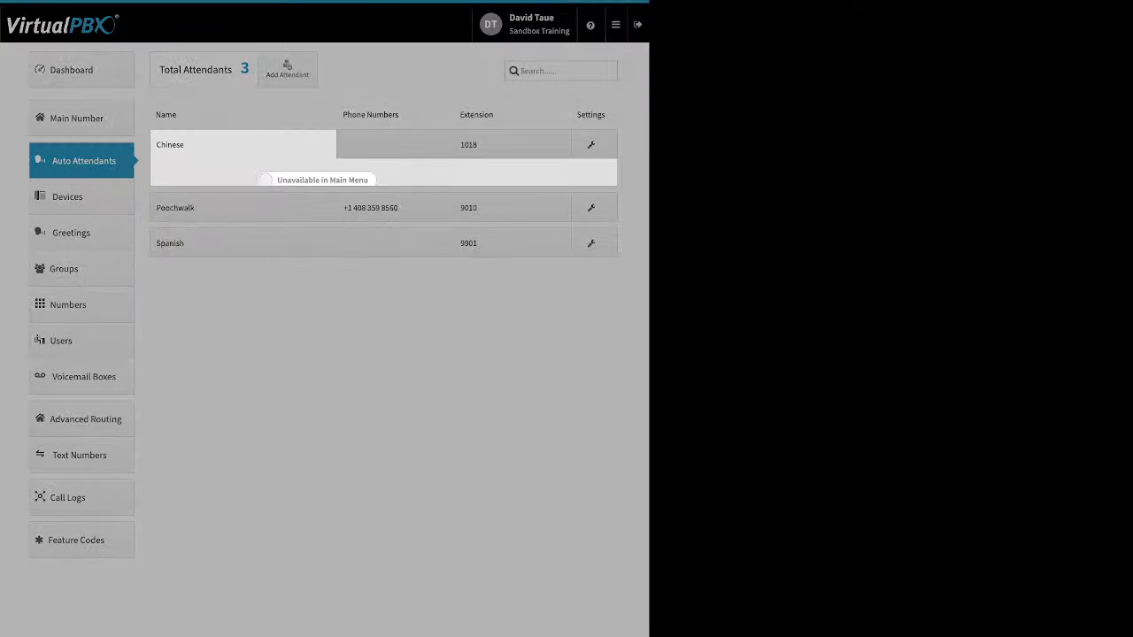
left_click(317, 180)
left_click(572, 220)
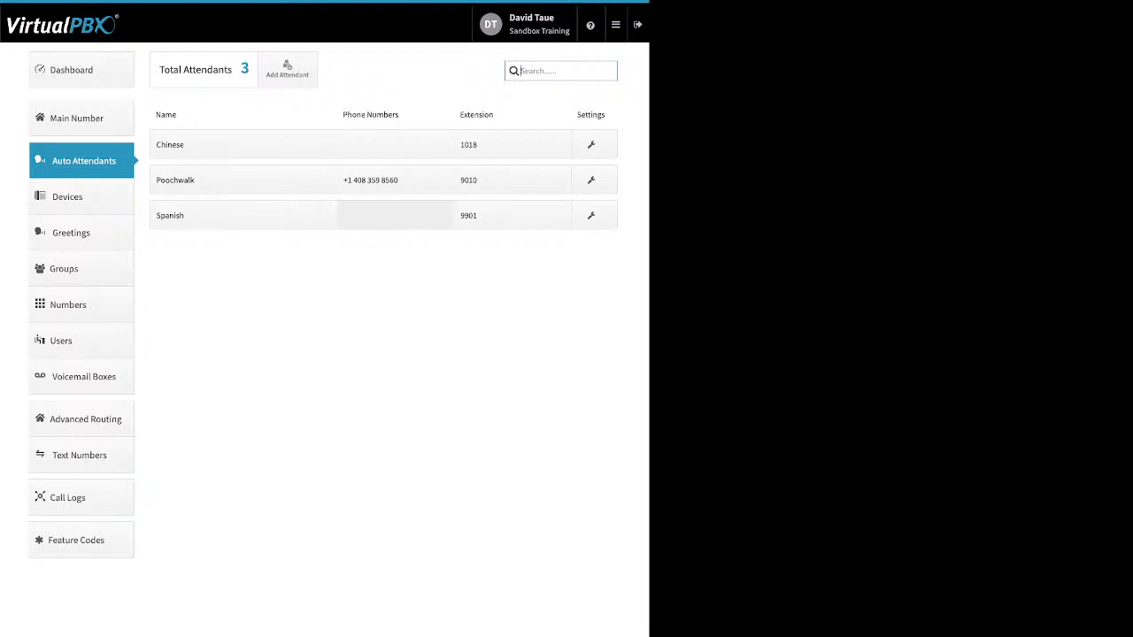
left_click(395, 215)
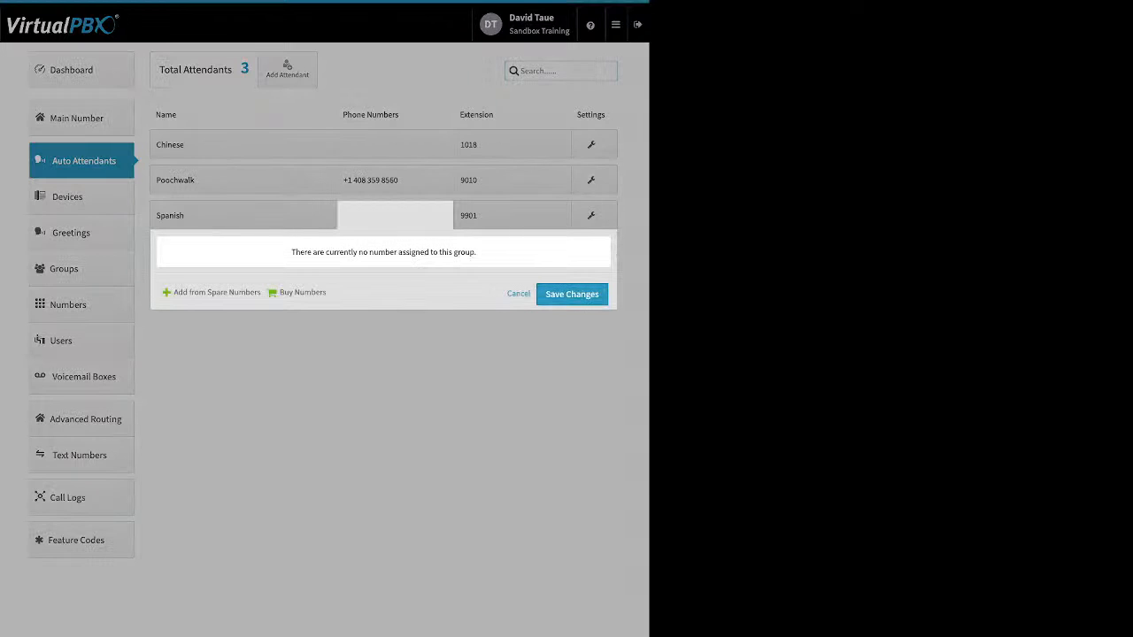
left_click(519, 294)
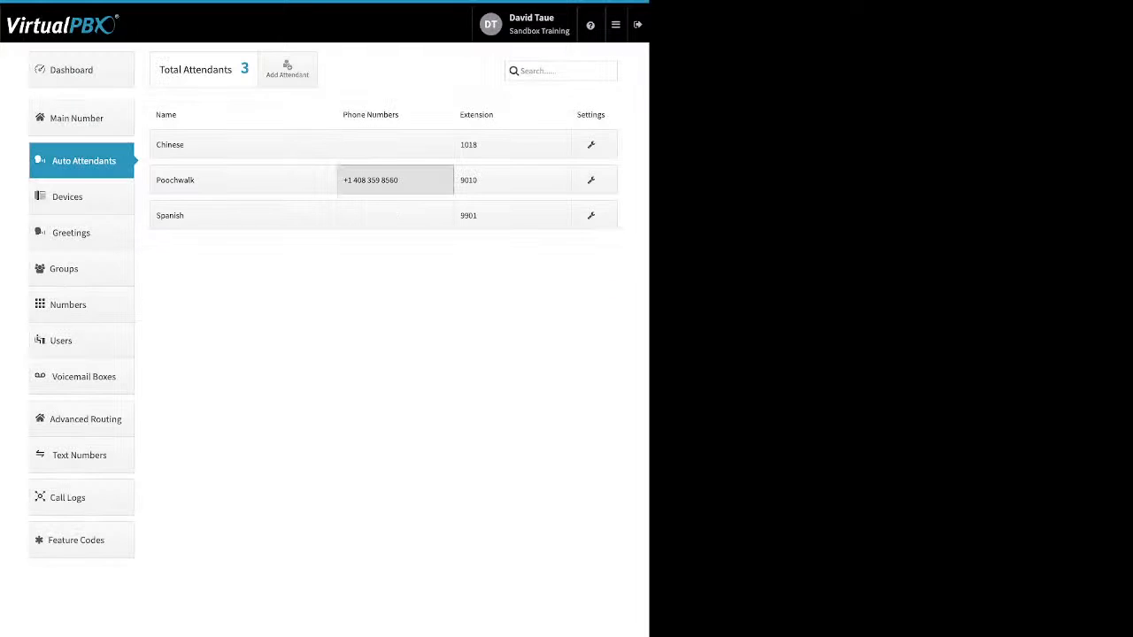
left_click(395, 181)
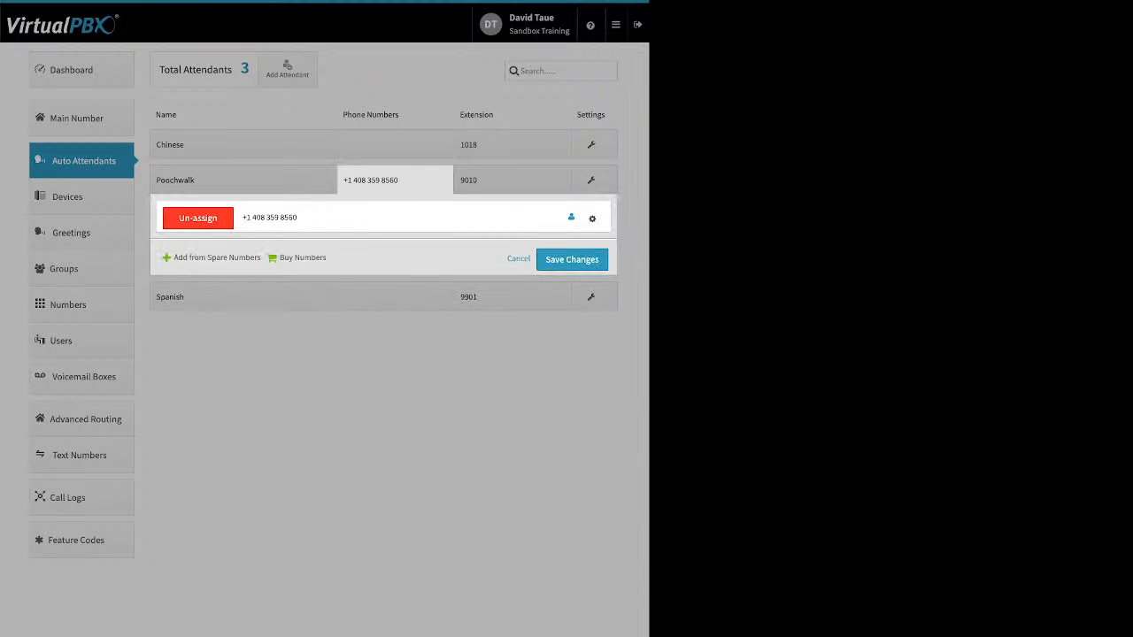
left_click(592, 218)
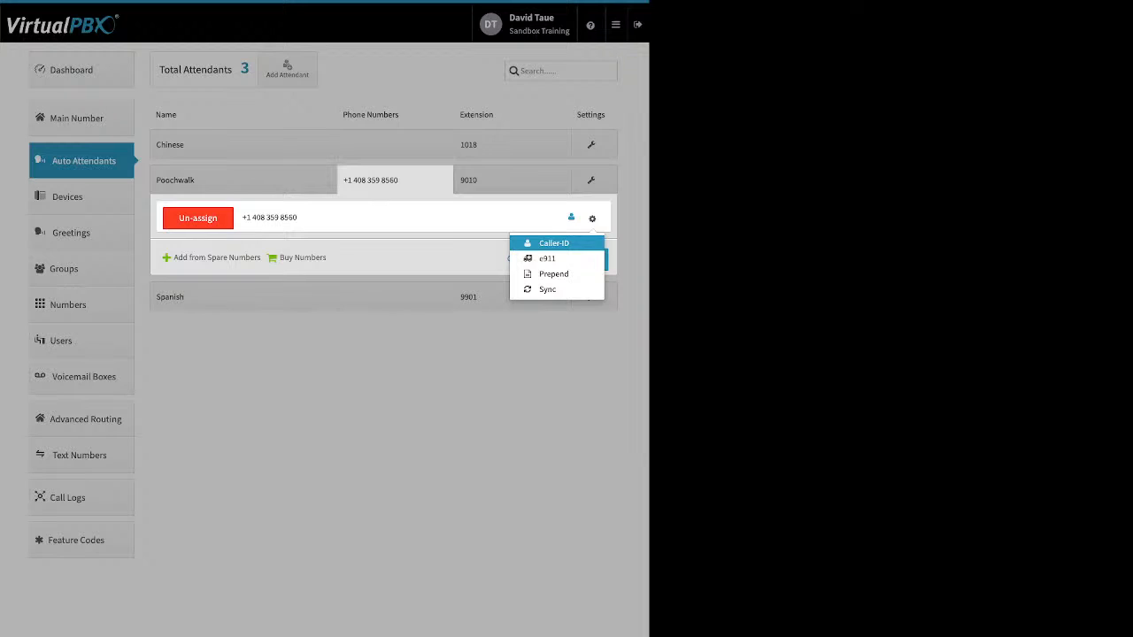
left_click(549, 350)
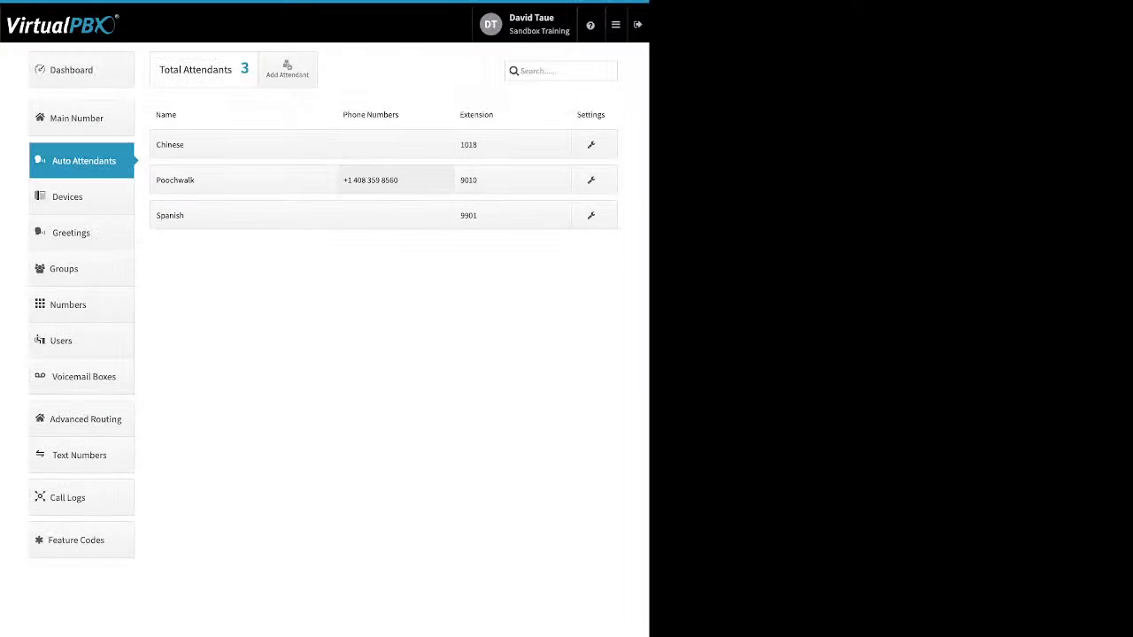
left_click(512, 180)
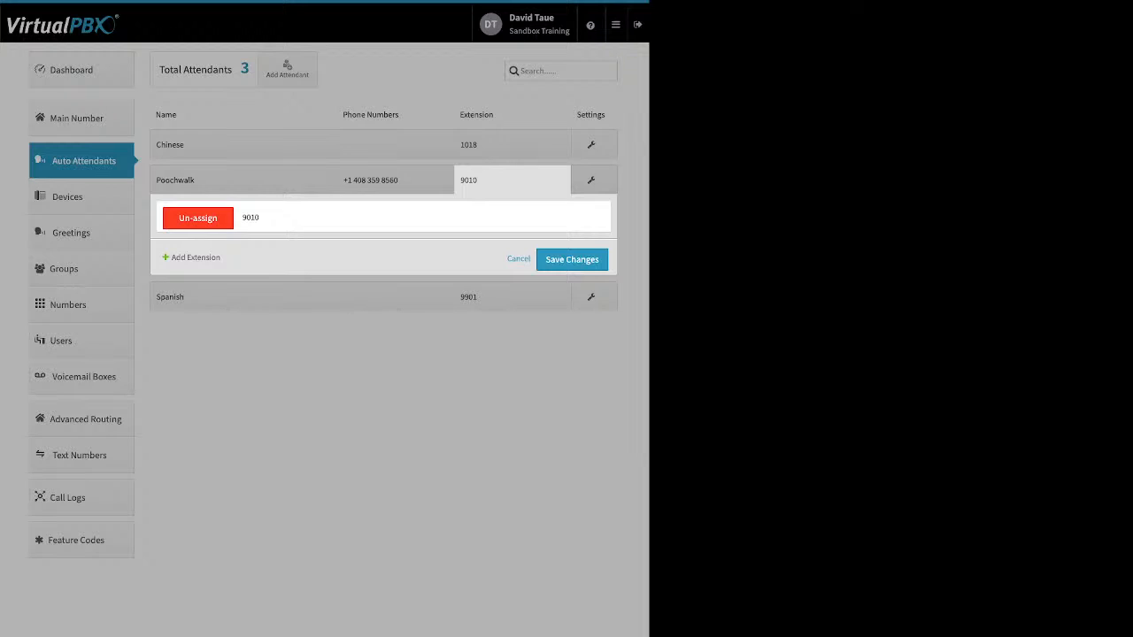
left_click(195, 258)
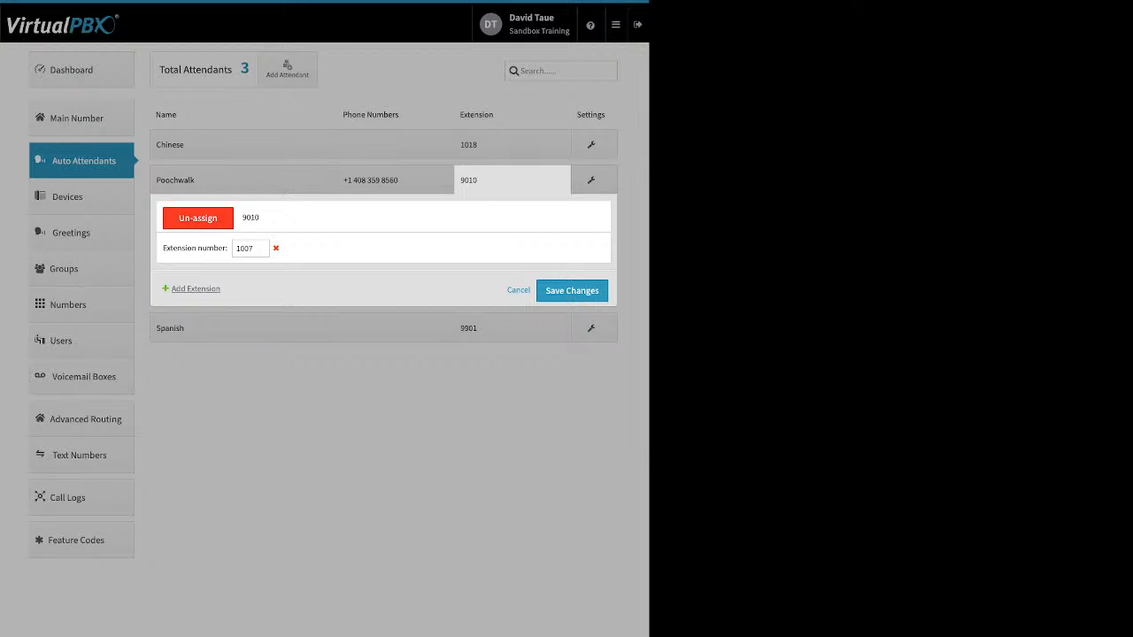
left_click(572, 291)
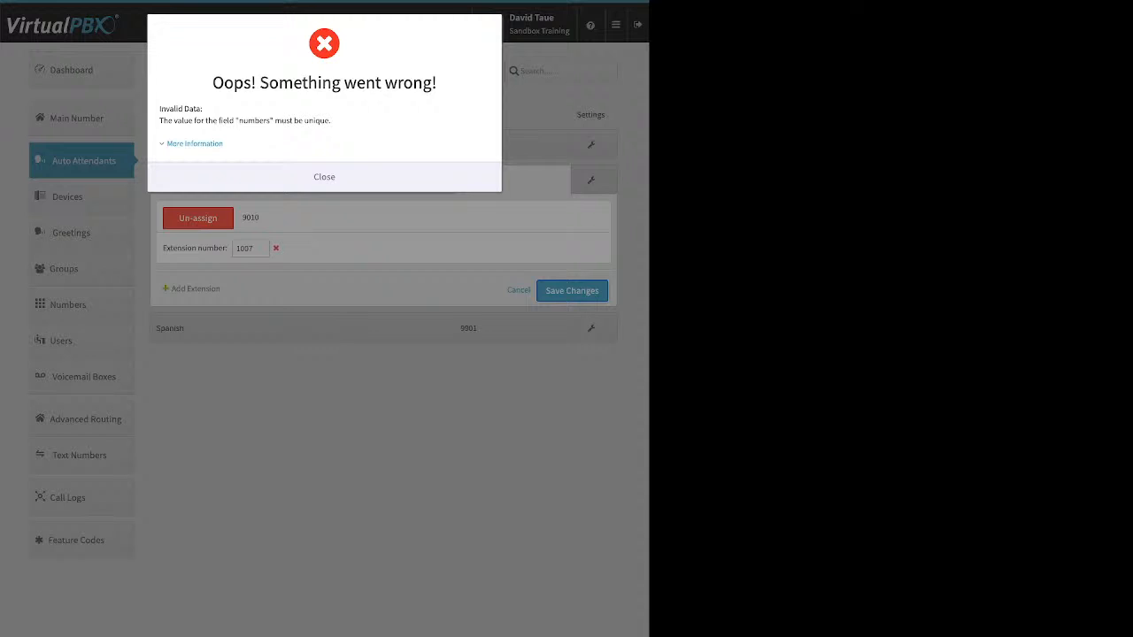
left_click(324, 177)
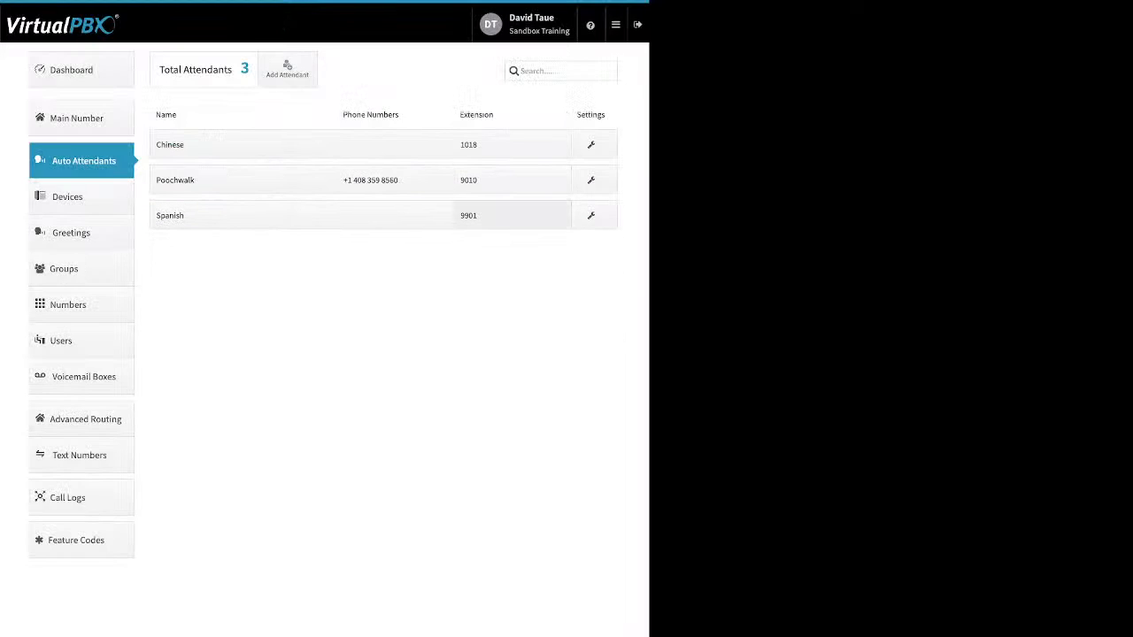
Review Poochwalk's call routing on the After Hours and Holidays tabs
left_click(512, 180)
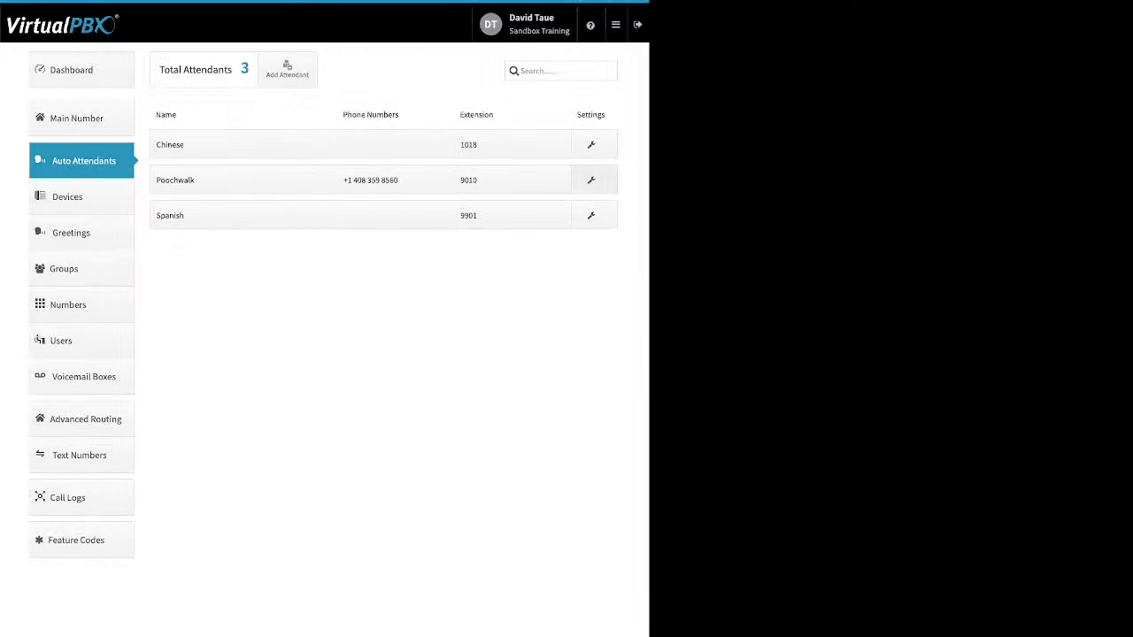
left_click(594, 179)
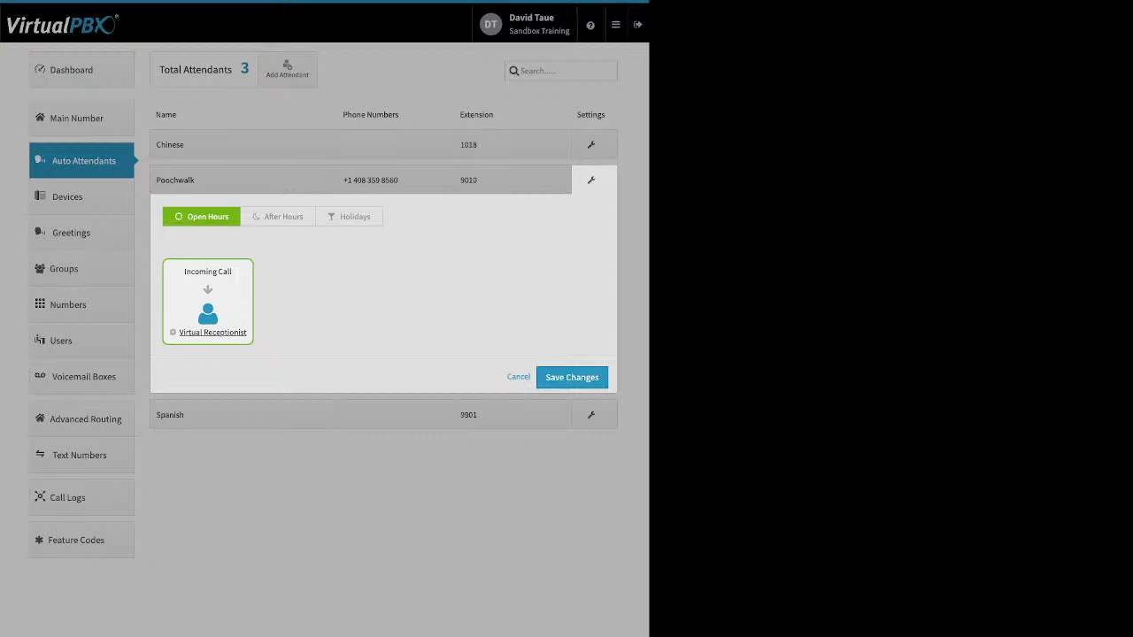
left_click(278, 217)
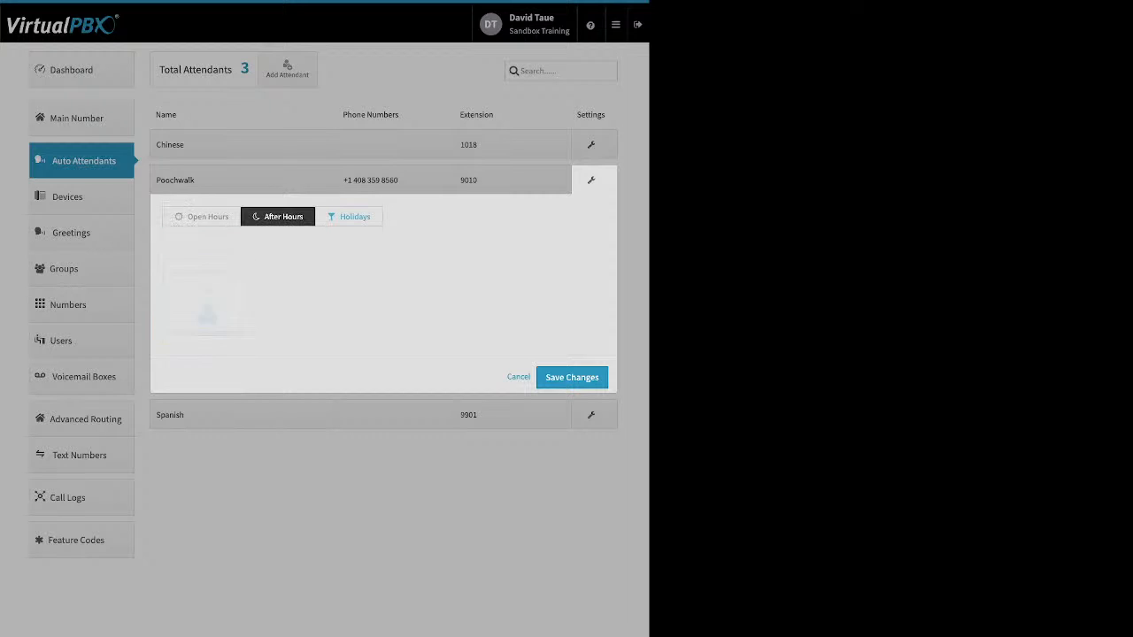
left_click(349, 216)
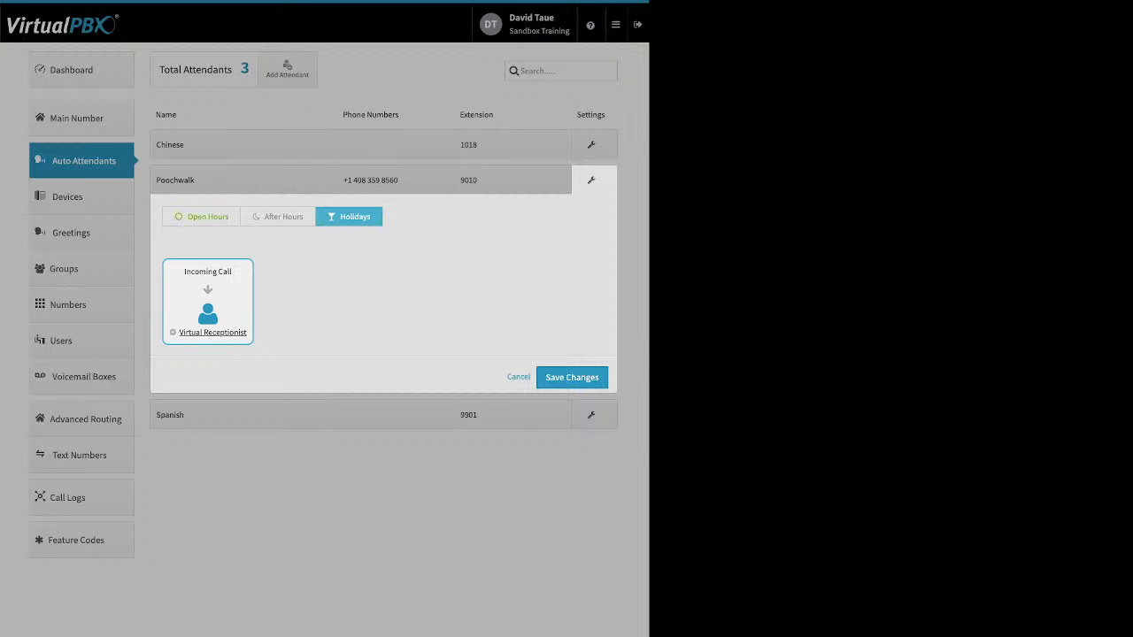
Check the Open Hours virtual receptionist's existing recordings and save its settings
left_click(202, 217)
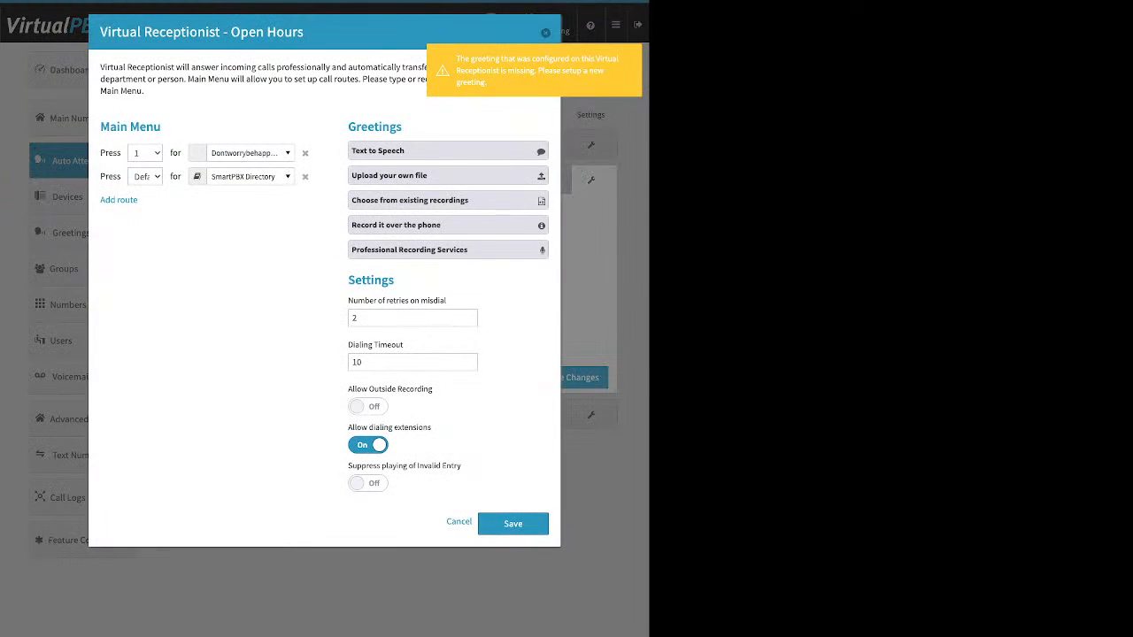
left_click(410, 201)
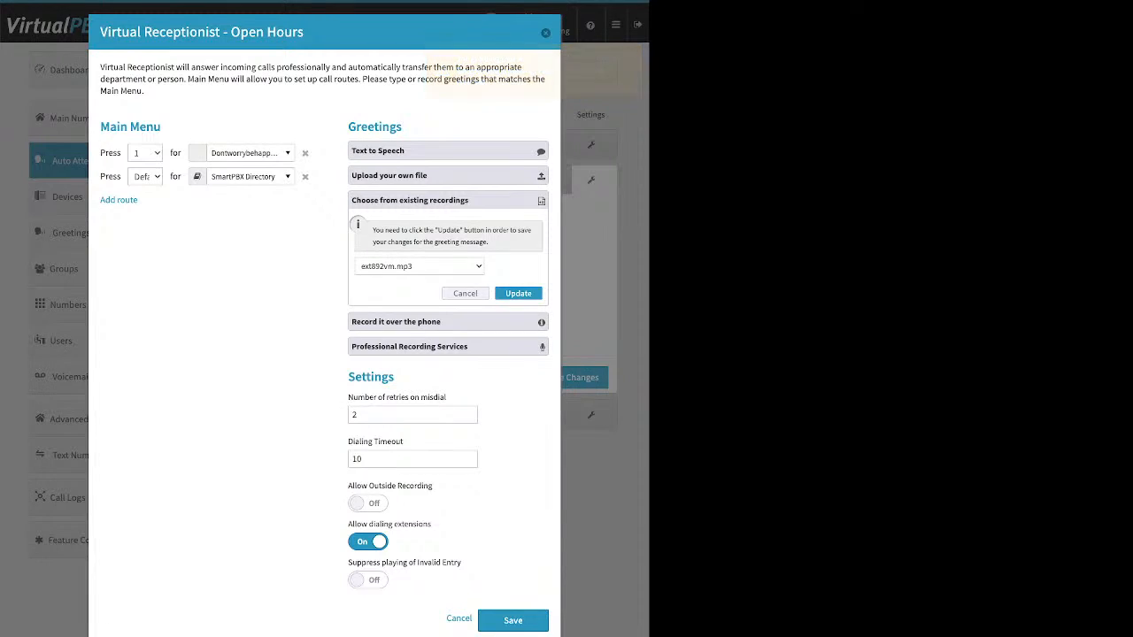
left_click(518, 293)
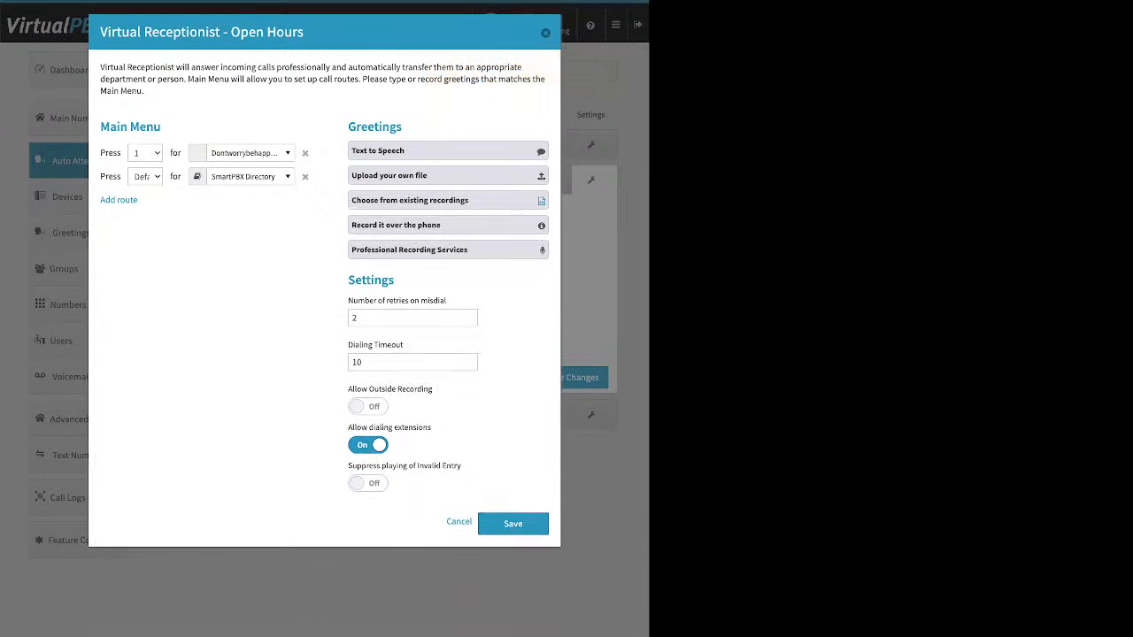
left_click(512, 523)
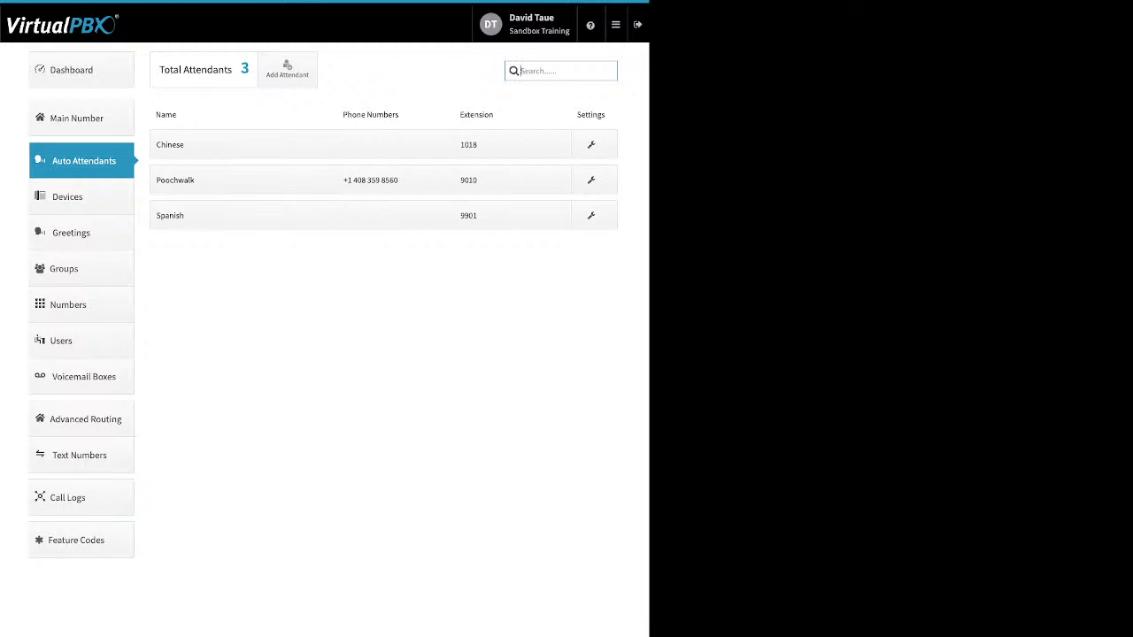
Start adding a new SIP Phone device from the Devices list
left_click(68, 197)
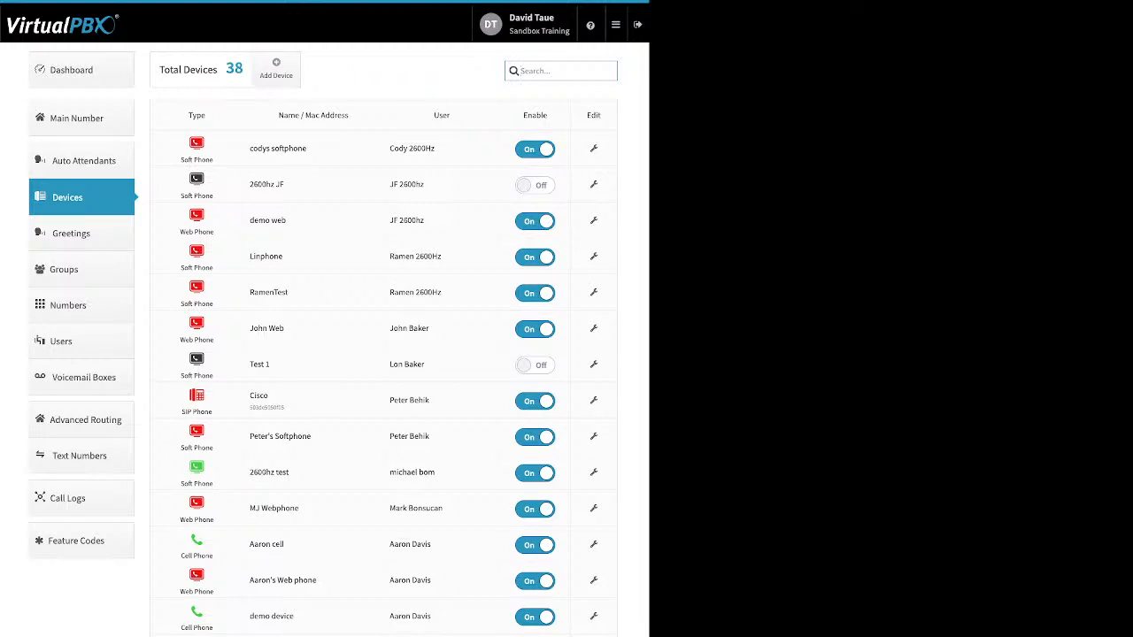
left_click(276, 67)
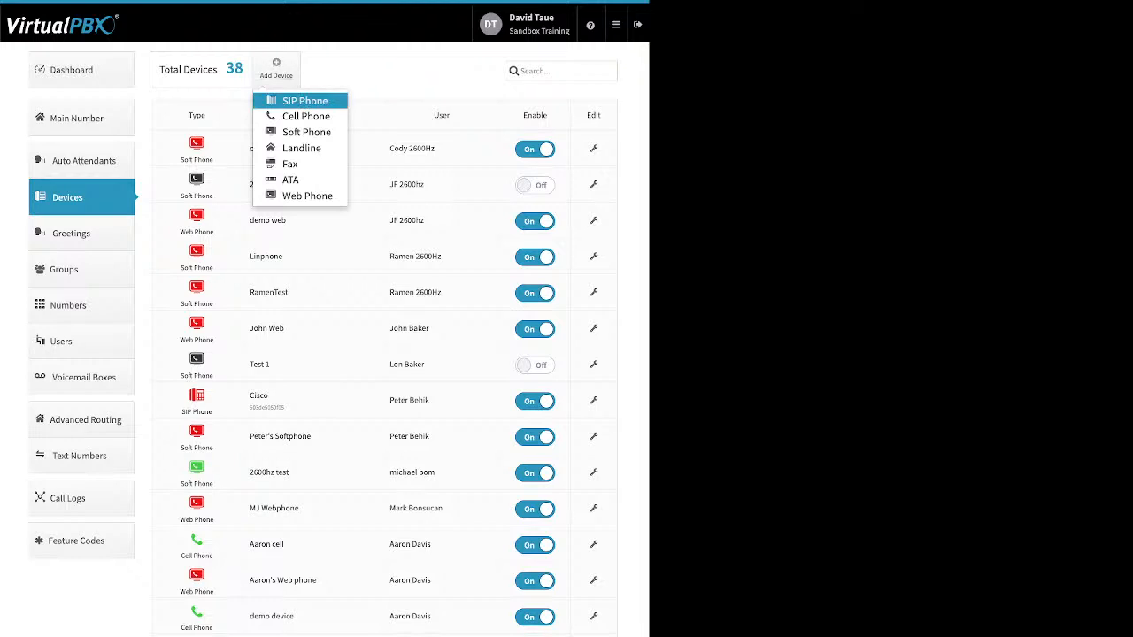
left_click(305, 101)
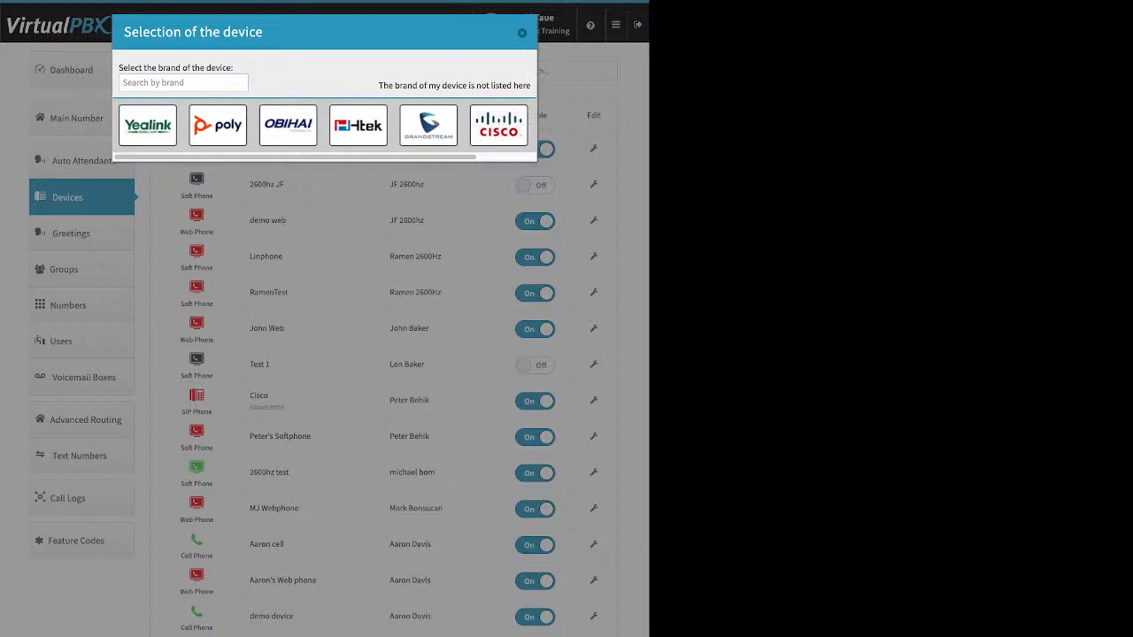
Browse the Yealink, Obihai and Cisco models and choose the Cisco 525g
left_click(148, 125)
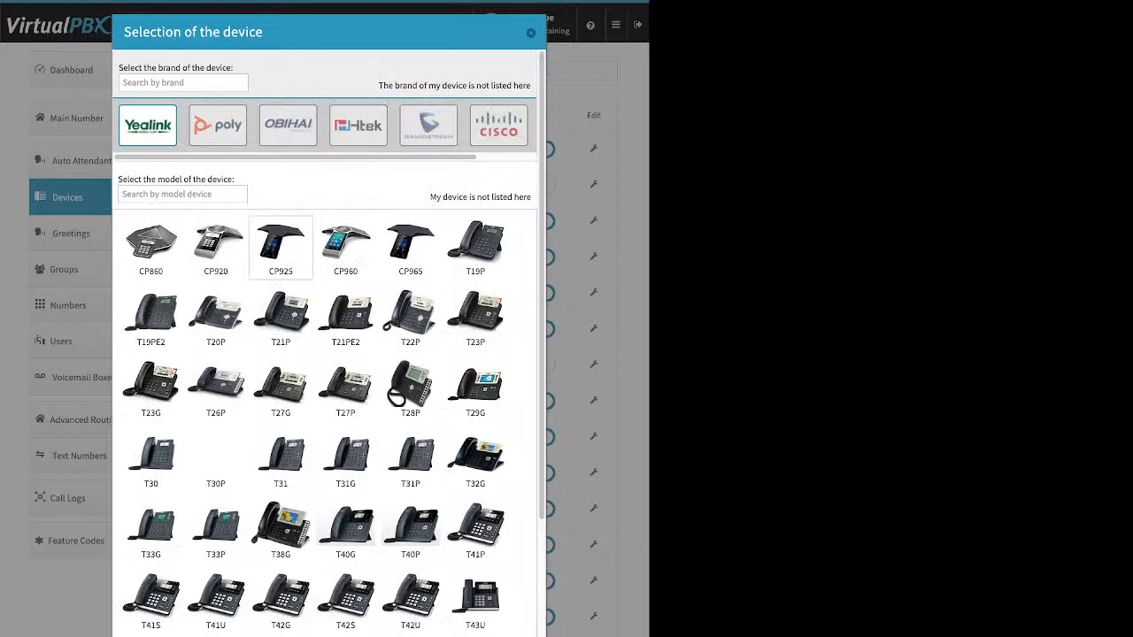
scroll(280, 84, "down", 3)
scroll(280, 354, "up", 3)
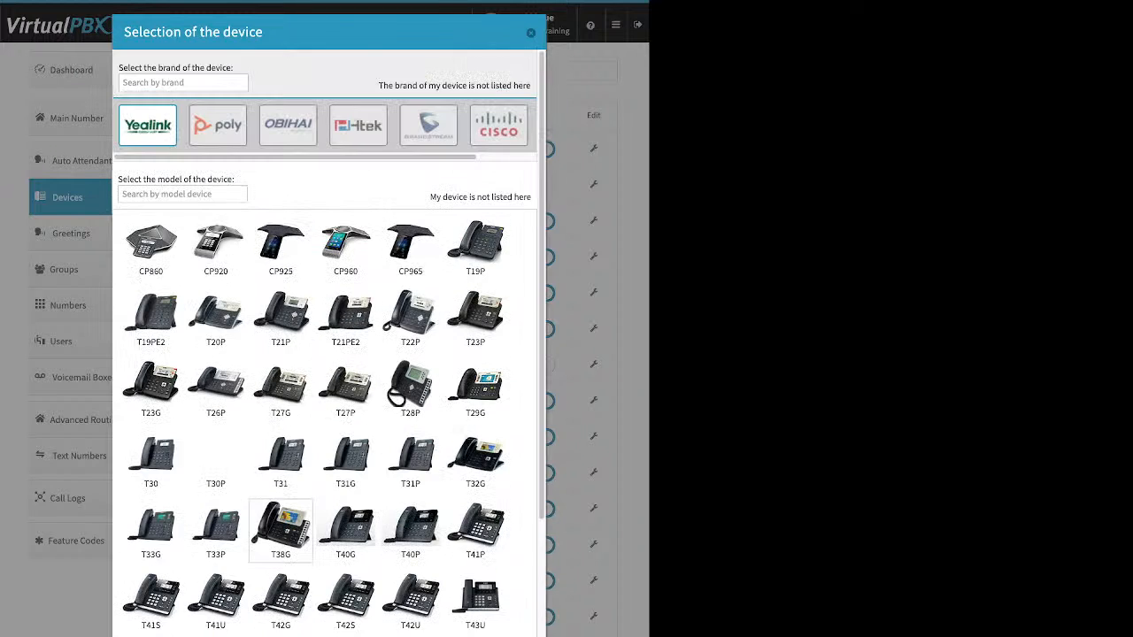
left_click(288, 125)
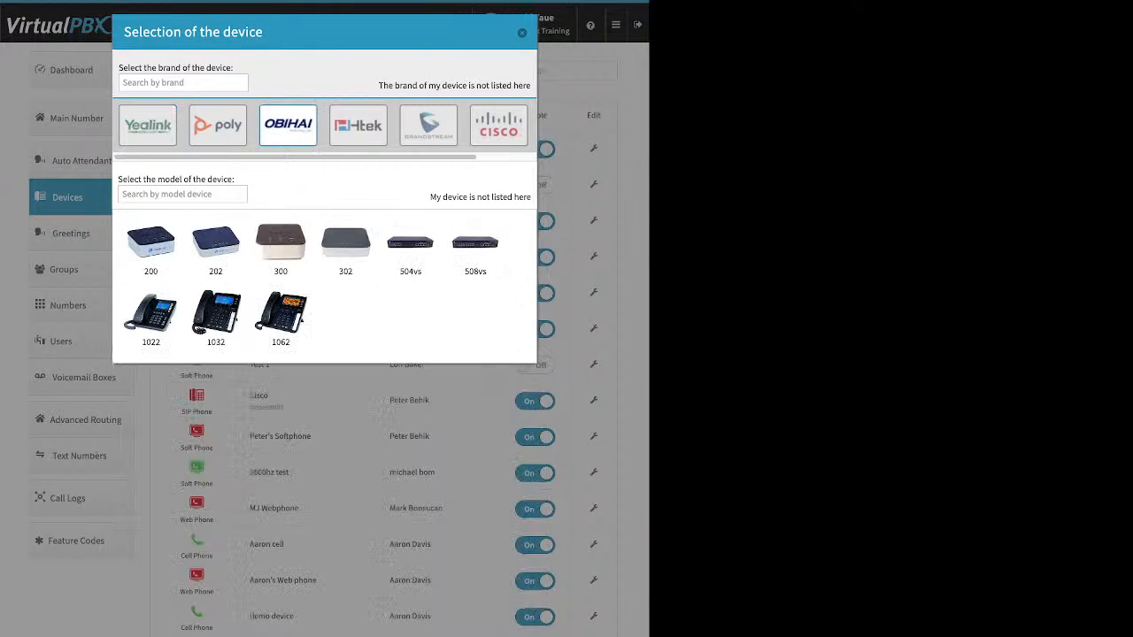
left_click(498, 125)
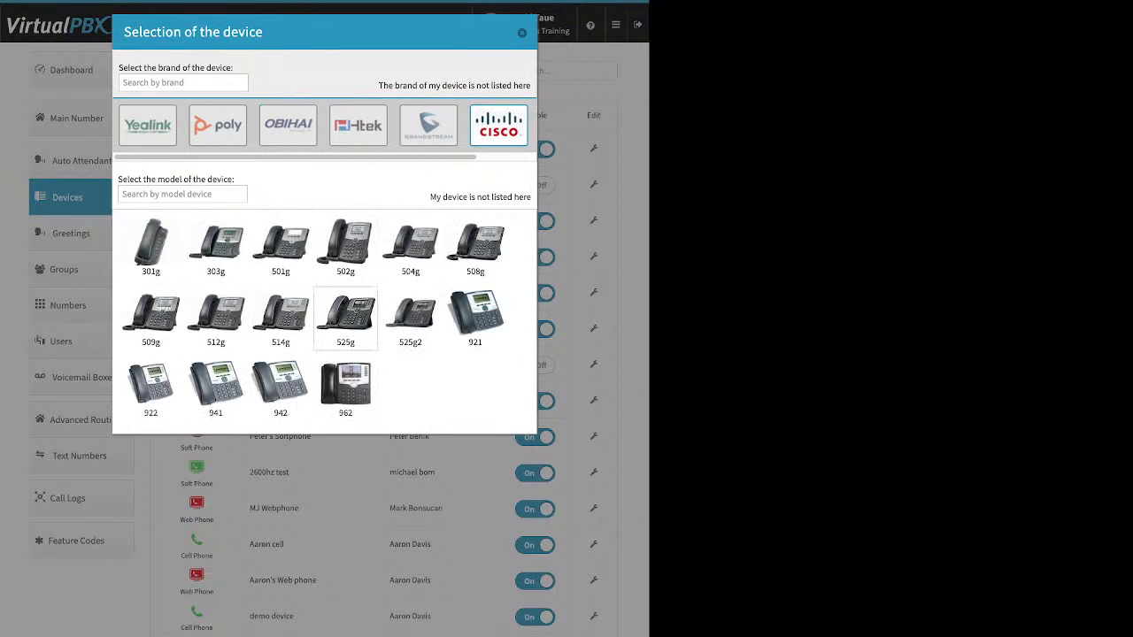
left_click(345, 317)
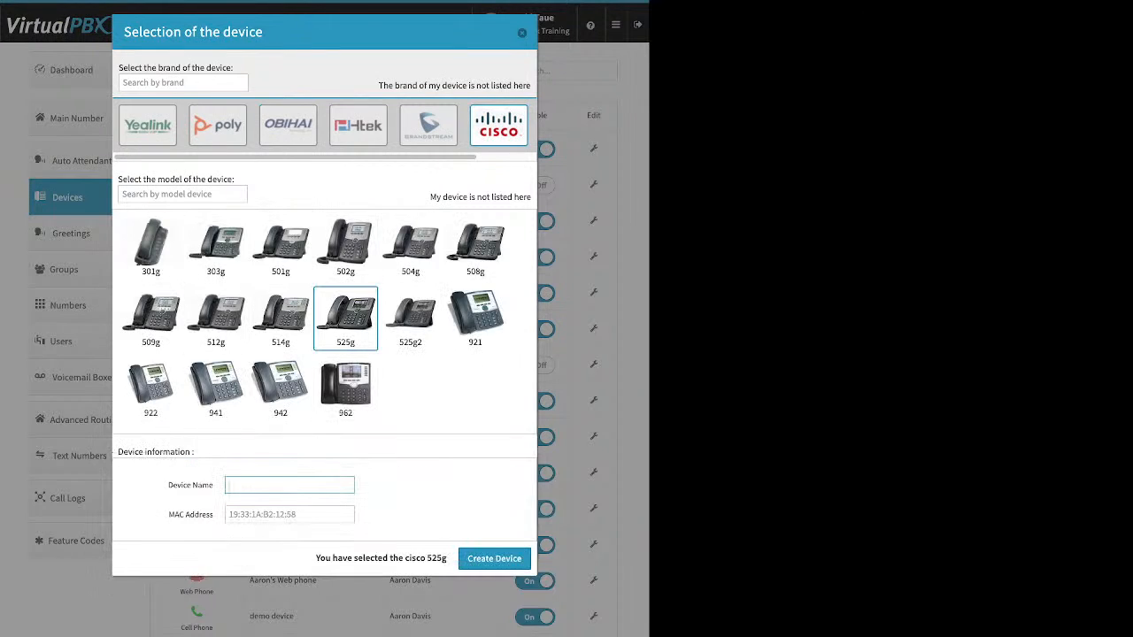
Point out the empty Device Name and MAC Address fields for the new phone
left_click_drag(168, 485, 213, 485)
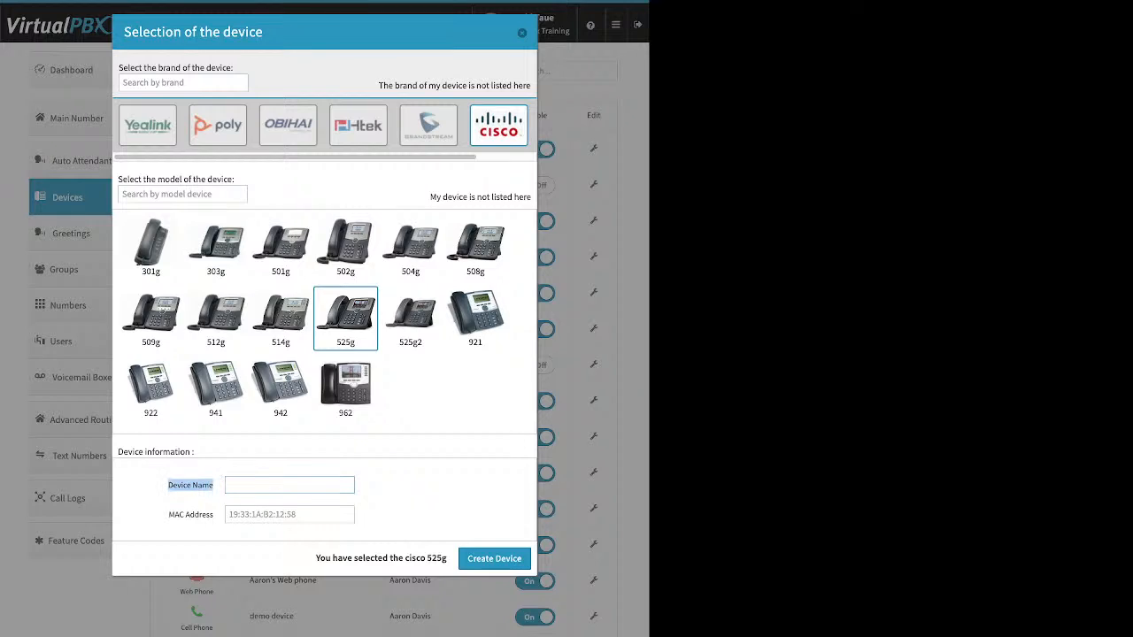
left_click(289, 485)
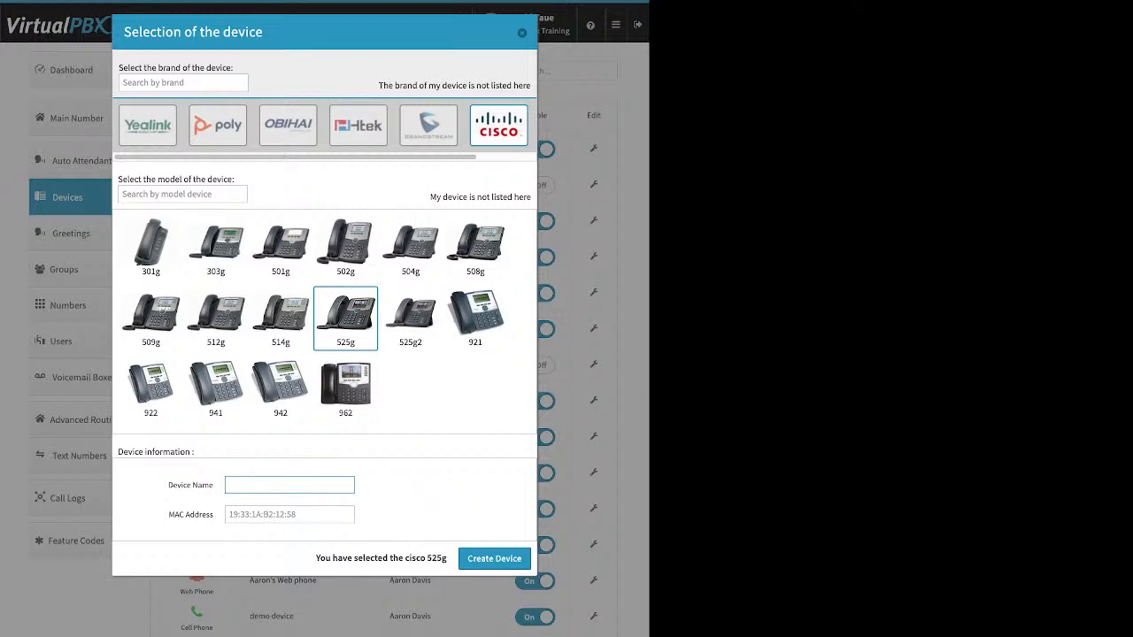
left_click_drag(168, 515, 213, 515)
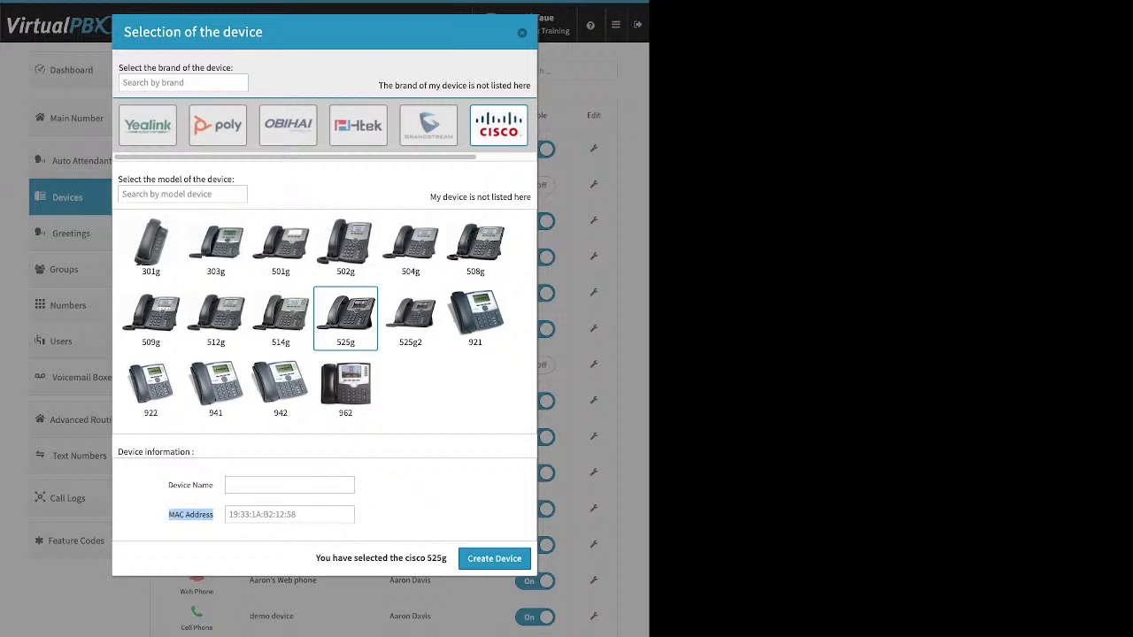
left_click(170, 515)
Discard the new device, view the existing Cisco phone's Miscellaneous settings, and close its editor
left_click(522, 33)
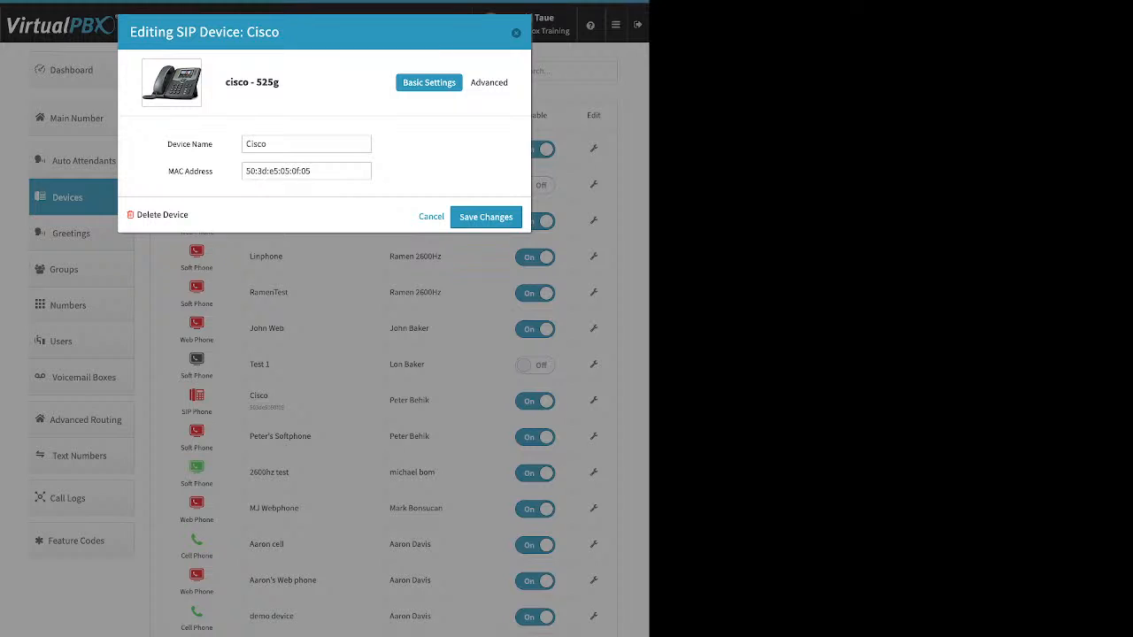
left_click(491, 82)
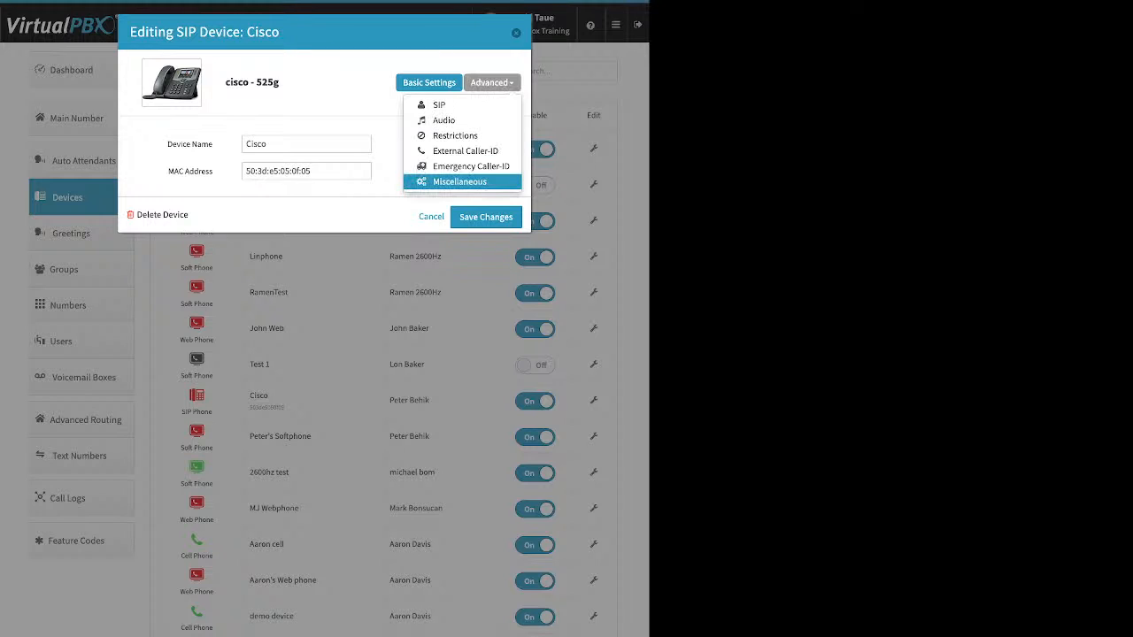
left_click(460, 181)
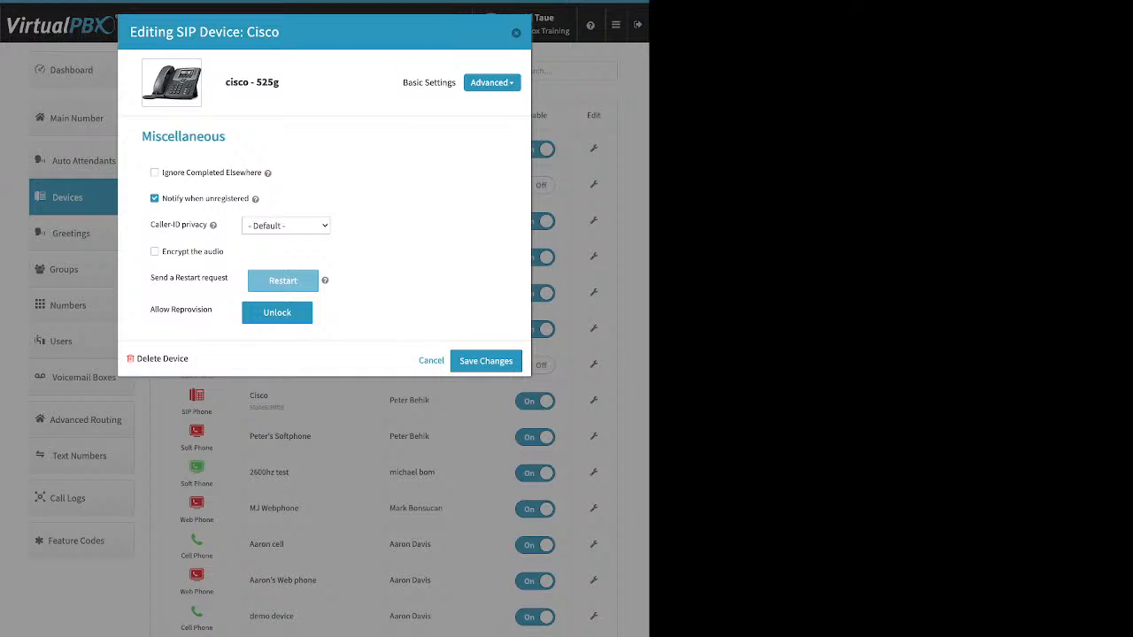
left_click(516, 33)
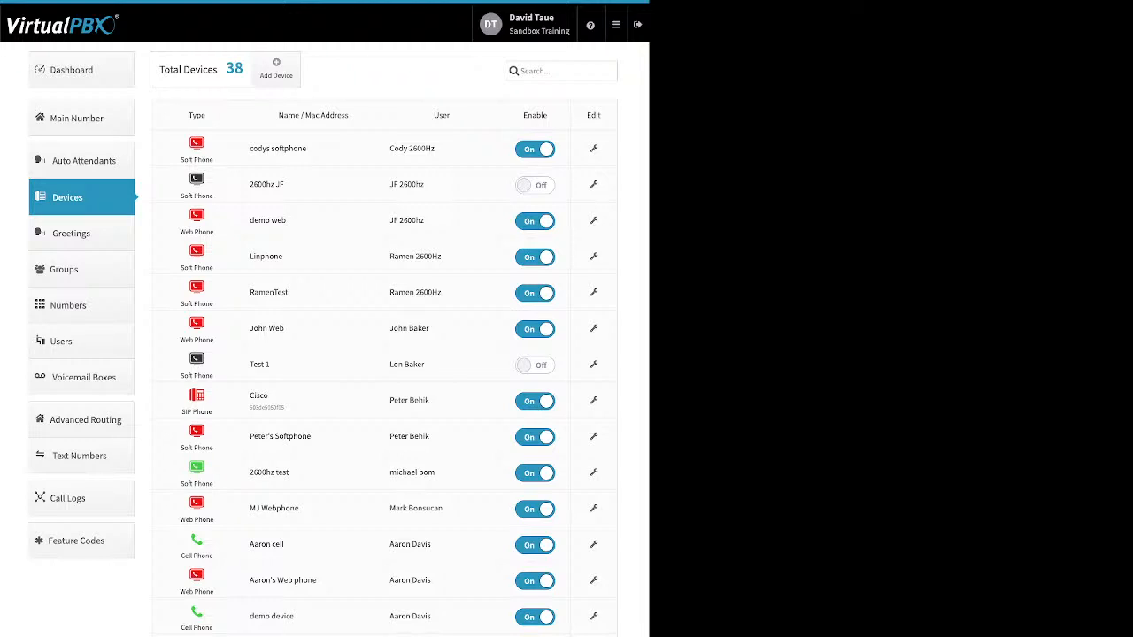
left_click(275, 68)
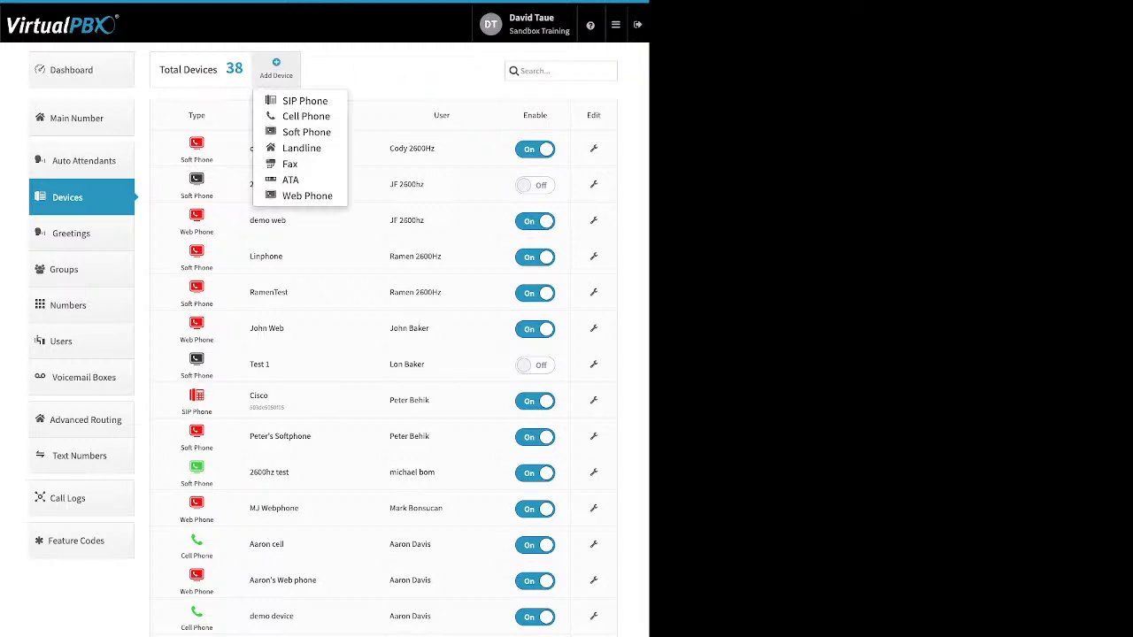
left_click(305, 116)
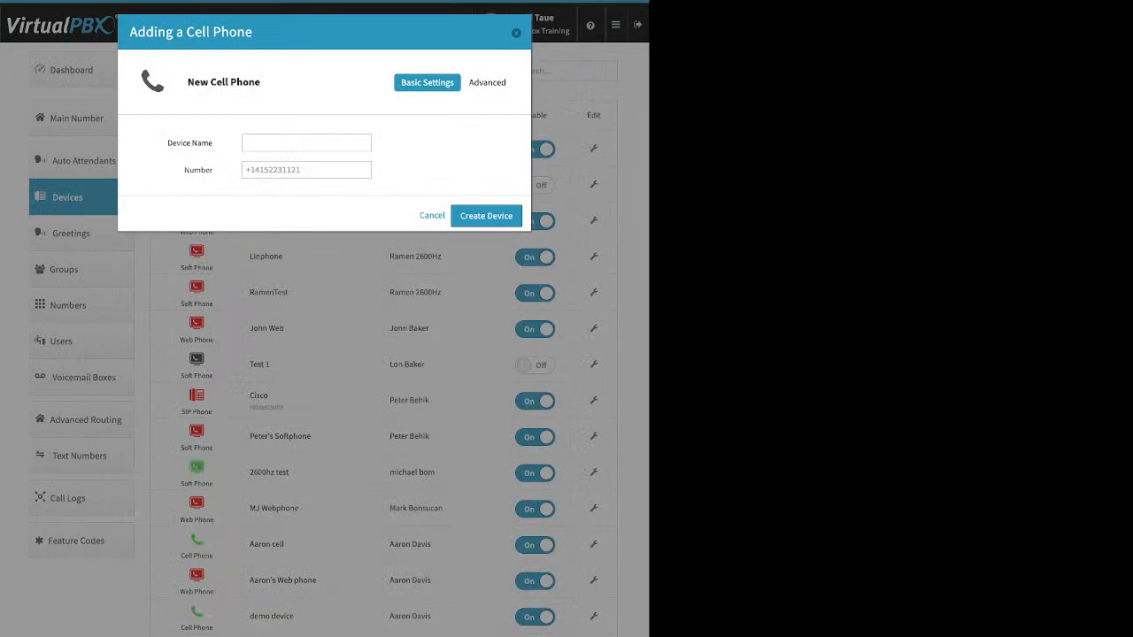
left_click(306, 143)
left_click_drag(168, 143, 213, 143)
left_click(182, 170)
double_click(198, 170)
left_click(306, 170)
left_click(516, 33)
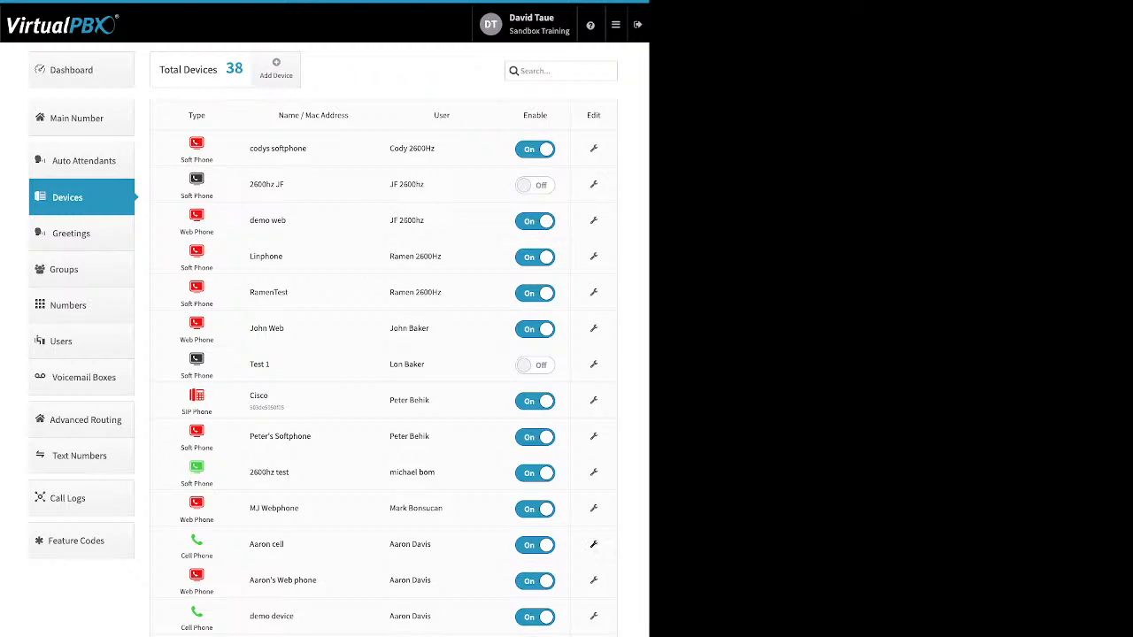
Show the Advanced > Options settings of the first Cell Phone device
left_click(594, 545)
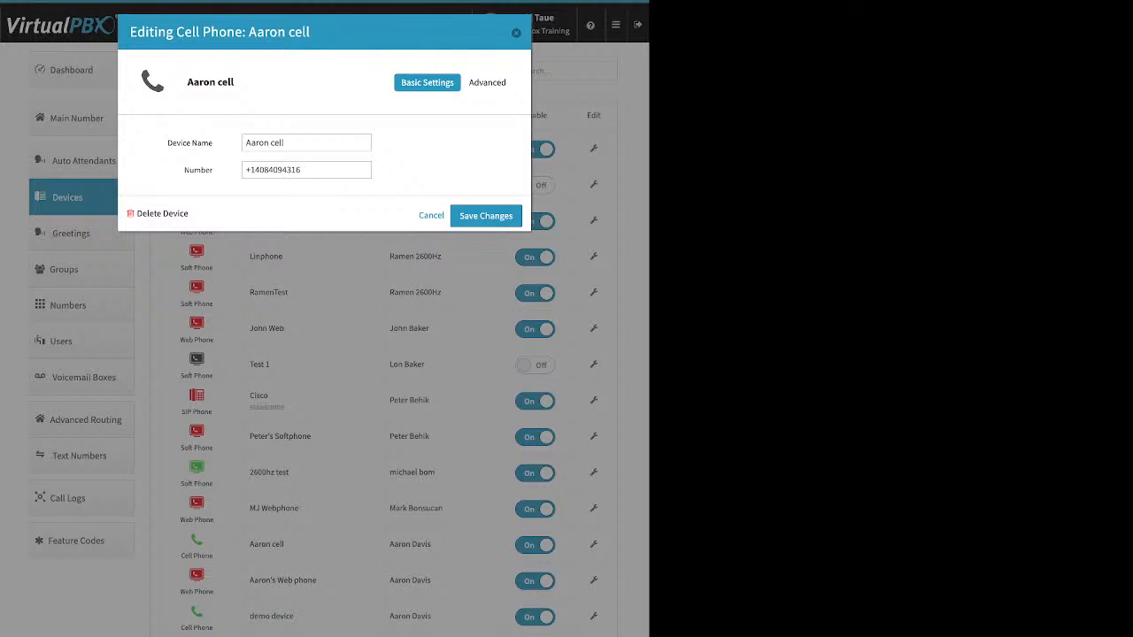
left_click(489, 83)
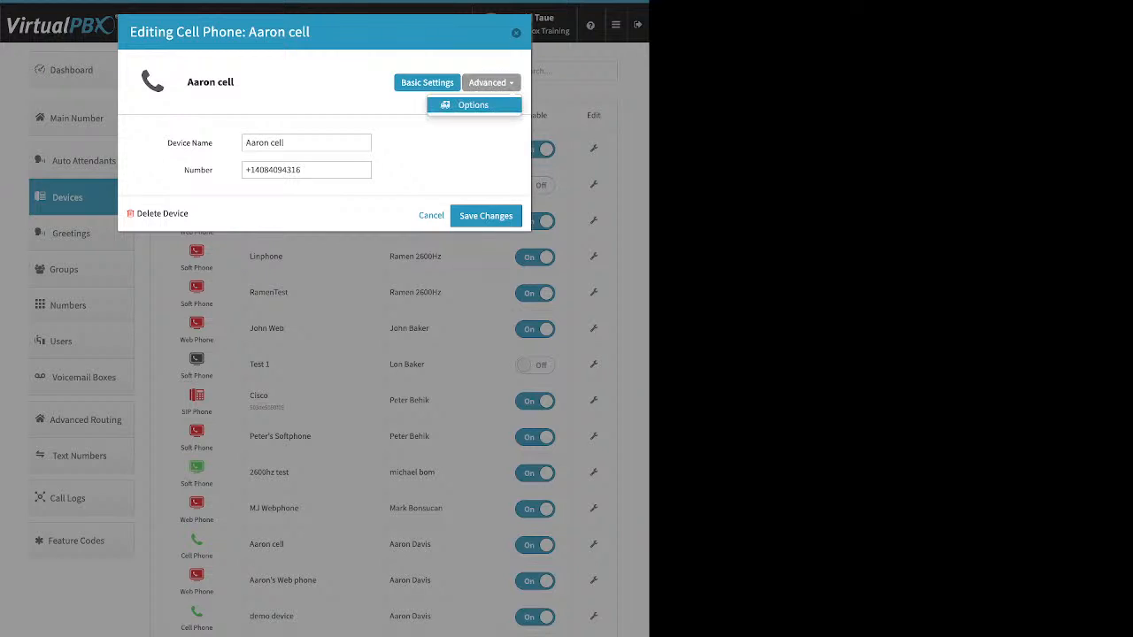
left_click(490, 104)
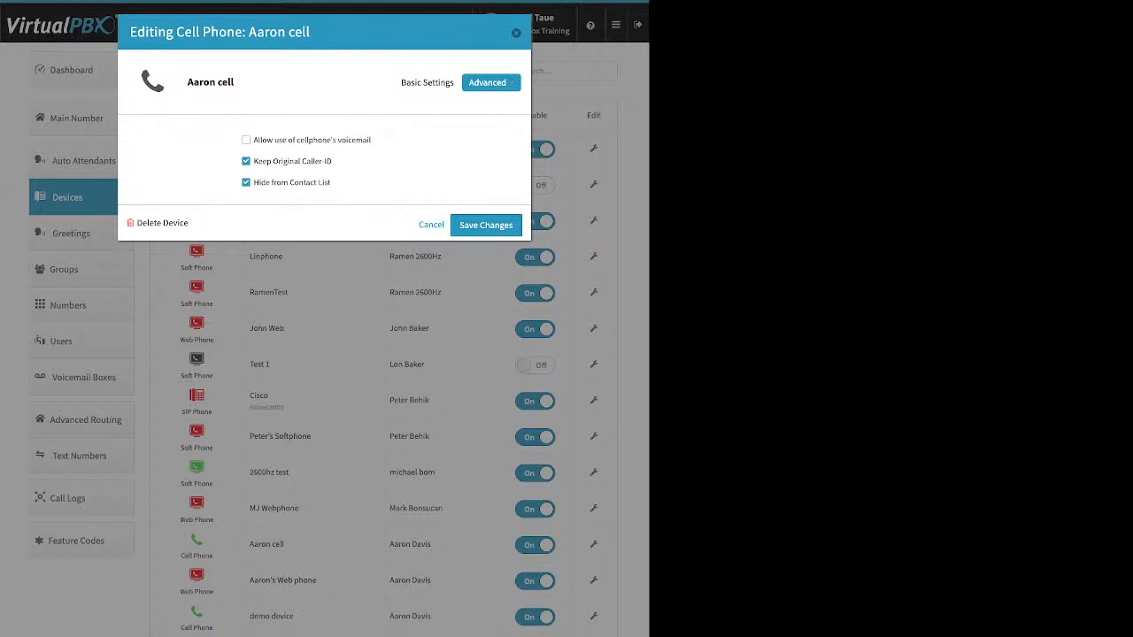
Untick Keep Original Caller-ID on the cell phone, leaving cellphone voicemail disabled
left_click_drag(371, 140, 253, 139)
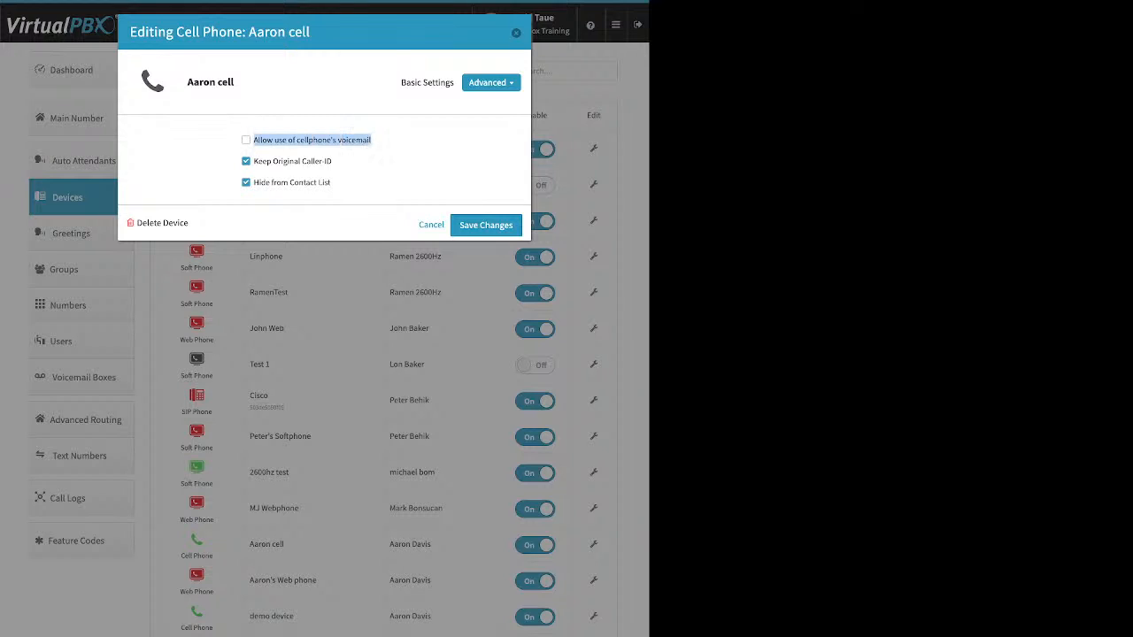
left_click(246, 140)
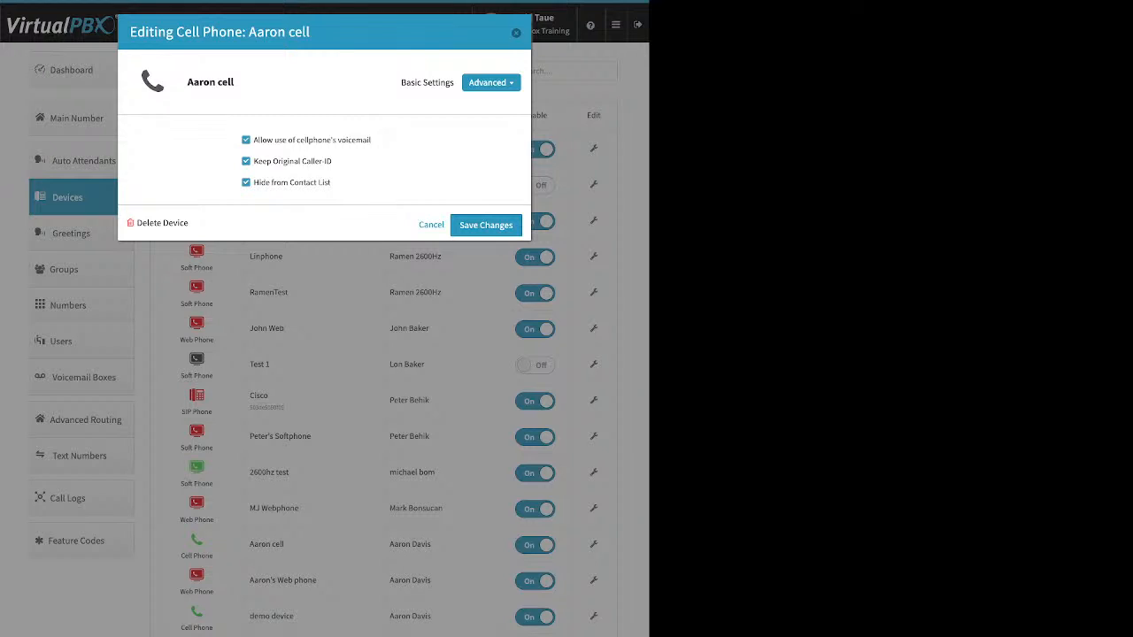
left_click_drag(333, 162, 253, 161)
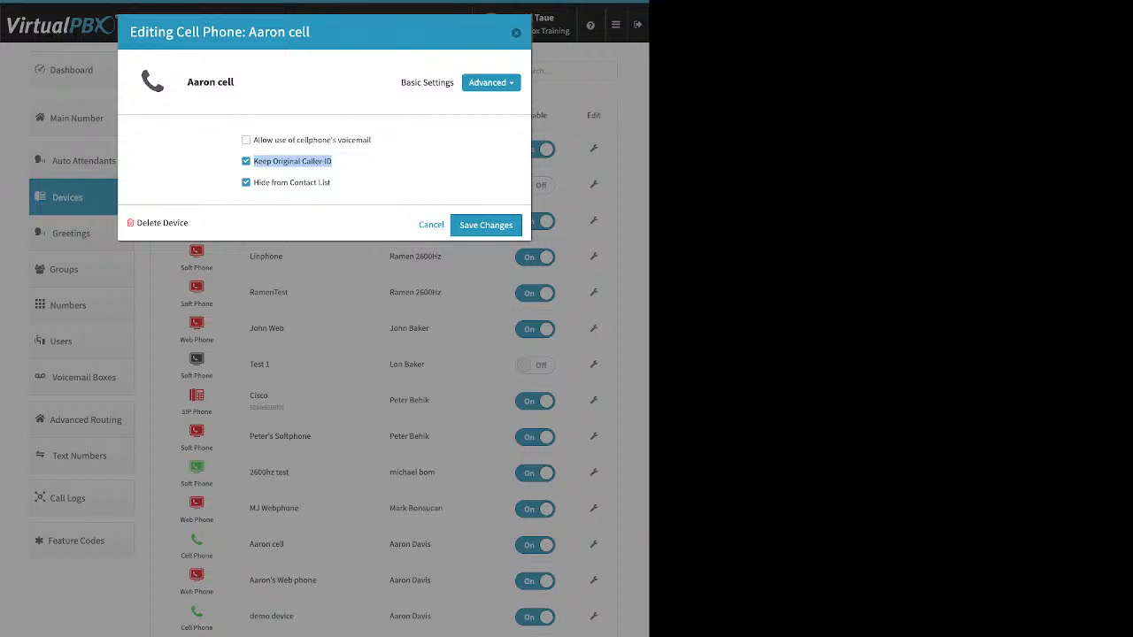
left_click(382, 165)
left_click(246, 161)
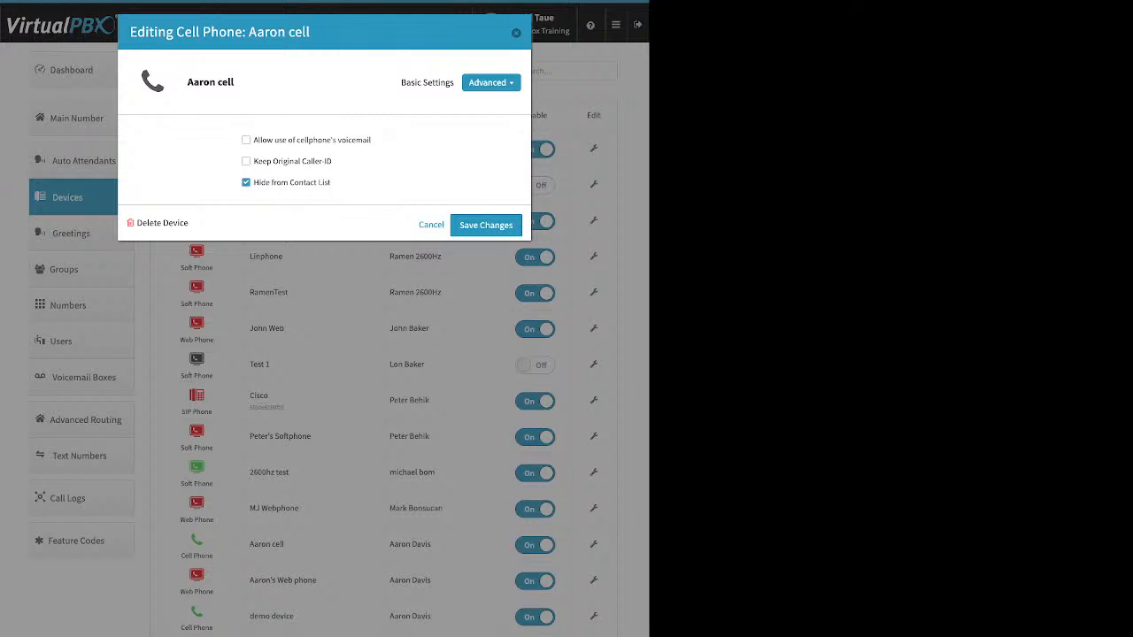
left_click(516, 33)
left_click(75, 70)
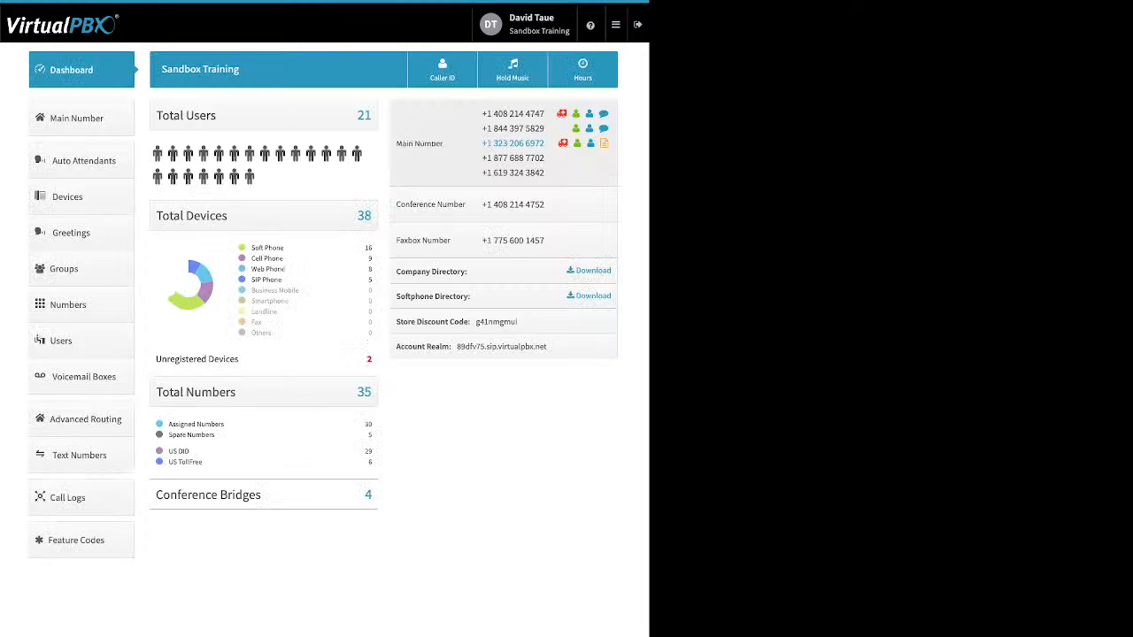
Check the Company Caller ID number in its dialog, then return to the Devices list
left_click(443, 69)
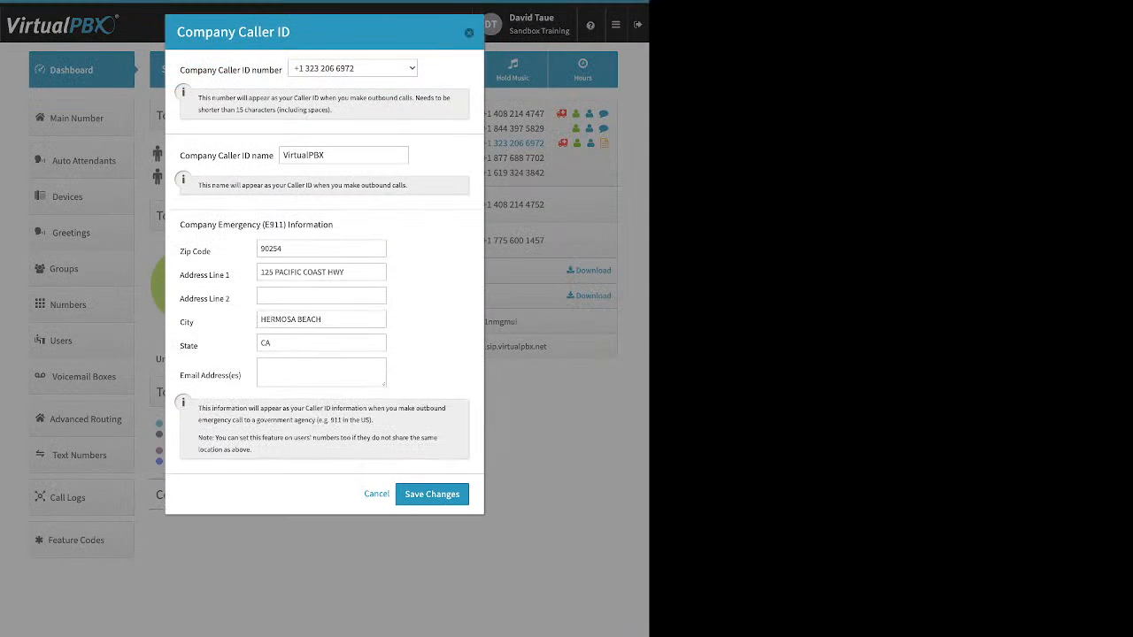
left_click_drag(181, 70, 279, 70)
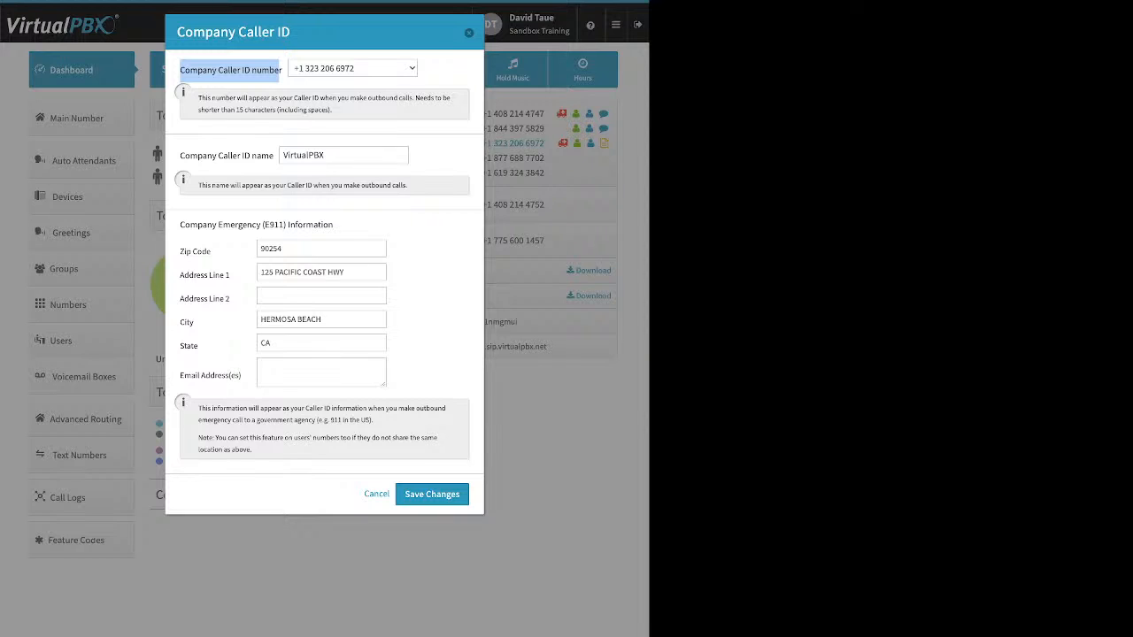
left_click(470, 32)
left_click(80, 197)
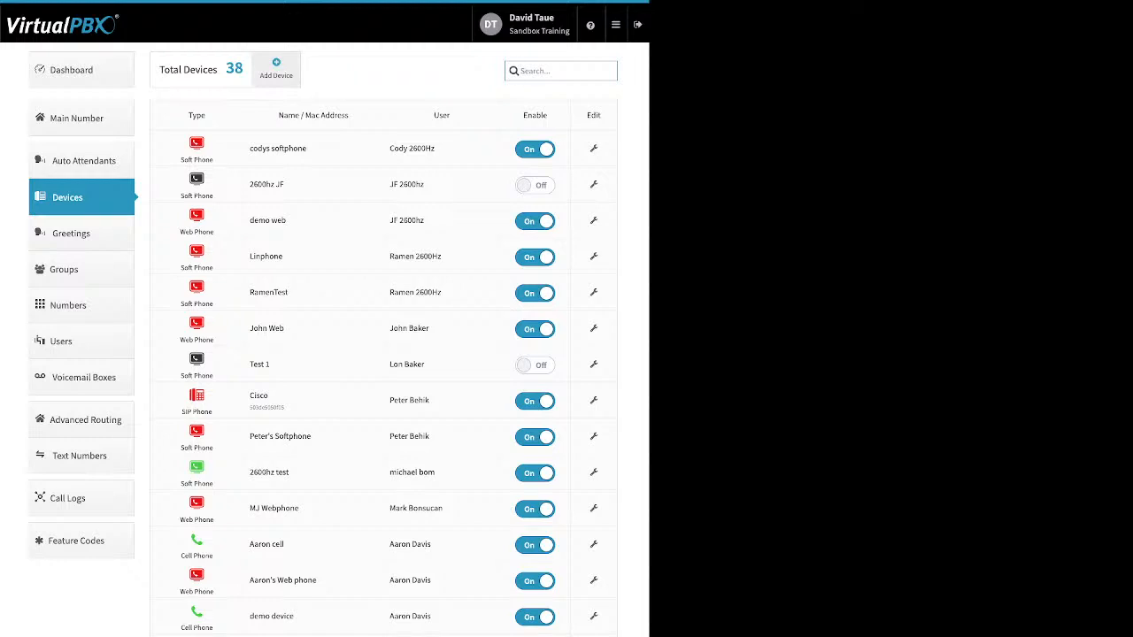
Start adding a Soft Phone device and dismiss the 911 warning
left_click(276, 69)
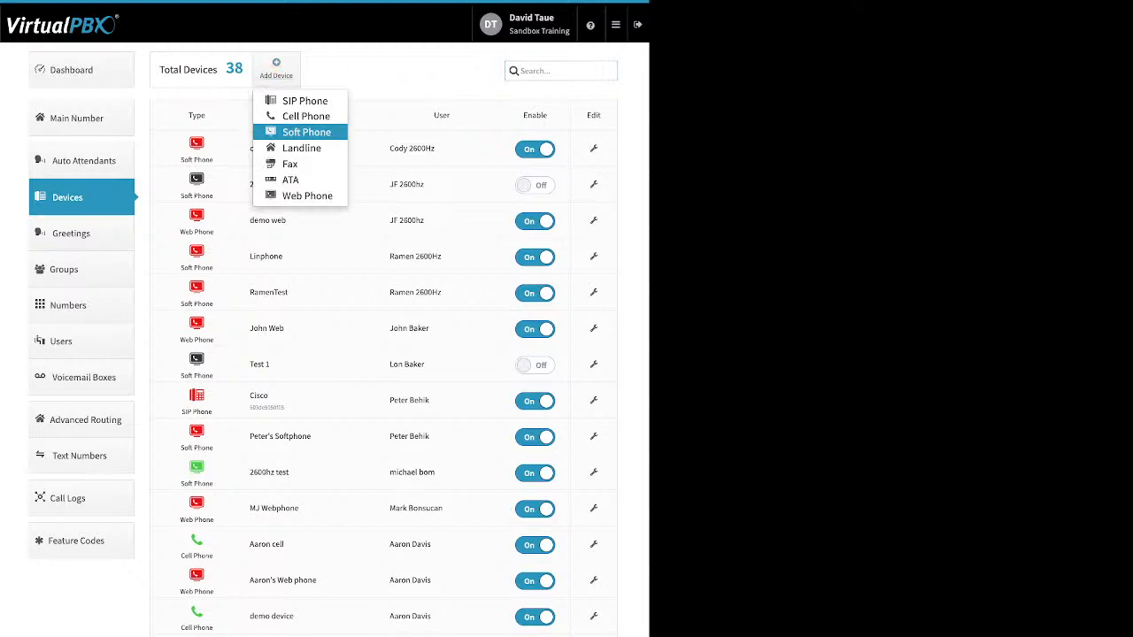
left_click(305, 132)
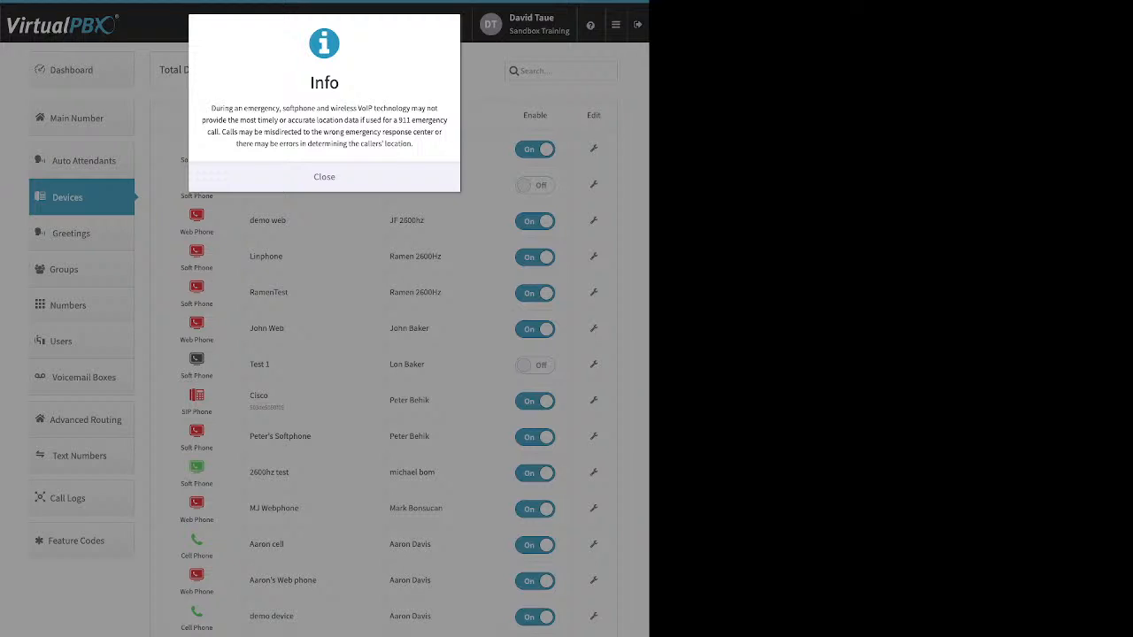
left_click(324, 177)
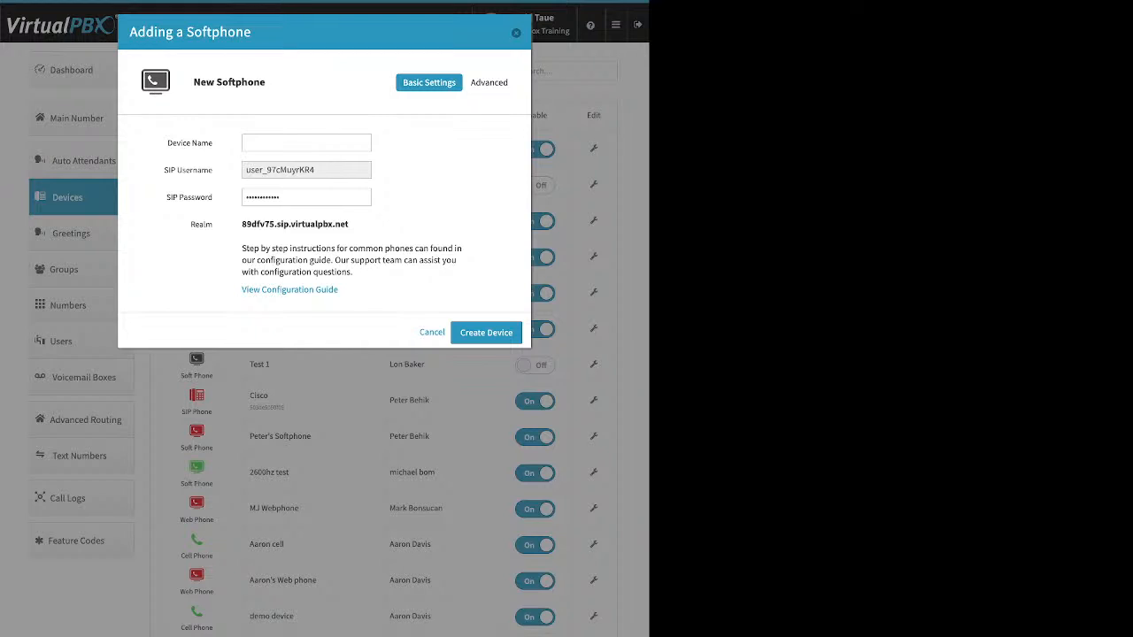
Review the device name, SIP username, password and realm, then cancel the softphone
left_click(306, 143)
key("Tab")
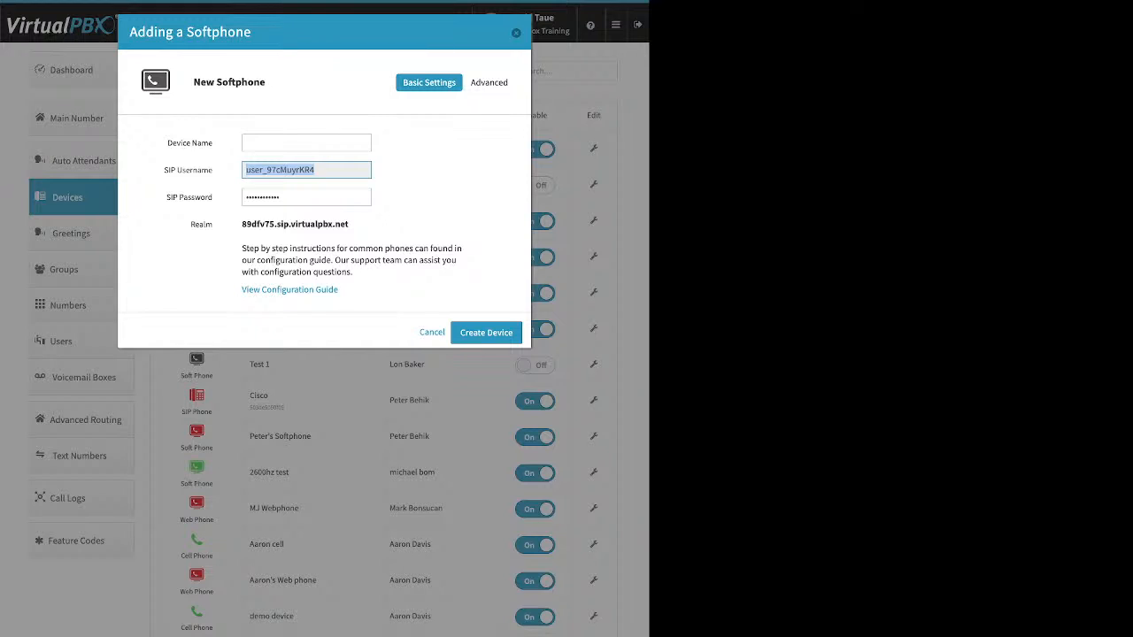
key("Tab")
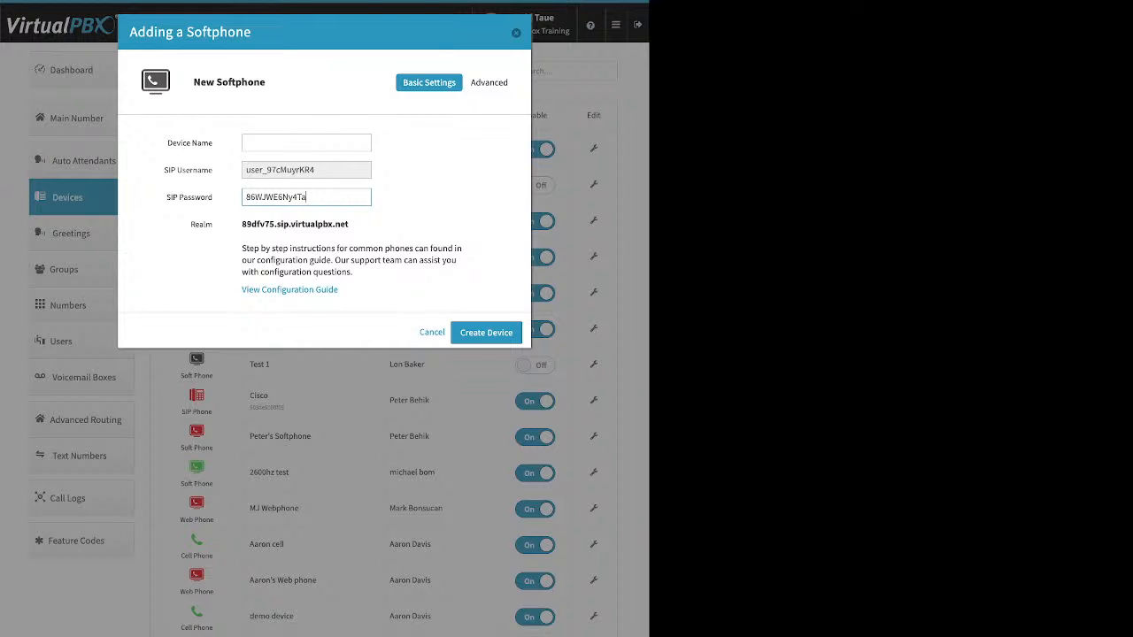
key("ctrl+a")
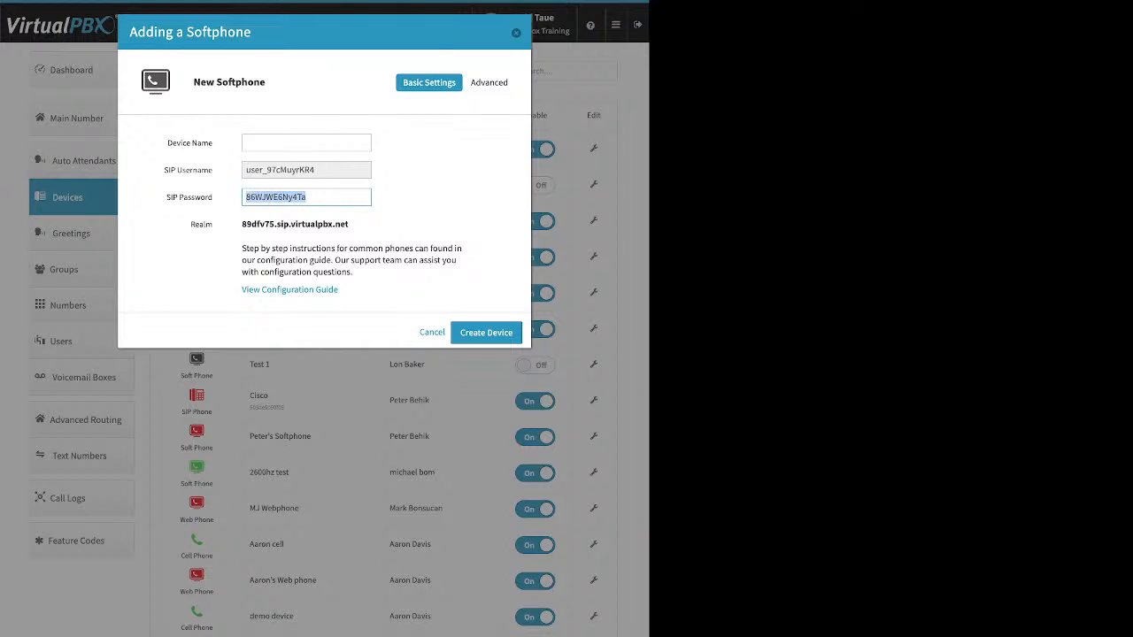
left_click(351, 224)
left_click_drag(350, 224, 241, 225)
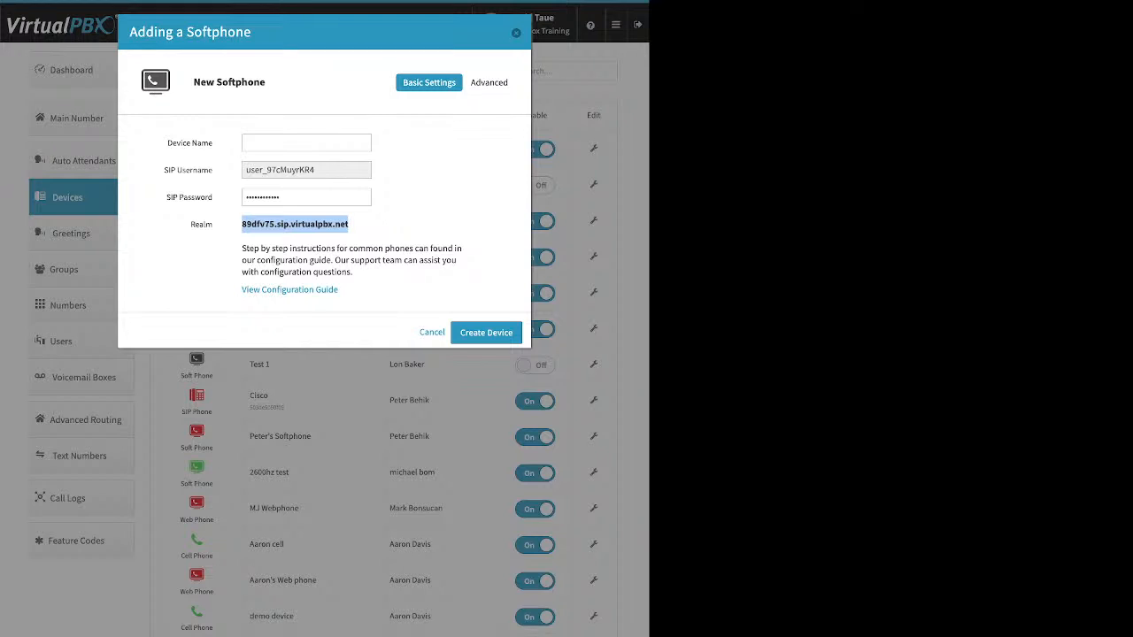
left_click(516, 33)
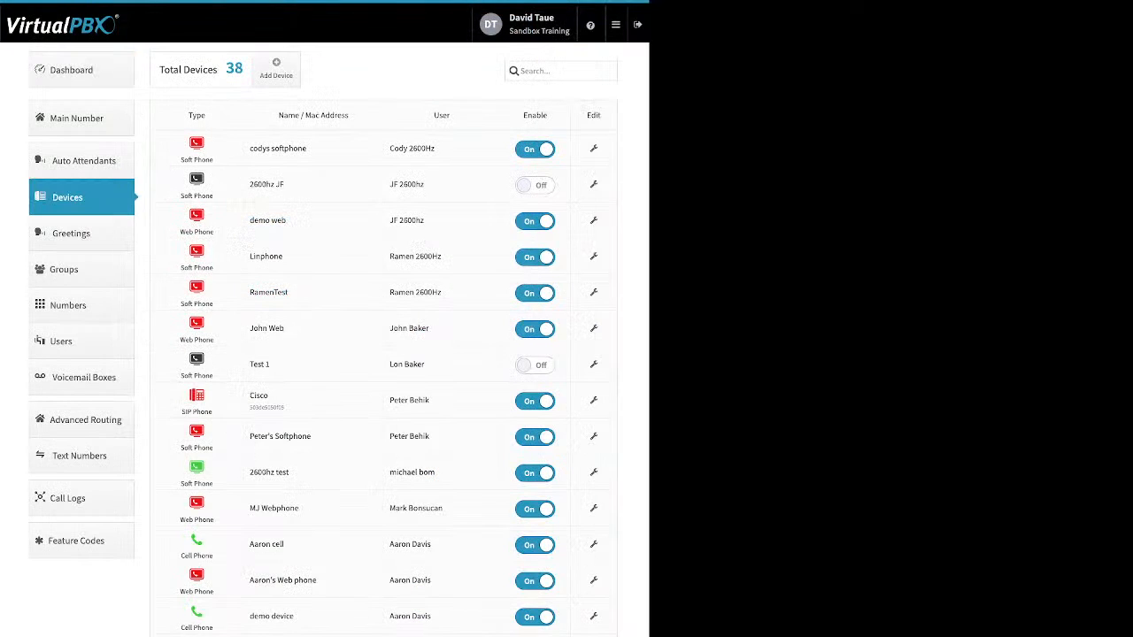
left_click(276, 69)
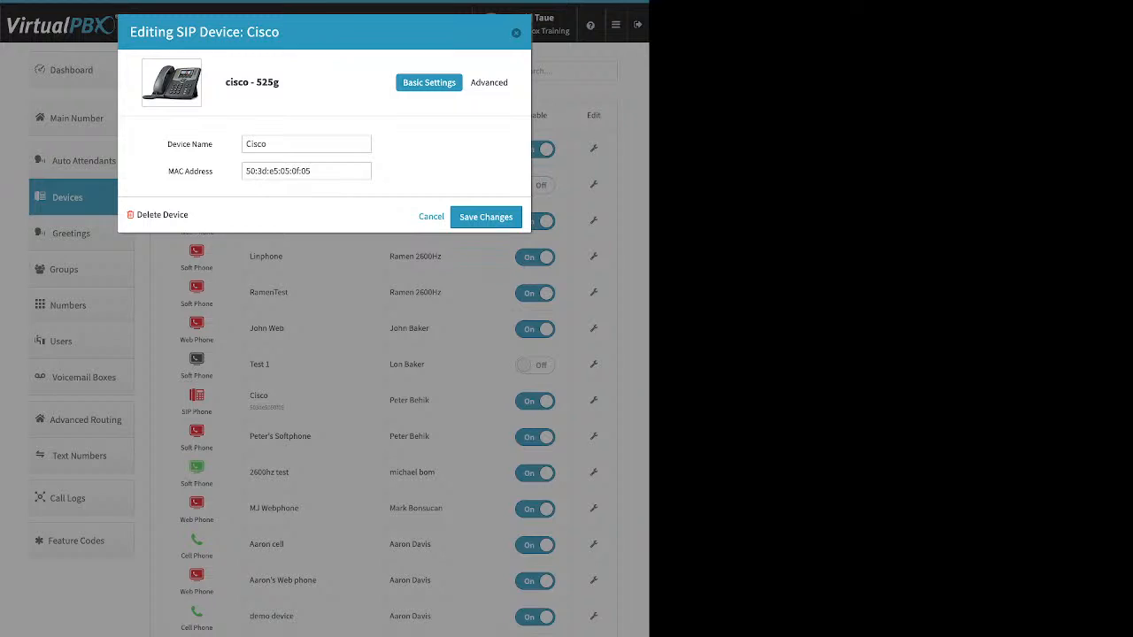
left_click(491, 82)
left_click(446, 121)
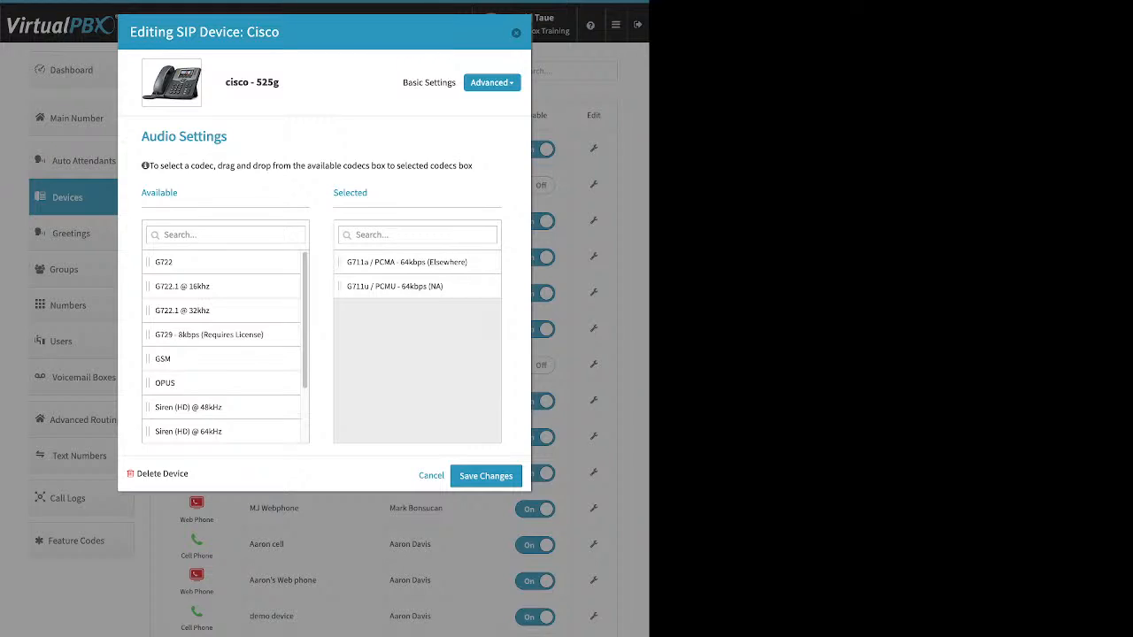
key("Escape")
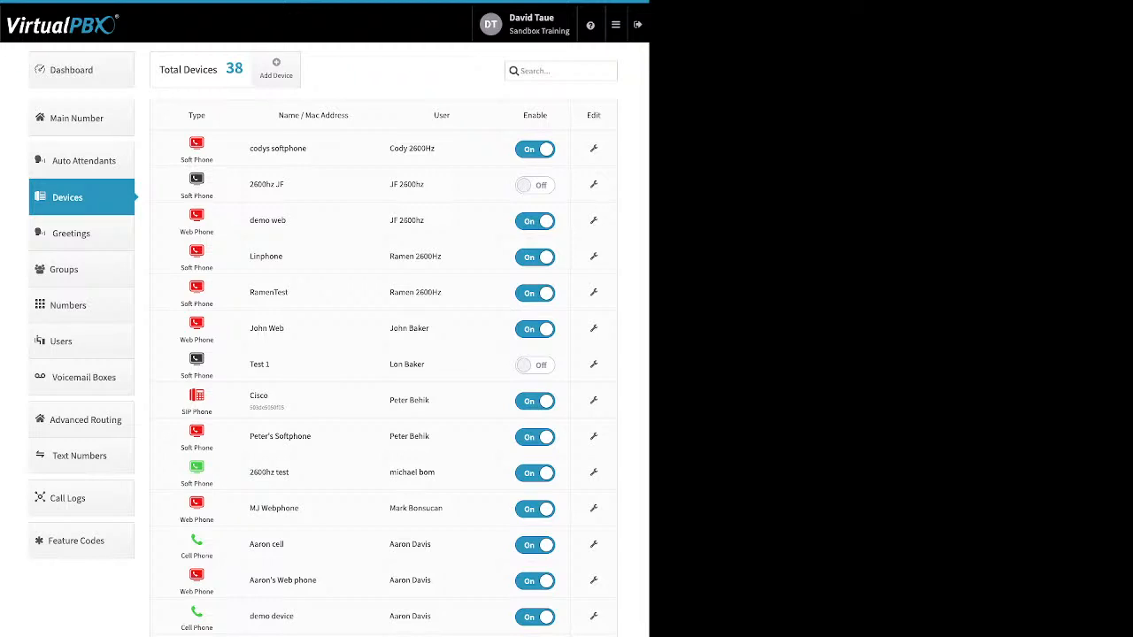
left_click(594, 401)
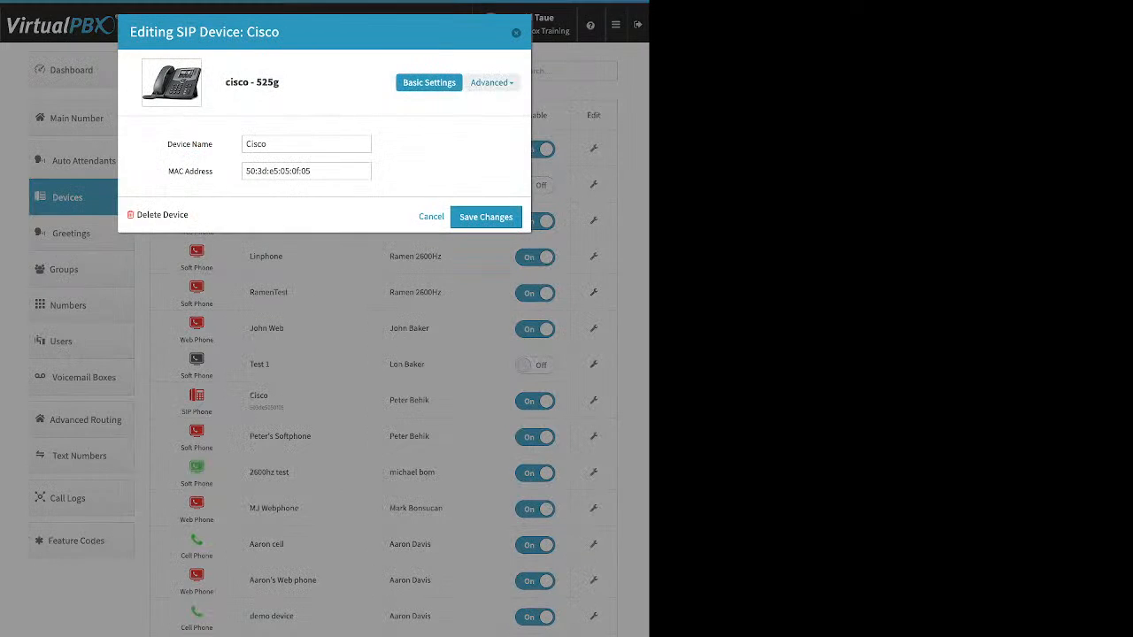
left_click(492, 83)
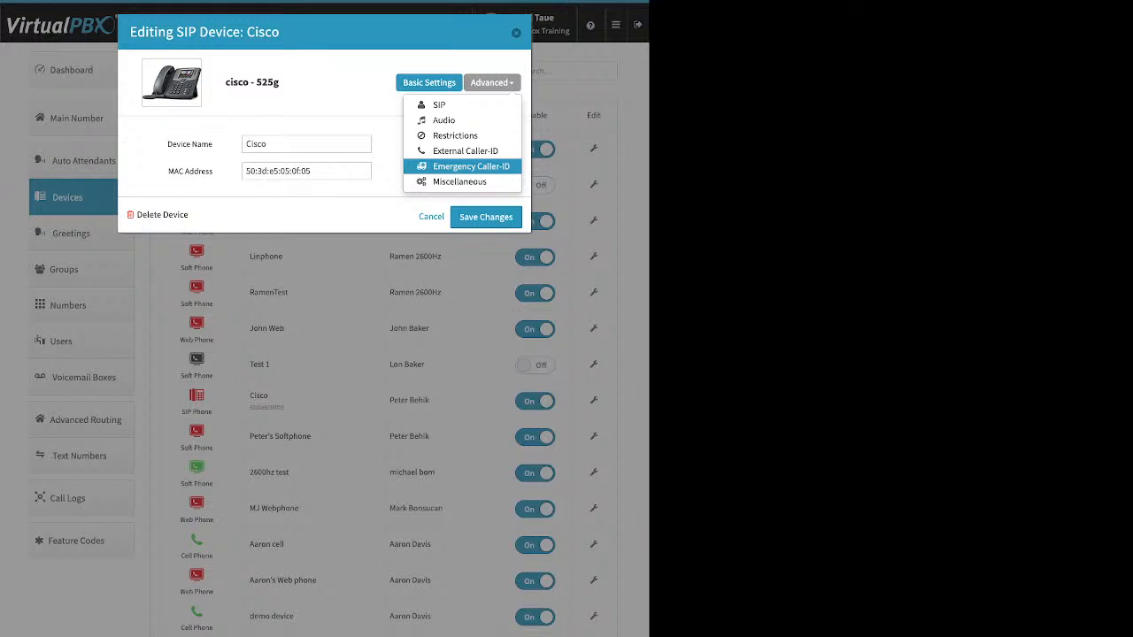
left_click(471, 167)
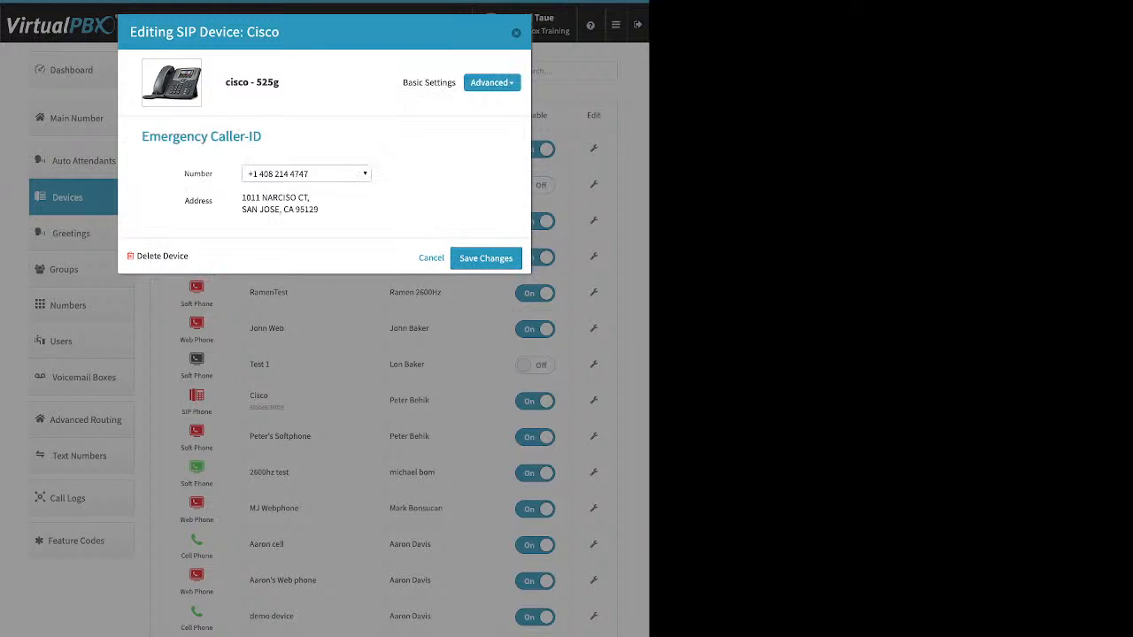
left_click(364, 174)
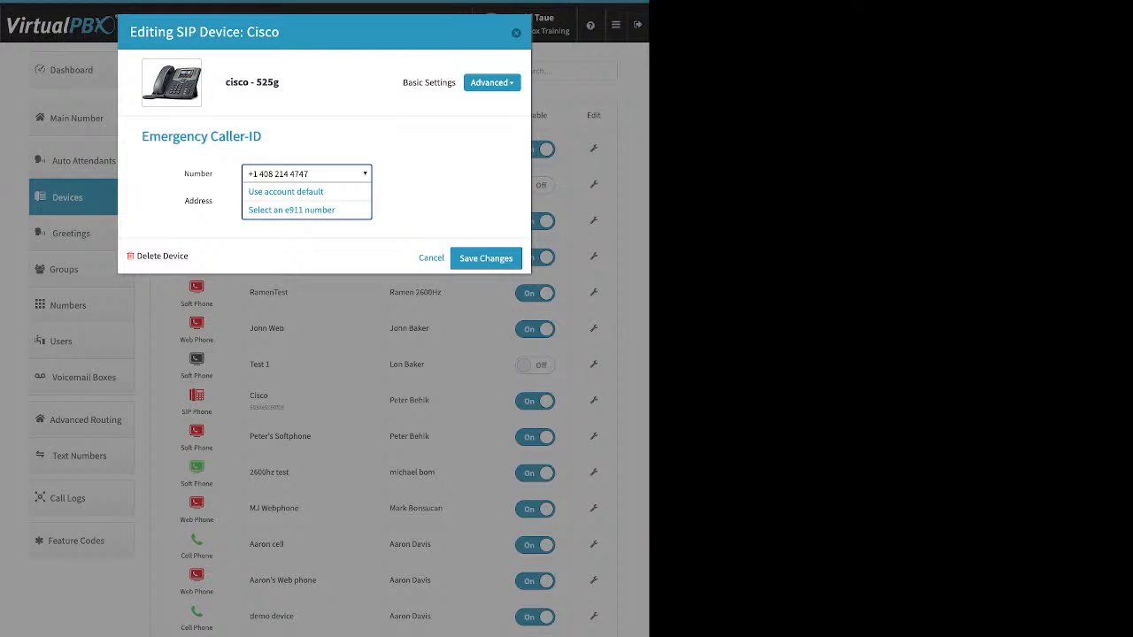
left_click(364, 173)
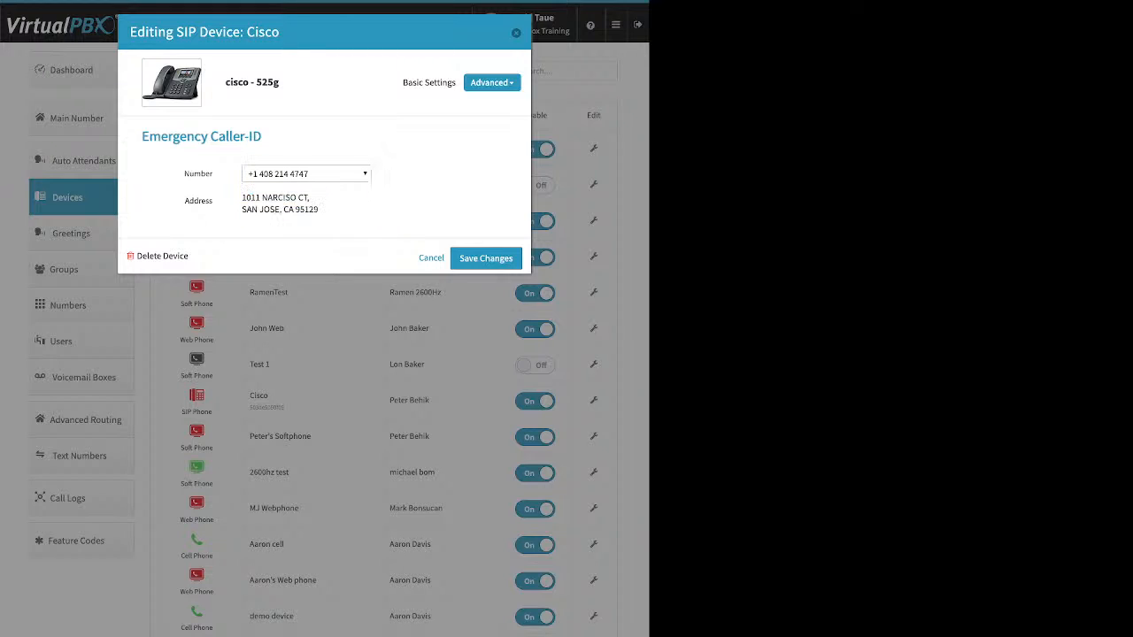
left_click(517, 33)
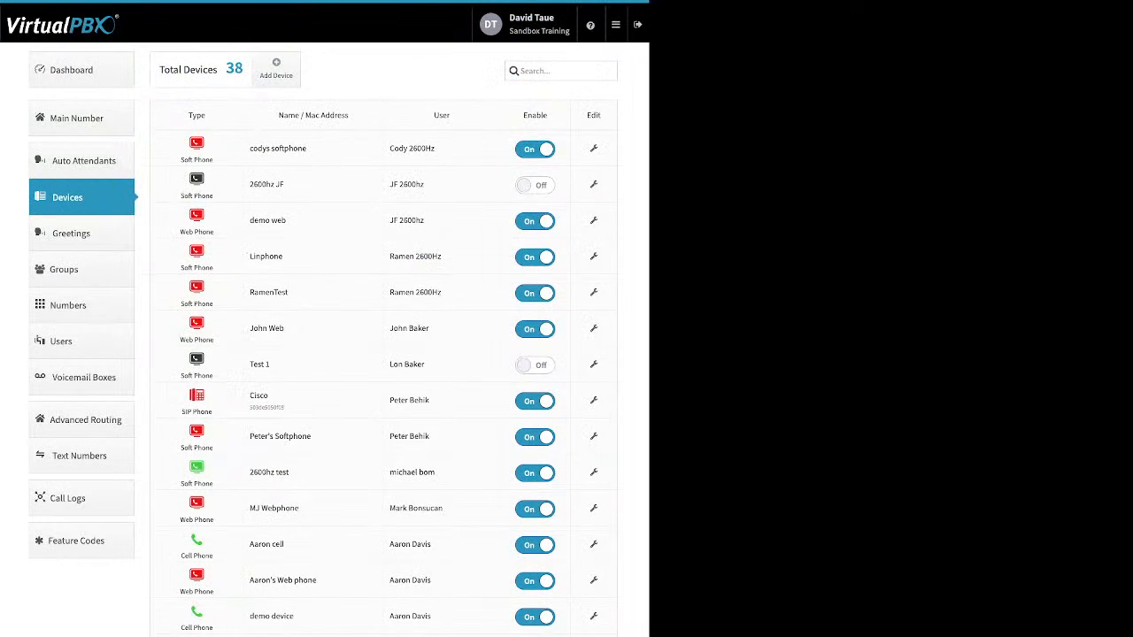
left_click(71, 233)
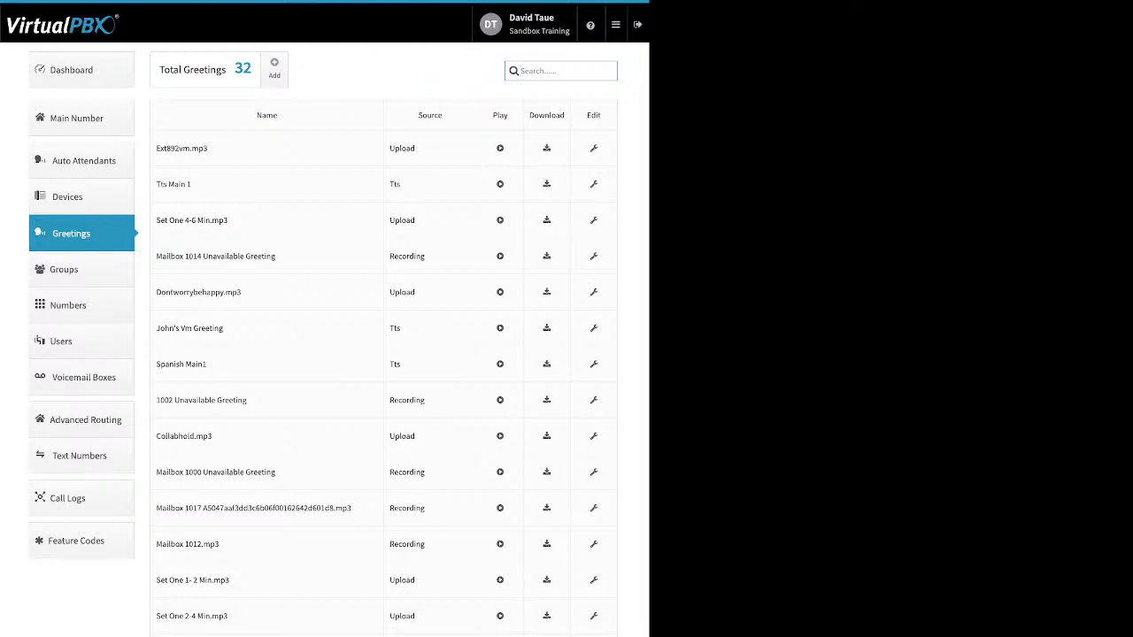
Highlight the Upload, Tts and Recording values in the greetings' Source column
left_click_drag(417, 149, 390, 149)
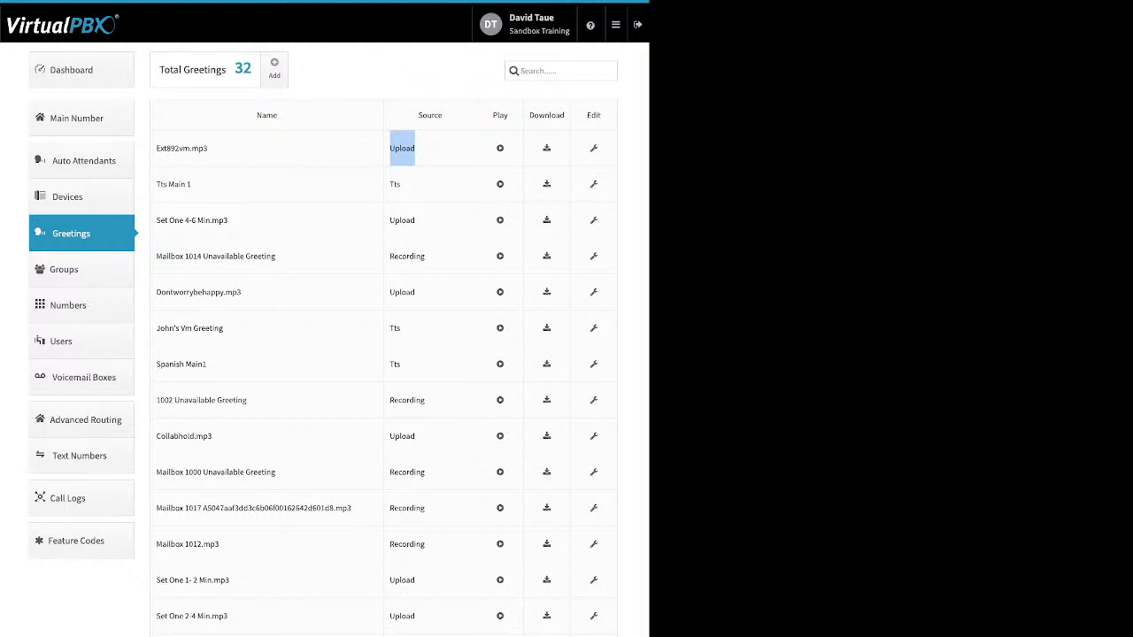
left_click_drag(402, 184, 390, 184)
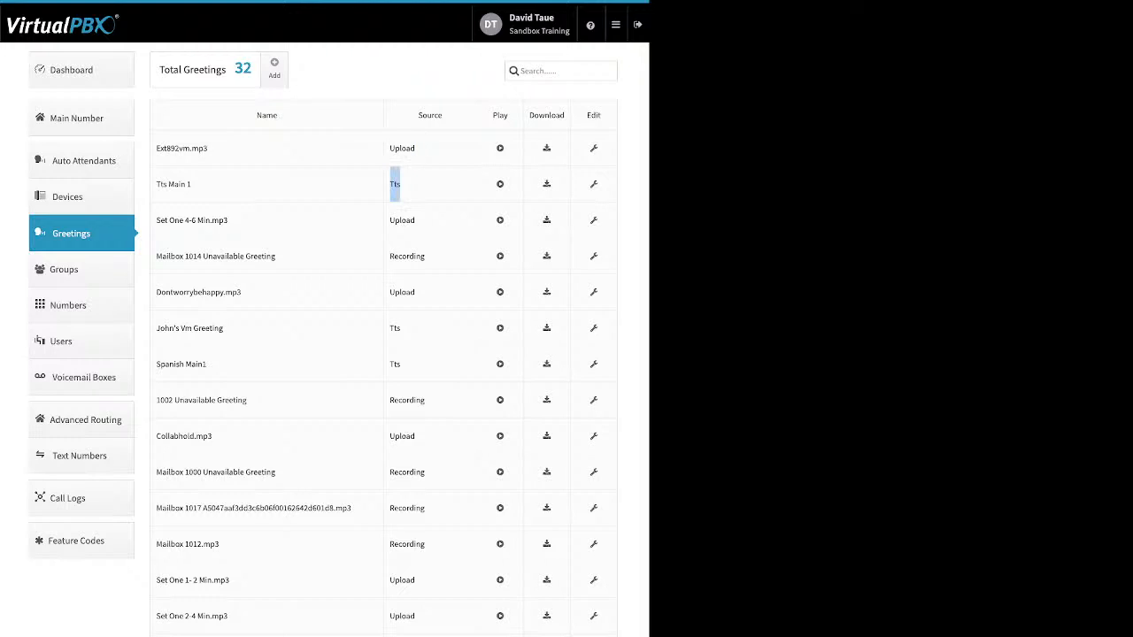
left_click_drag(426, 257, 389, 257)
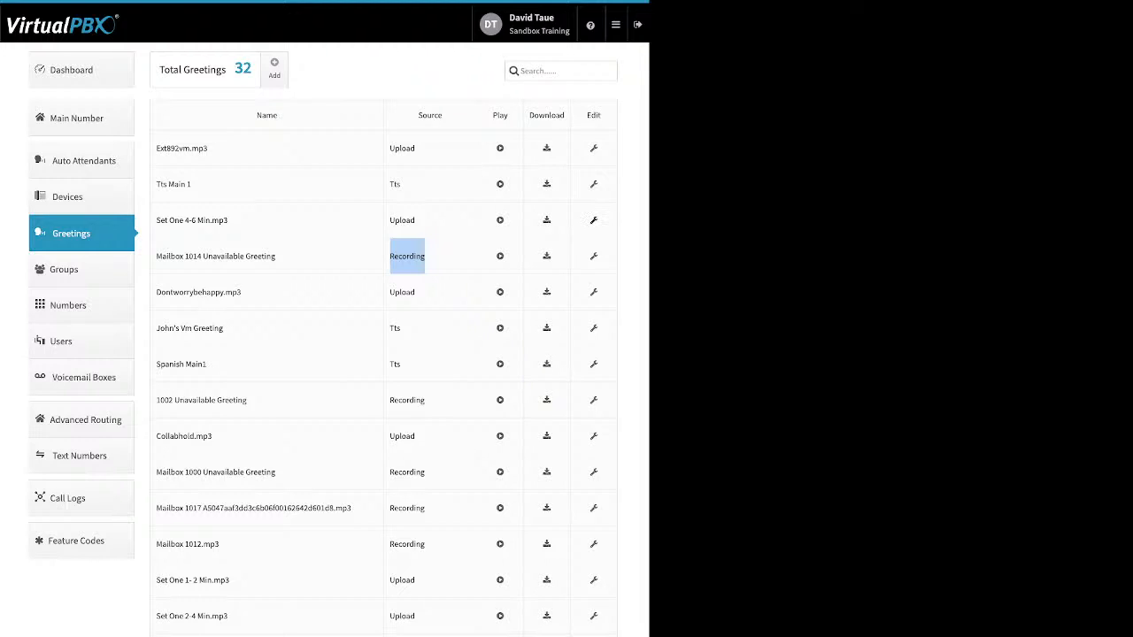
Open the Set one 4-6 min.mp3 greeting, close it unchanged, and go to the Groups page
left_click(593, 219)
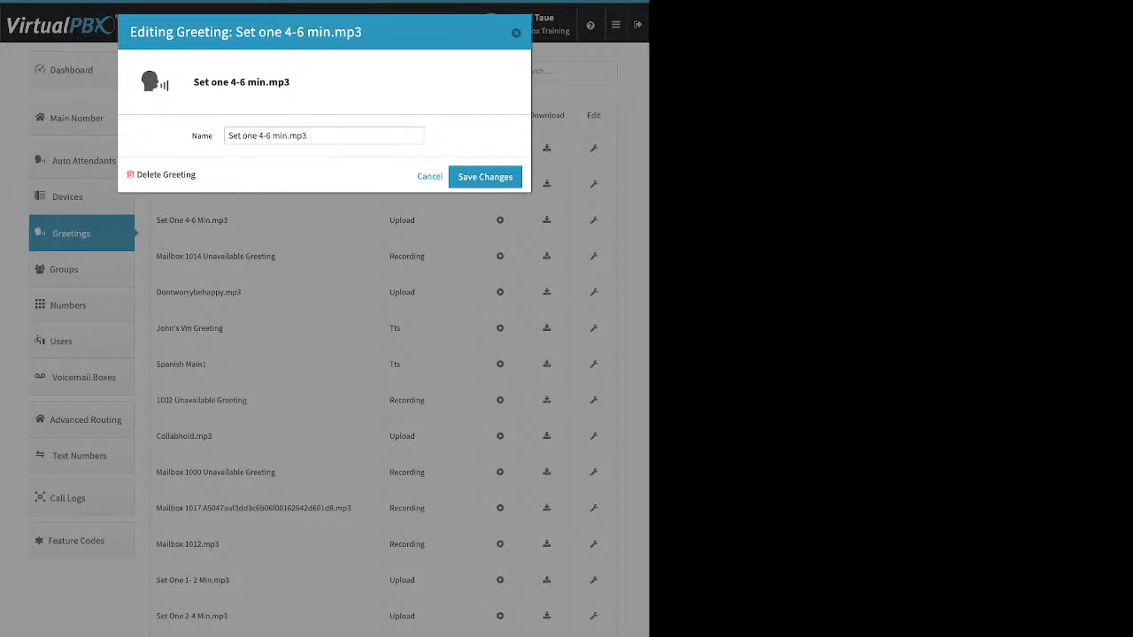
left_click(516, 32)
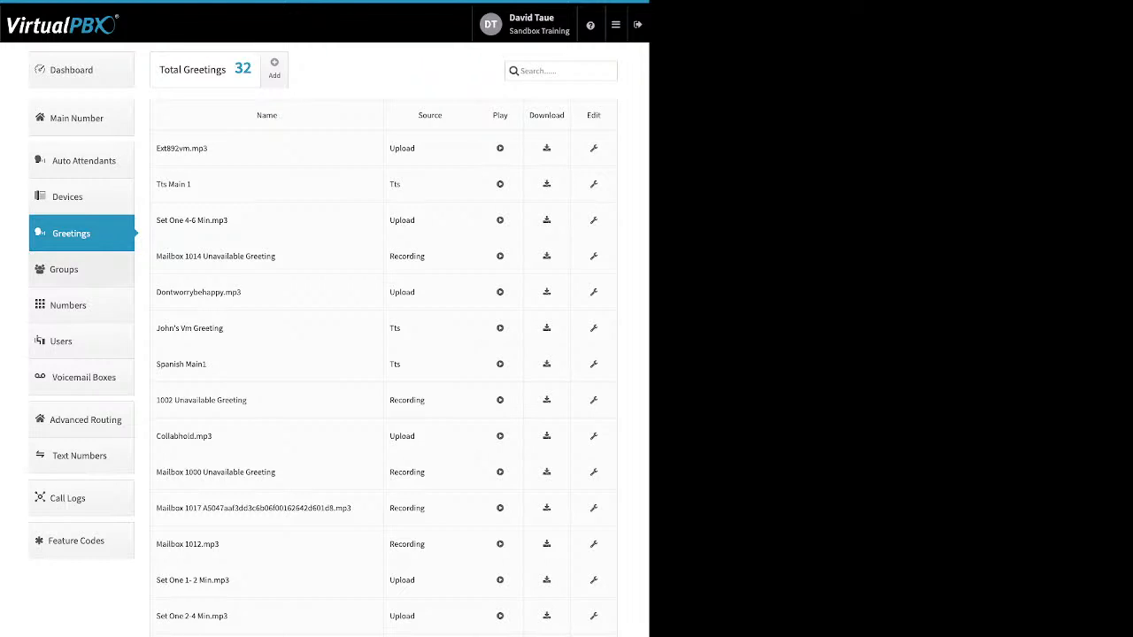
left_click(64, 269)
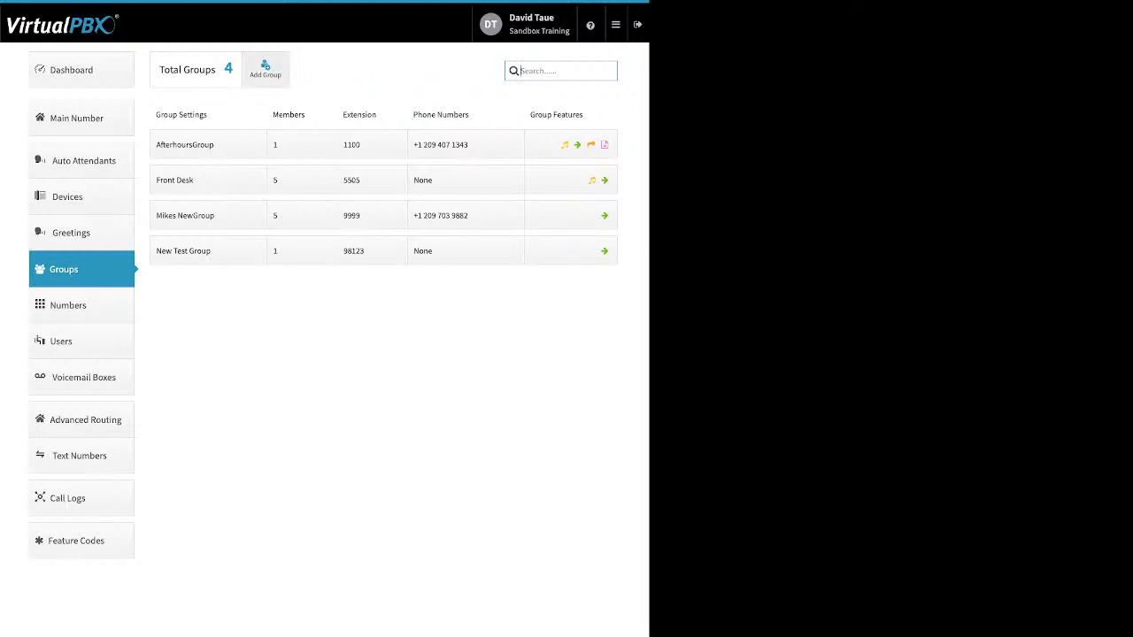
left_click(265, 69)
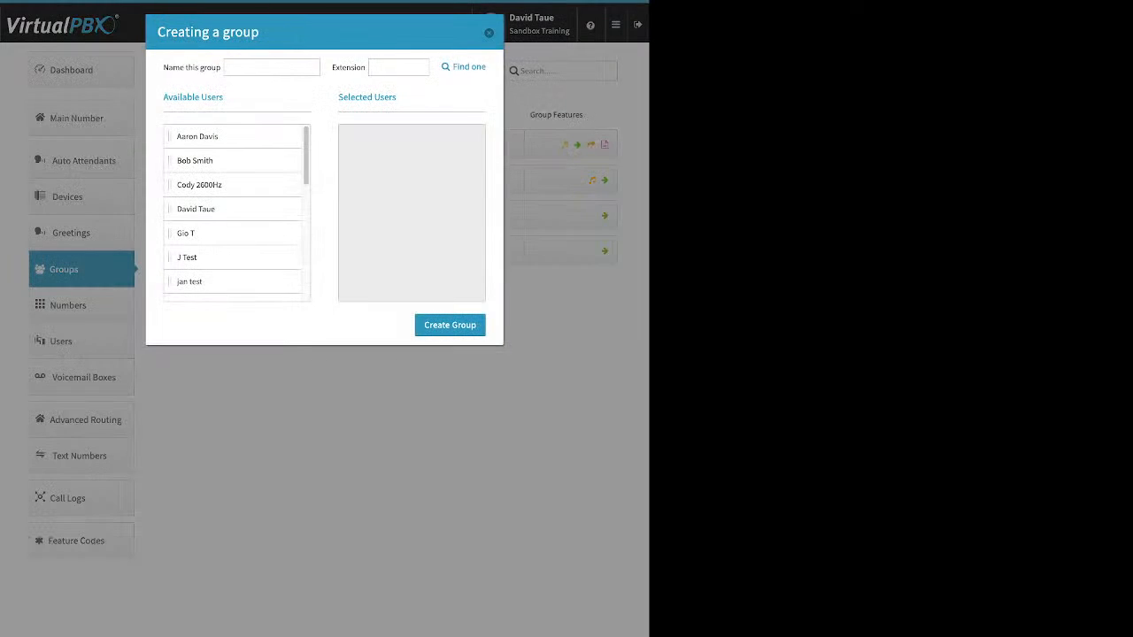
left_click(399, 68)
left_click_drag(221, 136, 385, 140)
left_click_drag(221, 160, 371, 160)
left_click_drag(196, 209, 398, 229)
left_click_drag(195, 233, 368, 266)
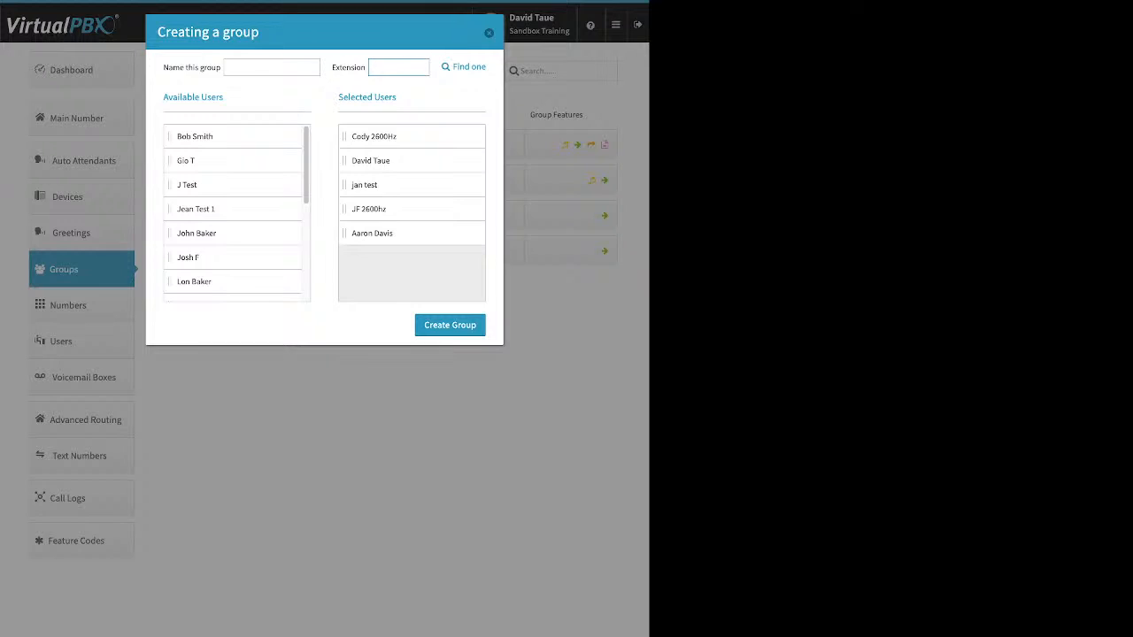
left_click(489, 32)
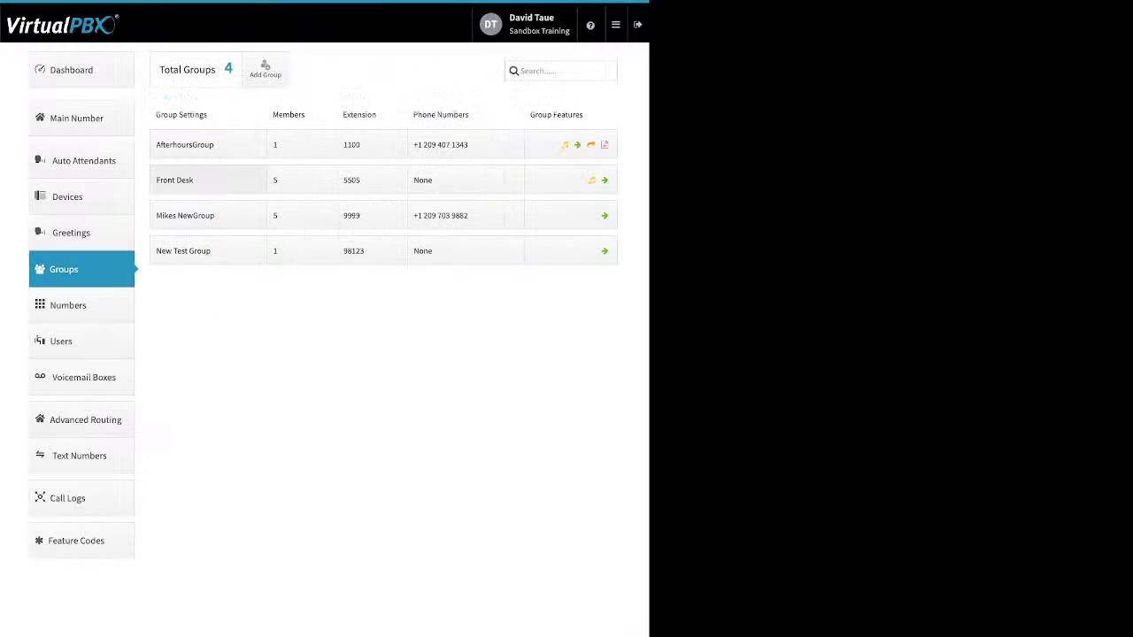
left_click(208, 179)
triple_click(301, 216)
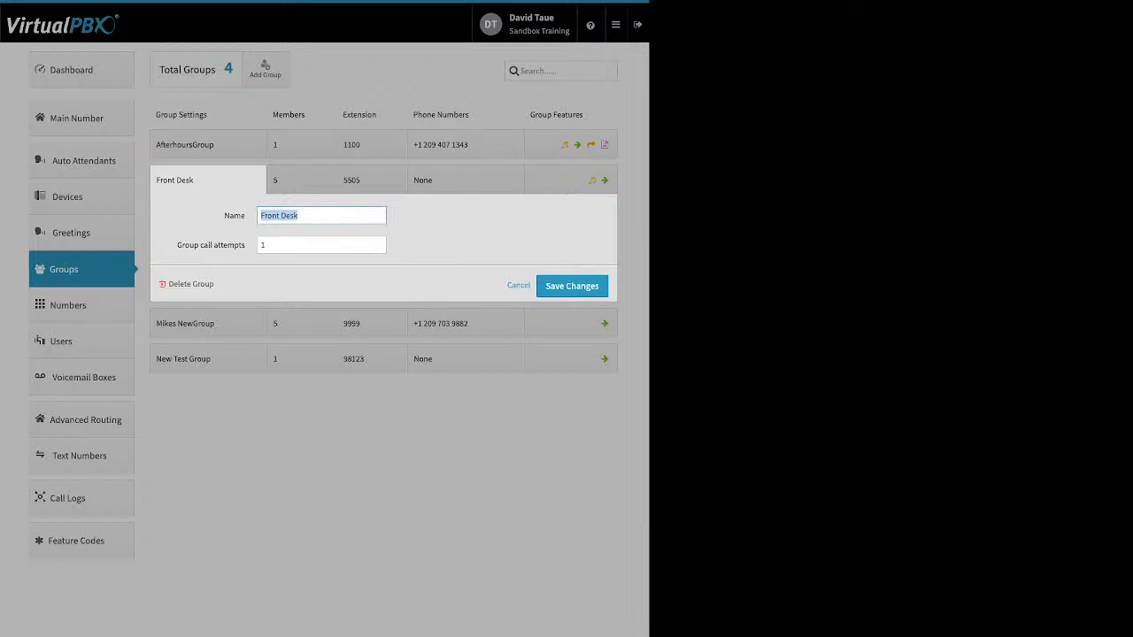
left_click(252, 231)
left_click_drag(177, 245, 247, 245)
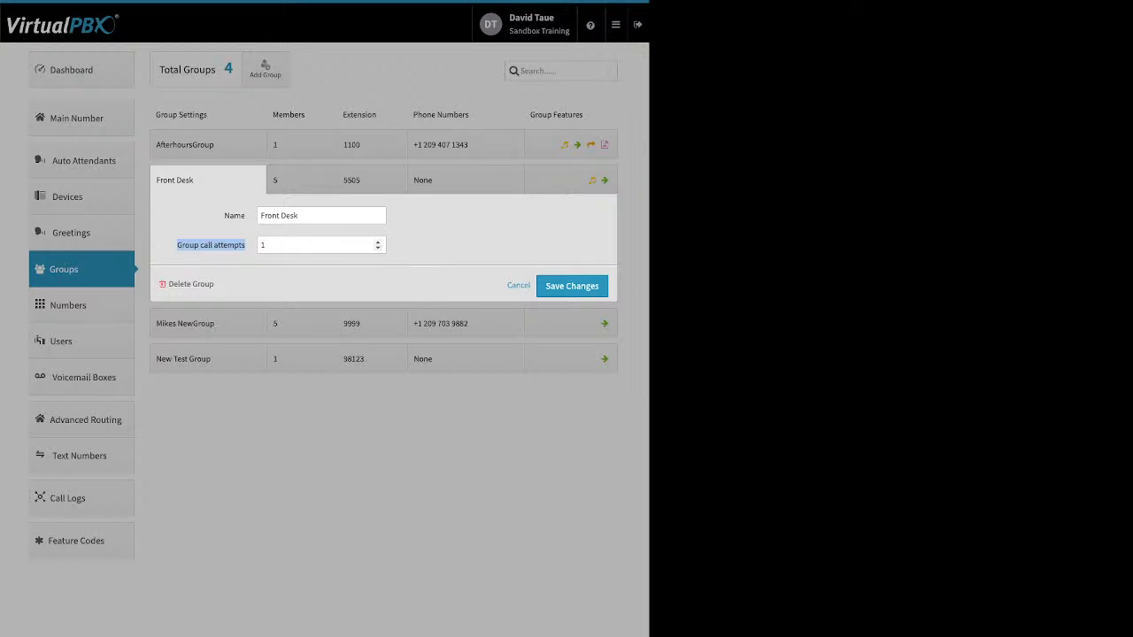
left_click(378, 241)
left_click(378, 248)
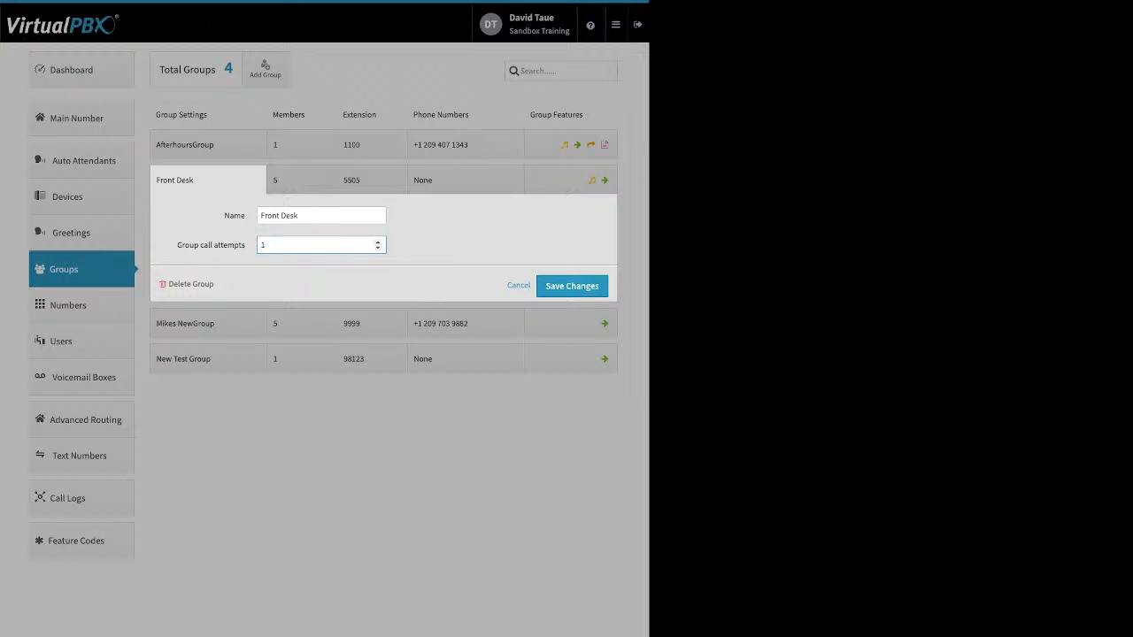
left_click(572, 286)
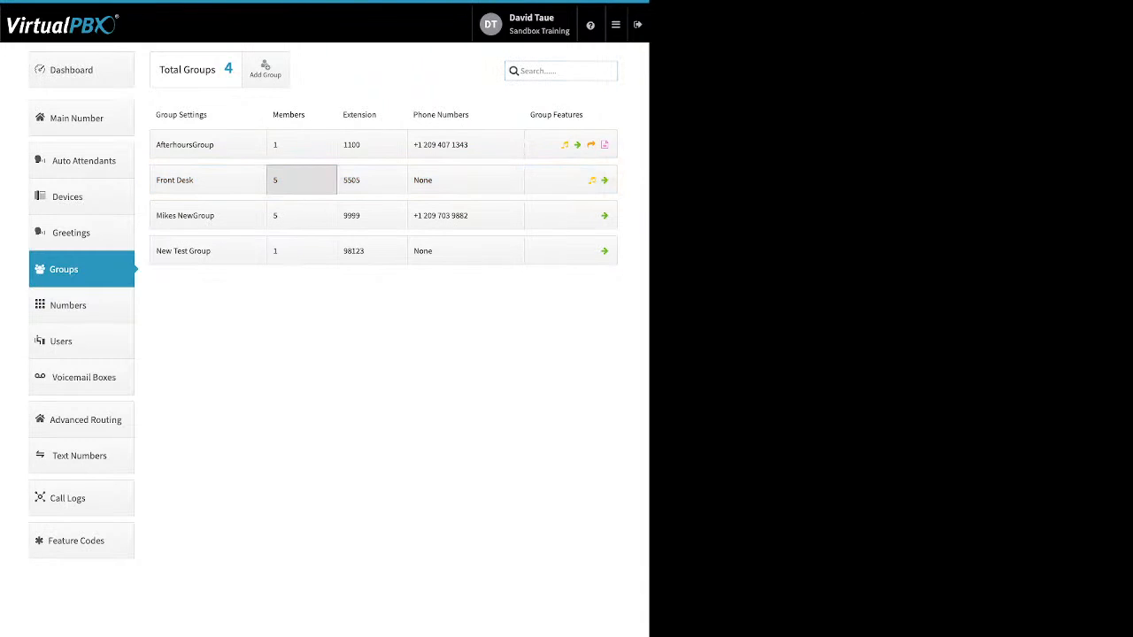
Open Front Desk's ring schedule and spread the 240-second ring time evenly across five members
left_click(301, 179)
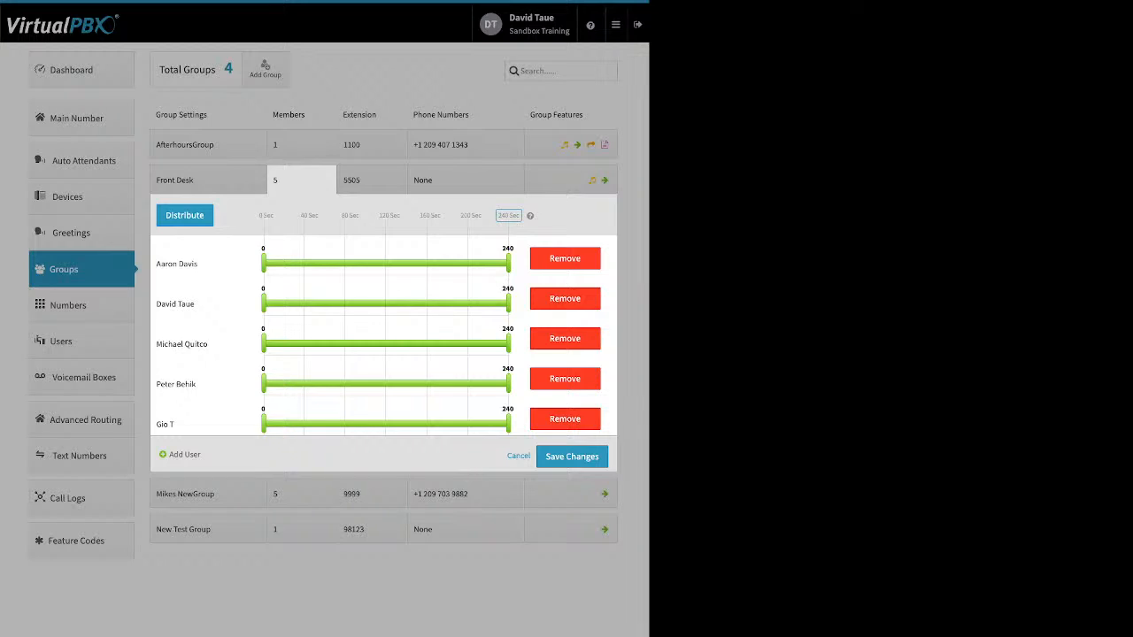
left_click_drag(258, 216, 394, 216)
left_click(508, 216)
left_click(185, 216)
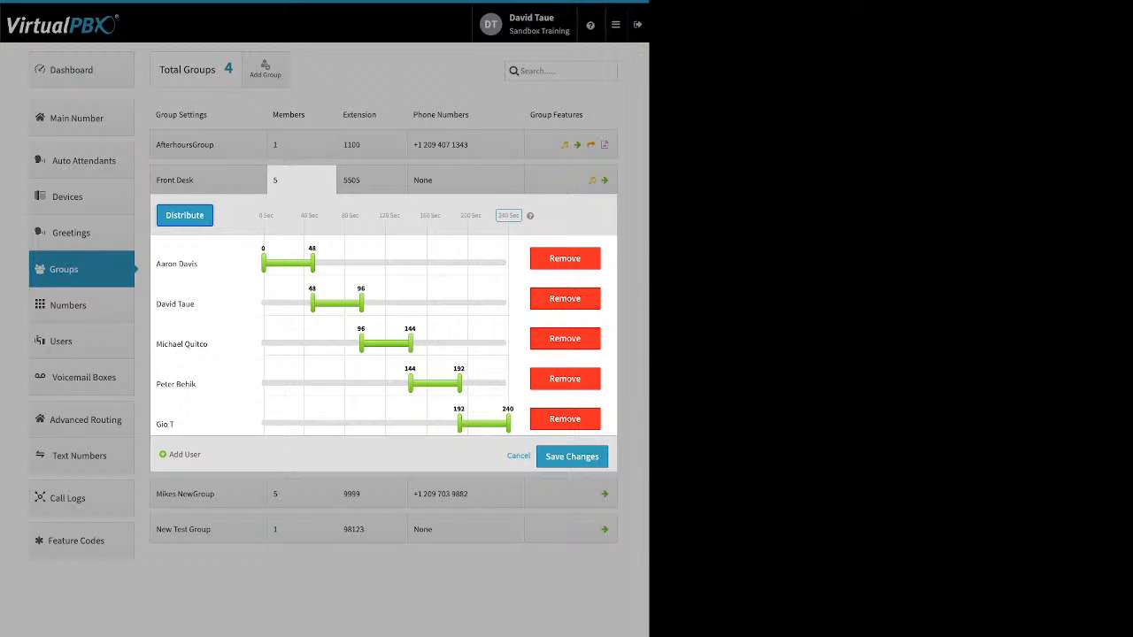
left_click_drag(177, 264, 212, 432)
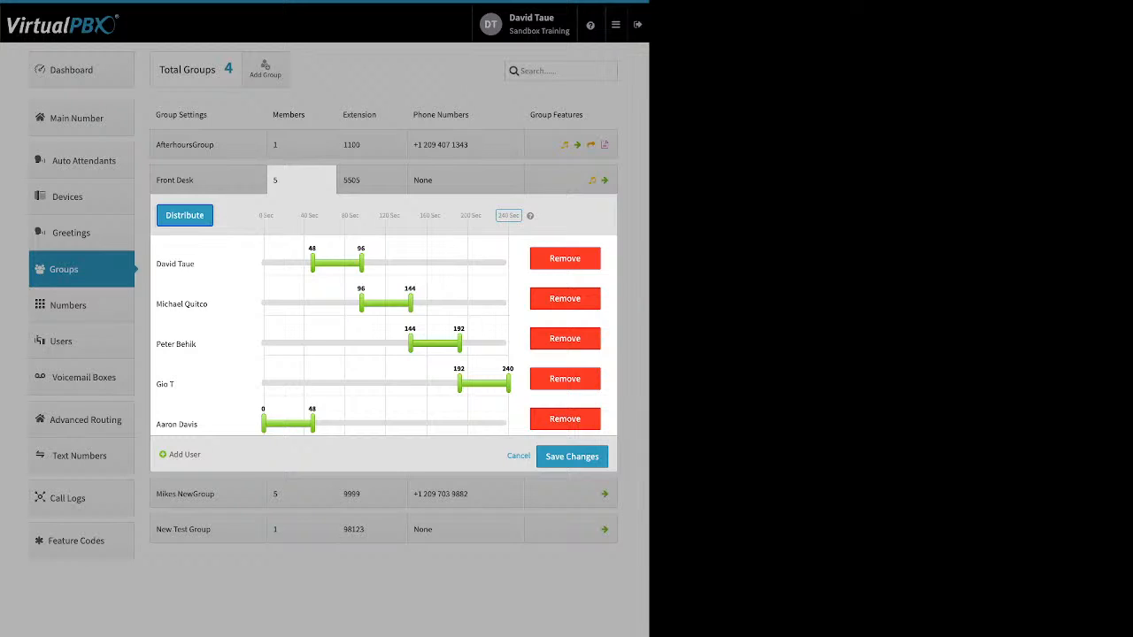
left_click_drag(190, 384, 192, 248)
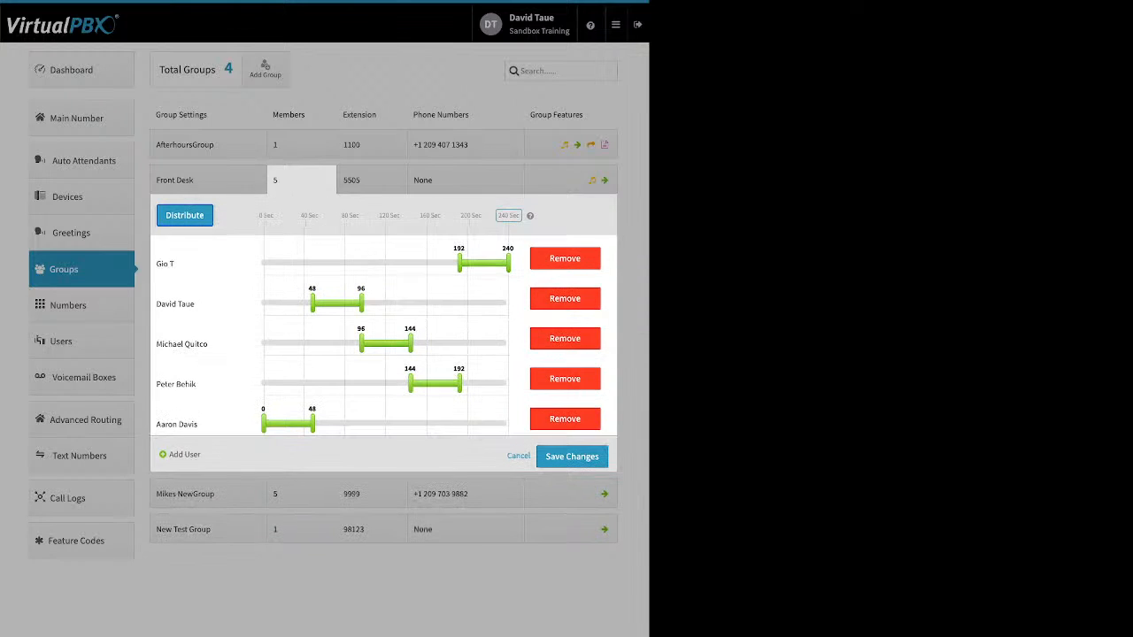
left_click_drag(182, 344, 186, 304)
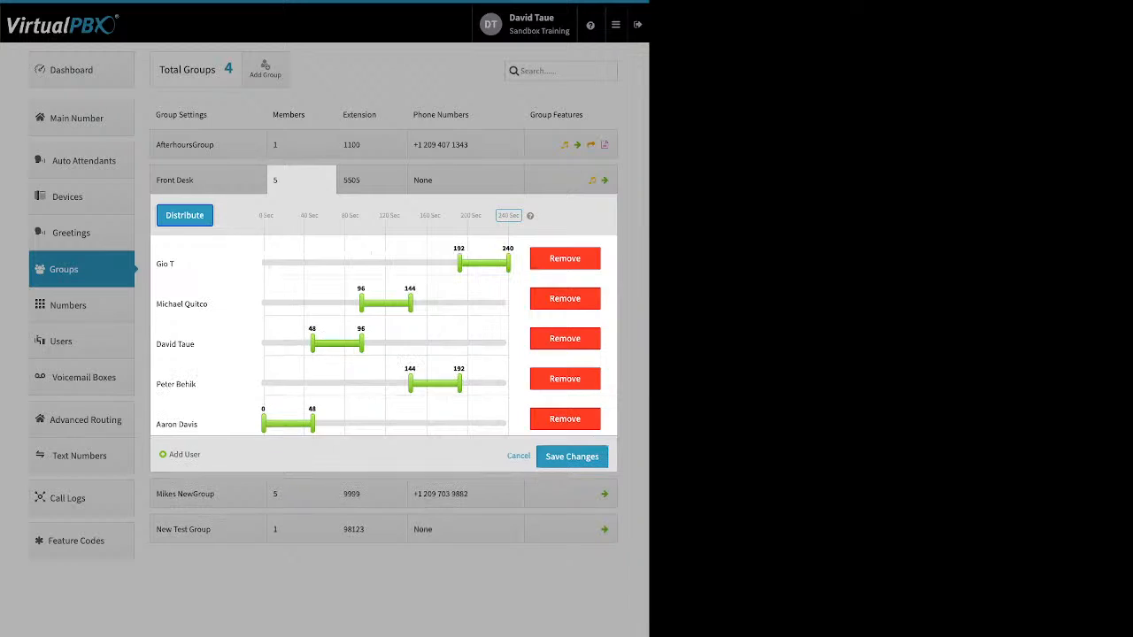
left_click(184, 215)
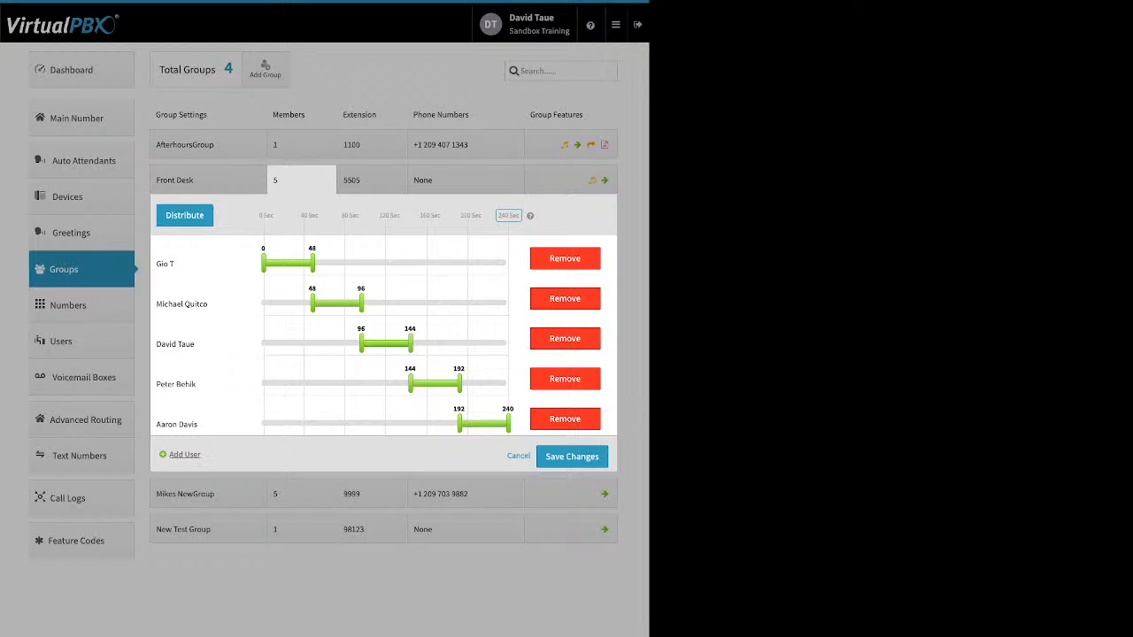
left_click_drag(171, 454, 201, 455)
Add jan test to Front Desk and spread ring time evenly across all six members
left_click(184, 455)
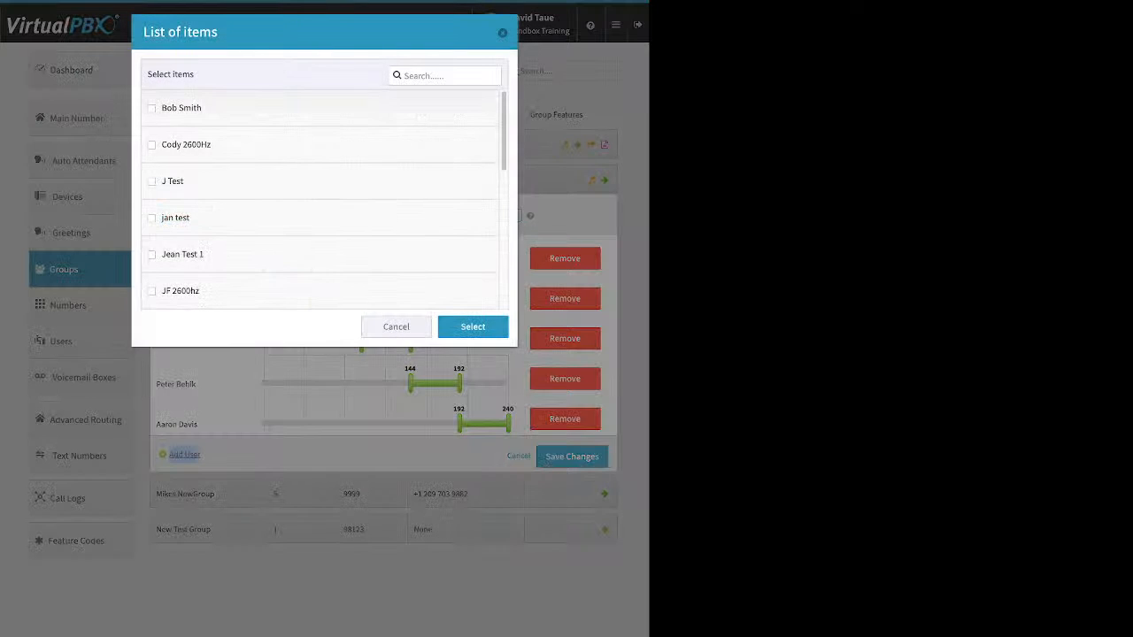
left_click(151, 145)
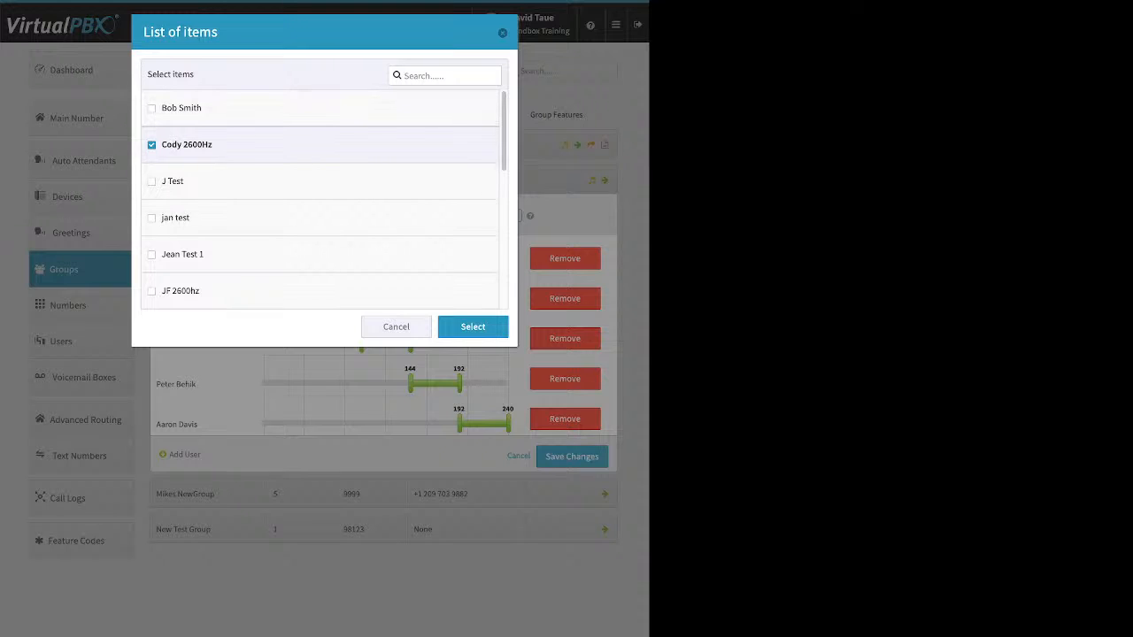
left_click(473, 327)
left_click(185, 454)
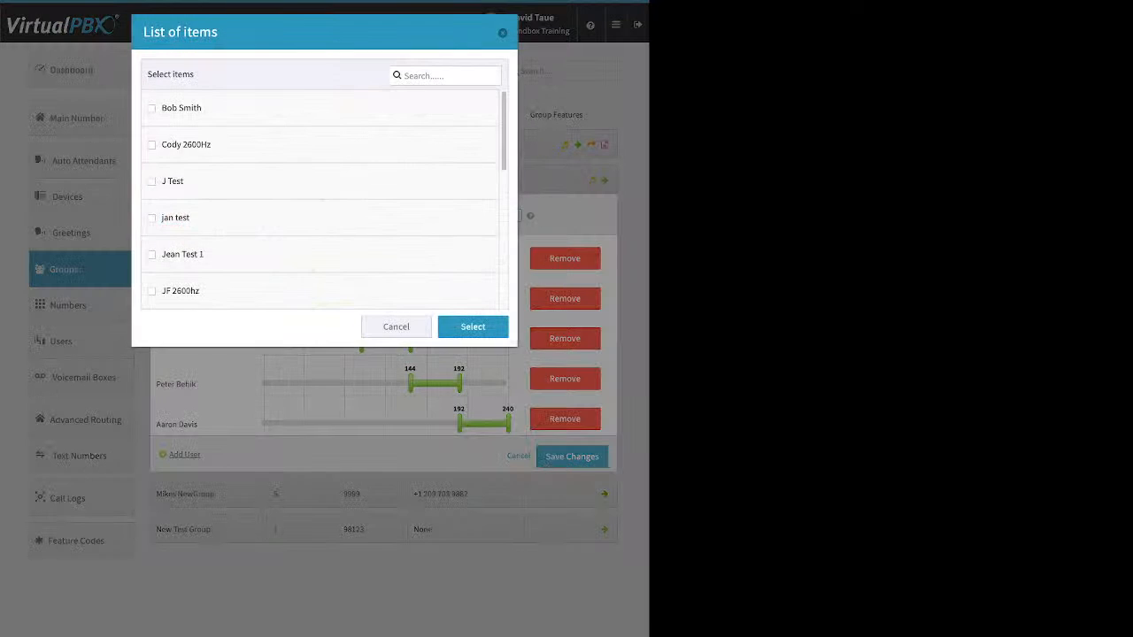
left_click(151, 218)
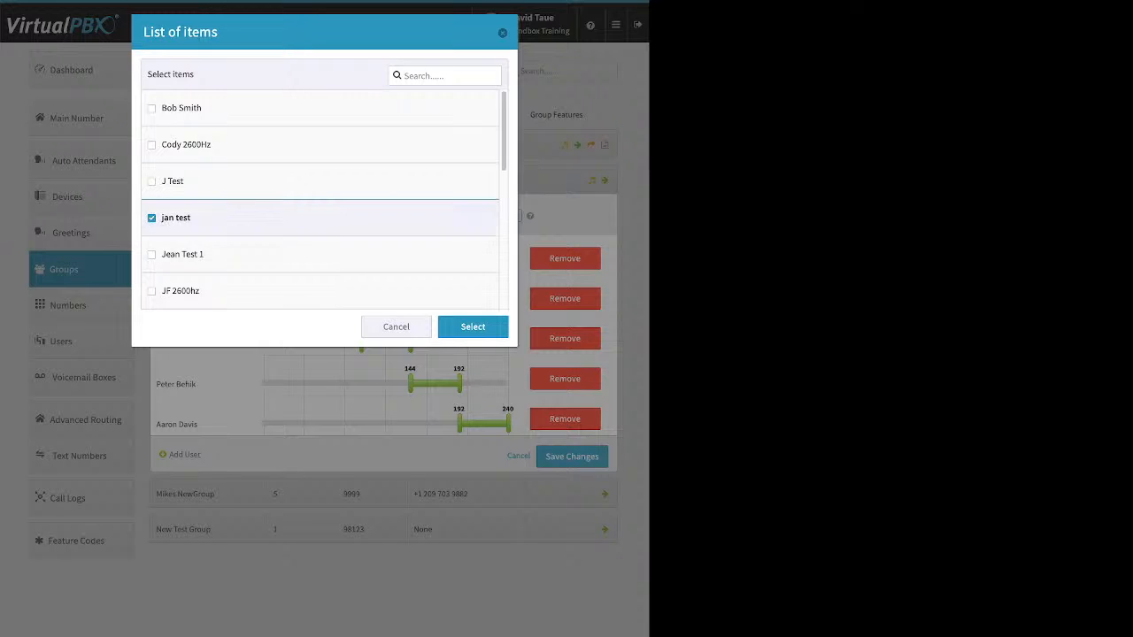
left_click(473, 327)
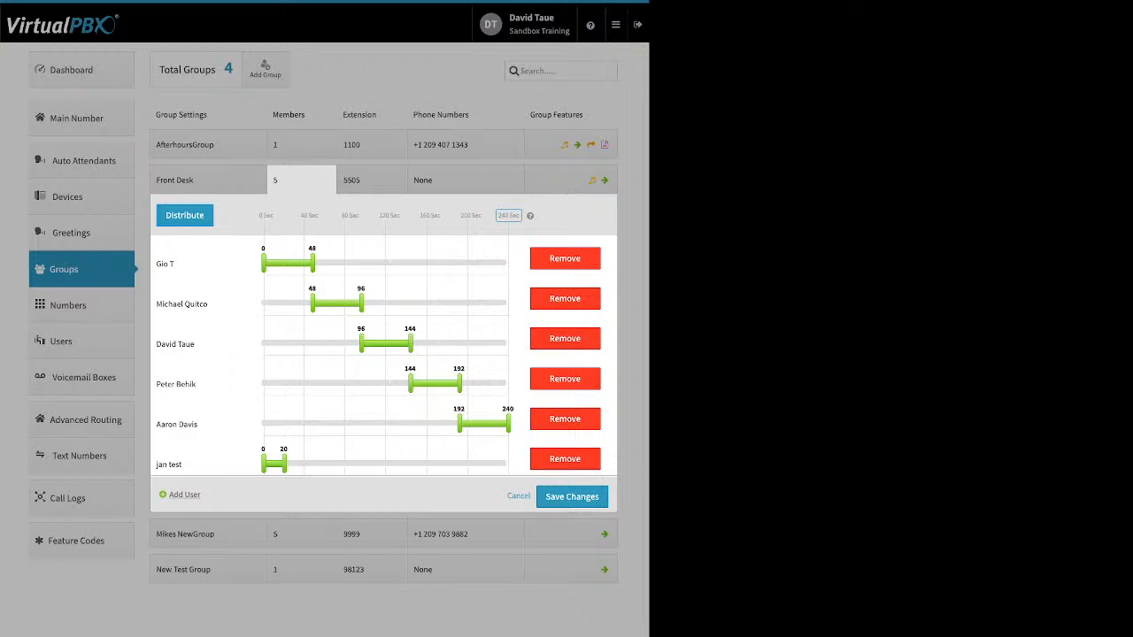
left_click(184, 215)
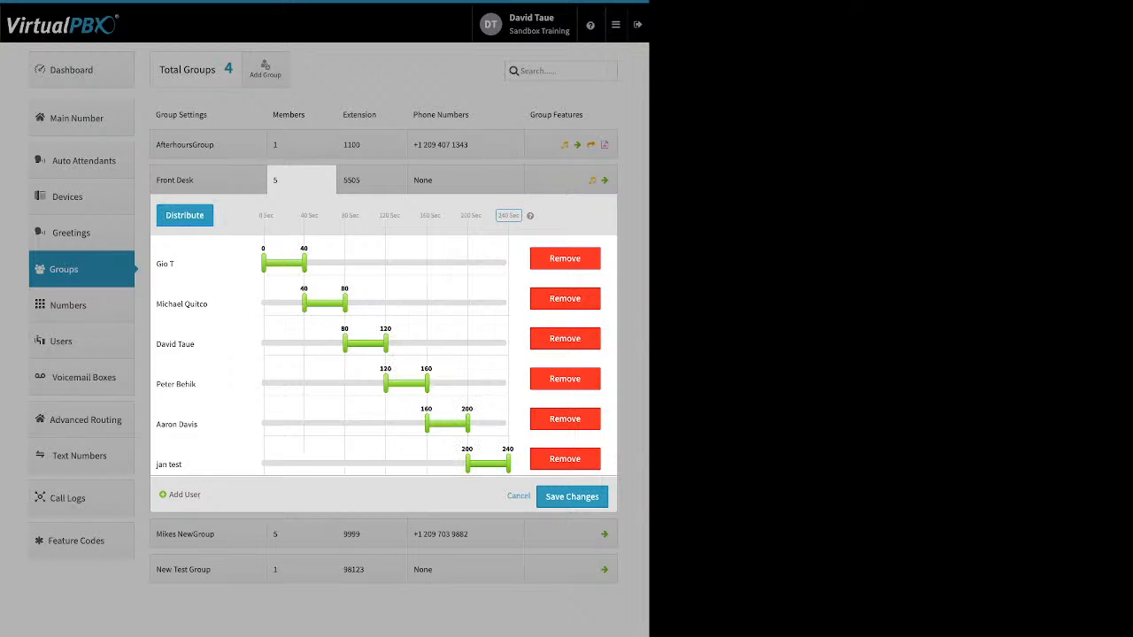
left_click_drag(304, 263, 395, 263)
left_click_drag(304, 303, 377, 302)
left_click_drag(384, 384, 326, 381)
left_click_drag(176, 384, 130, 380)
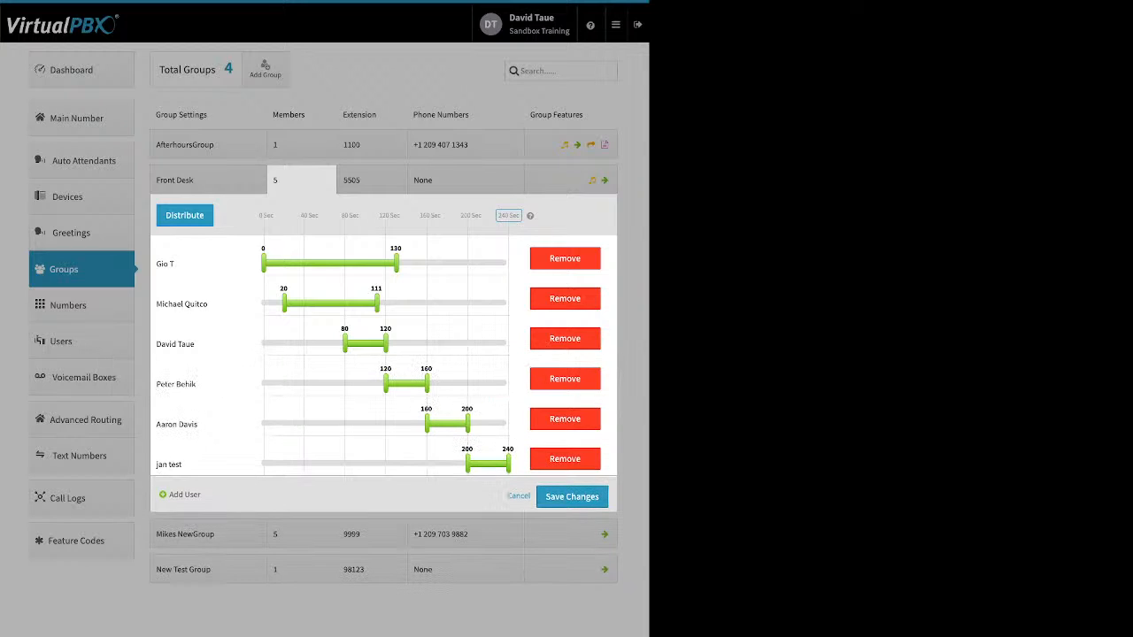
left_click_drag(386, 384, 306, 384)
left_click_drag(427, 424, 345, 424)
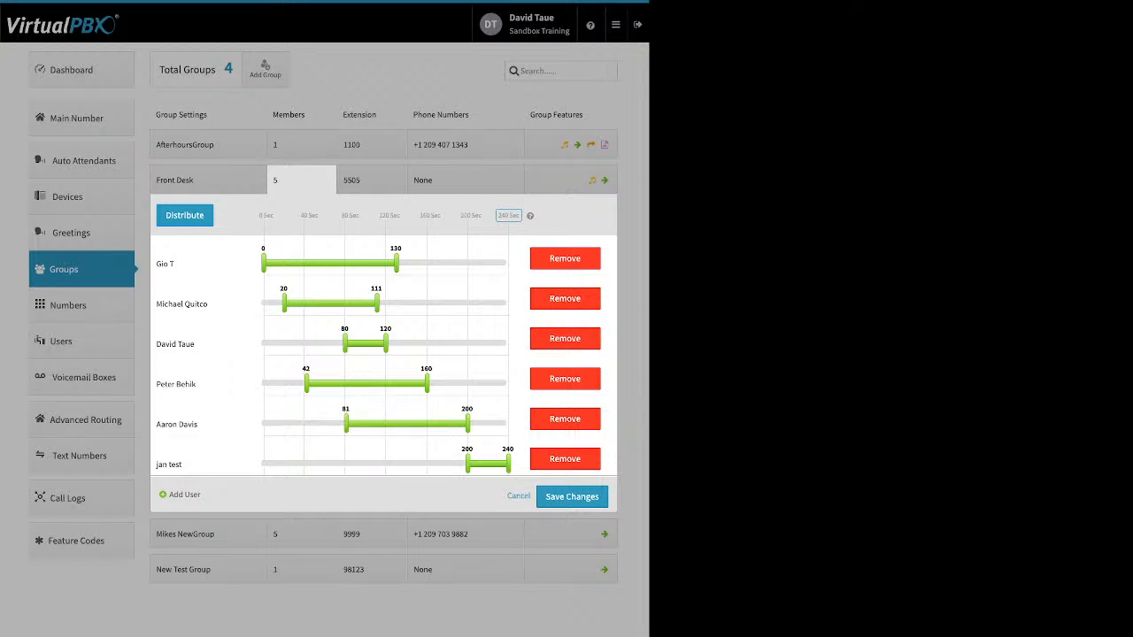
left_click_drag(386, 344, 487, 344)
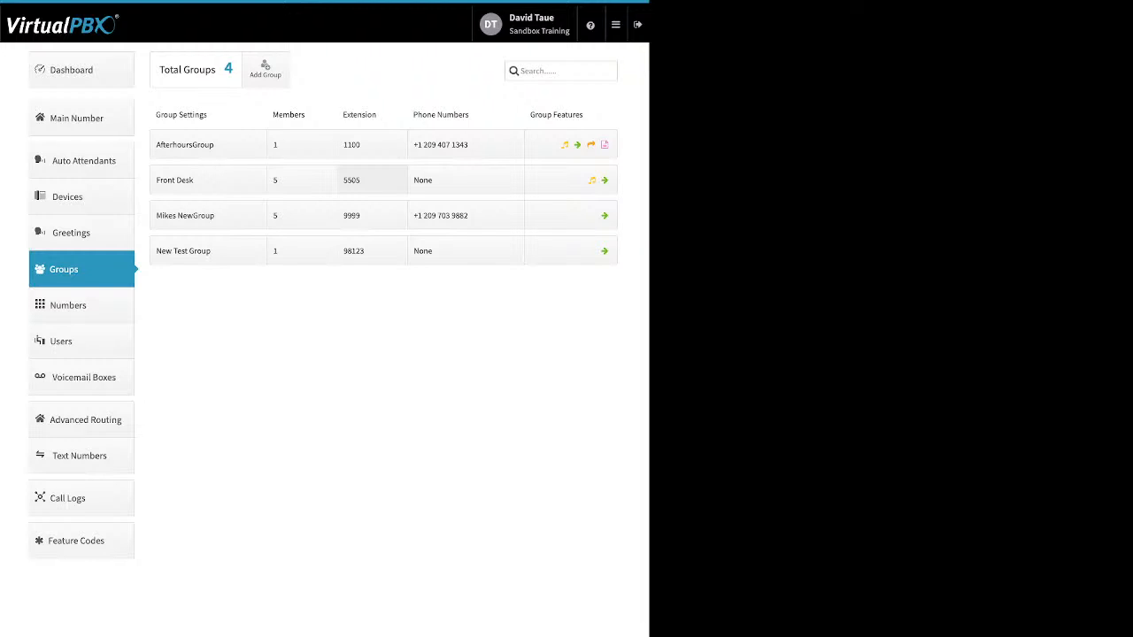
left_click(352, 180)
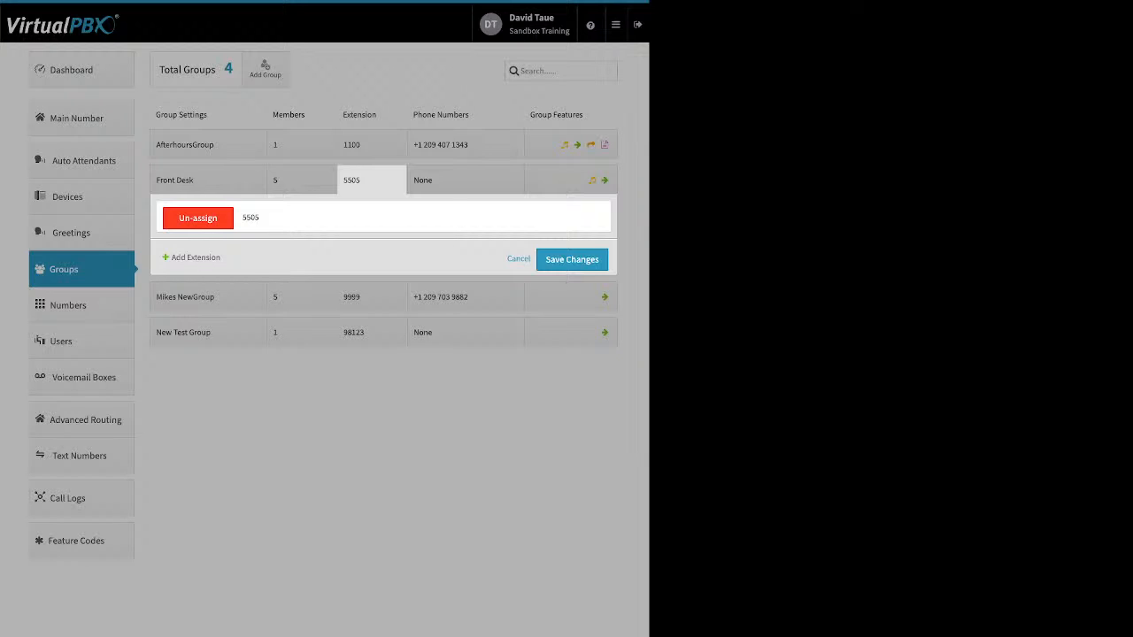
left_click(465, 181)
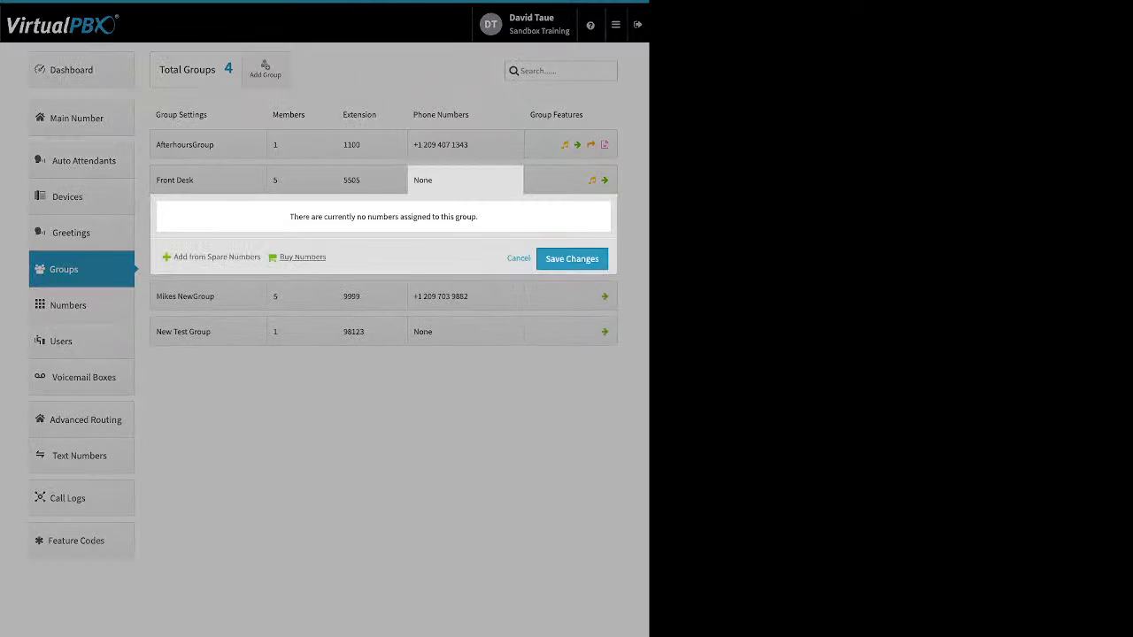
left_click(465, 145)
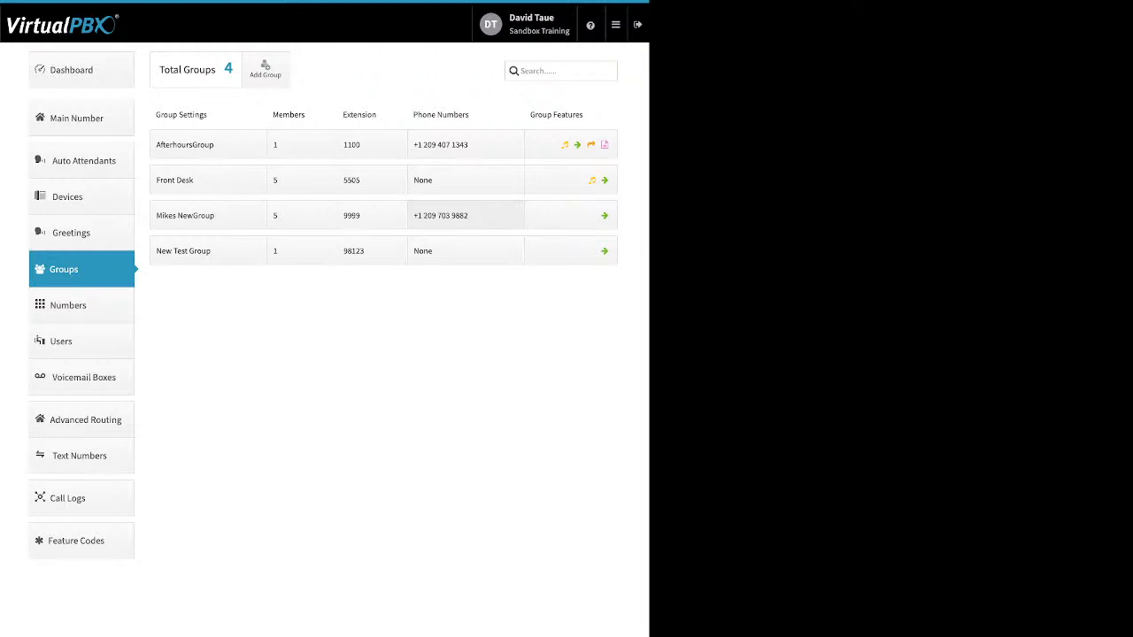
Check Front Desk's ringback upload option, close it unsaved, and bring up the Next Action settings
left_click(571, 179)
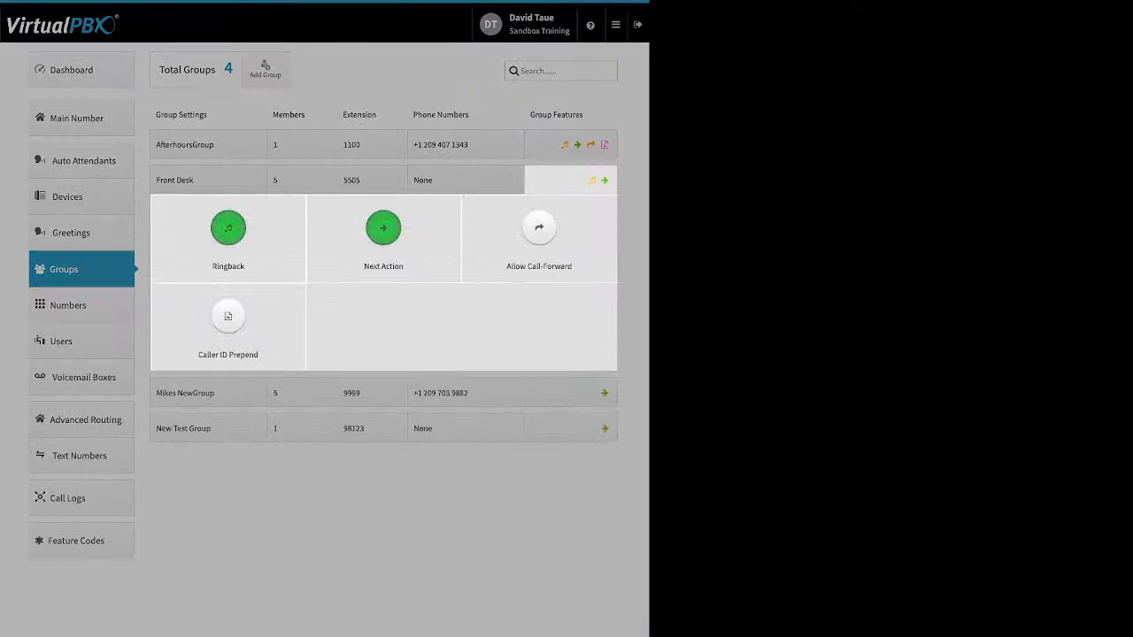
left_click(228, 229)
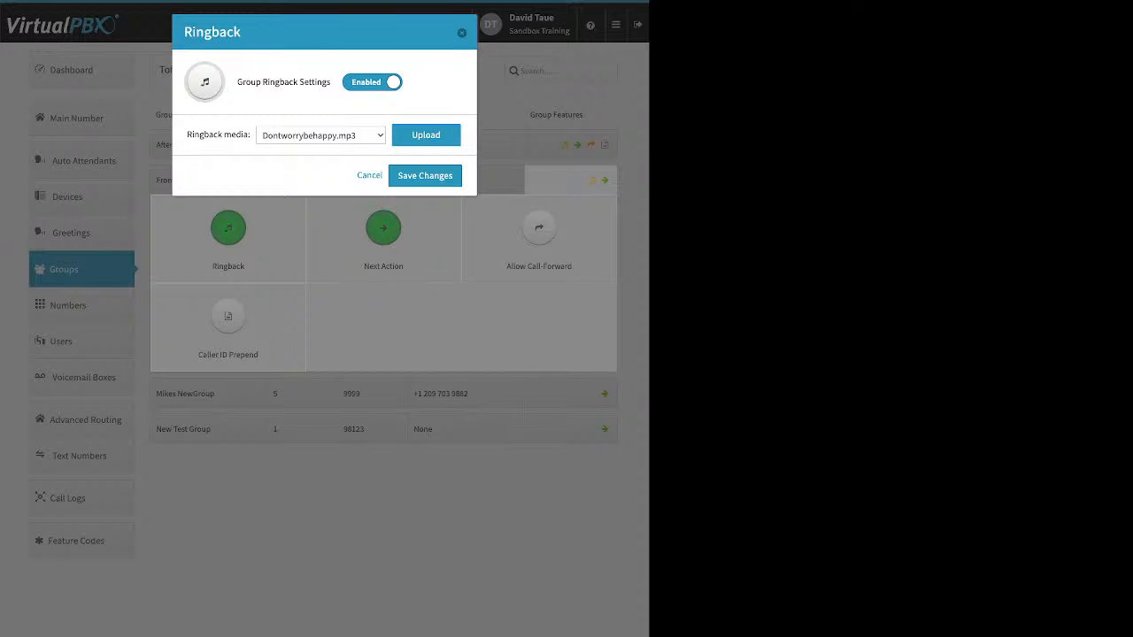
left_click(426, 135)
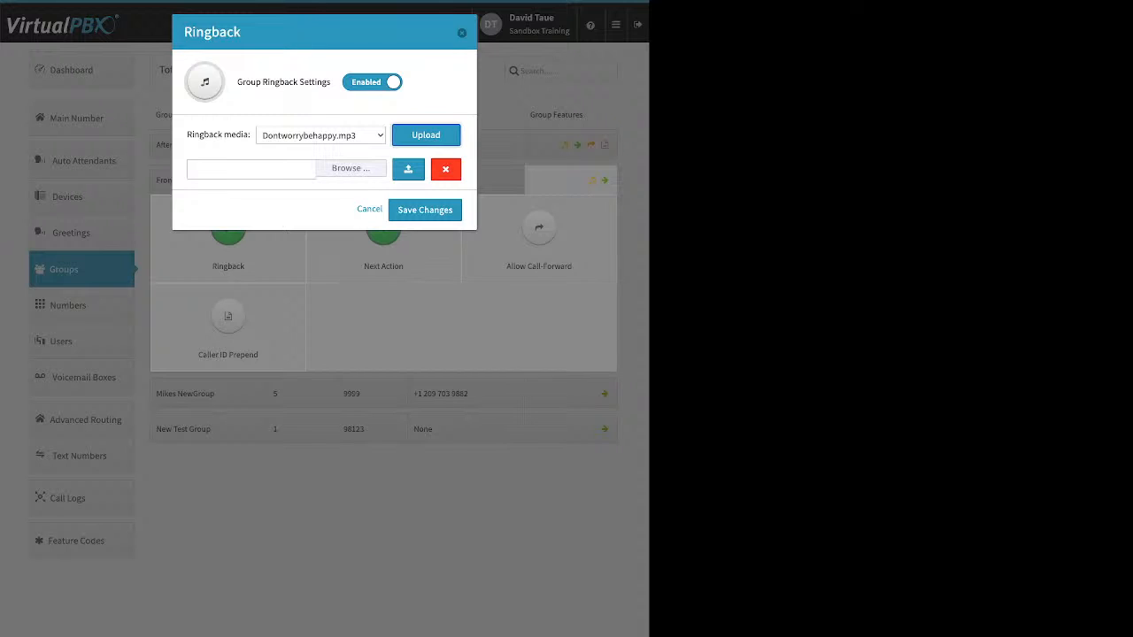
key("Escape")
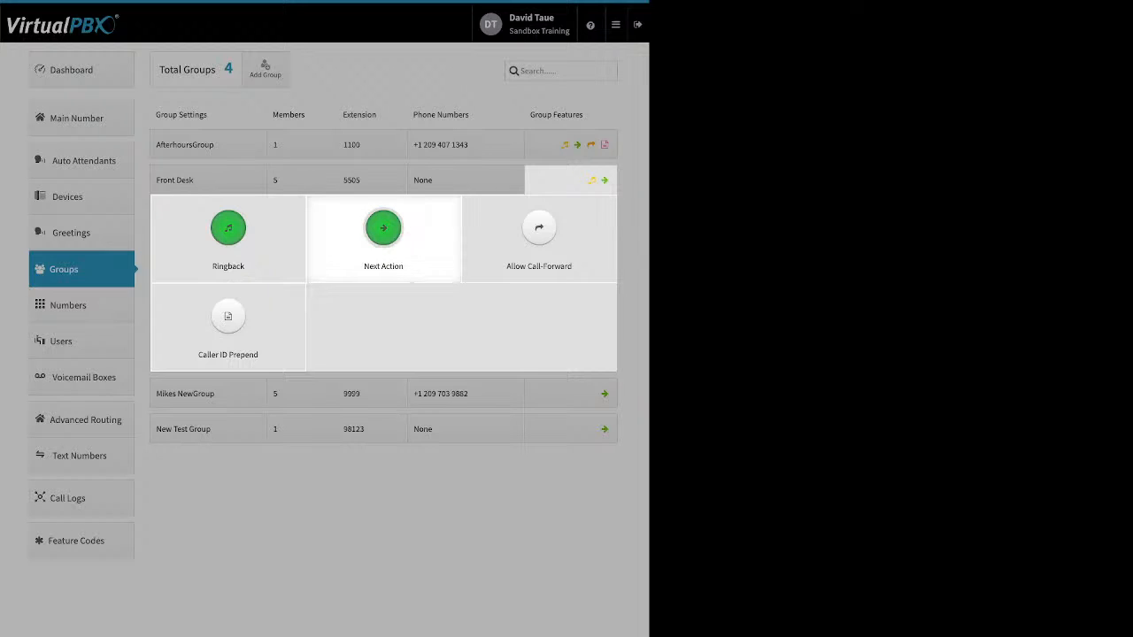
left_click(383, 229)
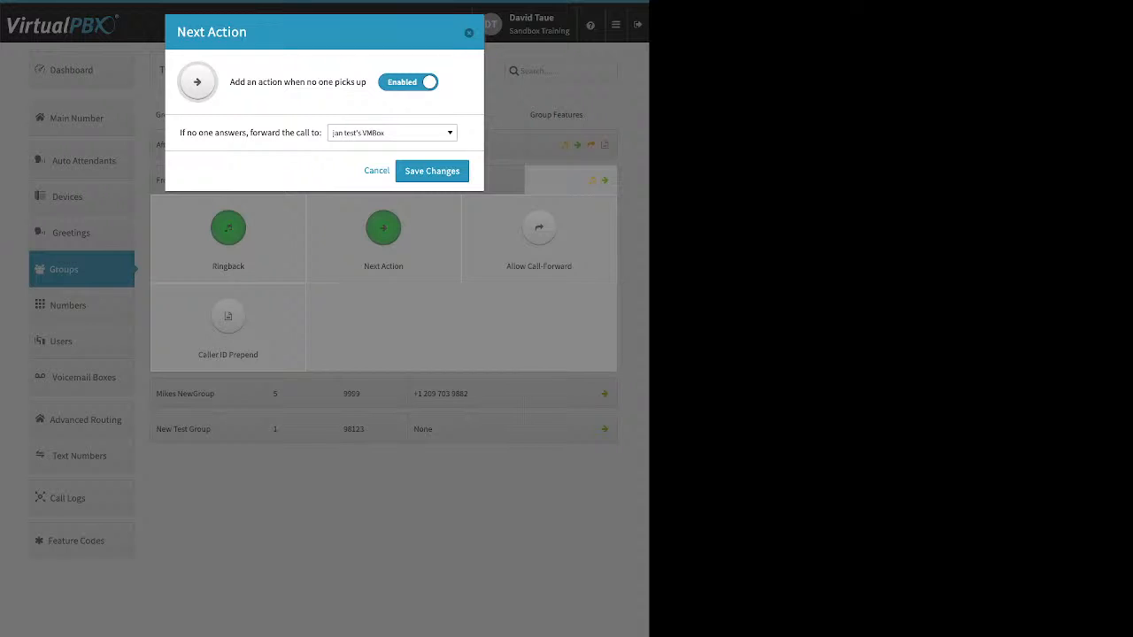
left_click_drag(180, 132, 322, 133)
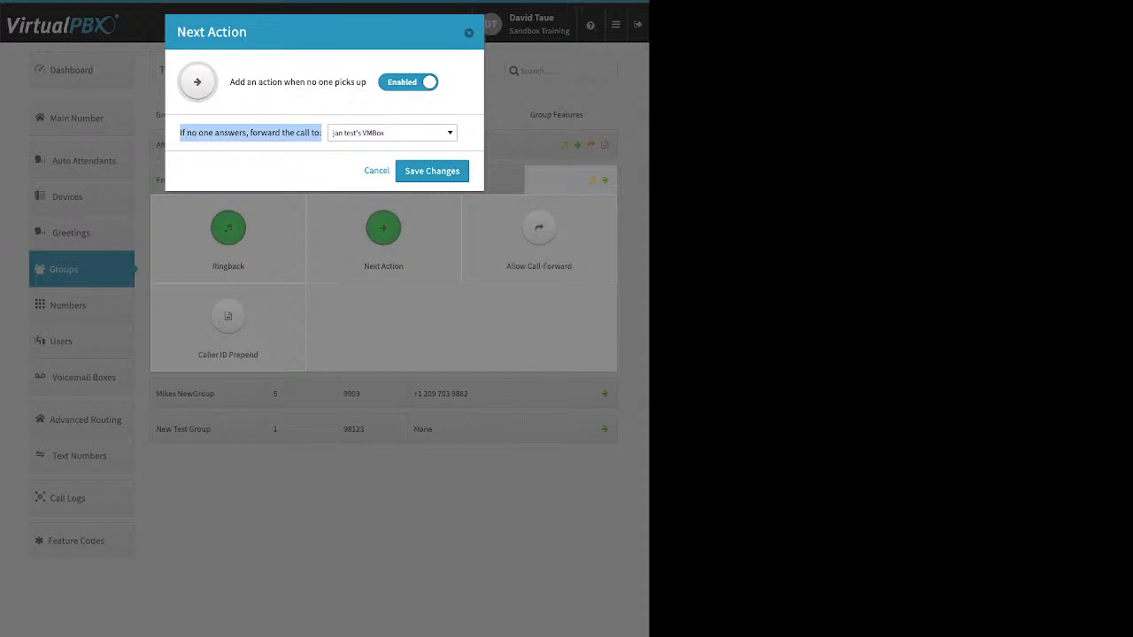
left_click(393, 133)
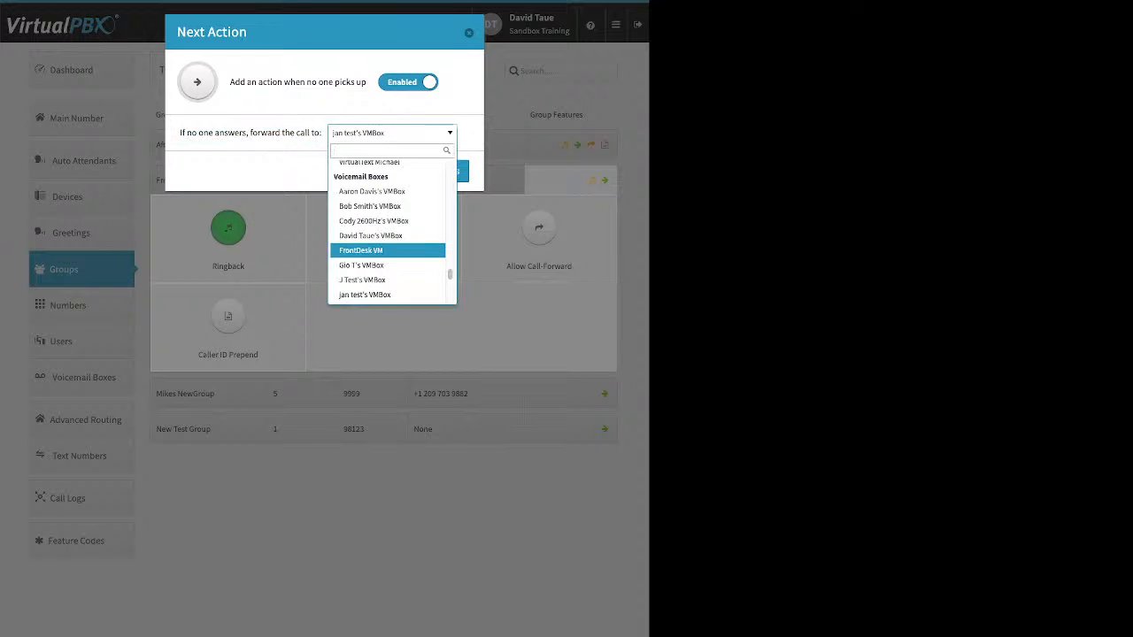
scroll(390, 244, "up", 5)
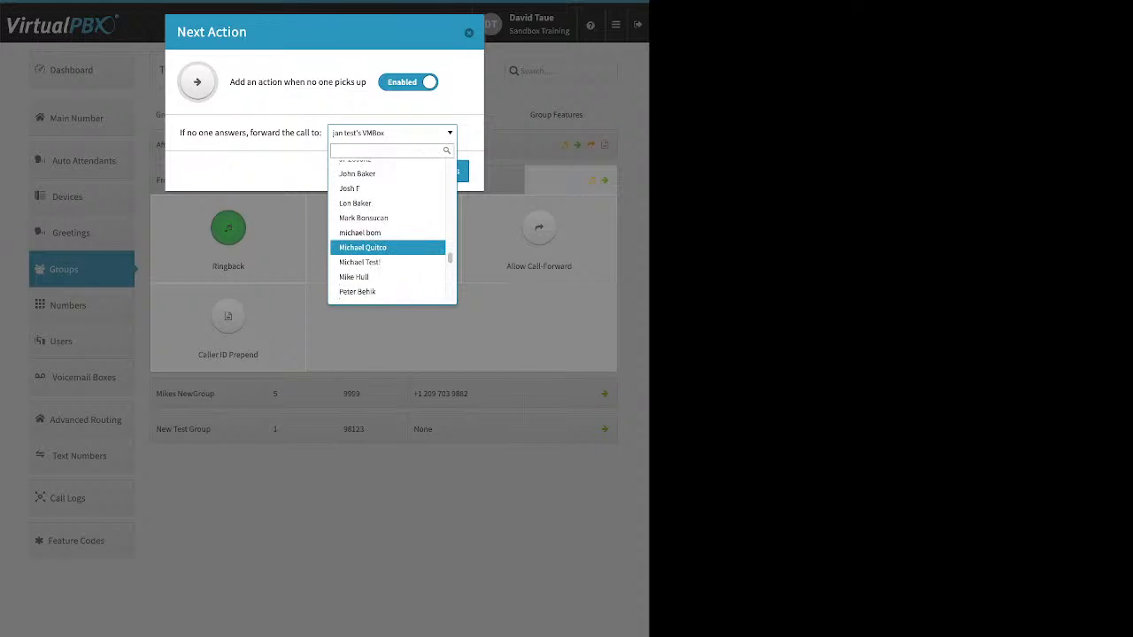
scroll(389, 240, "up", 5)
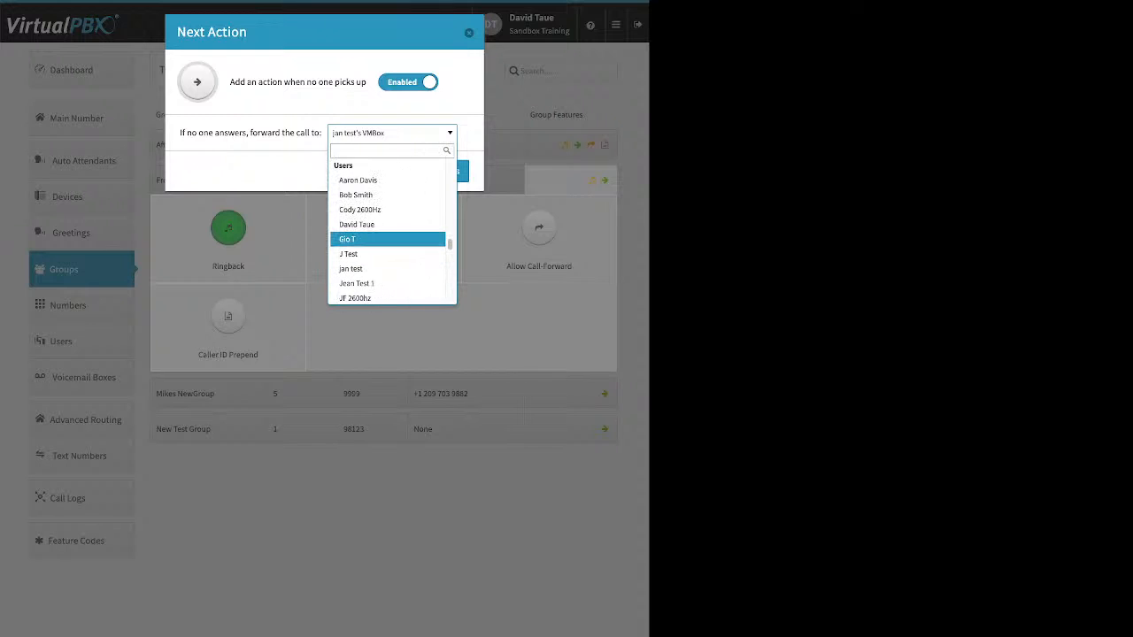
scroll(389, 241, "up", 5)
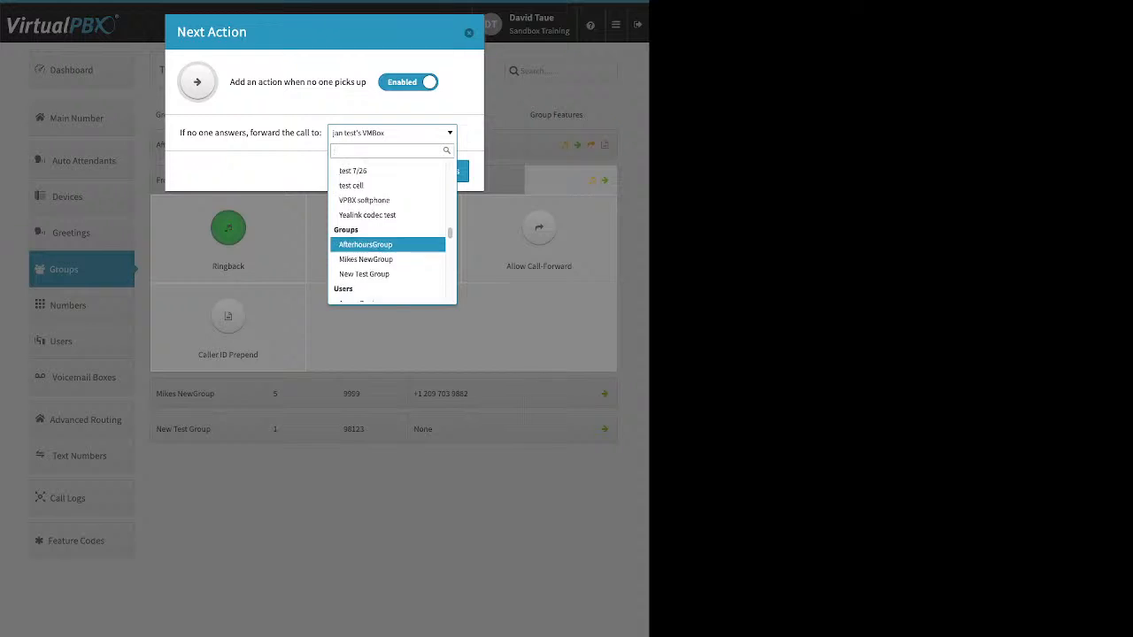
scroll(390, 244, "up", 6)
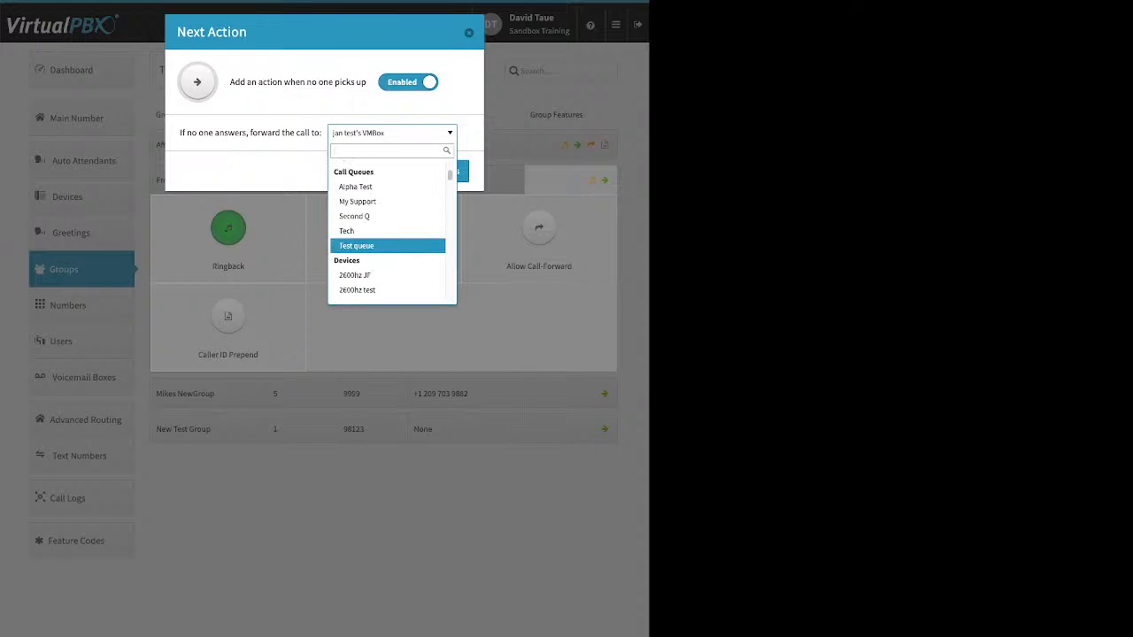
scroll(389, 244, "up", 3)
left_click(469, 33)
left_click(470, 33)
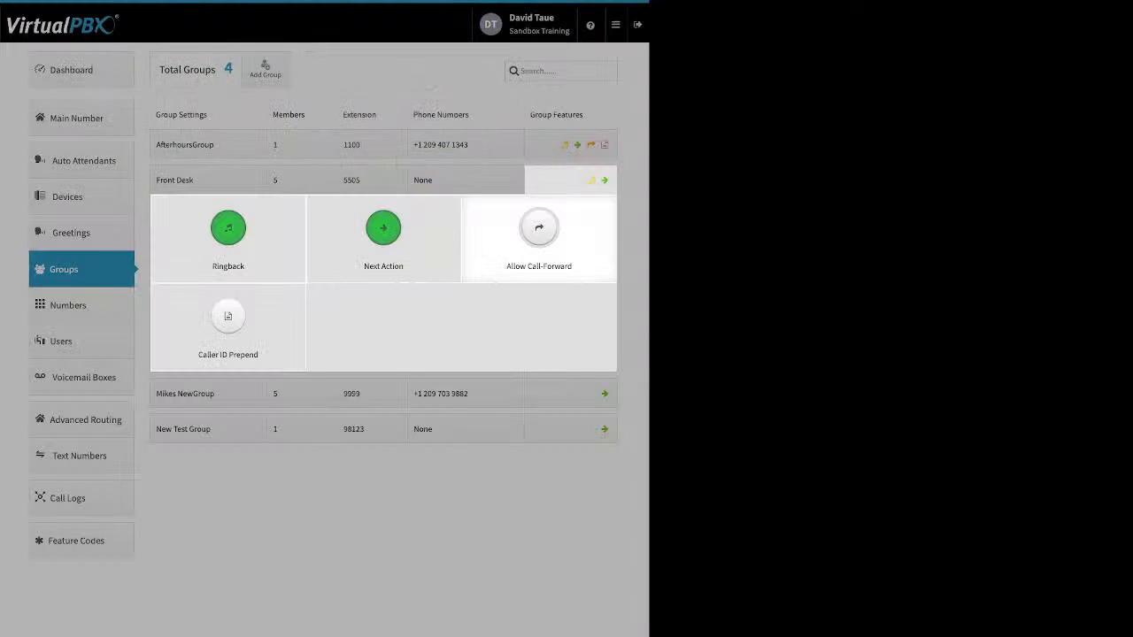
left_click(538, 232)
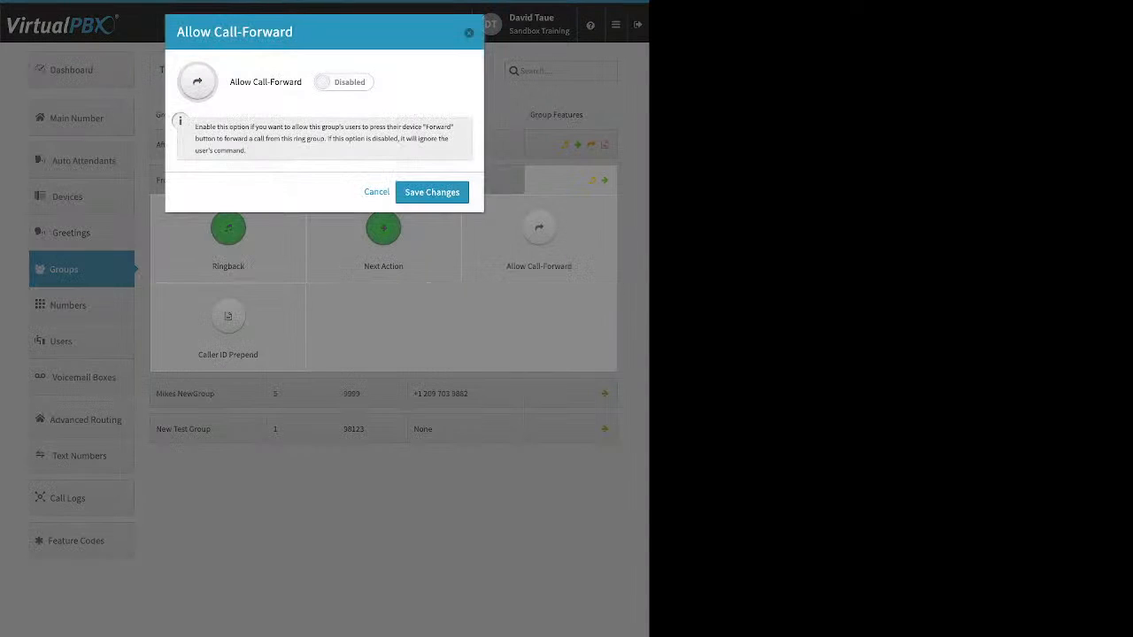
left_click(343, 82)
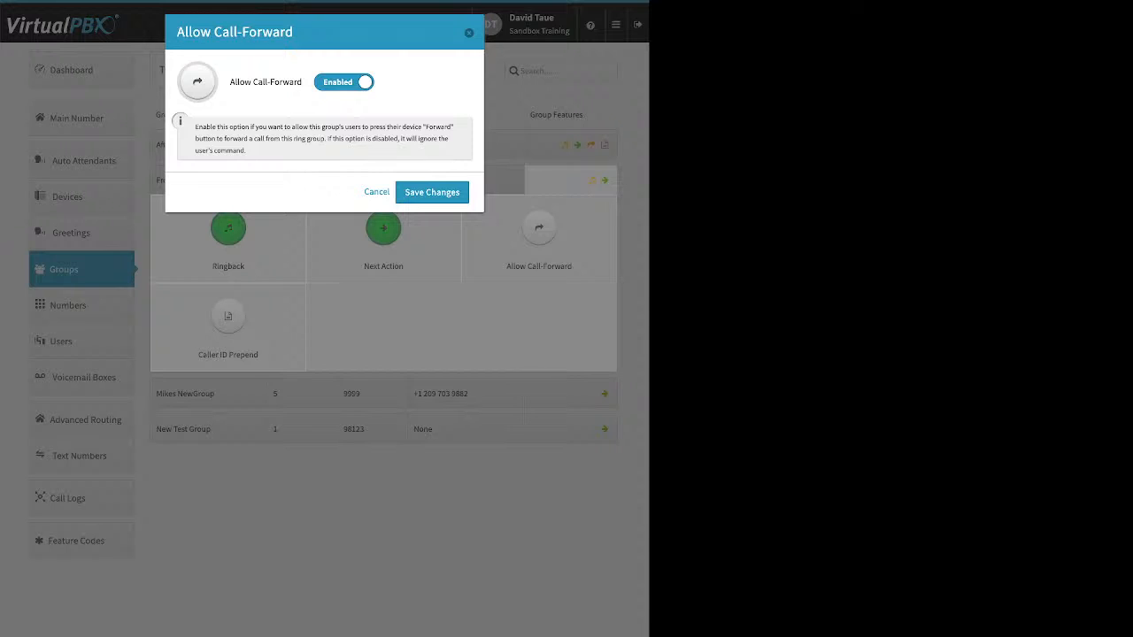
left_click(432, 192)
left_click(228, 323)
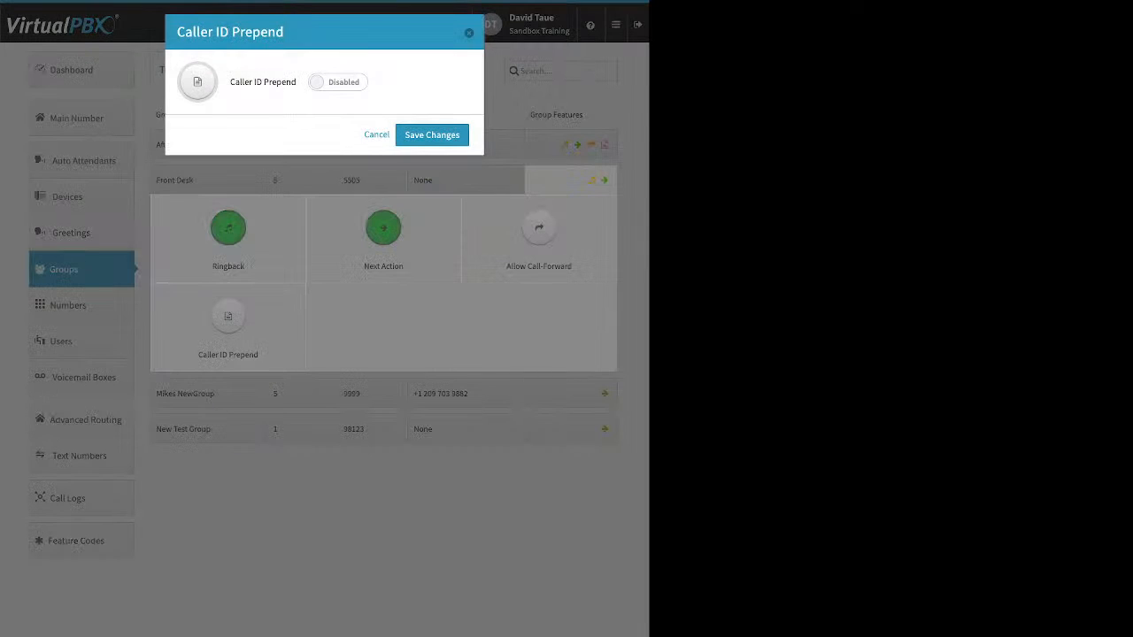
left_click(337, 82)
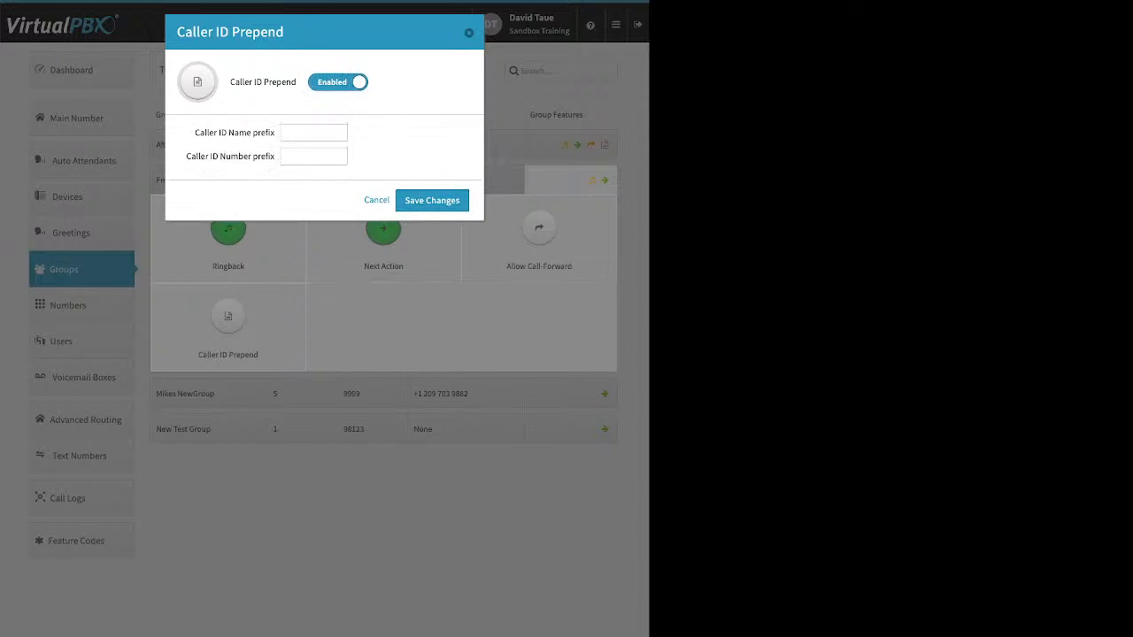
triple_click(235, 133)
left_click_drag(186, 156, 275, 157)
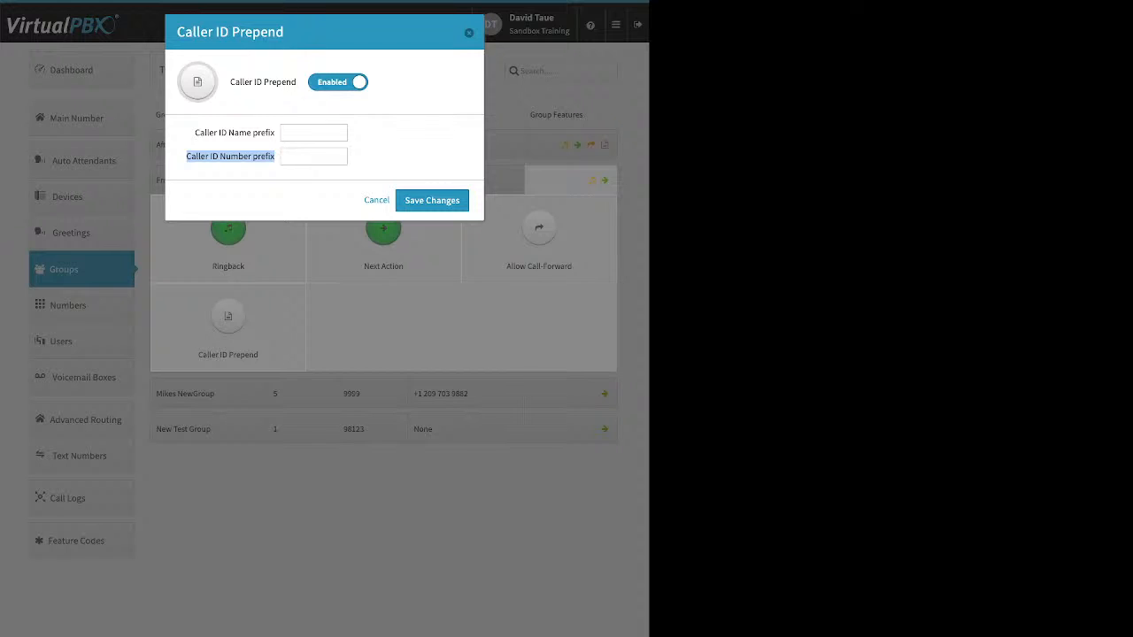
key("Escape")
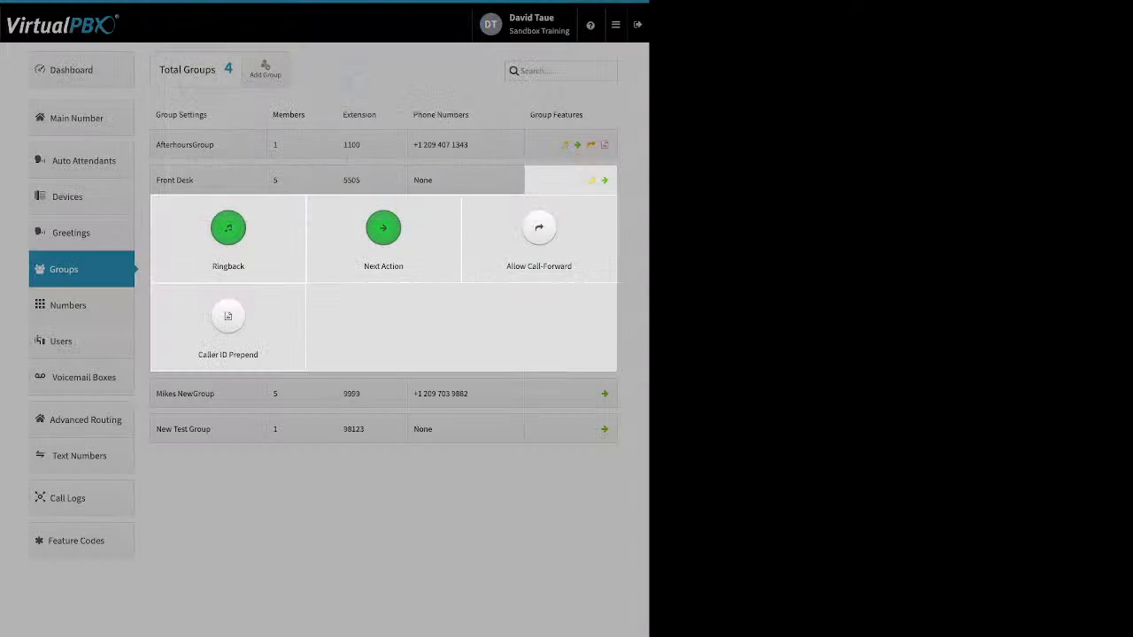
left_click(210, 179)
Go to Numbers, check a Callflows number's options, then list the five spare numbers
left_click(81, 306)
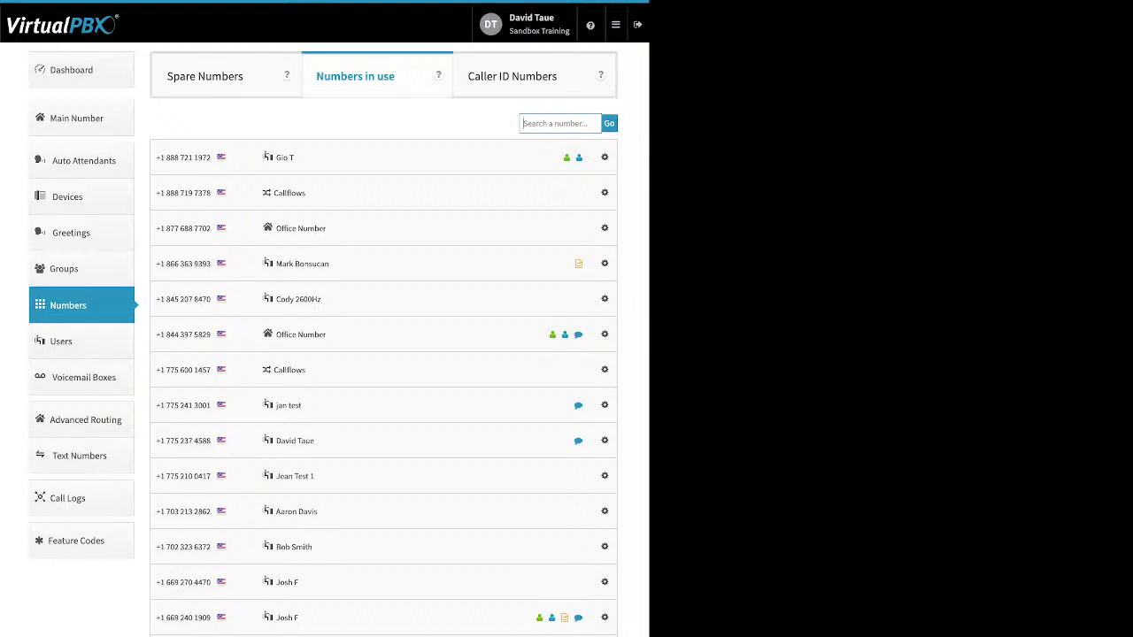
left_click(605, 369)
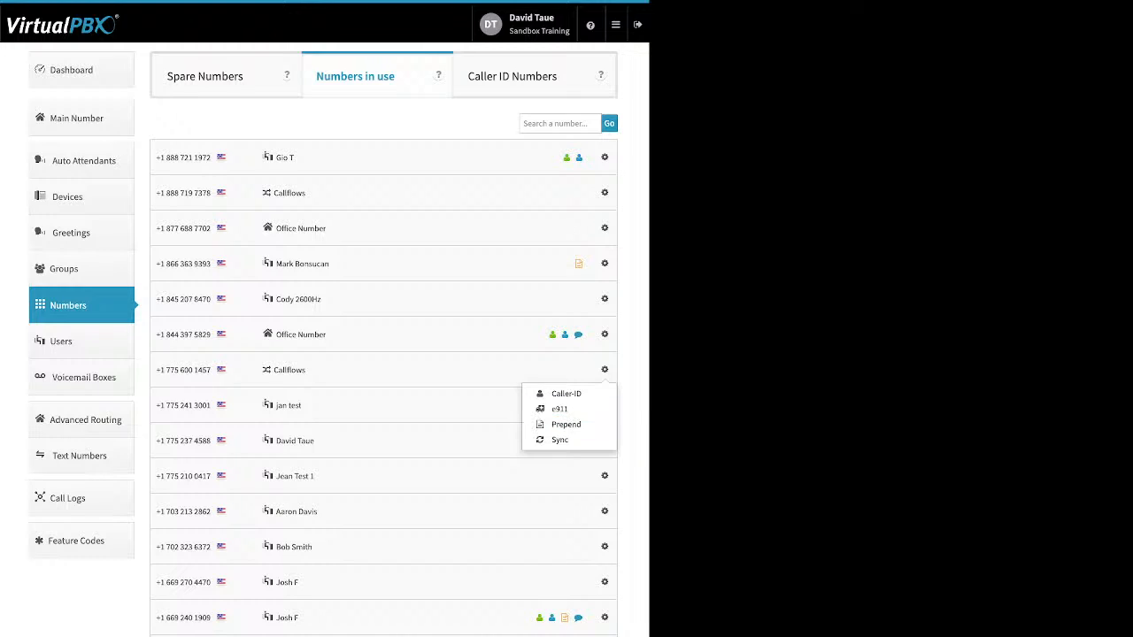
left_click(205, 77)
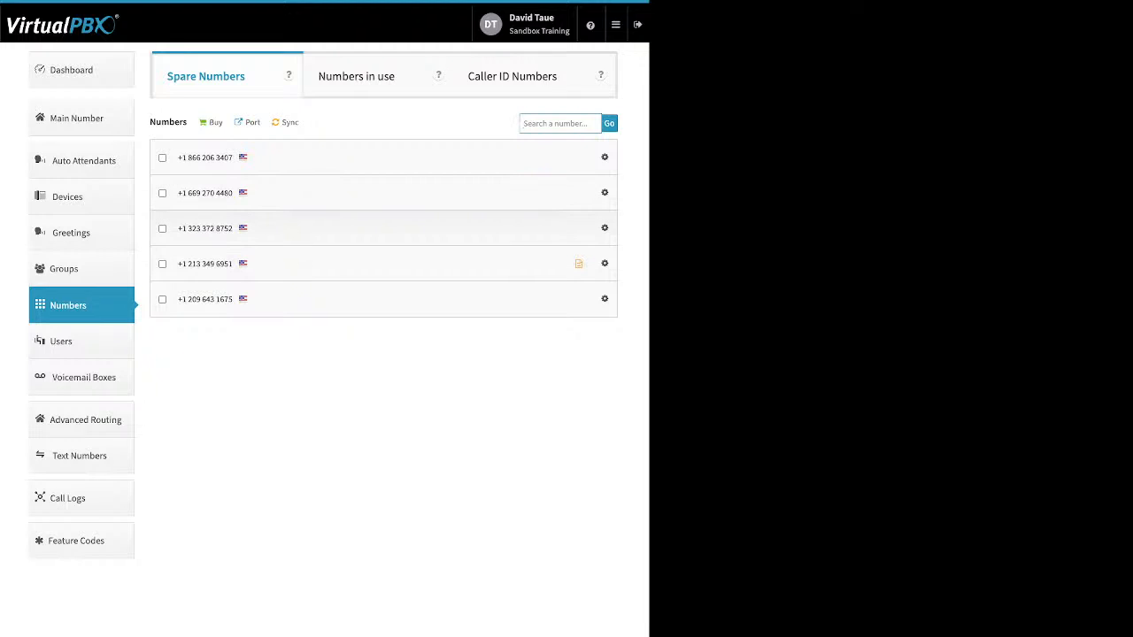
Delete the first spare number, then open the number porting requests from the buy options
left_click(162, 157)
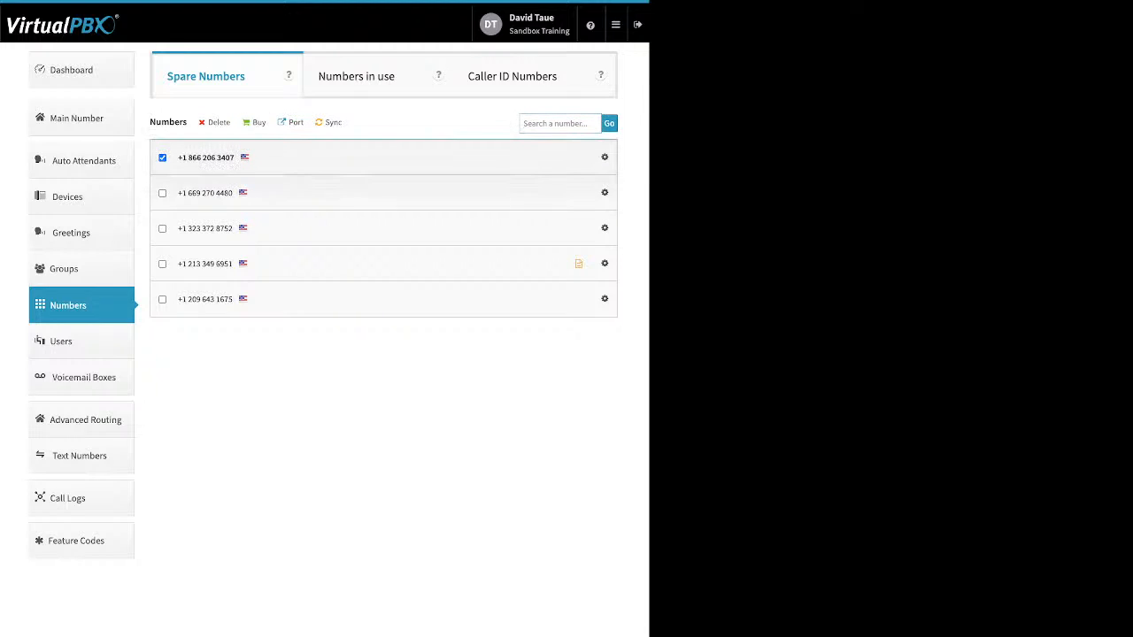
left_click_drag(231, 123, 208, 123)
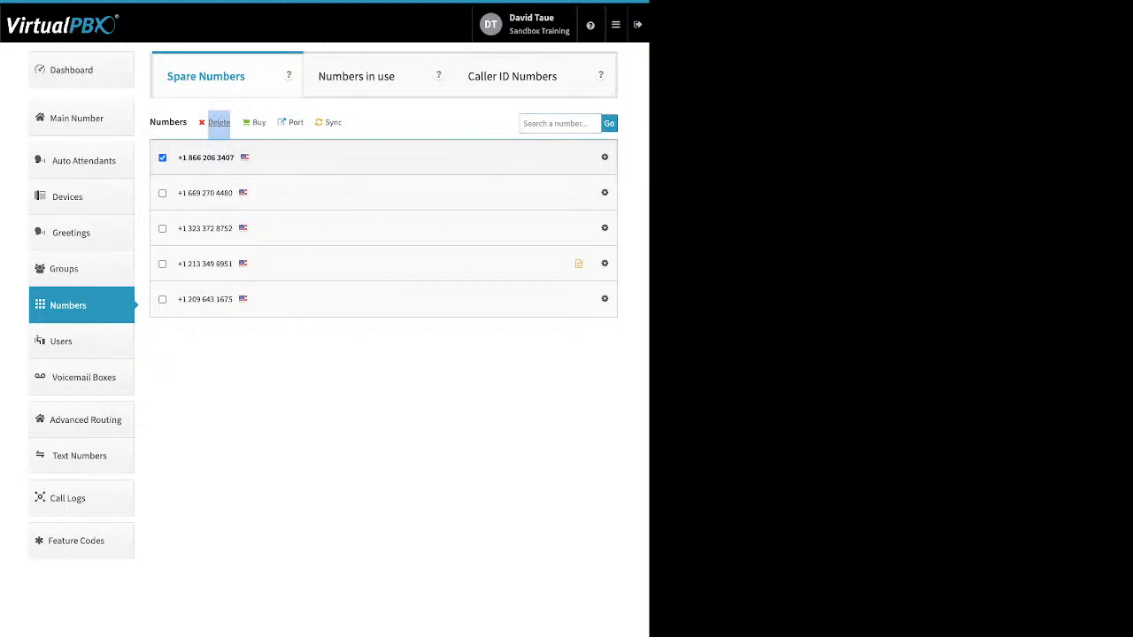
left_click(162, 158)
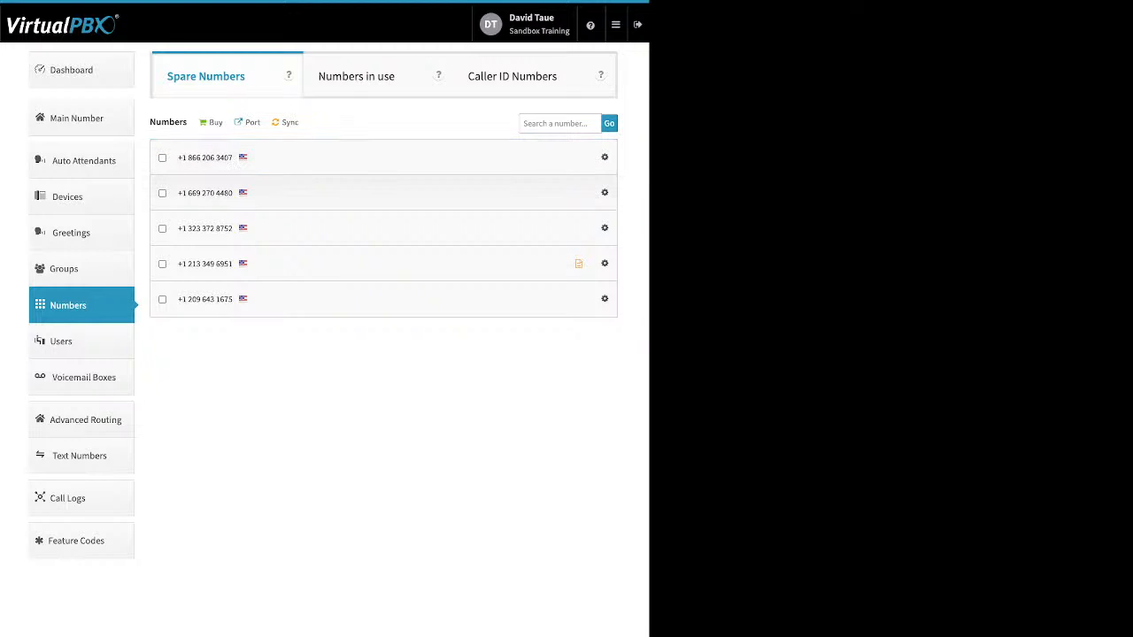
left_click(162, 158)
left_click(218, 122)
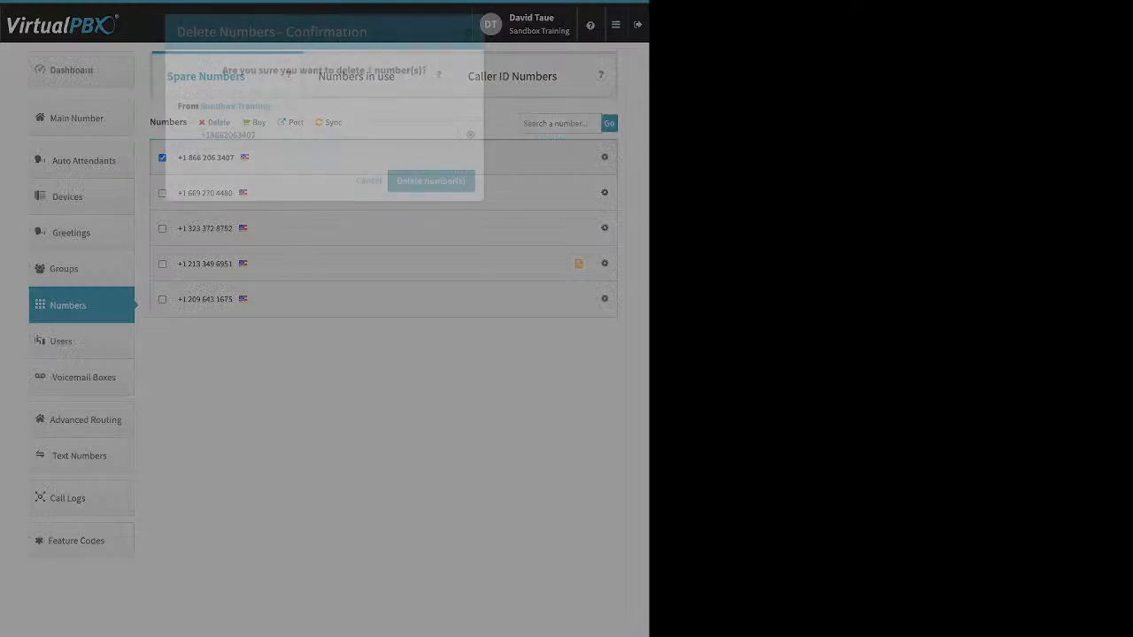
left_click(430, 180)
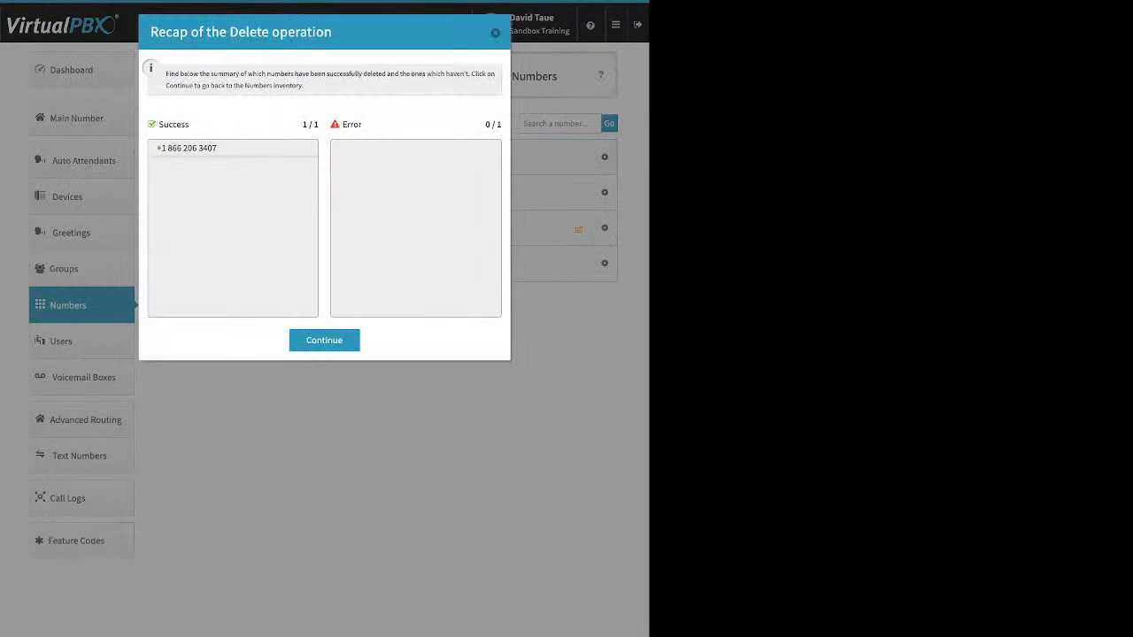
left_click(324, 341)
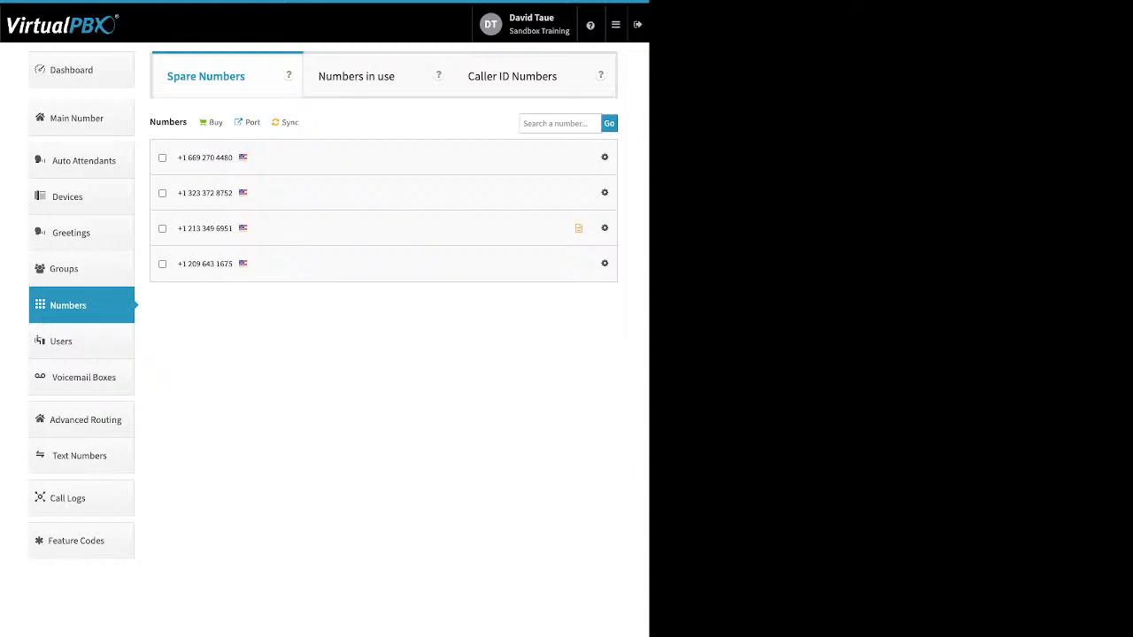
left_click(215, 122)
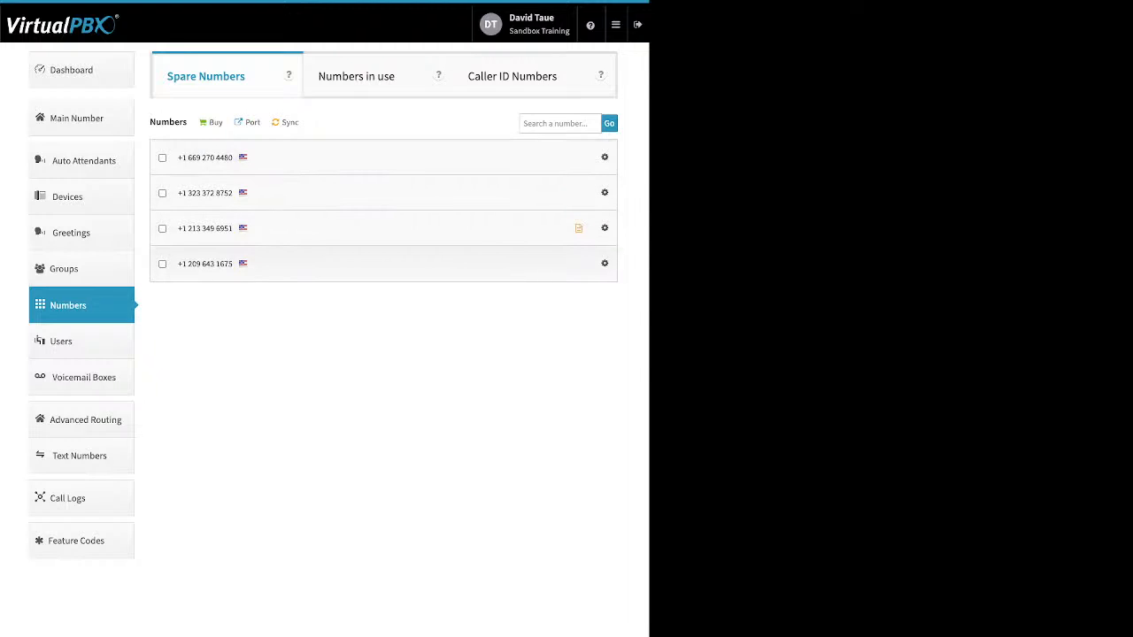
left_click(253, 122)
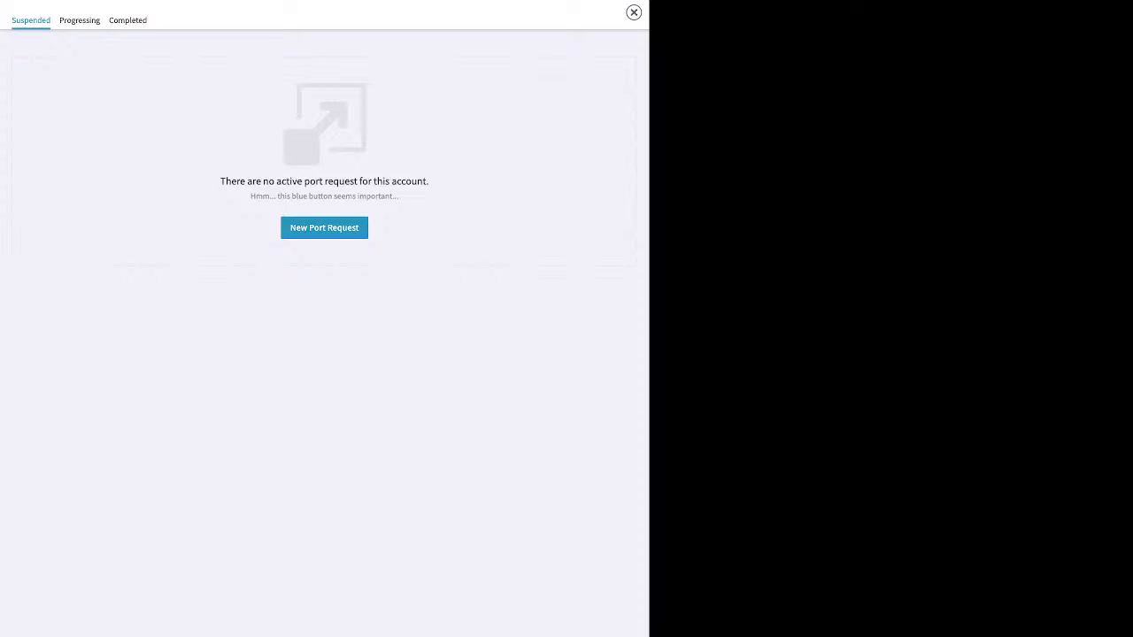
Start a 'test' port request for U.S. Local Numbers, then cancel it and close the porting window
left_click(324, 229)
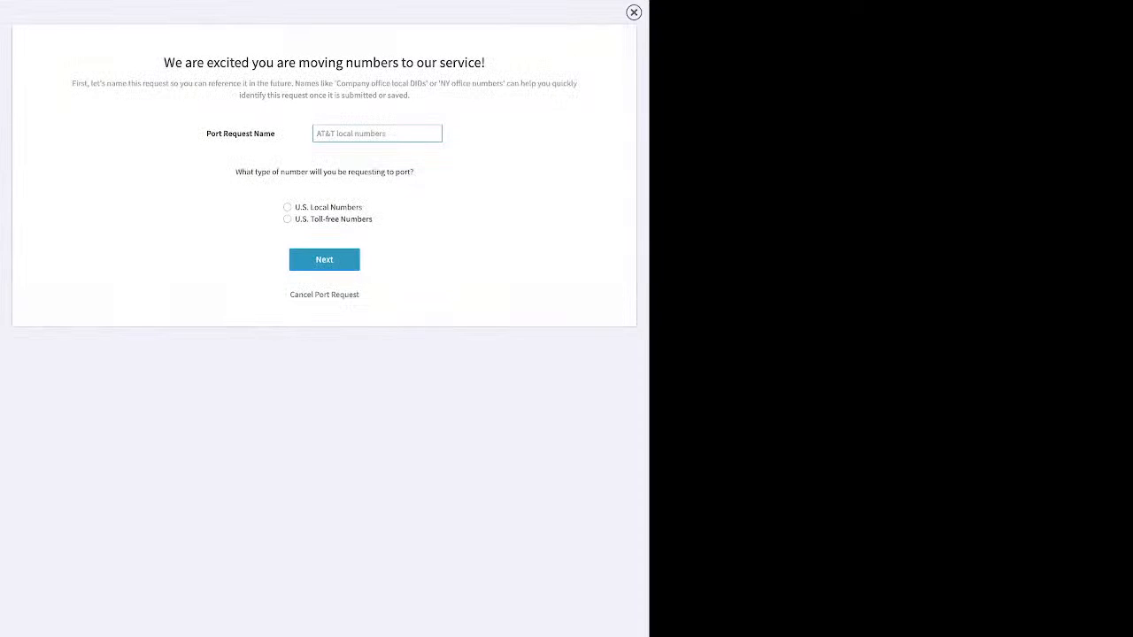
type("test")
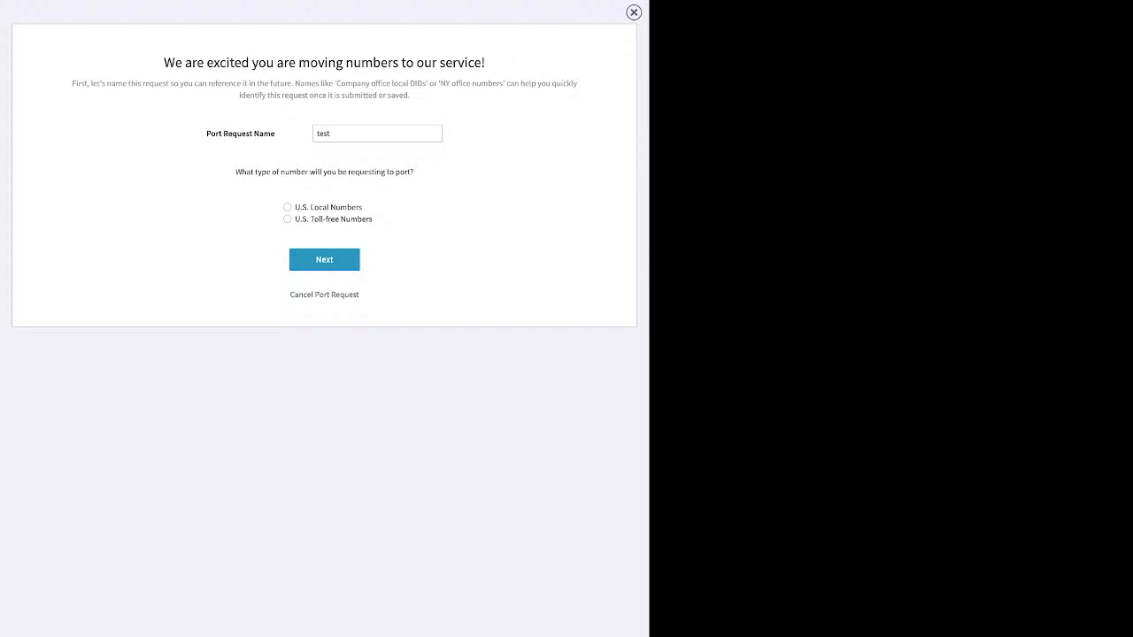
left_click(288, 219)
left_click(288, 207)
left_click(324, 260)
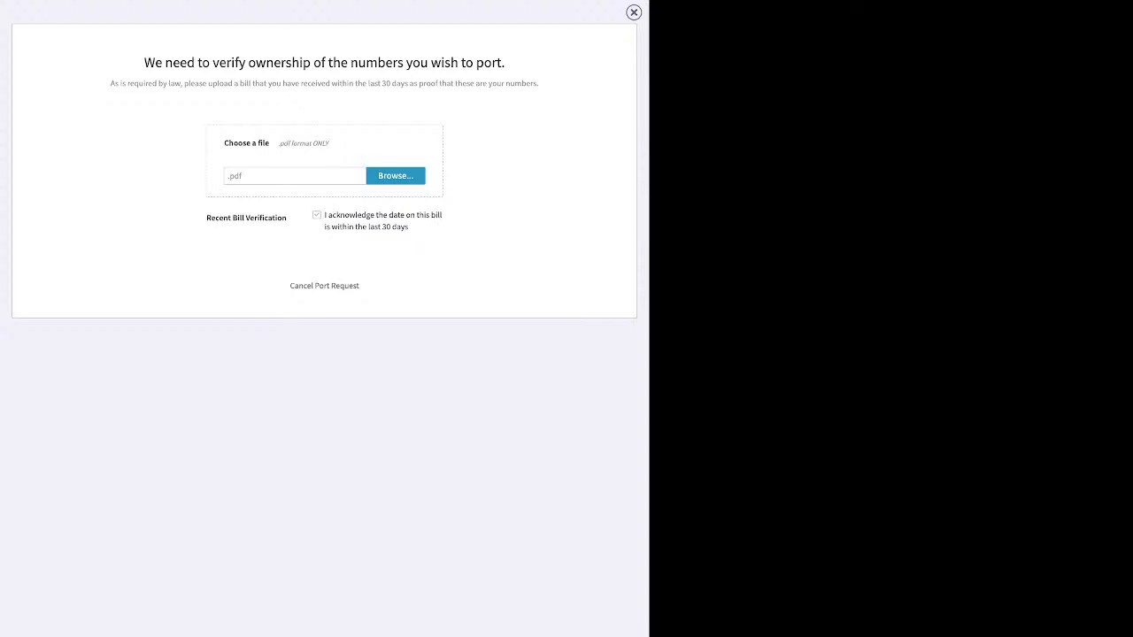
left_click(324, 286)
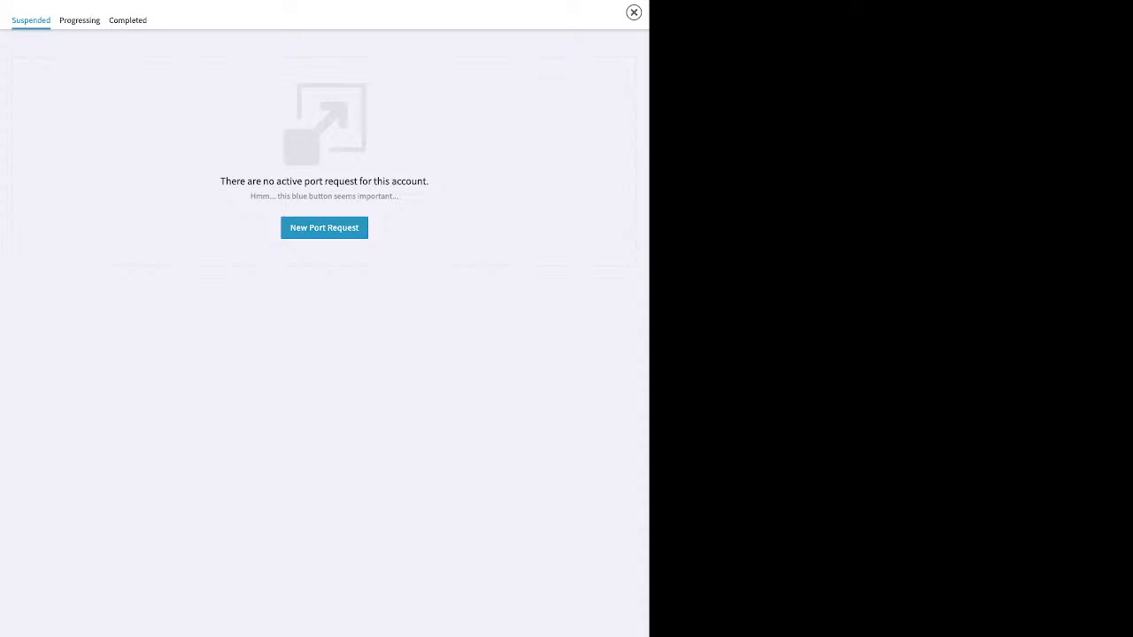
left_click(634, 13)
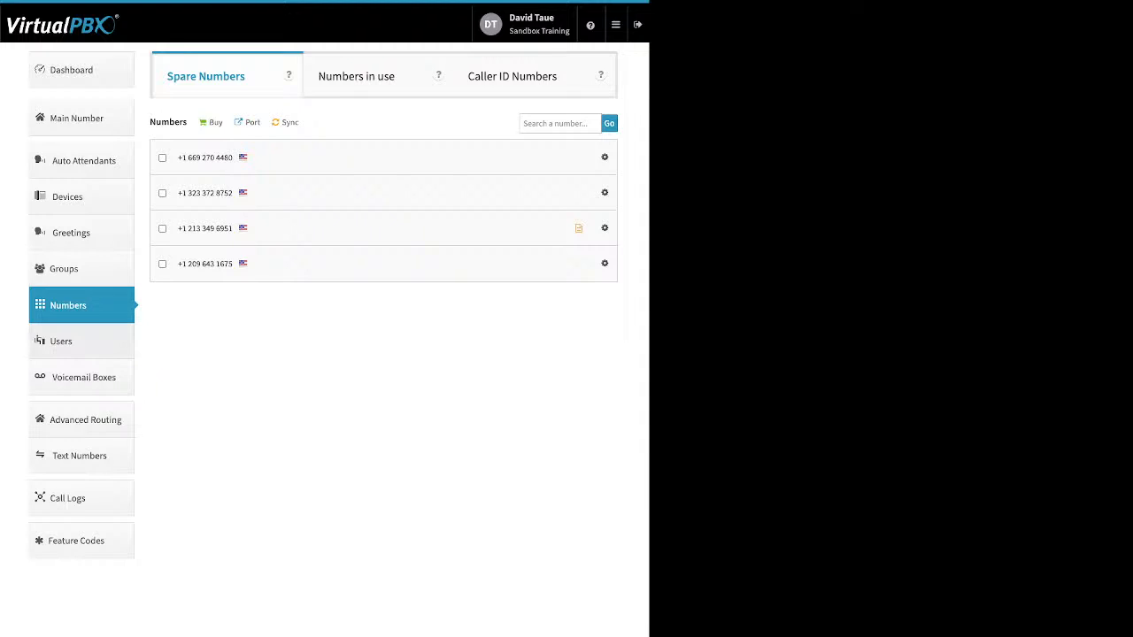
Open the Users list of 21 users and start adding a new user
left_click(61, 340)
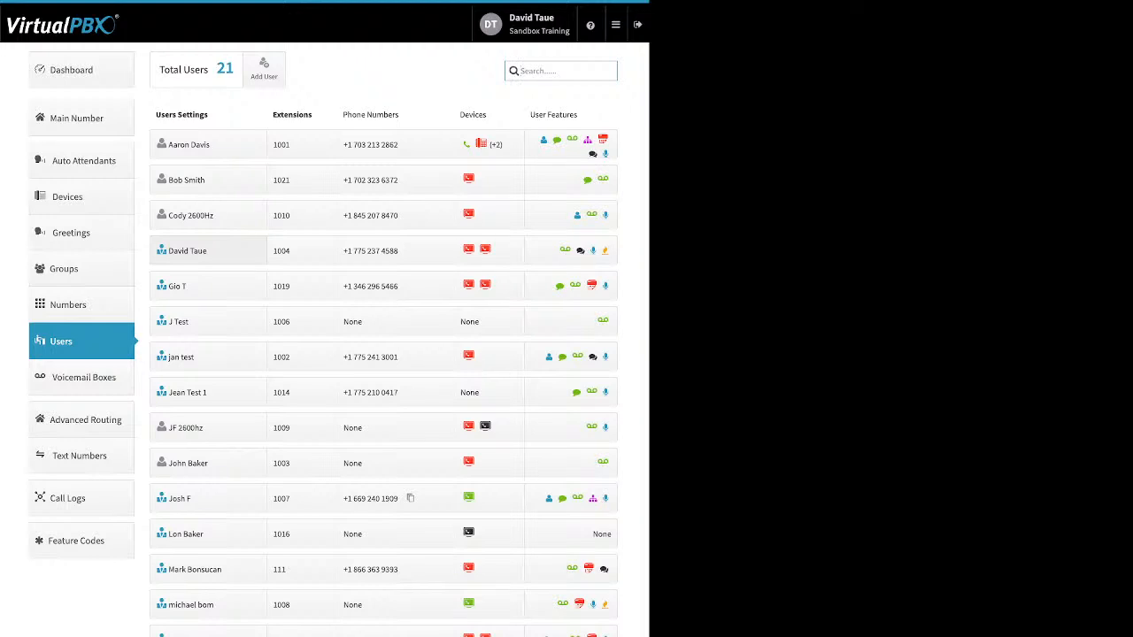
left_click(264, 69)
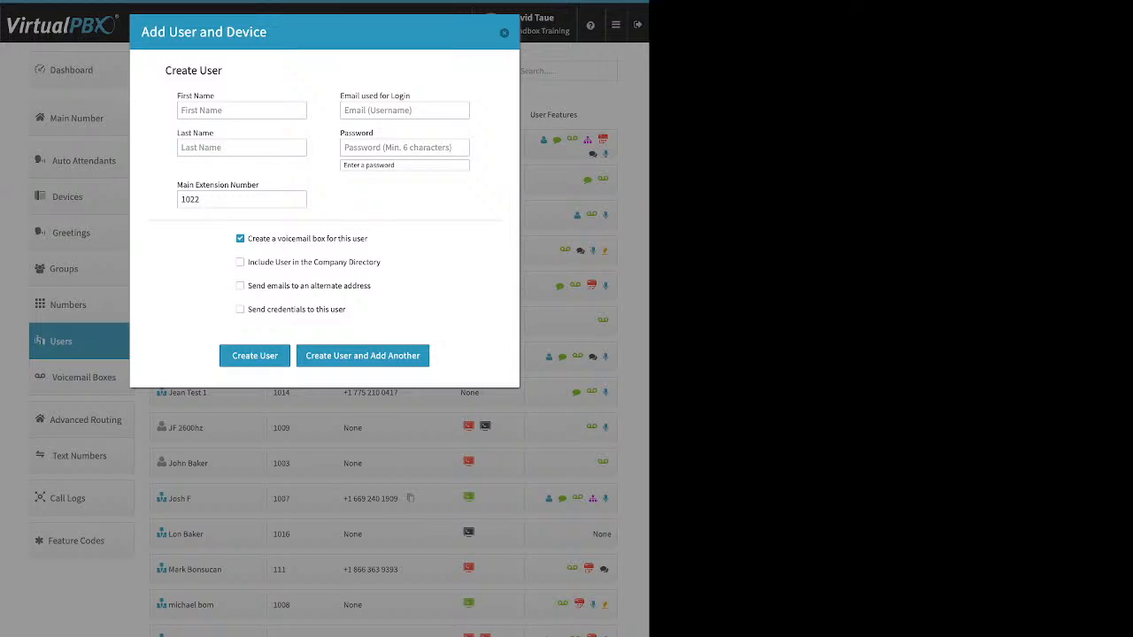
Review the login email and password fields, then change the main extension from 1022 to 5001
triple_click(375, 96)
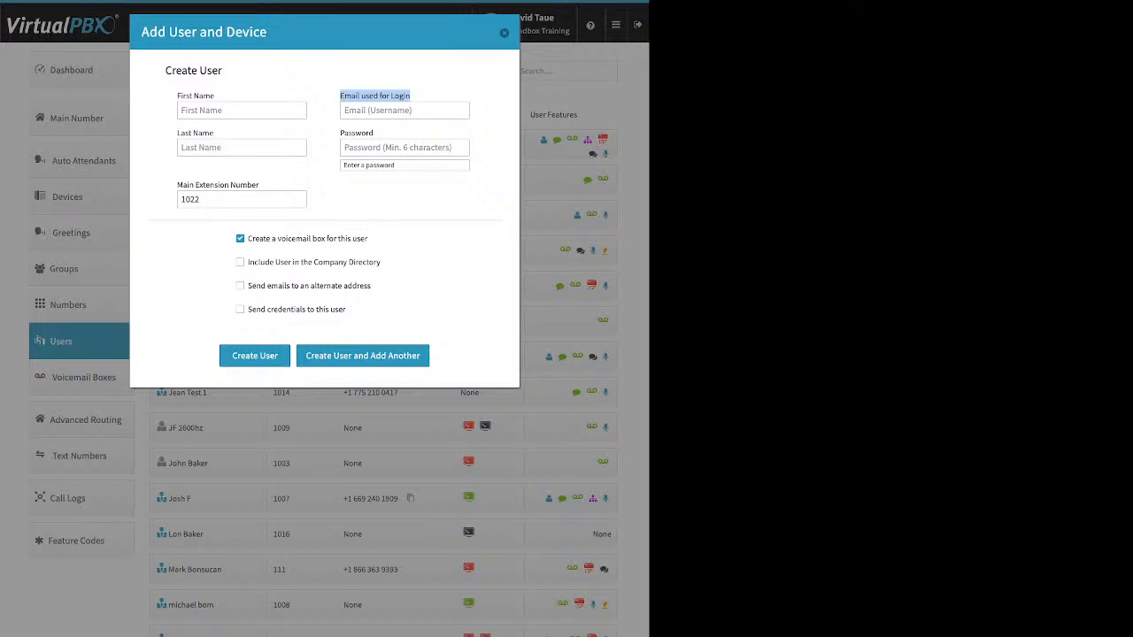
left_click(405, 148)
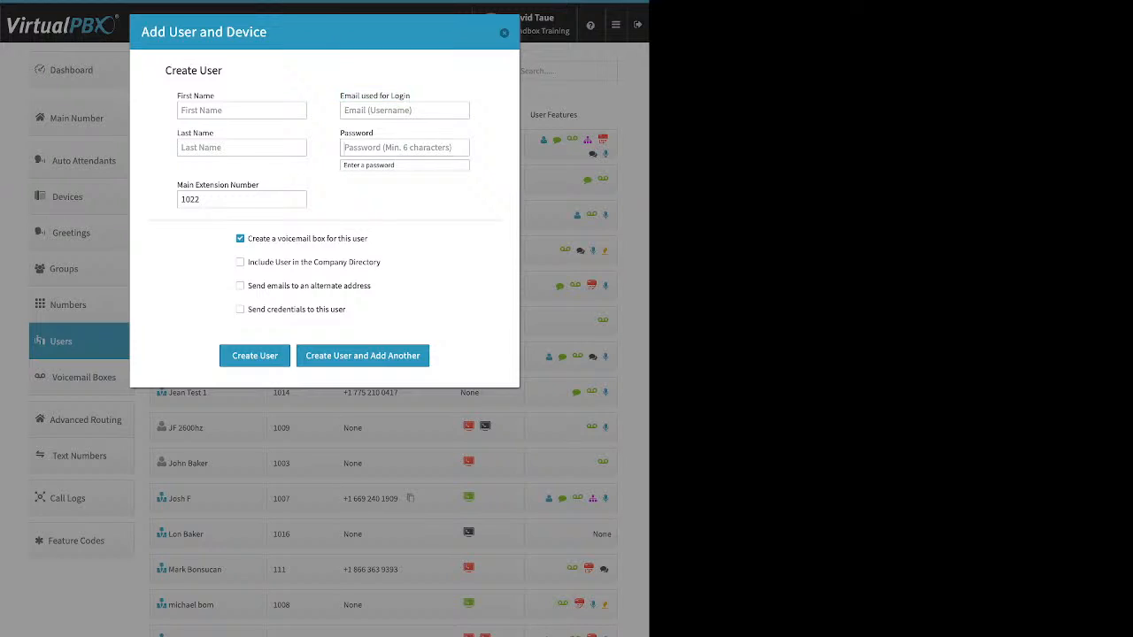
left_click(241, 199)
key("BackSpace")
key("BackSpace")
key("BackSpace")
key("BackSpace")
type("5001")
left_click_drag(369, 239, 248, 239)
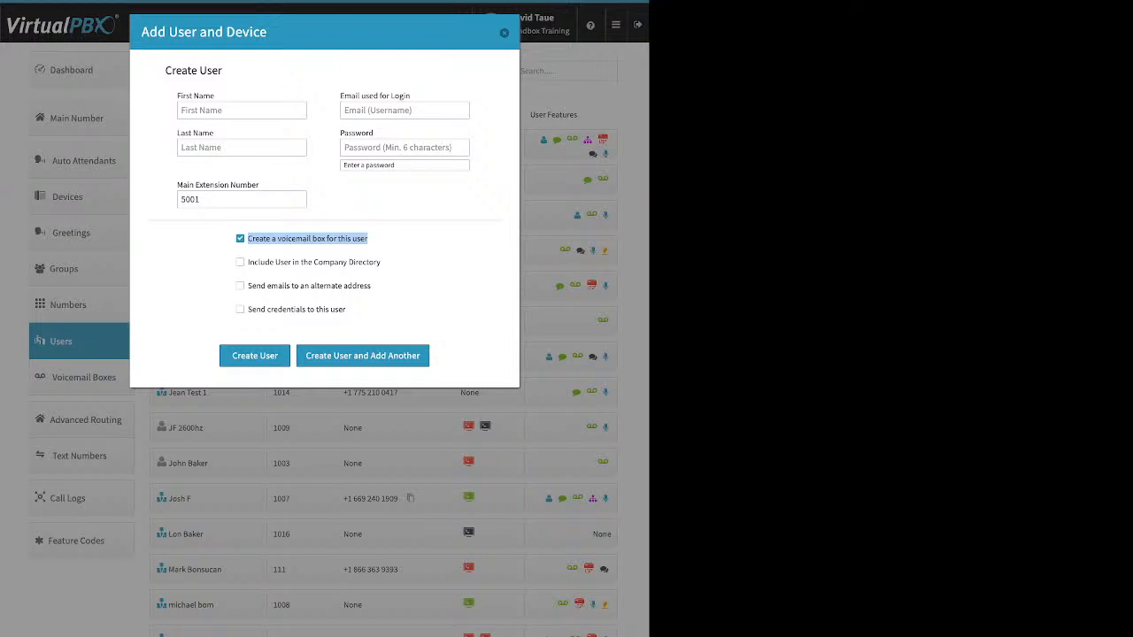
Include the new user in the Company Directory and try, then undo, an alternate email address
left_click(240, 262)
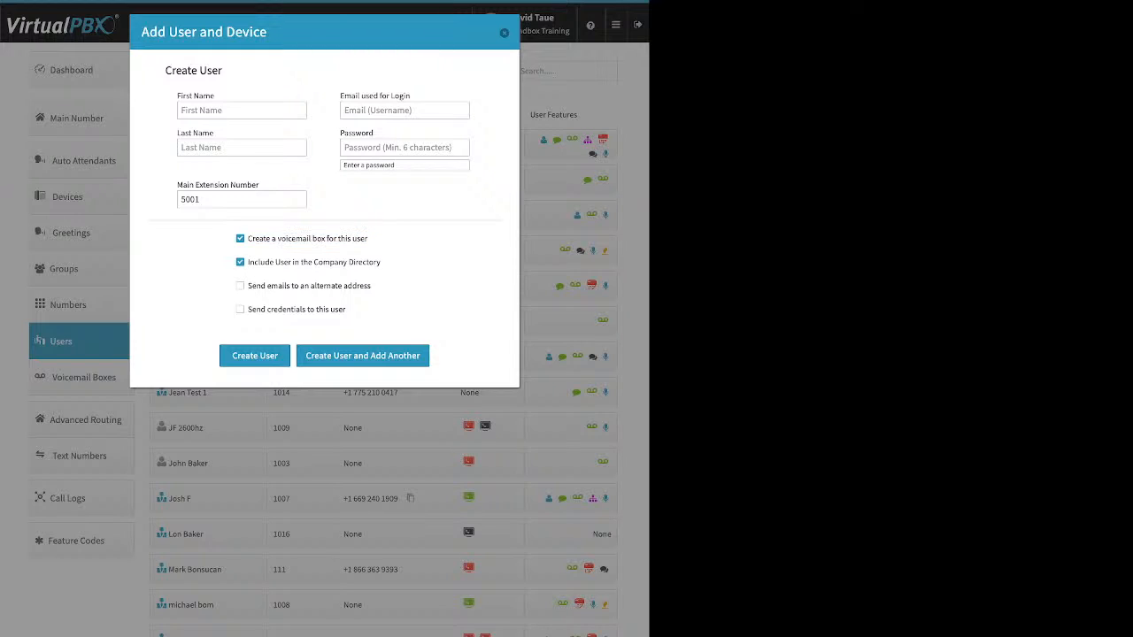
left_click_drag(382, 263, 254, 263)
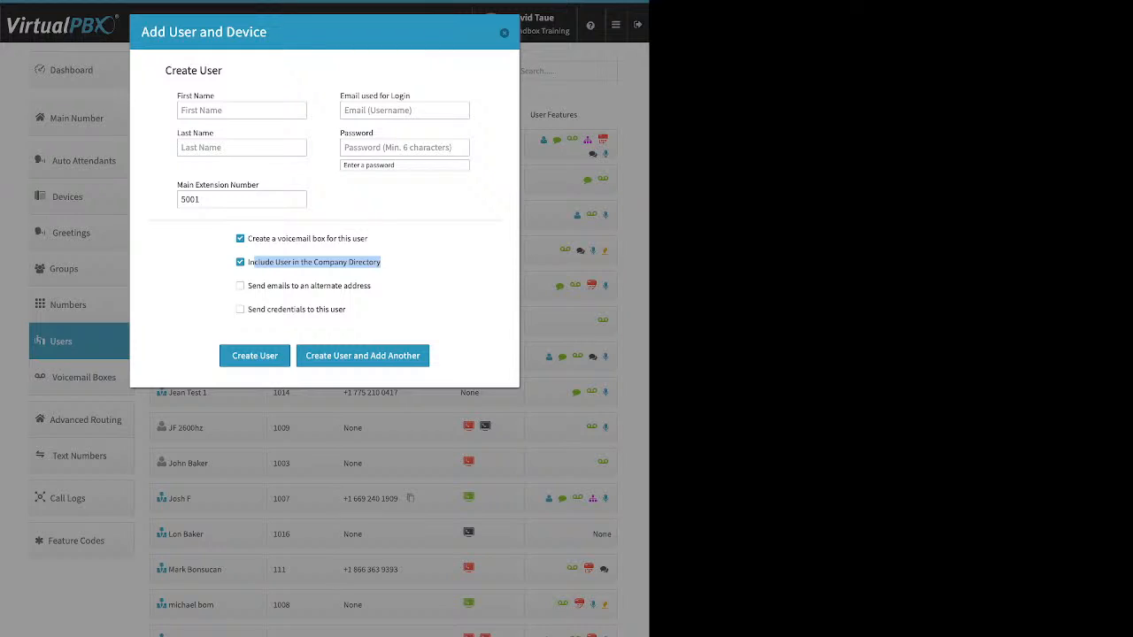
left_click_drag(372, 286, 248, 286)
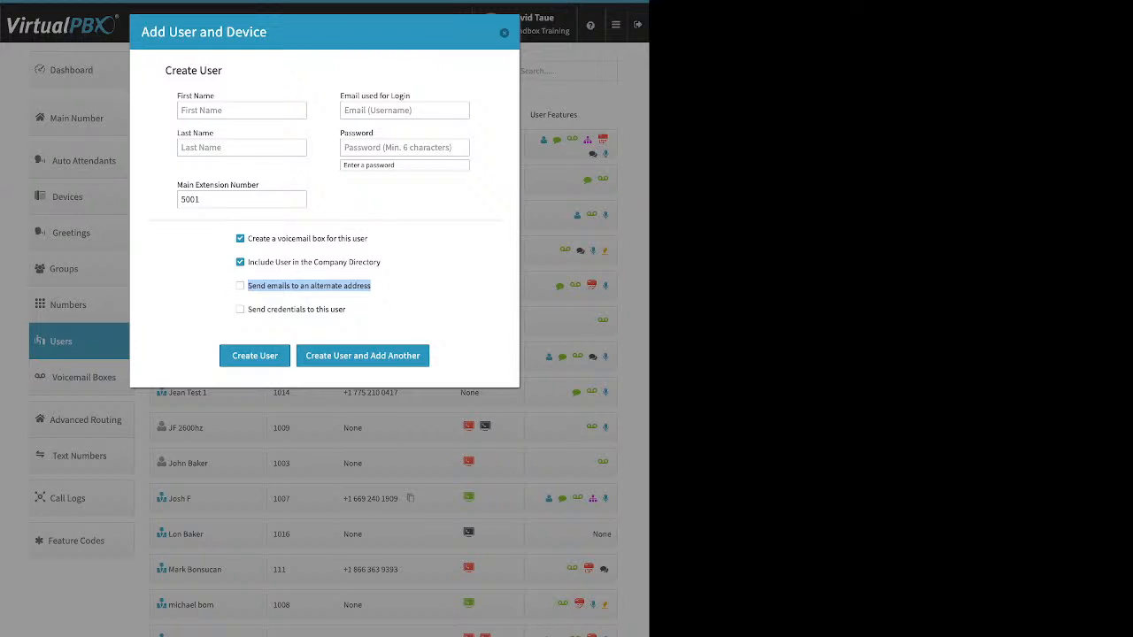
left_click(240, 286)
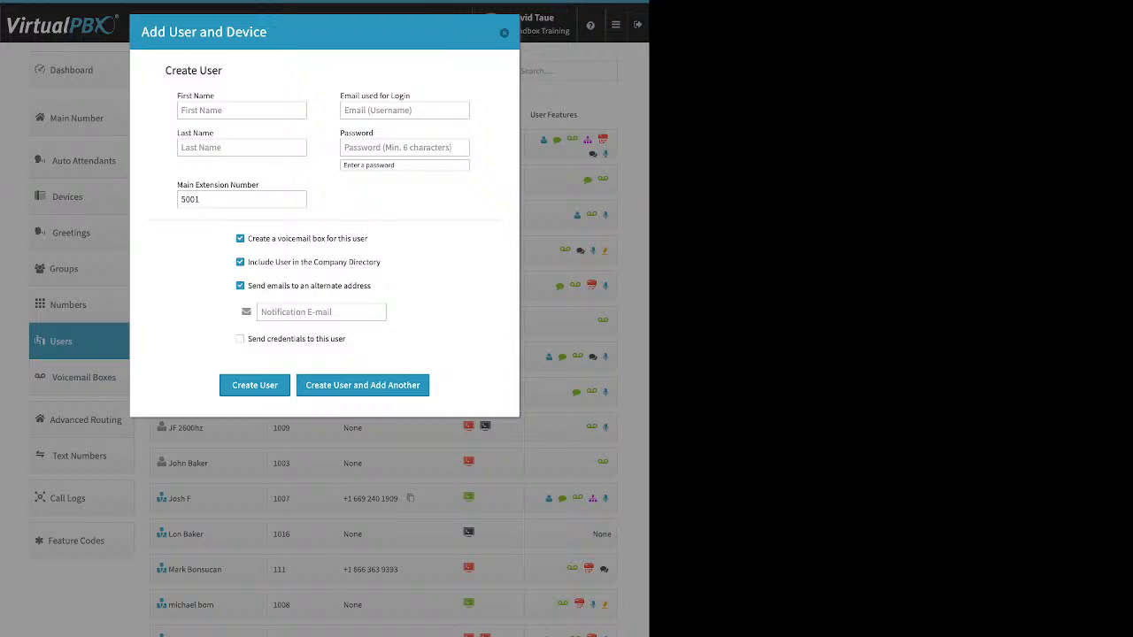
left_click(321, 313)
left_click(240, 286)
Tick Send credentials, then close the form without creating the user
left_click_drag(346, 309, 248, 309)
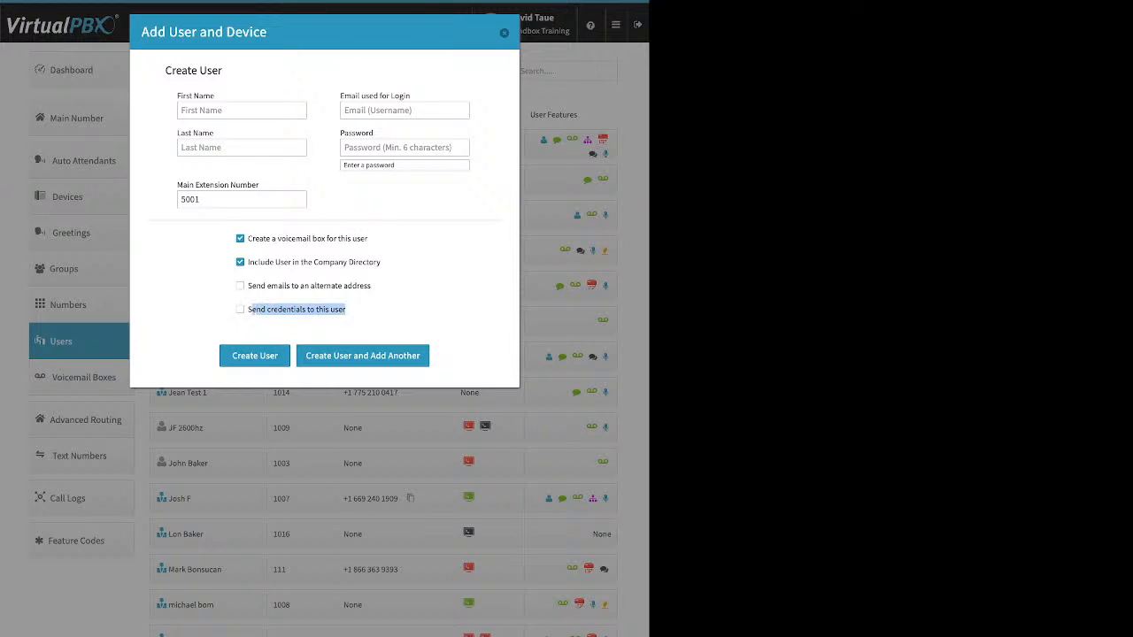
left_click(240, 309)
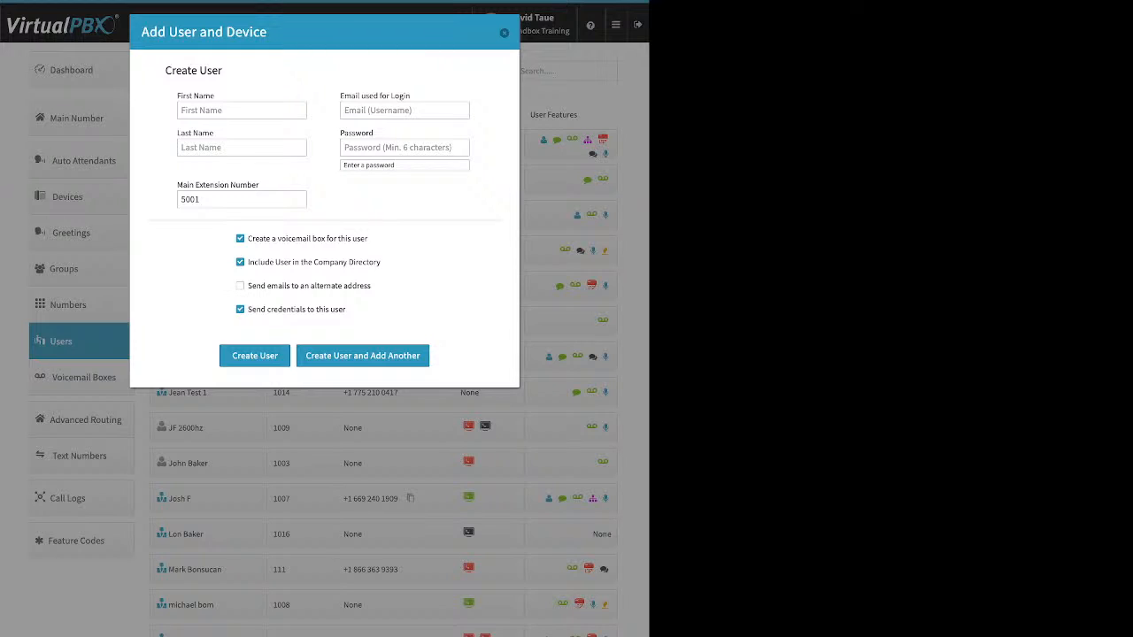
left_click(504, 33)
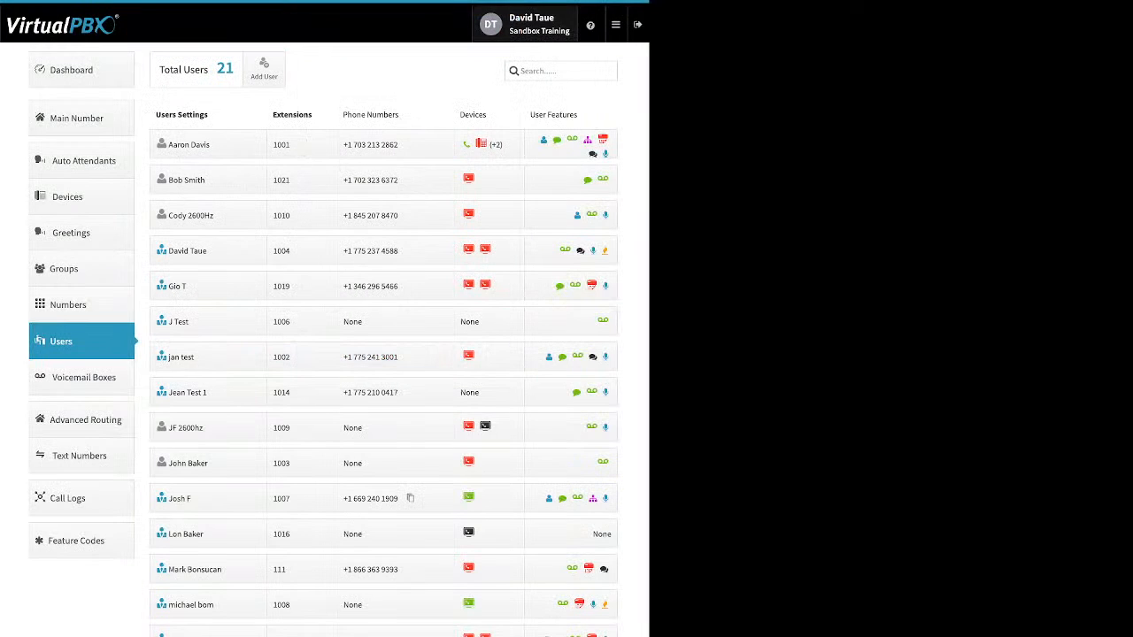
Open the extension 1001 user's settings and view the Change Credentials form, cancelling it unchanged
left_click(208, 145)
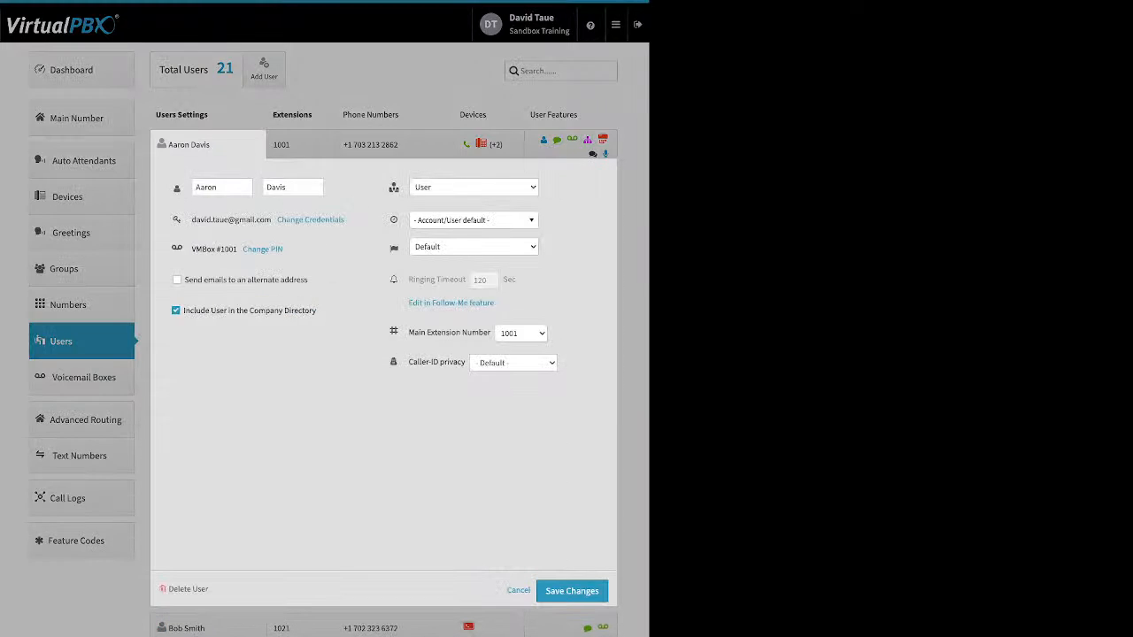
left_click_drag(345, 220, 283, 220)
left_click(305, 220)
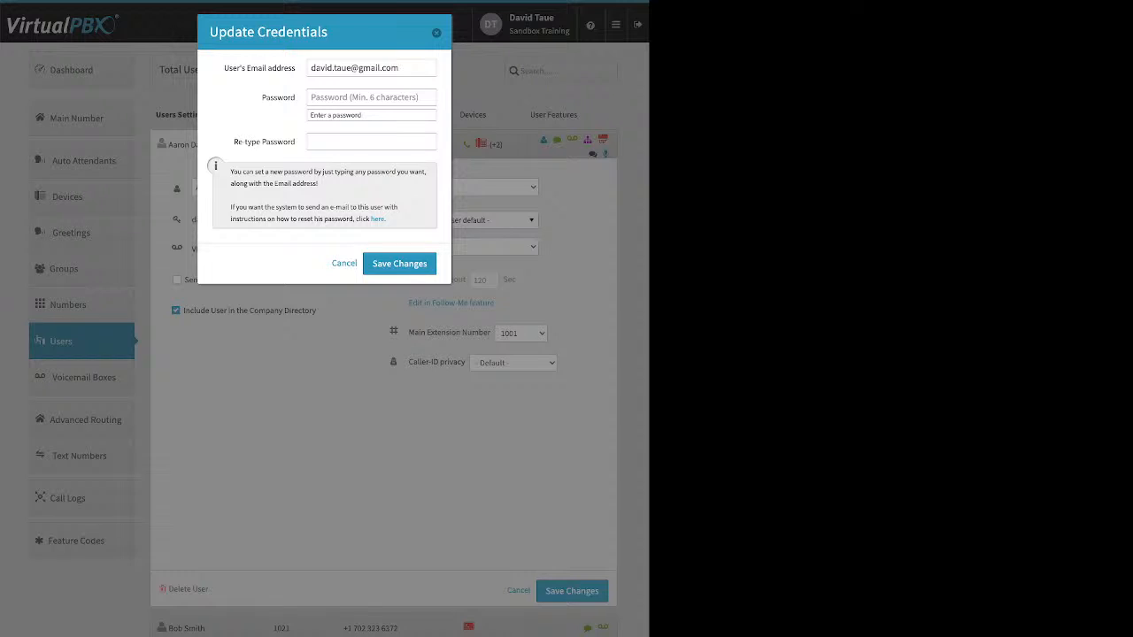
left_click_drag(387, 220, 367, 219)
key("Escape")
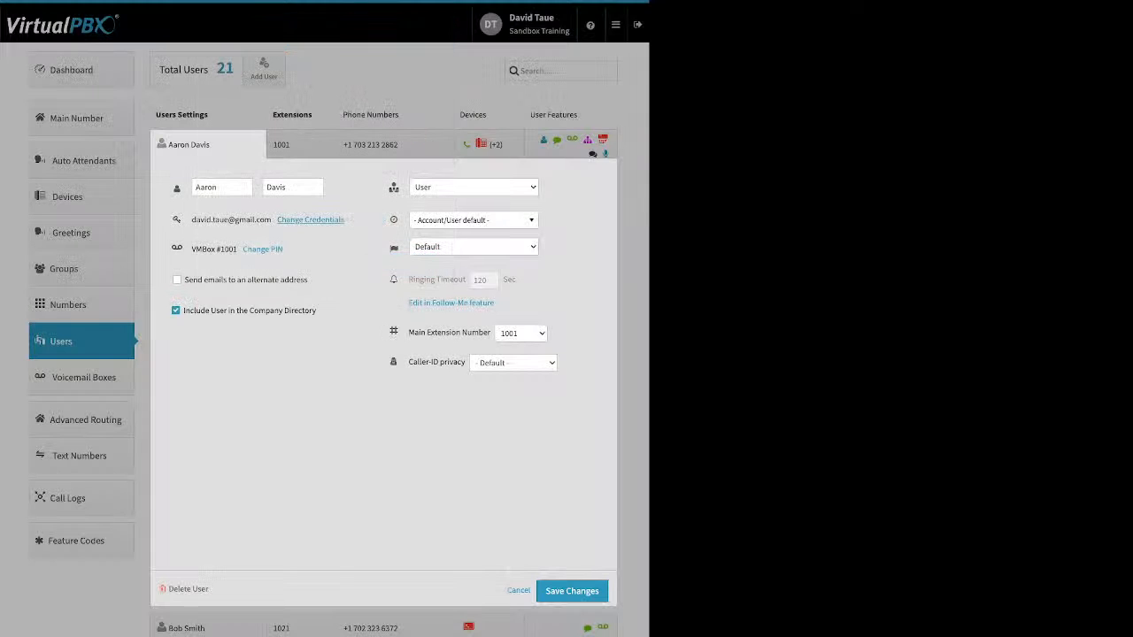
Open and cancel the voicemail PIN form, then review the alternate e-mail and company directory options
key("Tab")
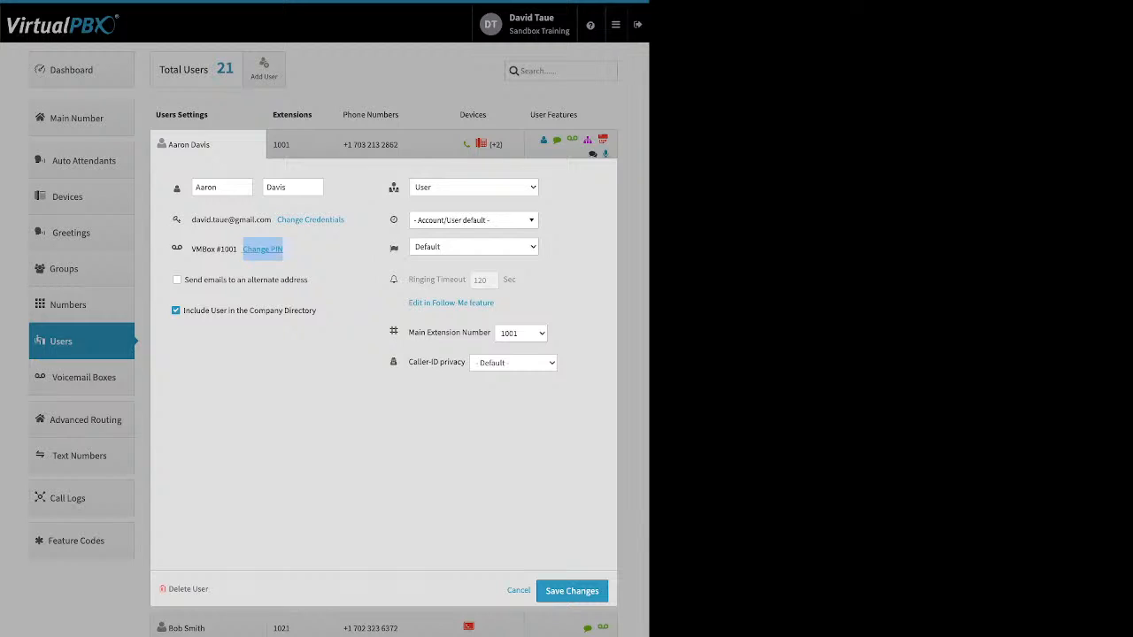
key("Return")
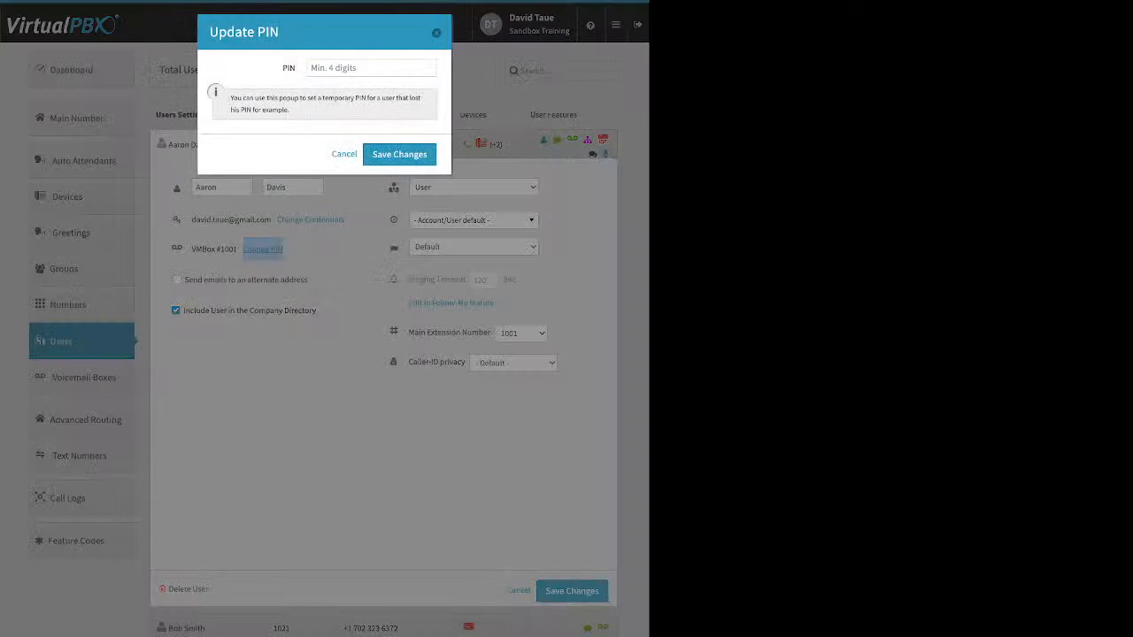
key("Escape")
key("Tab")
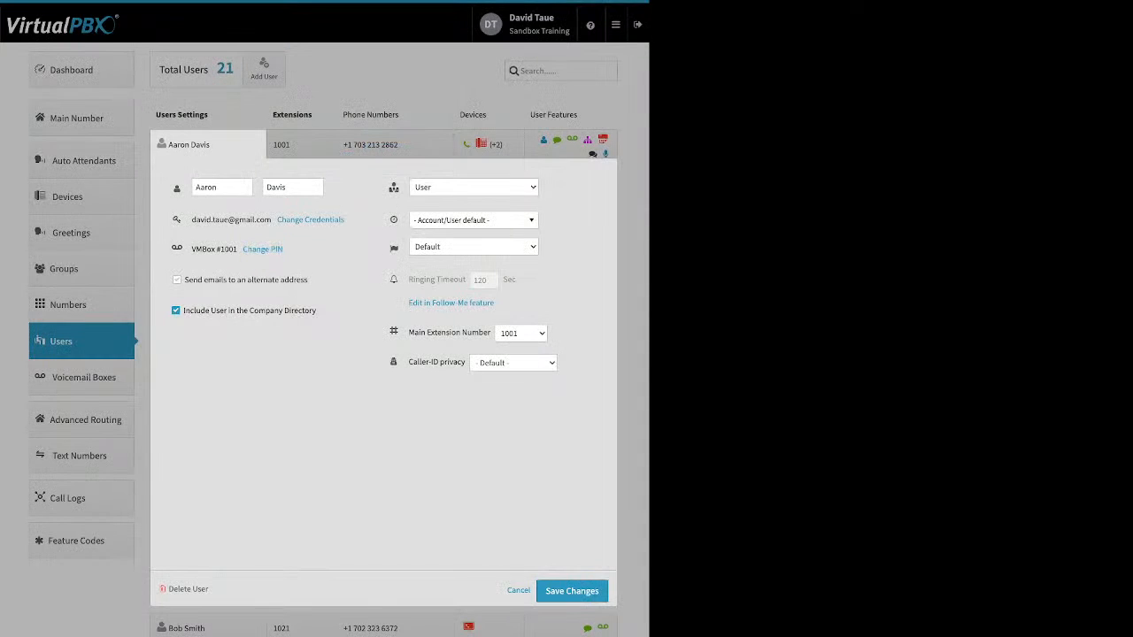
left_click_drag(309, 281, 228, 280)
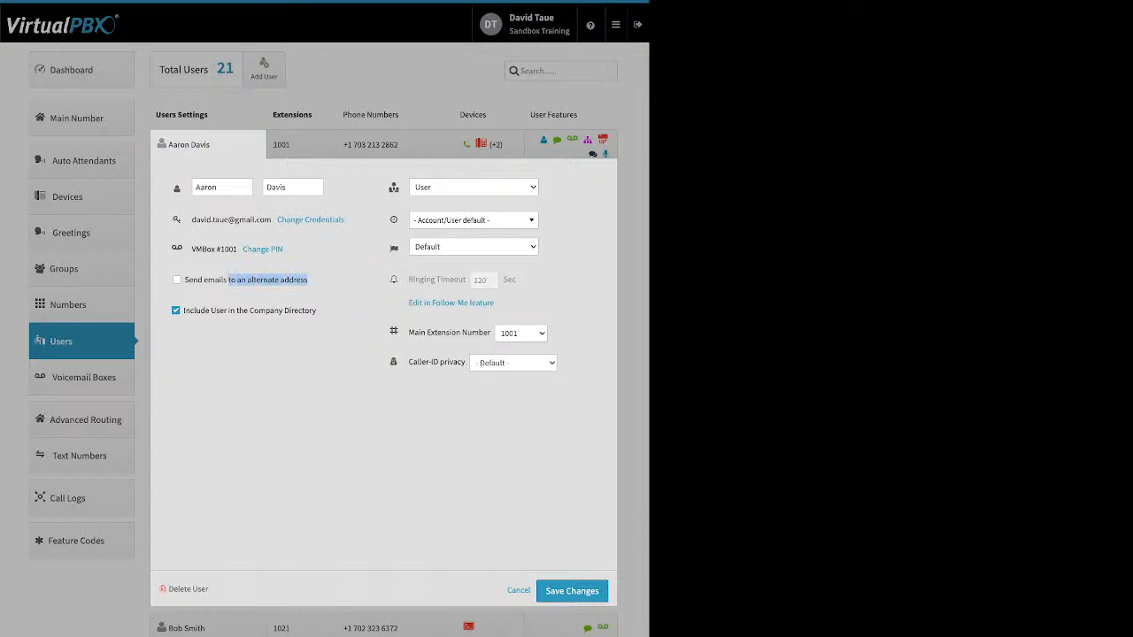
left_click(324, 282)
left_click_drag(317, 311, 250, 310)
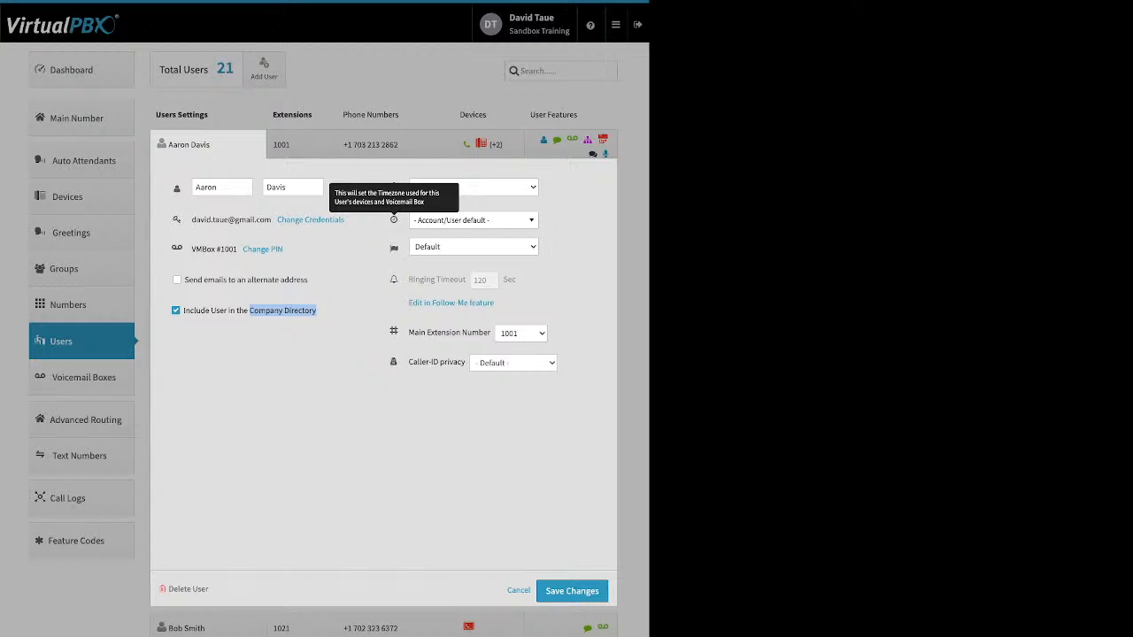
Browse the extension 1001 timezone list without choosing one, then collapse that user's settings
left_click(474, 221)
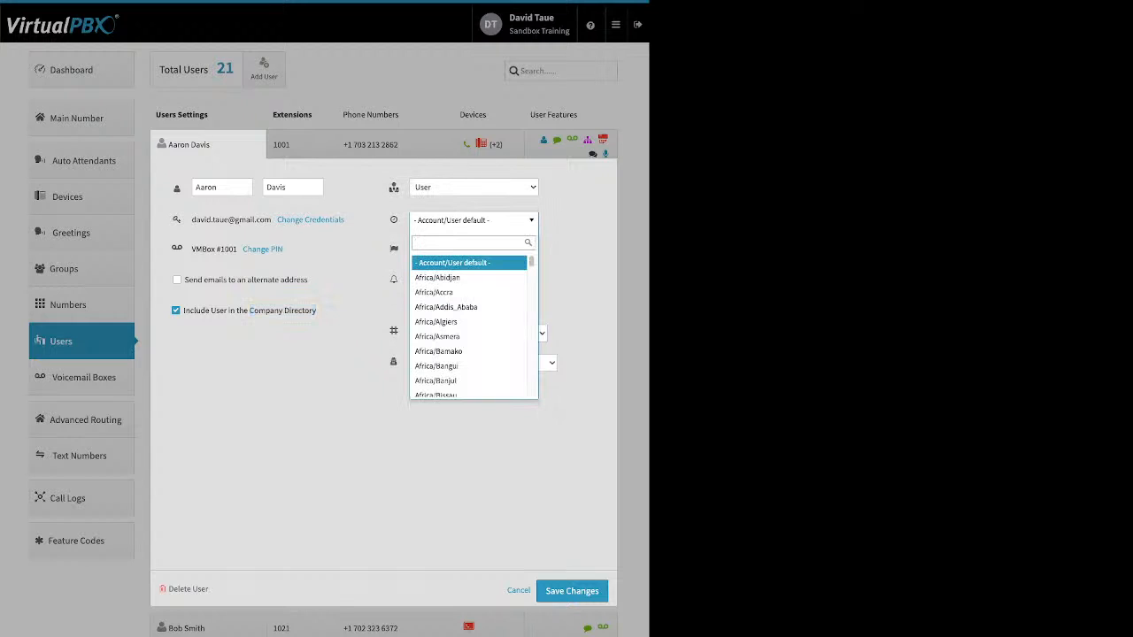
left_click(389, 252)
mouse_move(394, 249)
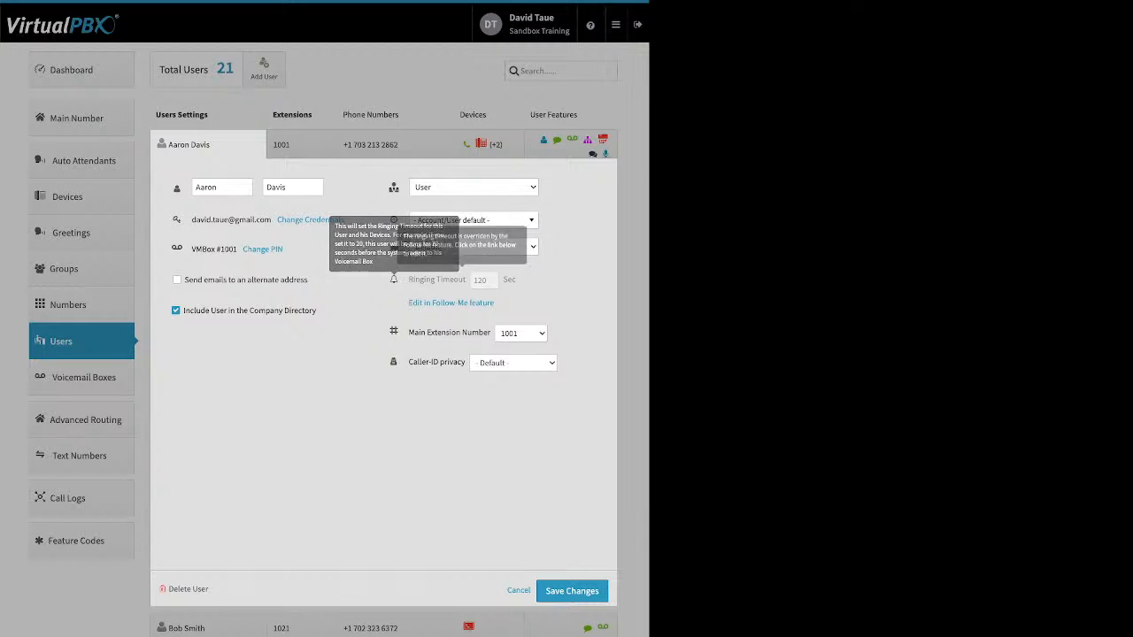
left_click(518, 591)
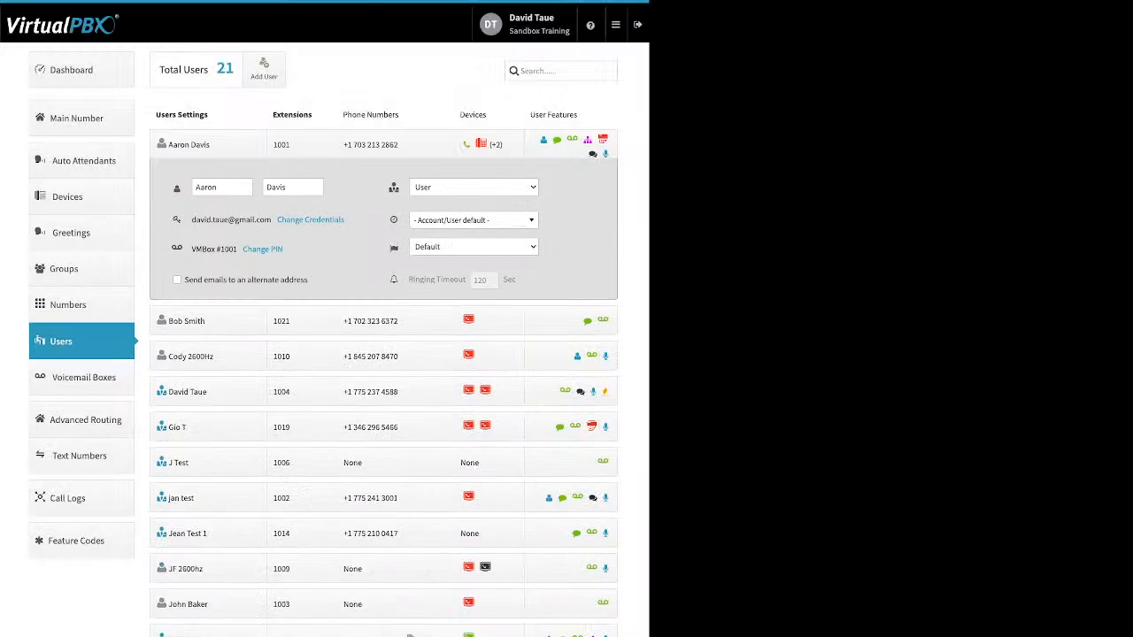
Expand the extension 1021 user's settings and note the 20-second ringing timeout
left_click(208, 180)
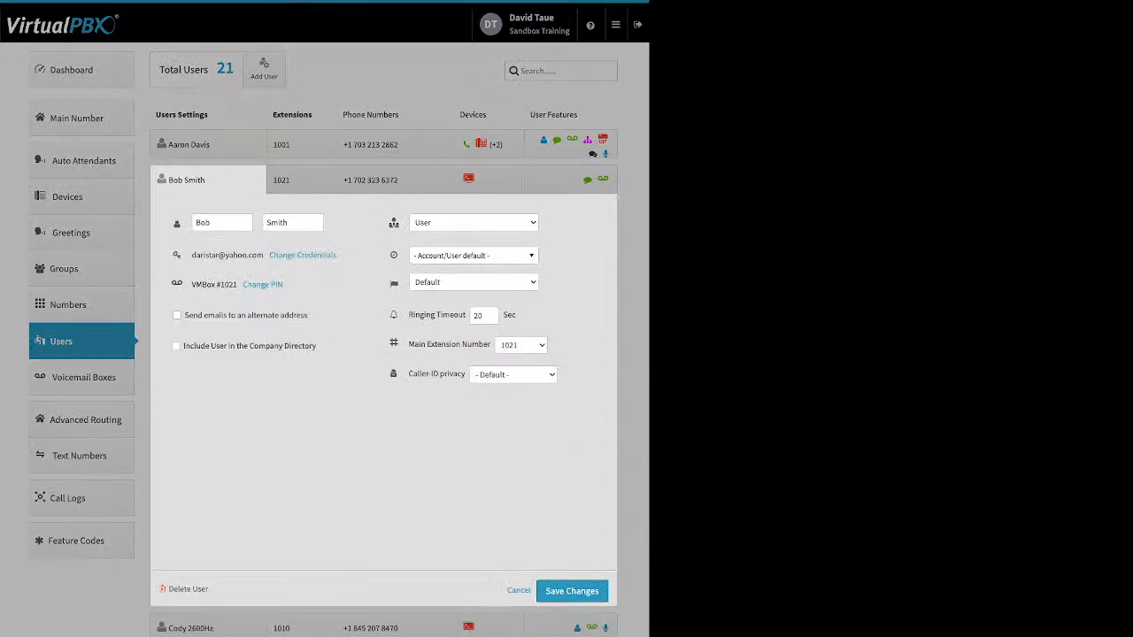
left_click_drag(409, 315, 466, 316)
Inspect the extension 1021 user's assigned extension and phone number, including its options menu, changing nothing
left_click(437, 315)
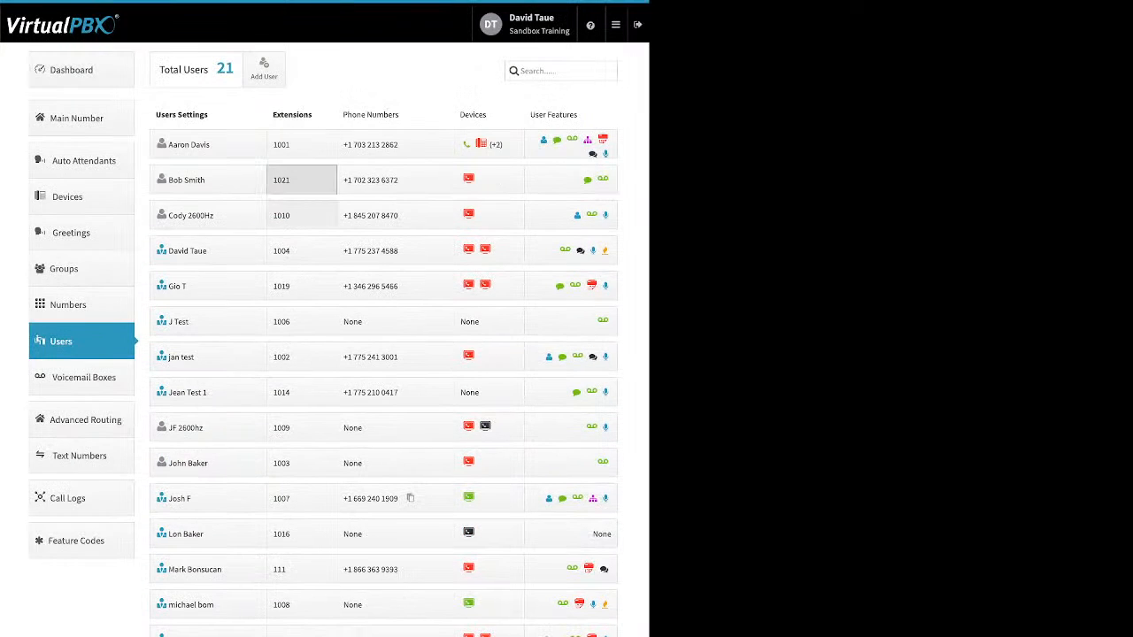
left_click(301, 179)
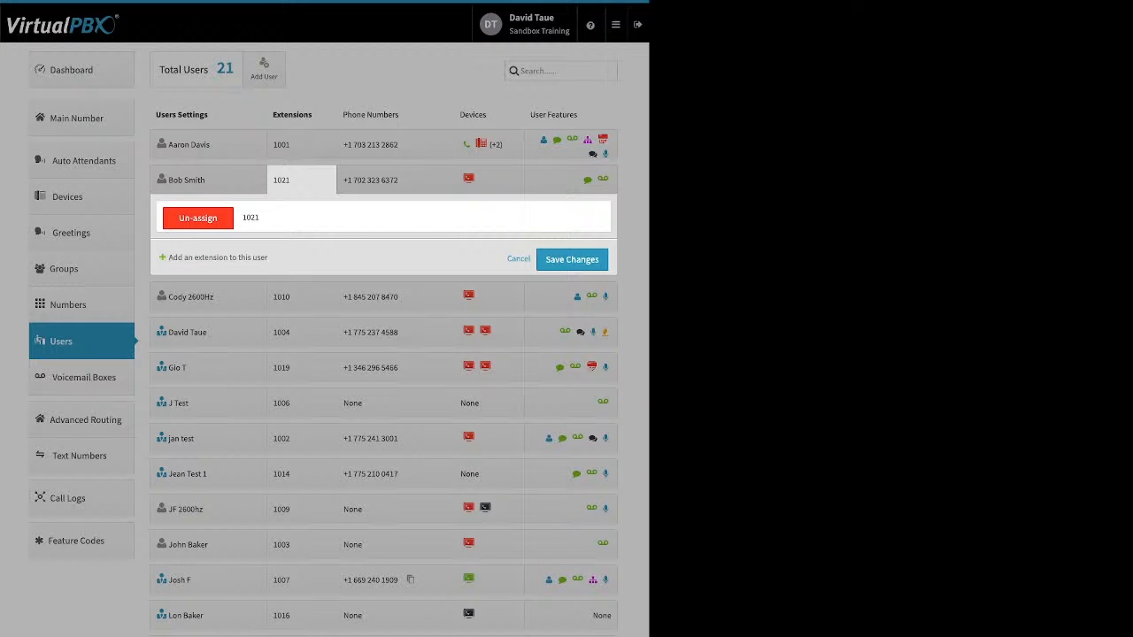
left_click(519, 258)
left_click(395, 180)
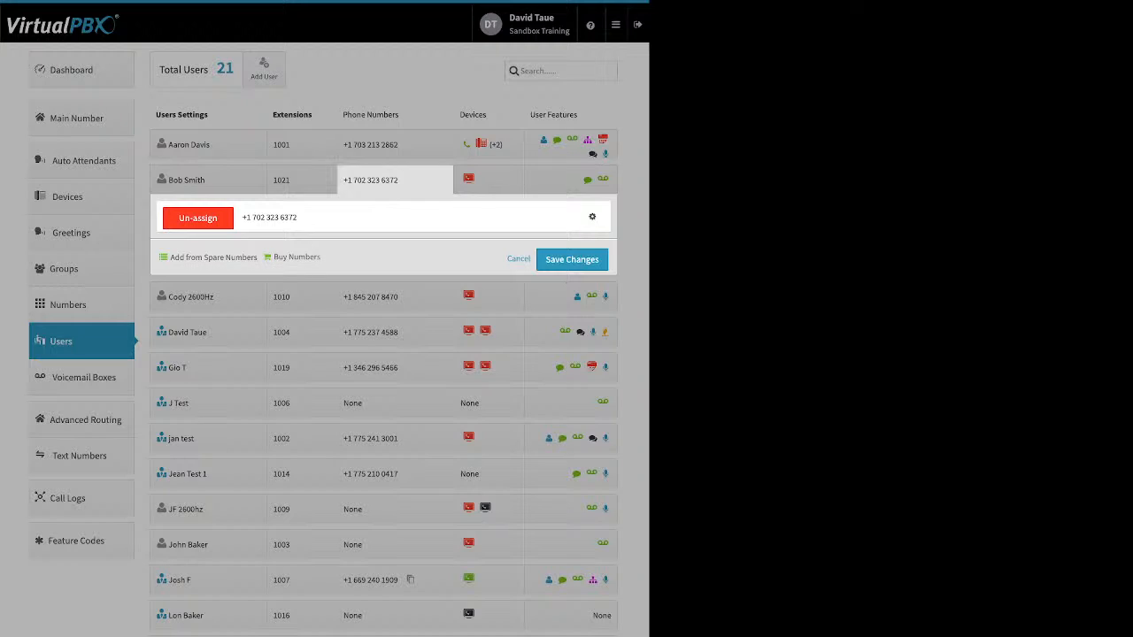
left_click(593, 217)
left_click(519, 260)
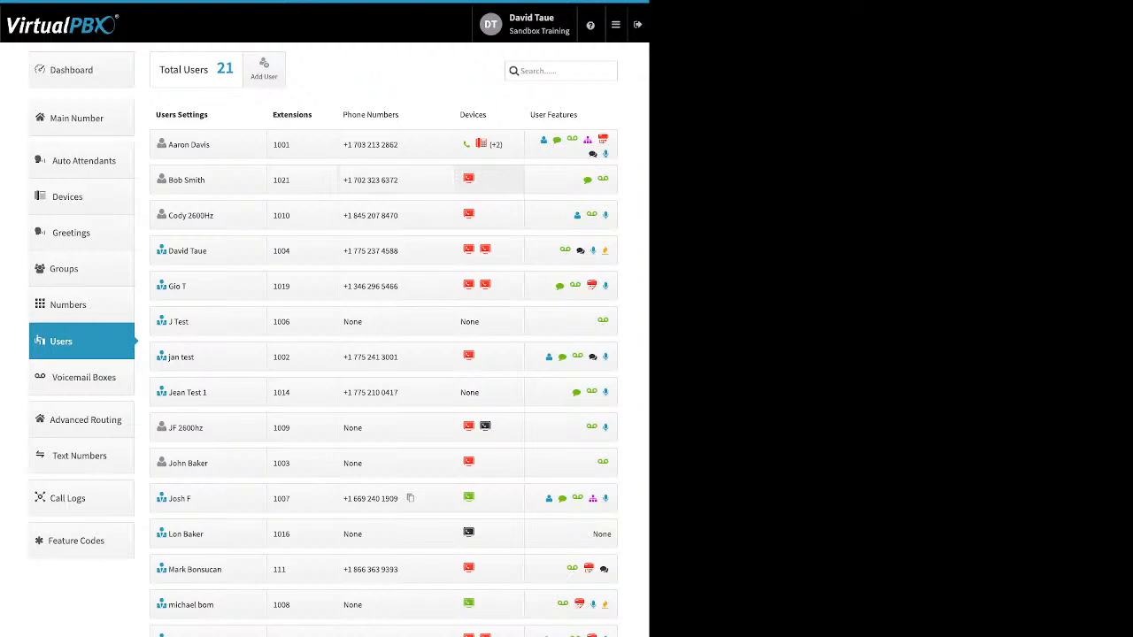
Open extension 1001's assigned devices, glance at the spare devices, then list the new device types
left_click(496, 144)
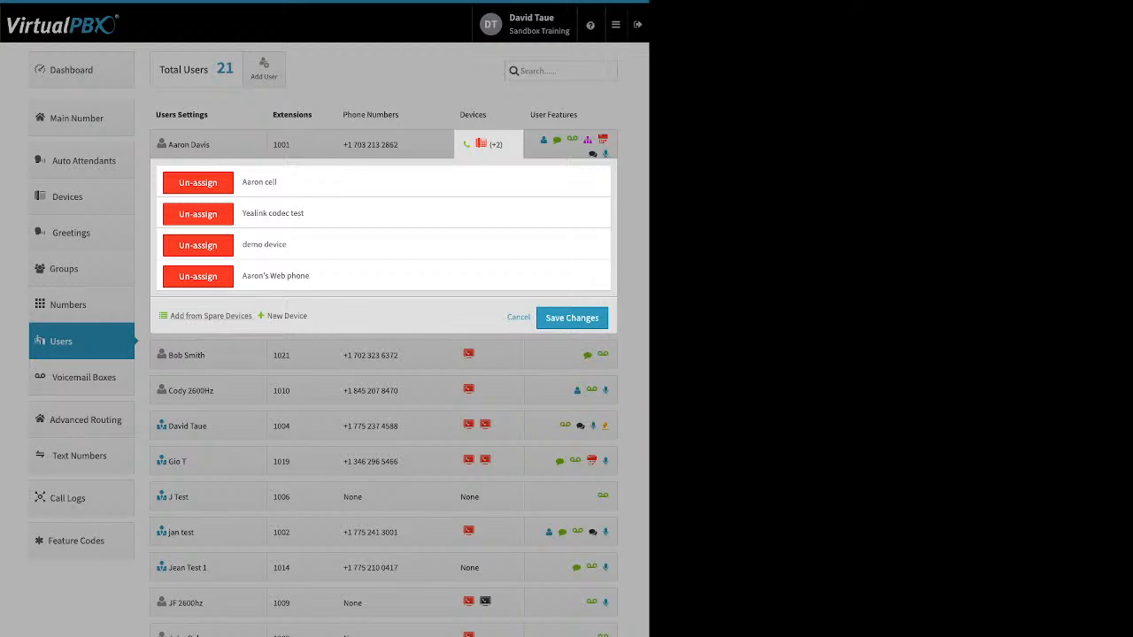
left_click(211, 316)
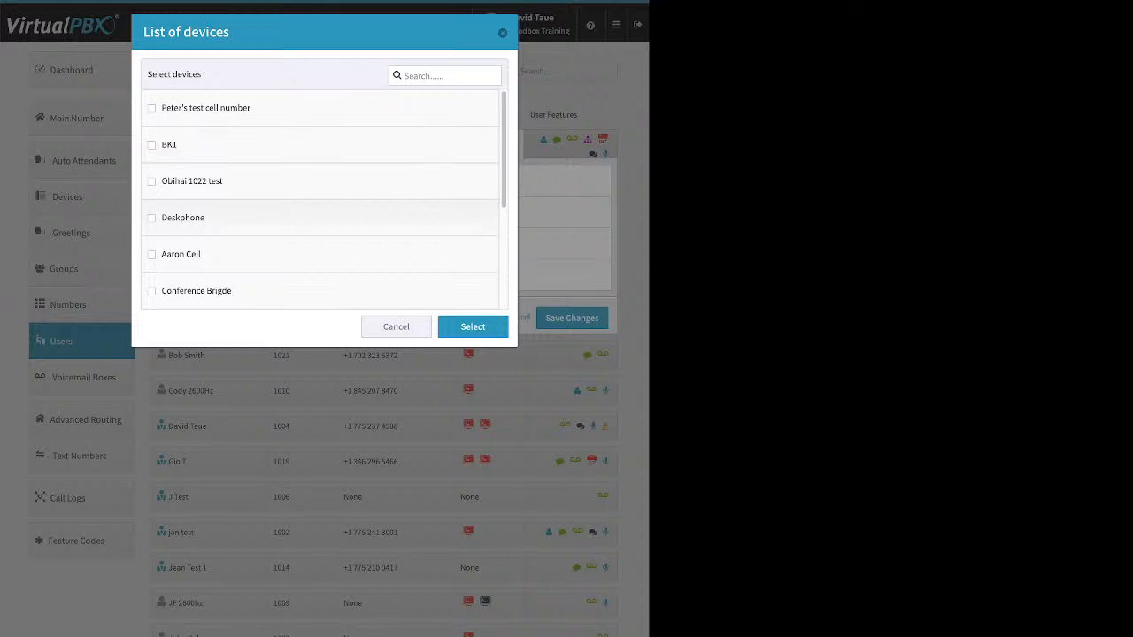
left_click(503, 32)
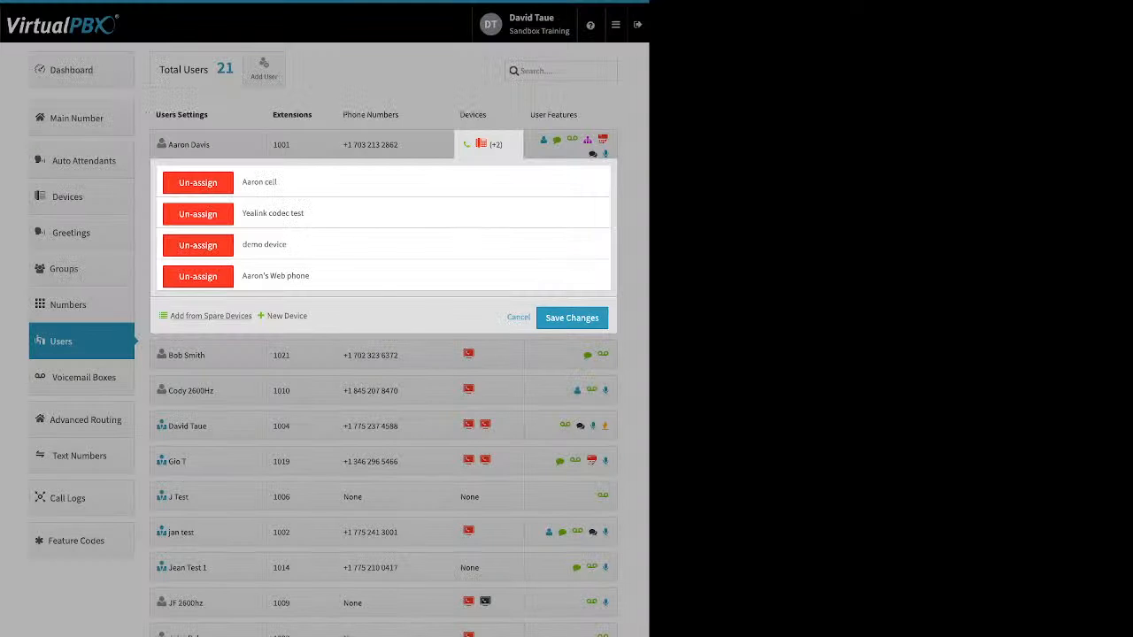
left_click(285, 316)
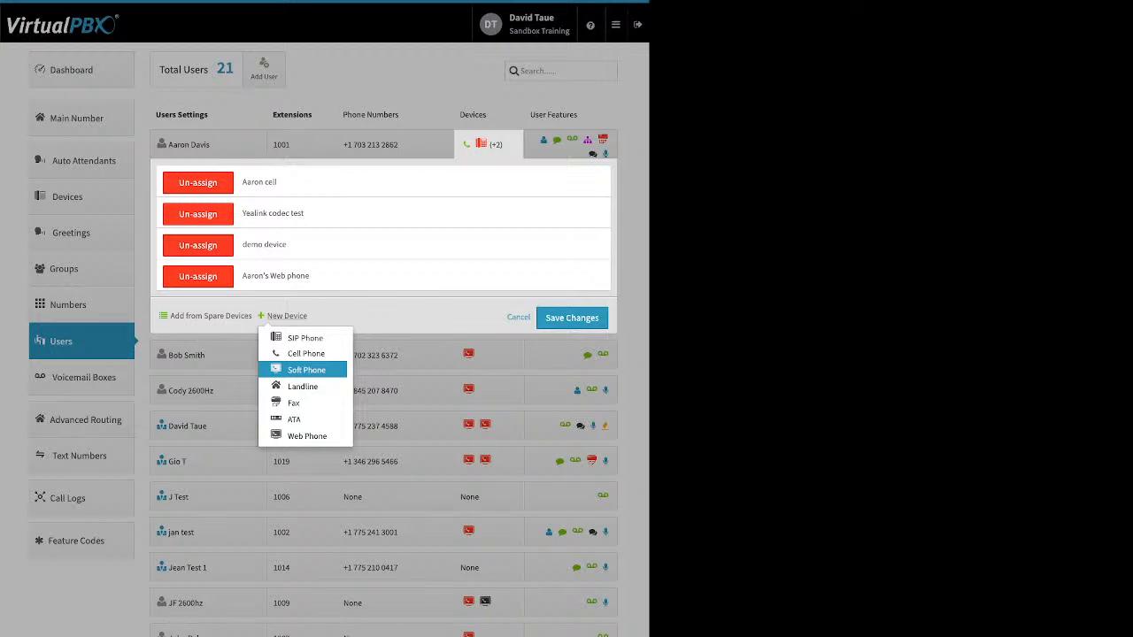
Look over the Soft Phone form with the VirtualPBX Application option, then cancel it
left_click(307, 370)
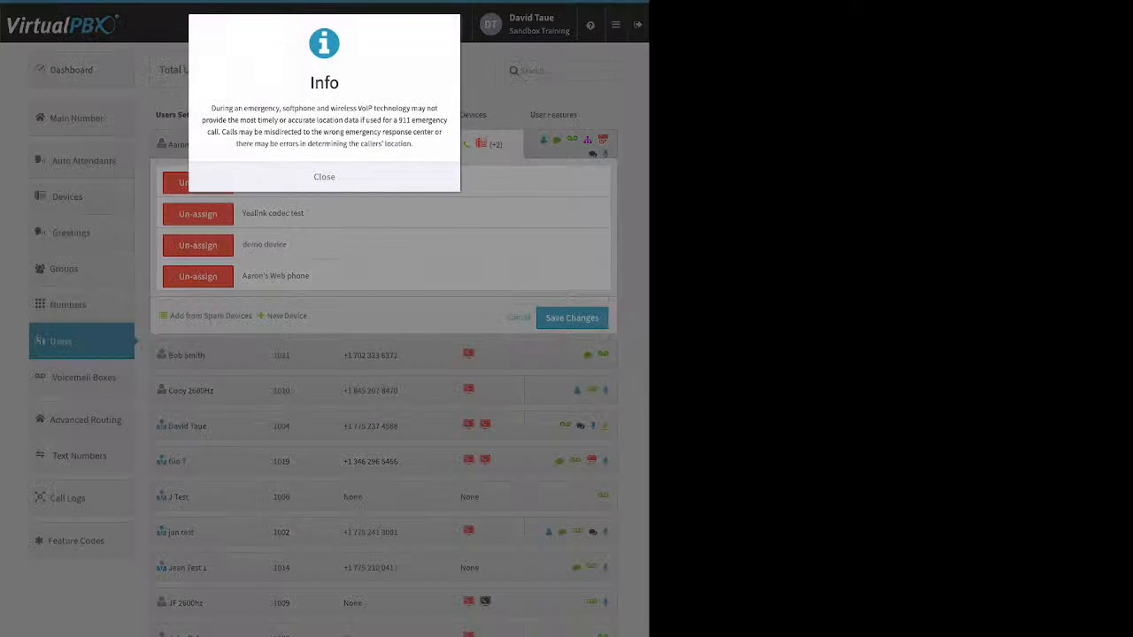
left_click(324, 177)
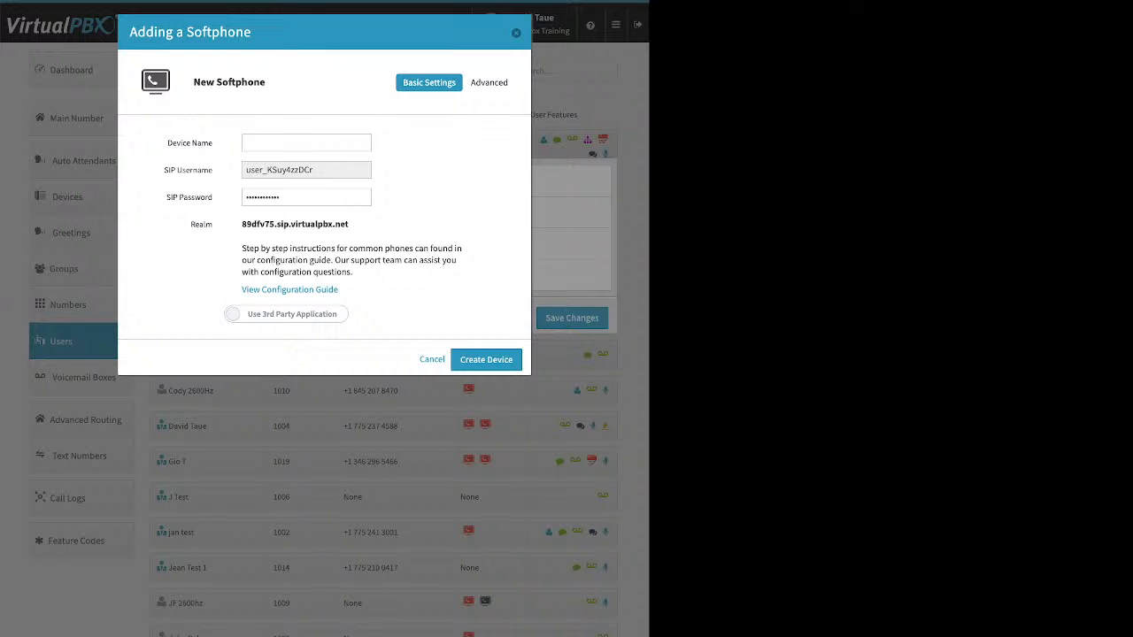
left_click(286, 314)
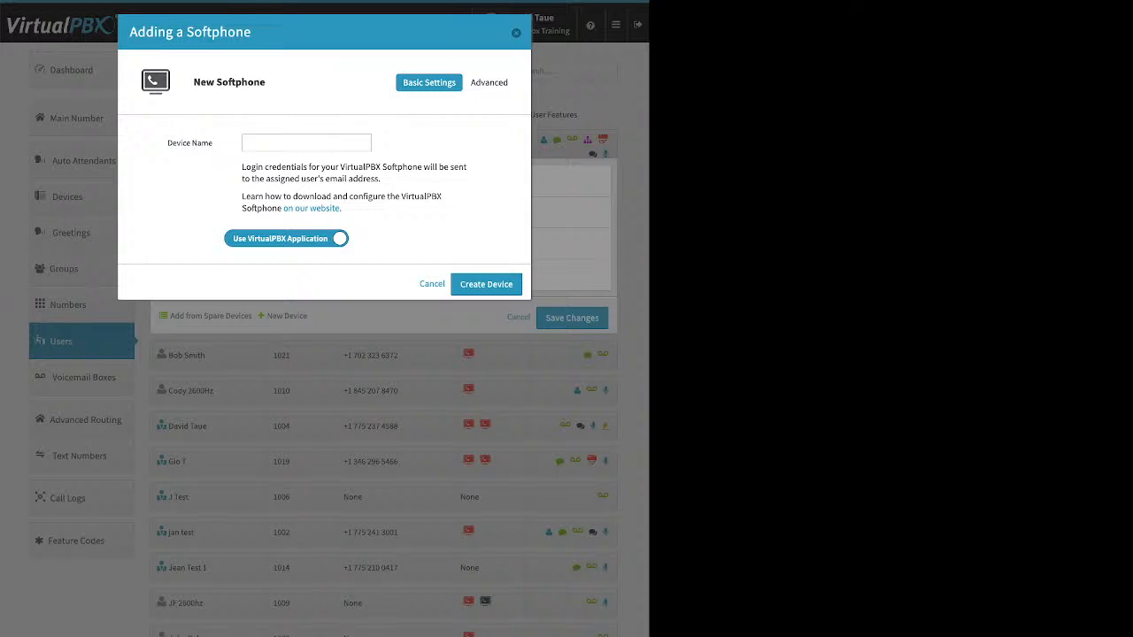
left_click(297, 143)
key("Escape")
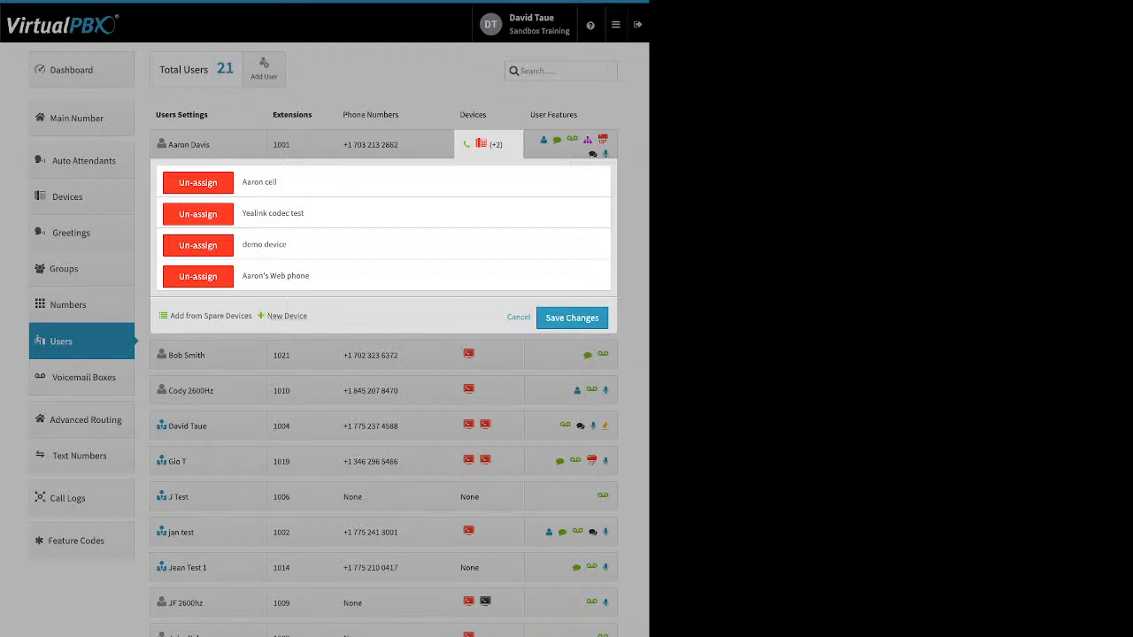
Look over the Web Phone setup form and cancel it without adding a device
left_click(287, 316)
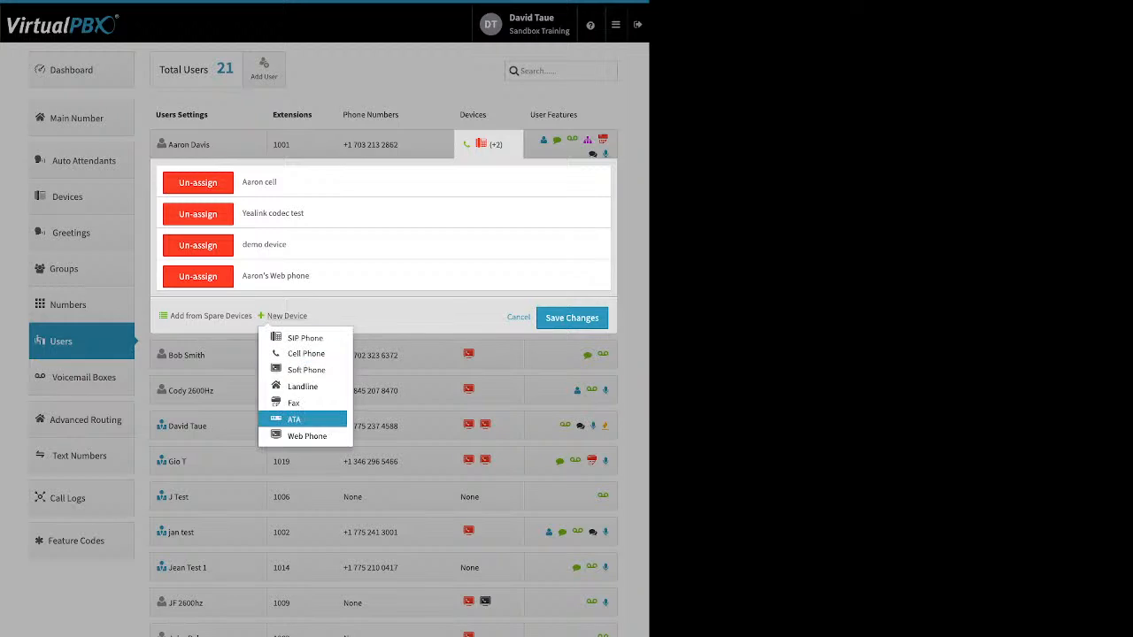
left_click(288, 437)
left_click(325, 177)
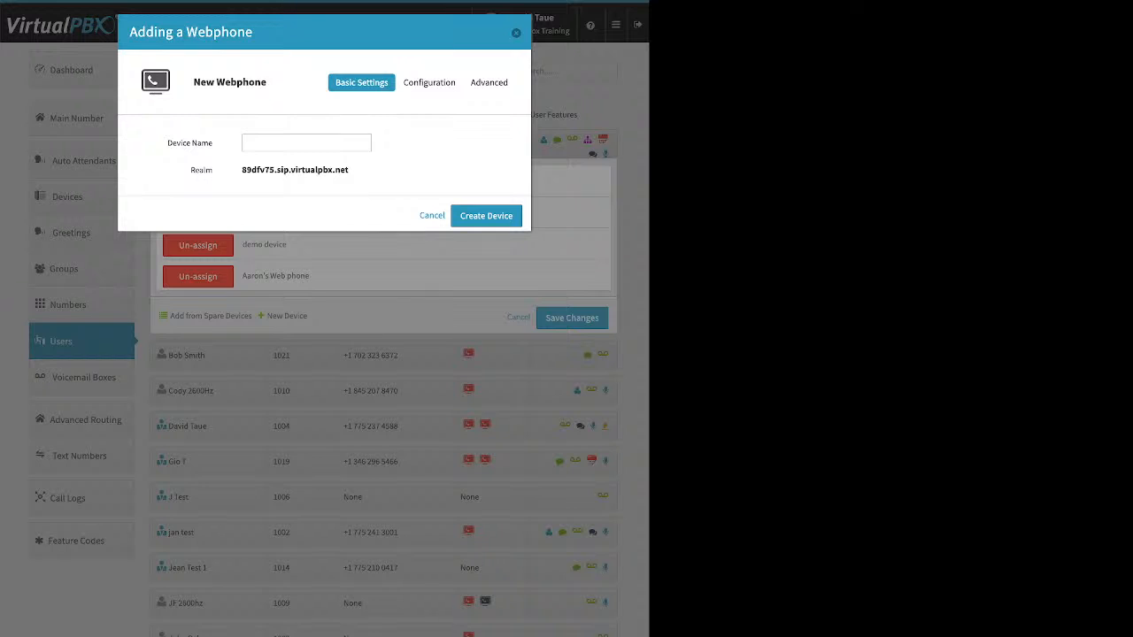
key("Escape")
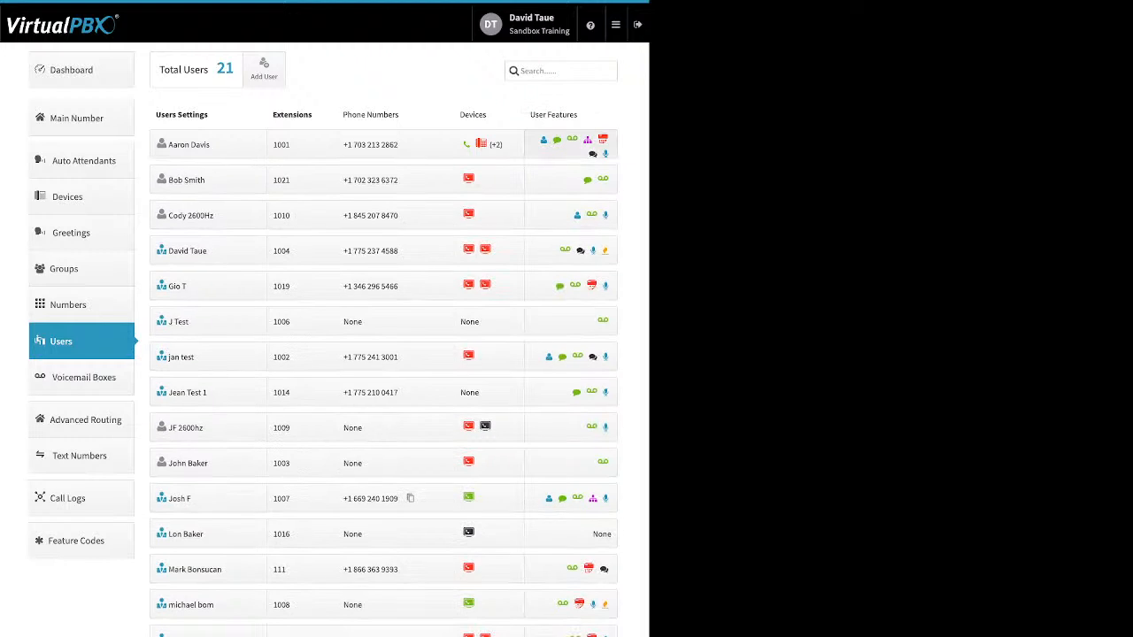
Expand extension 1001's user features and view its Caller-ID Number settings without changes
left_click(571, 145)
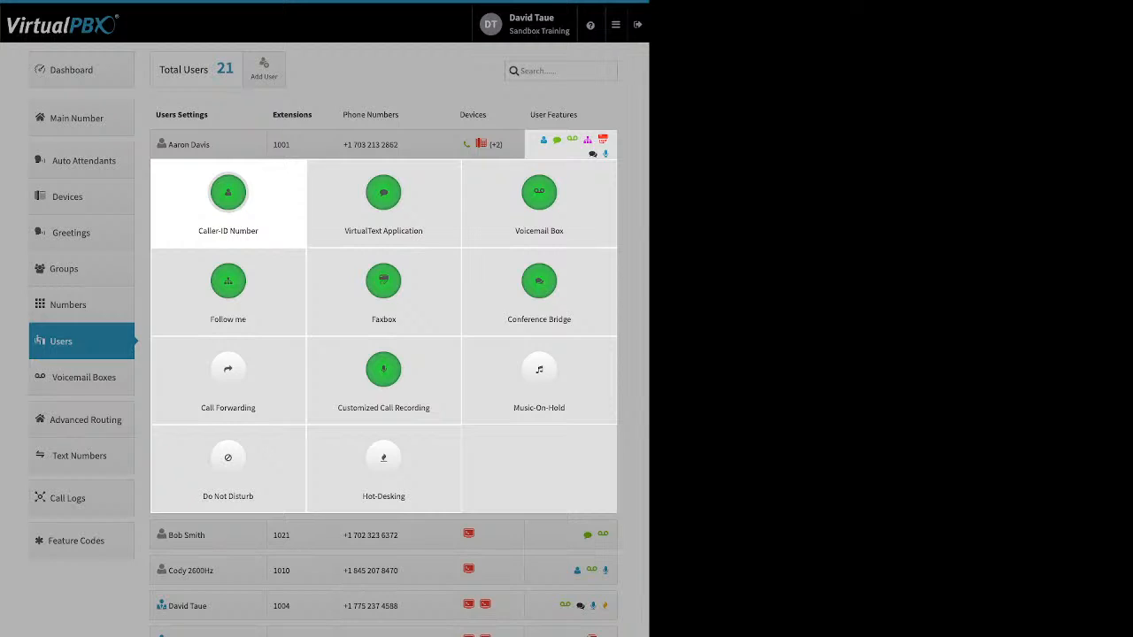
left_click(227, 193)
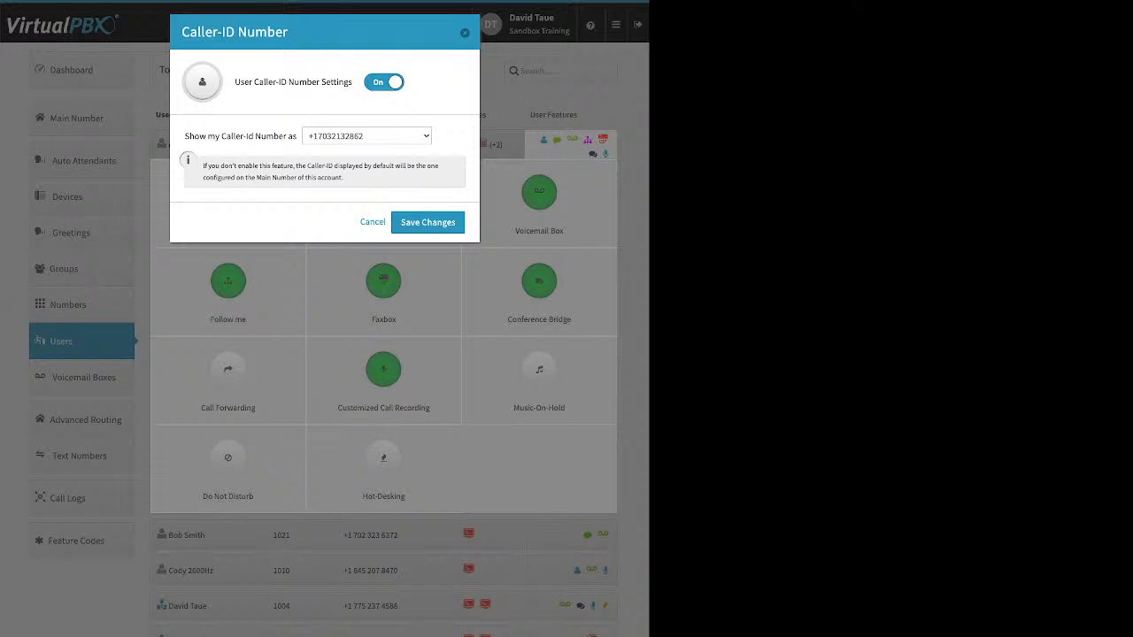
key("Escape")
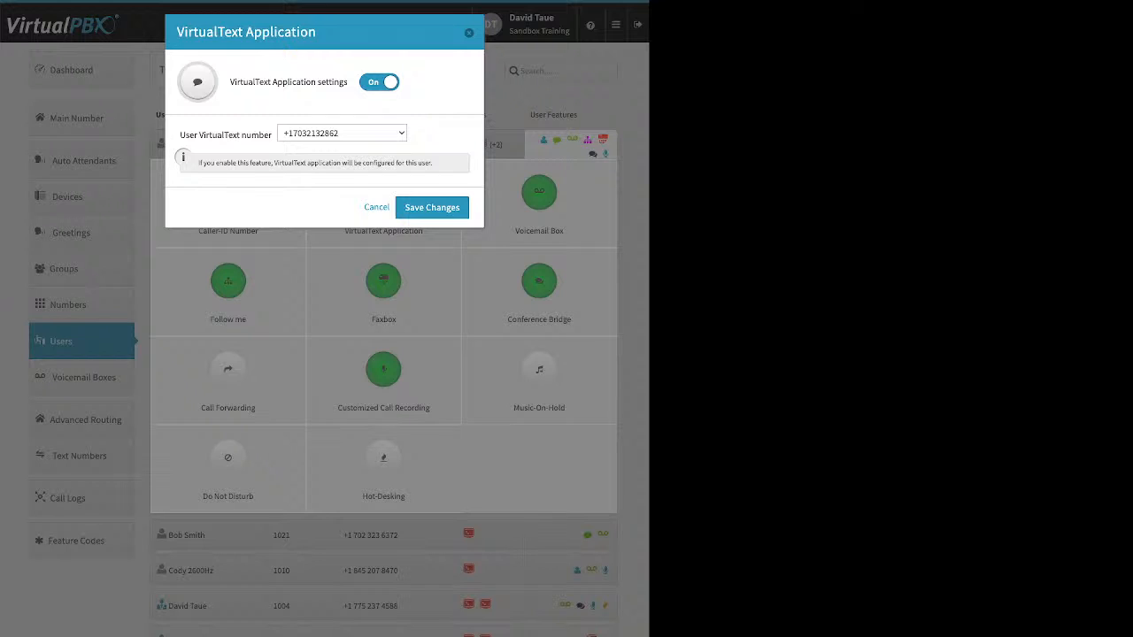
Close the VirtualText Application settings for extension 1001
left_click(377, 208)
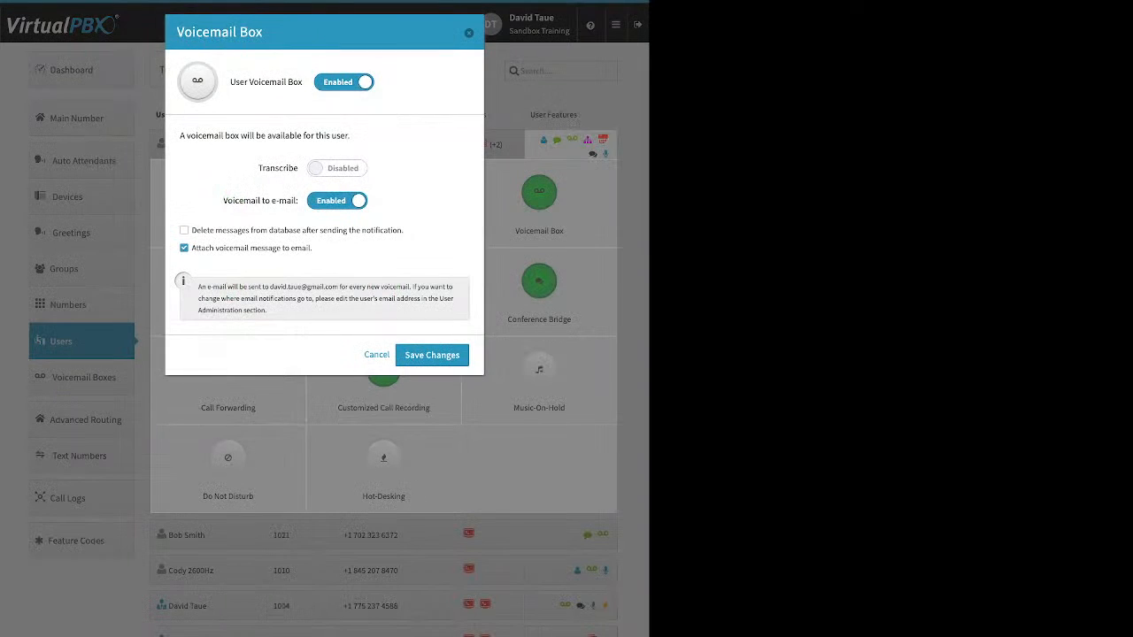
left_click_drag(258, 168, 299, 168)
left_click_drag(223, 201, 300, 201)
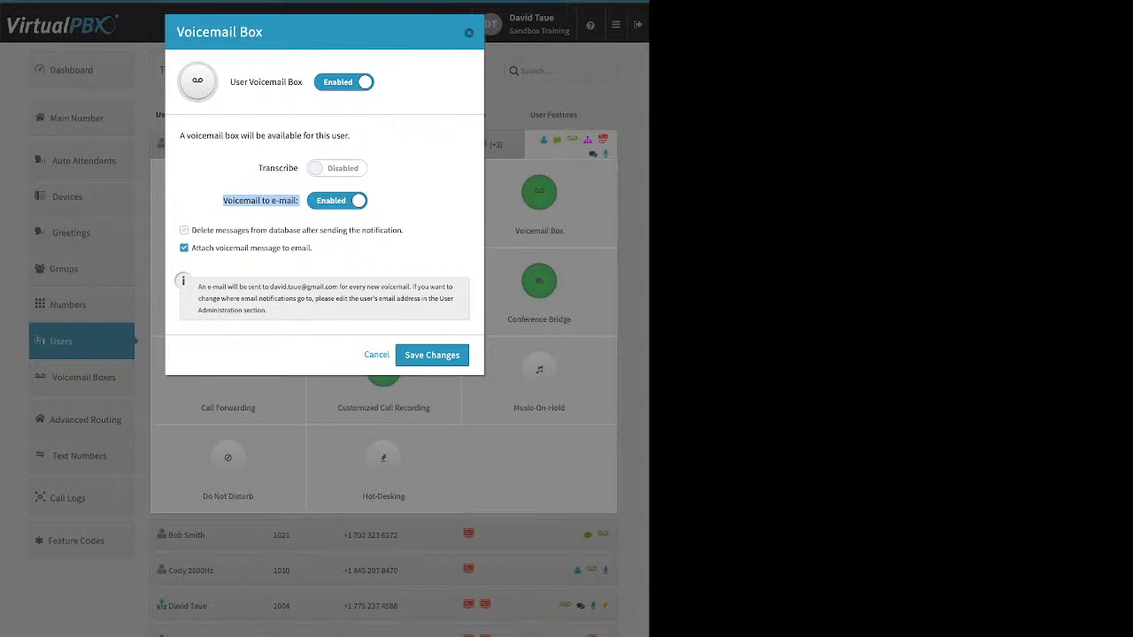
left_click_drag(404, 231, 191, 230)
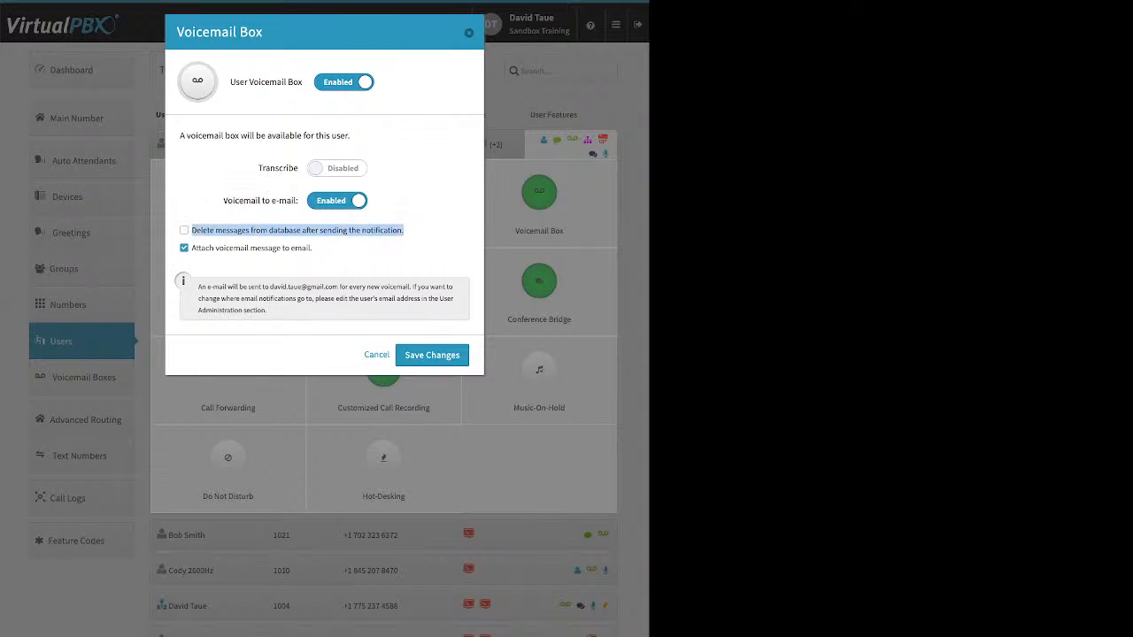
left_click(184, 230)
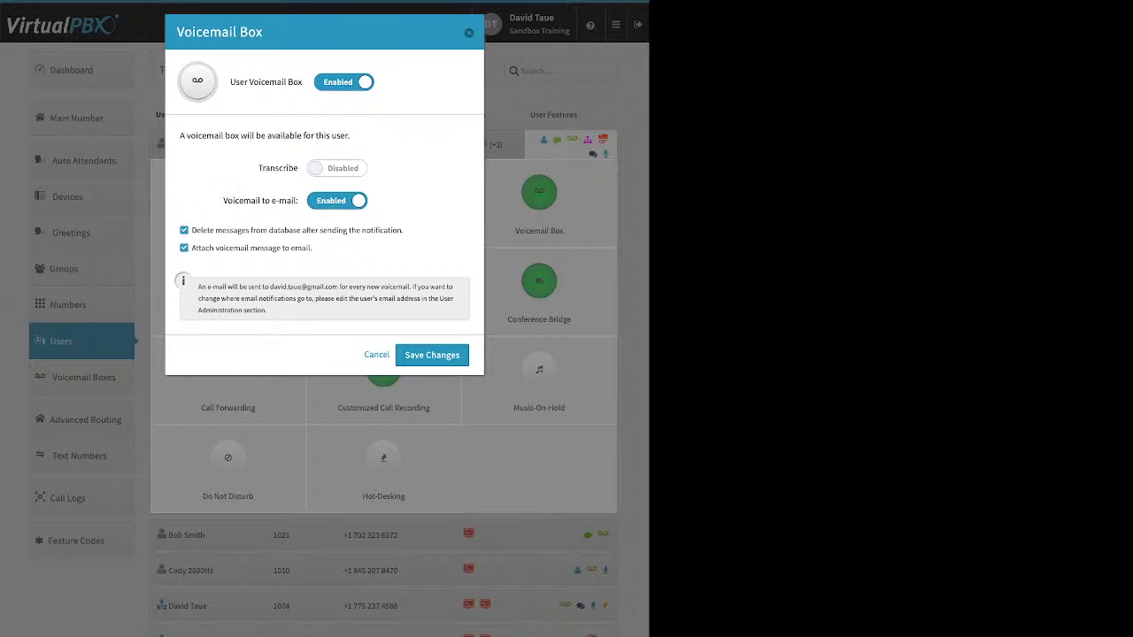
left_click(184, 230)
Make Follow me ring all four devices in even 30-second turns, web phone second, and save
left_click(376, 355)
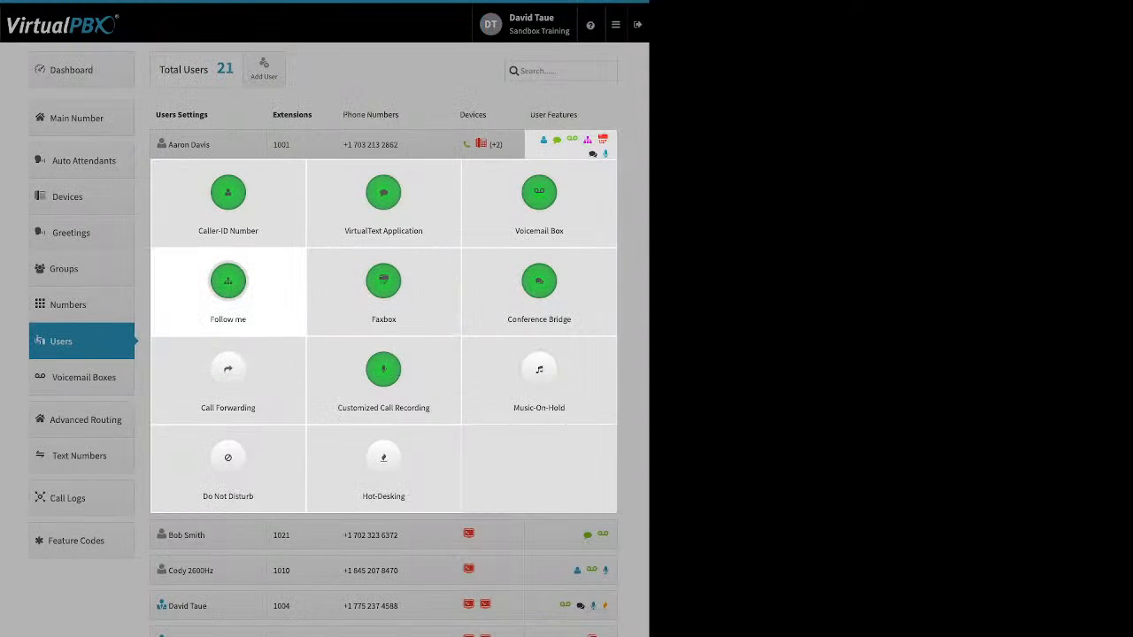
left_click(227, 281)
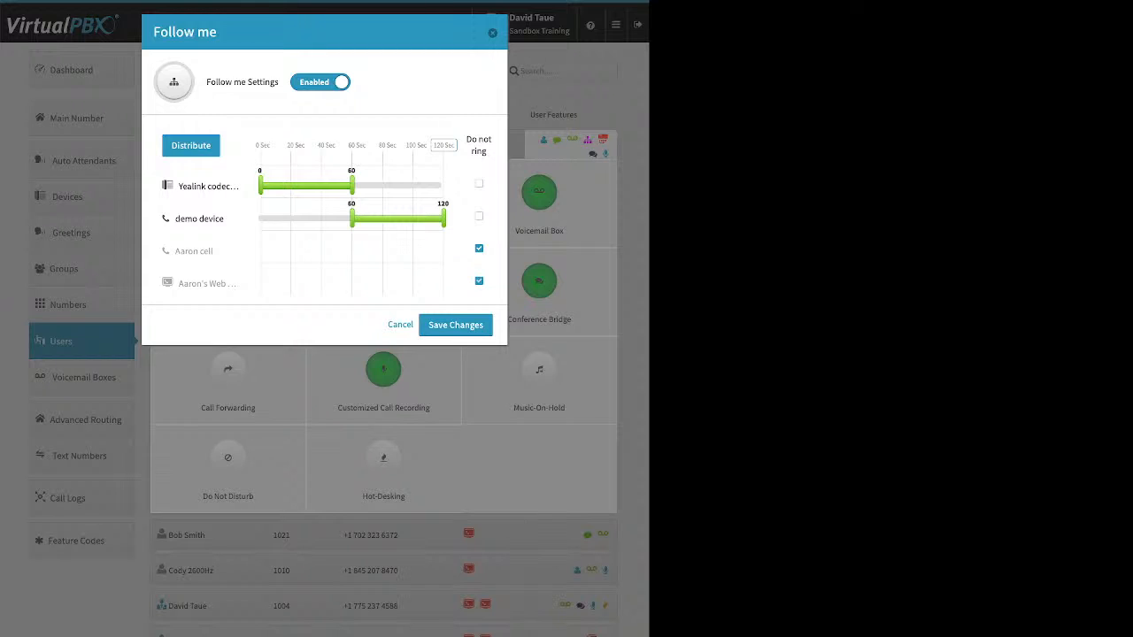
left_click(479, 249)
left_click(479, 280)
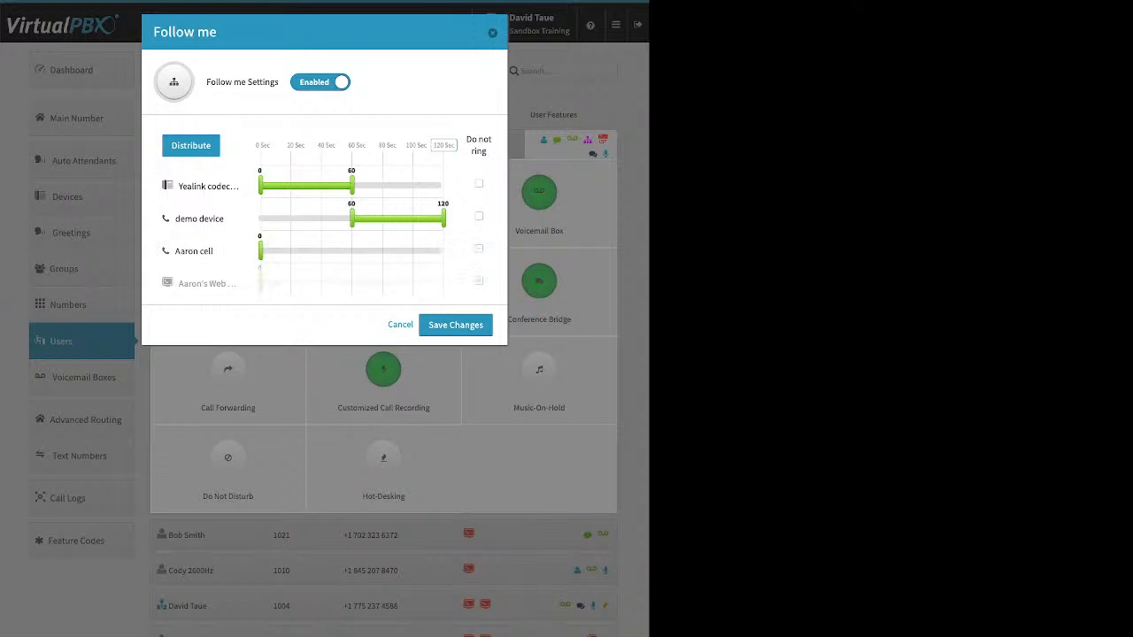
left_click_drag(260, 251, 311, 250)
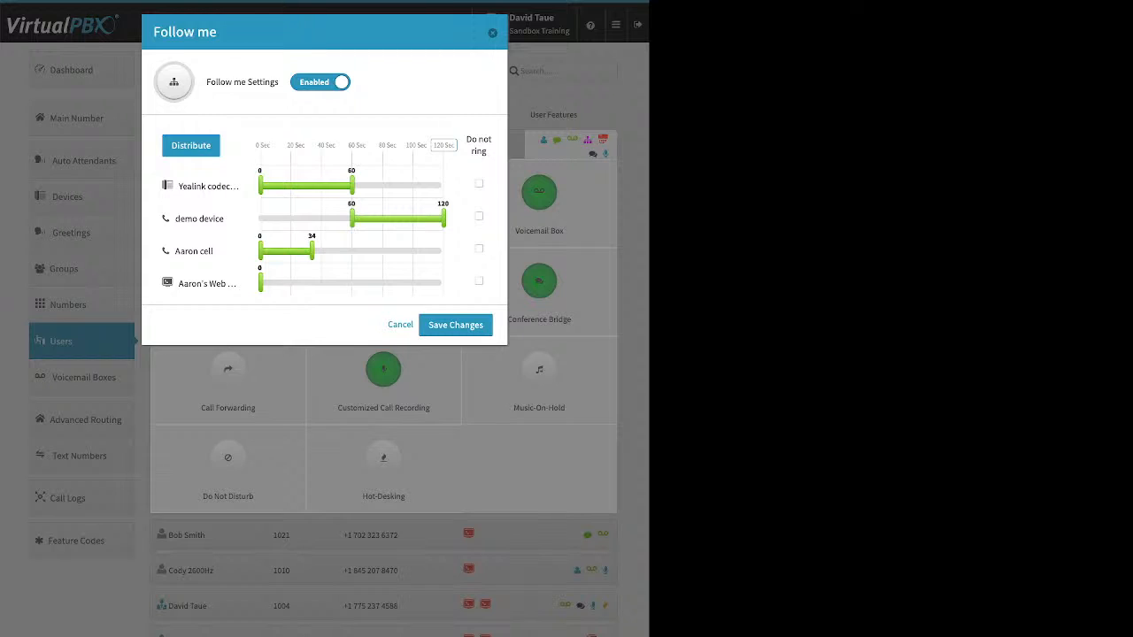
left_click_drag(261, 283, 323, 283)
left_click_drag(294, 146, 455, 145)
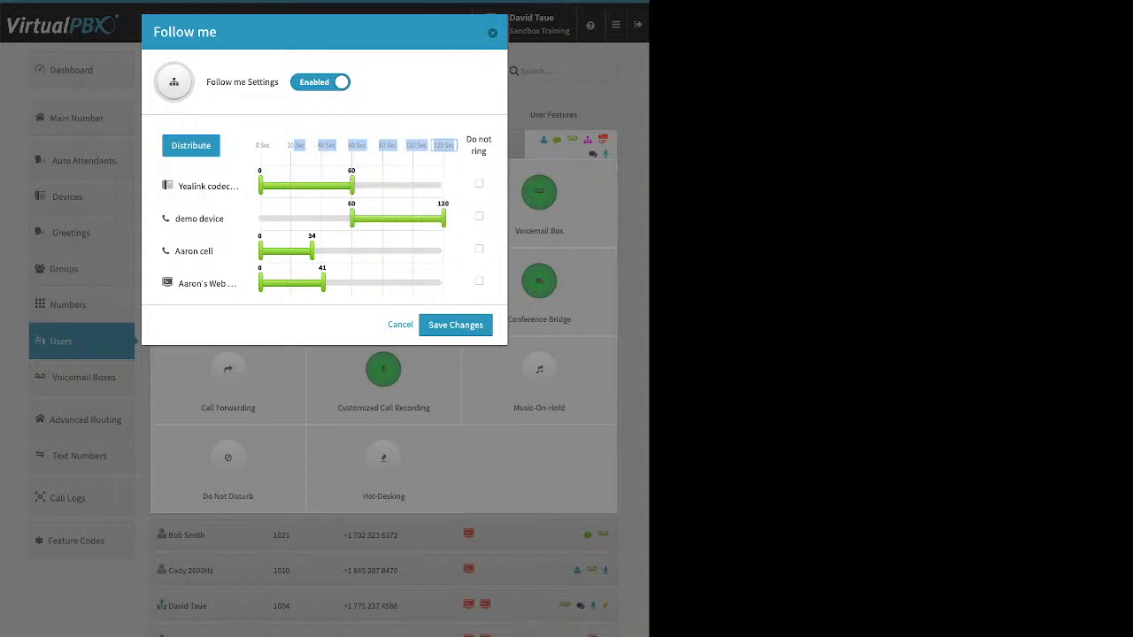
left_click(190, 146)
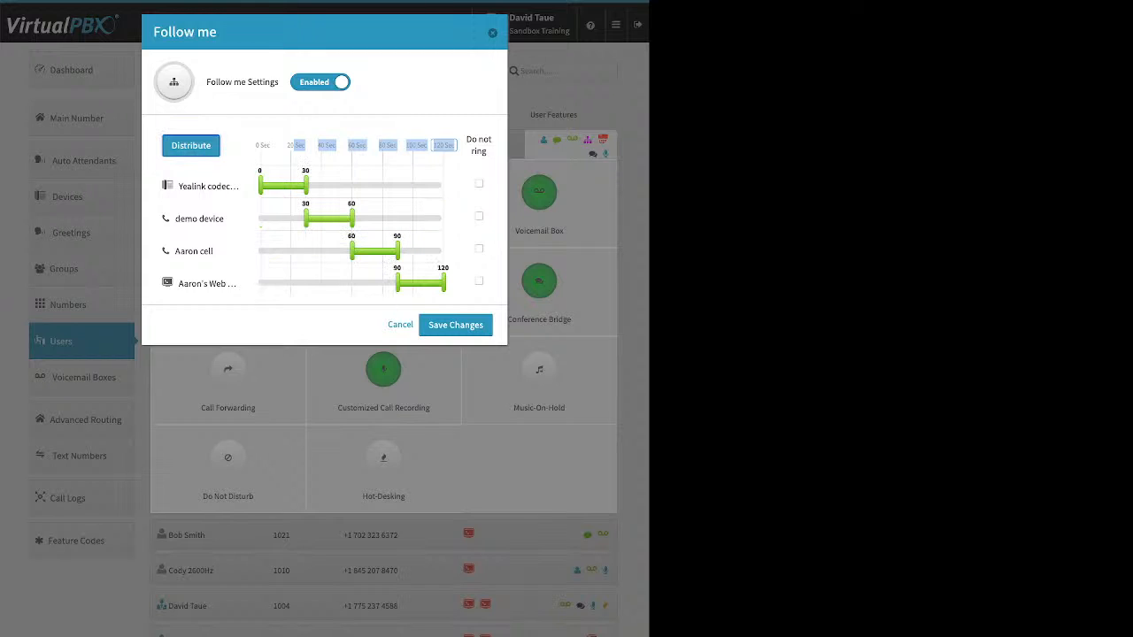
left_click_drag(204, 284, 204, 218)
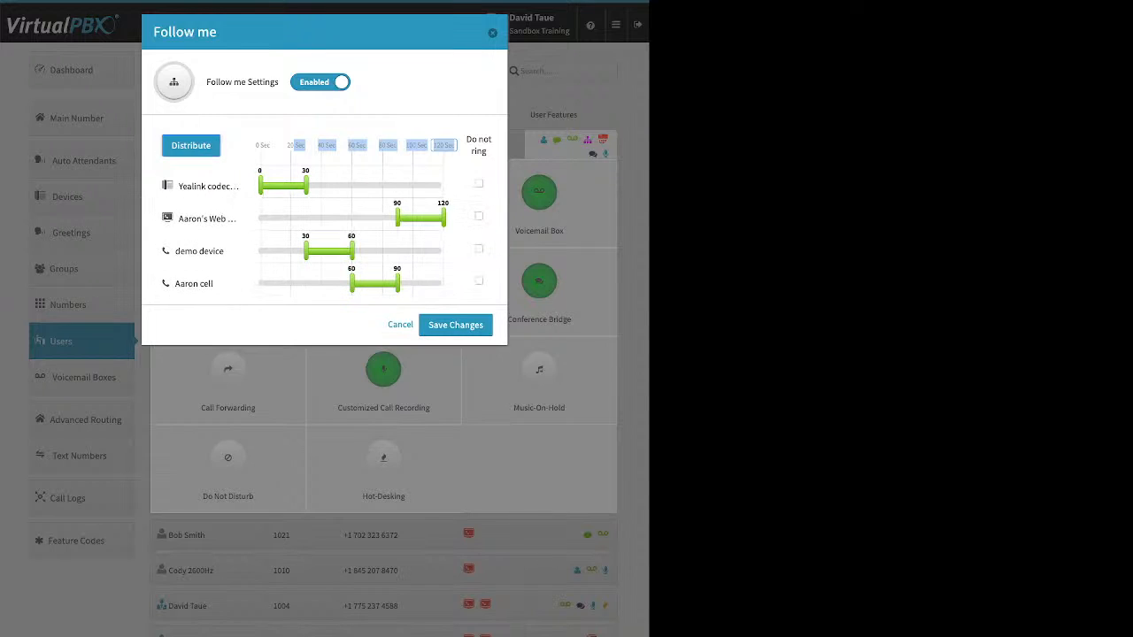
left_click(190, 146)
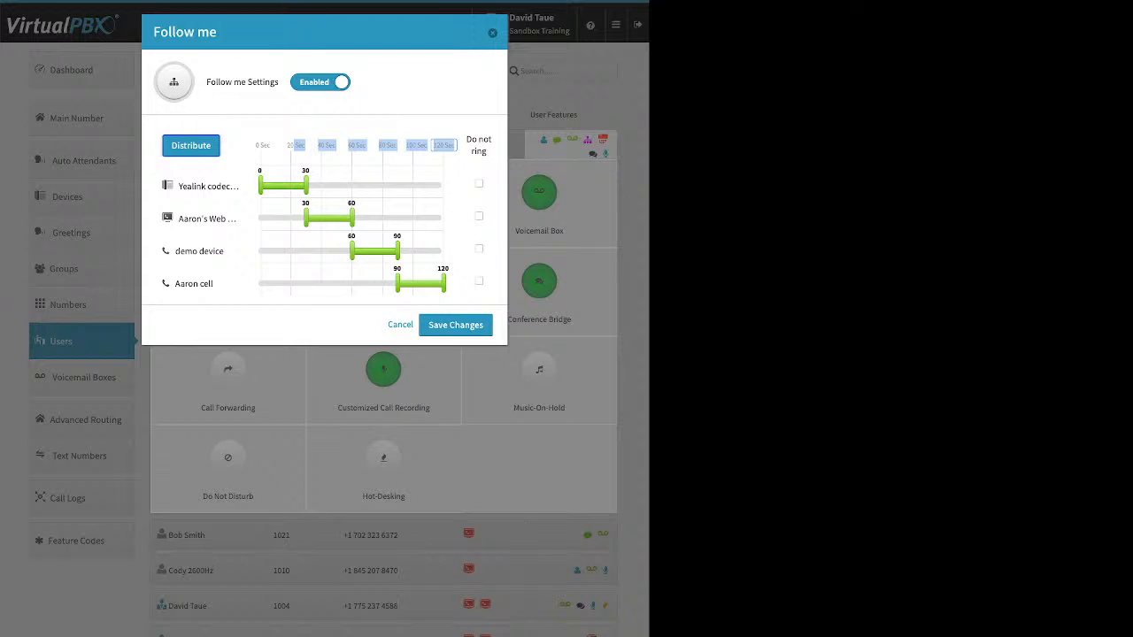
left_click(456, 325)
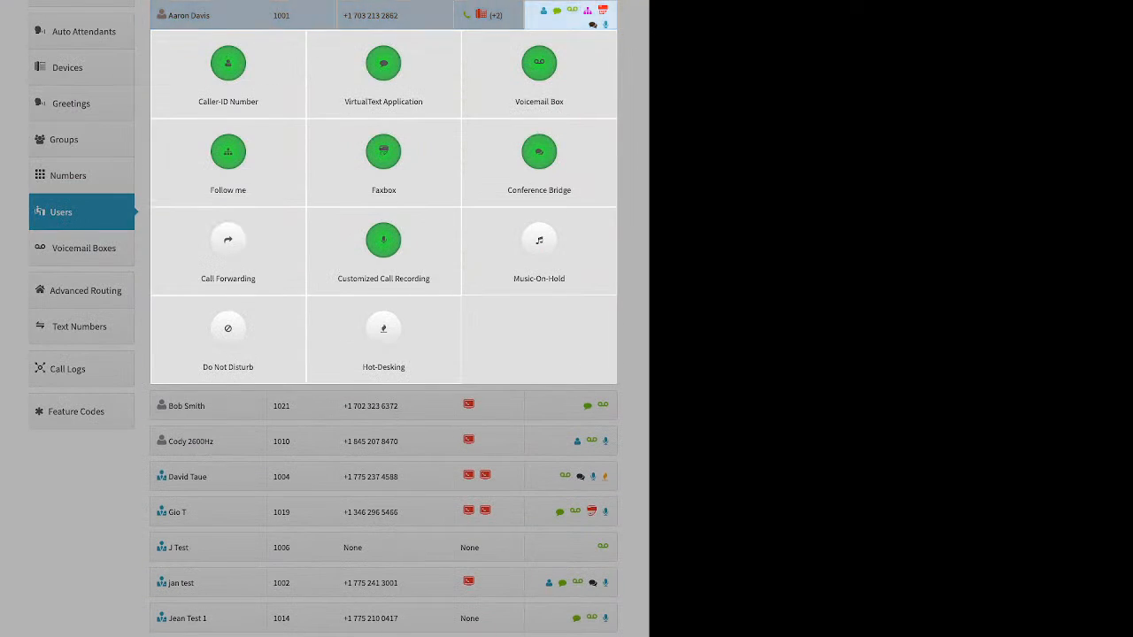
Open the Faxbox settings, view the fax number choices, and close without saving
left_click(539, 251)
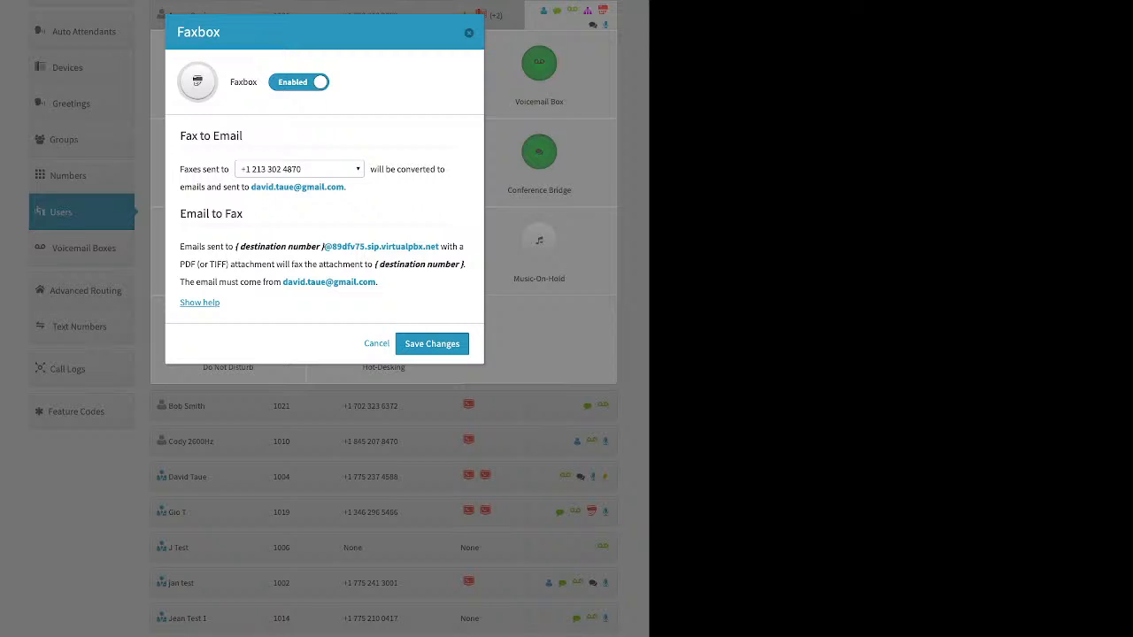
left_click(299, 169)
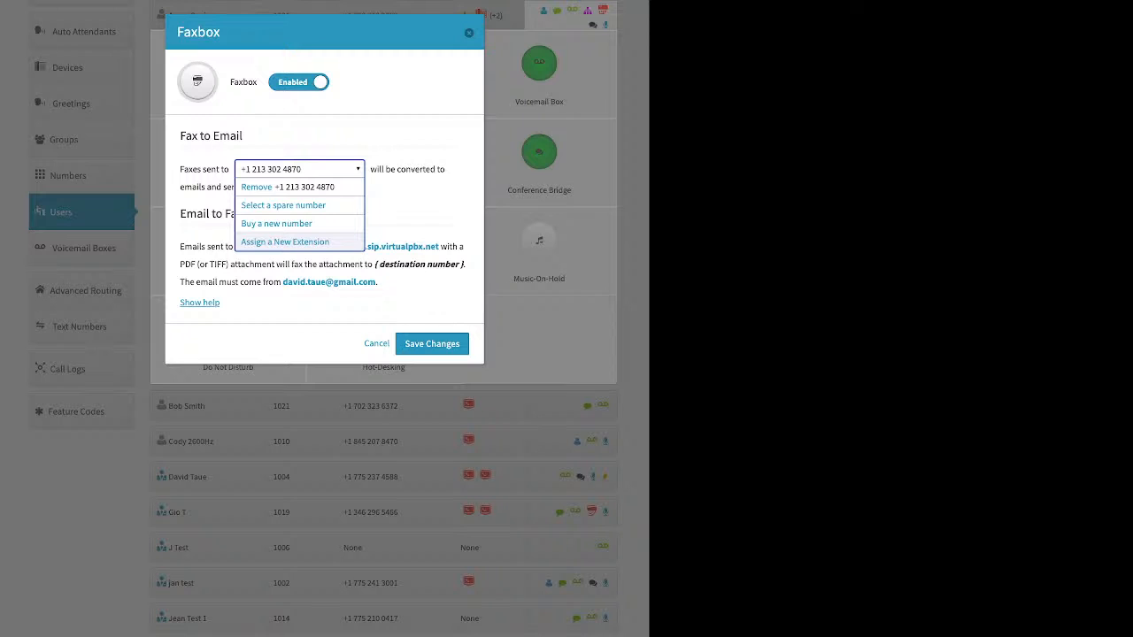
left_click(322, 303)
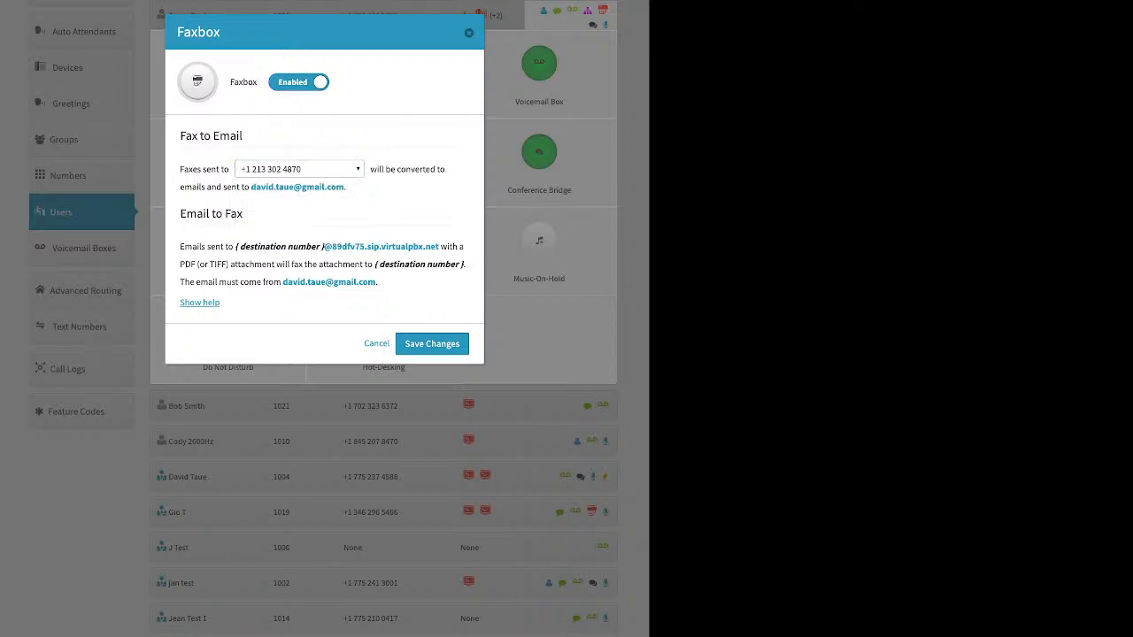
key("Escape")
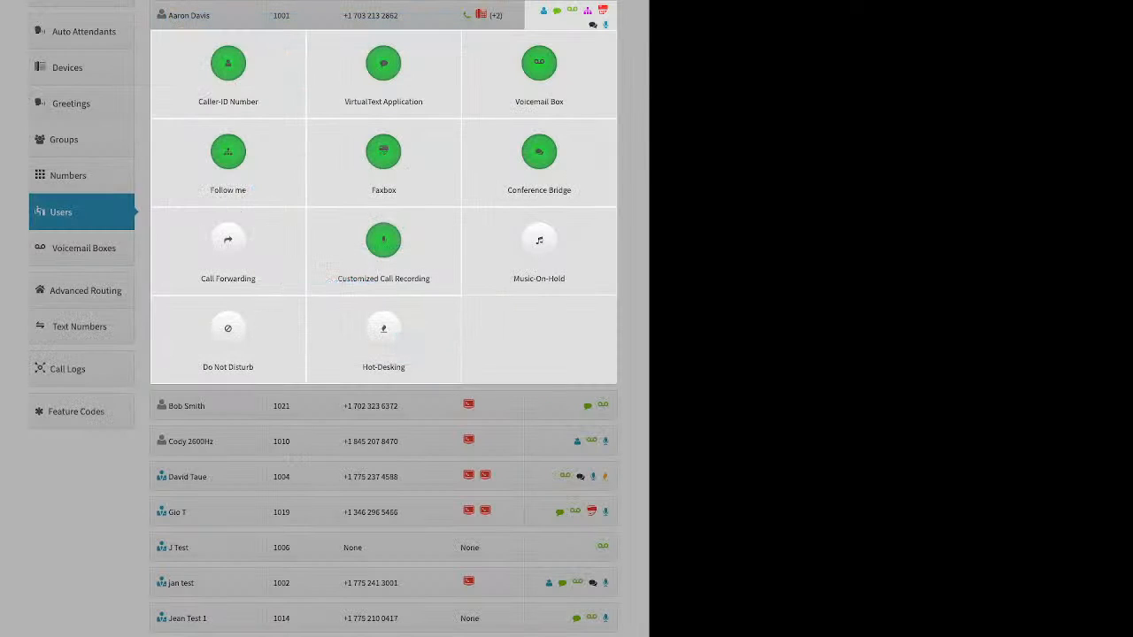
left_click(539, 152)
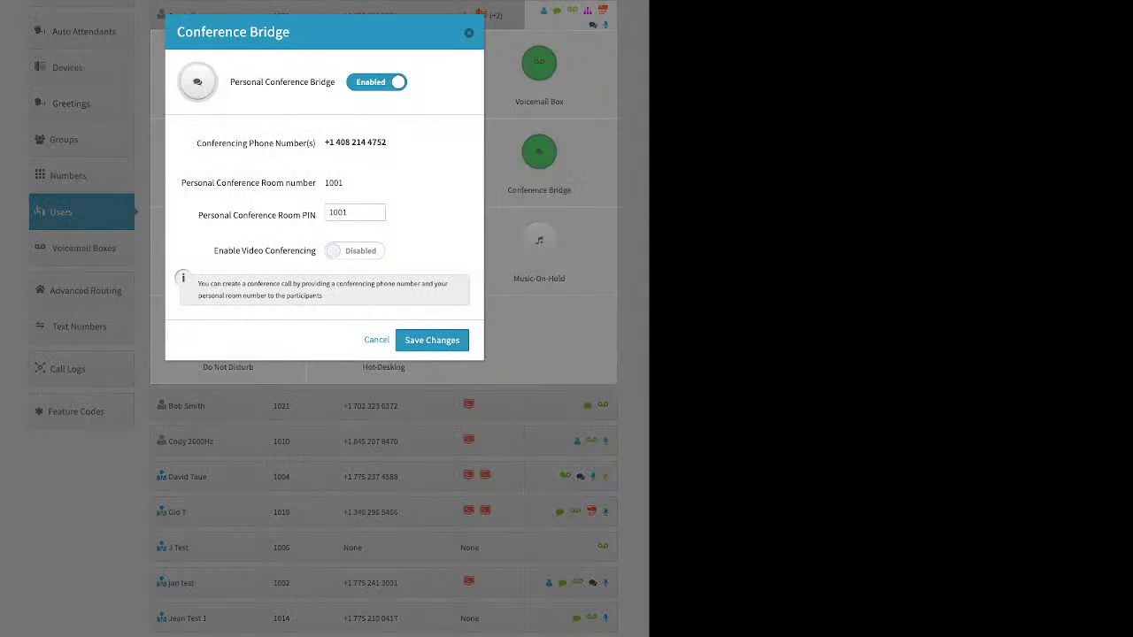
double_click(349, 212)
left_click_drag(212, 250, 316, 251)
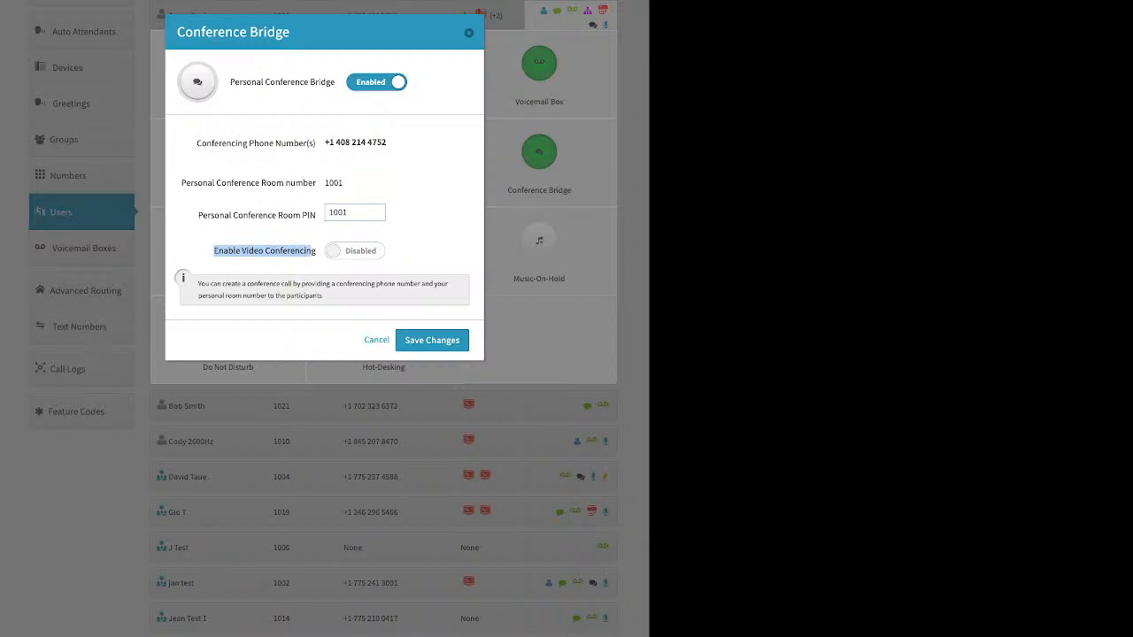
left_click(469, 33)
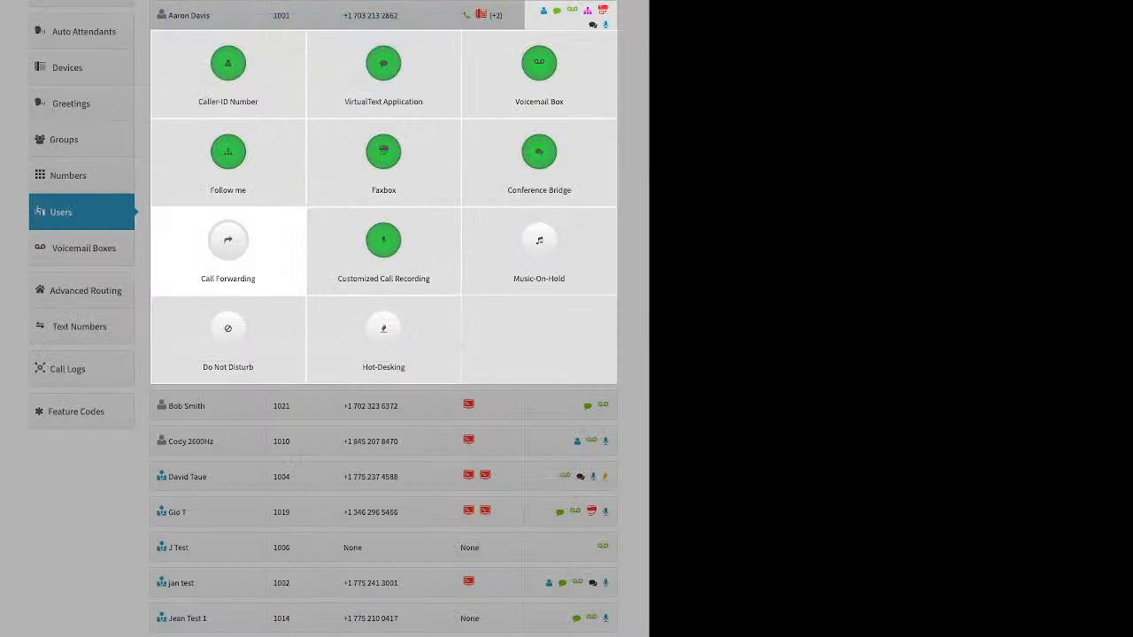
Preview Call Forwarding's Failover Mode to a desk phone, cancel with forwarding still off, then open Customized Call Recording
left_click(228, 243)
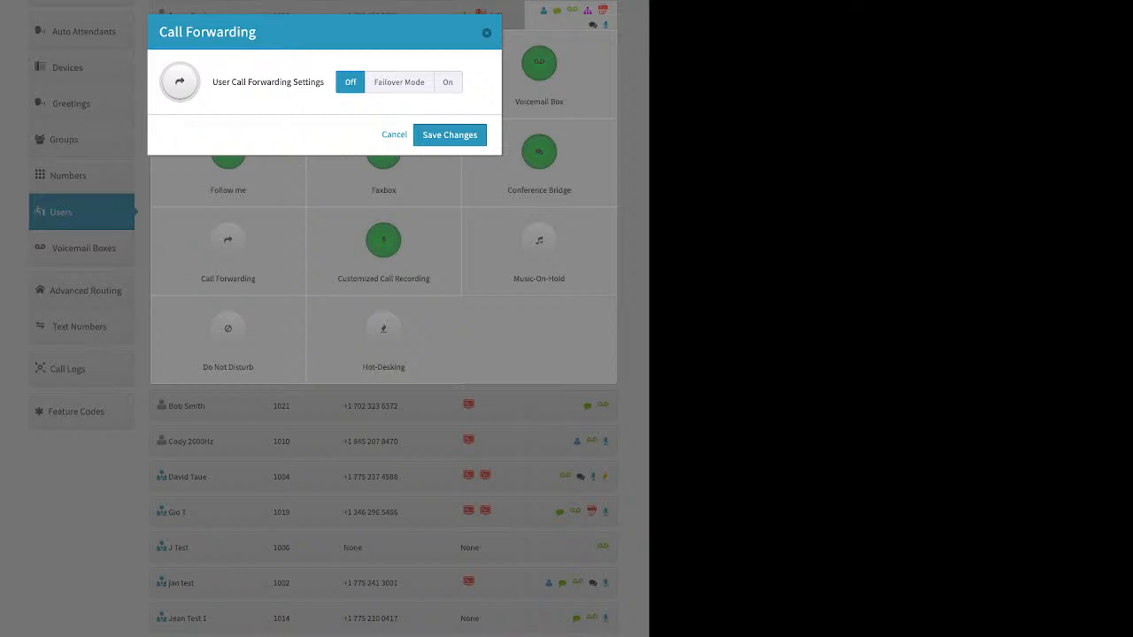
left_click(399, 82)
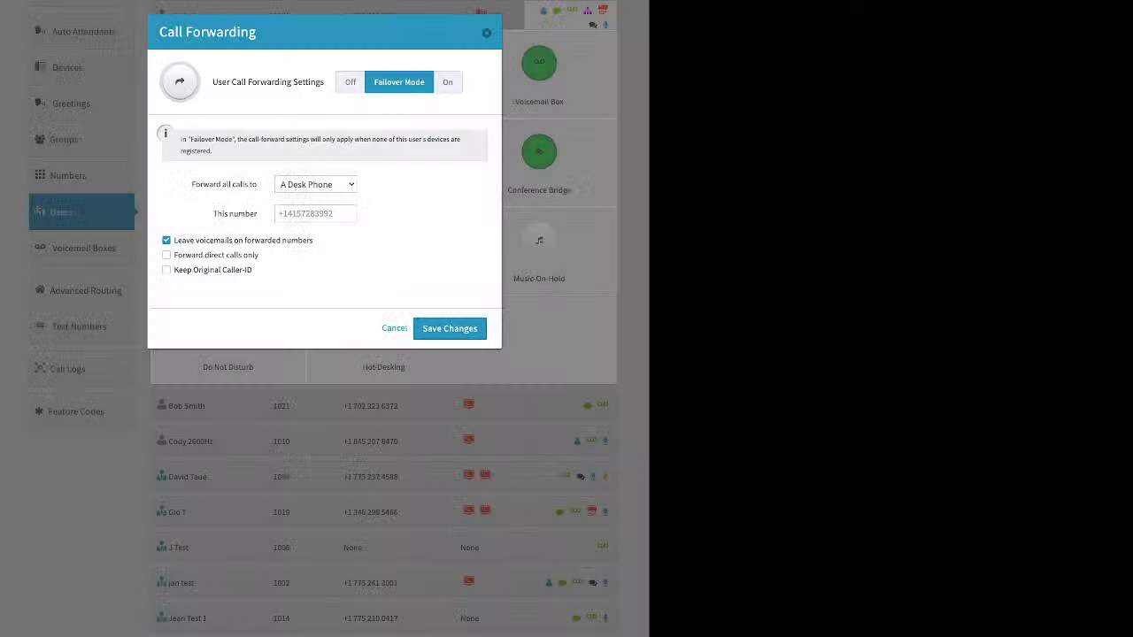
triple_click(235, 213)
left_click(487, 33)
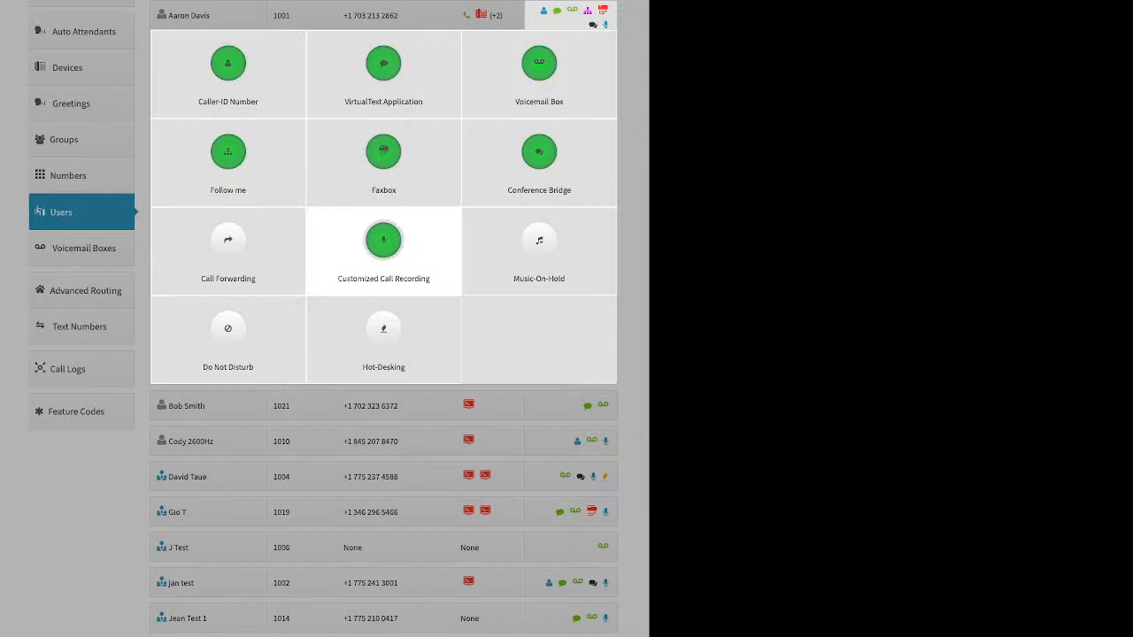
left_click(383, 247)
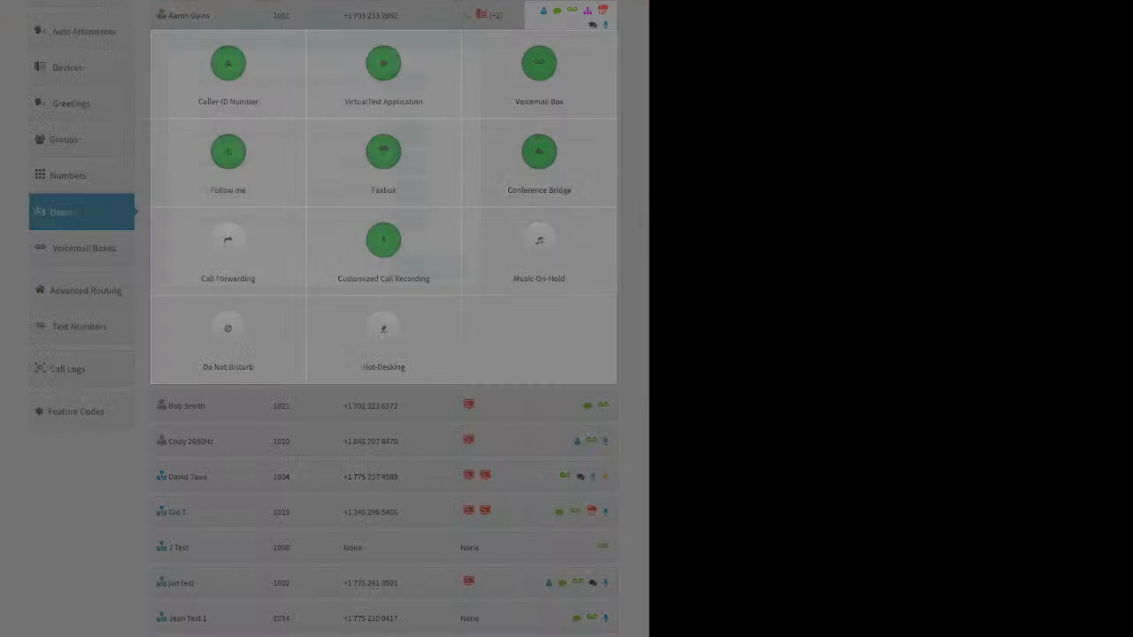
Reset all four call recording directions to the account default
left_click(347, 136)
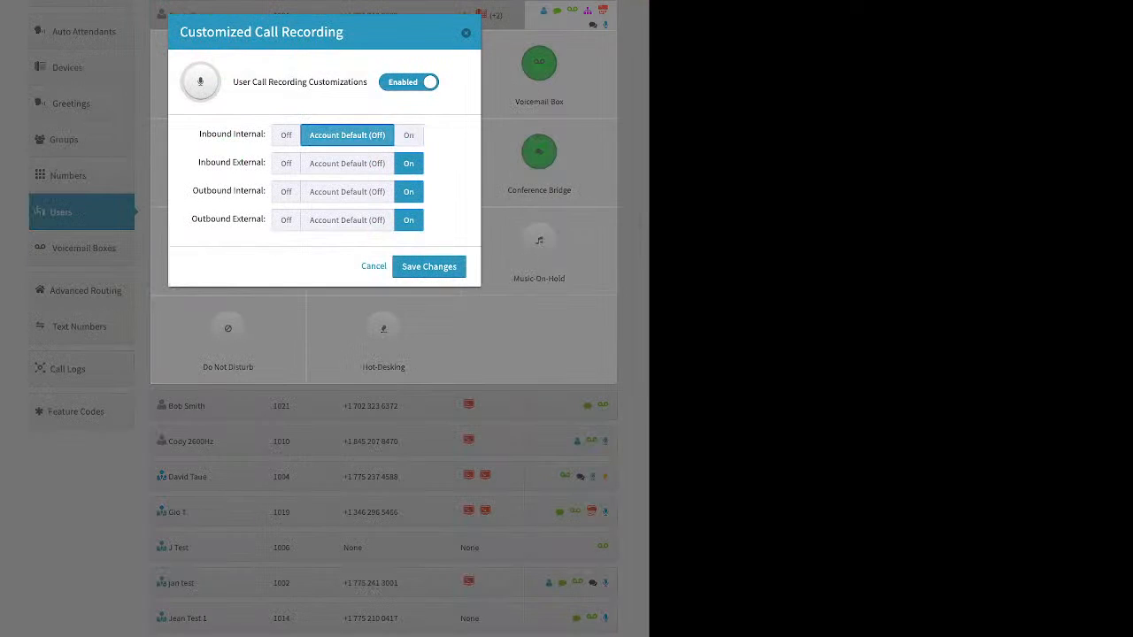
left_click(348, 164)
left_click(347, 192)
left_click(347, 220)
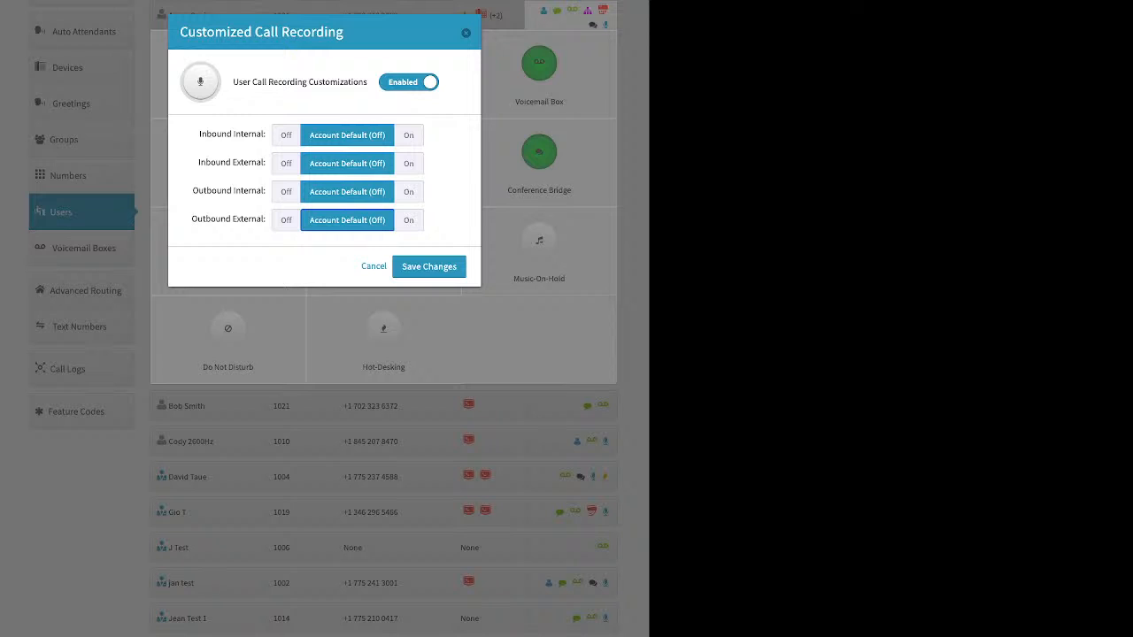
Turn recording On for inbound and outbound, internal and external calls
left_click_drag(199, 134, 263, 133)
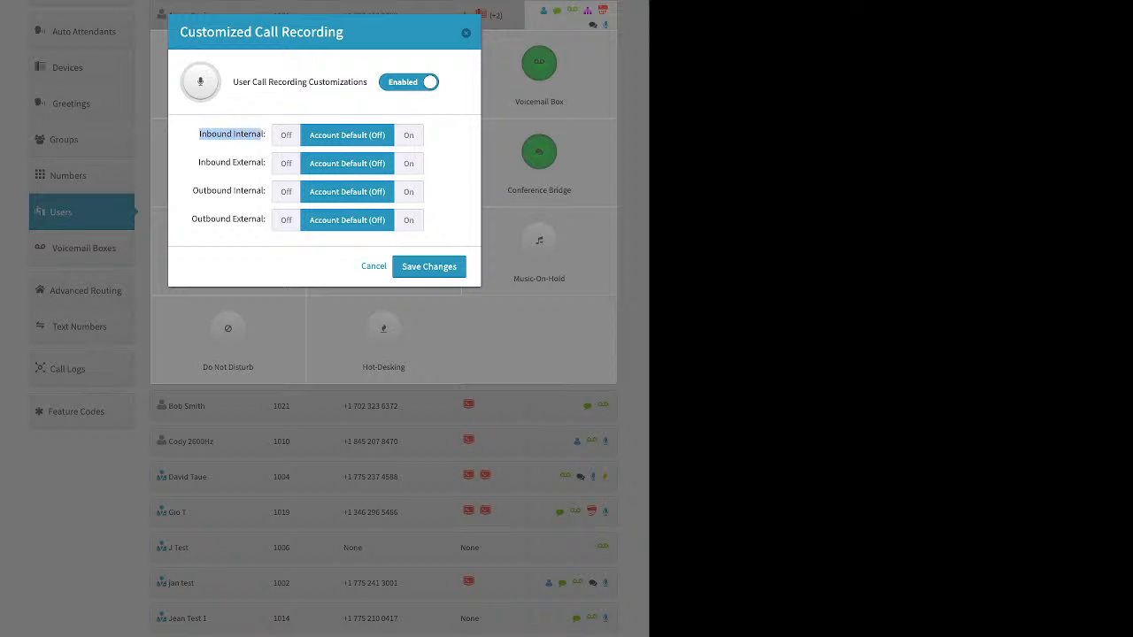
left_click(409, 135)
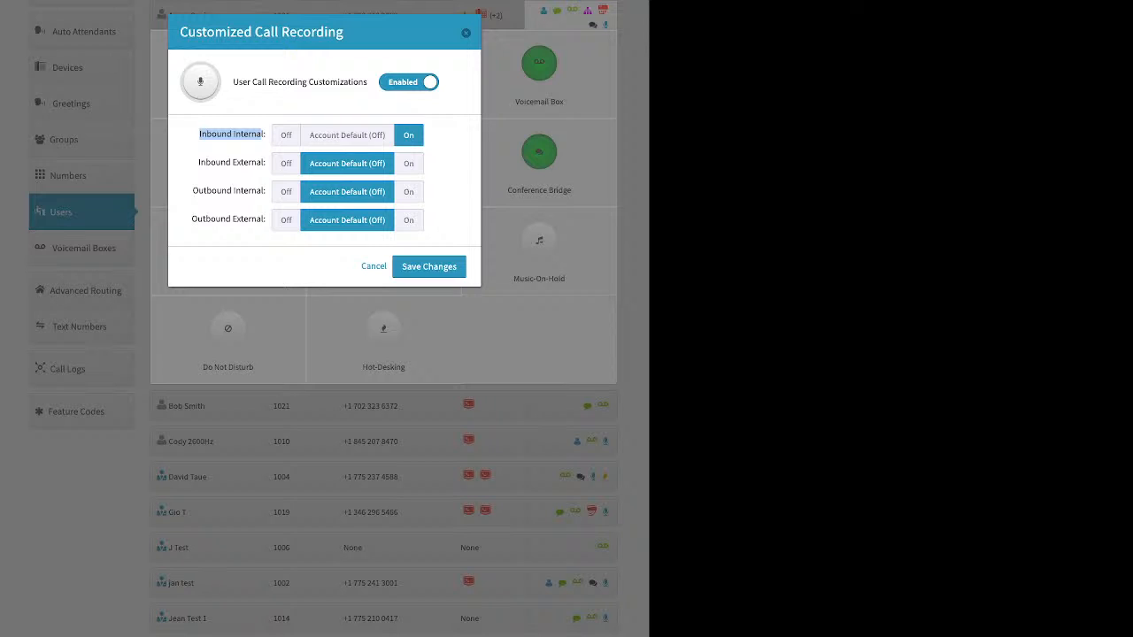
left_click_drag(198, 162, 257, 162)
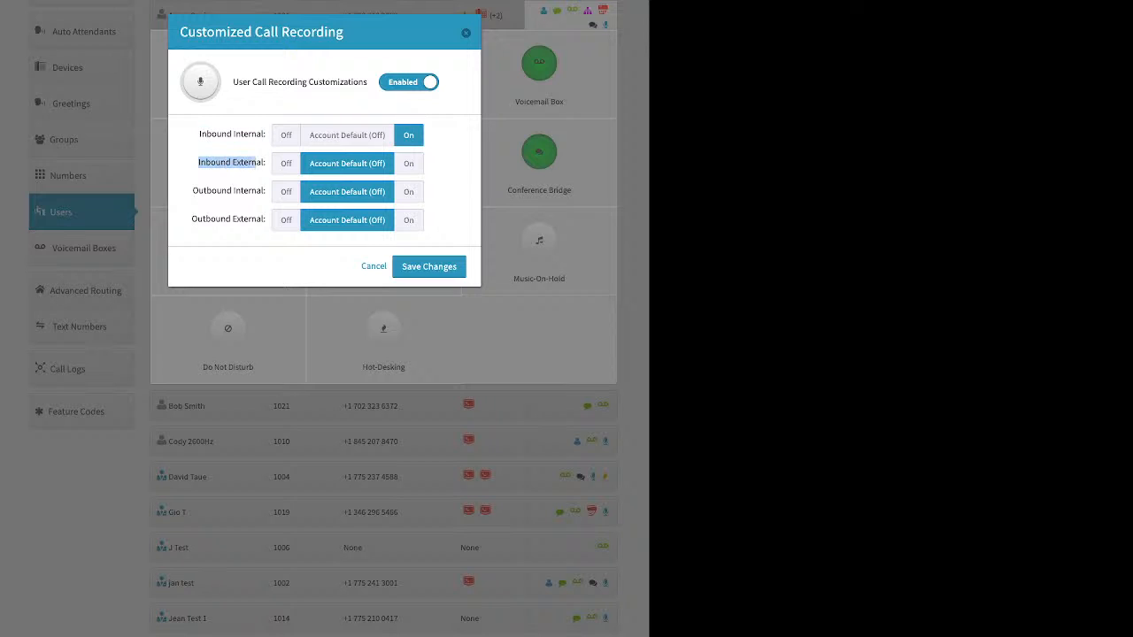
left_click(409, 164)
left_click_drag(192, 190, 266, 191)
left_click(409, 192)
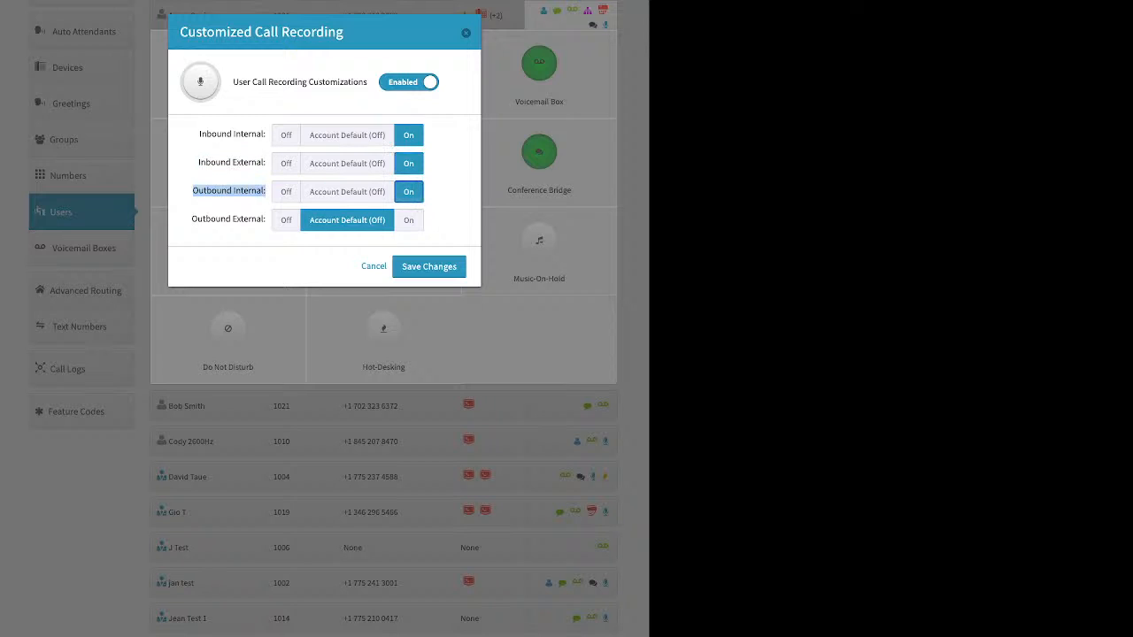
left_click_drag(192, 219, 266, 220)
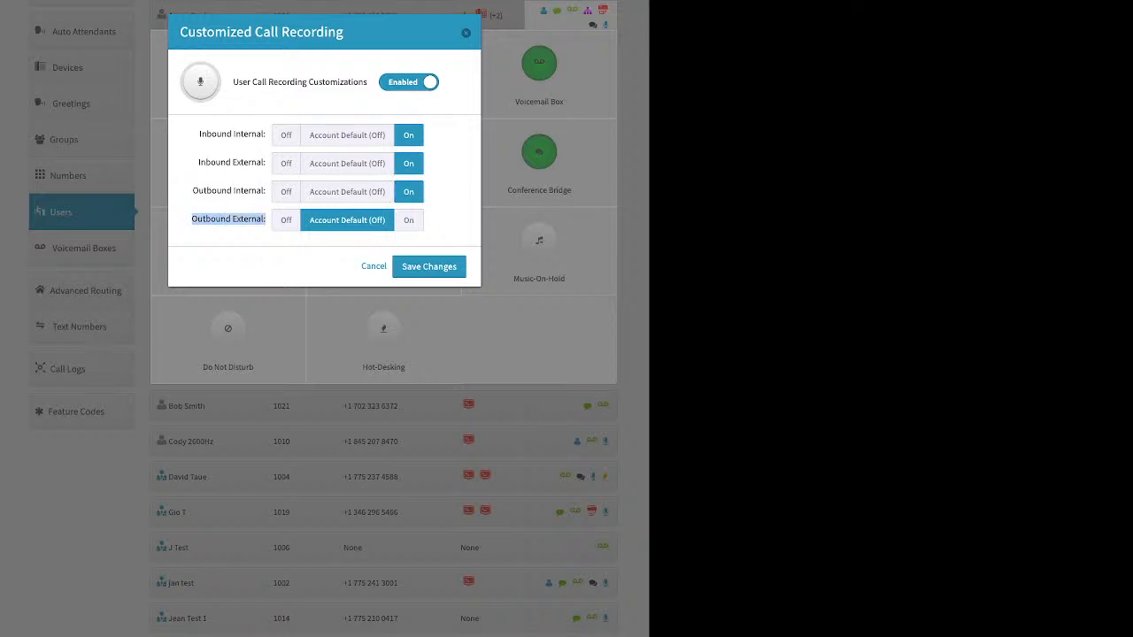
left_click(409, 221)
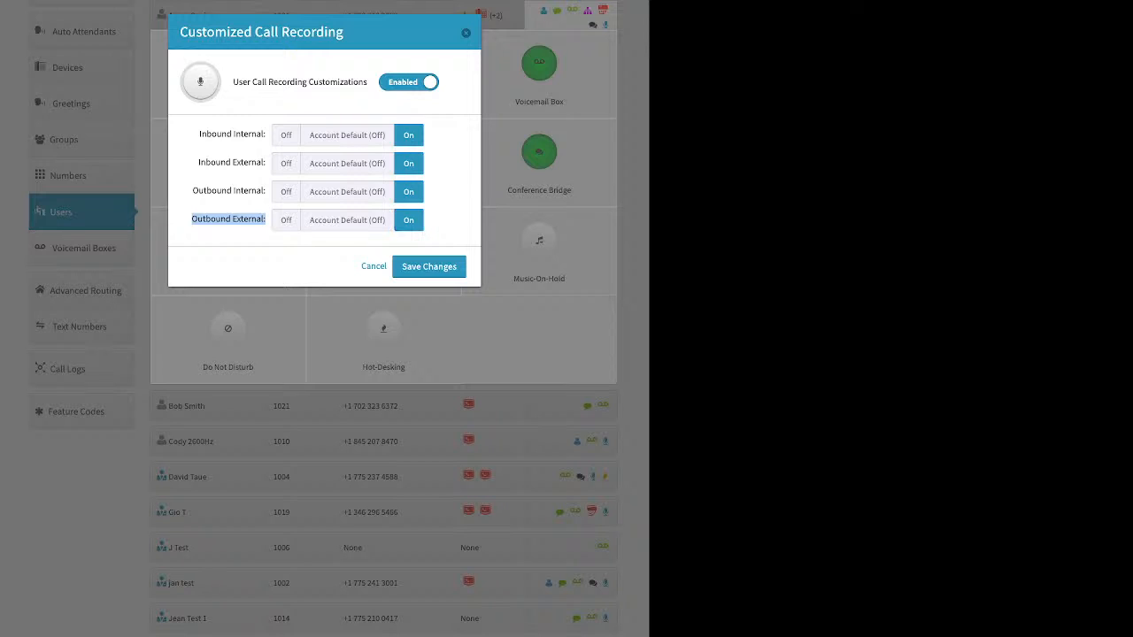
Switch inbound and outbound internal recording Off, keeping external On, and save
left_click(286, 135)
left_click(286, 193)
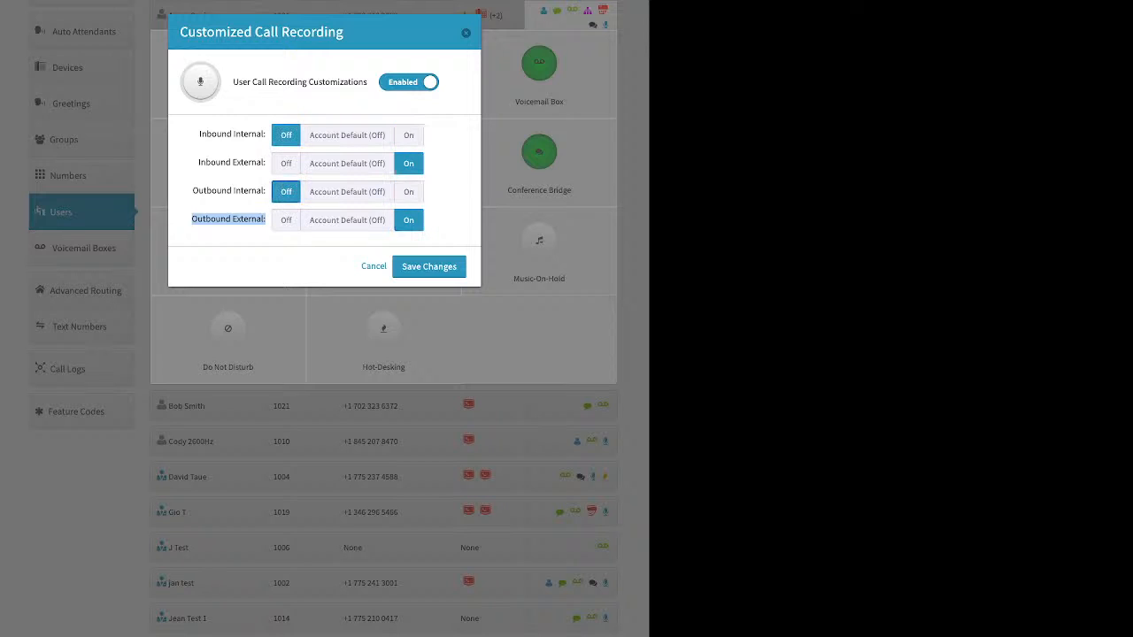
left_click(429, 267)
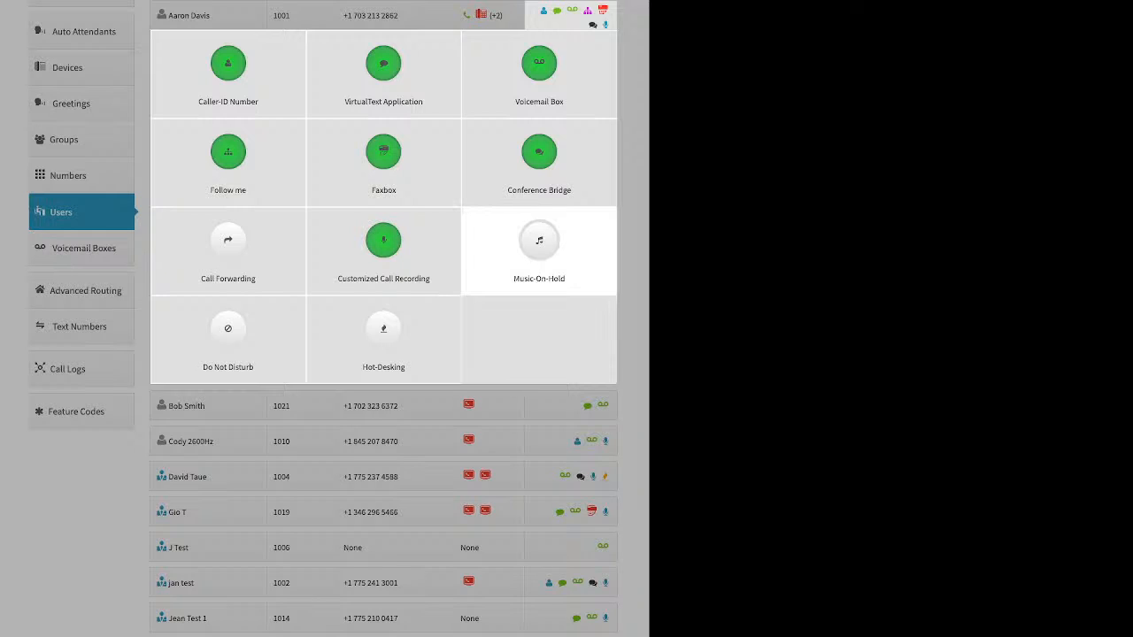
left_click(539, 250)
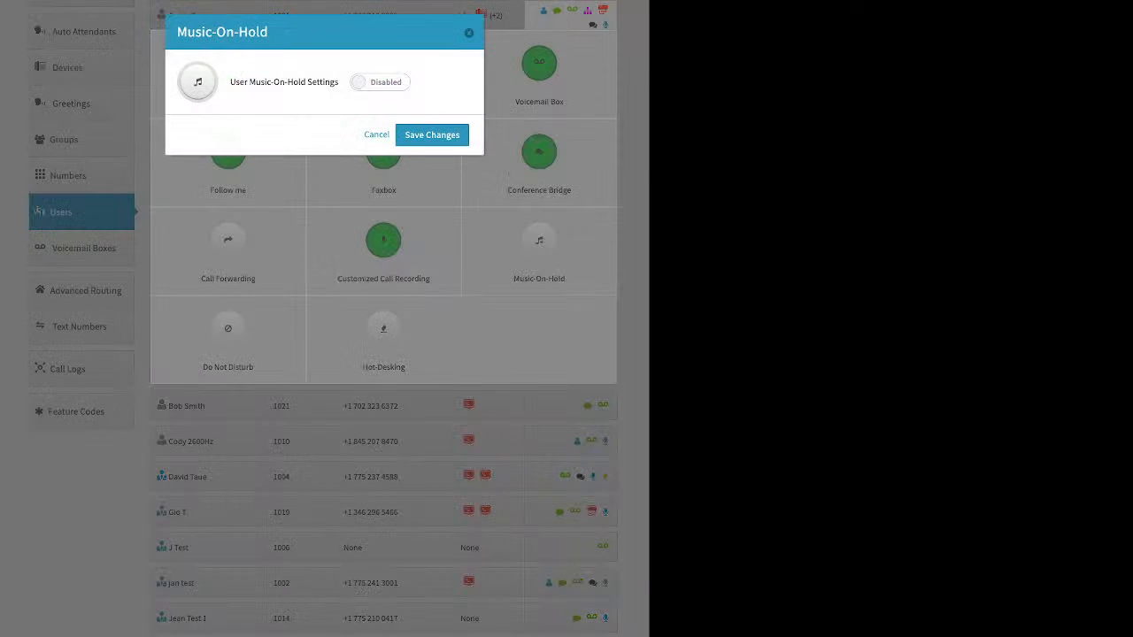
left_click(380, 82)
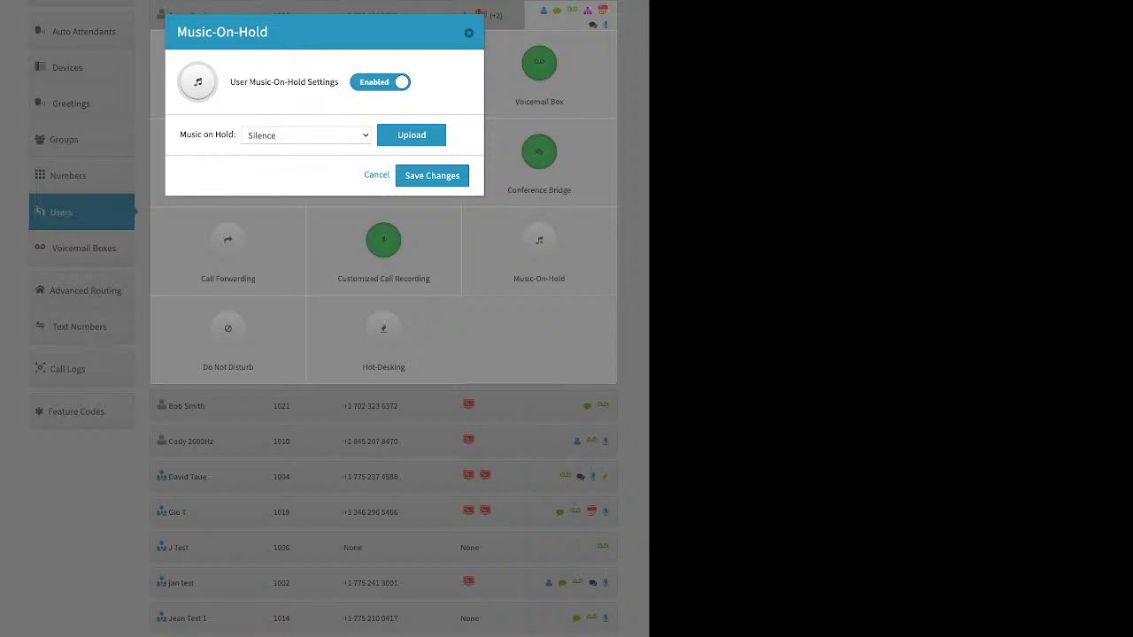
left_click(410, 135)
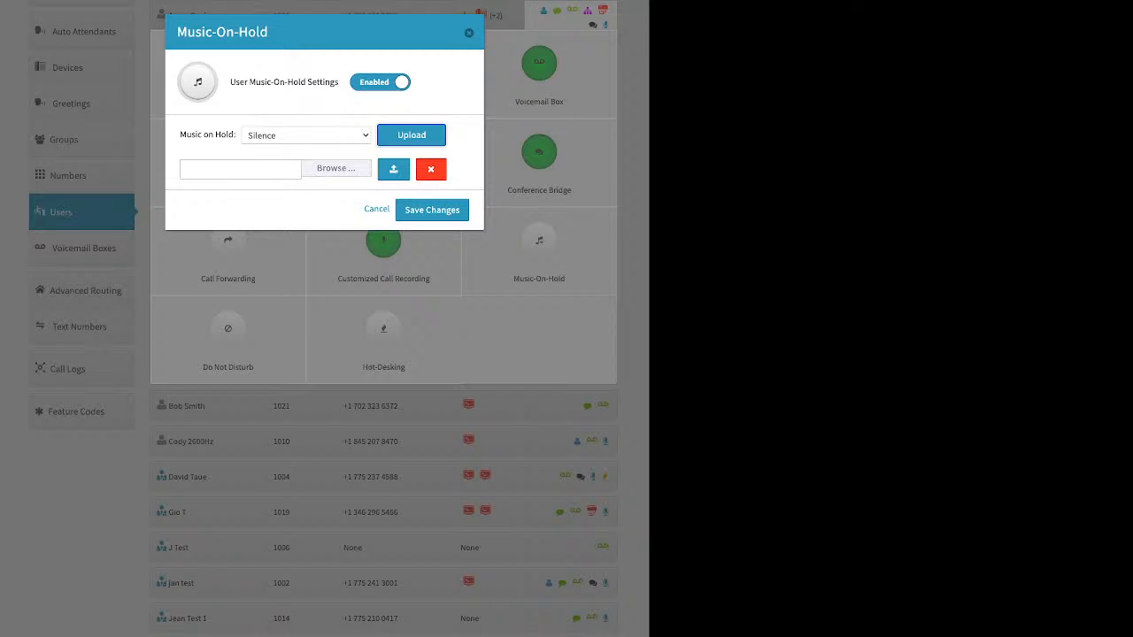
left_click(376, 209)
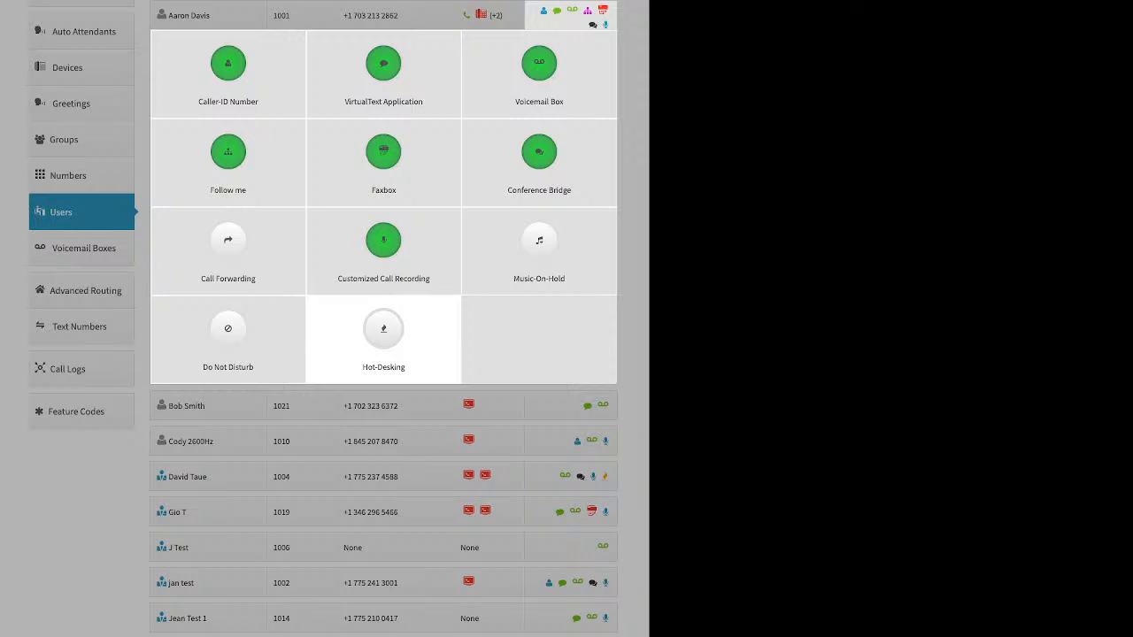
Enable hot-desking with Hotdesk ID 1001, leaving PIN and multiple-device login off
left_click(383, 339)
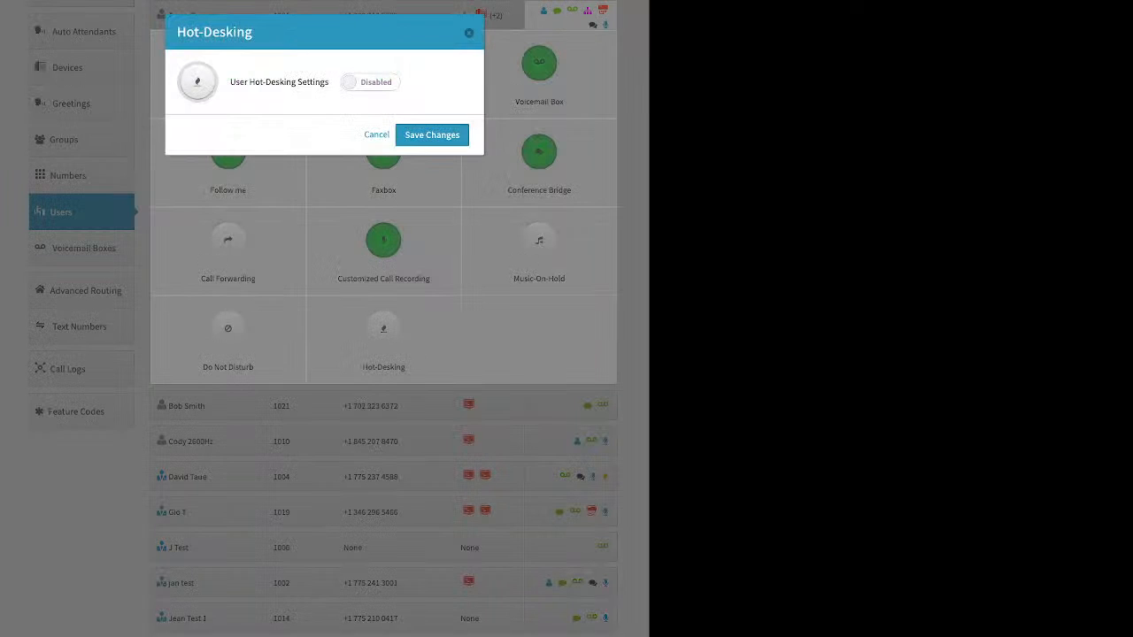
left_click(370, 82)
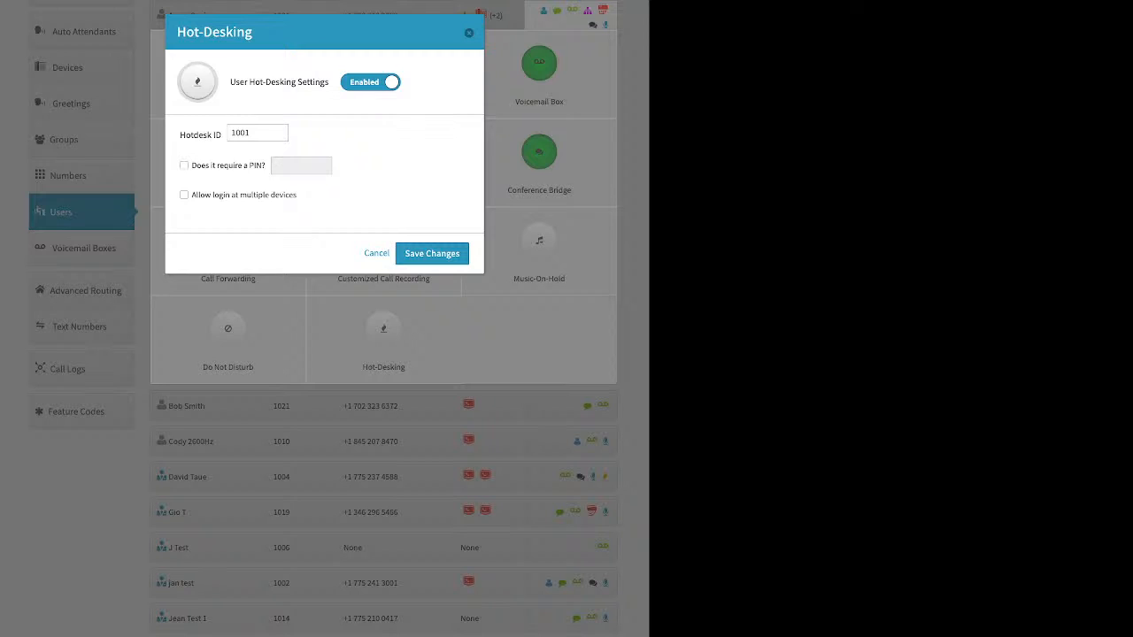
left_click_drag(209, 165, 262, 166)
left_click(337, 182)
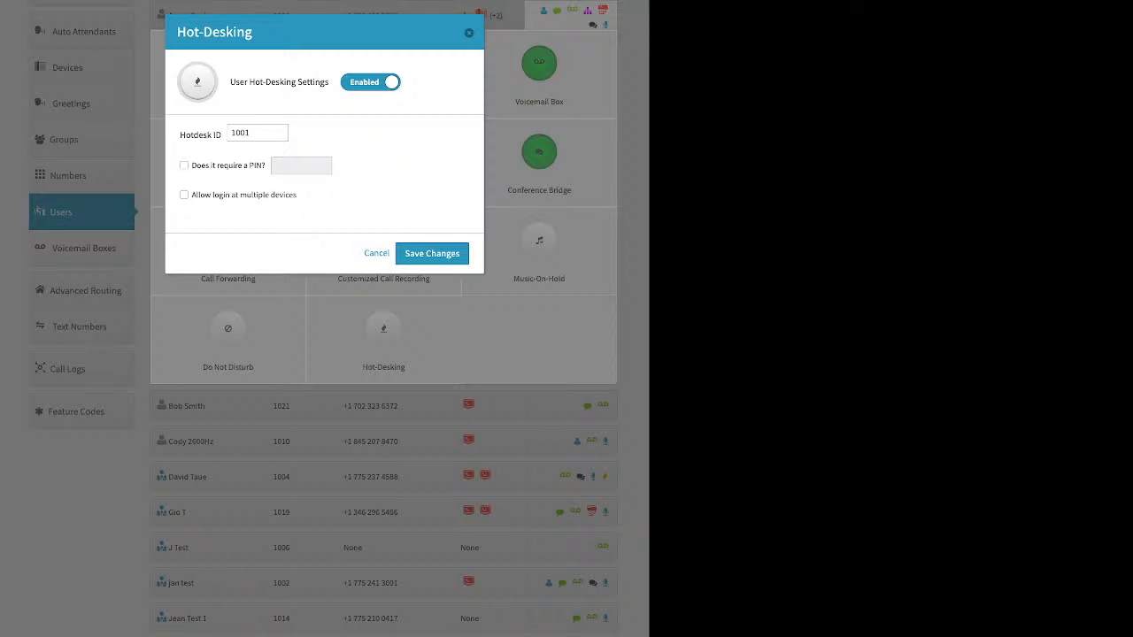
Close the Hot-Desking dialog without saving and collapse the user's feature grid
key("Escape")
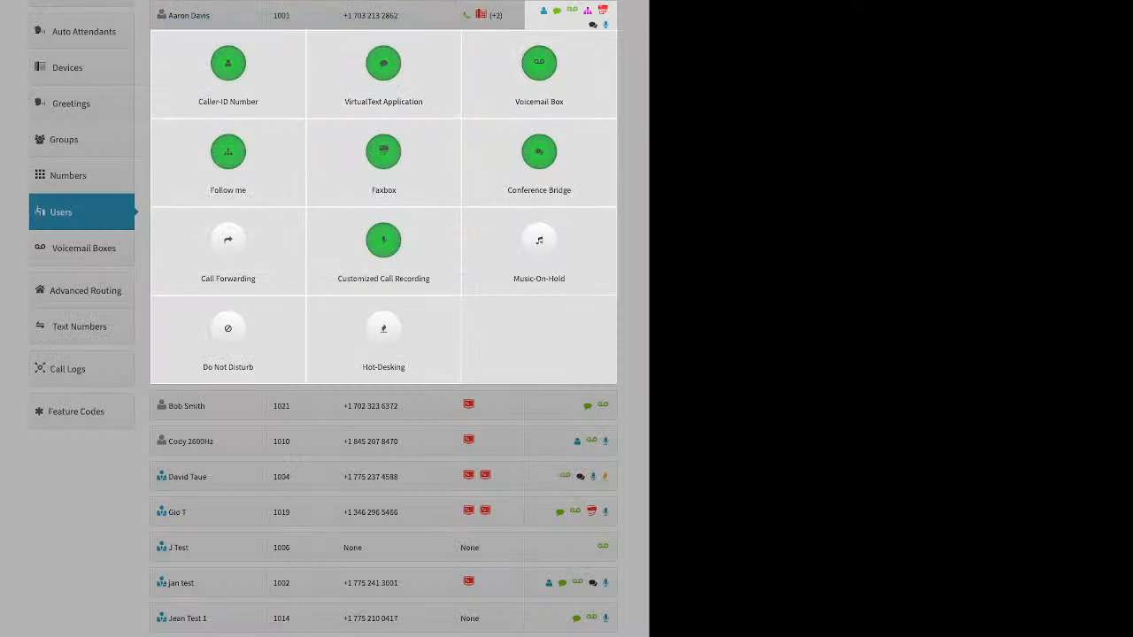
left_click(83, 248)
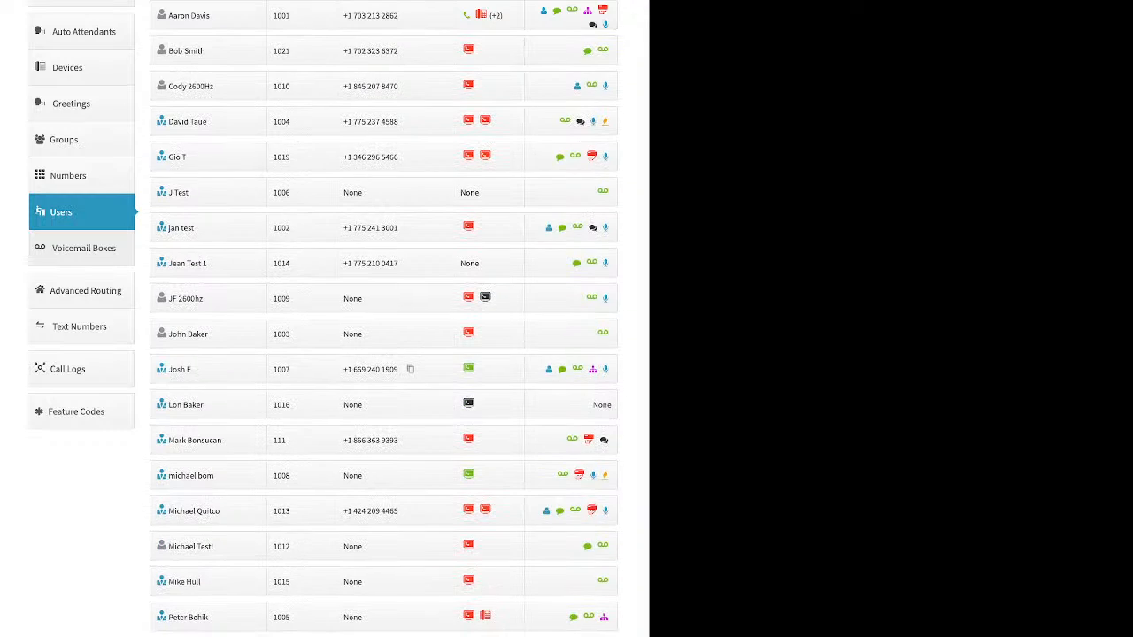
In Voicemail Boxes, preview and cancel the Add Voicemail Box form, then edit Main Voicemail Box
left_click(83, 248)
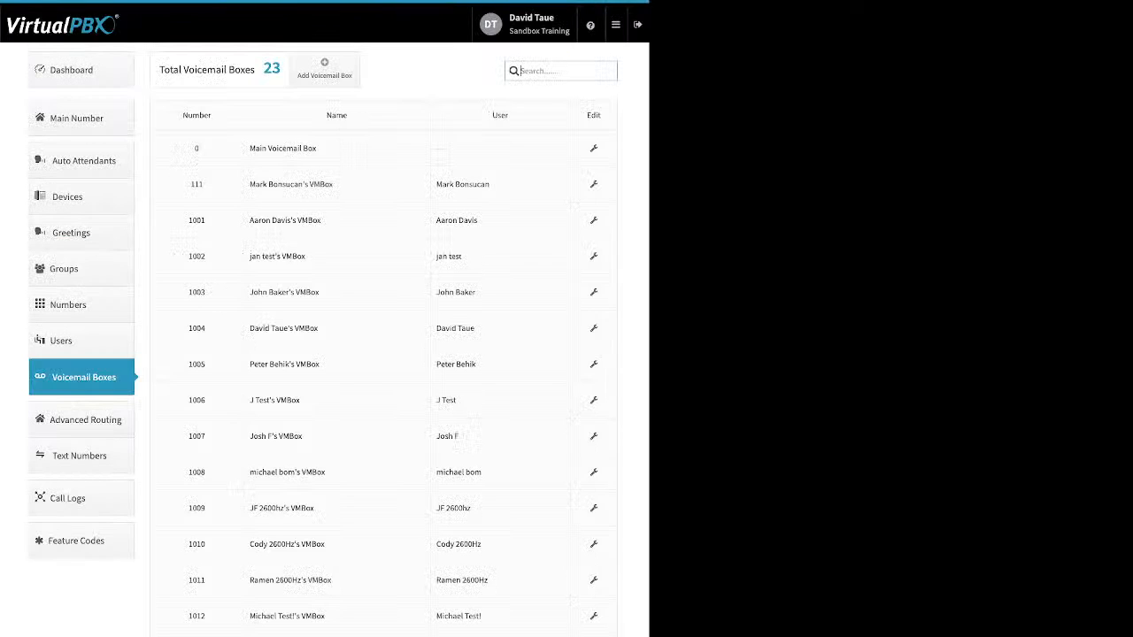
triple_click(456, 365)
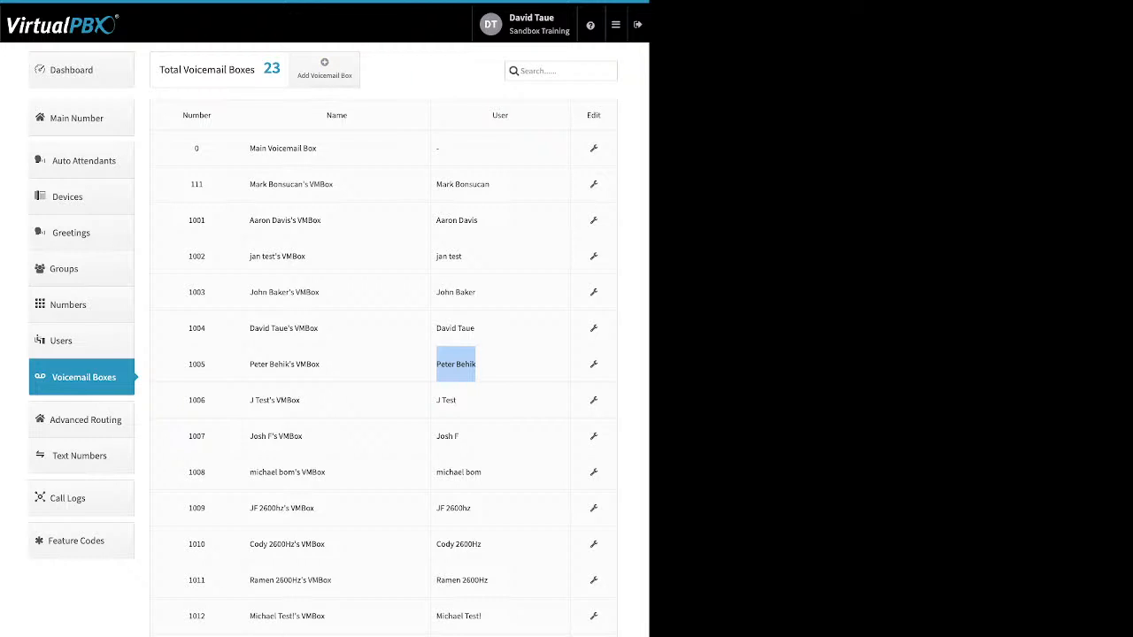
left_click(324, 69)
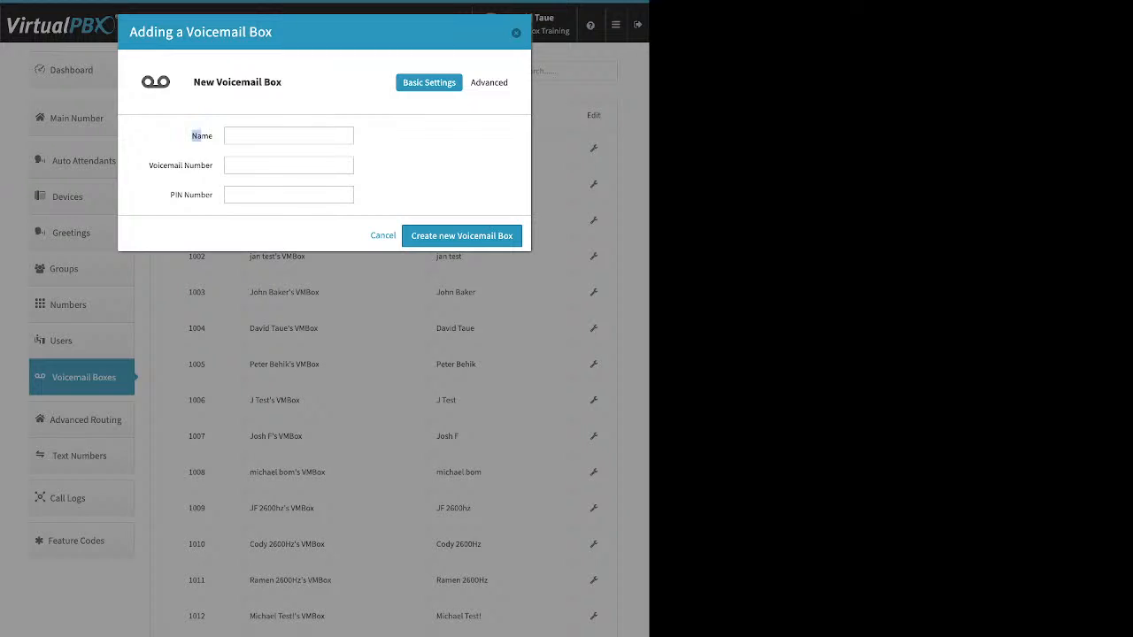
left_click_drag(149, 166, 213, 194)
left_click(289, 135)
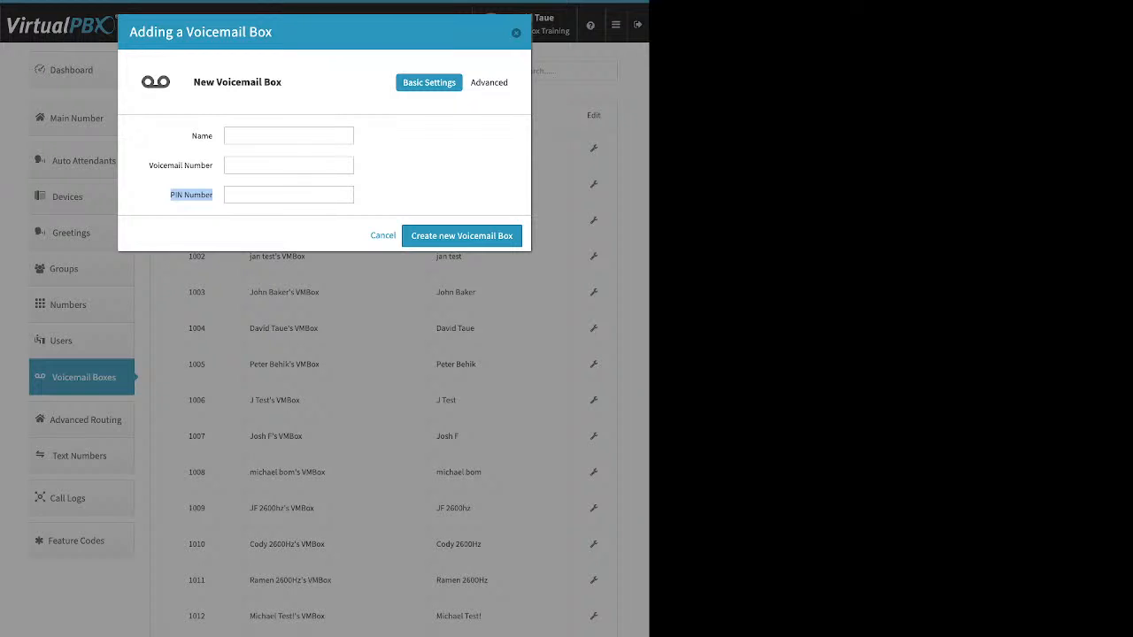
left_click(516, 33)
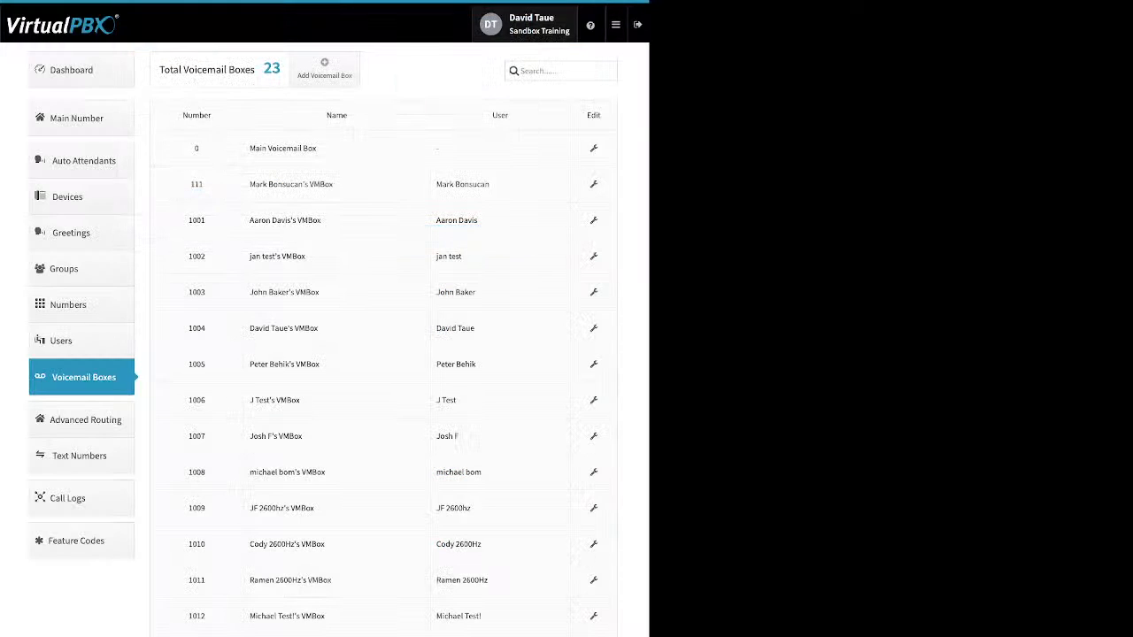
left_click(593, 148)
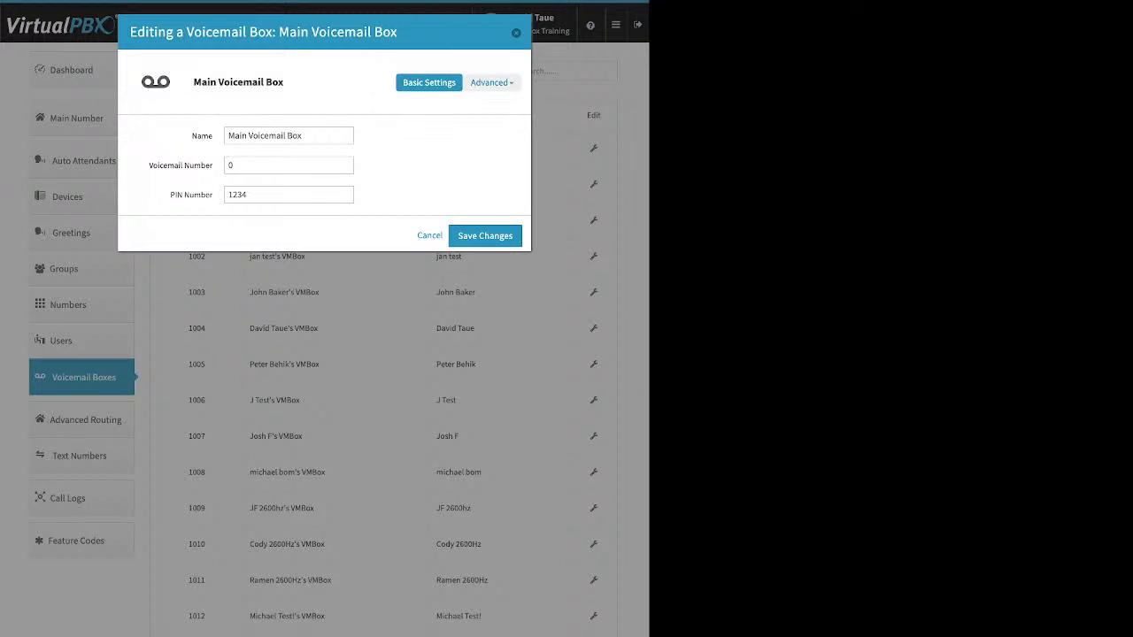
Show the Main Voicemail Box's Greeting Media settings, including the temporary greeting option
left_click(489, 82)
left_click(480, 135)
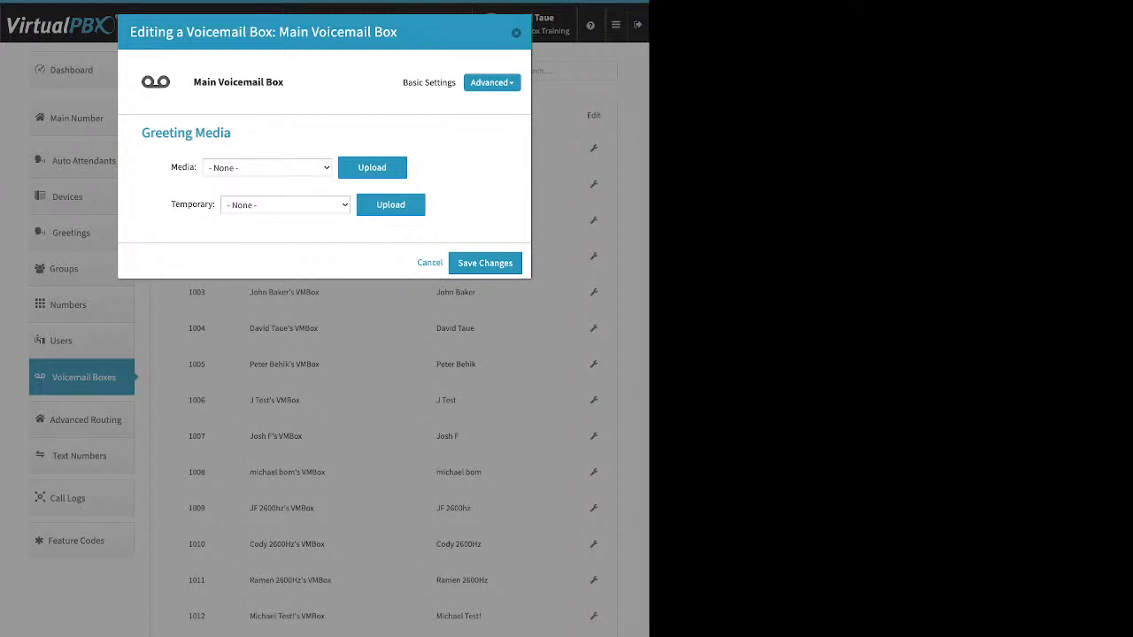
left_click_drag(171, 204, 216, 205)
View the box's notification recipients, start a new recipient, then switch to the Options page
left_click(492, 82)
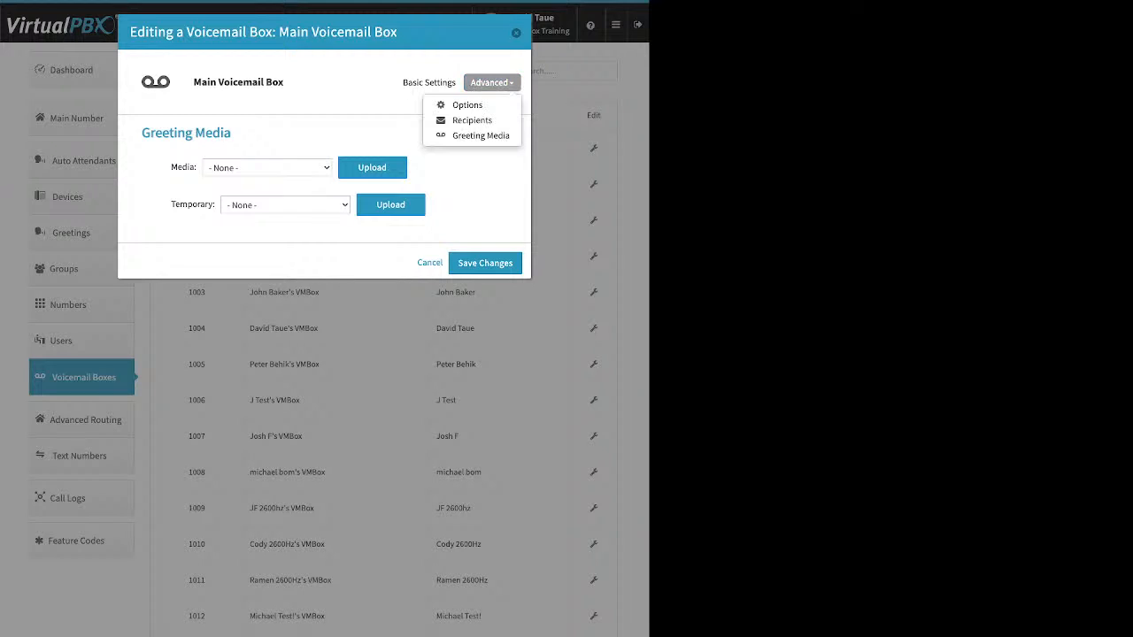
left_click(471, 120)
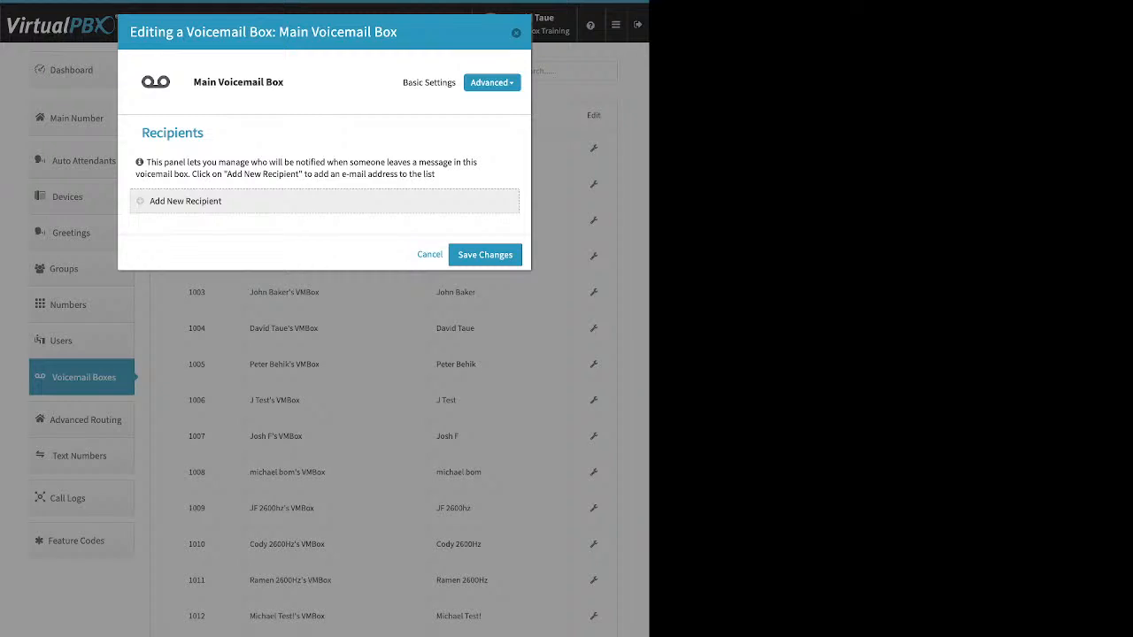
left_click(185, 202)
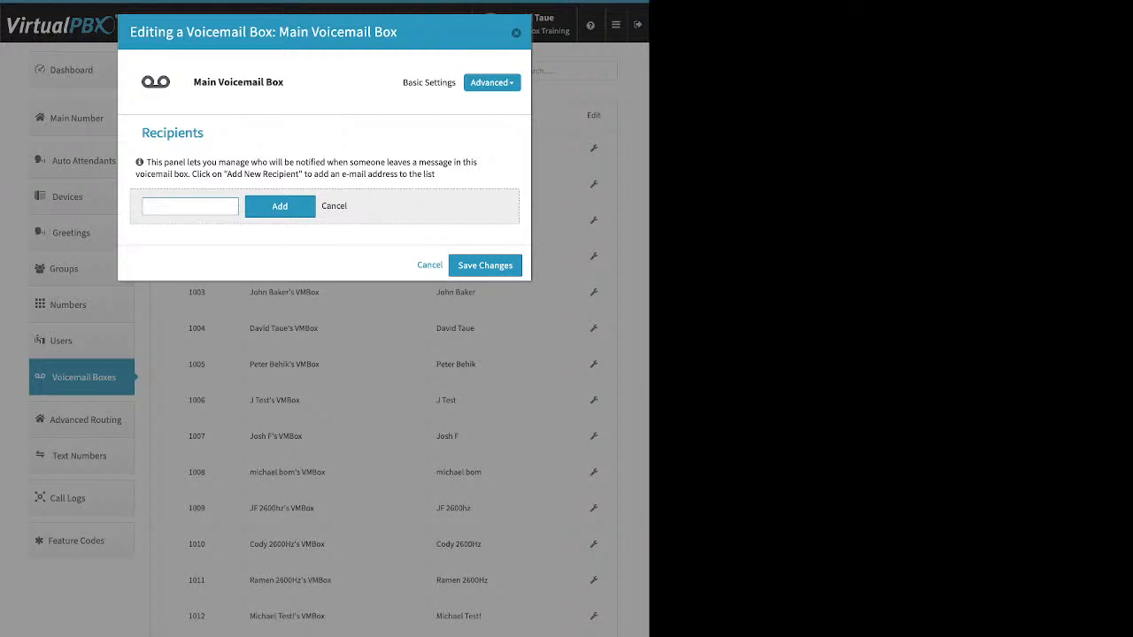
left_click(492, 82)
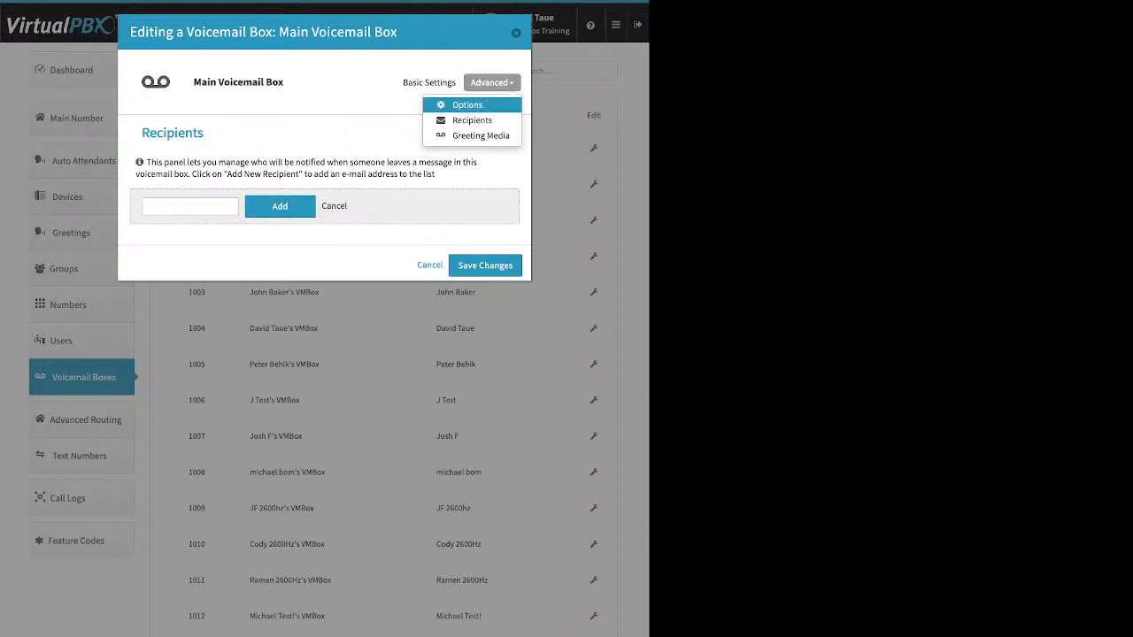
left_click(467, 104)
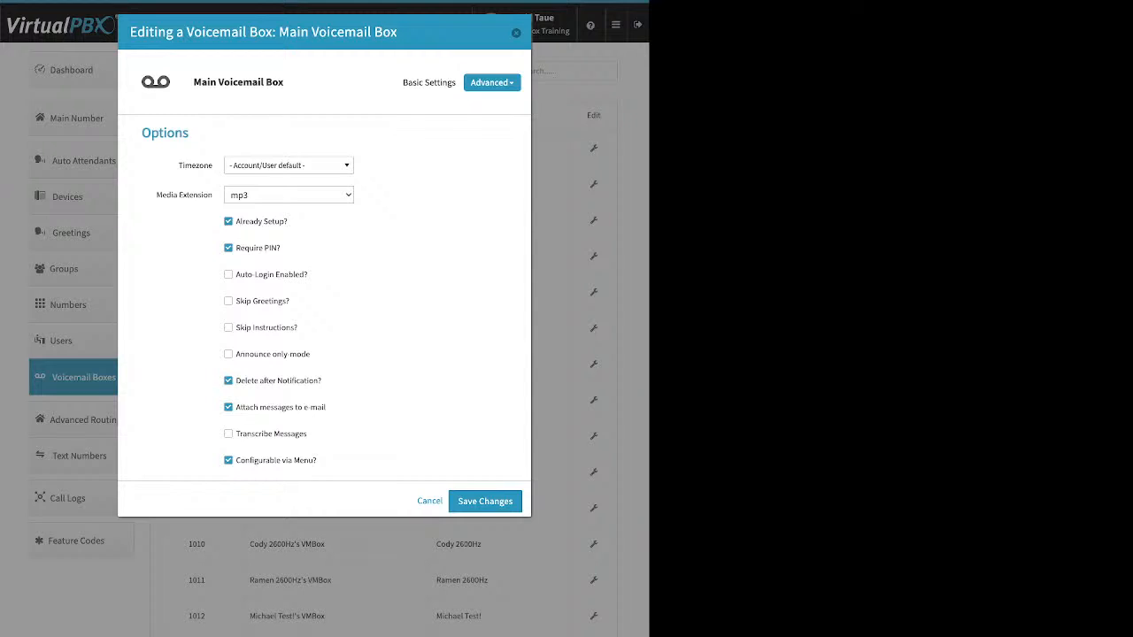
Review Already Setup, Delete after Notification and Attach messages to e-mail options, then save the box
left_click_drag(287, 221, 236, 222)
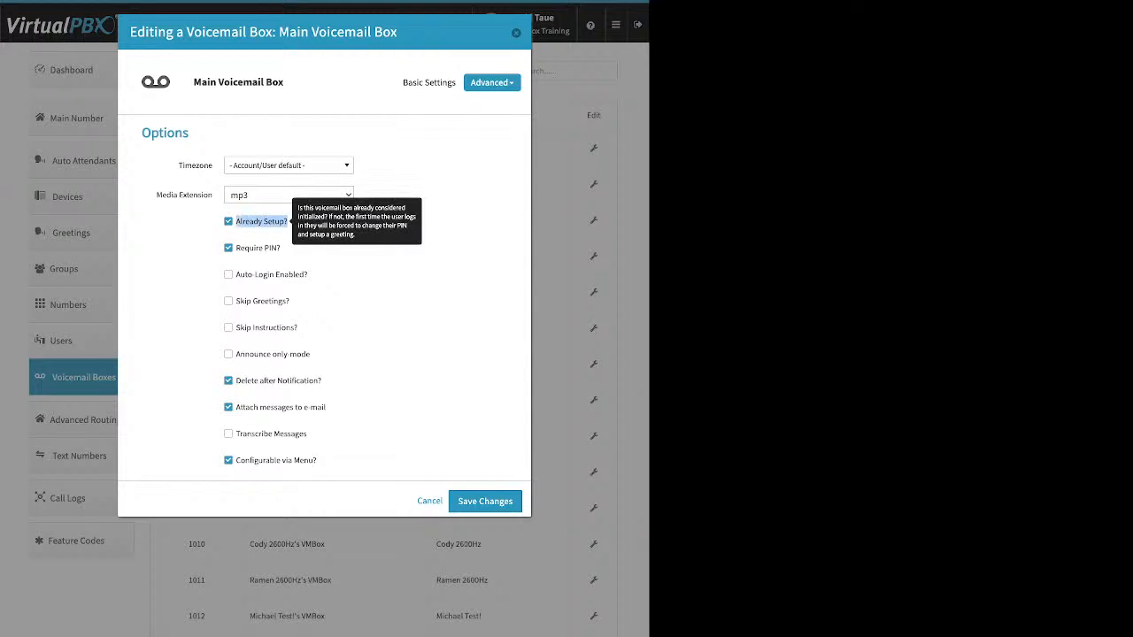
left_click(305, 232)
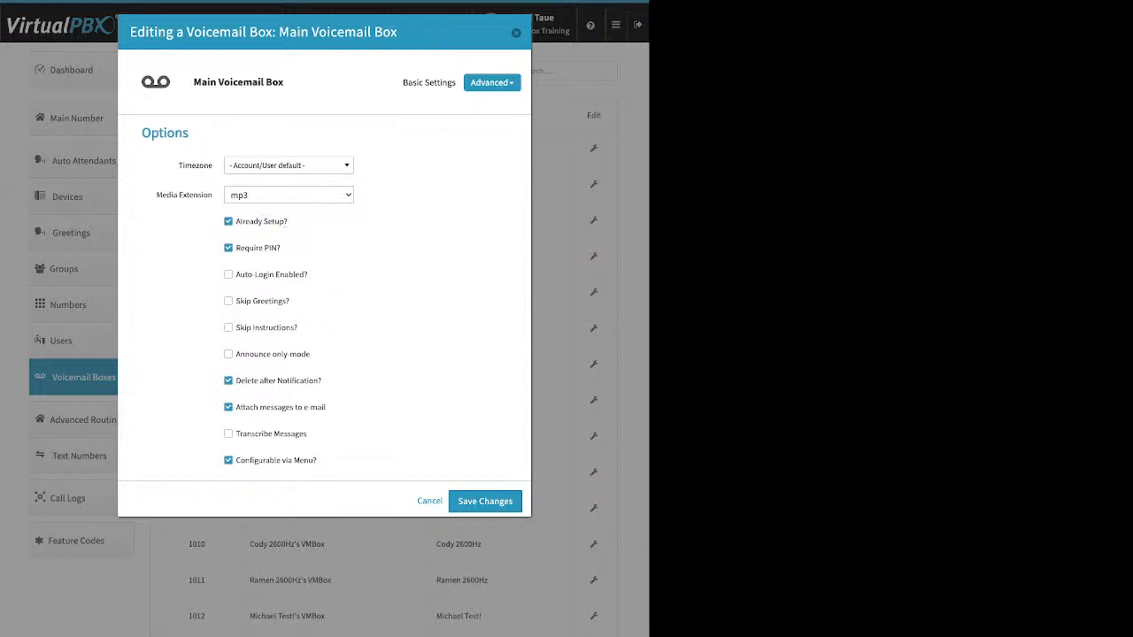
left_click_drag(322, 380, 252, 380)
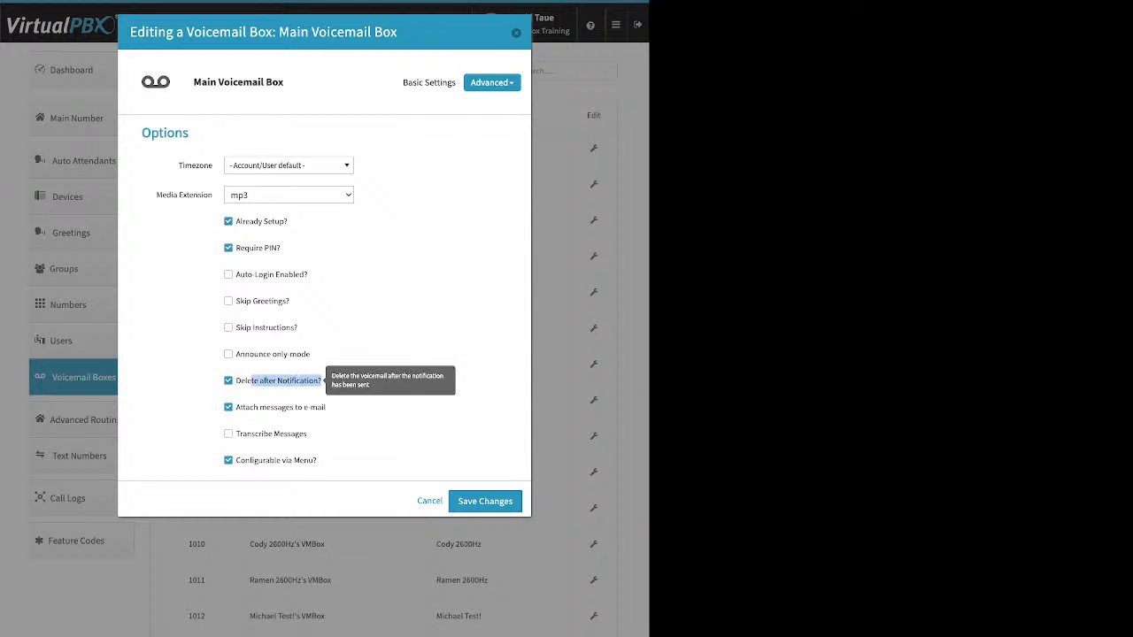
left_click(354, 386)
left_click_drag(326, 408, 243, 407)
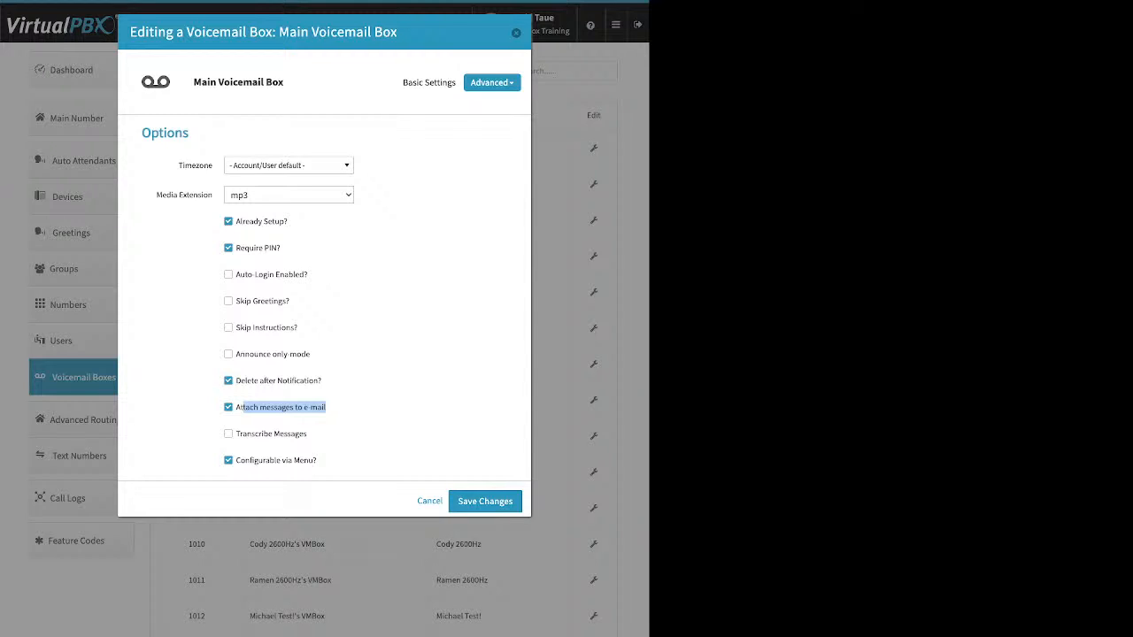
left_click(485, 501)
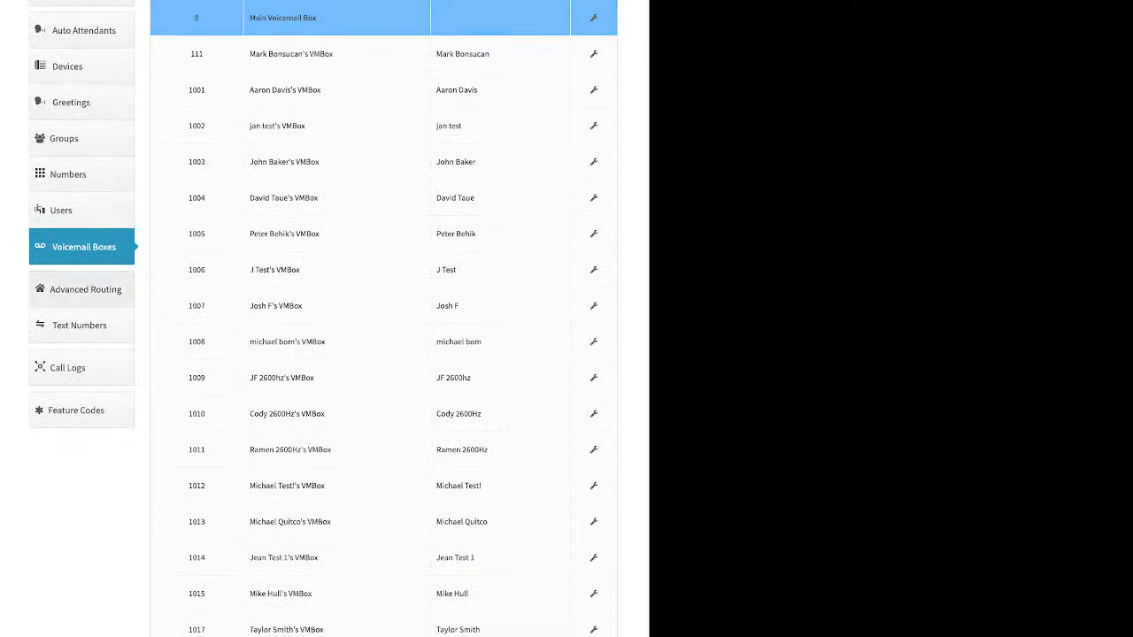
left_click(86, 289)
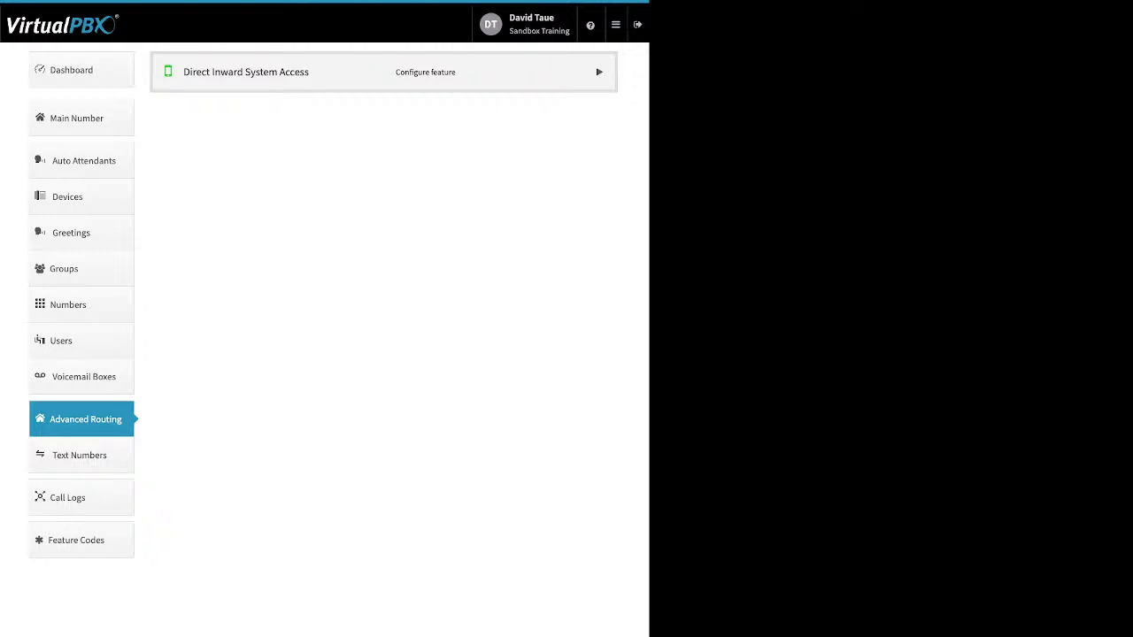
left_click(600, 71)
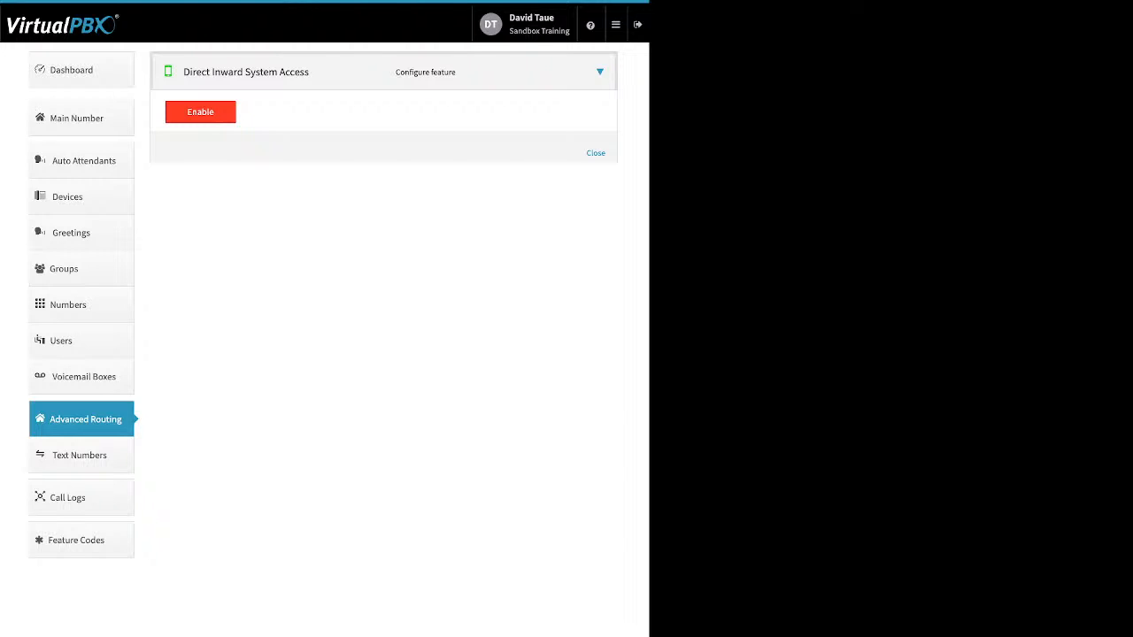
left_click(200, 113)
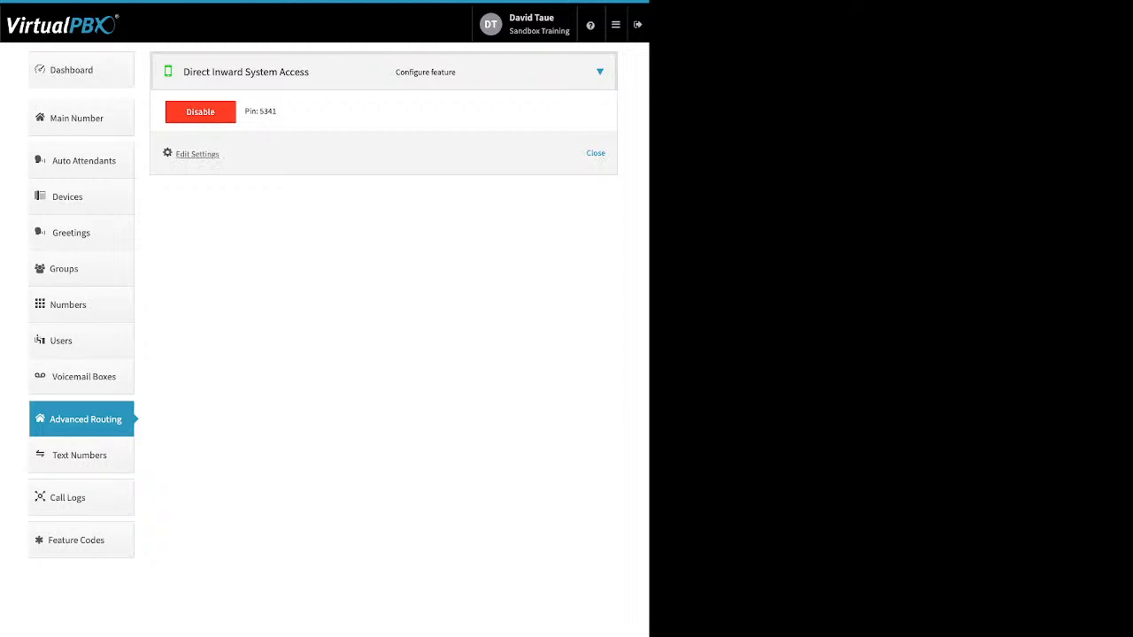
left_click(196, 153)
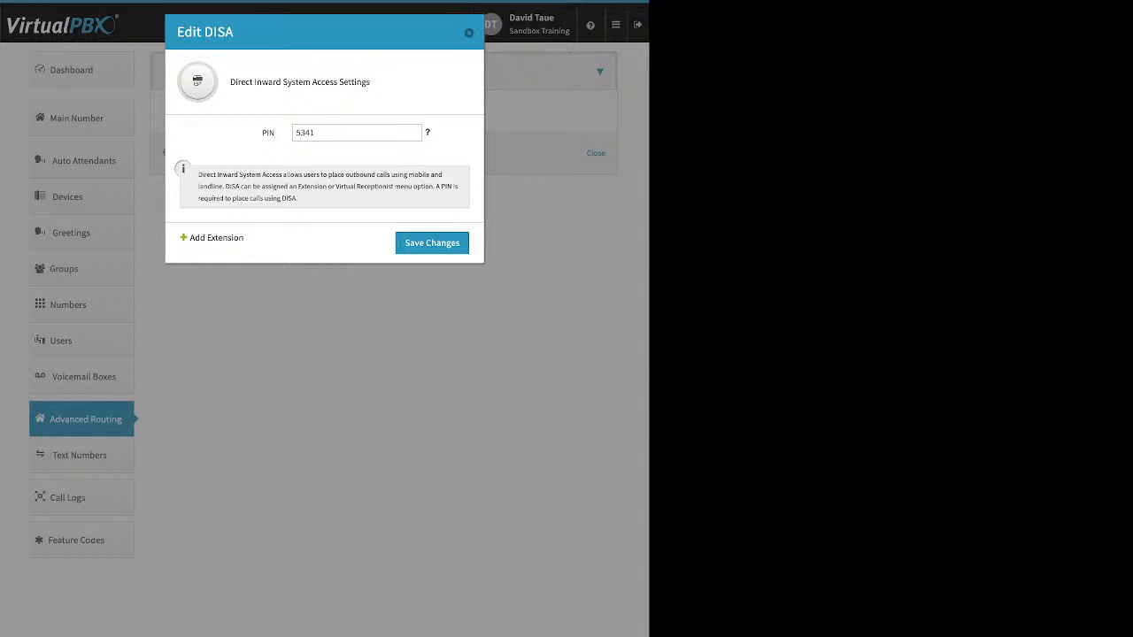
Replace extension 1022 with 7301 for Direct Inward System Access and save
left_click(432, 243)
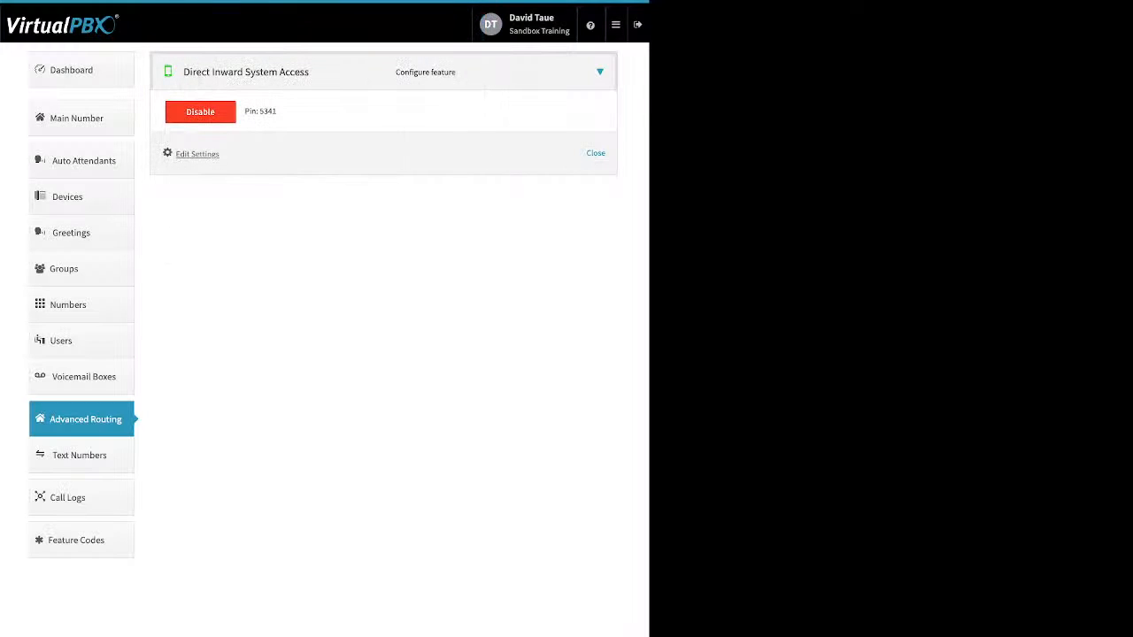
left_click(197, 154)
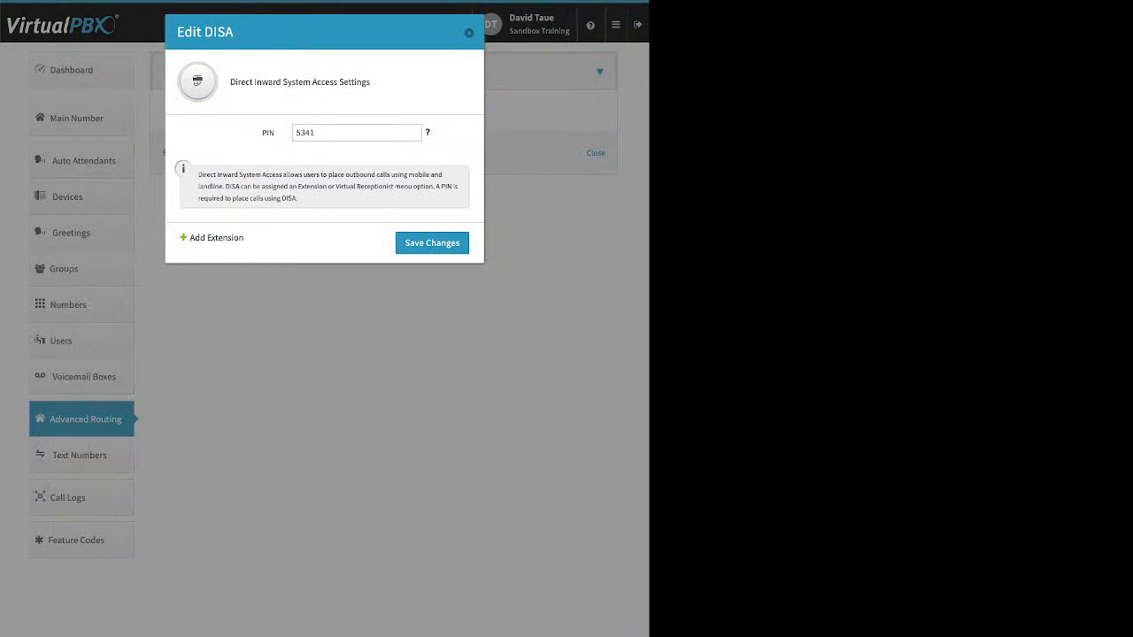
triple_click(216, 238)
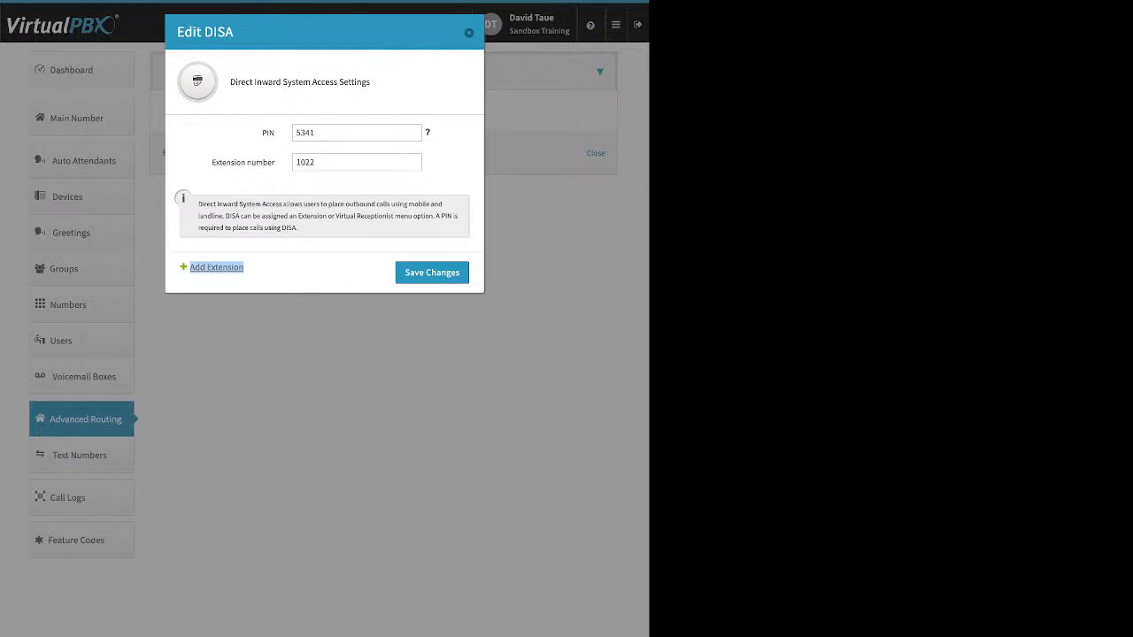
double_click(309, 162)
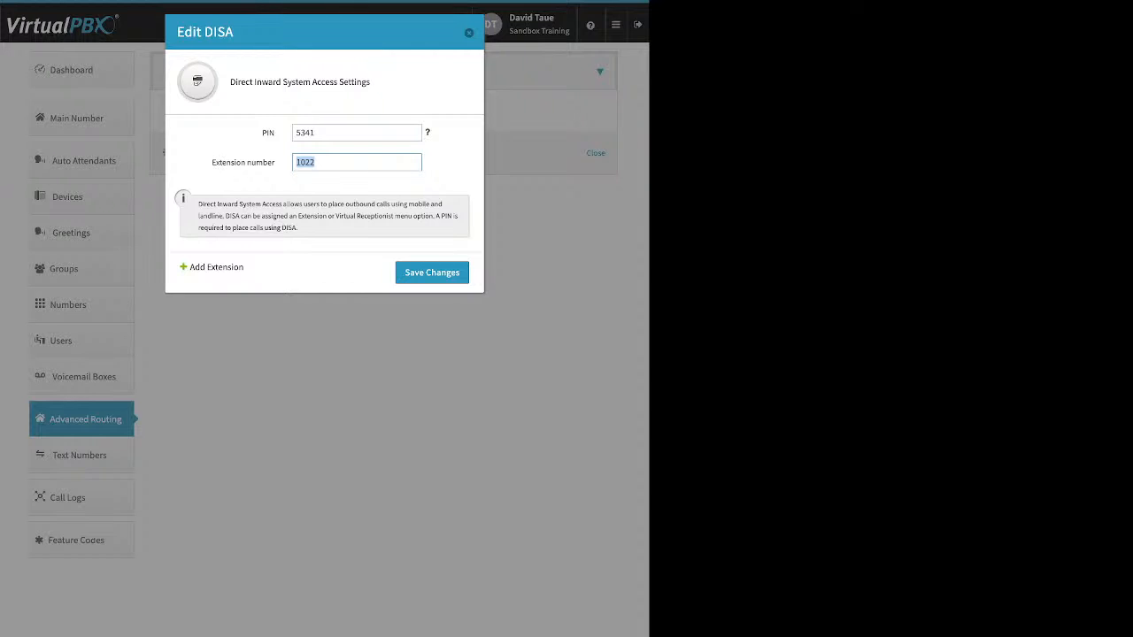
type("7301")
left_click(432, 273)
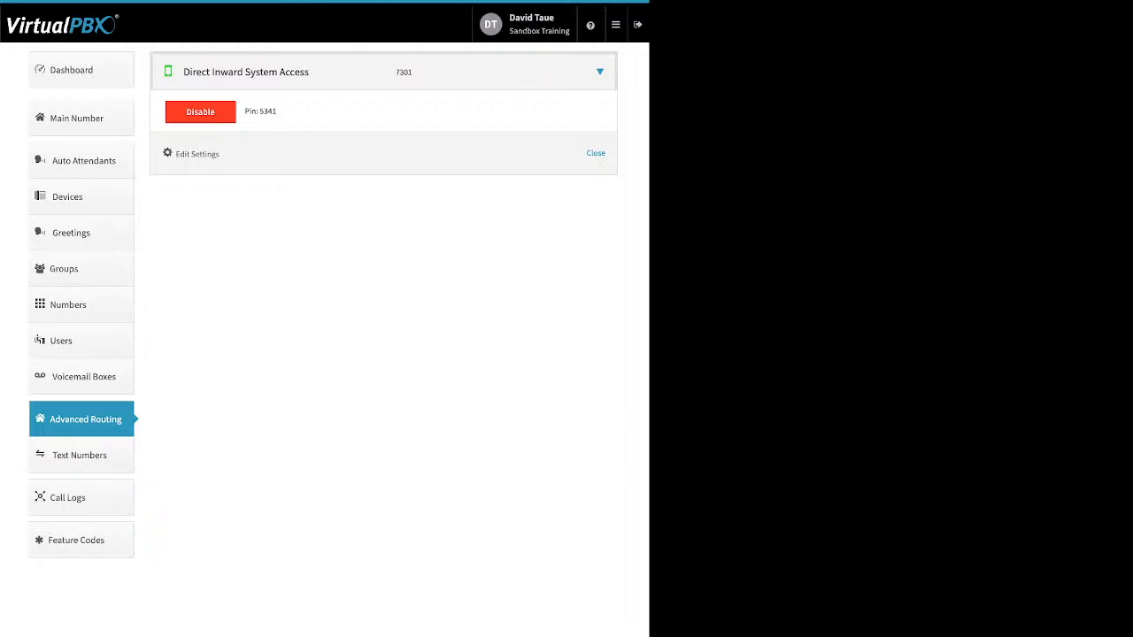
left_click(82, 70)
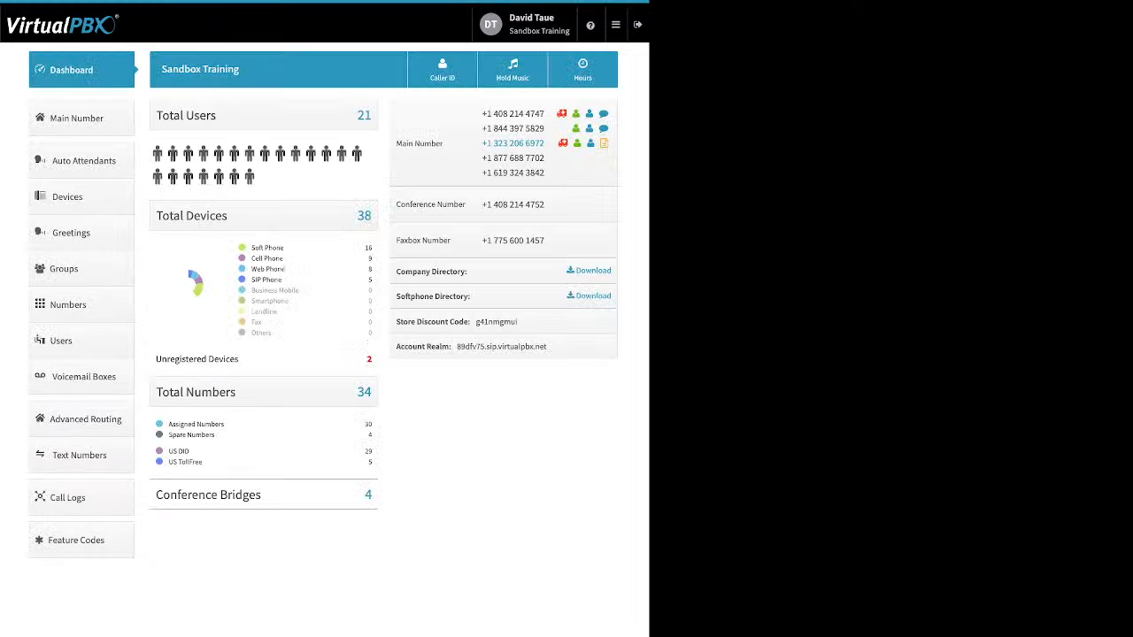
Open and cancel the Company Caller ID dialog, then return to Advanced Routing
left_click(443, 70)
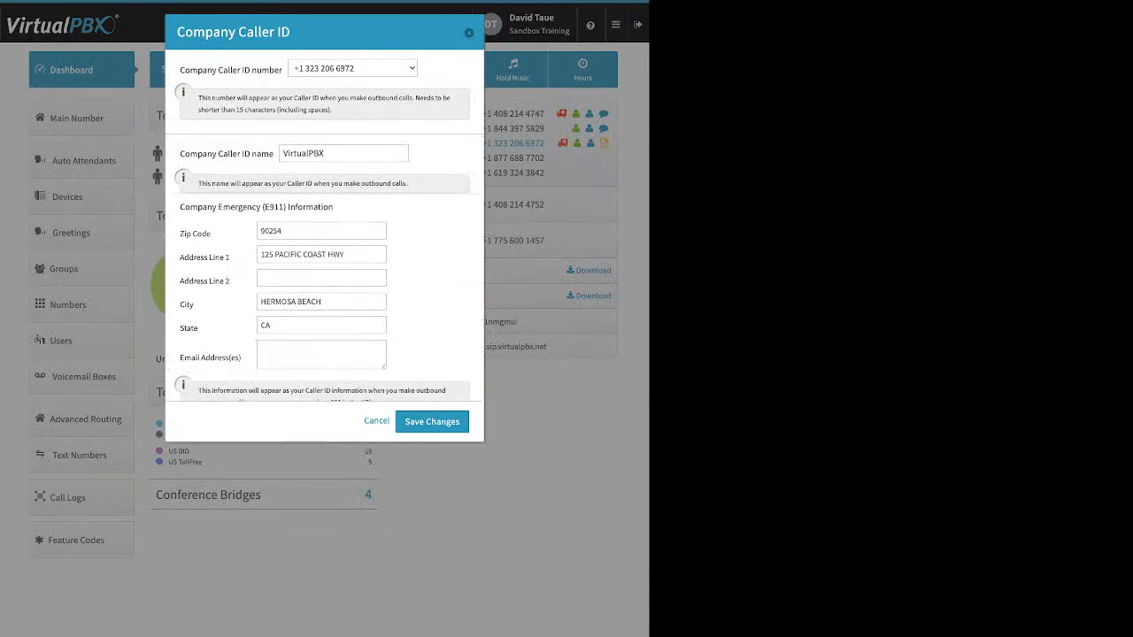
left_click(469, 33)
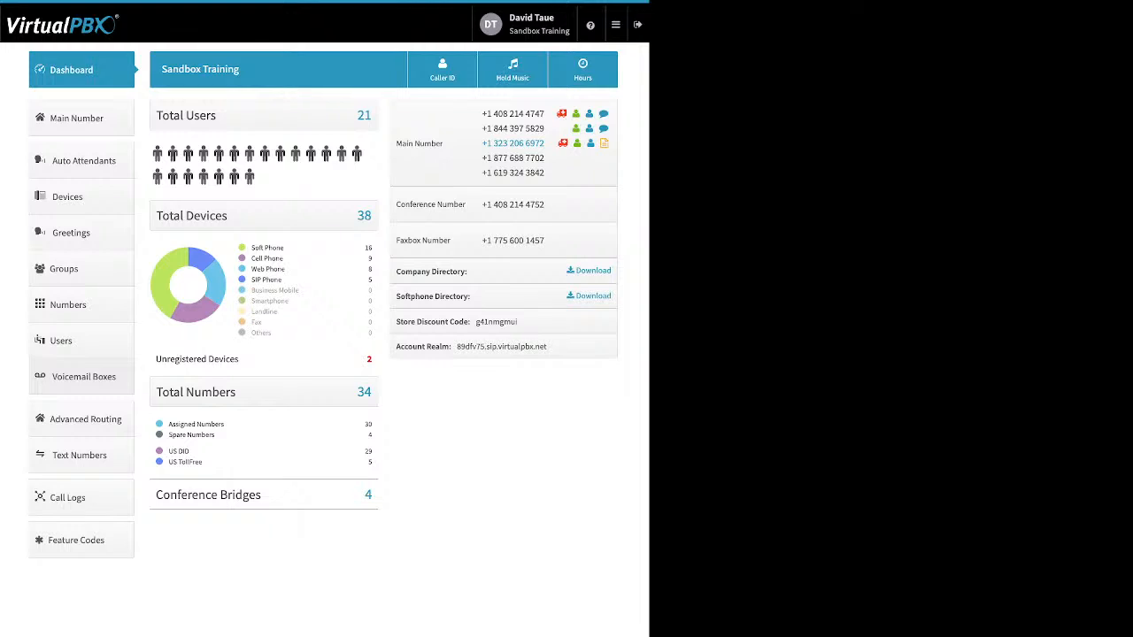
left_click(85, 419)
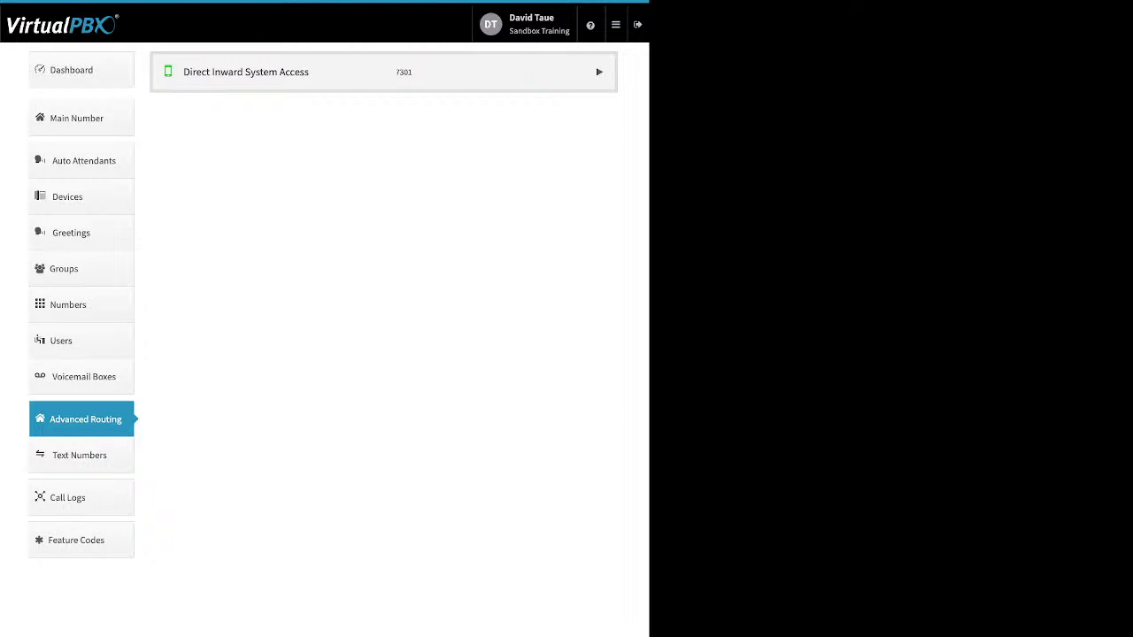
Disable Direct Inward System Access for all users, confirming the prompt
left_click(246, 72)
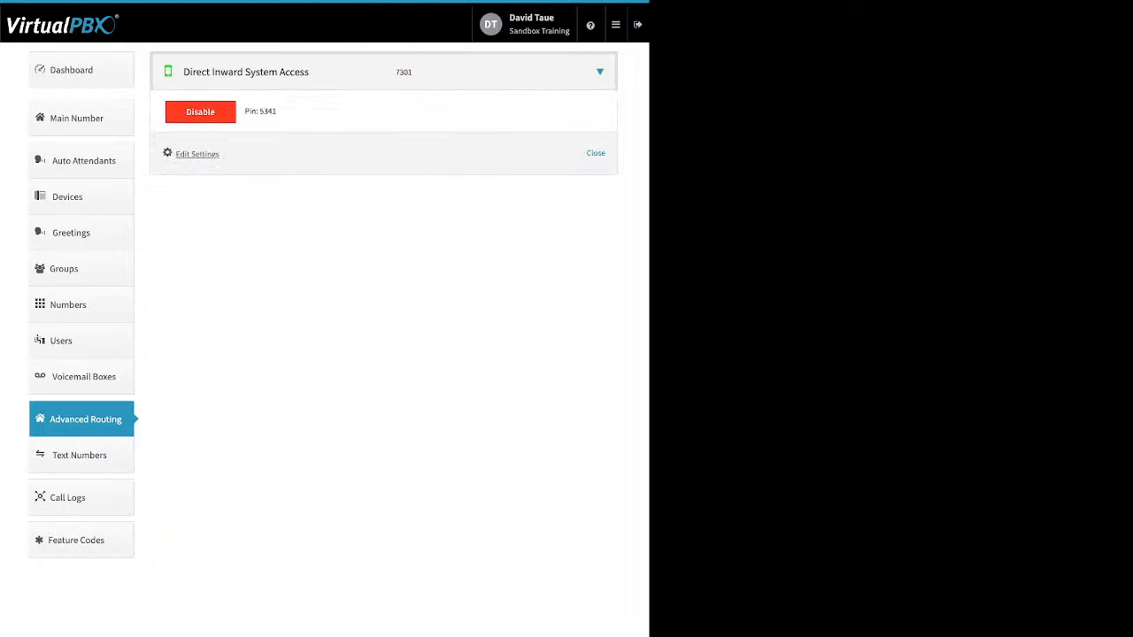
left_click(200, 112)
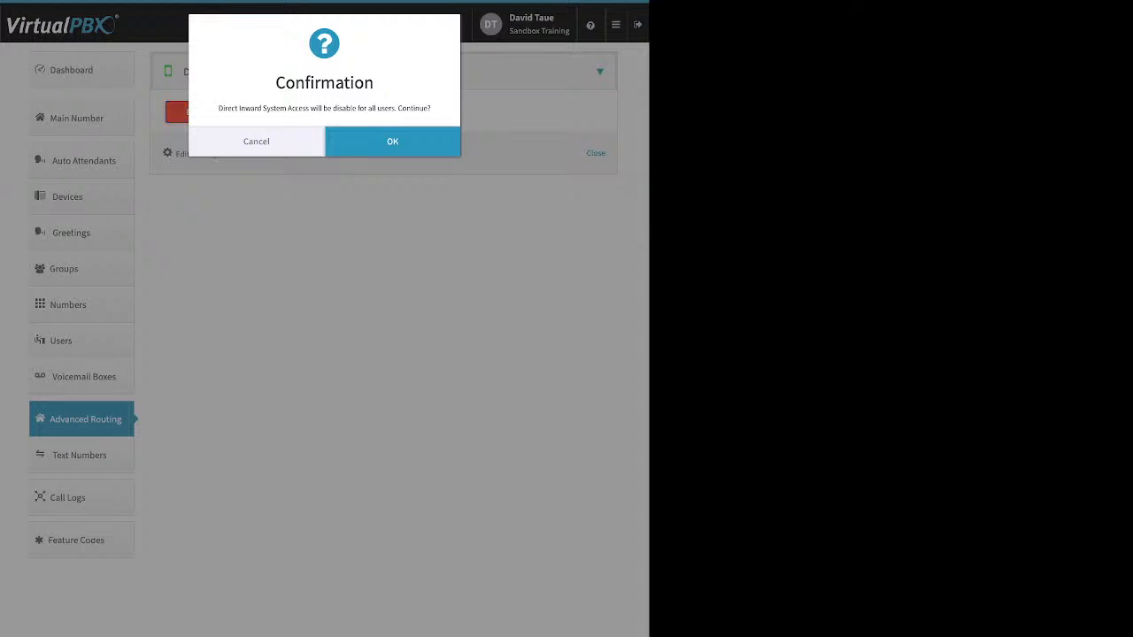
left_click(393, 142)
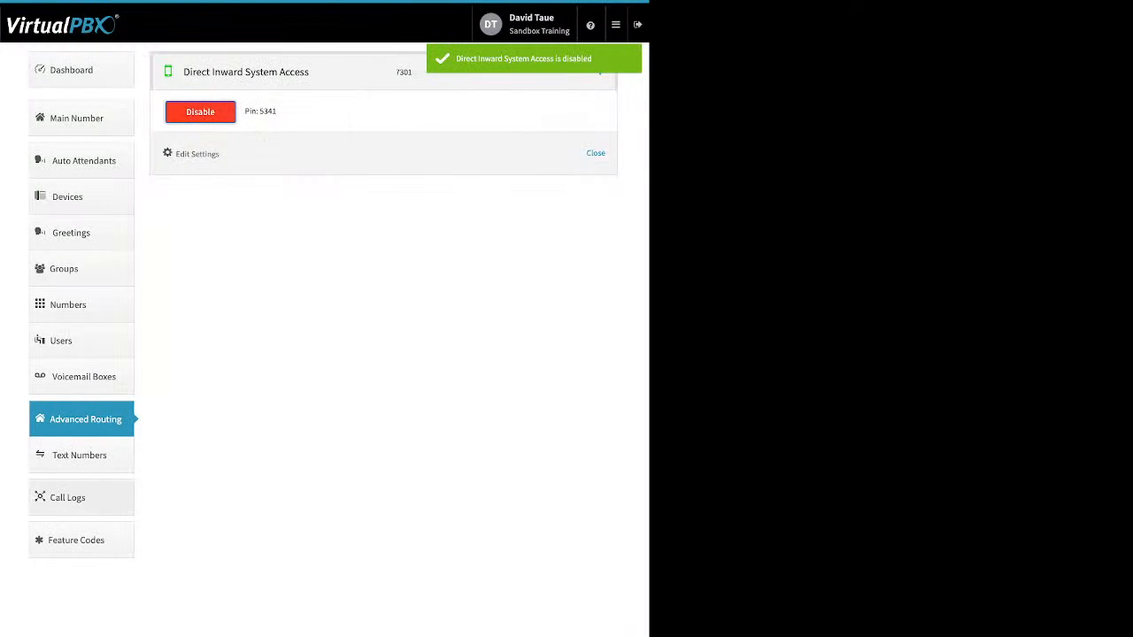
left_click(68, 498)
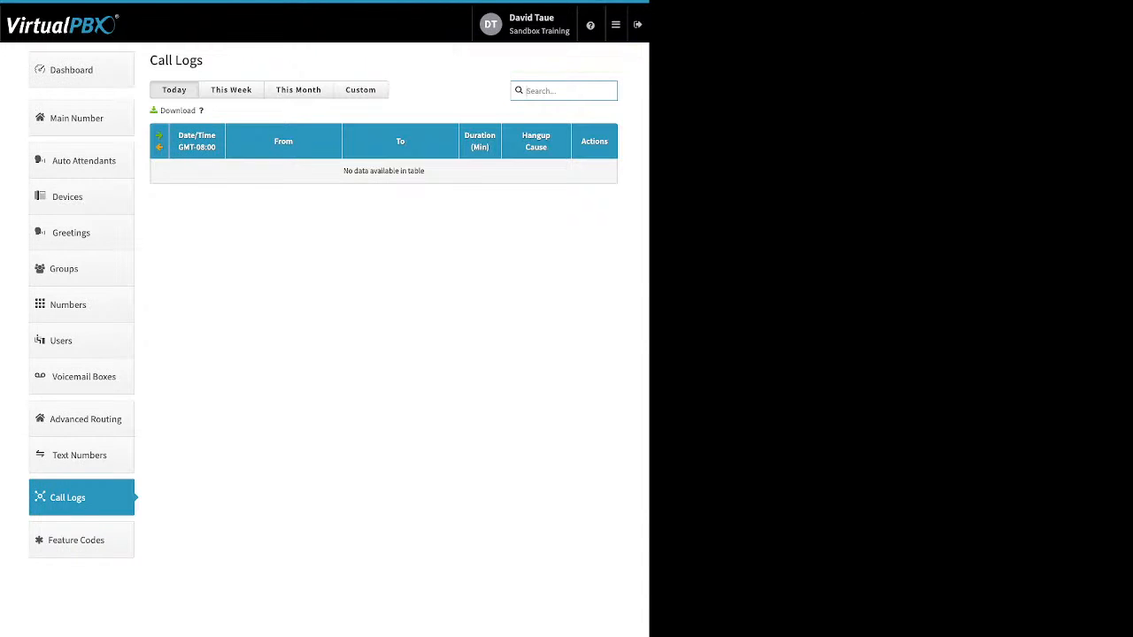
Filter call logs to This Month and expand the 16:48:35 call to review its legs
left_click(299, 89)
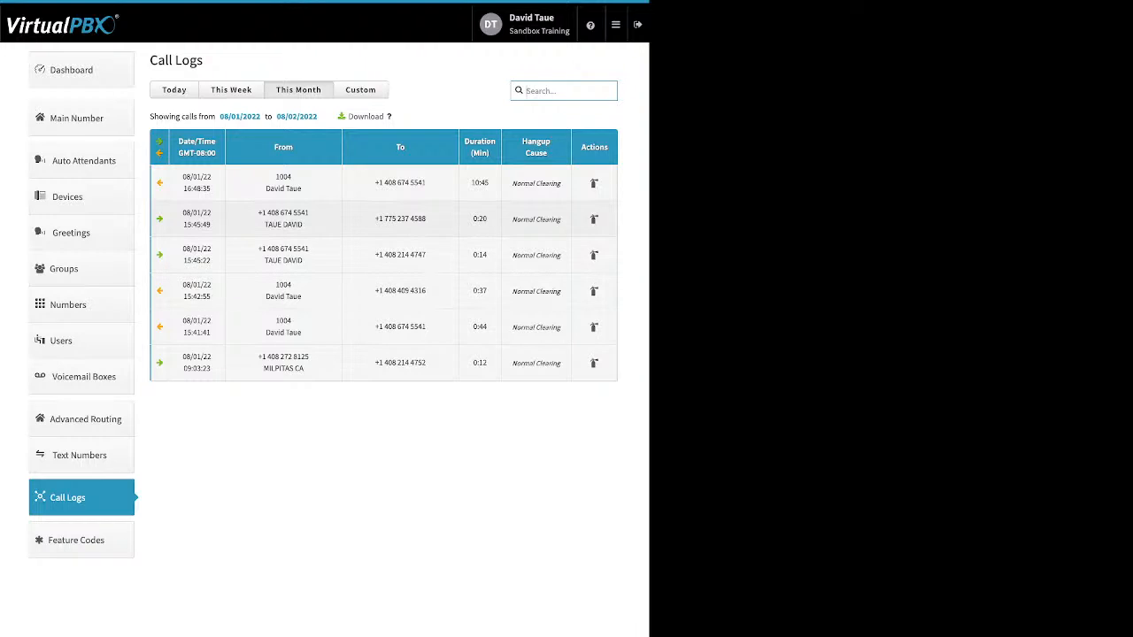
left_click(384, 219)
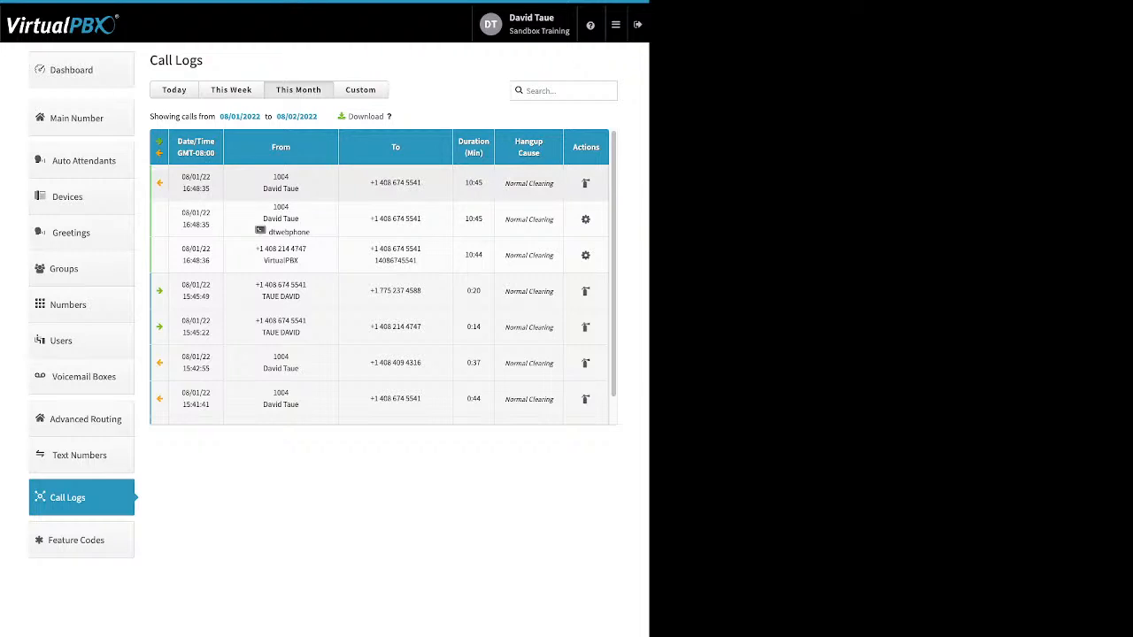
left_click_drag(310, 232, 264, 231)
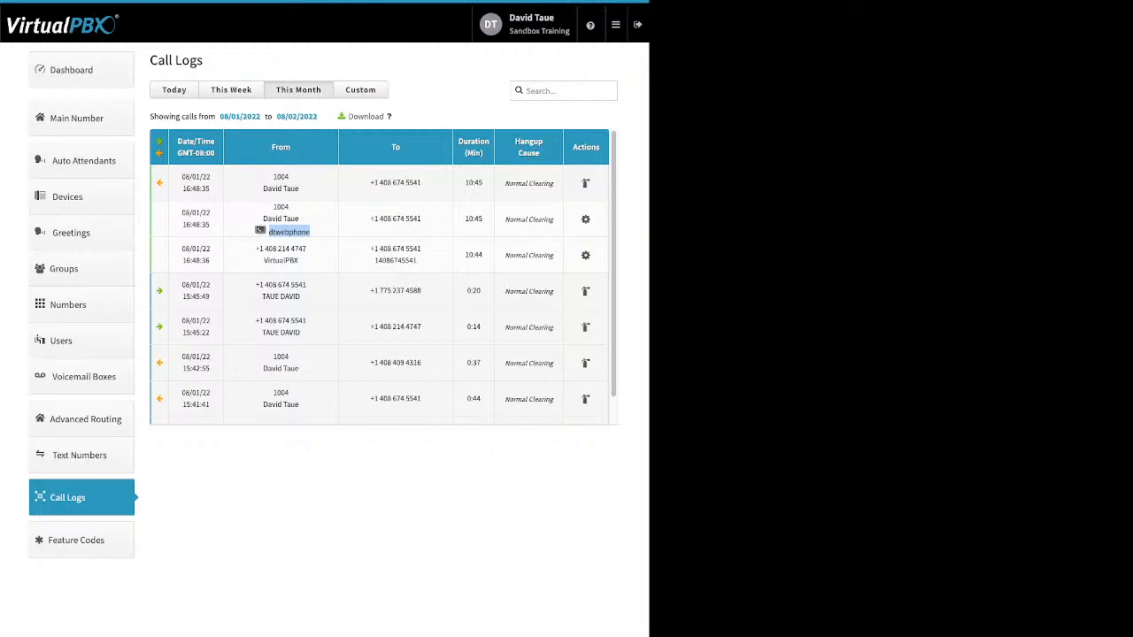
left_click_drag(421, 249, 370, 249)
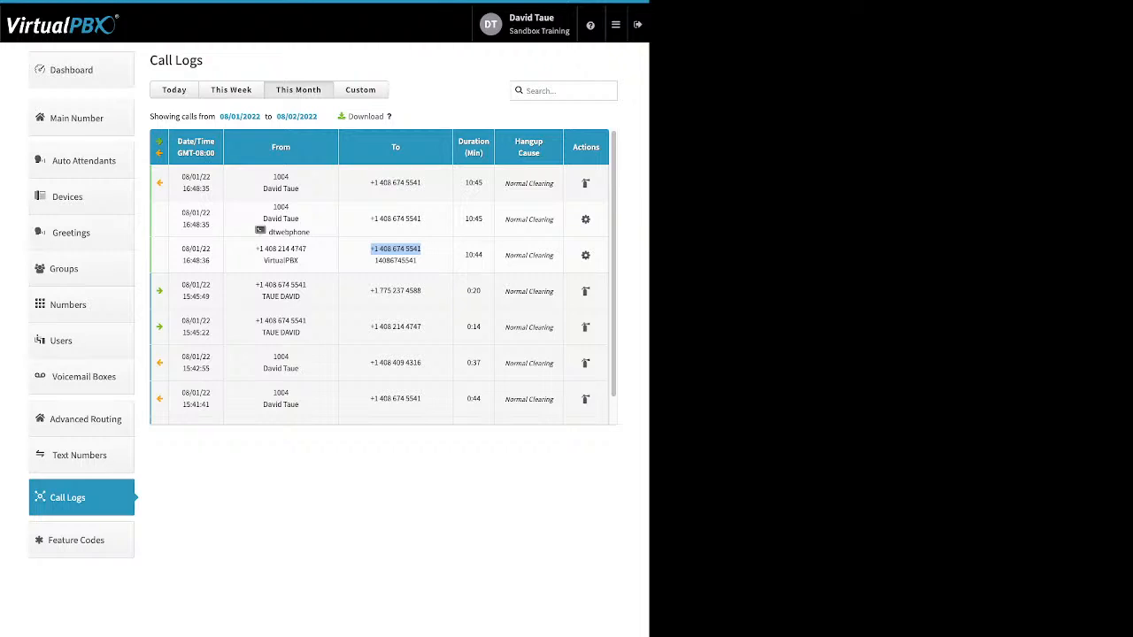
left_click(396, 252)
left_click(76, 540)
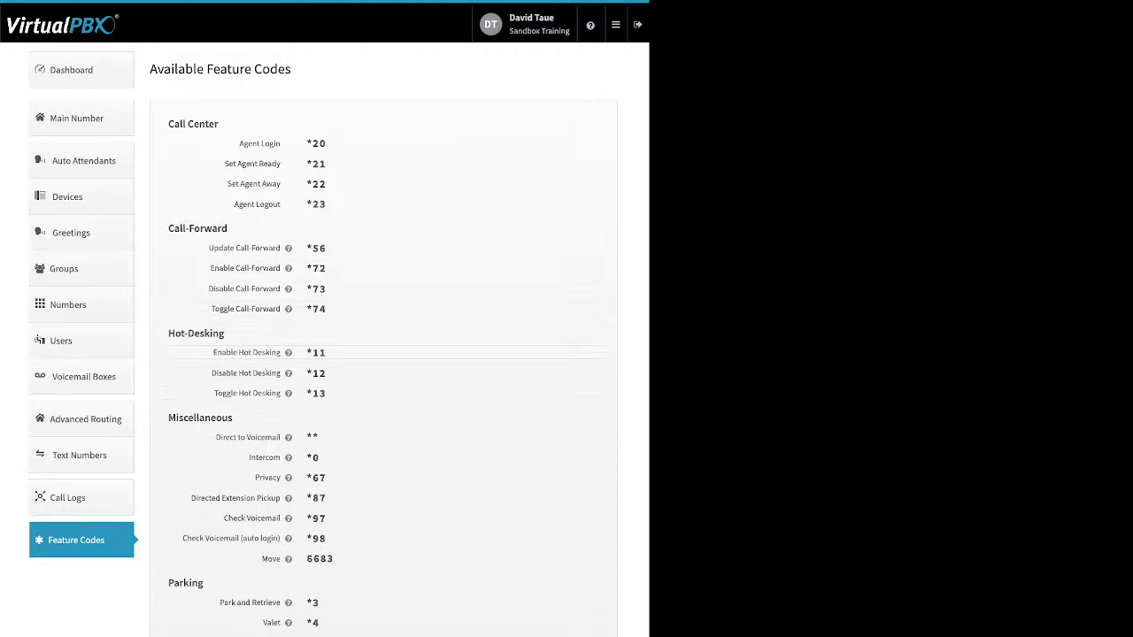
Review the Hot-Desking codes on the Available Feature Codes page
left_click_drag(211, 353, 288, 393)
left_click(389, 332)
Go from Blacklist Settings into the blacklist editor and open the Block list
mouse_move(616, 25)
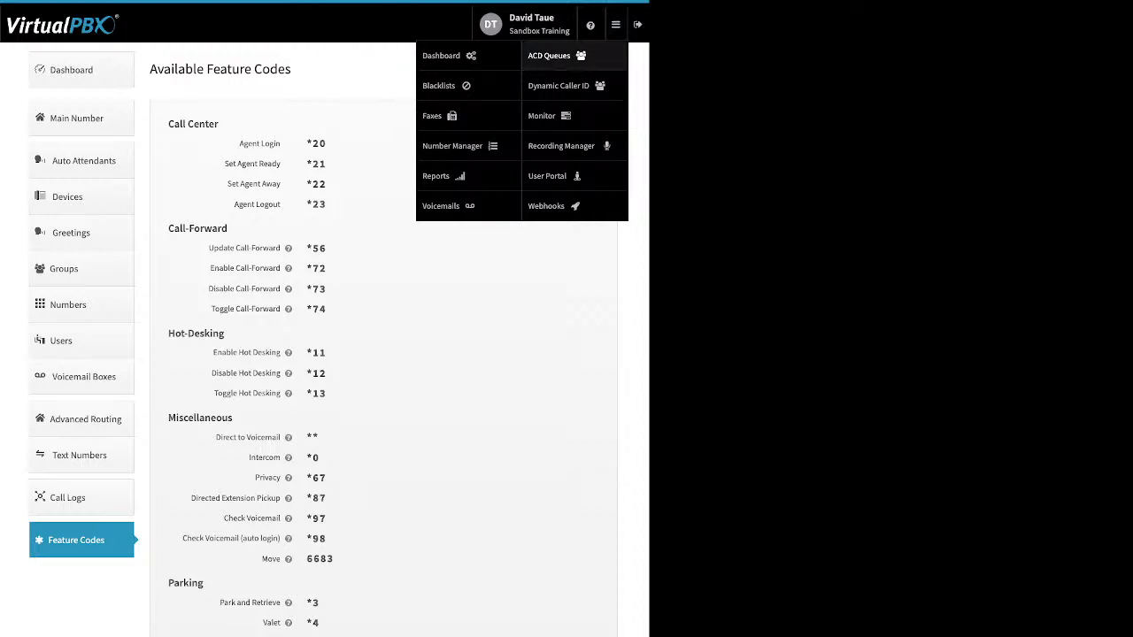
left_click(439, 85)
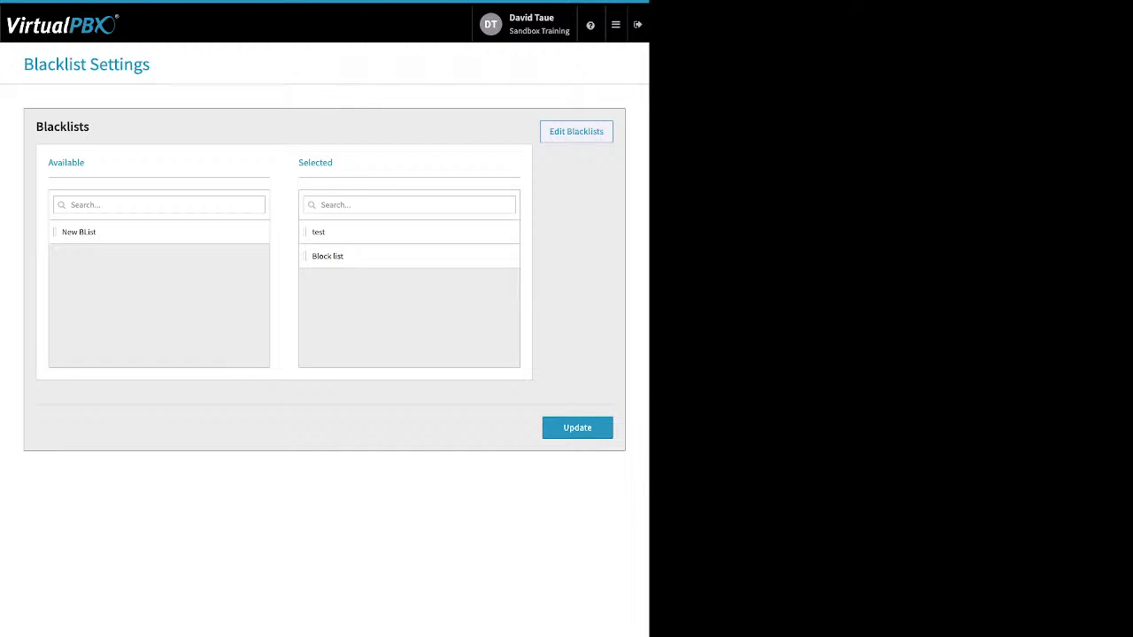
left_click(577, 132)
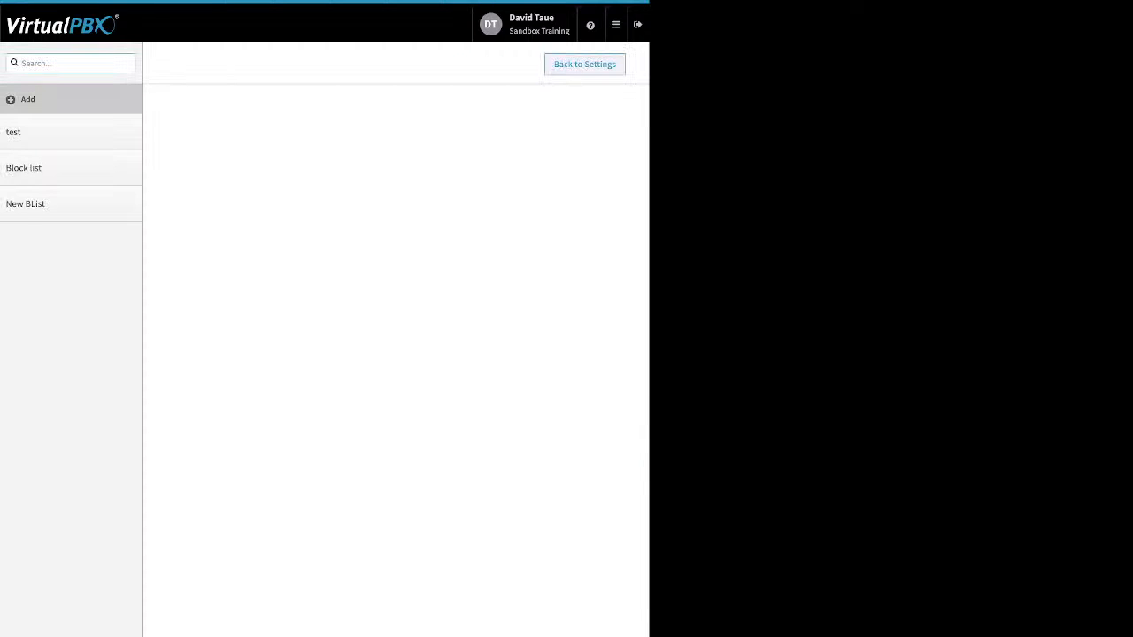
left_click(62, 168)
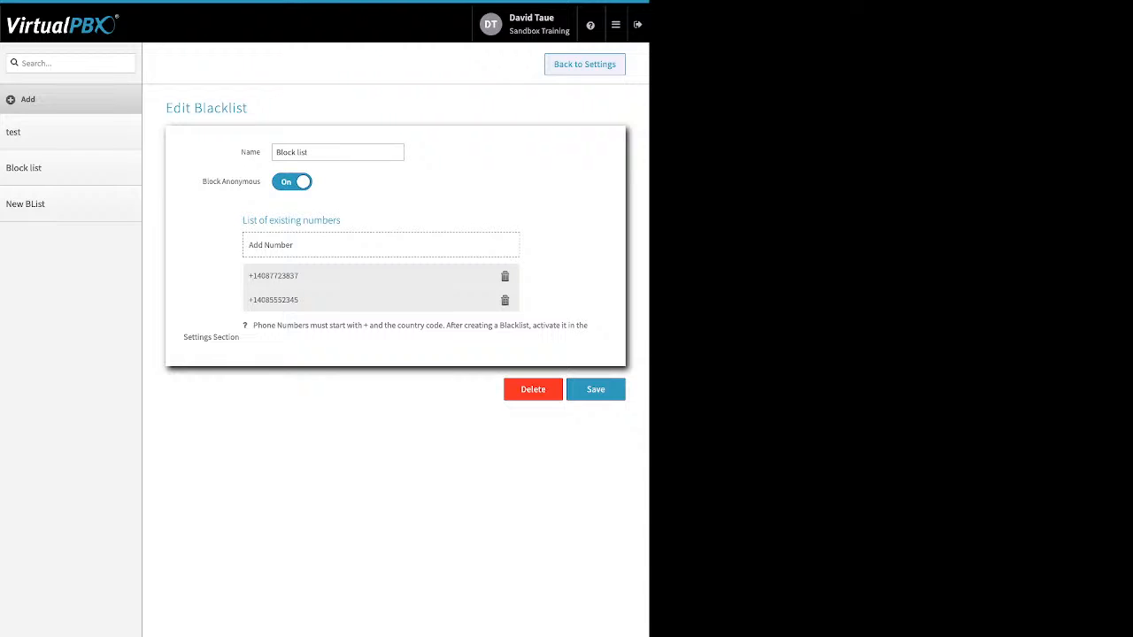
Review the Block list's Block Anonymous setting, abandon adding a number, and return to Blacklist Settings
left_click_drag(262, 181, 202, 182)
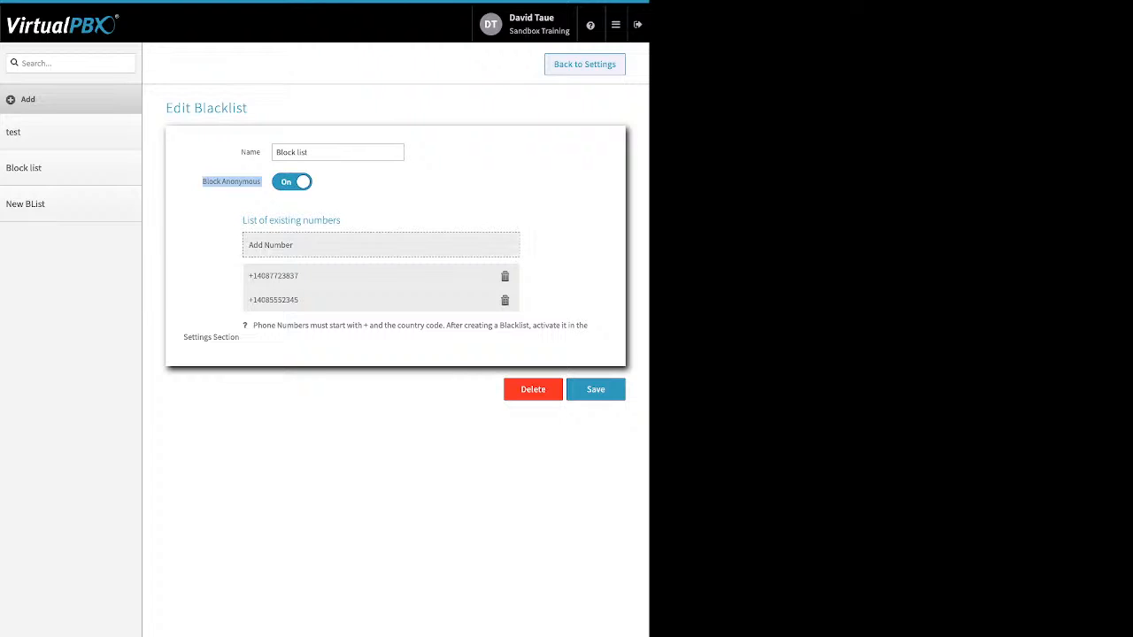
left_click(271, 245)
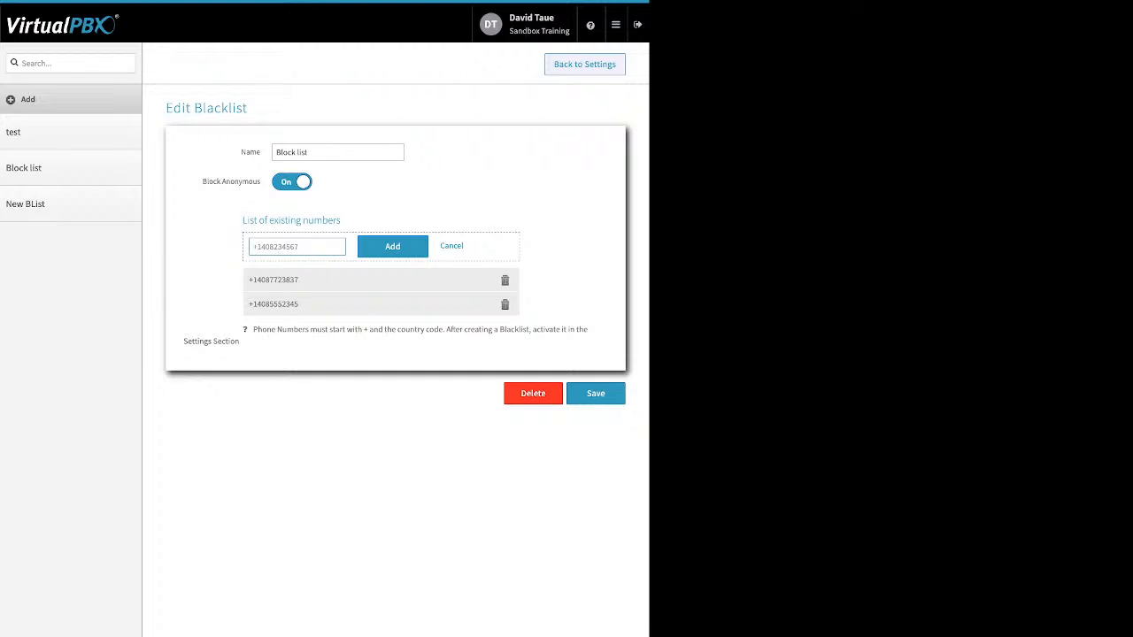
left_click(452, 246)
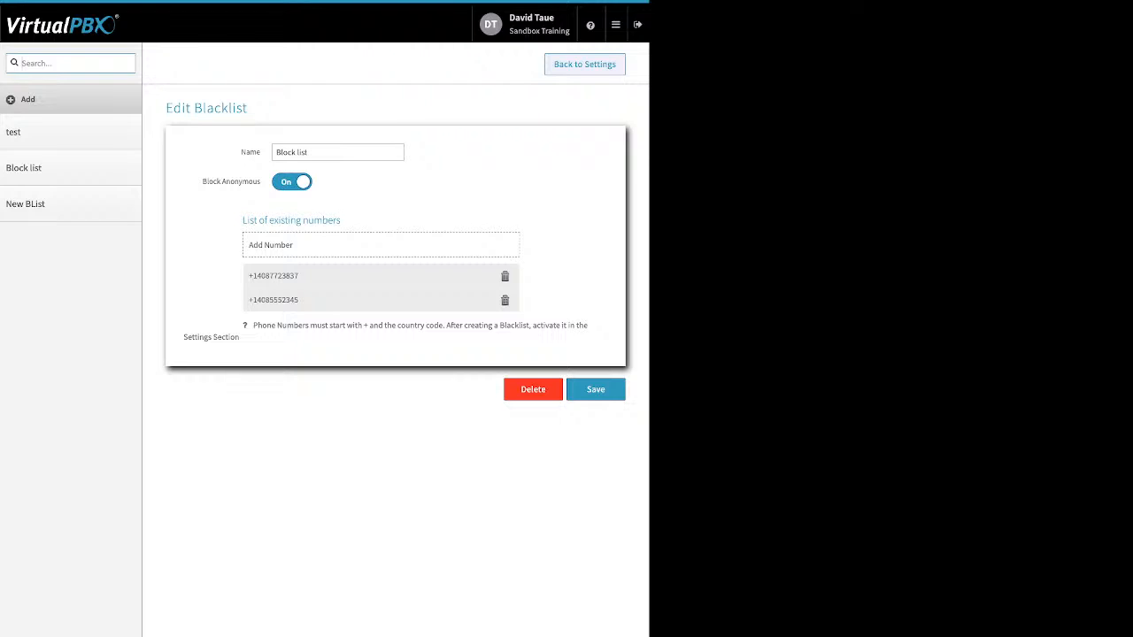
left_click(584, 64)
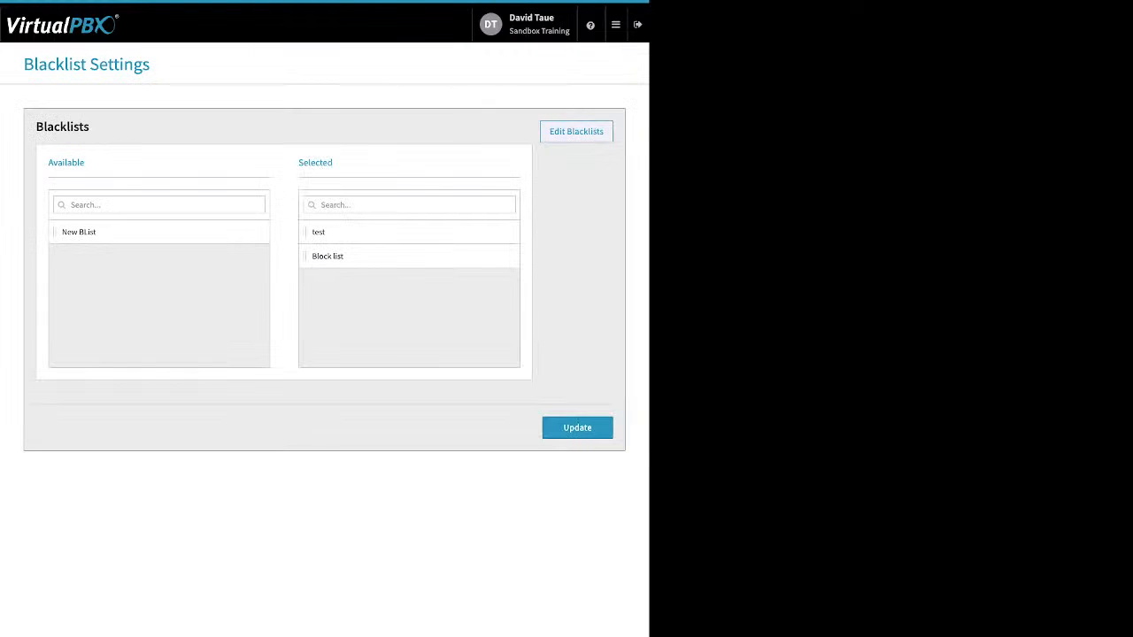
Move New BList into the Selected column so all three blacklists are selected
left_click_drag(78, 232, 339, 288)
double_click(316, 163)
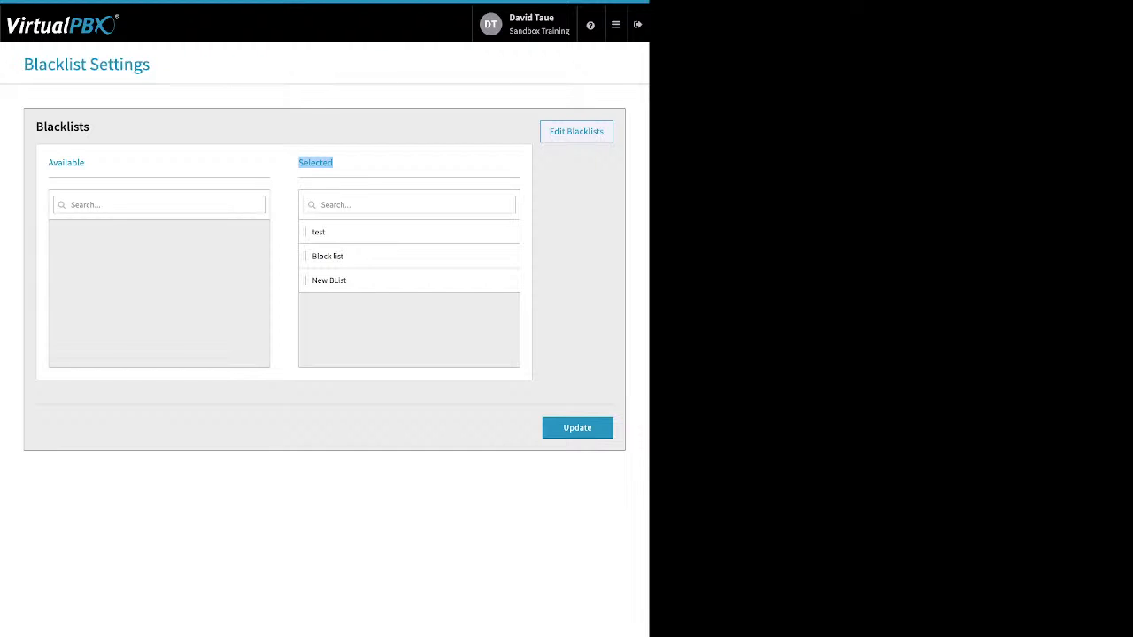
left_click(315, 162)
left_click(616, 25)
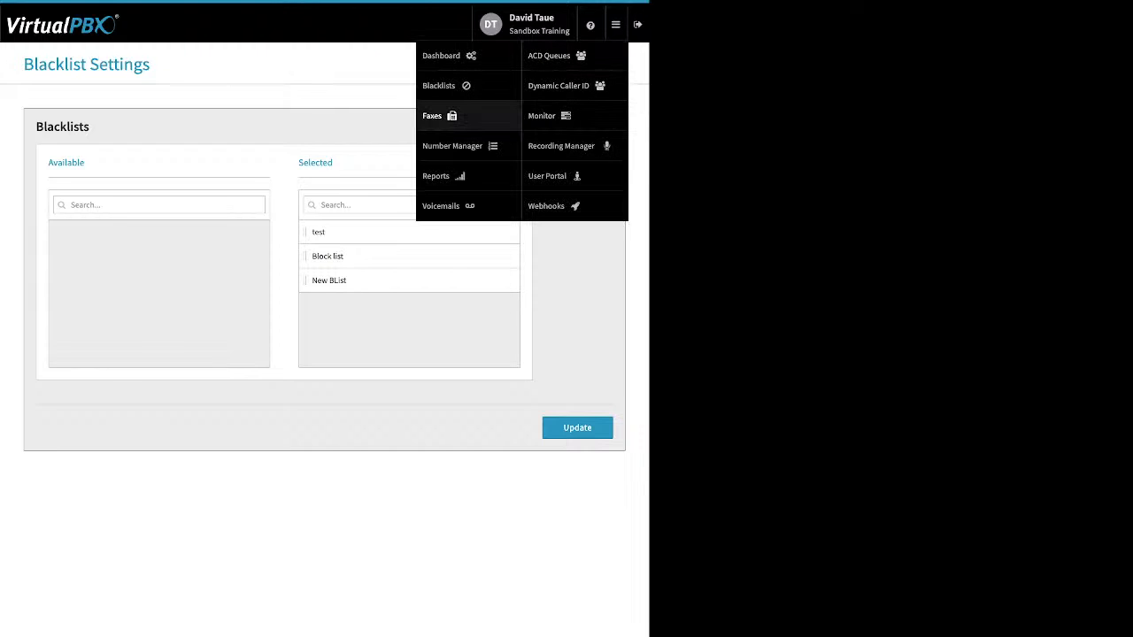
View Sandbox Training's Main Faxbox inbound faxes, toggle selecting them, then move to Outbound faxes
left_click(434, 115)
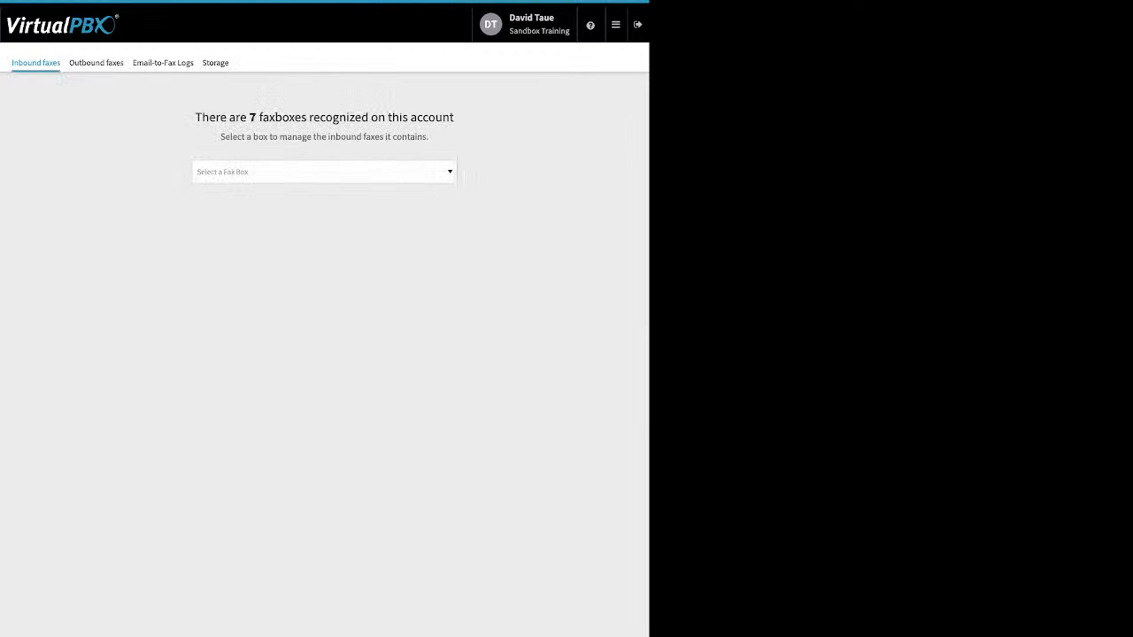
left_click(450, 172)
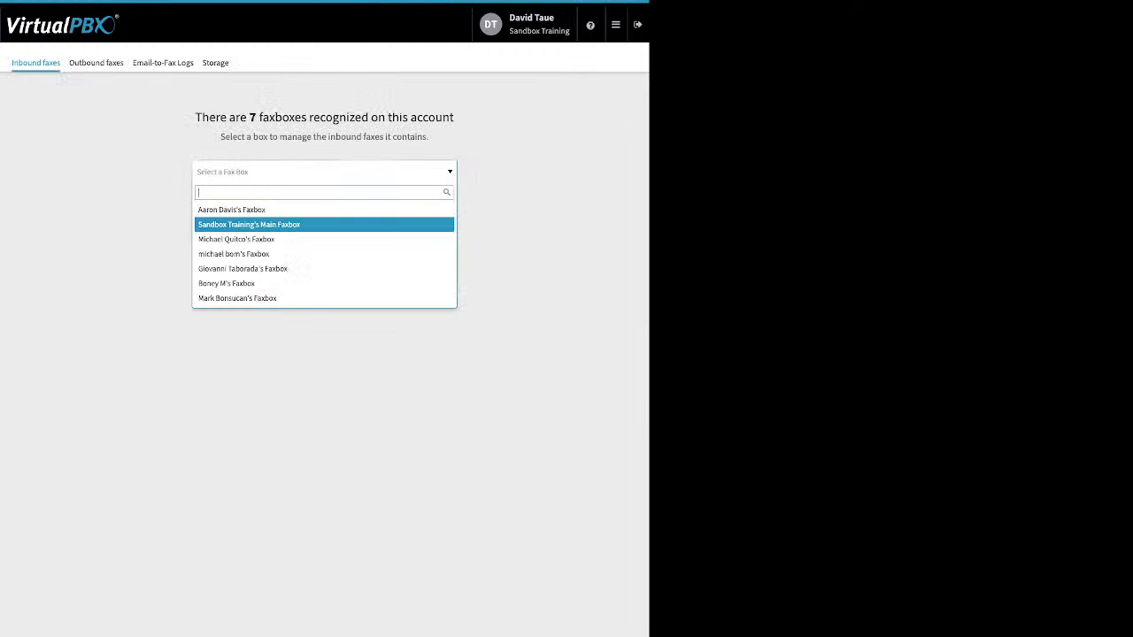
left_click(275, 225)
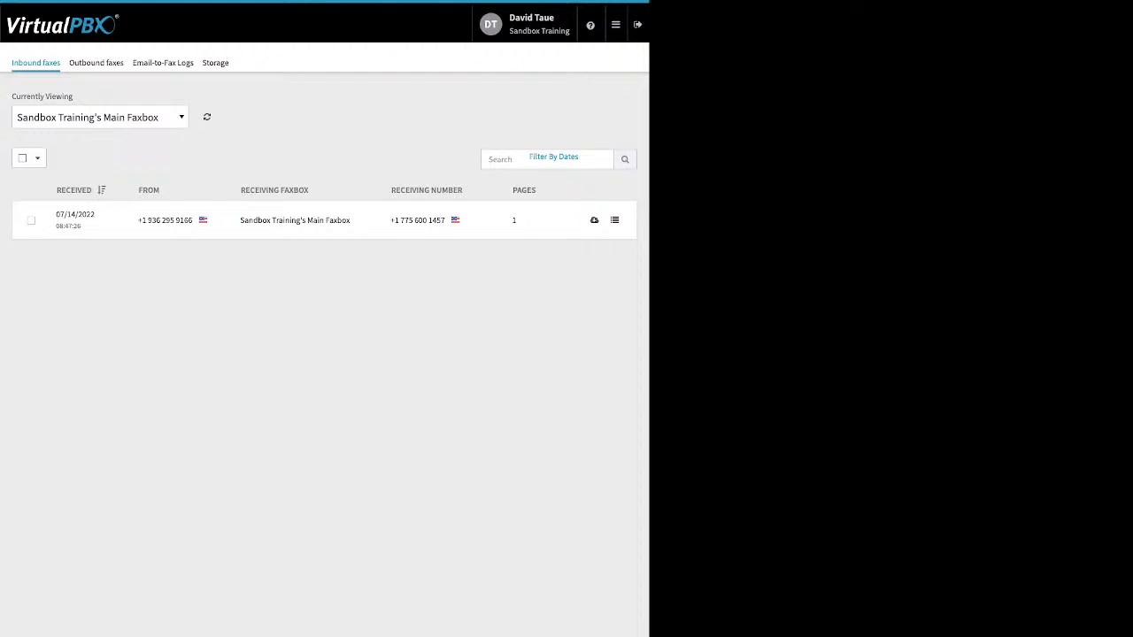
left_click(24, 159)
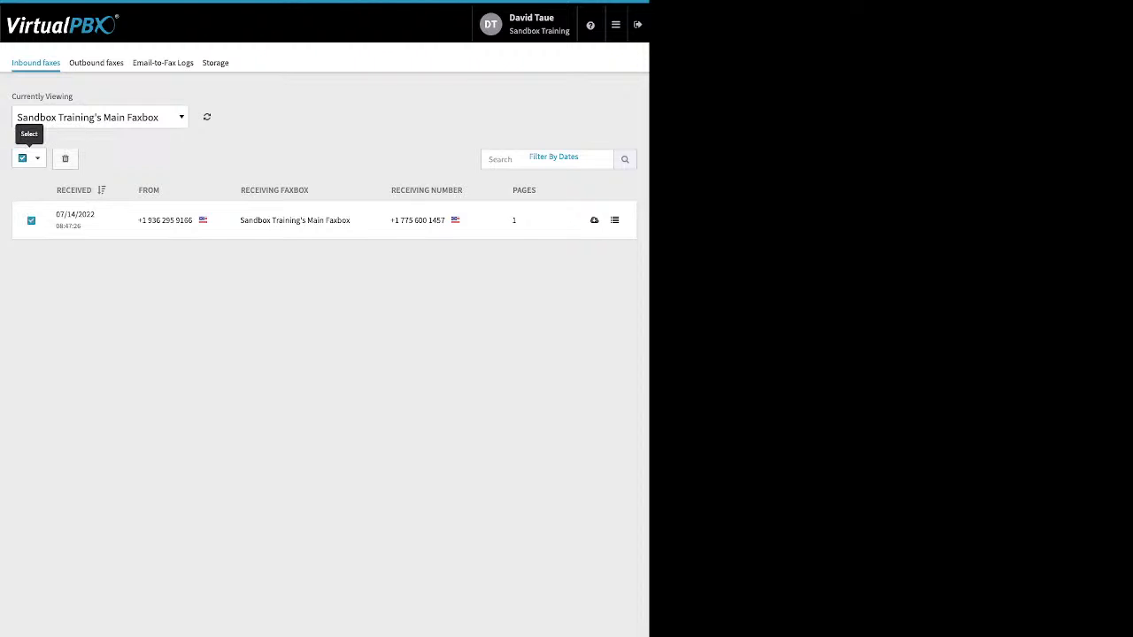
left_click(37, 158)
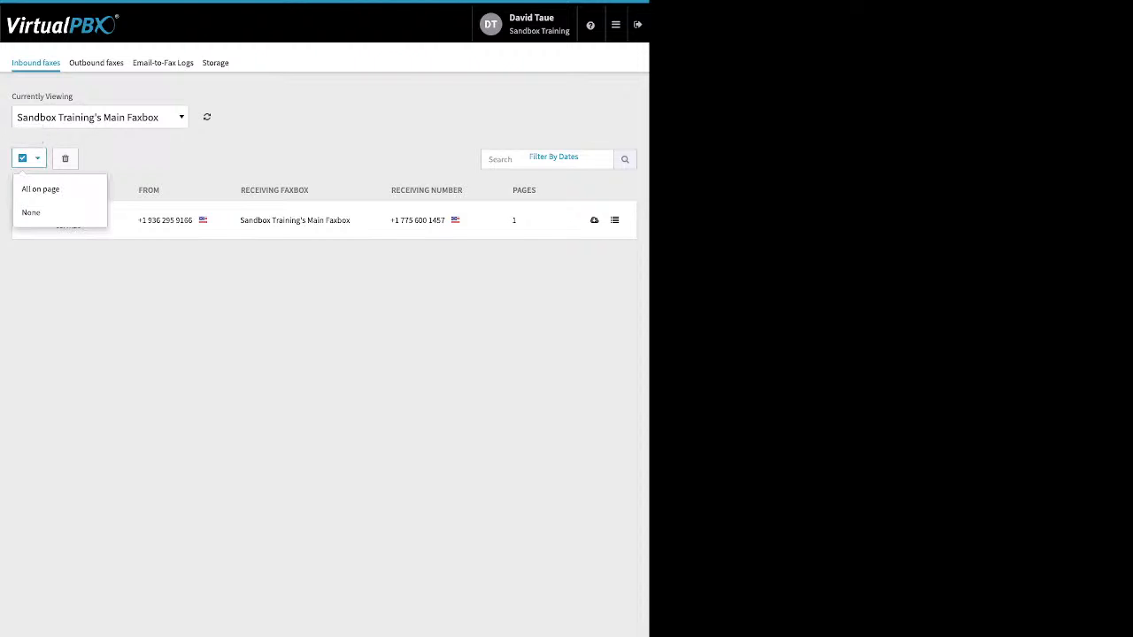
left_click(41, 189)
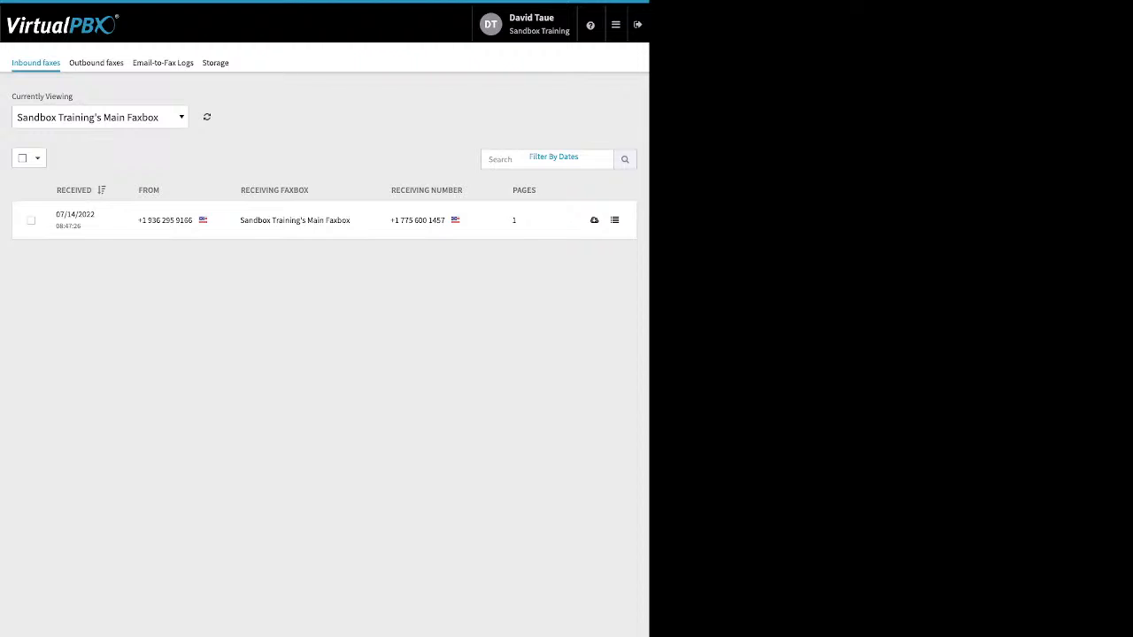
left_click(97, 63)
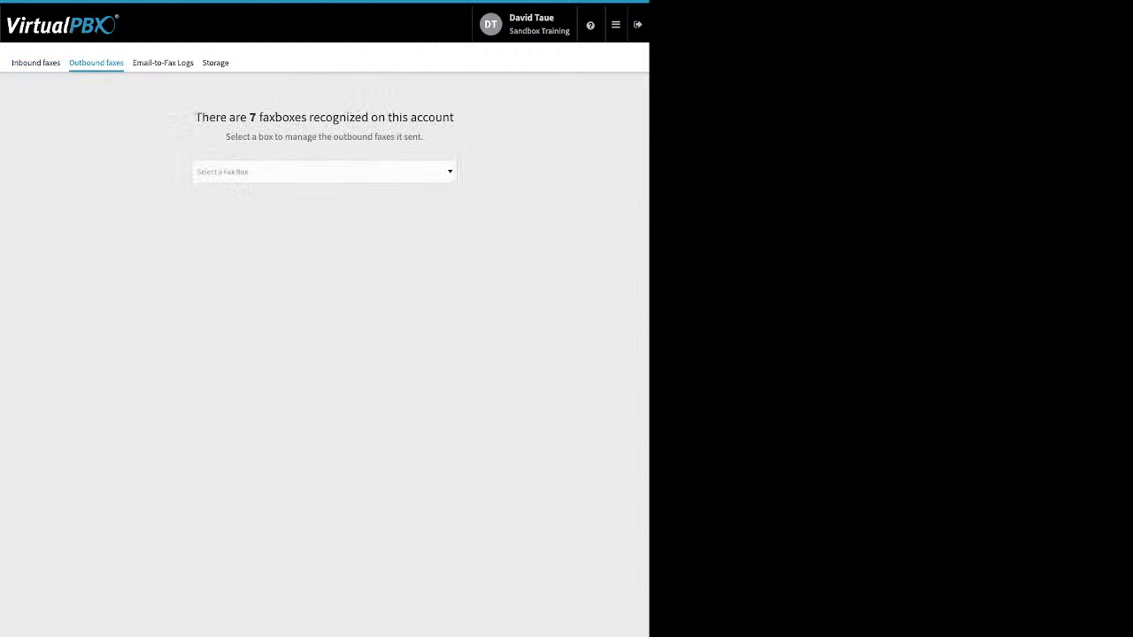
Check outbound faxes for the Main Faxbox and the next two faxboxes
left_click(324, 171)
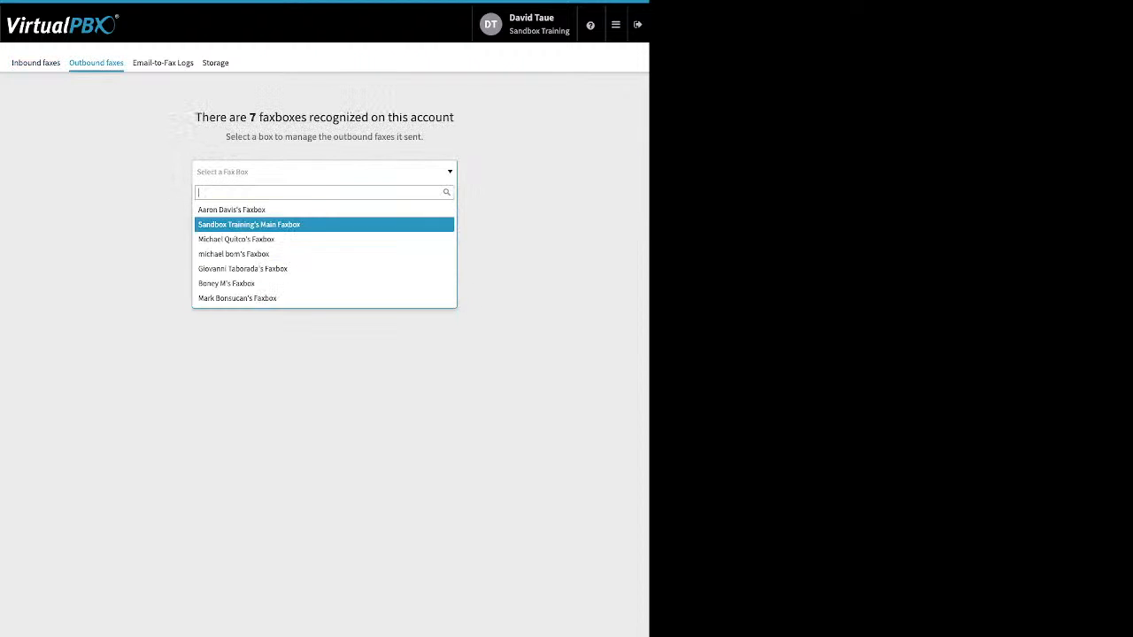
left_click(265, 225)
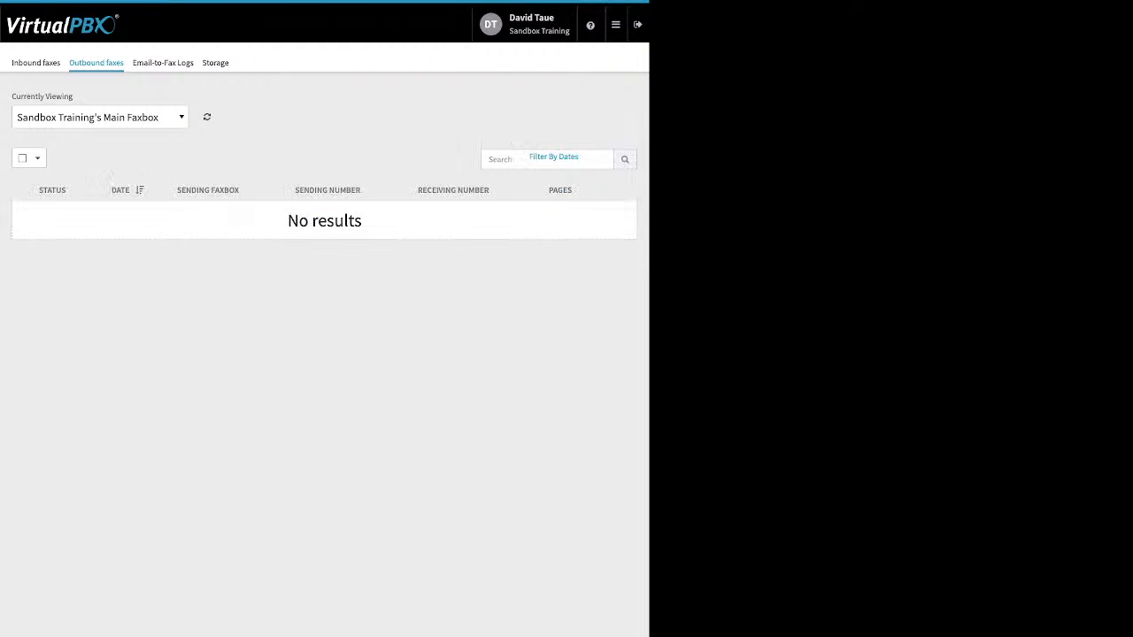
left_click(100, 117)
left_click(100, 117)
left_click(100, 117)
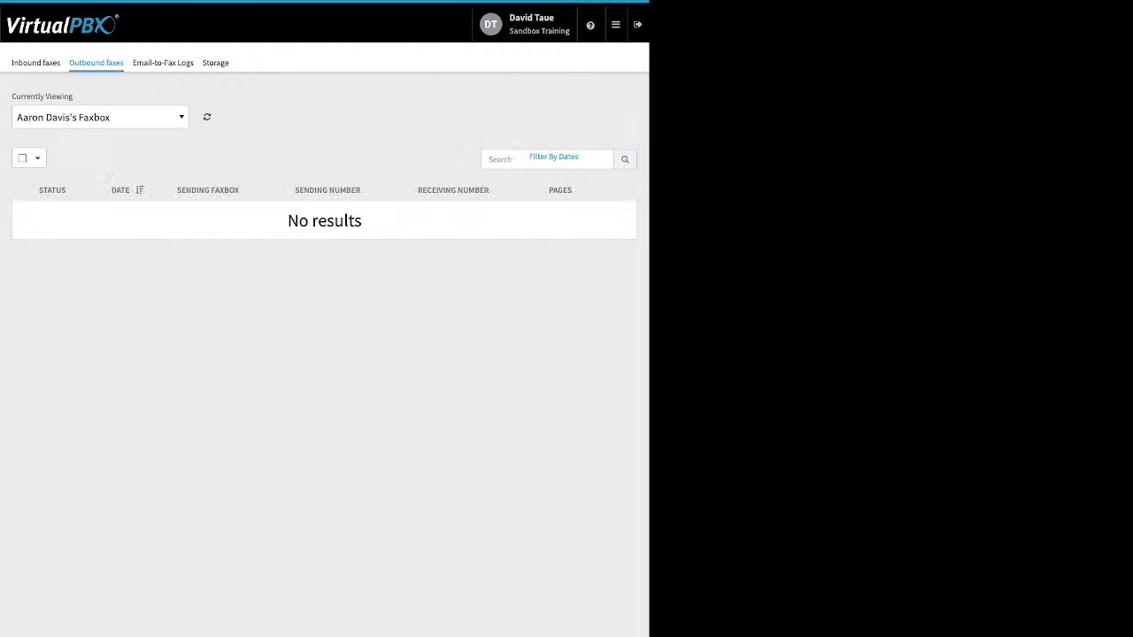
left_click(100, 117)
left_click(71, 184)
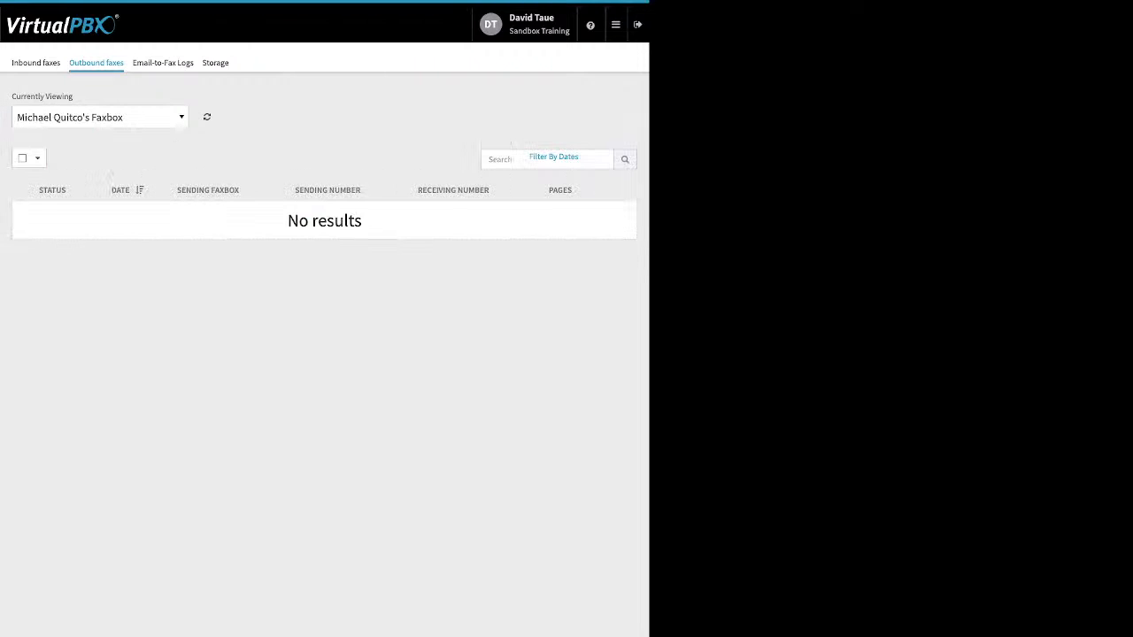
Check the remaining faxboxes' outbound faxes, then view the Email-to-Fax Logs
left_click(100, 117)
left_click(70, 199)
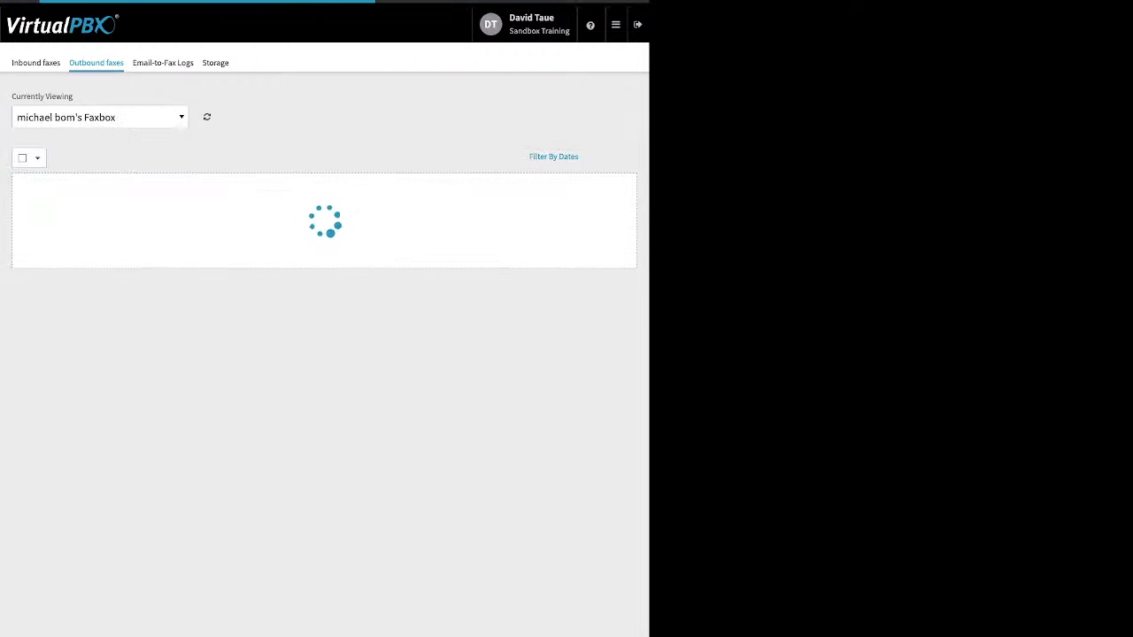
left_click(100, 117)
left_click(71, 213)
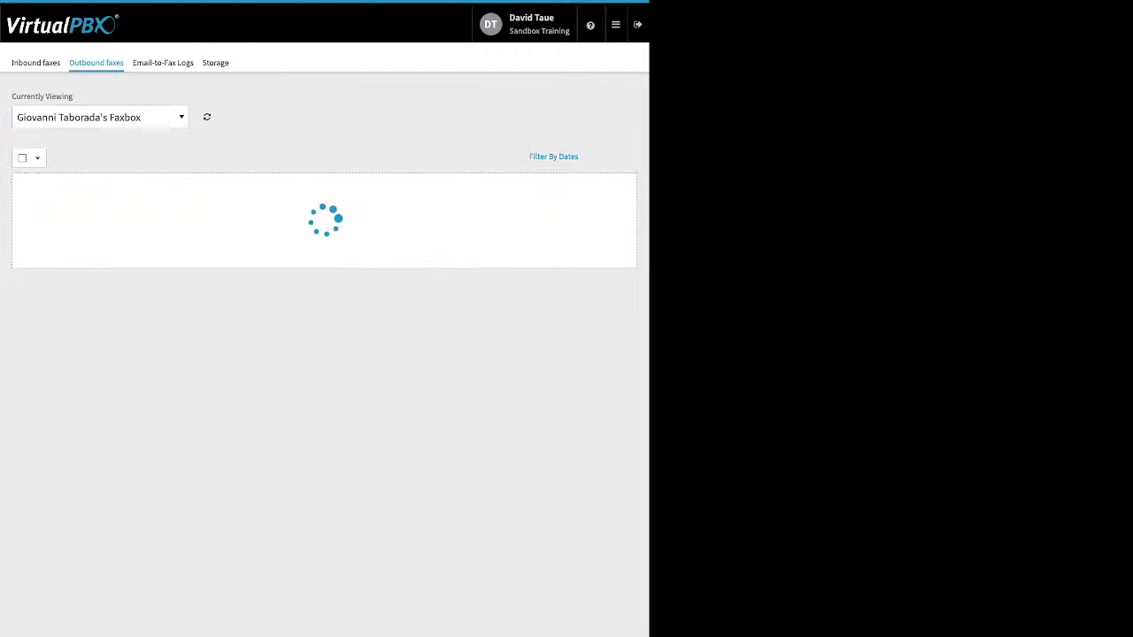
left_click(100, 117)
left_click(71, 228)
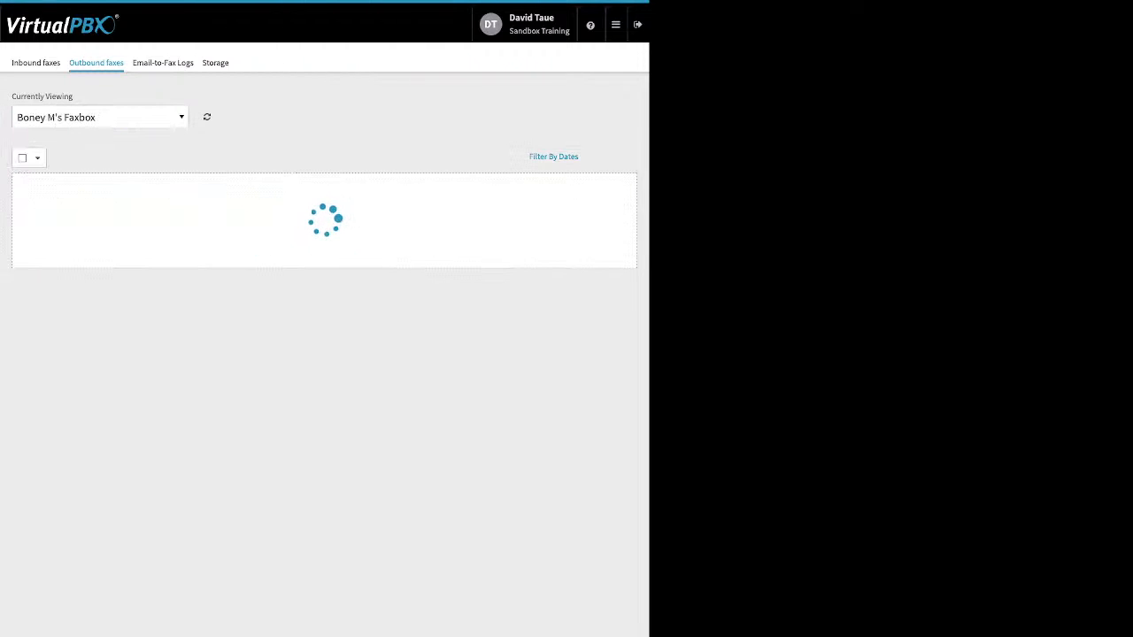
left_click(100, 117)
left_click(71, 243)
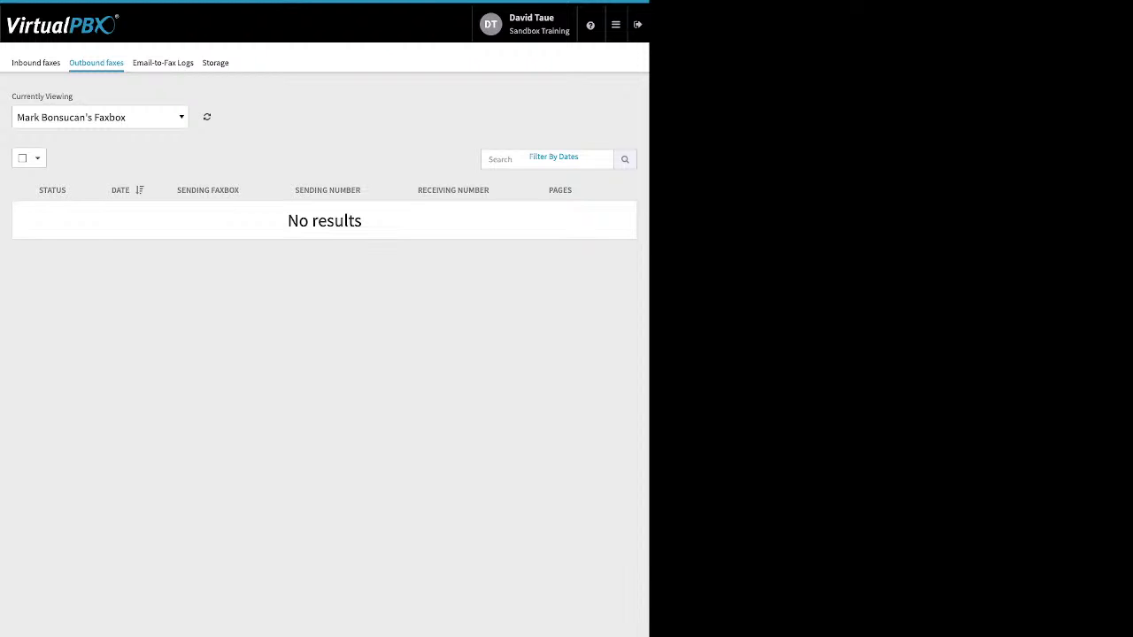
left_click(163, 63)
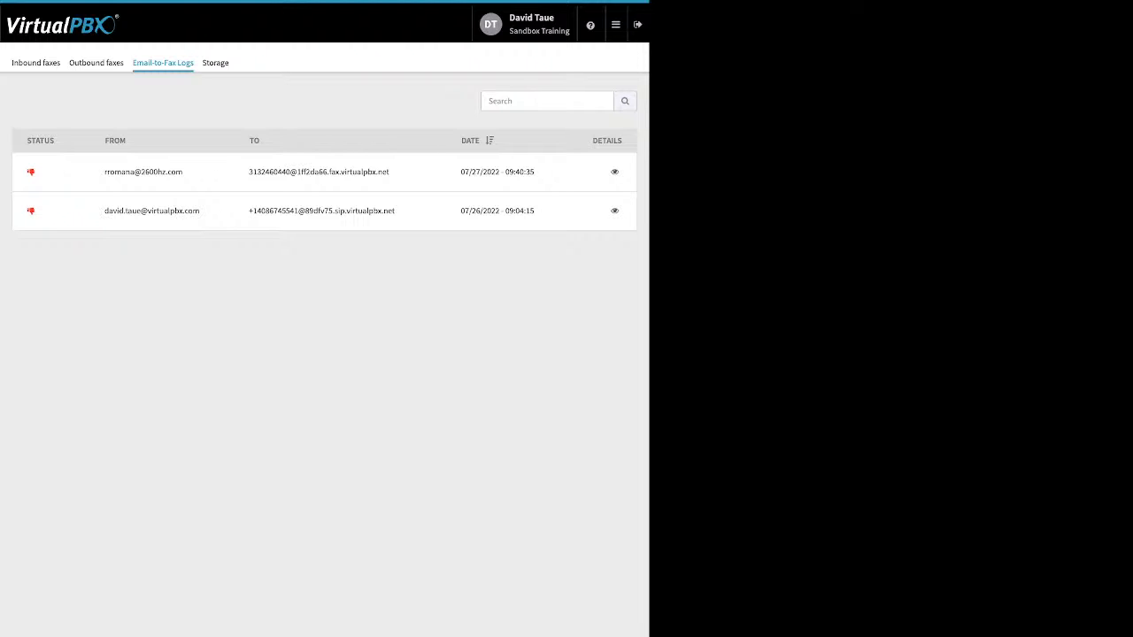
Inspect Technical Details of the 07/26/2022 failure, noting 'no valid attachment', then close them
left_click_drag(396, 211, 248, 211)
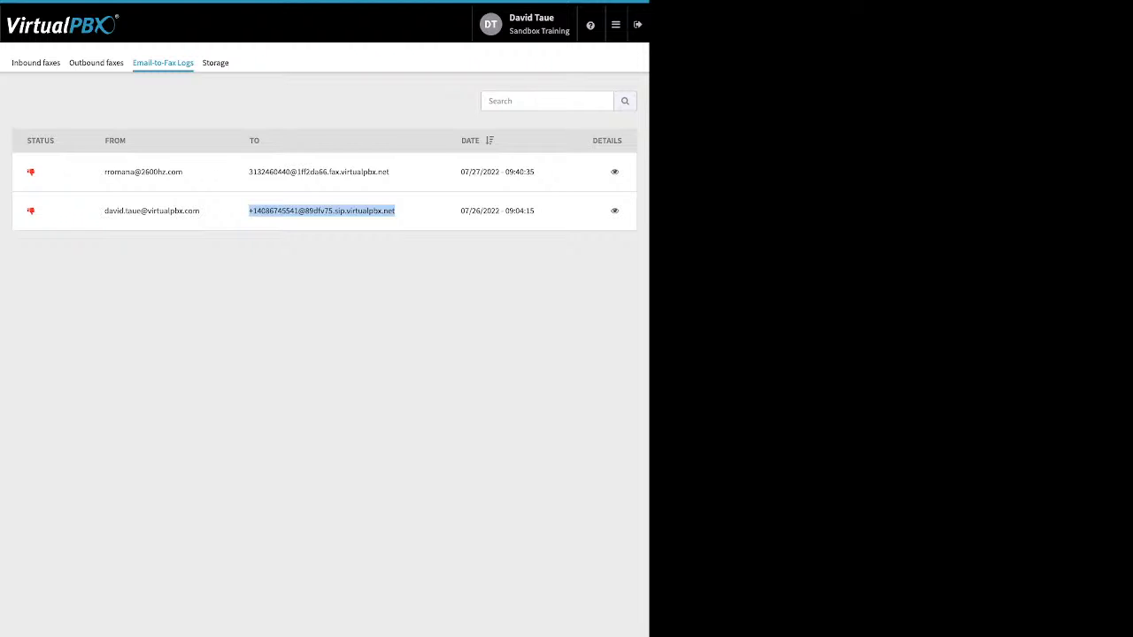
left_click(614, 211)
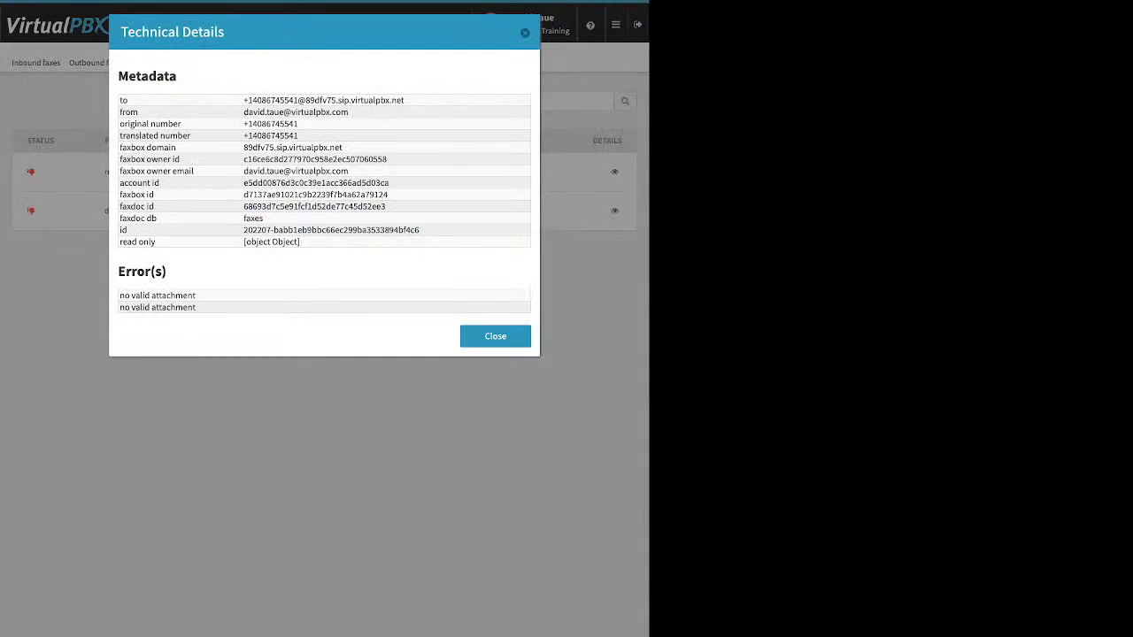
left_click_drag(196, 295, 120, 295)
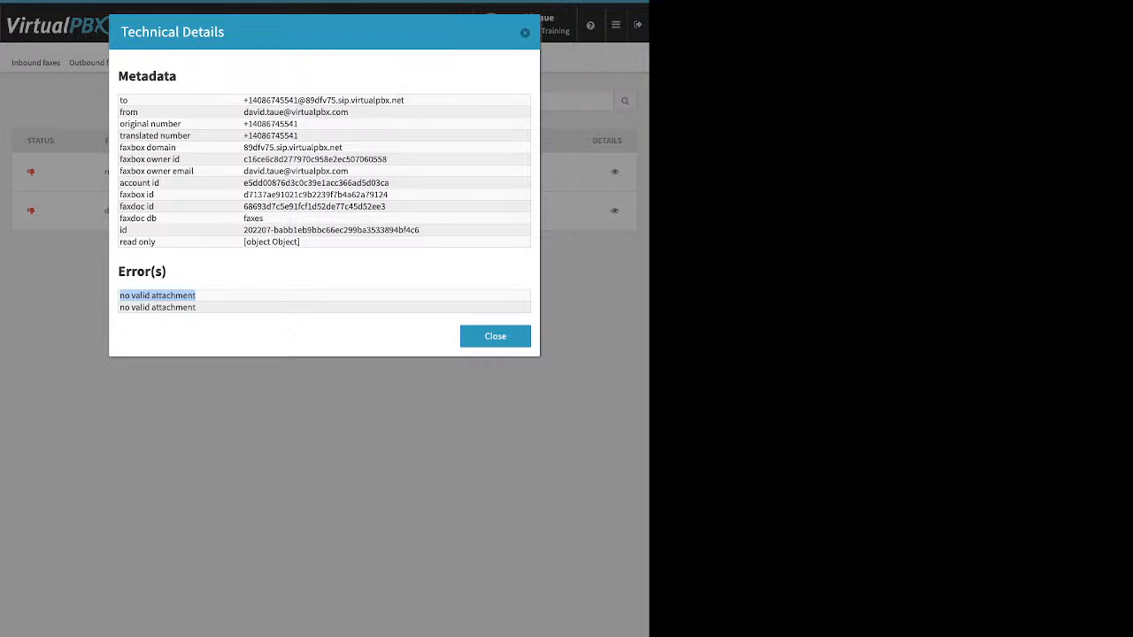
left_click(495, 336)
Open Number Manager to see Sandbox Training's four spare numbers
mouse_move(616, 25)
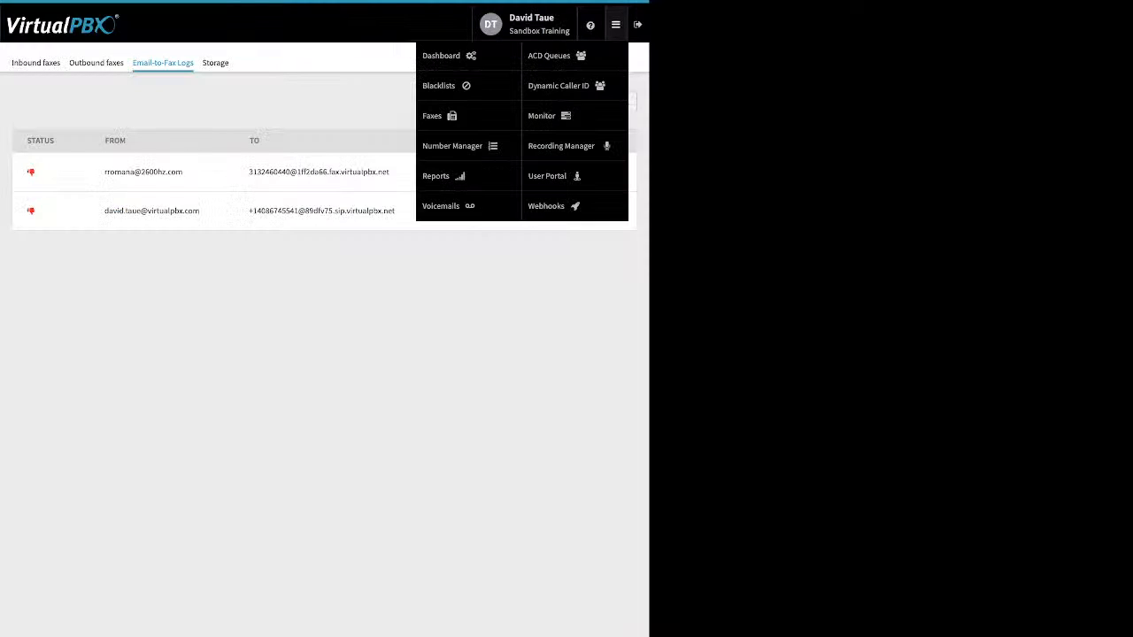
left_click(448, 206)
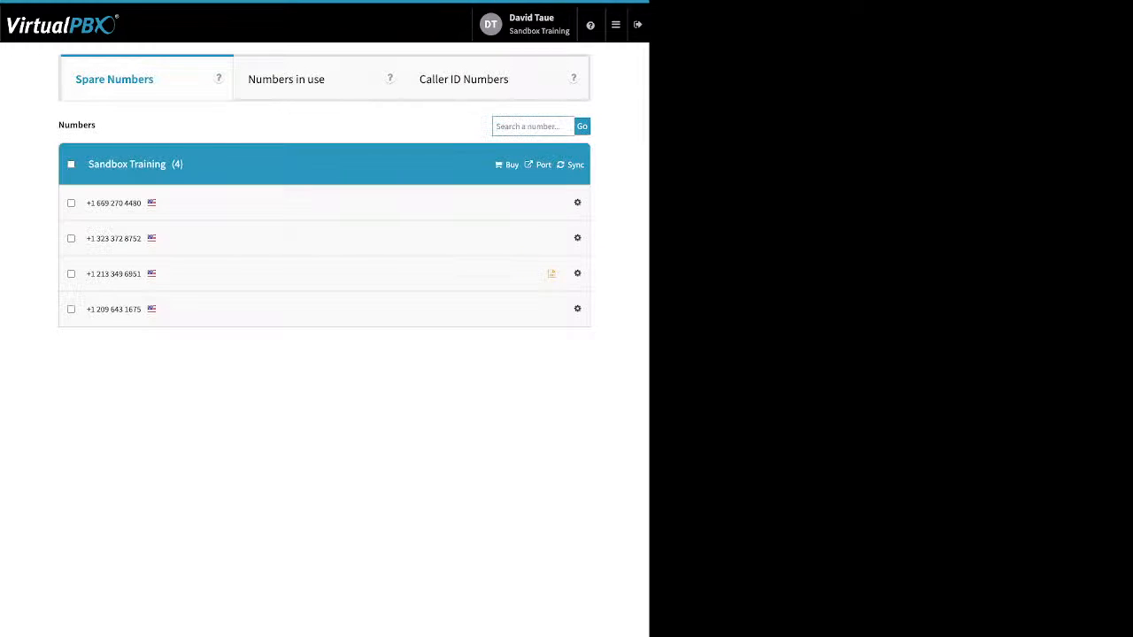
mouse_move(616, 25)
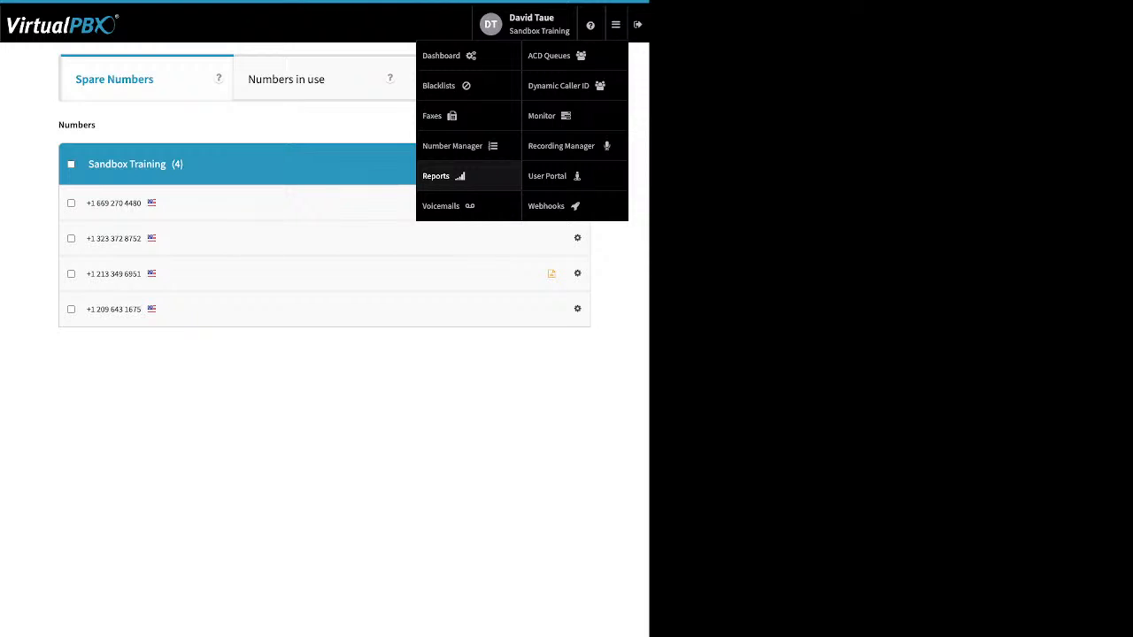
Open Voicemails and switch to the voicemail box holding one new message
left_click(441, 205)
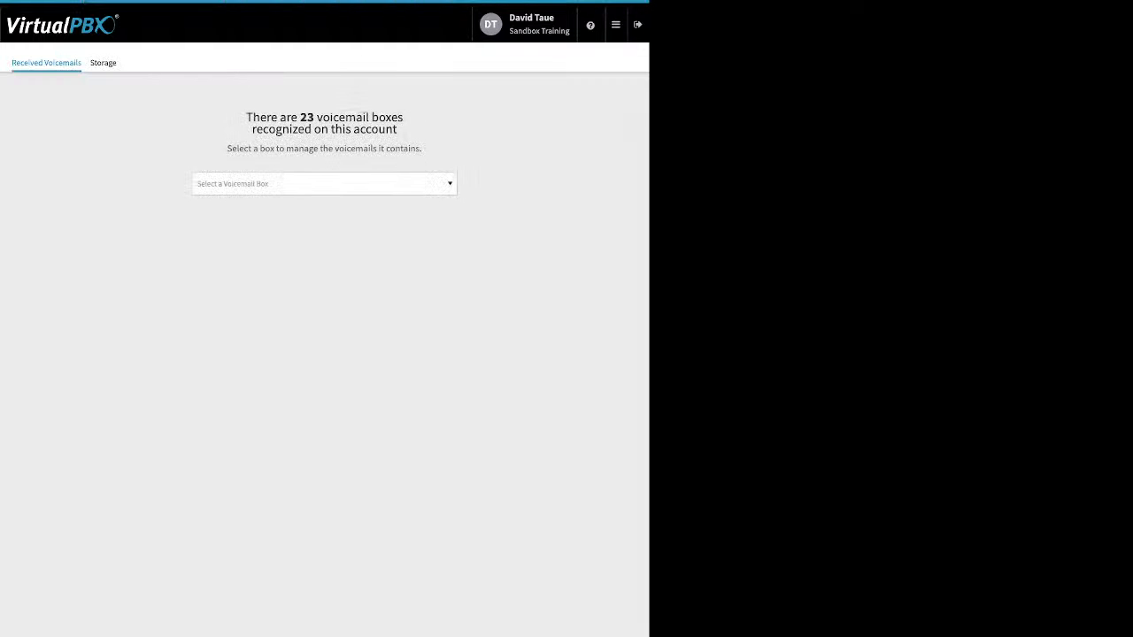
left_click(324, 184)
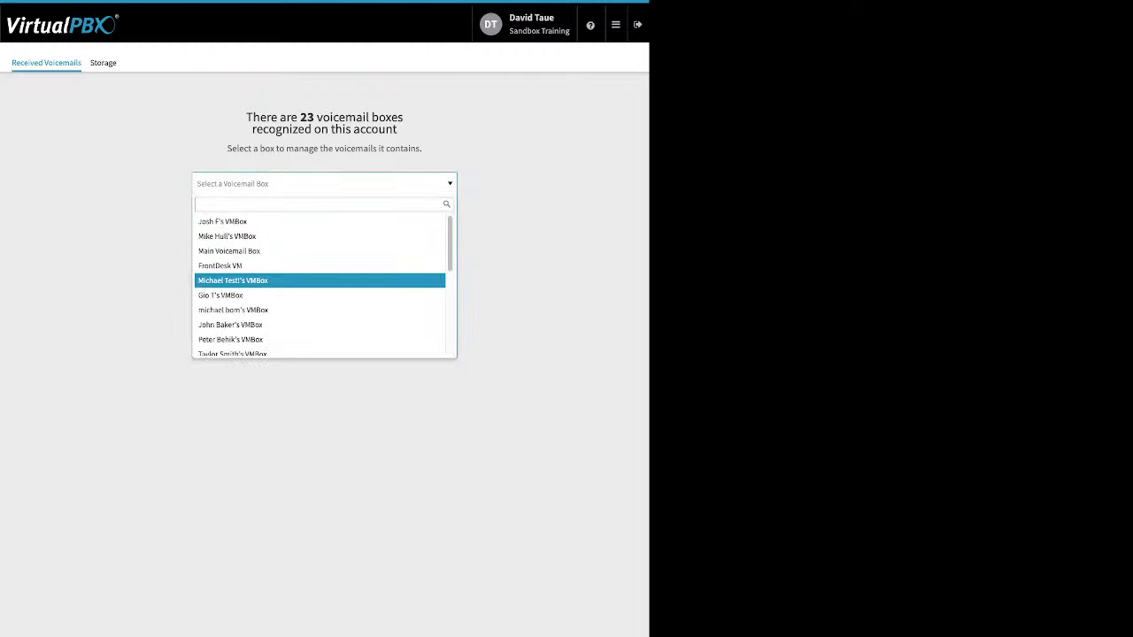
scroll(320, 288, "down", 3)
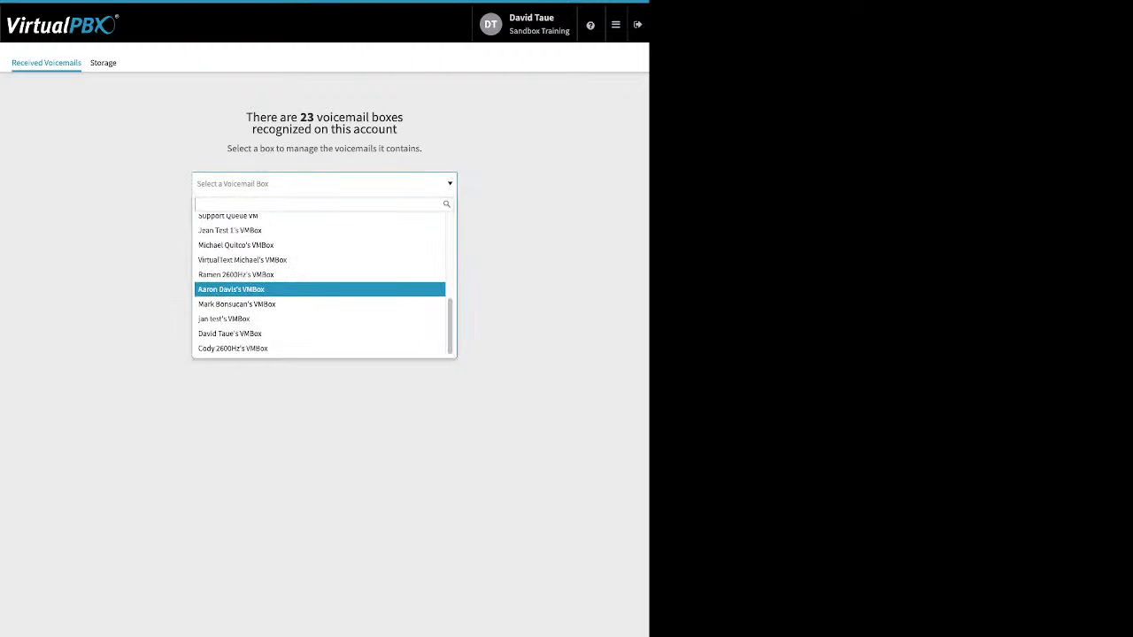
left_click(230, 334)
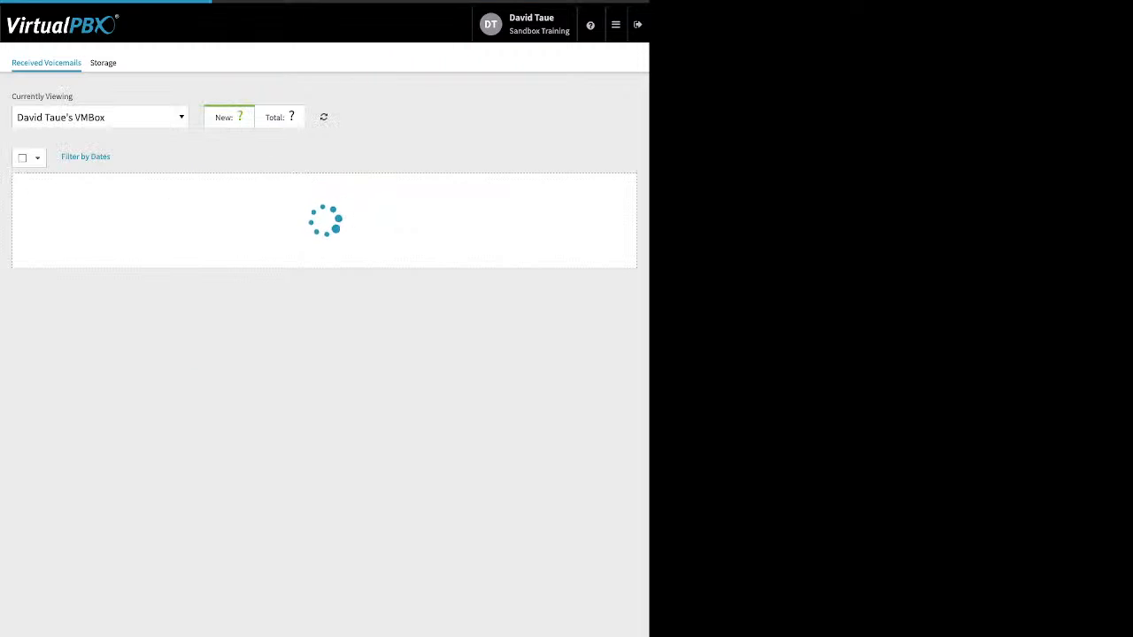
left_click(100, 117)
left_click(92, 199)
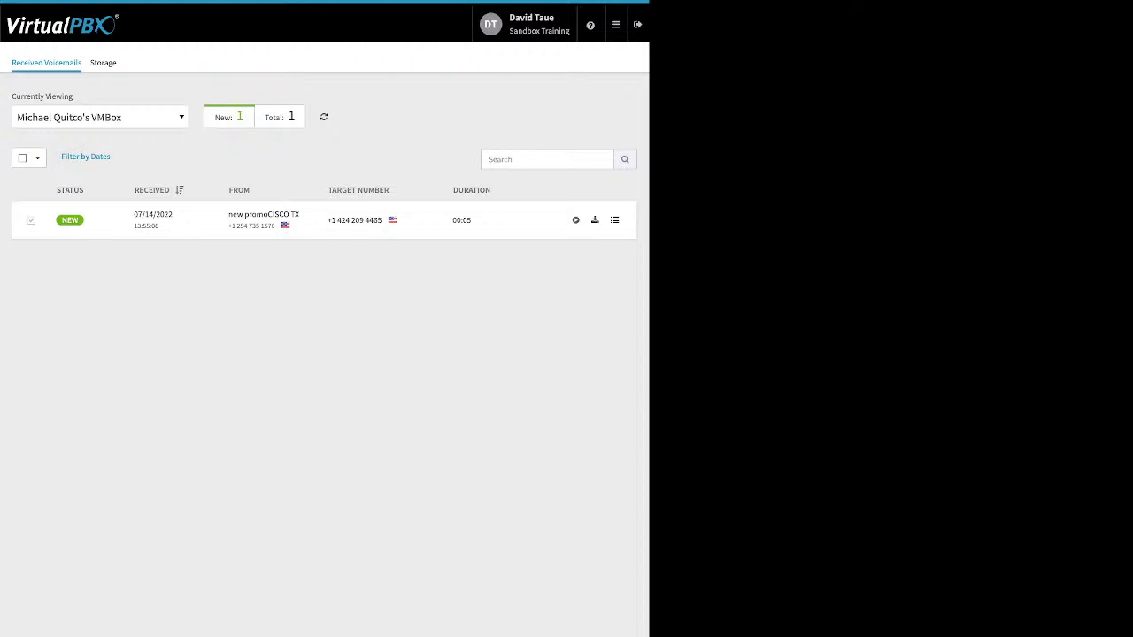
Select the new 00:05 voicemail and check the Move To and Mark As options without changes
left_click(31, 221)
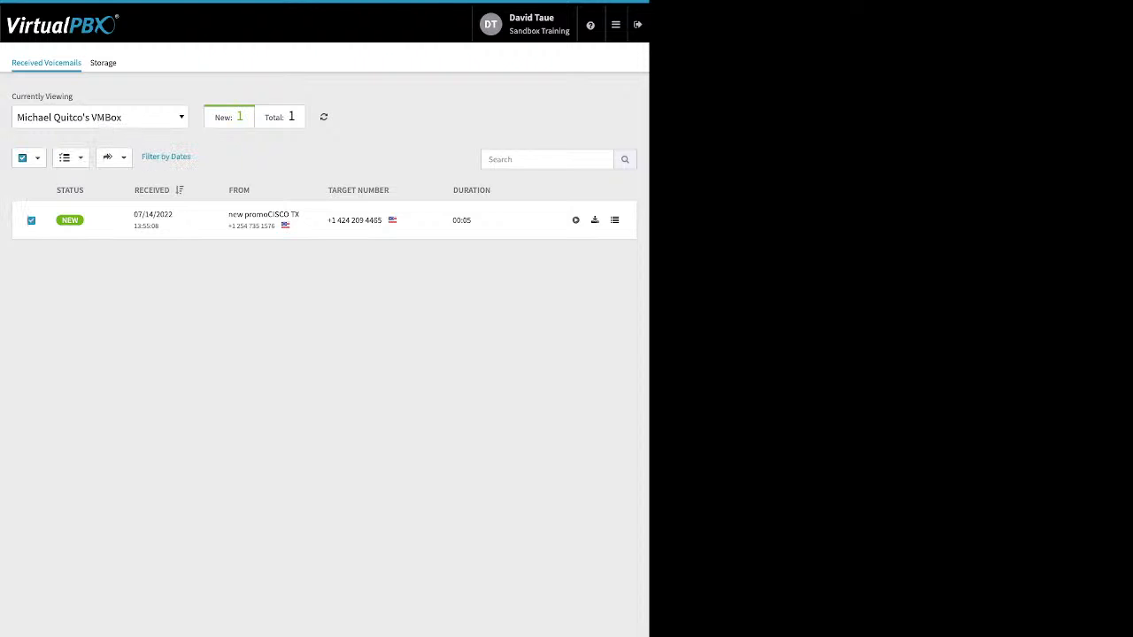
left_click(110, 157)
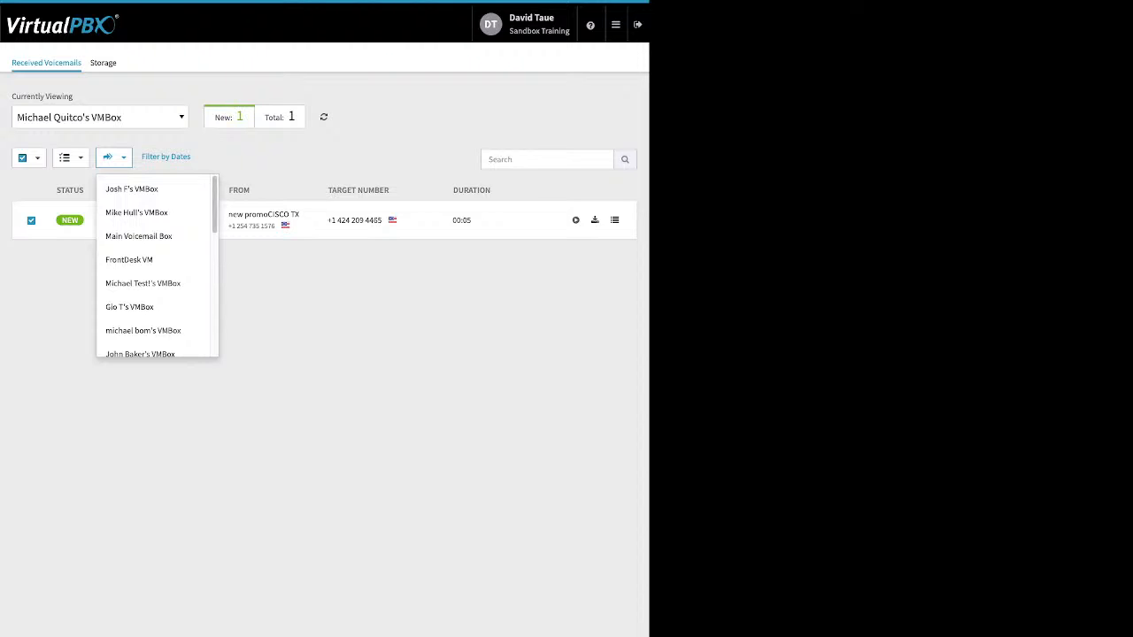
left_click(53, 292)
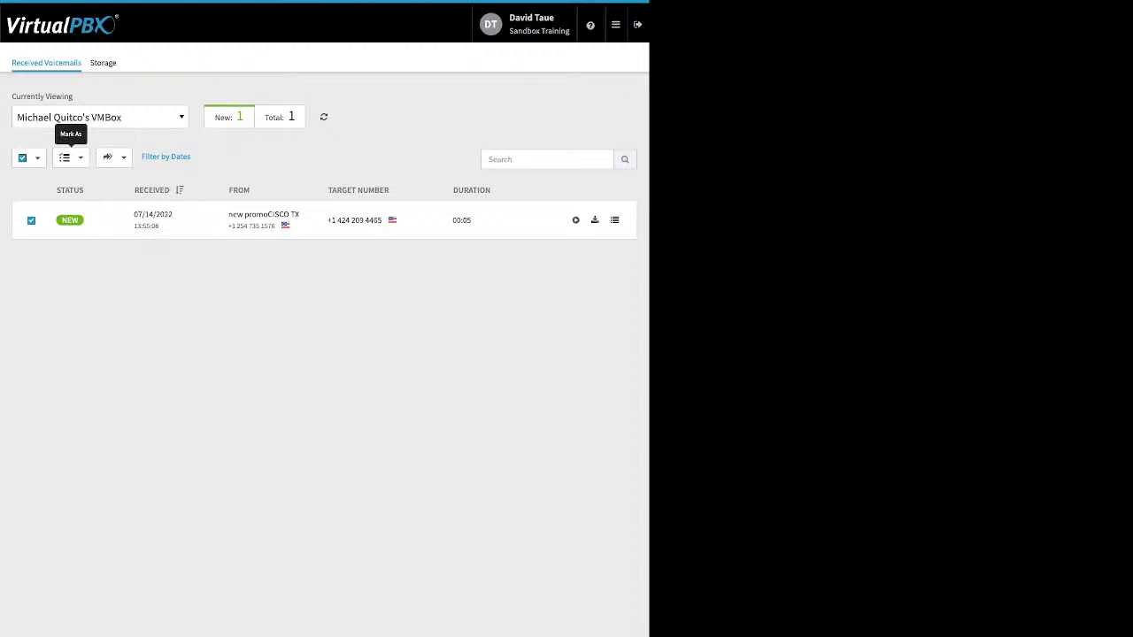
left_click(71, 158)
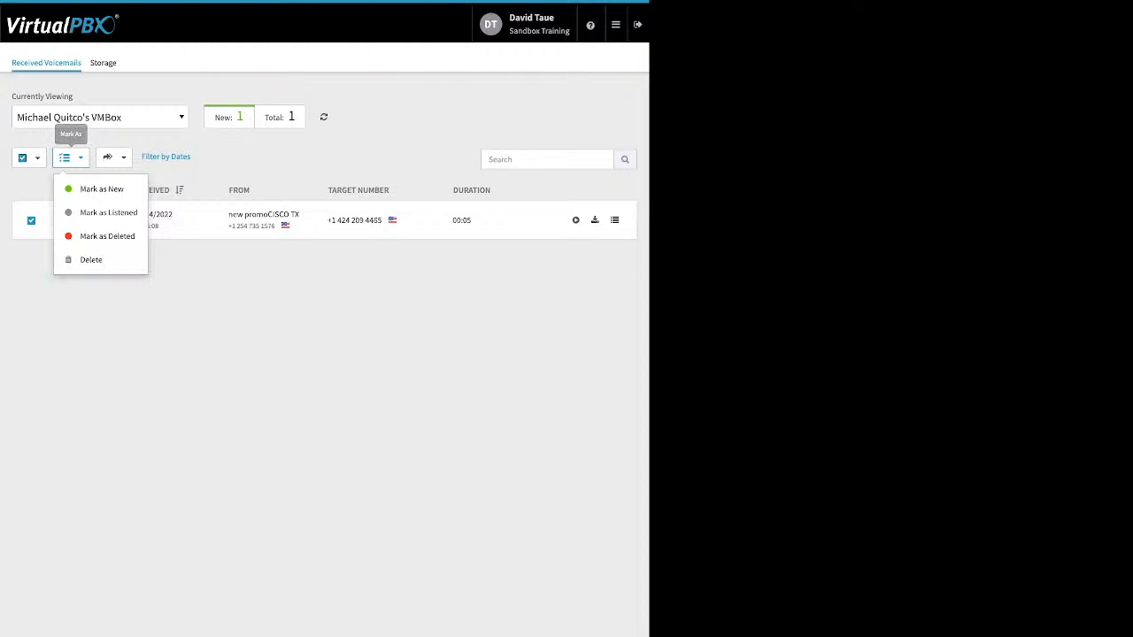
left_click(89, 318)
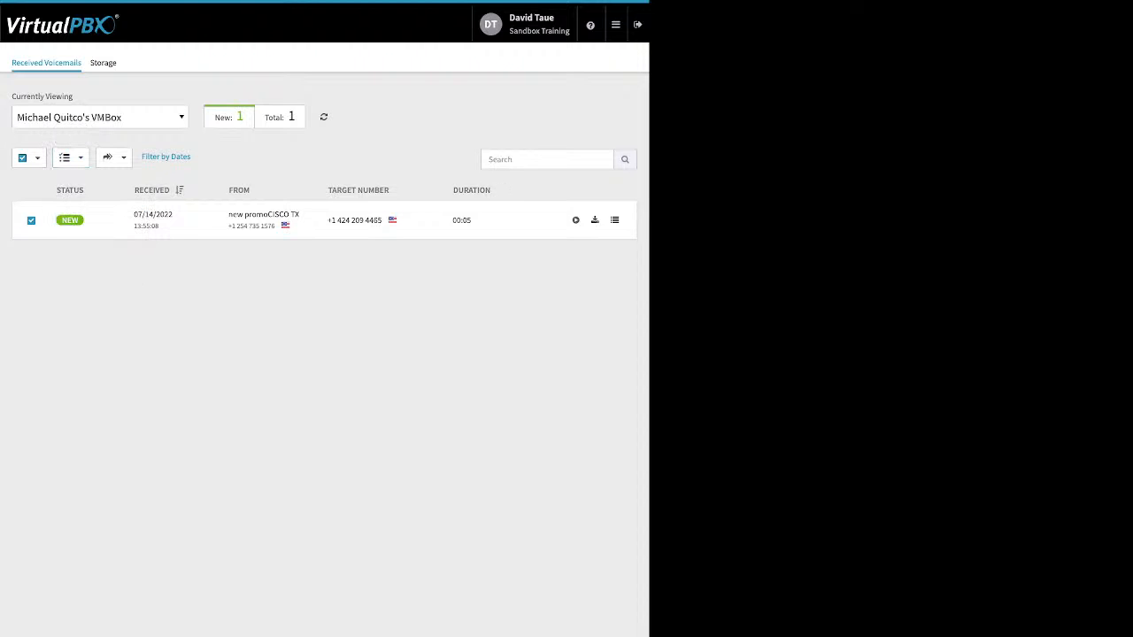
left_click(617, 25)
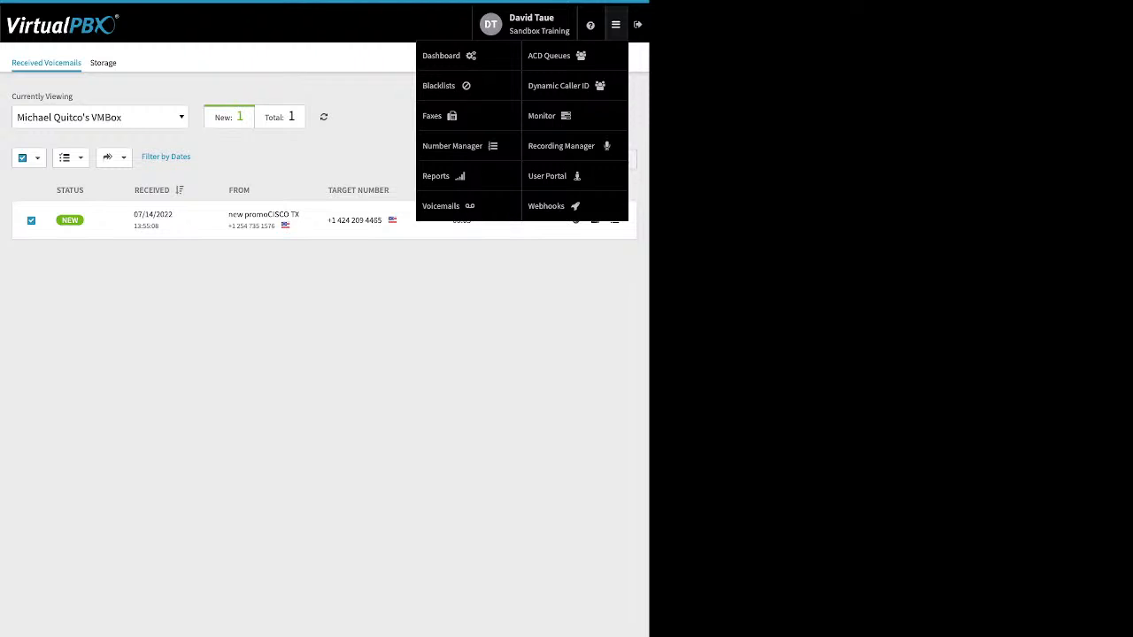
Open My Support's queue settings from ACD Queues (Round Robin, 3600 s timeout, call limit 4)
left_click(549, 55)
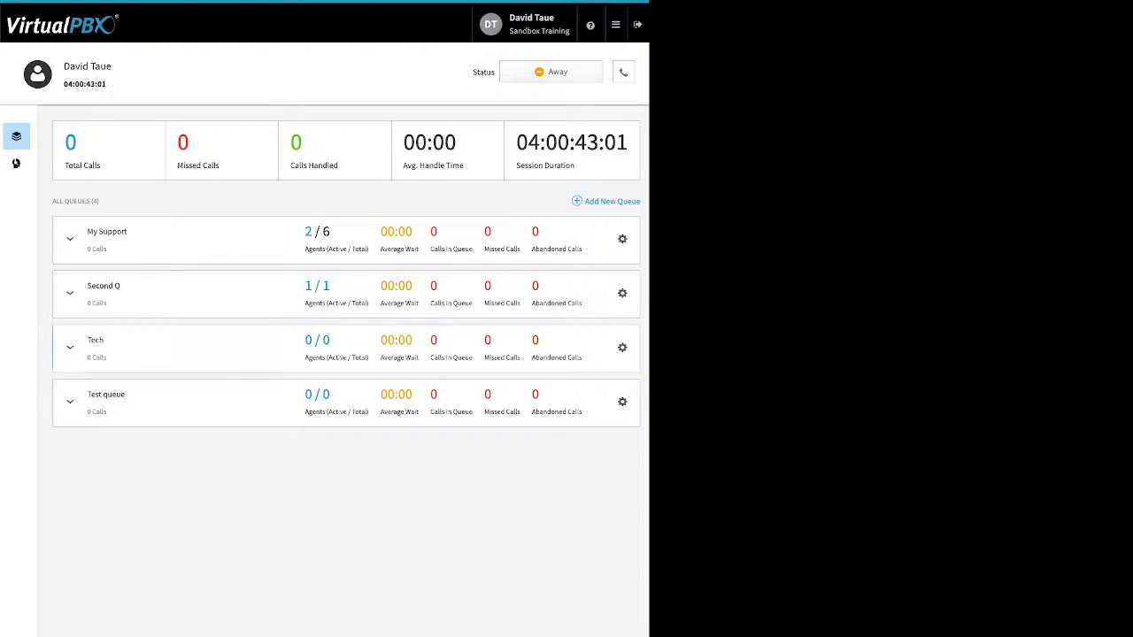
left_click(622, 239)
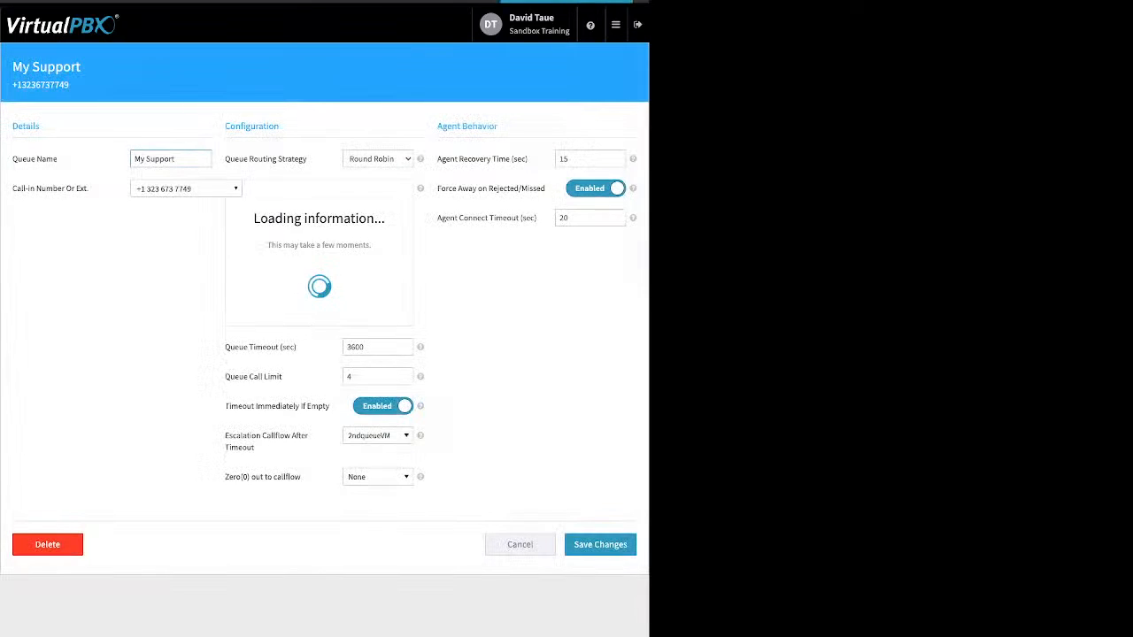
left_click_drag(90, 188, 18, 189)
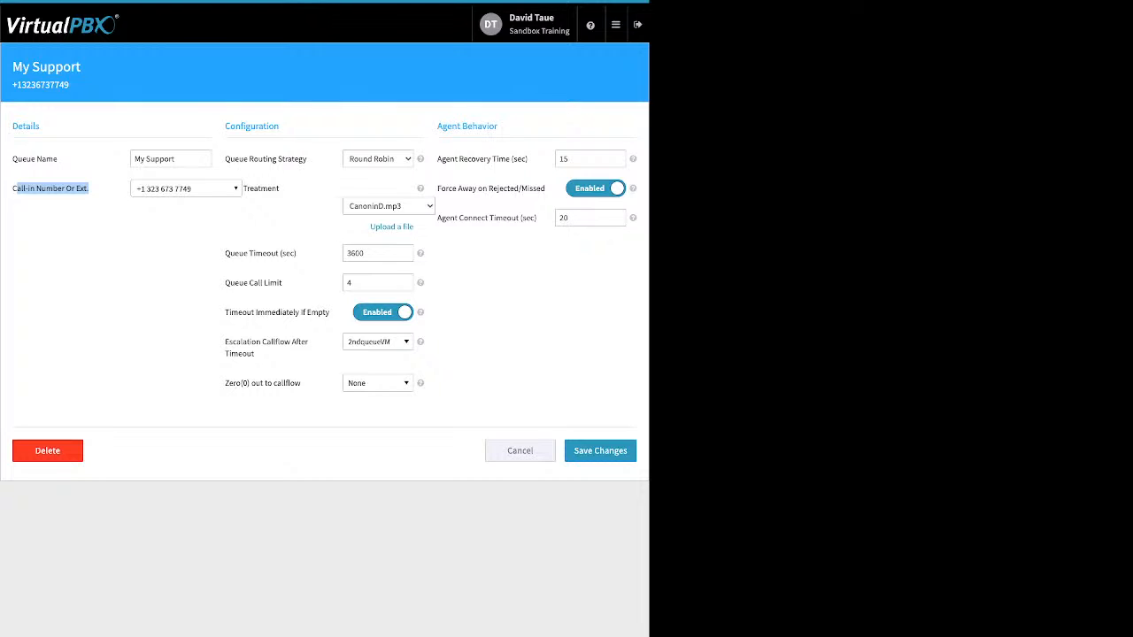
left_click(92, 205)
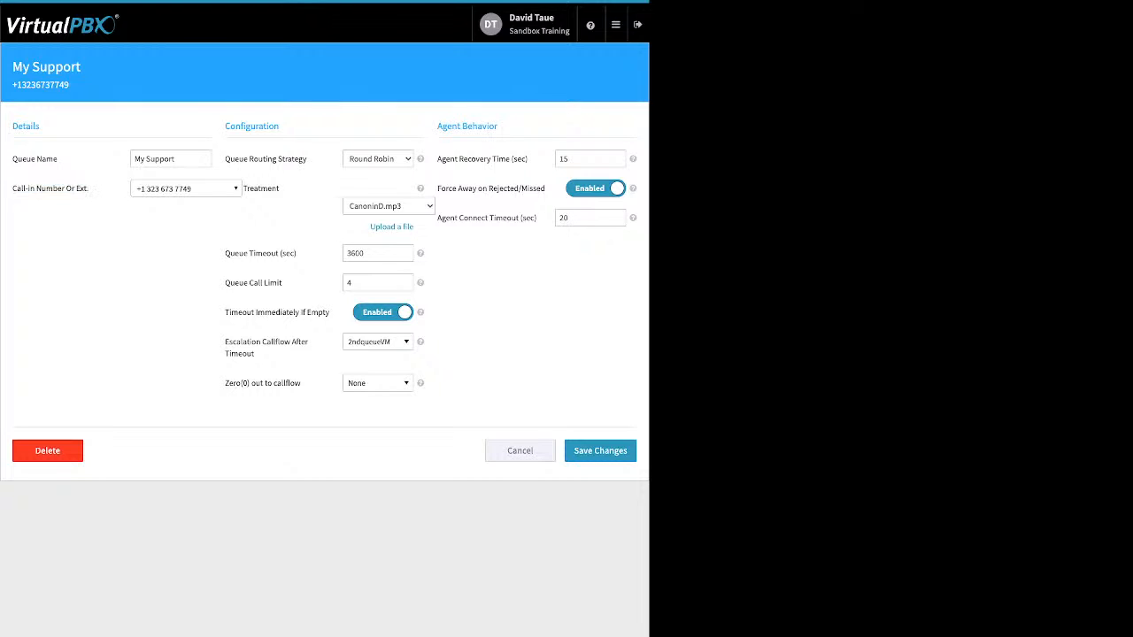
left_click_drag(309, 160, 227, 159)
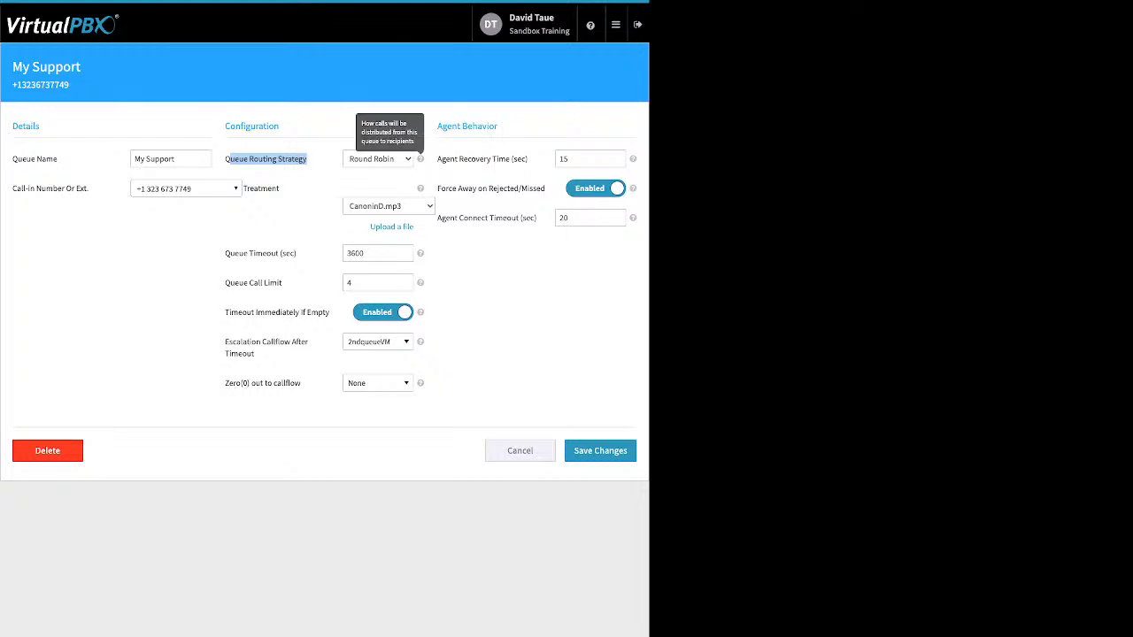
left_click(421, 159)
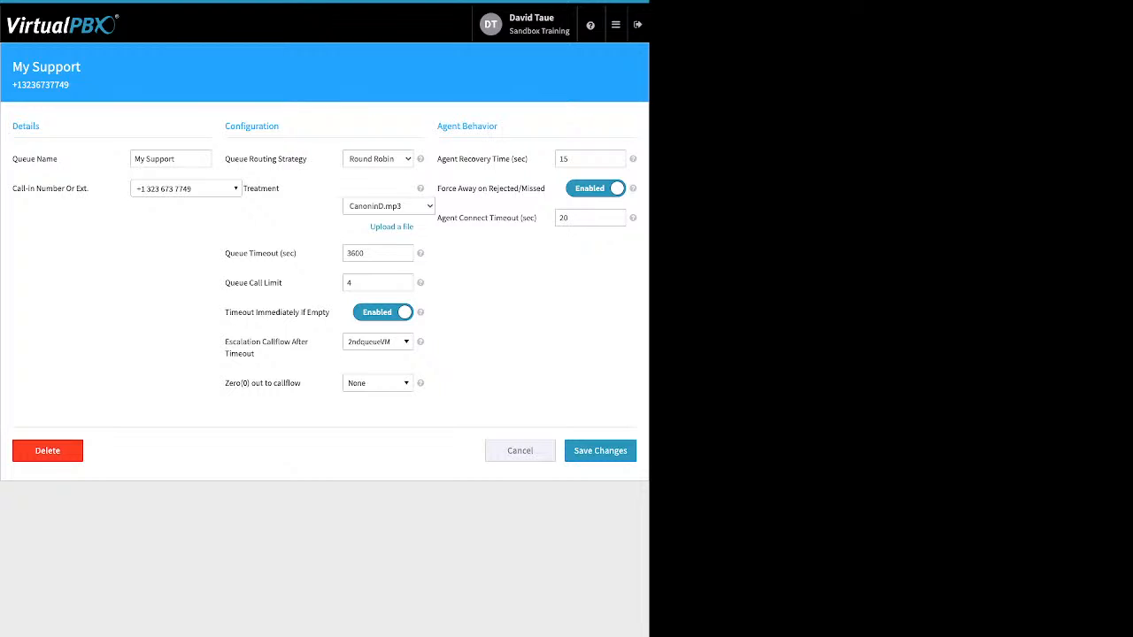
left_click_drag(262, 189, 281, 188)
left_click(389, 207)
left_click(390, 206)
left_click(389, 207)
left_click(305, 209)
left_click(391, 226)
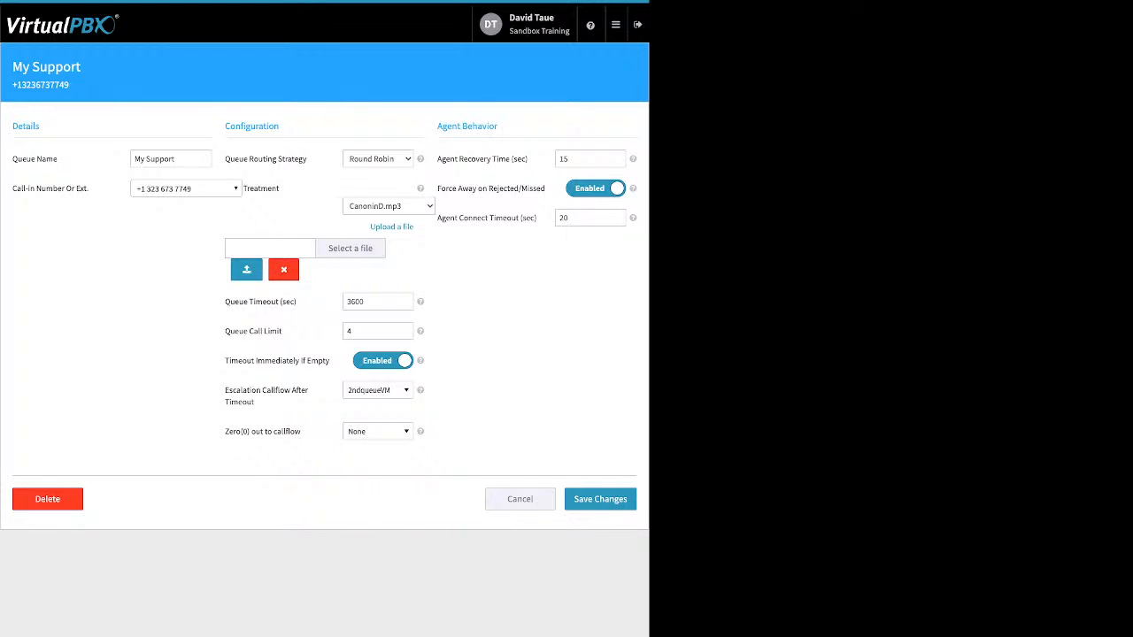
left_click(284, 269)
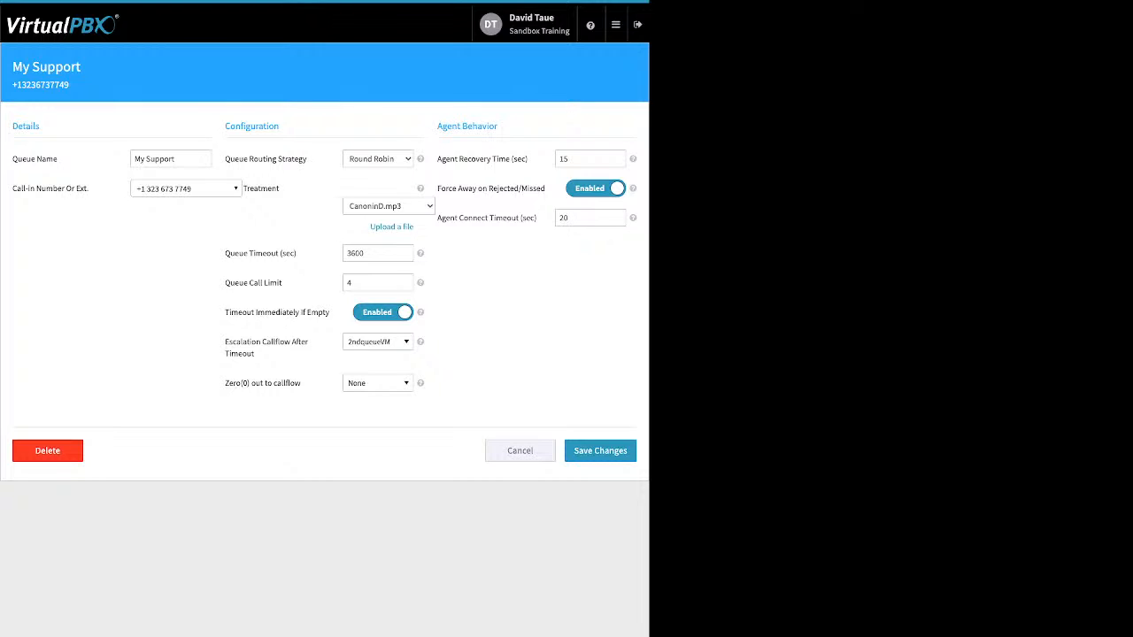
left_click_drag(298, 254, 225, 254)
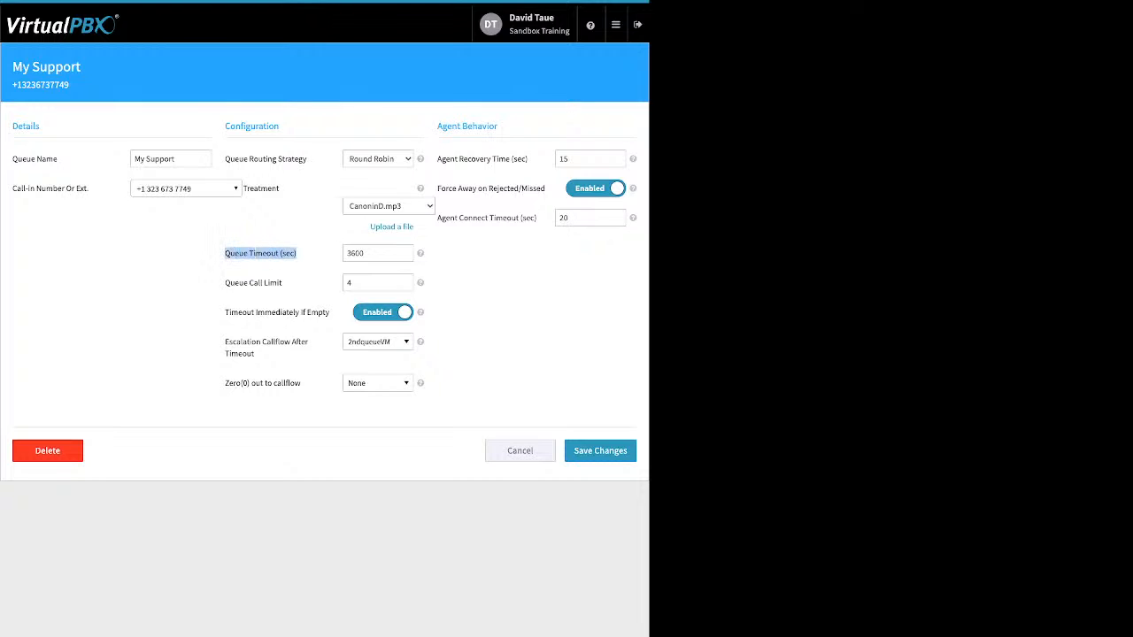
left_click(370, 253)
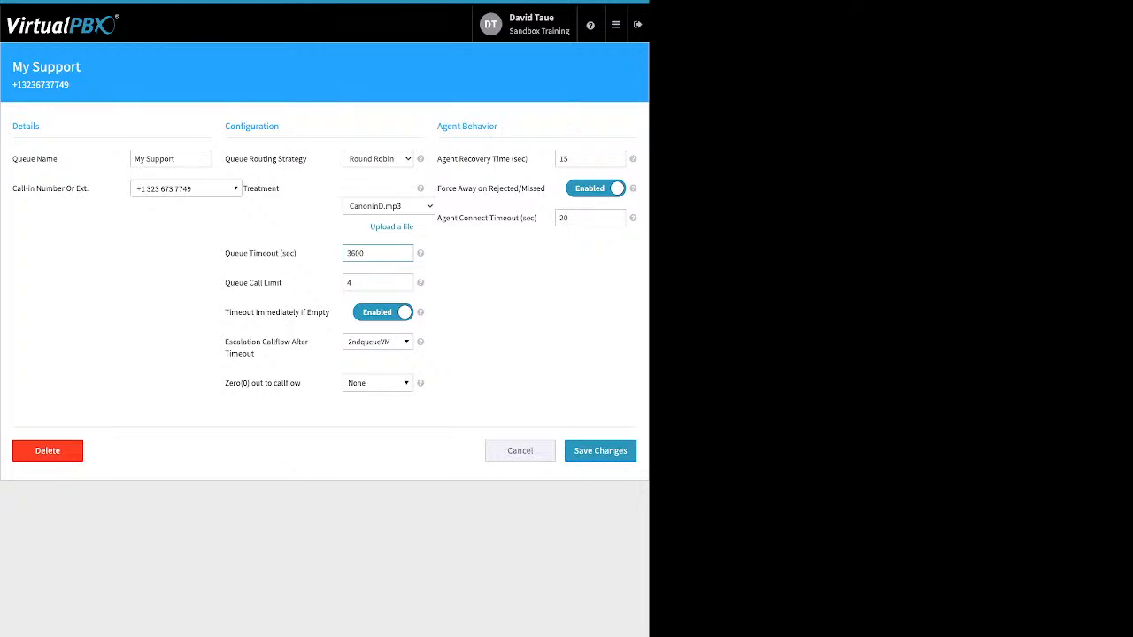
left_click_drag(229, 283, 283, 283)
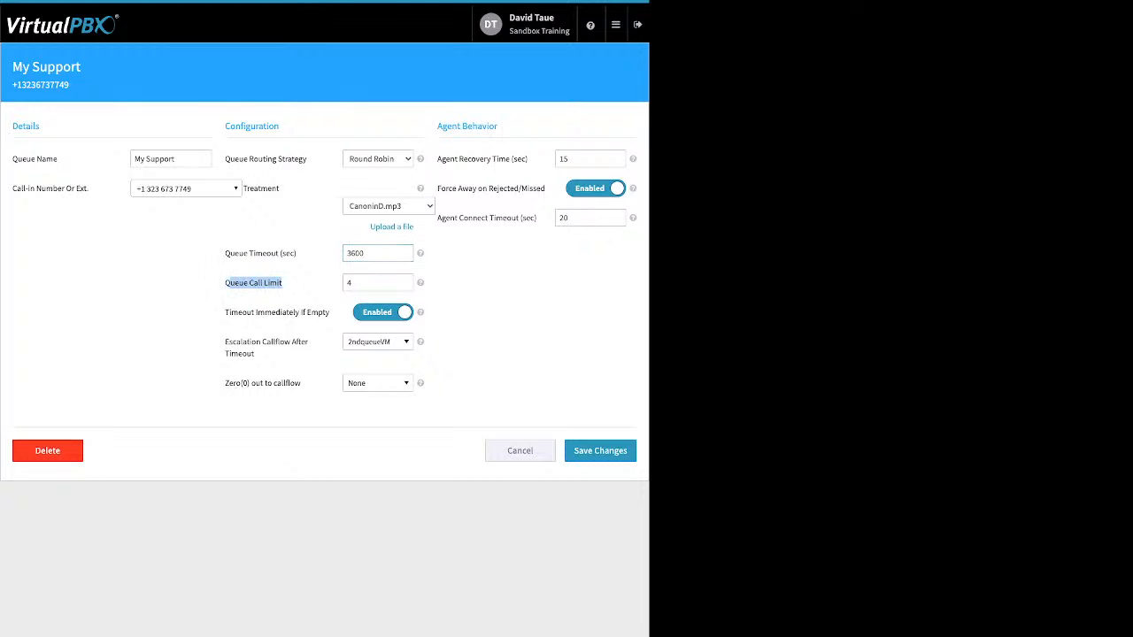
left_click_drag(356, 283, 345, 283)
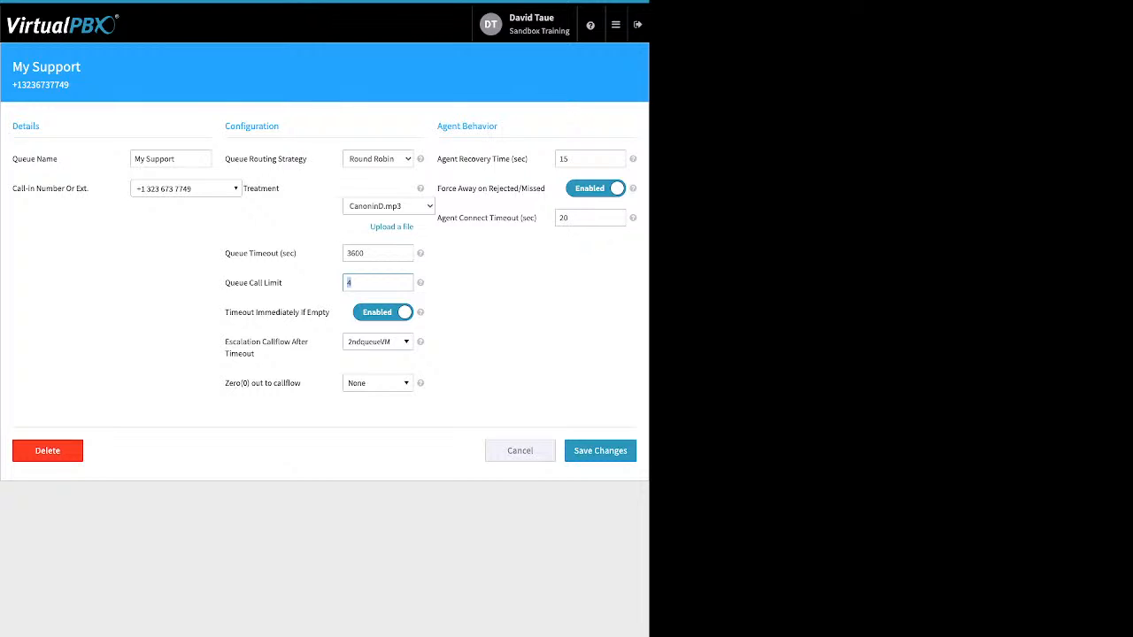
left_click(333, 296)
left_click_drag(225, 312, 324, 312)
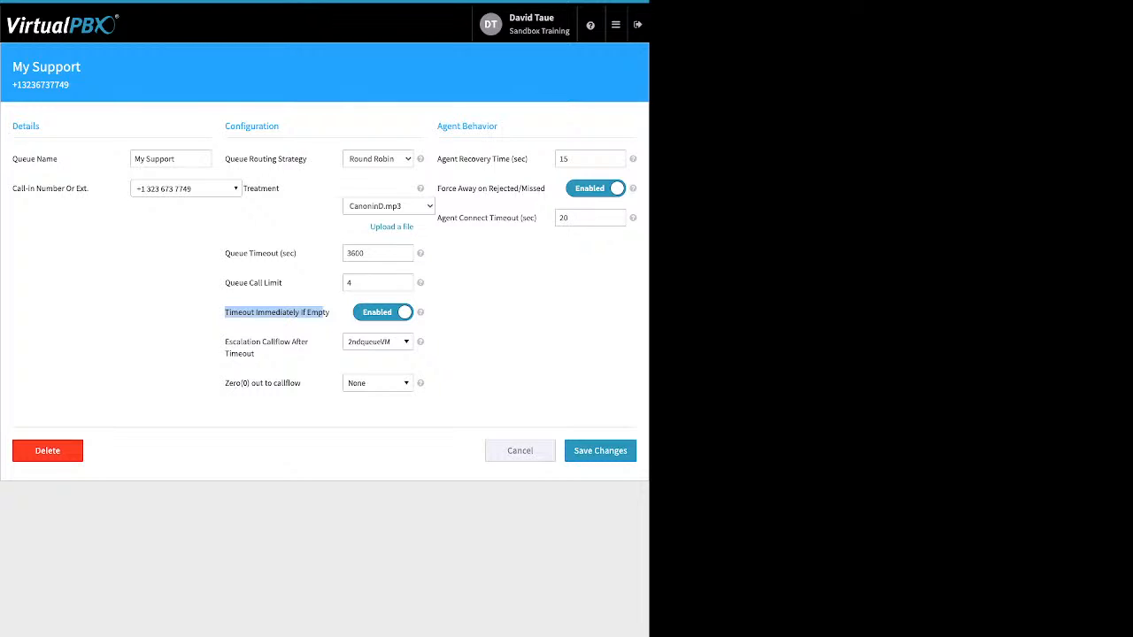
left_click(322, 313)
left_click_drag(256, 354, 229, 342)
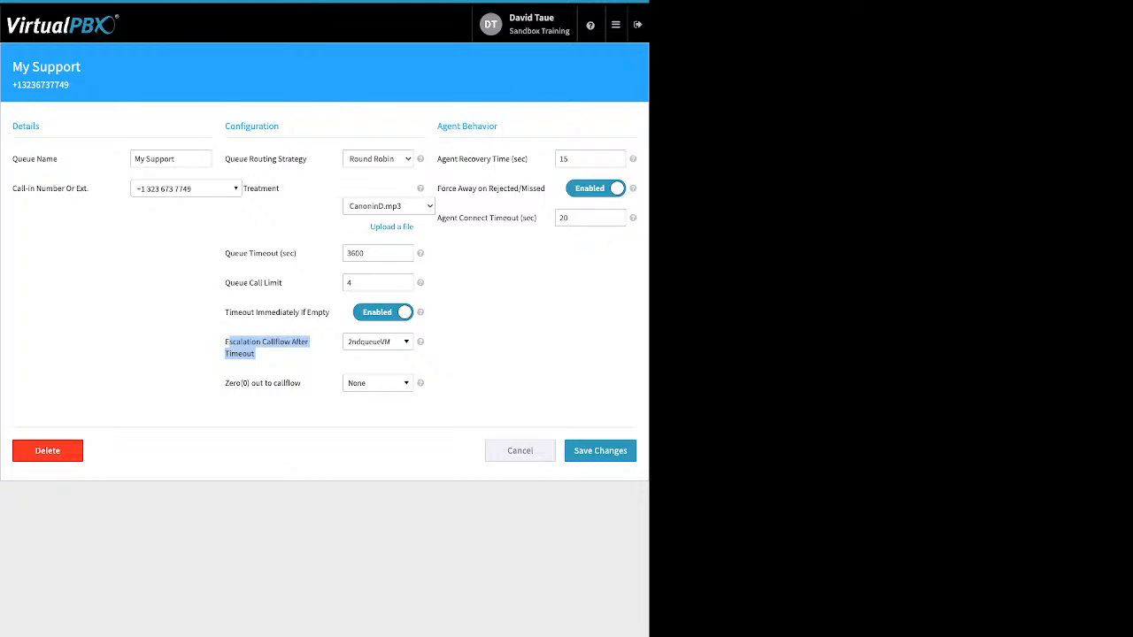
left_click(378, 341)
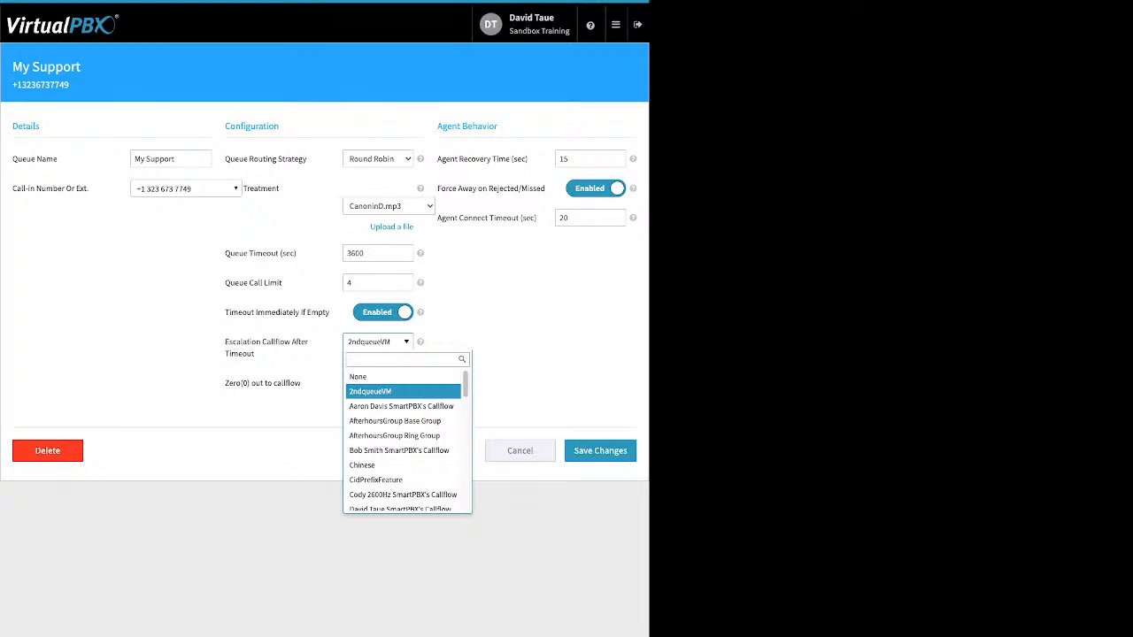
left_click(378, 342)
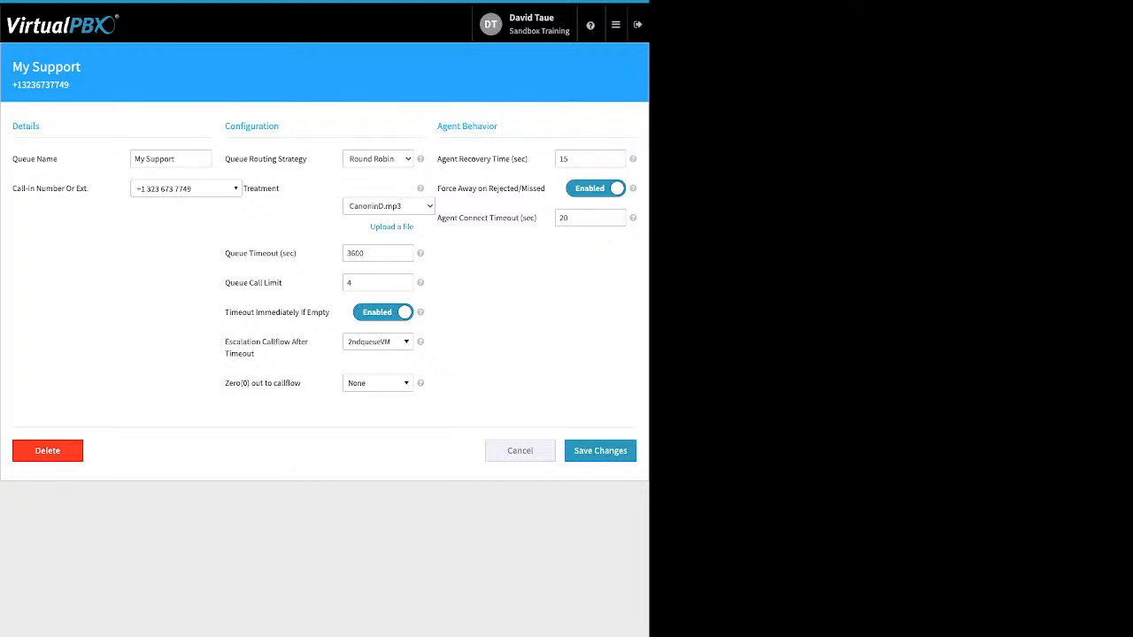
left_click_drag(303, 384, 224, 384)
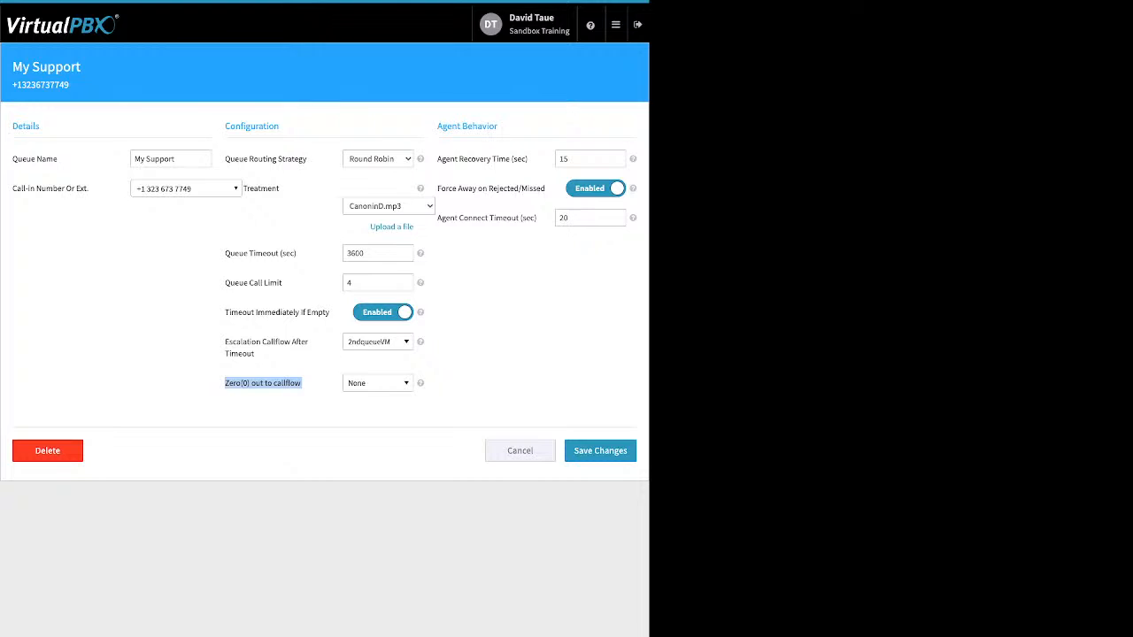
left_click(378, 383)
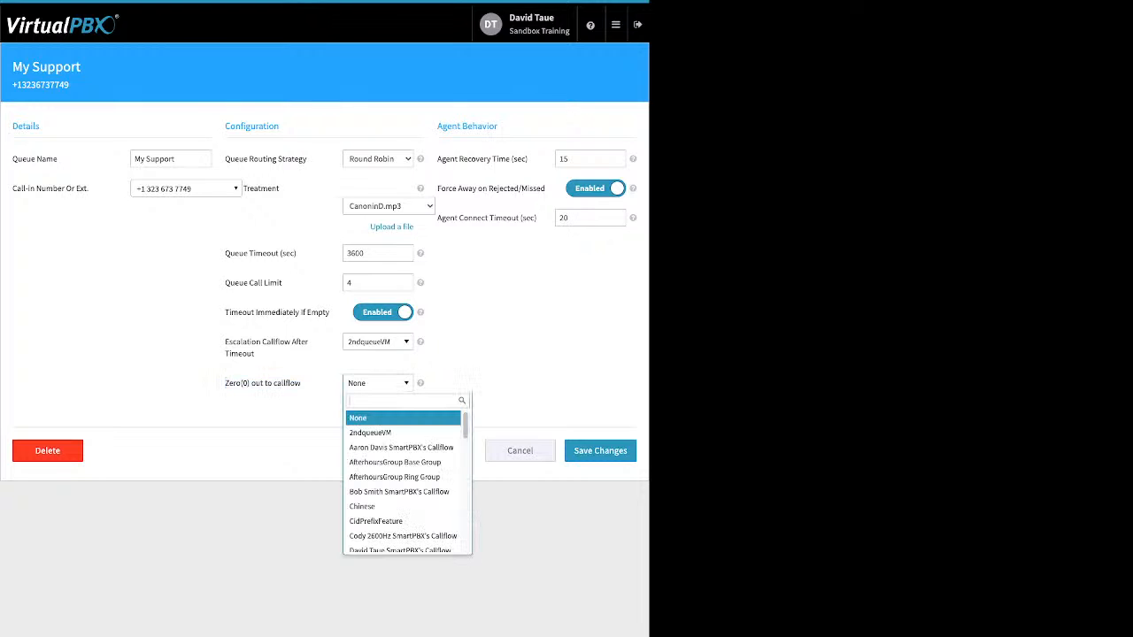
key("Escape")
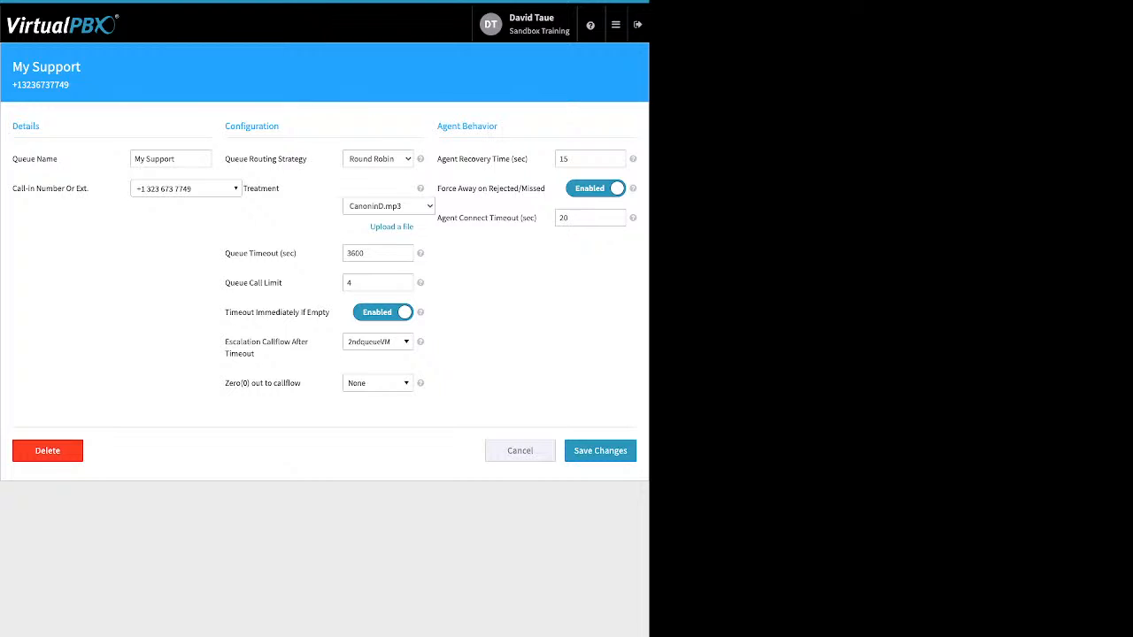
left_click(378, 383)
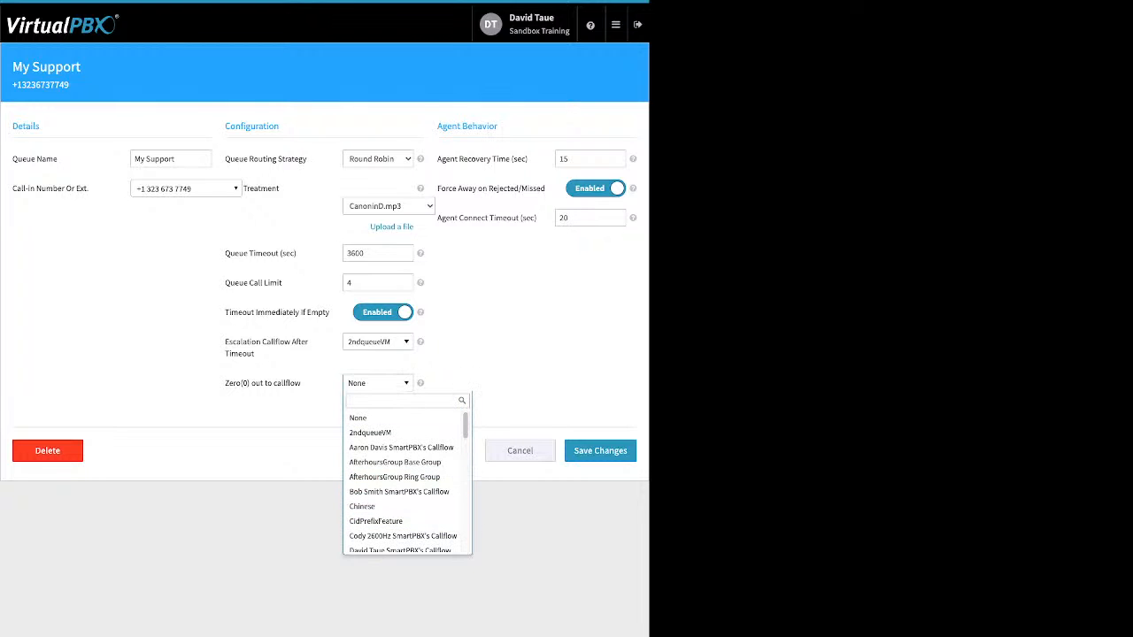
key("Escape")
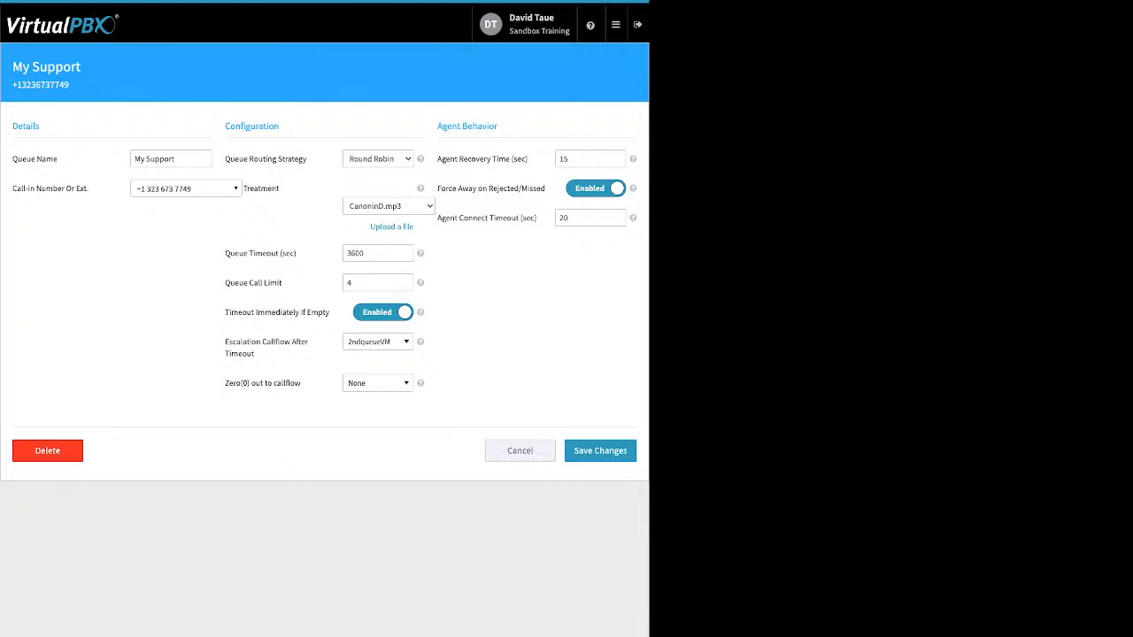
left_click_drag(499, 126, 458, 160)
Review Agent Recovery Time, Force Away and Agent Connect Timeout, then cancel without saving
left_click(433, 159)
left_click(560, 159)
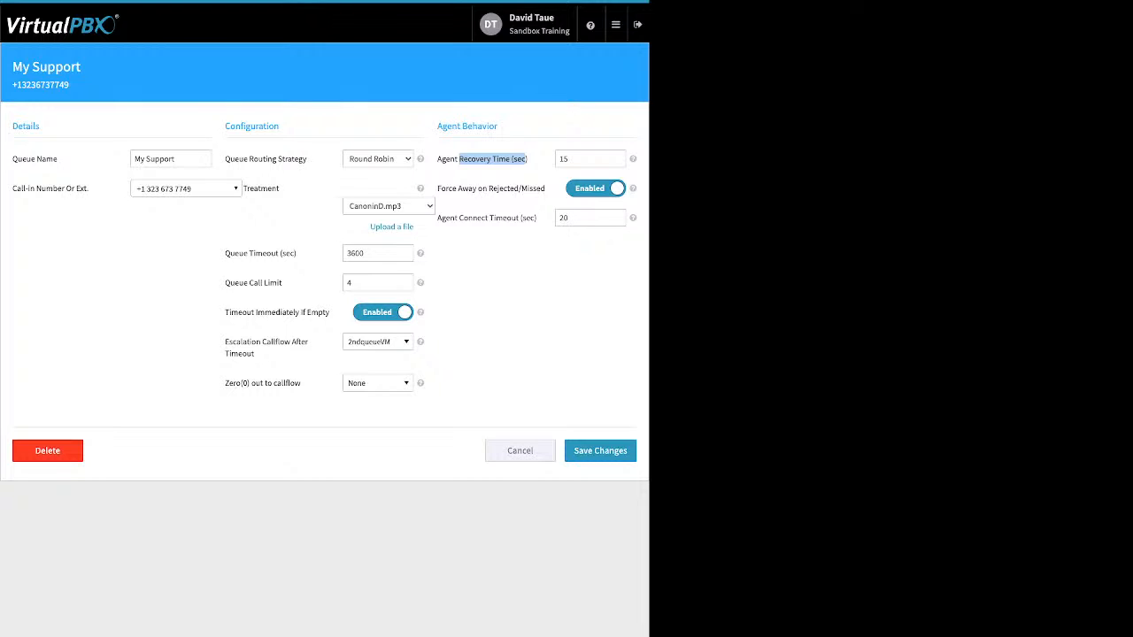
left_click(523, 160)
left_click_drag(437, 188, 545, 189)
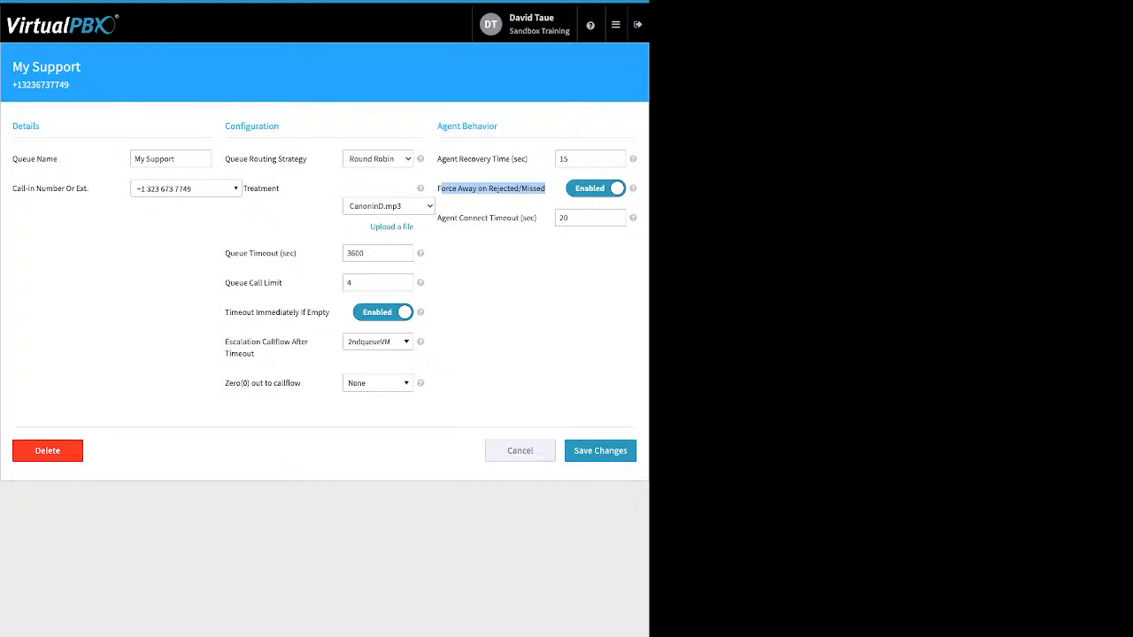
left_click_drag(532, 217, 443, 218)
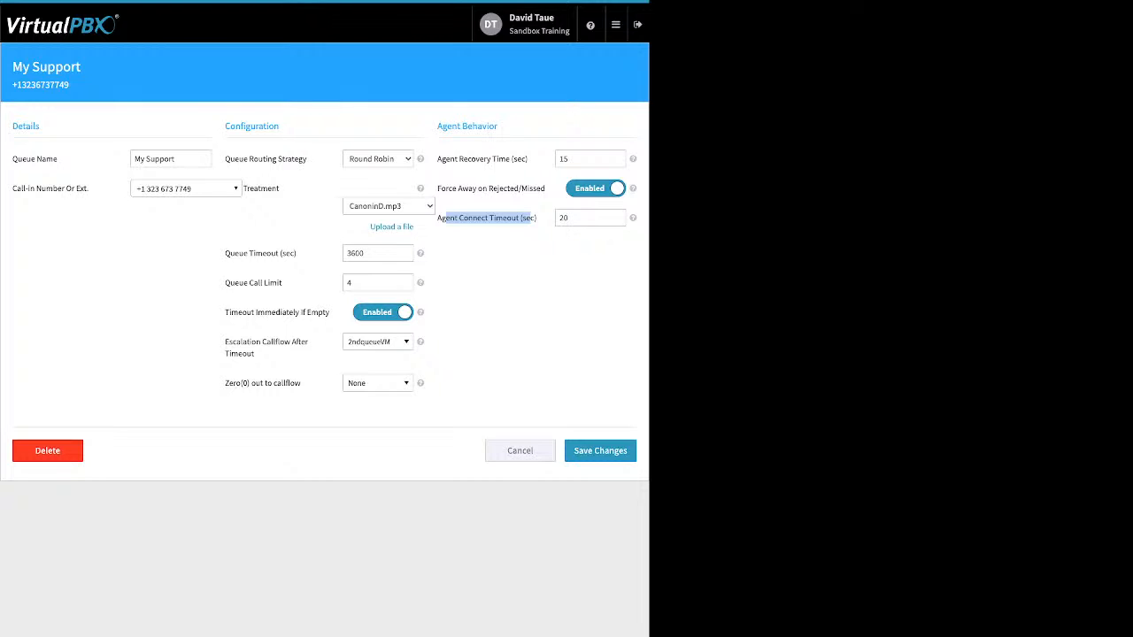
left_click(520, 451)
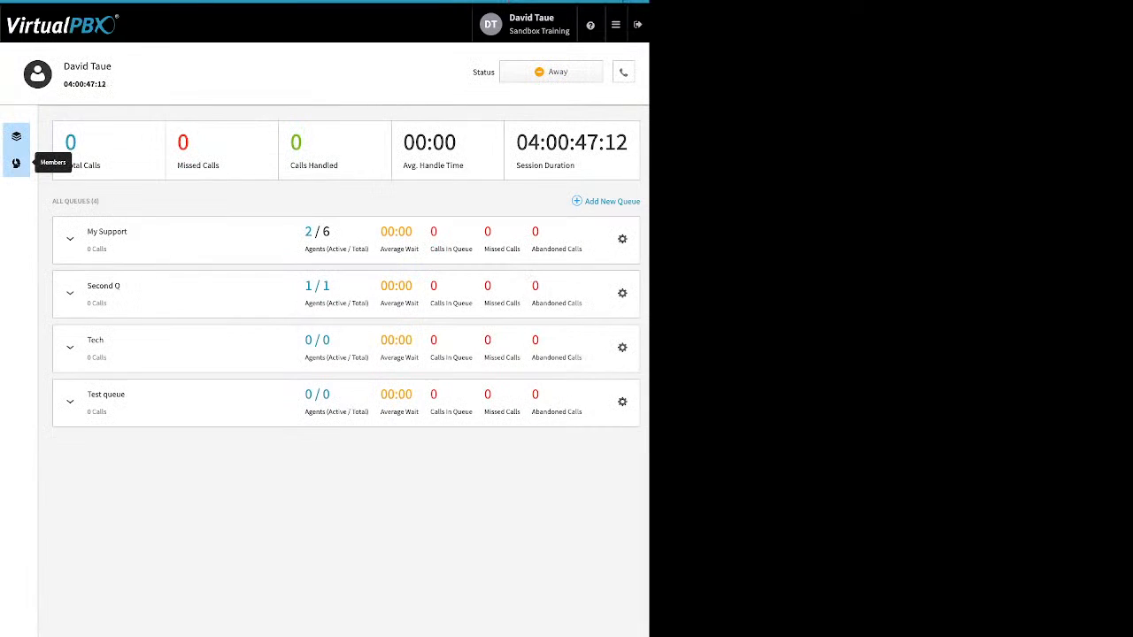
In Manage Members, try adding one available user, declining the Call Center PRO migration
left_click(16, 163)
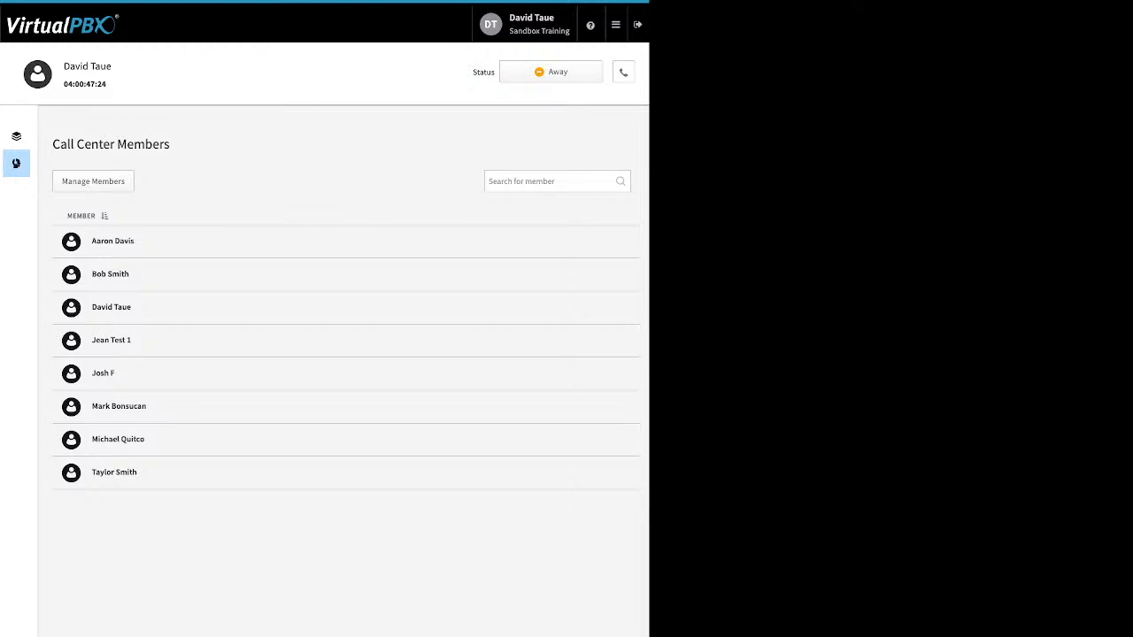
left_click(92, 182)
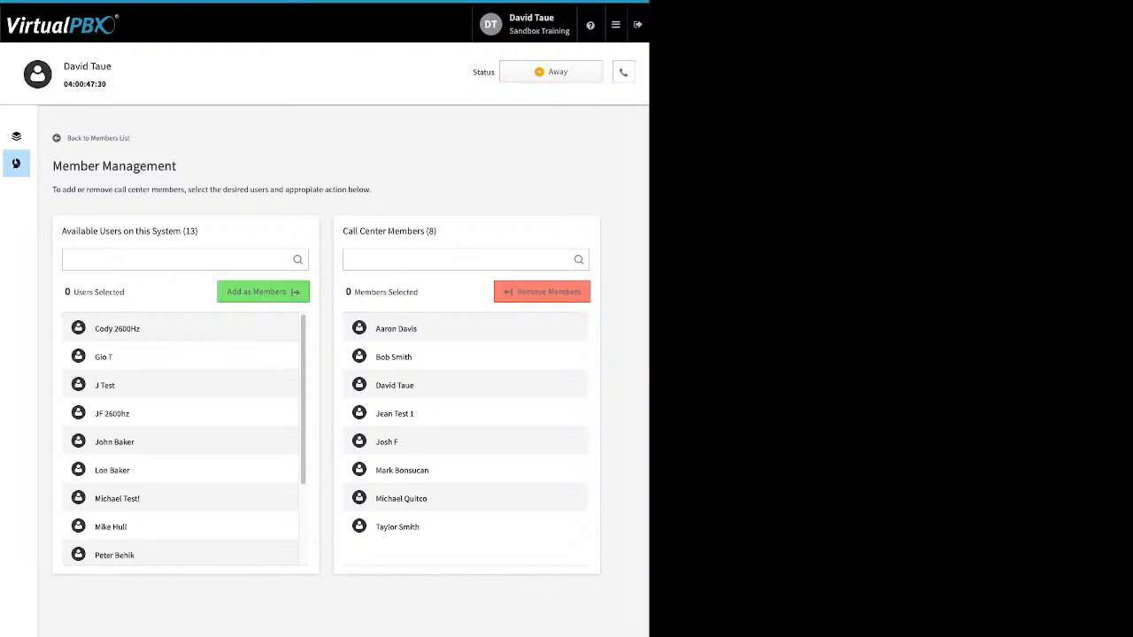
left_click(180, 357)
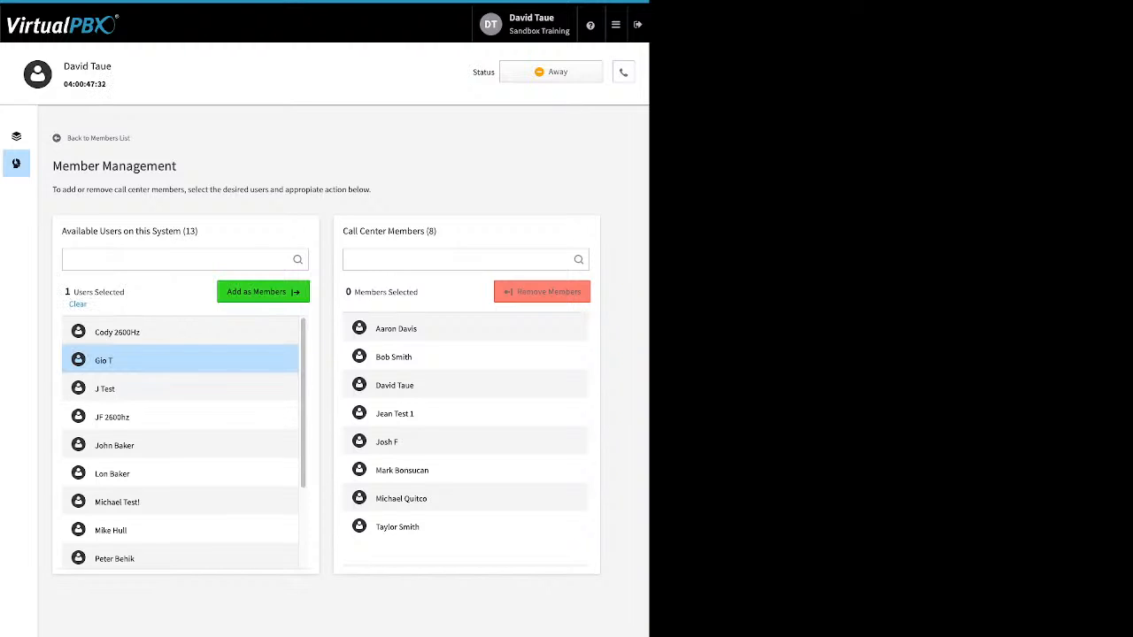
left_click(263, 292)
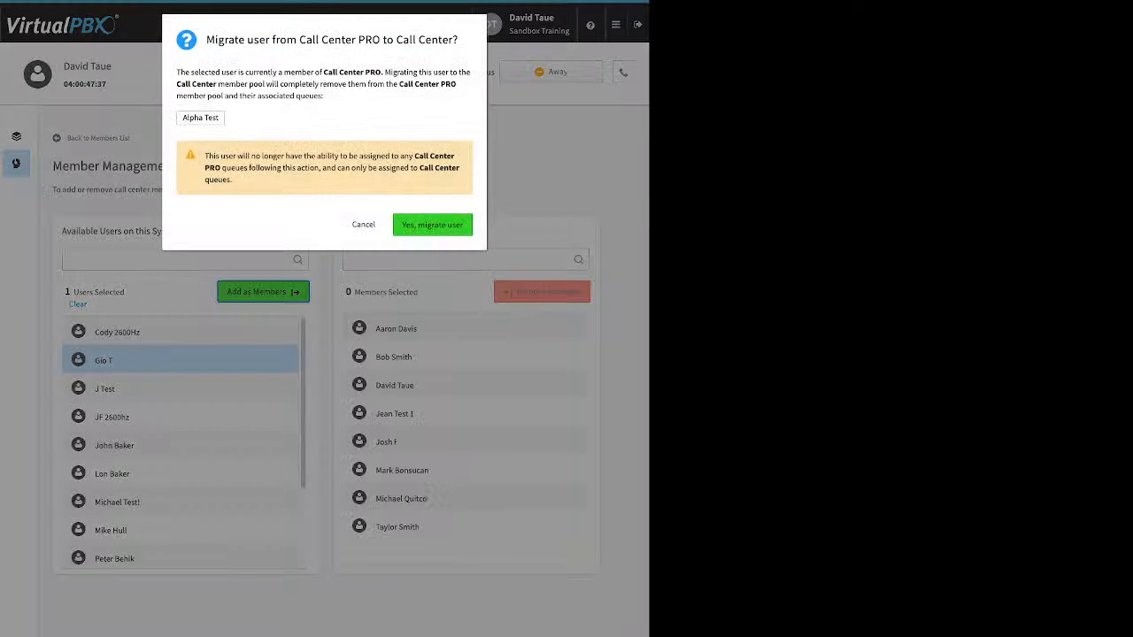
left_click(364, 225)
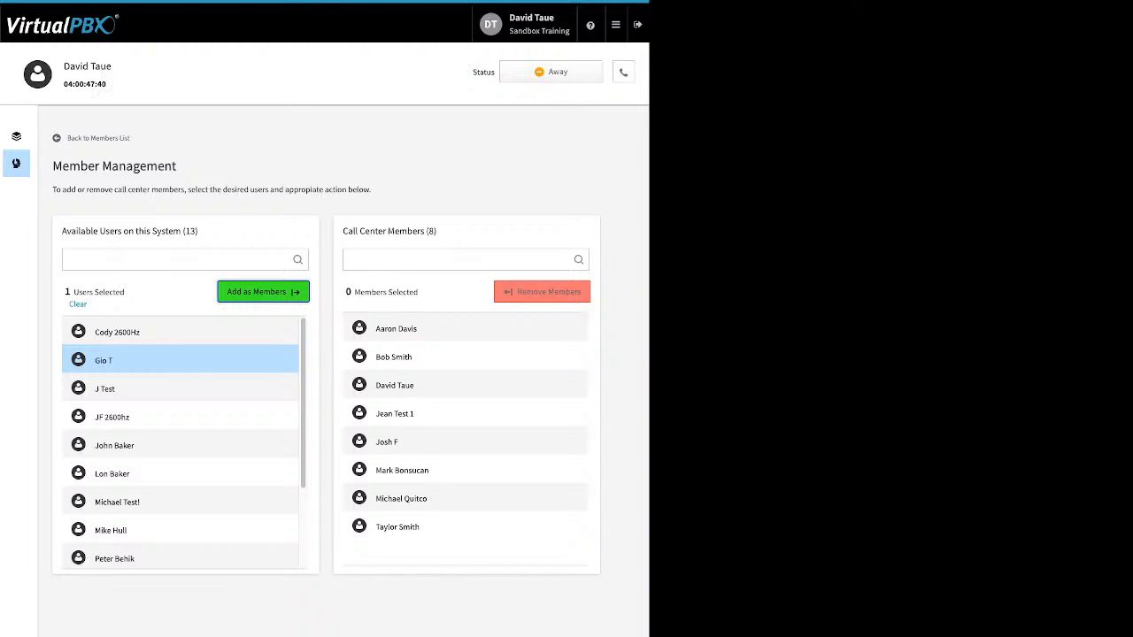
Select a second available user and add both as members, raising the migrate prompt
scroll(180, 442, "down", 1)
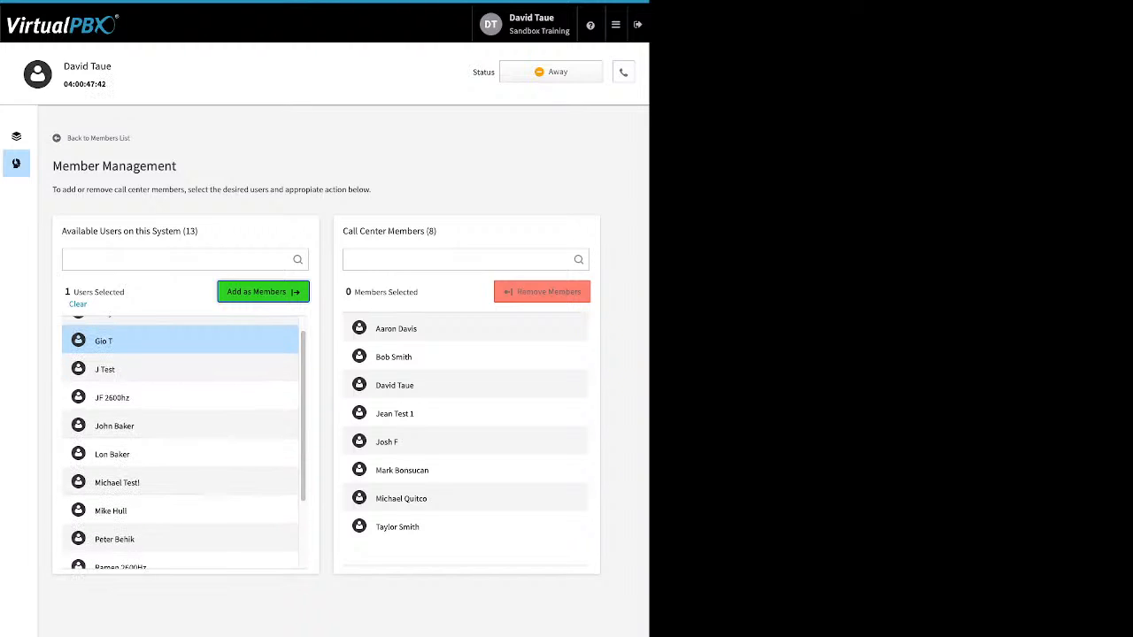
left_click(181, 510)
left_click(263, 292)
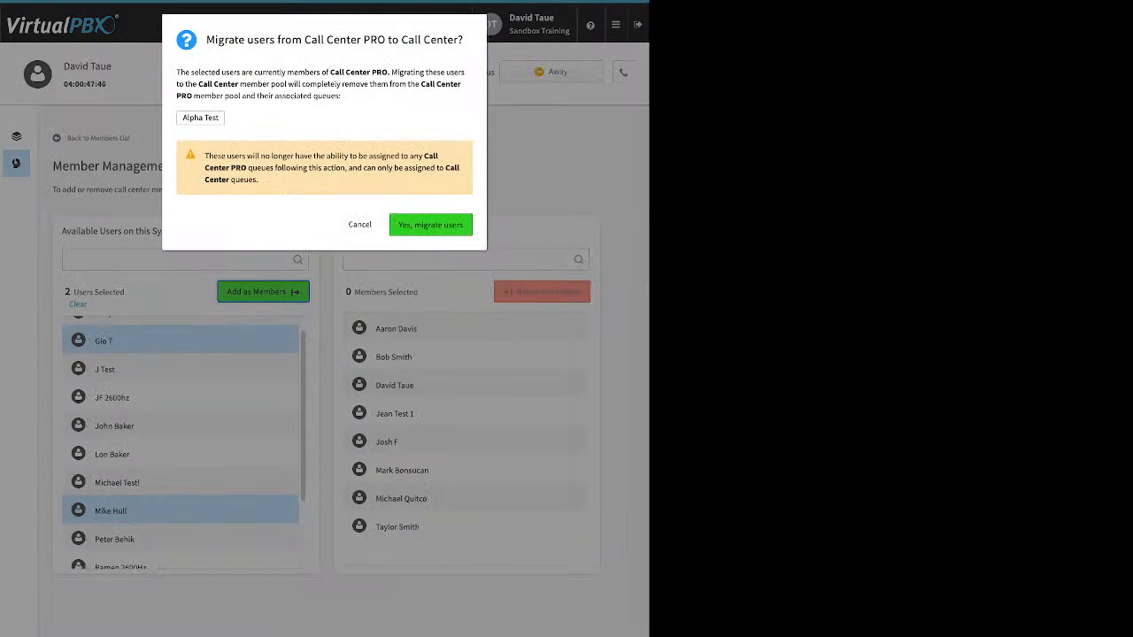
Add the last available user as a call center member, declining the user migration
left_click(359, 224)
scroll(180, 442, "down", 1)
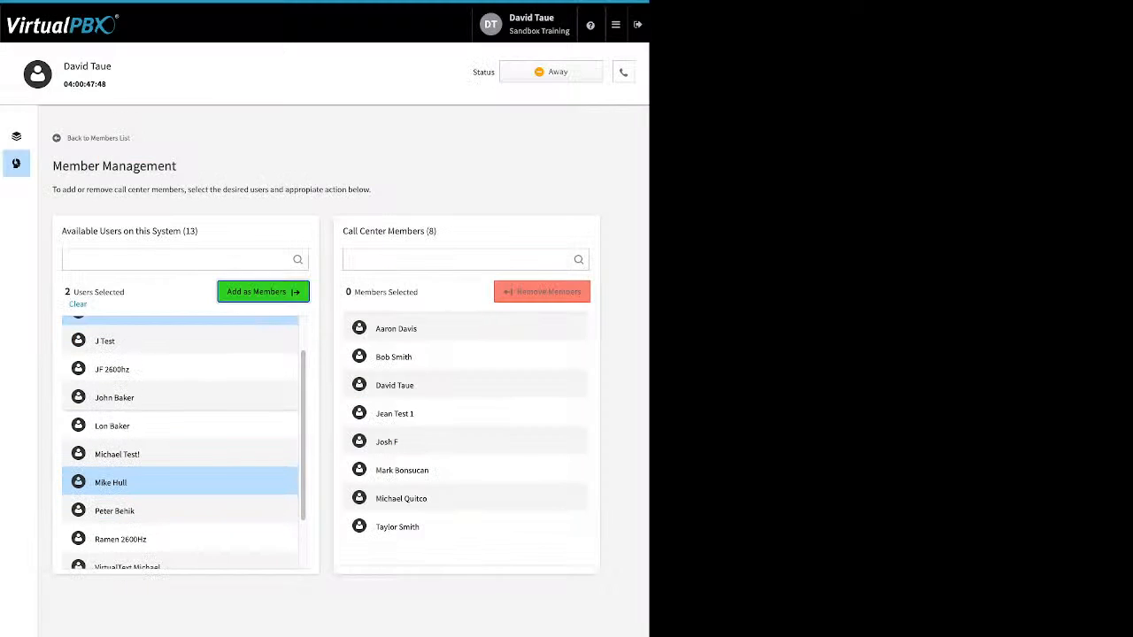
scroll(181, 443, "down", 2)
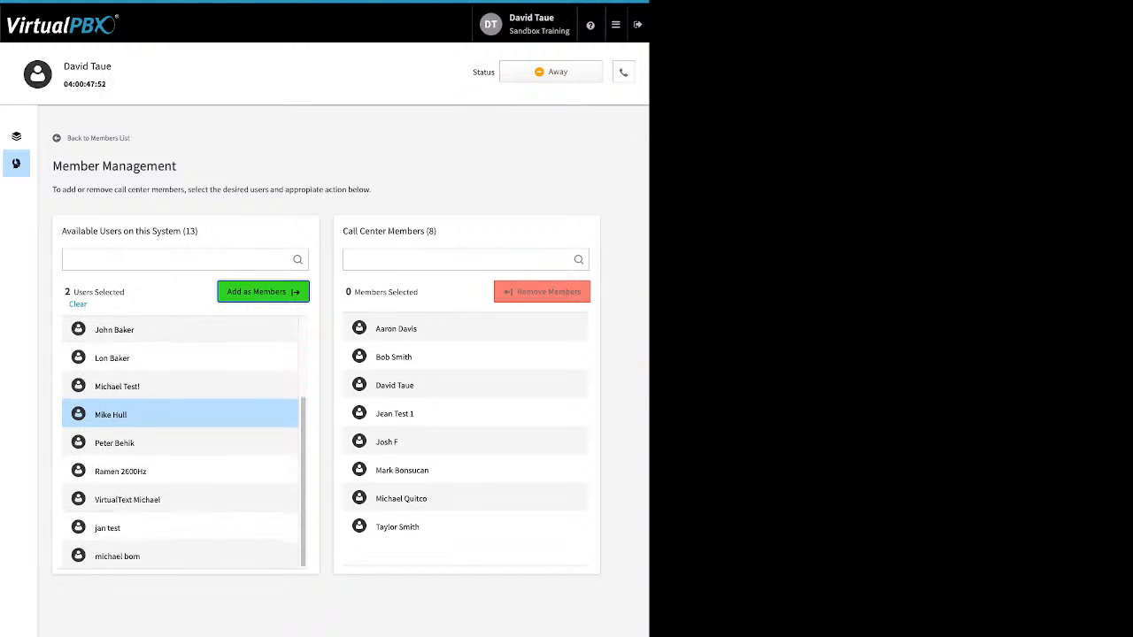
left_click(180, 556)
left_click(180, 414)
left_click(263, 291)
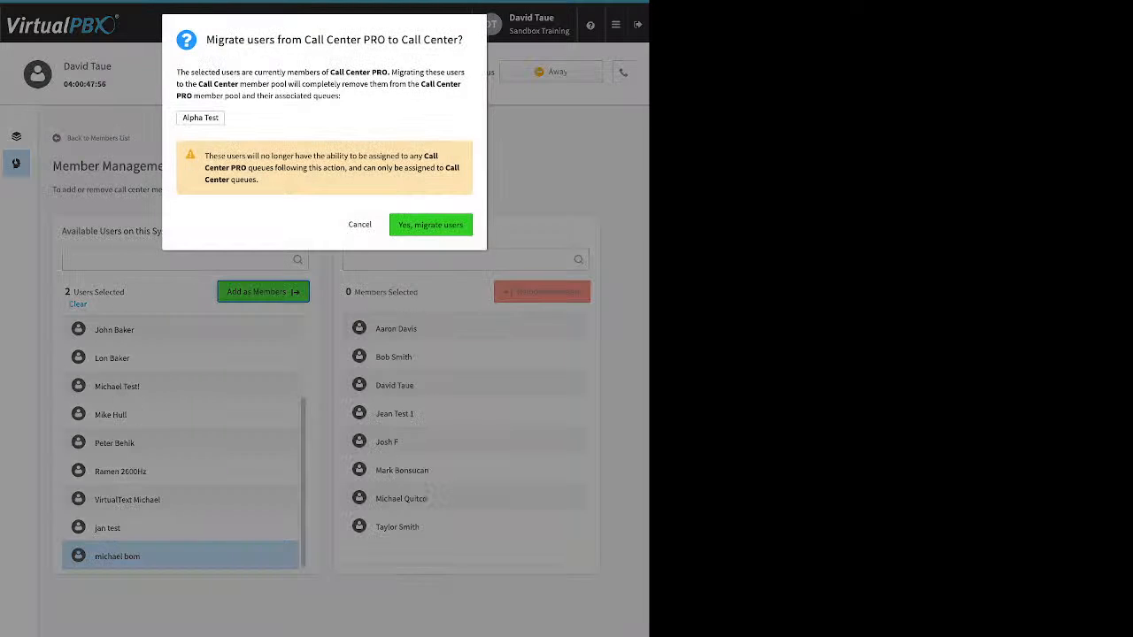
left_click(359, 224)
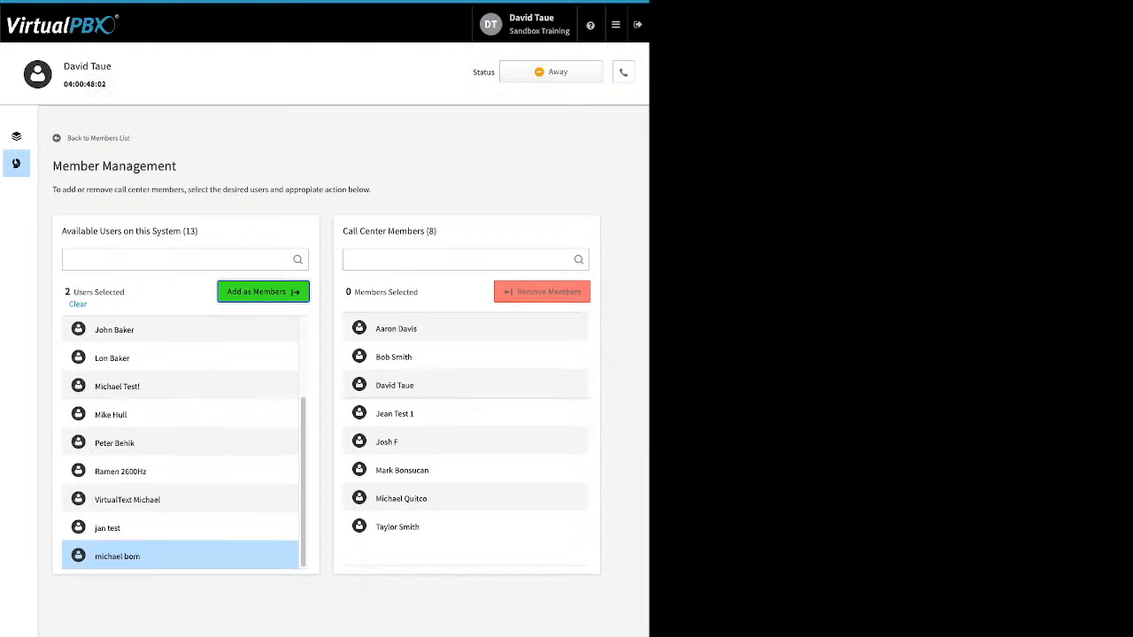
Remove the first call center member, leaving seven, and return to the queue dashboard
left_click(465, 329)
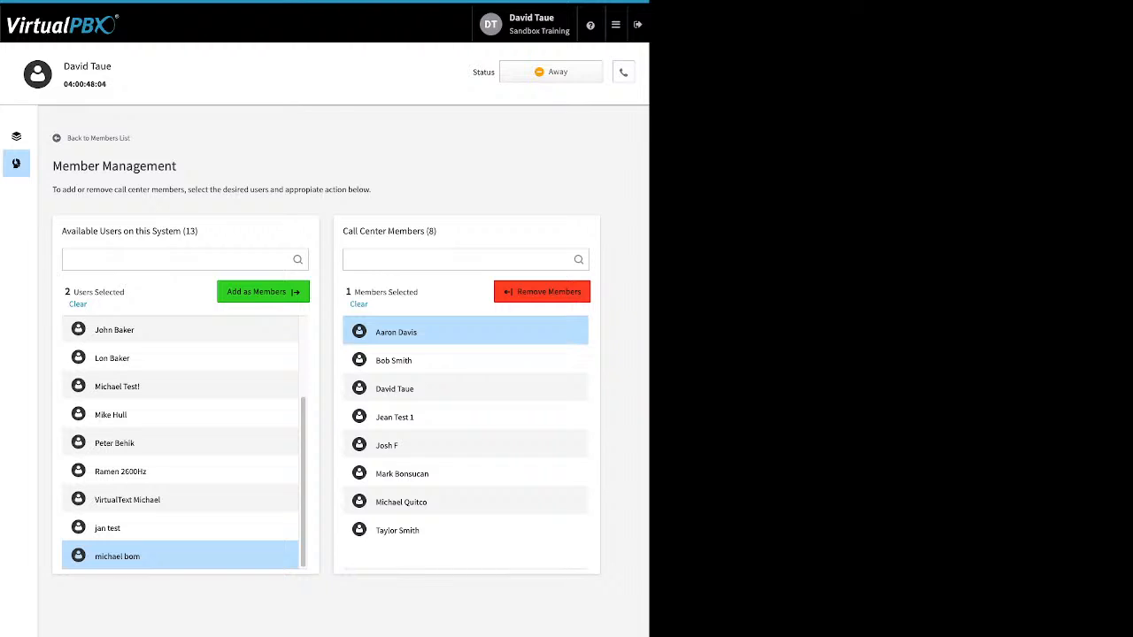
left_click(180, 556)
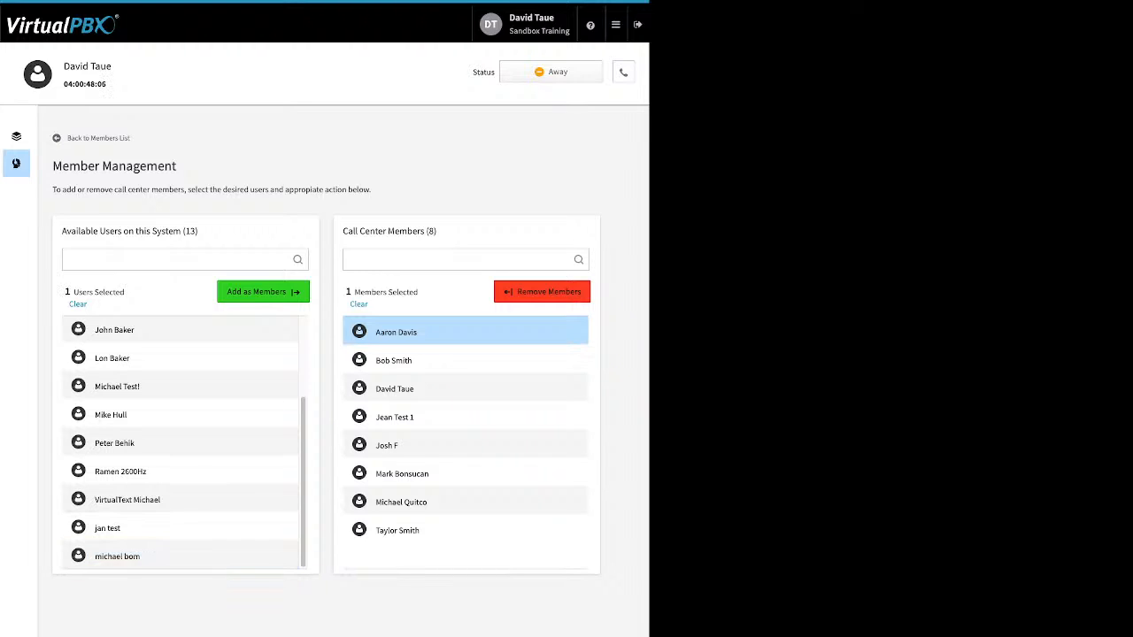
left_click(542, 292)
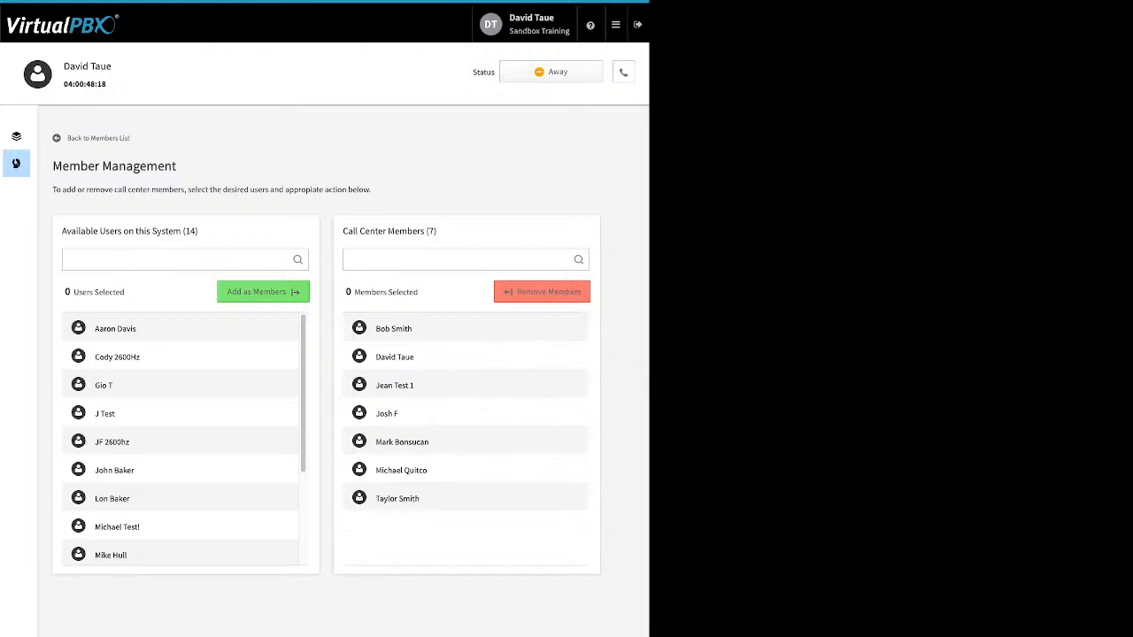
left_click(16, 136)
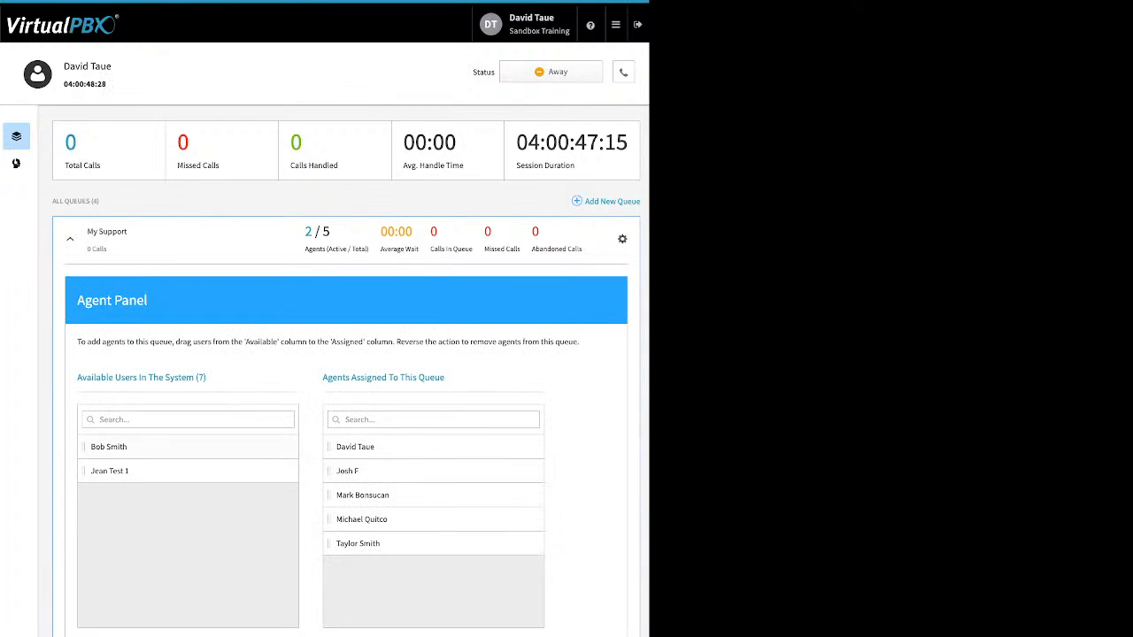
Assign a sixth agent to My Support and make that agent its third manager
left_click_drag(108, 446, 434, 568)
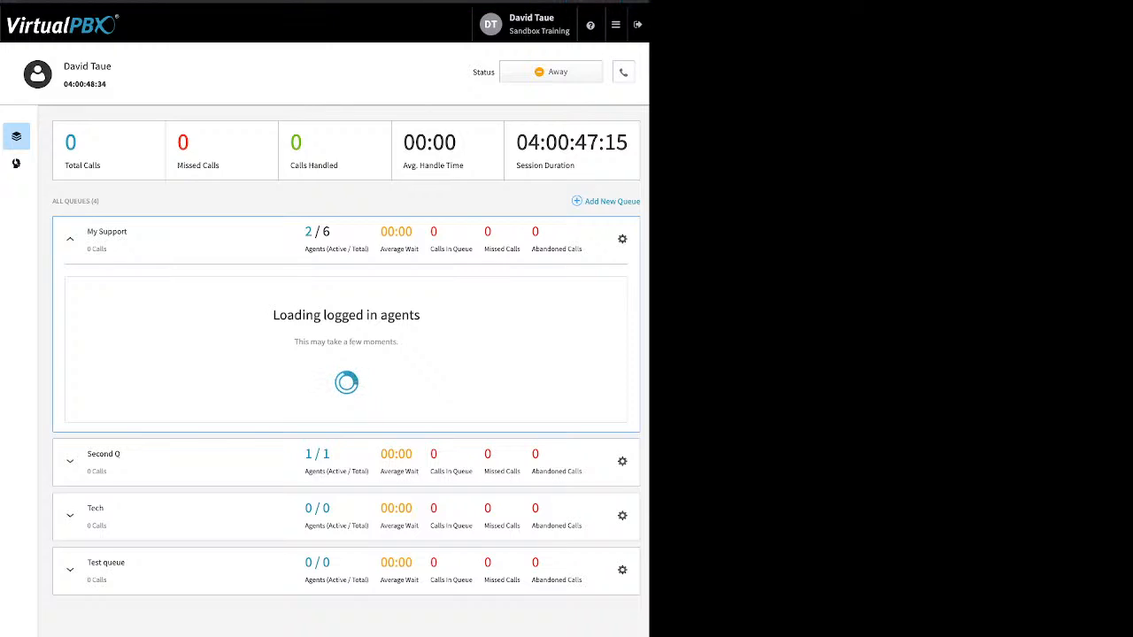
left_click(140, 377)
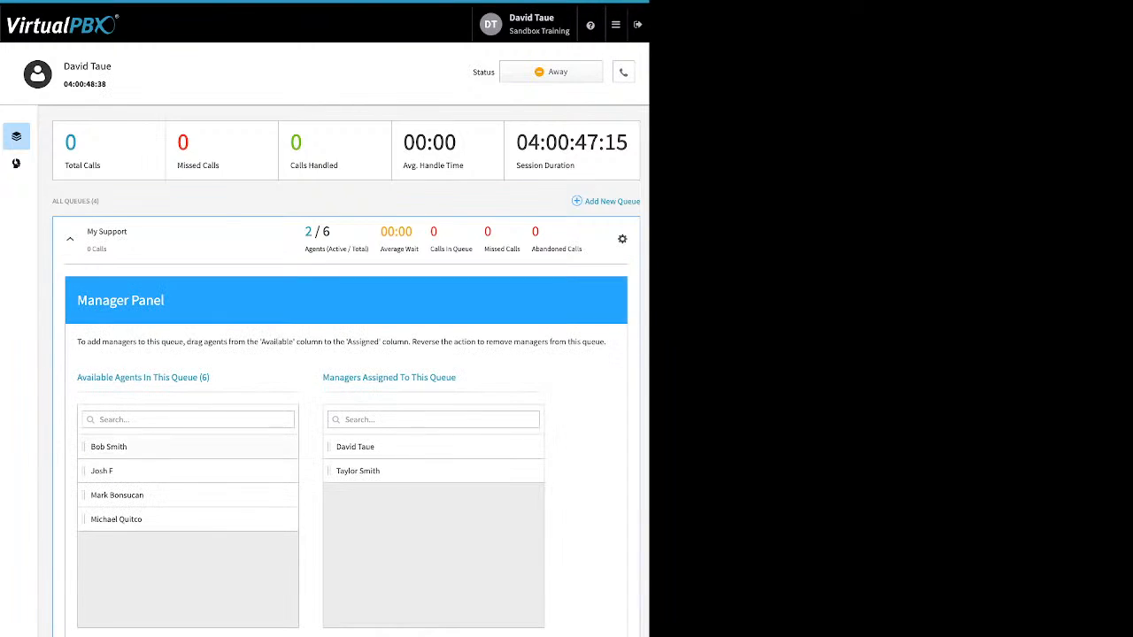
left_click_drag(108, 447, 363, 496)
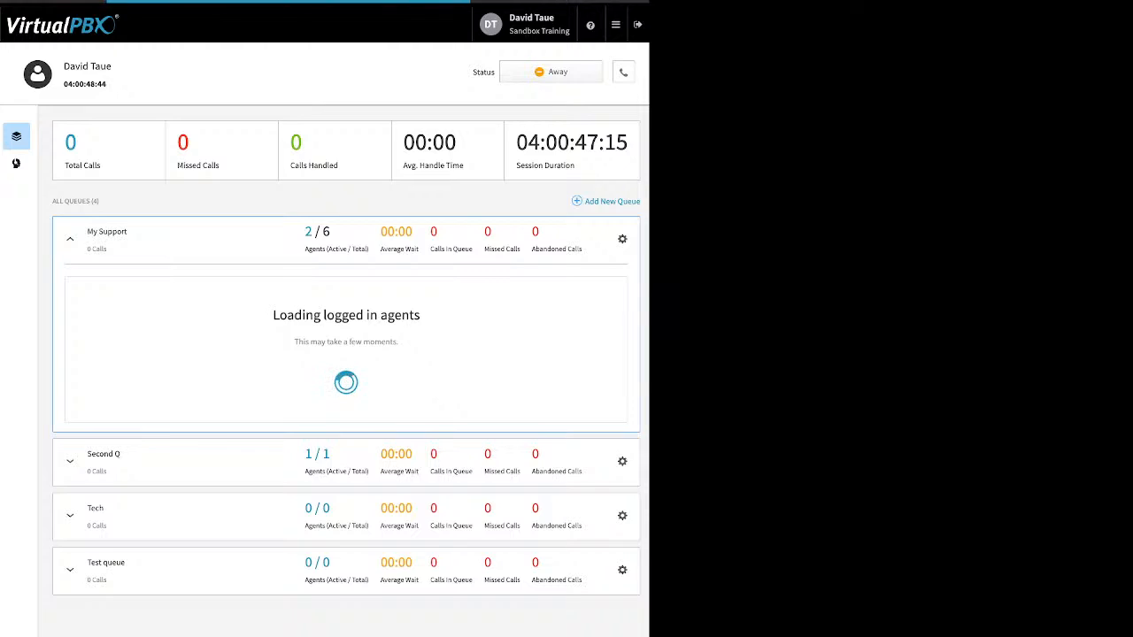
End the current agent session and begin a new one
left_click(551, 71)
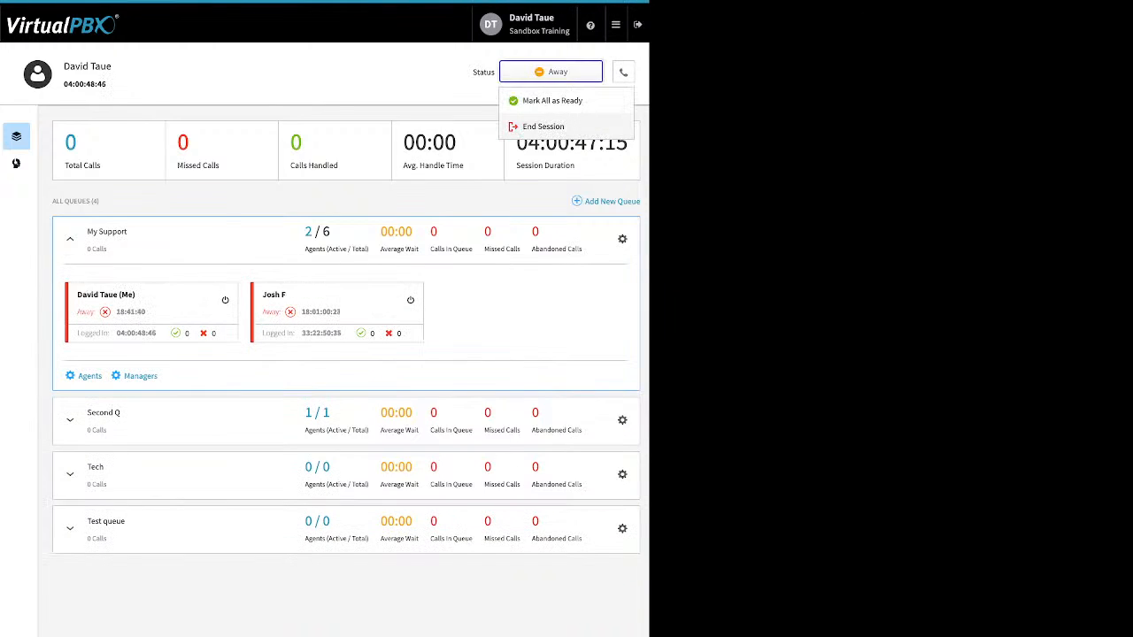
left_click(551, 125)
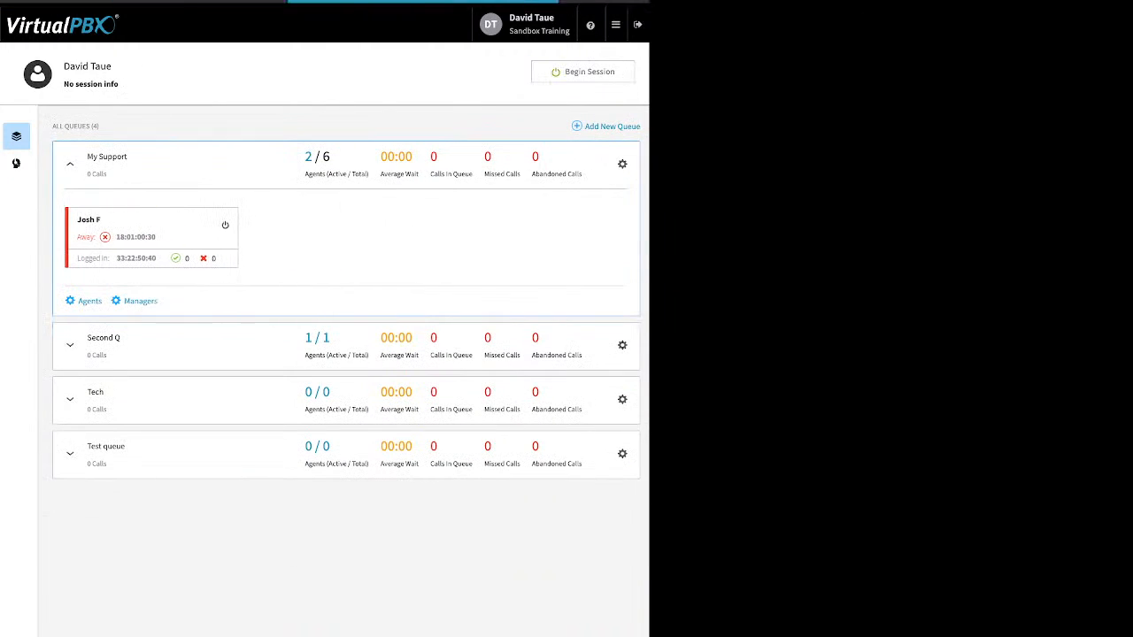
left_click(616, 24)
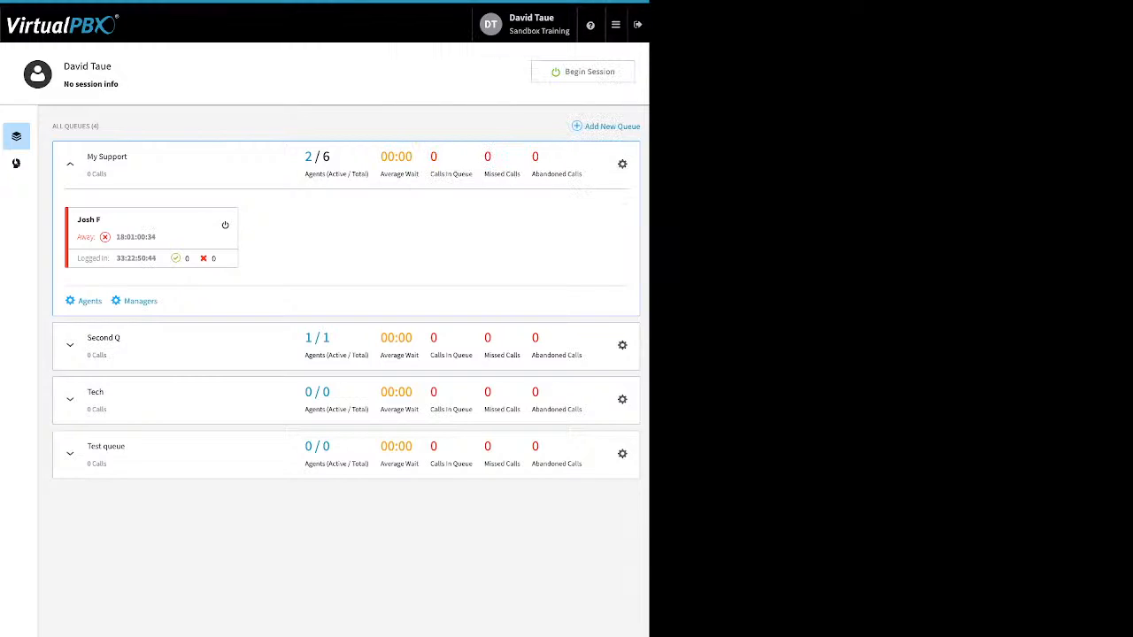
left_click(584, 72)
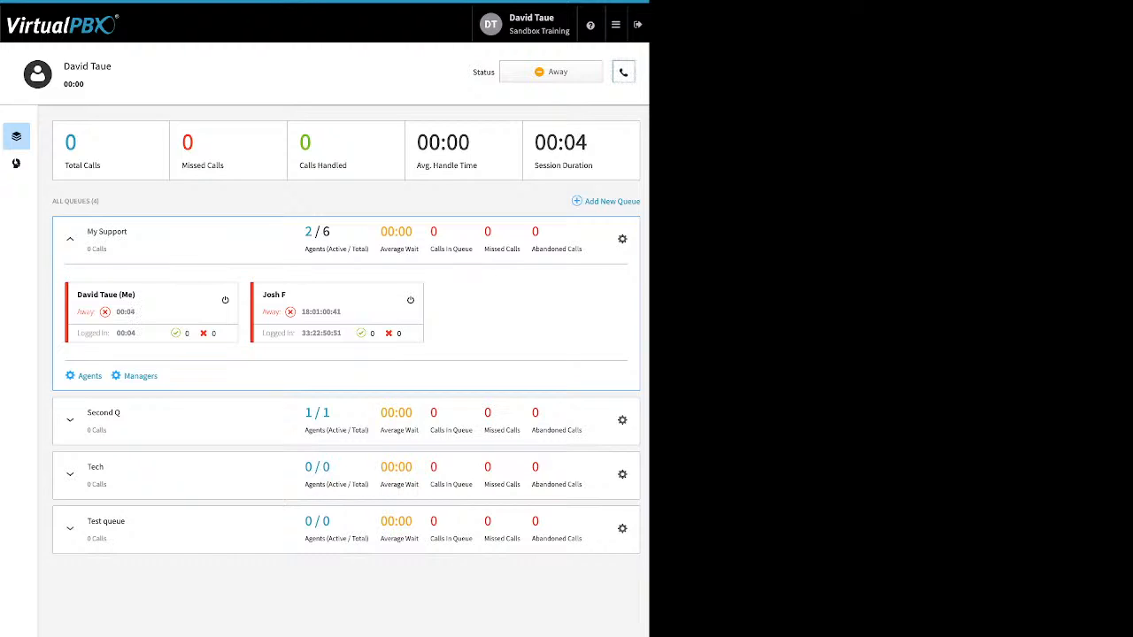
Keep DTsandSP as the default answering device in the phone panel
left_click(623, 72)
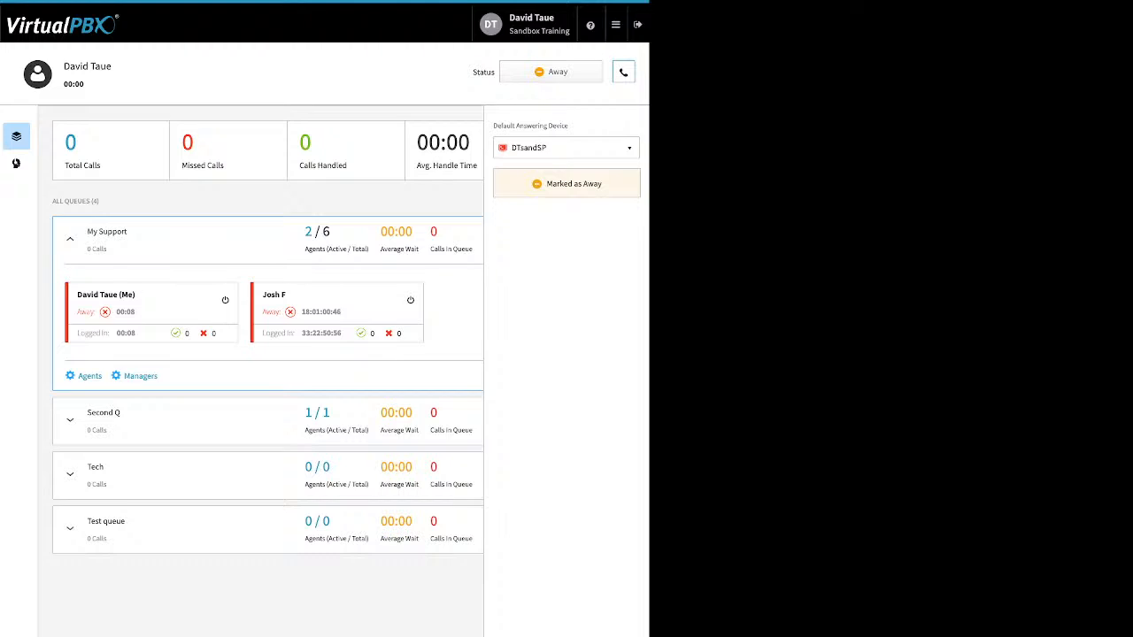
left_click(566, 148)
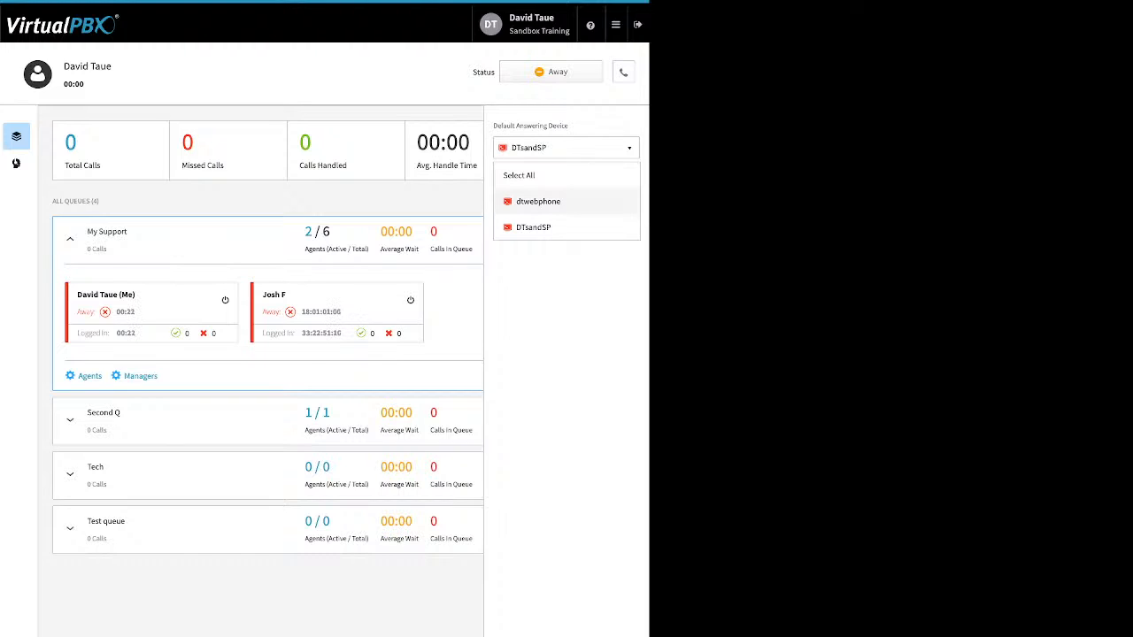
left_click(538, 201)
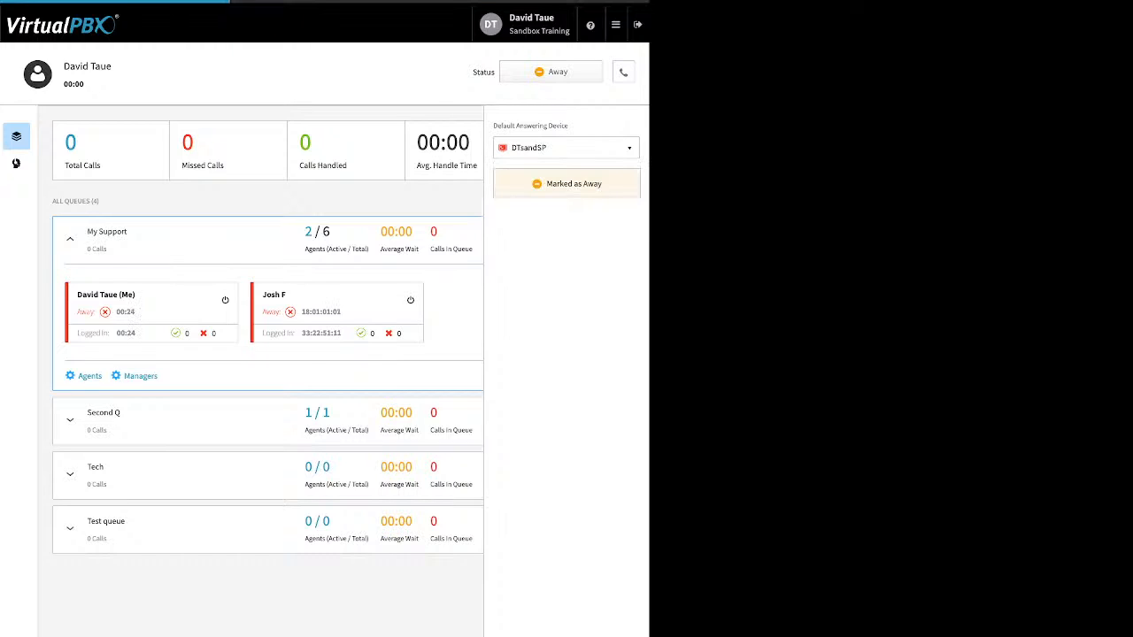
left_click(566, 148)
left_click(533, 228)
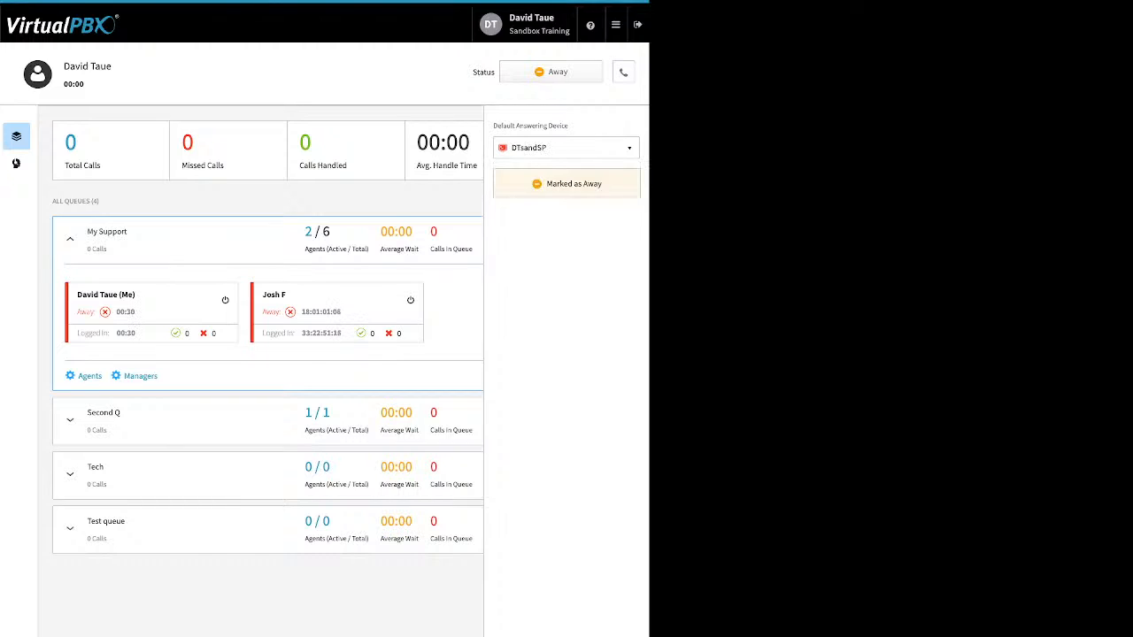
left_click(624, 72)
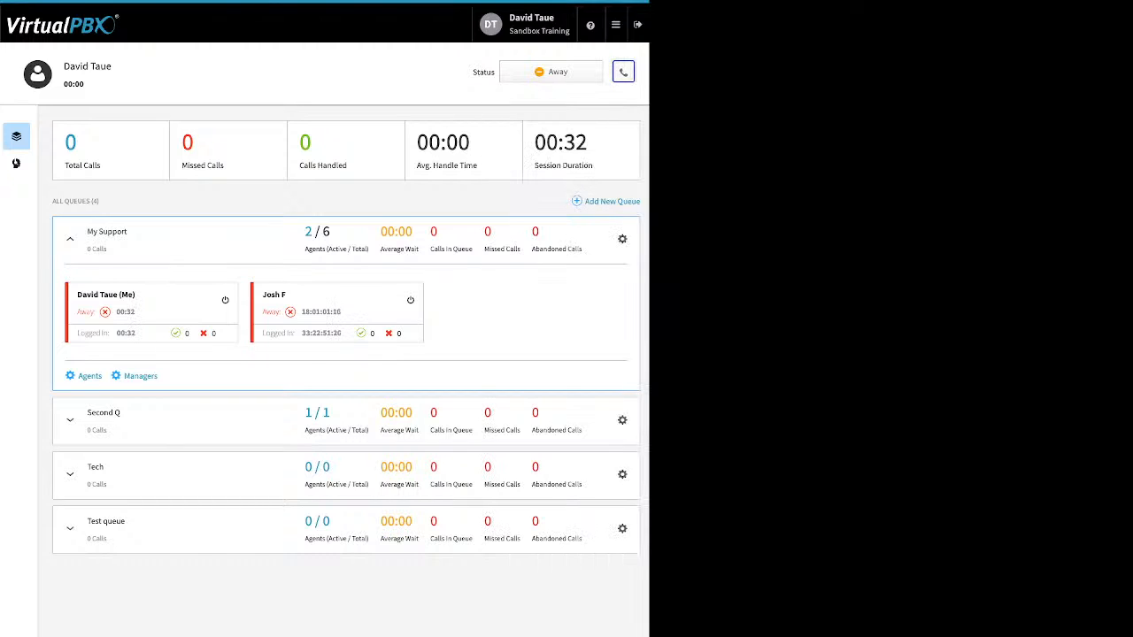
left_click(552, 72)
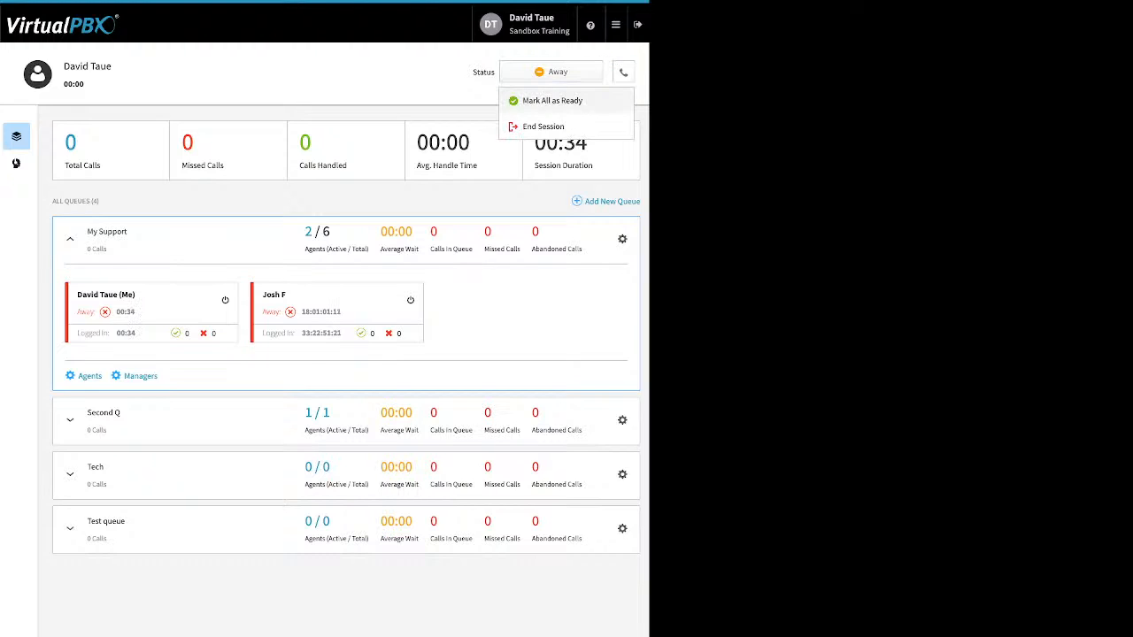
Mark the agent Ready so My Support shows 2/6 active agents
left_click(543, 98)
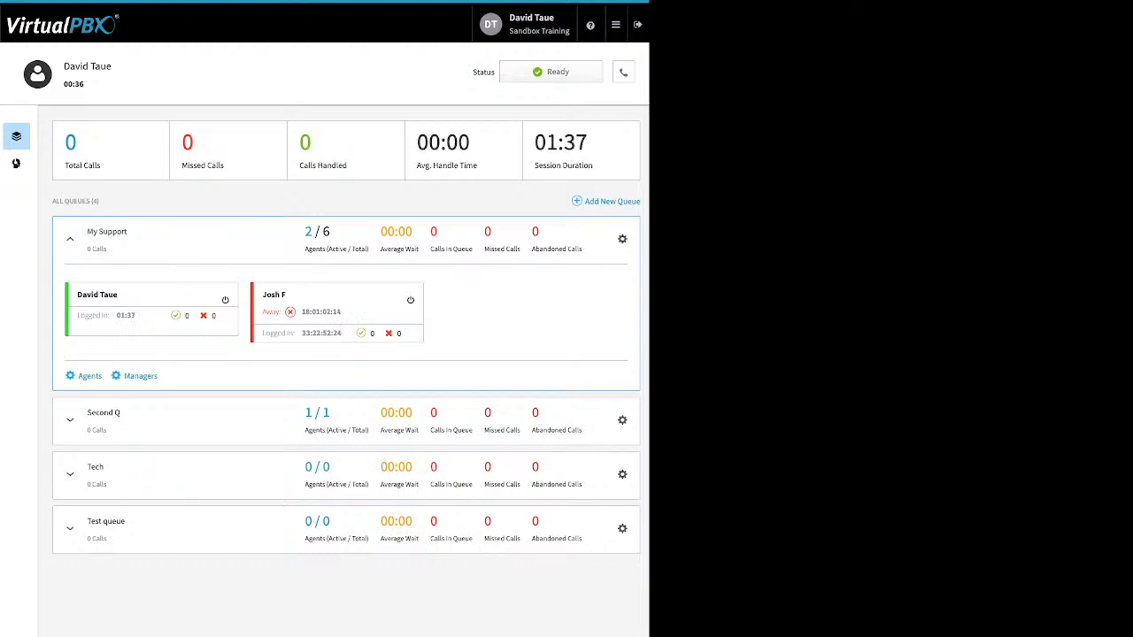
left_click(616, 25)
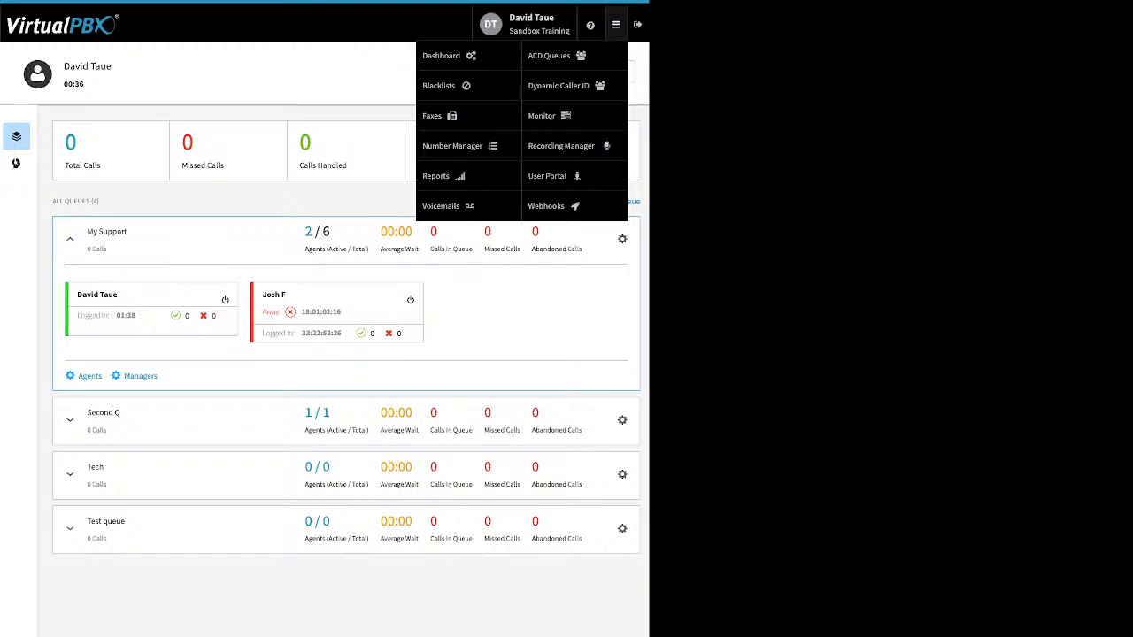
In Dynamic Caller ID, review the 408 rule's area code and save it unchanged
left_click(559, 85)
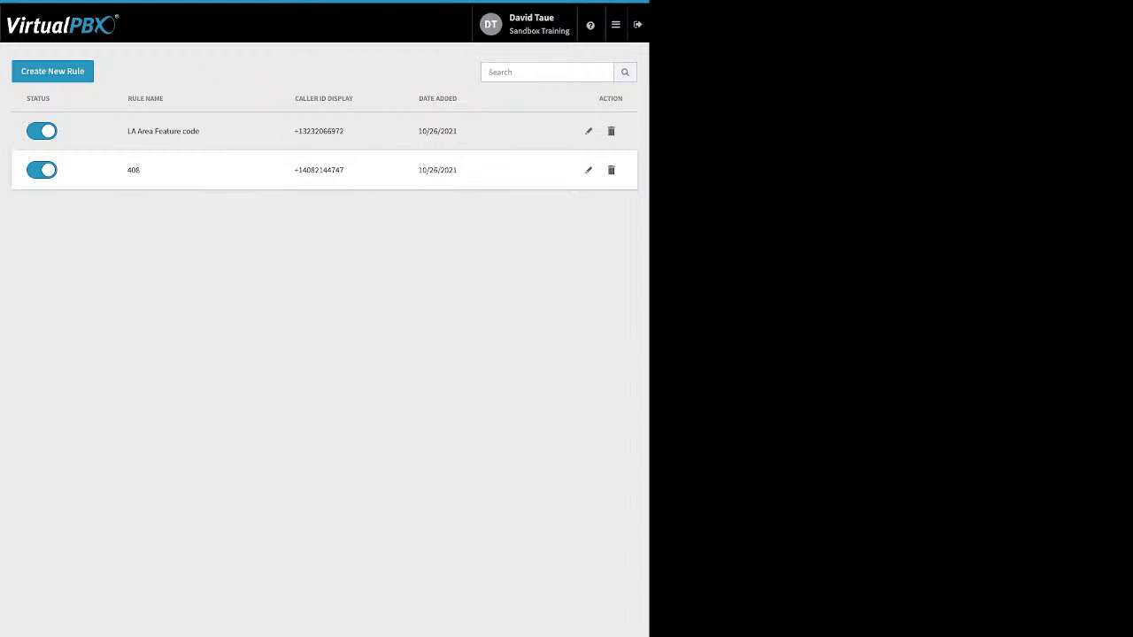
left_click(589, 170)
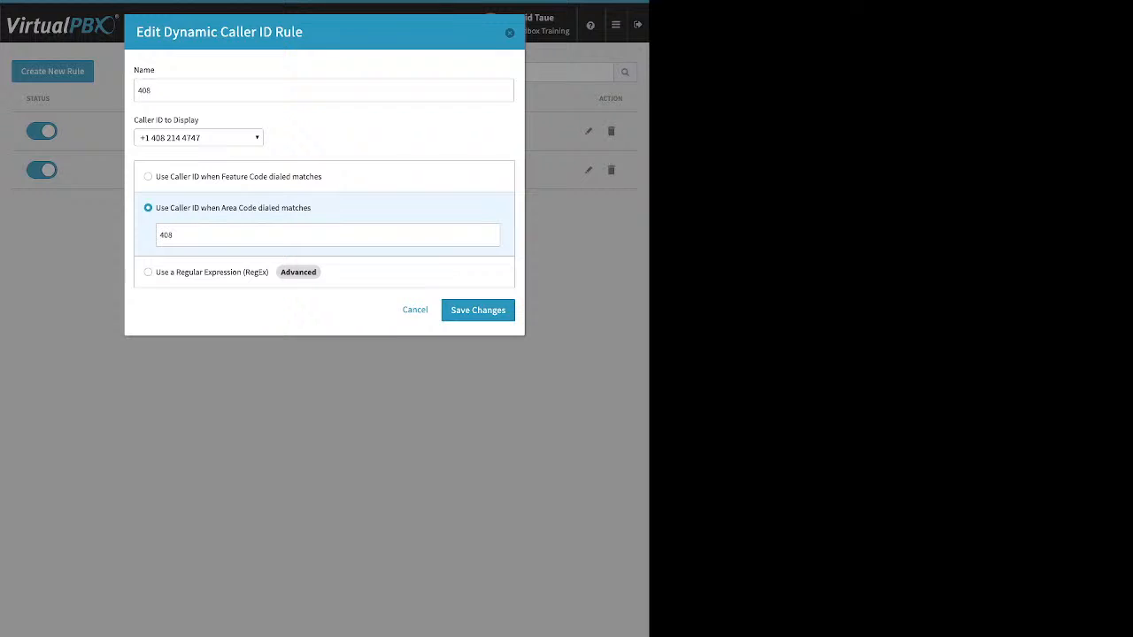
left_click(160, 236)
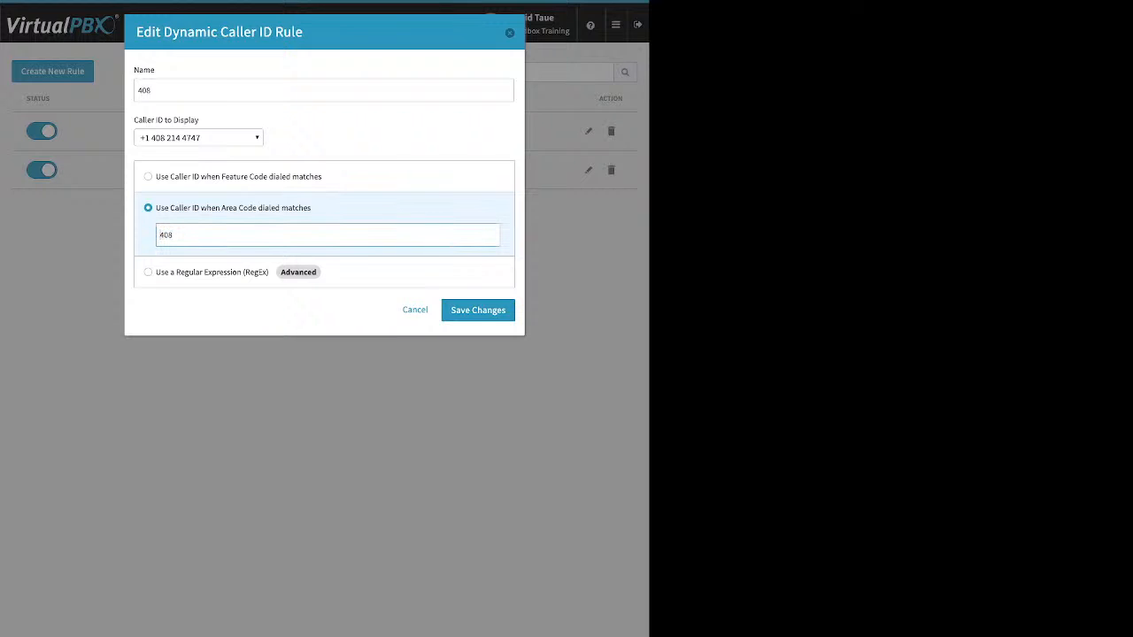
double_click(167, 236)
left_click(478, 310)
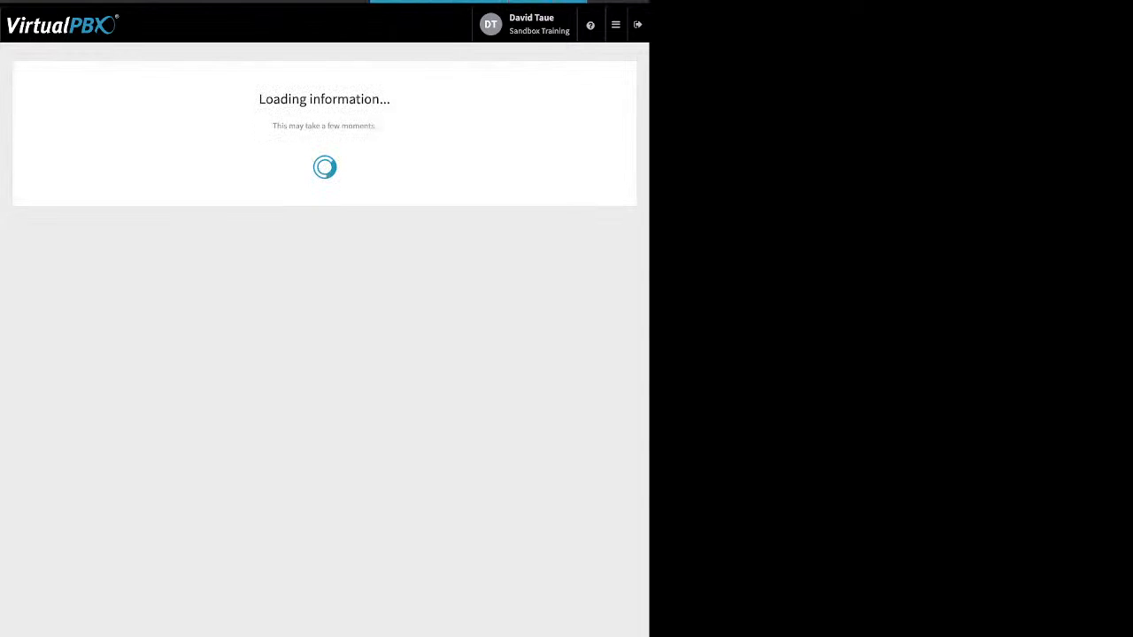
Inspect the LA Area Feature code rule's *550 code and Caller ID options, then cancel
left_click(589, 131)
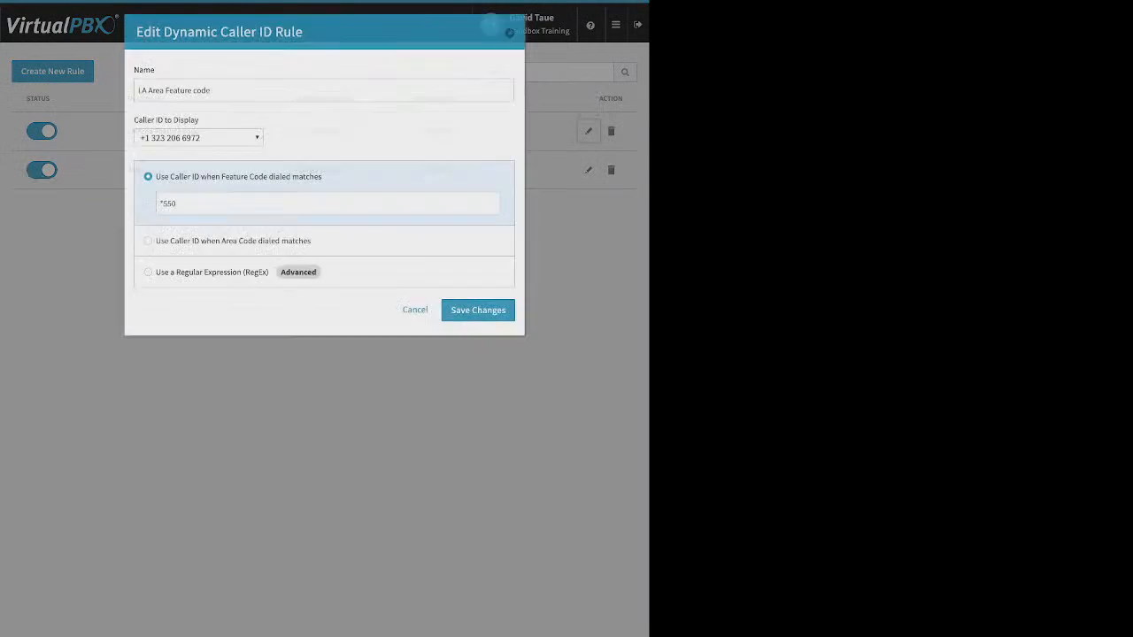
left_click_drag(176, 203, 157, 203)
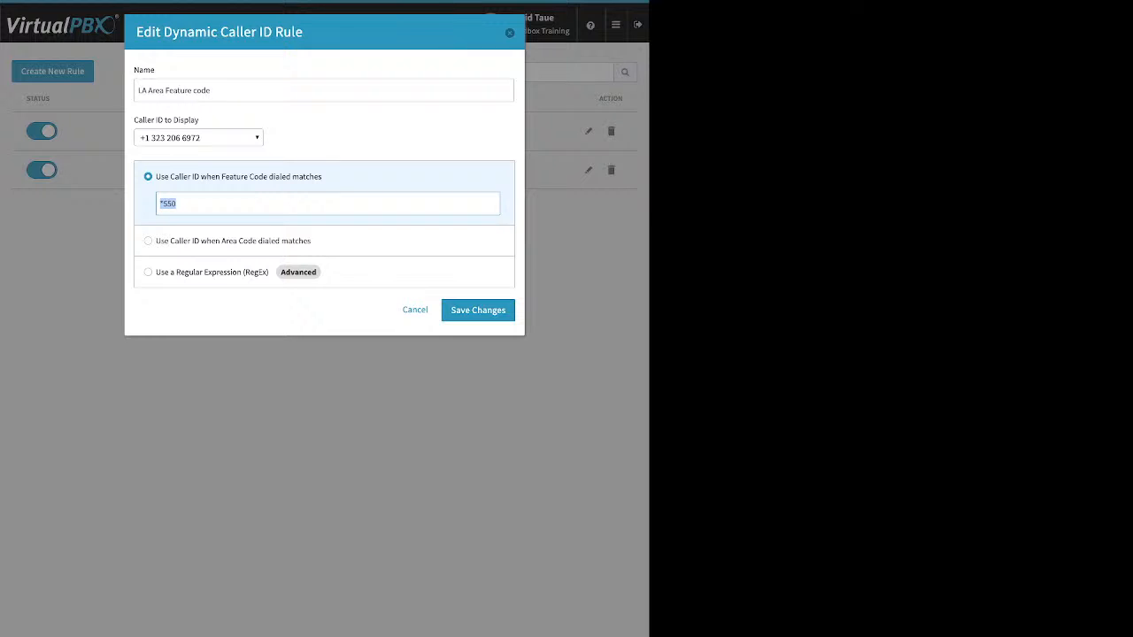
left_click(199, 138)
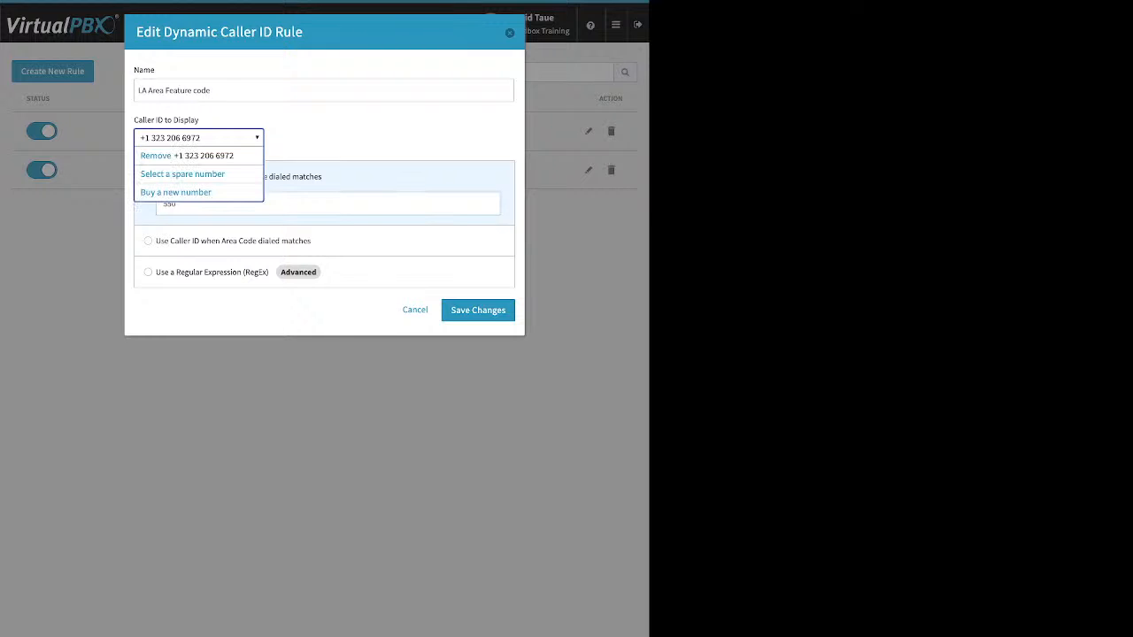
key("Escape")
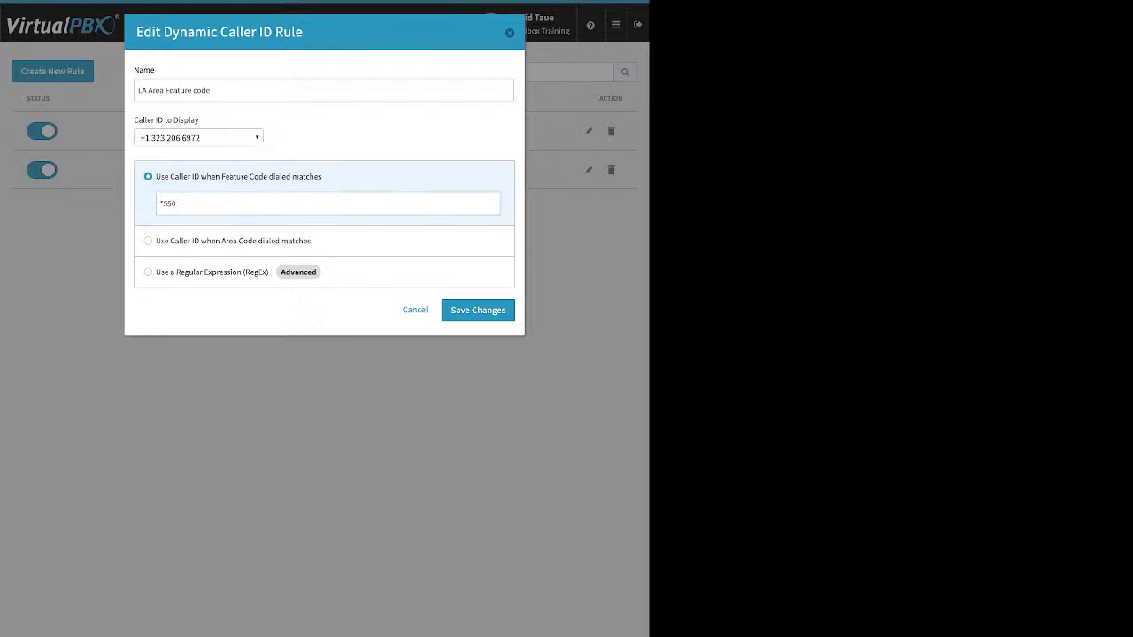
left_click(478, 311)
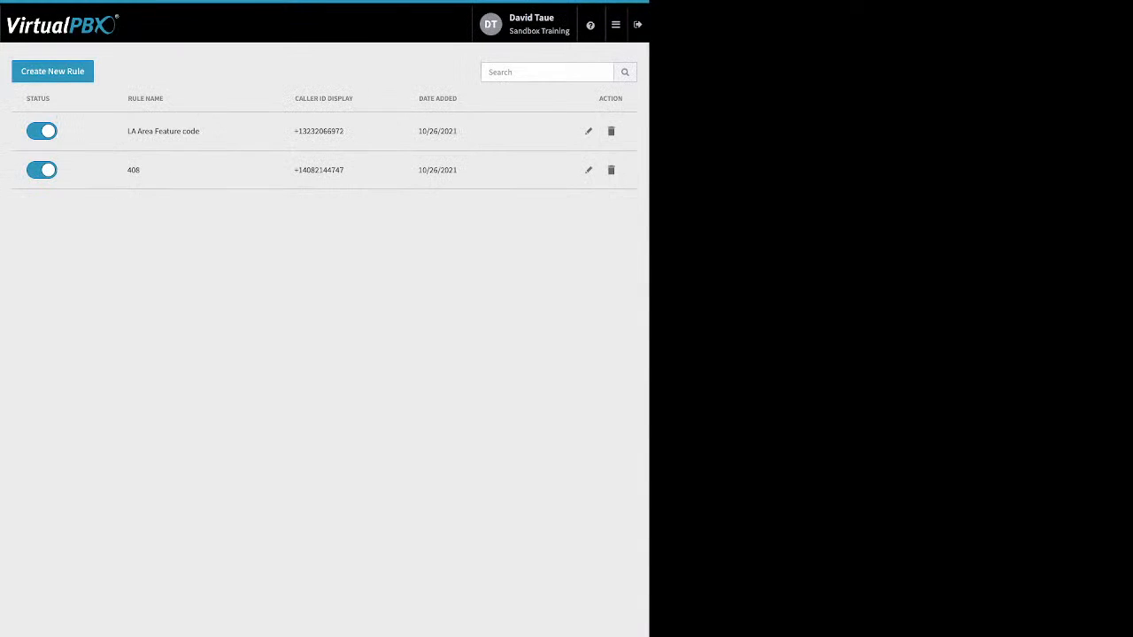
On the Monitor page, filter employees by Available and Busy, check Devices, then return to Employees
left_click(615, 24)
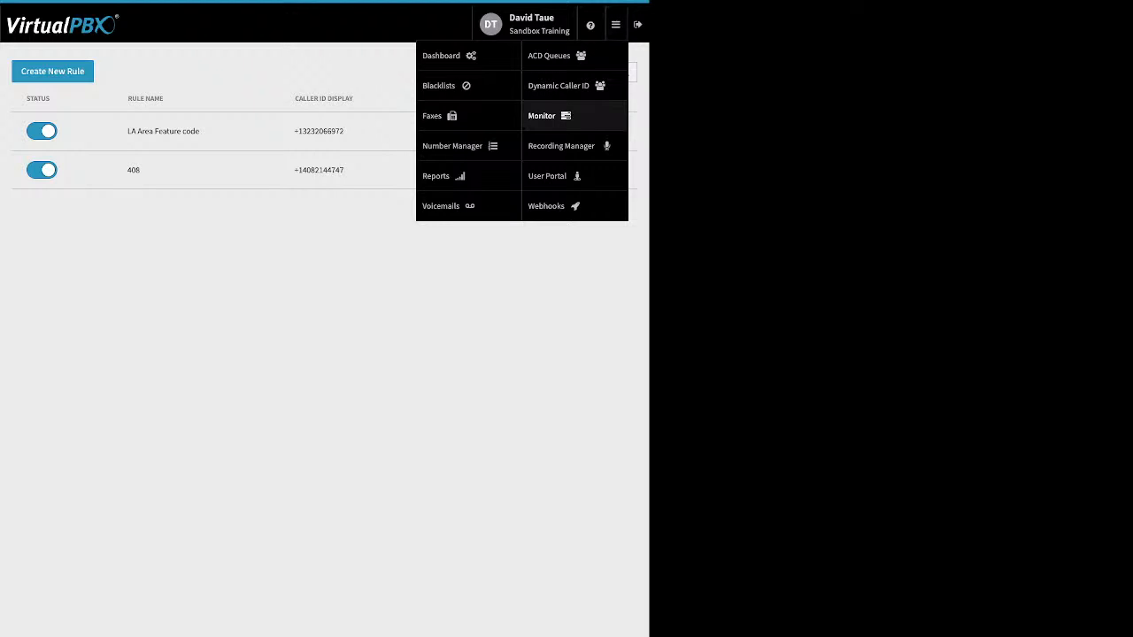
left_click(549, 115)
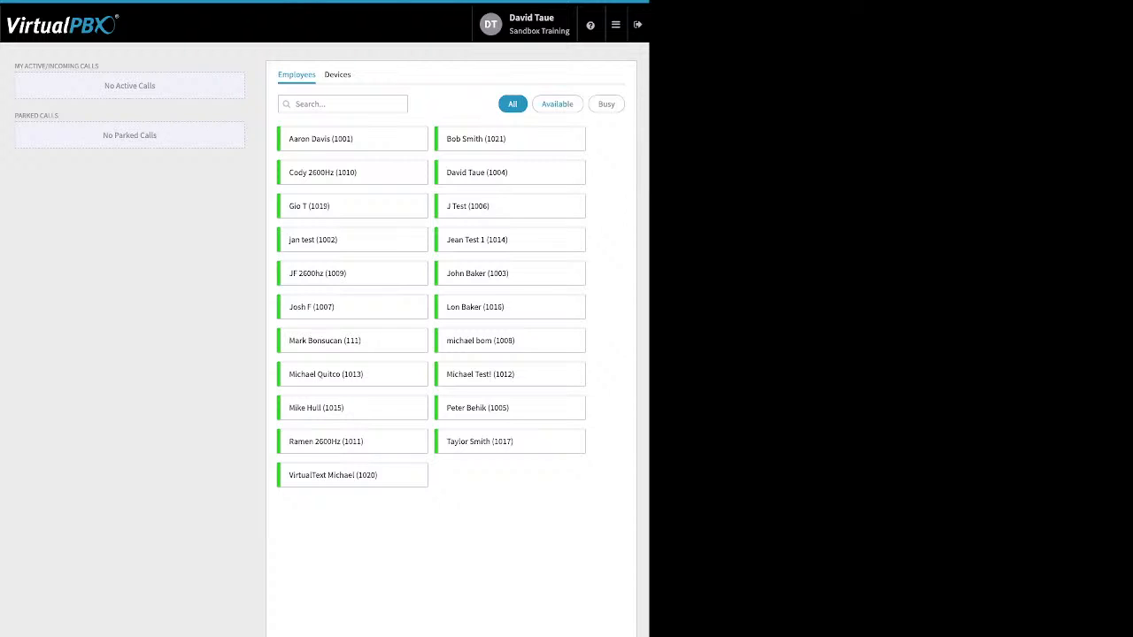
left_click(557, 104)
left_click(607, 104)
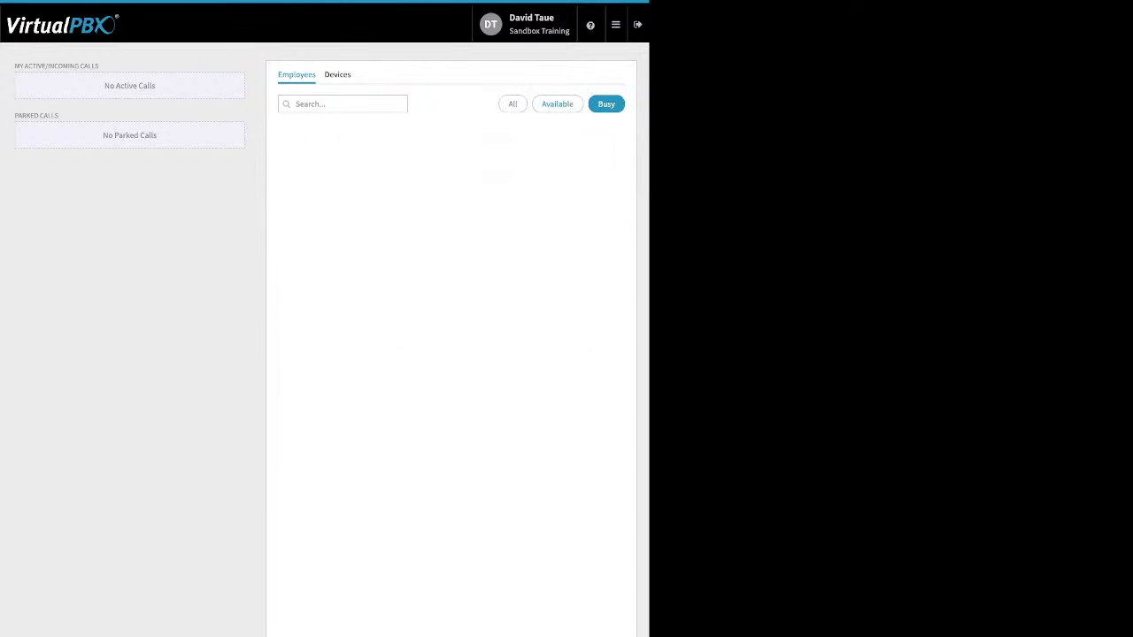
left_click(557, 104)
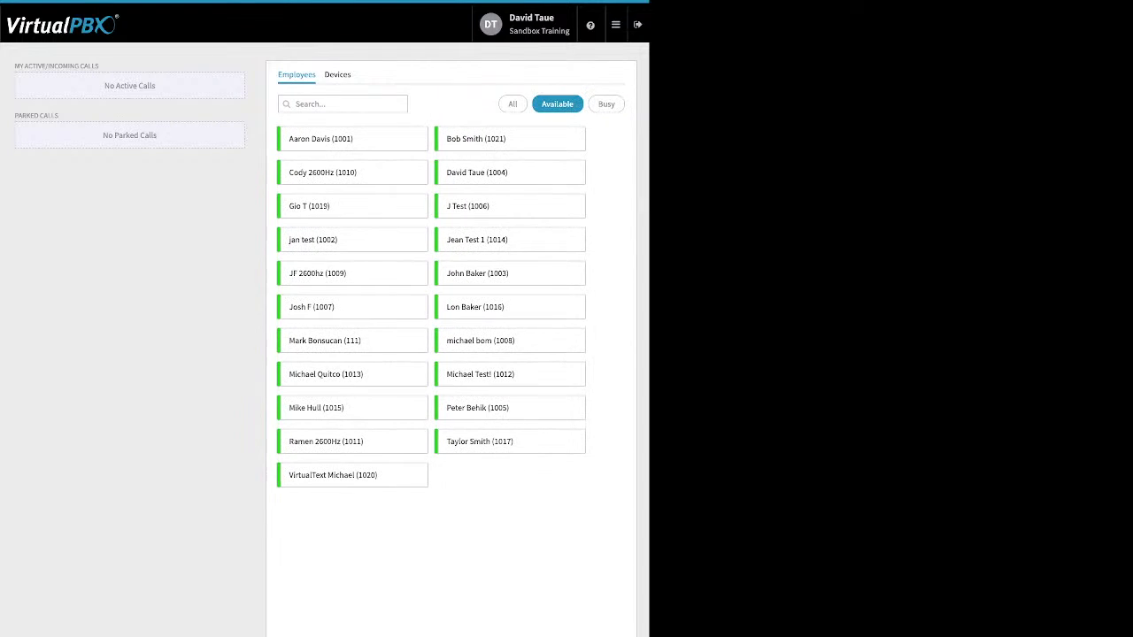
left_click(337, 74)
left_click(297, 74)
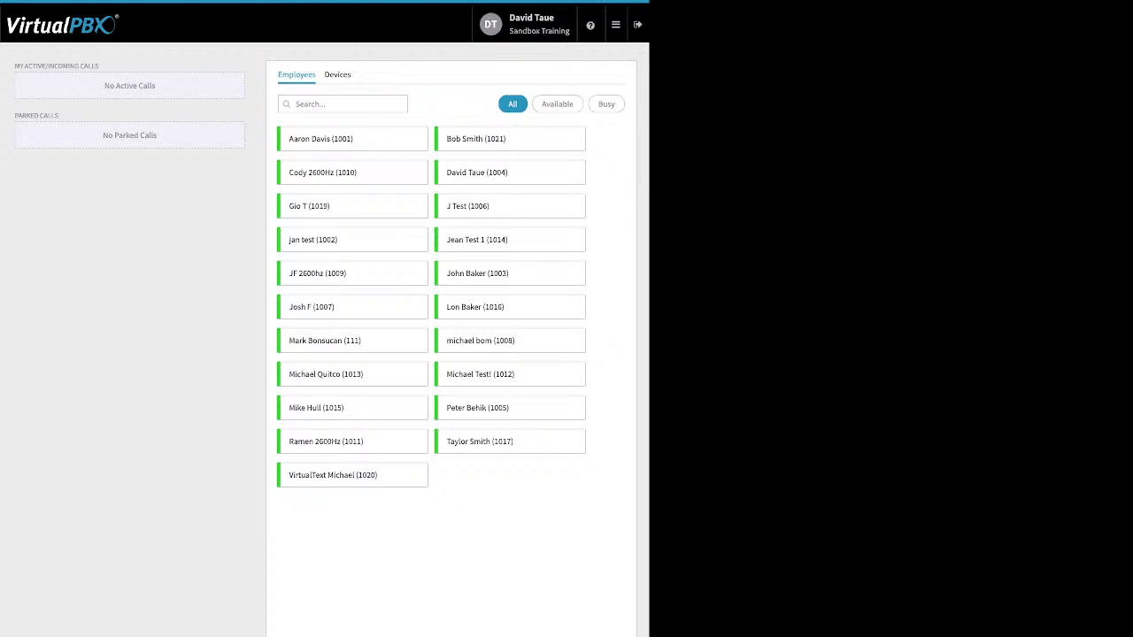
Point out the active/incoming calls and parked calls sections of the Monitor
left_click_drag(99, 67, 14, 67)
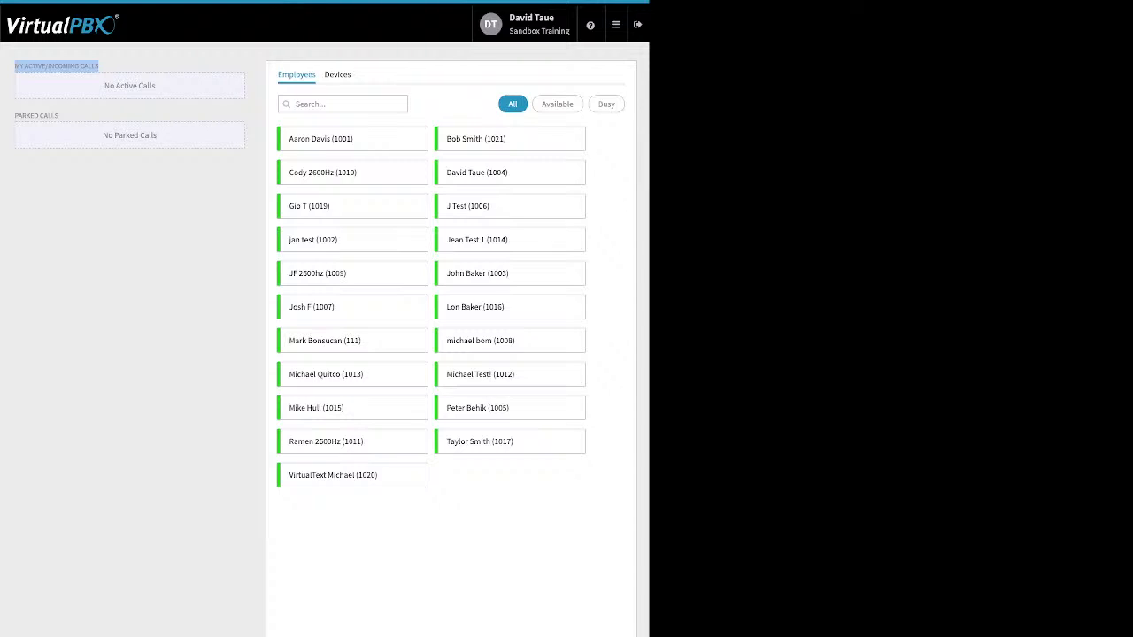
left_click(98, 116)
left_click_drag(62, 117, 14, 116)
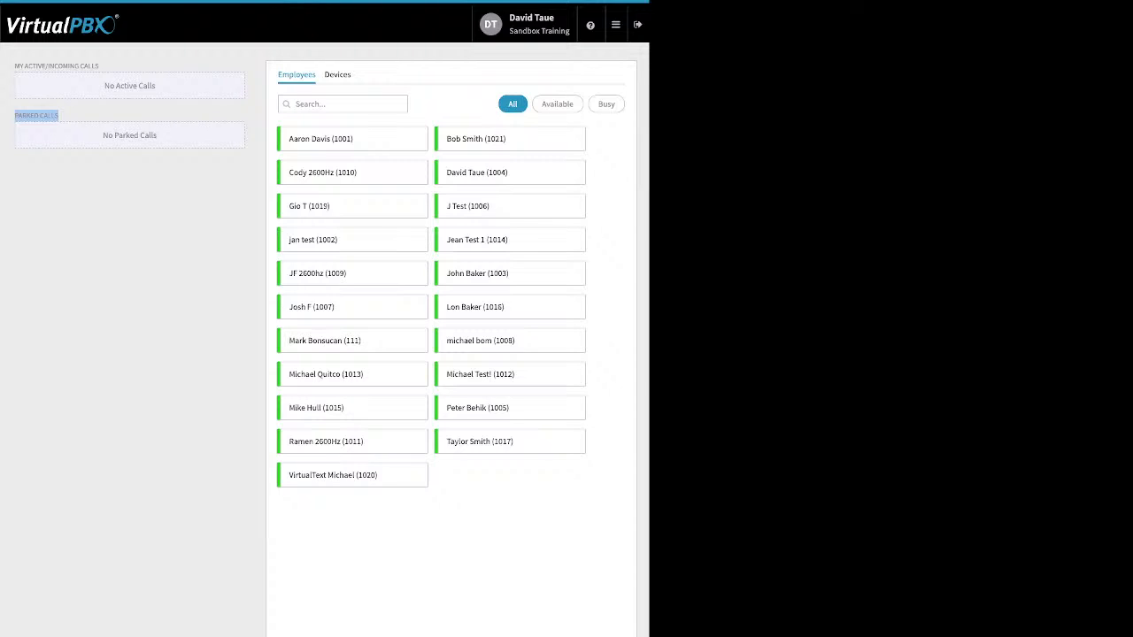
mouse_move(616, 25)
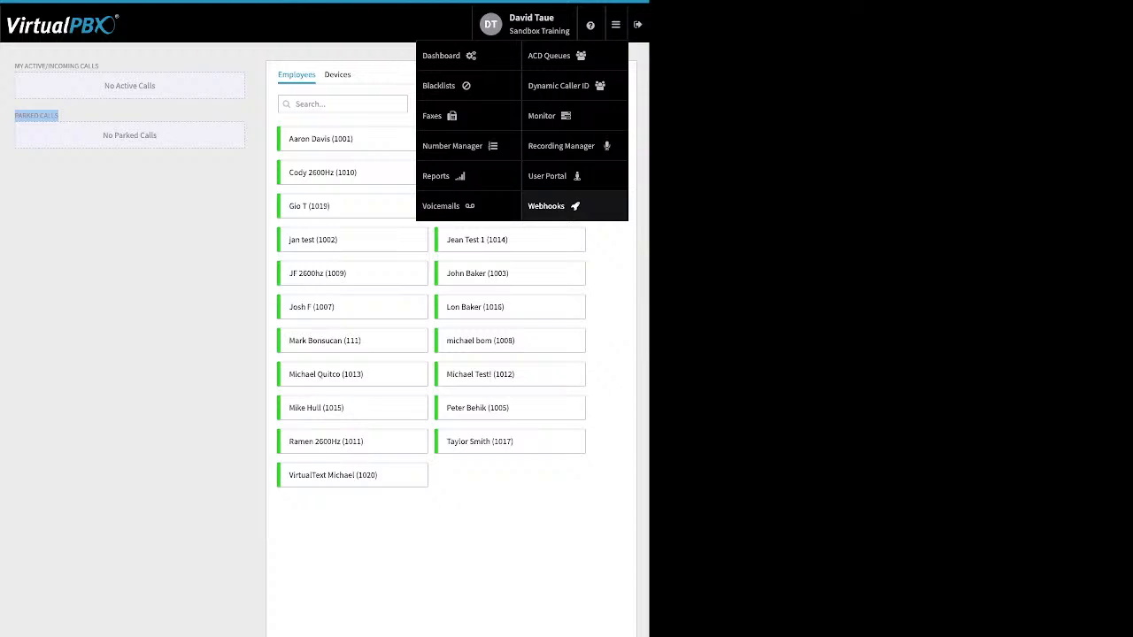
Open Webhooks and start a New Webhook, showing the Create New Webhook form
left_click(546, 205)
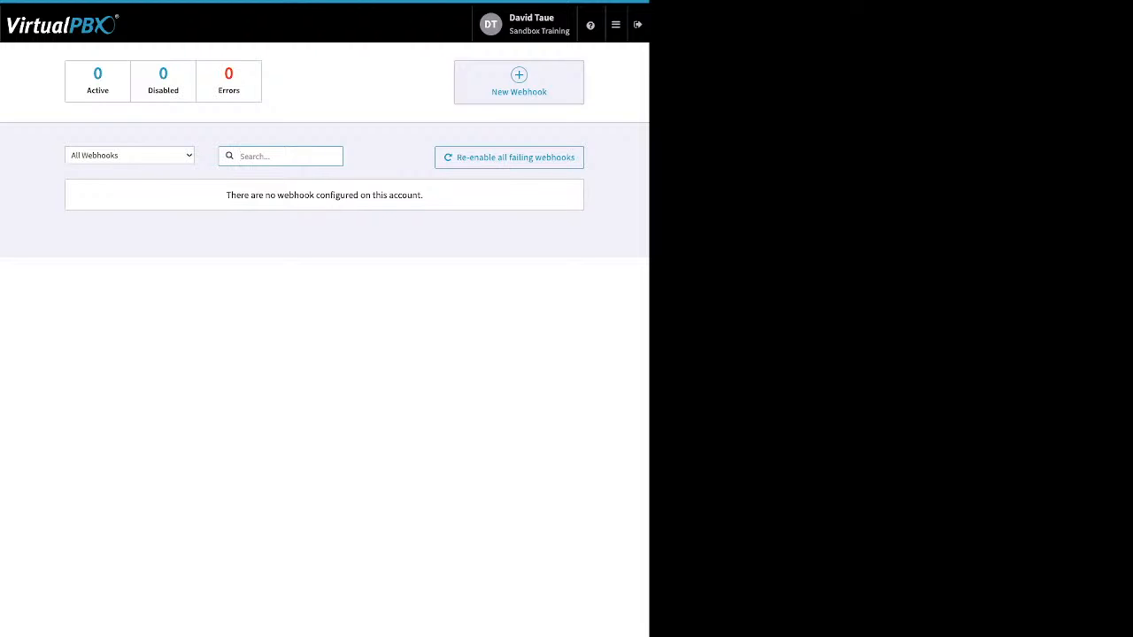
left_click(518, 82)
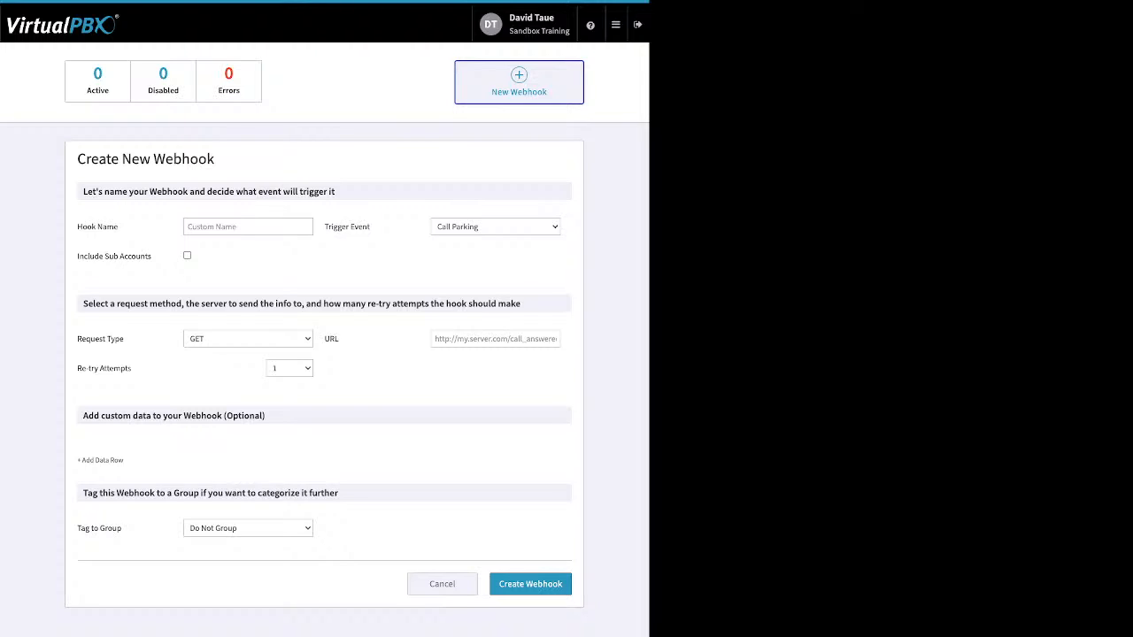
Switch to the User Portal, landing on its empty Voicemails list
left_click(616, 25)
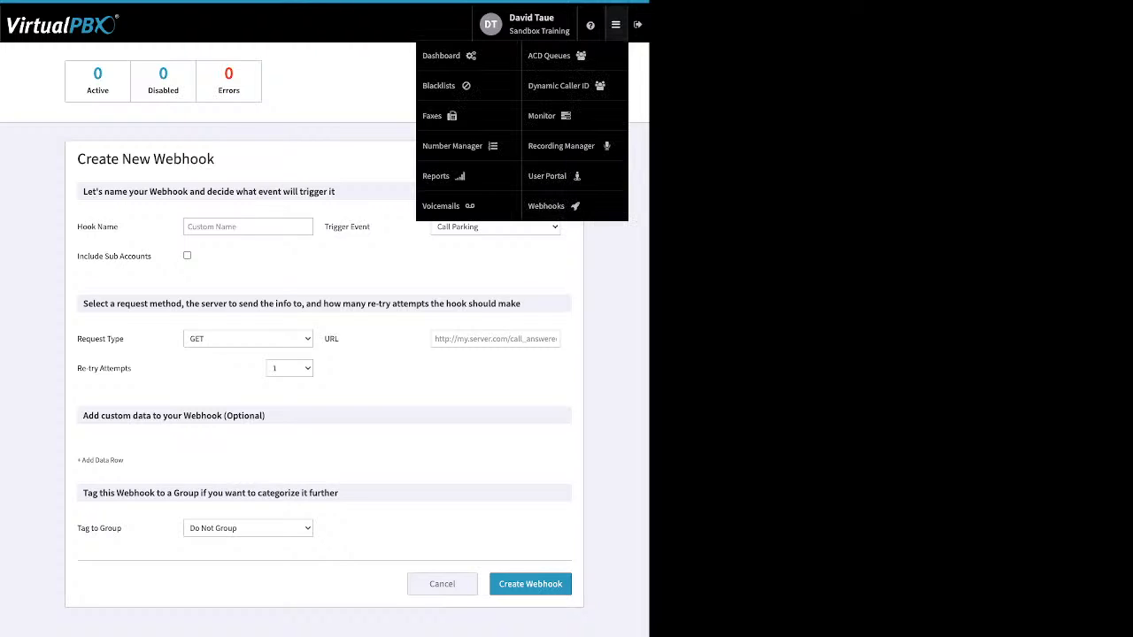
left_click(549, 175)
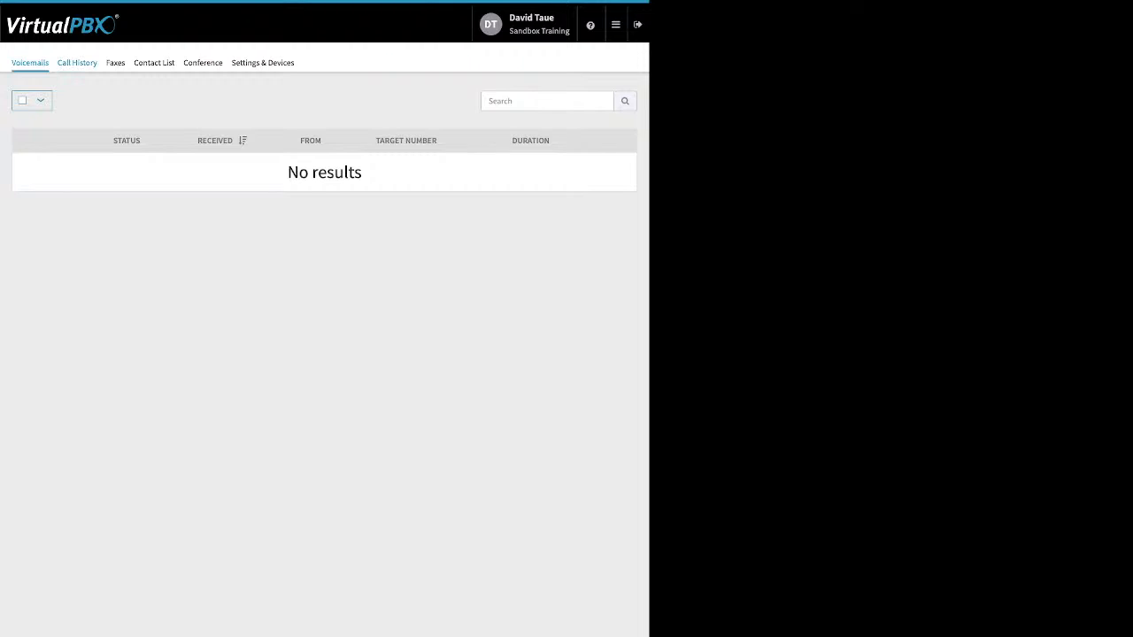
Browse Call History, its start date picker, Faxes, then the 69-entry Contact List
left_click(77, 62)
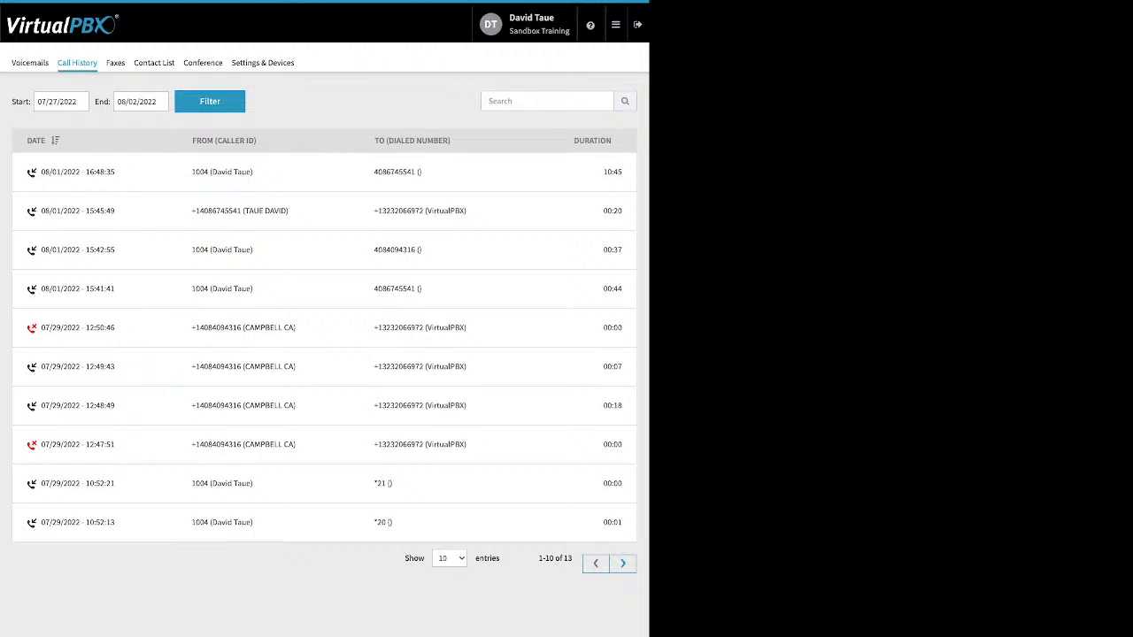
left_click(61, 102)
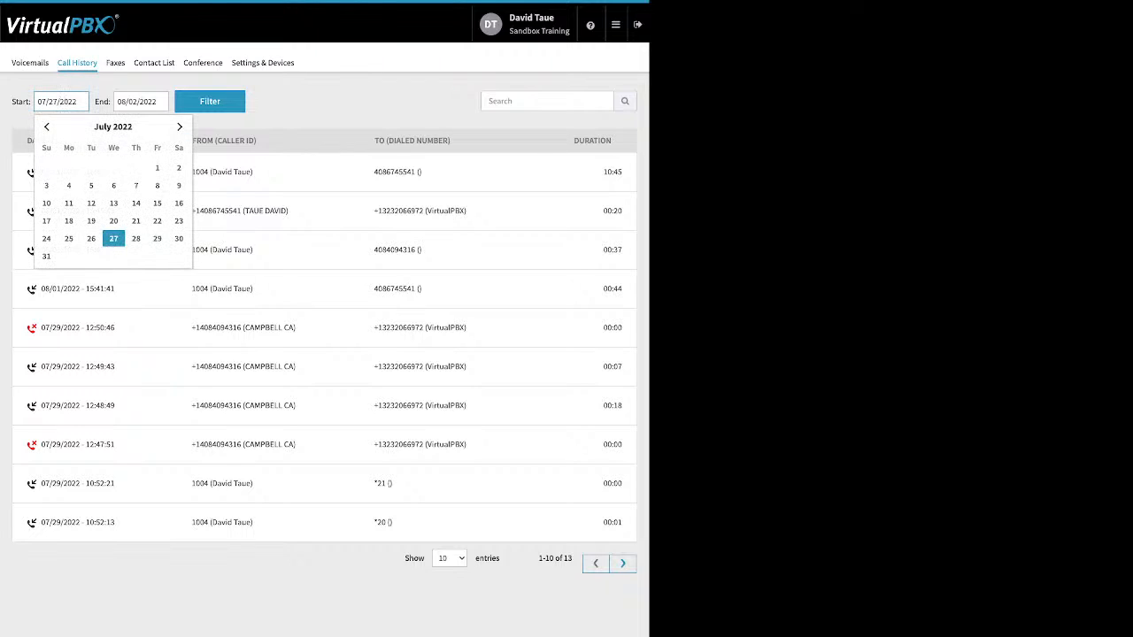
left_click(354, 102)
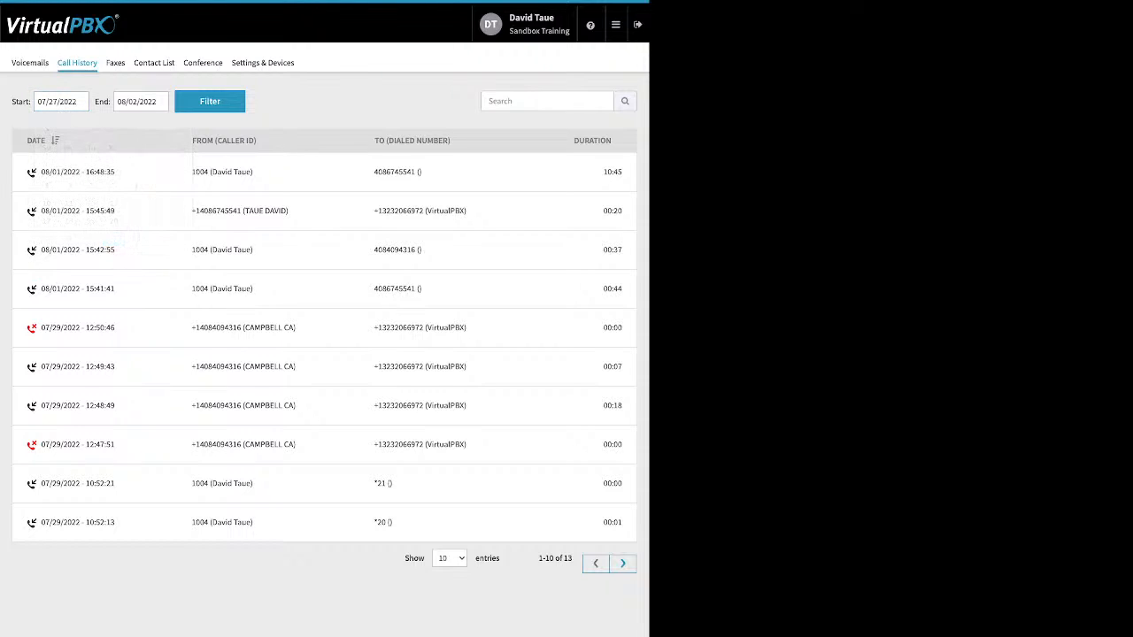
left_click(115, 63)
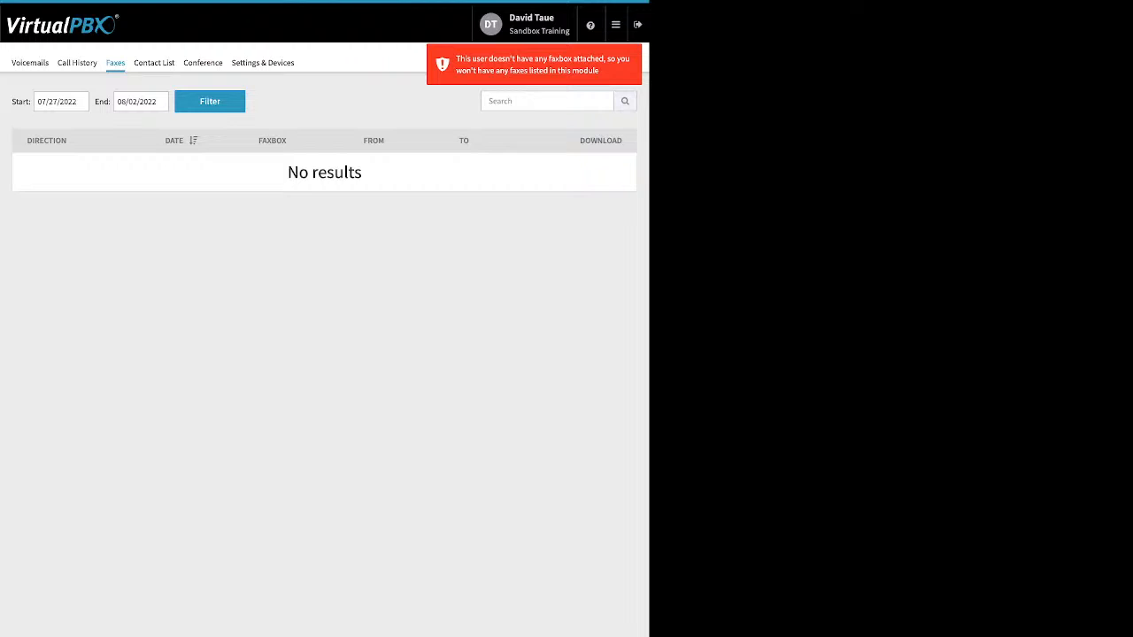
left_click(154, 63)
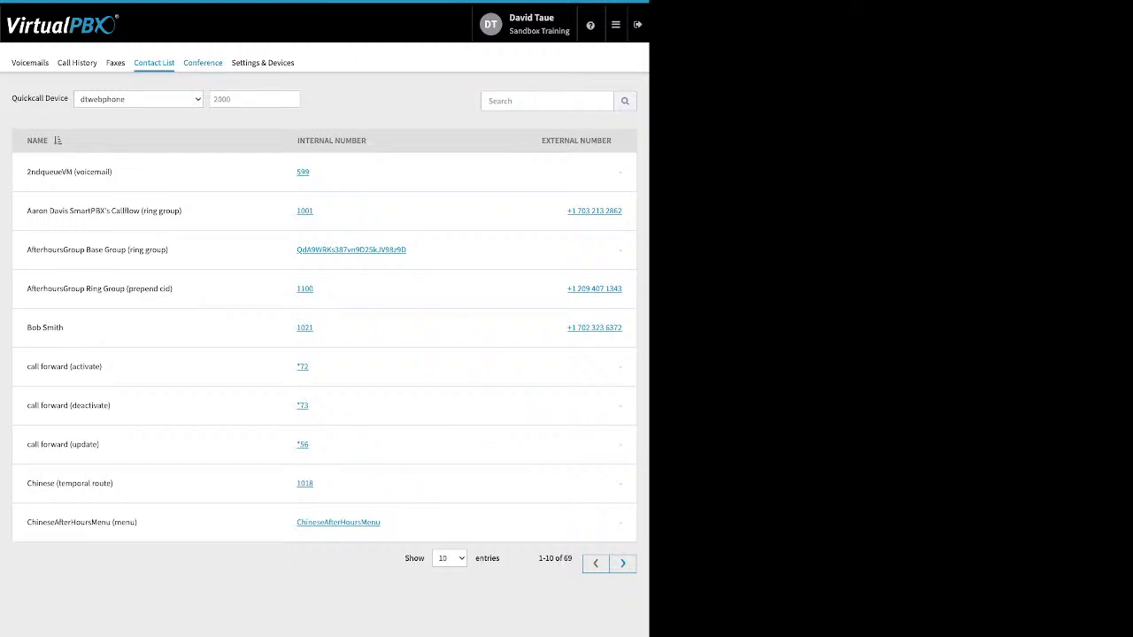
Highlight the Conference tab's moderator and participant PINs, join muted/deaf options and entry/exit tones
left_click(203, 63)
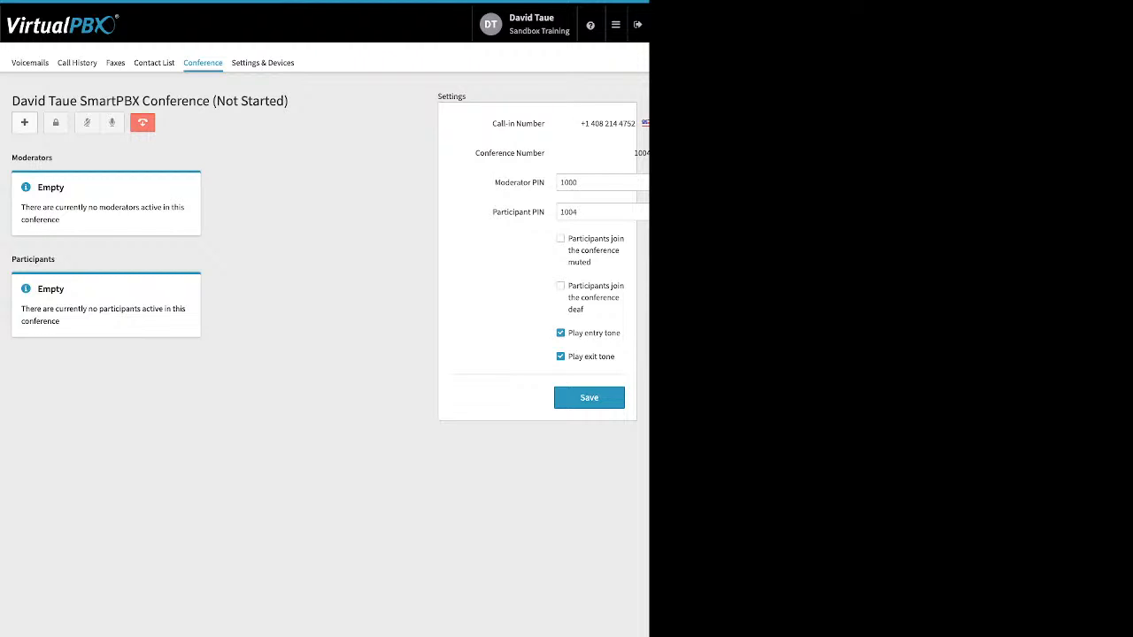
triple_click(520, 182)
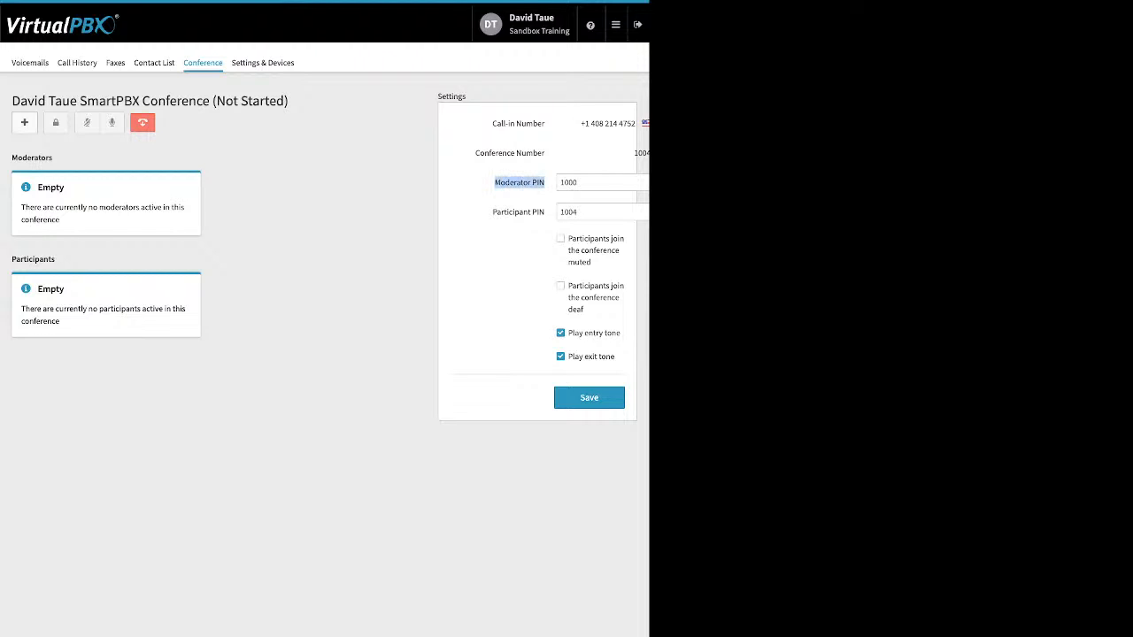
left_click(519, 184)
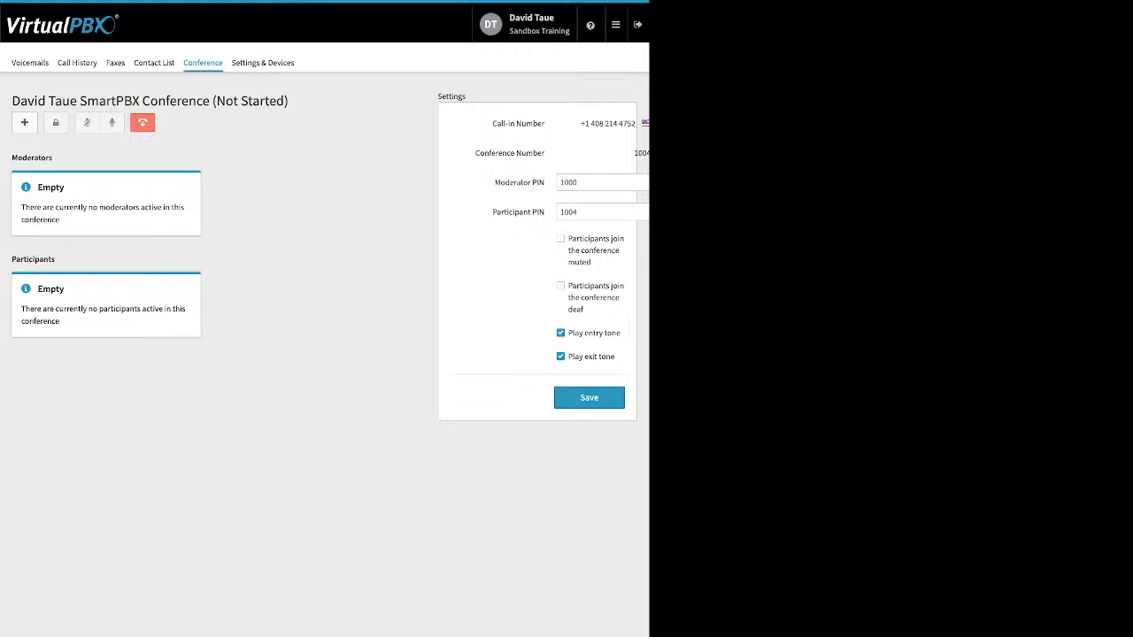
double_click(511, 213)
left_click(512, 212)
left_click_drag(568, 239, 584, 310)
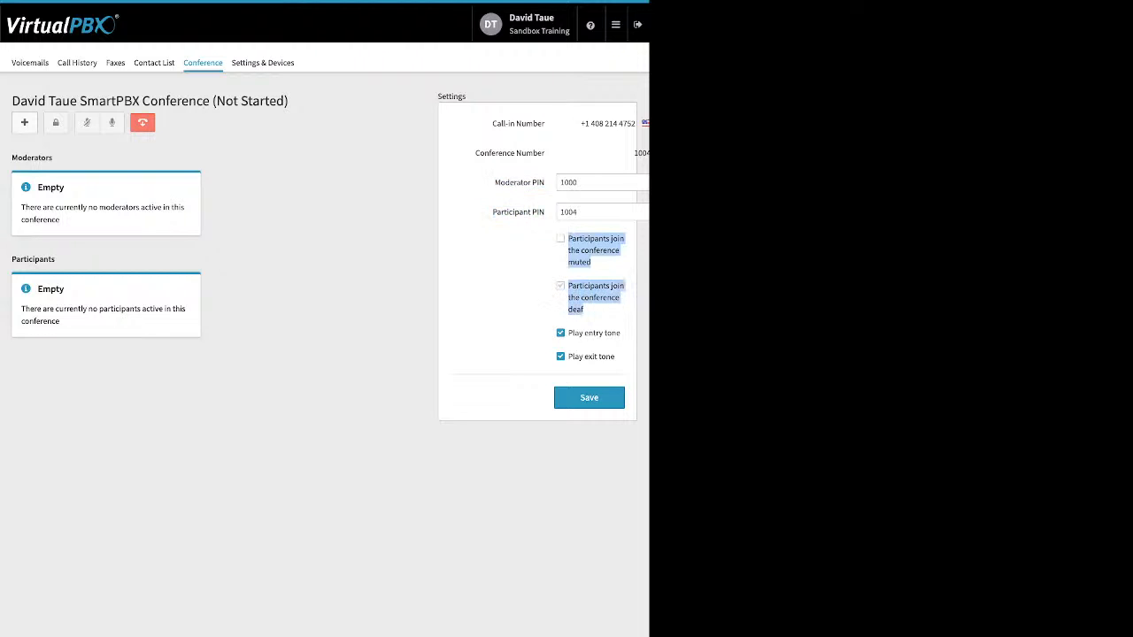
left_click(595, 312)
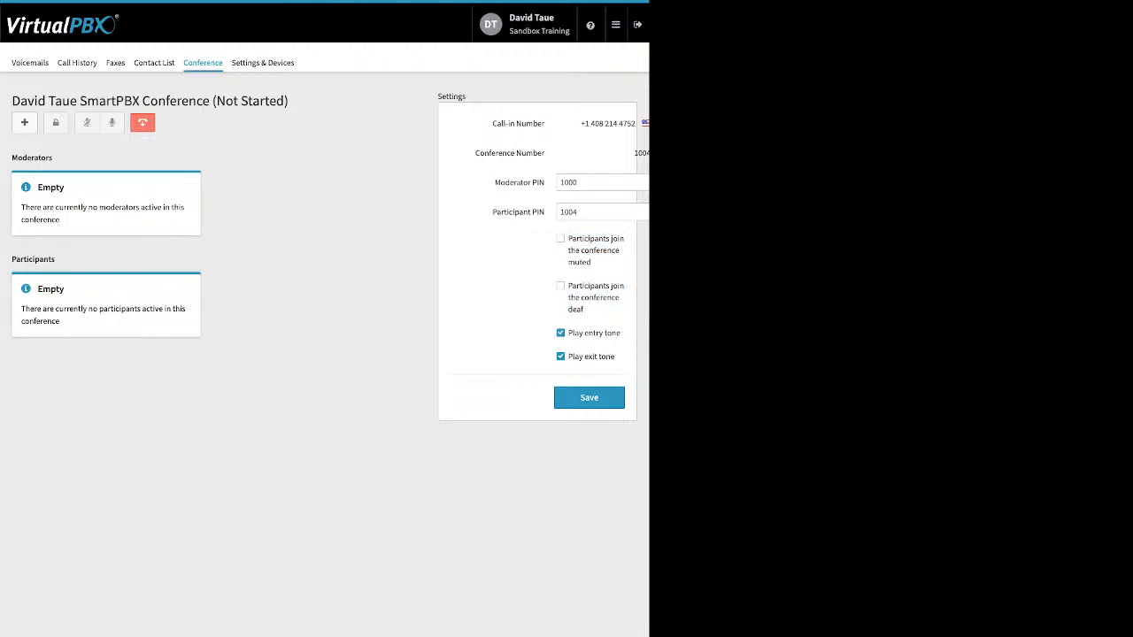
left_click_drag(568, 333, 595, 357)
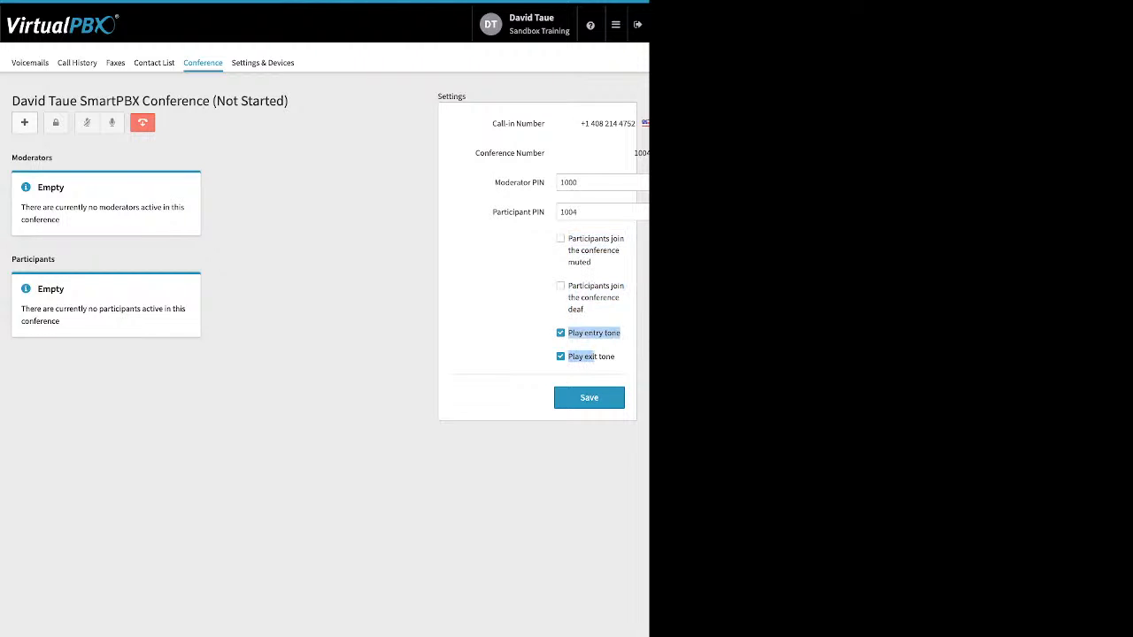
left_click(596, 359)
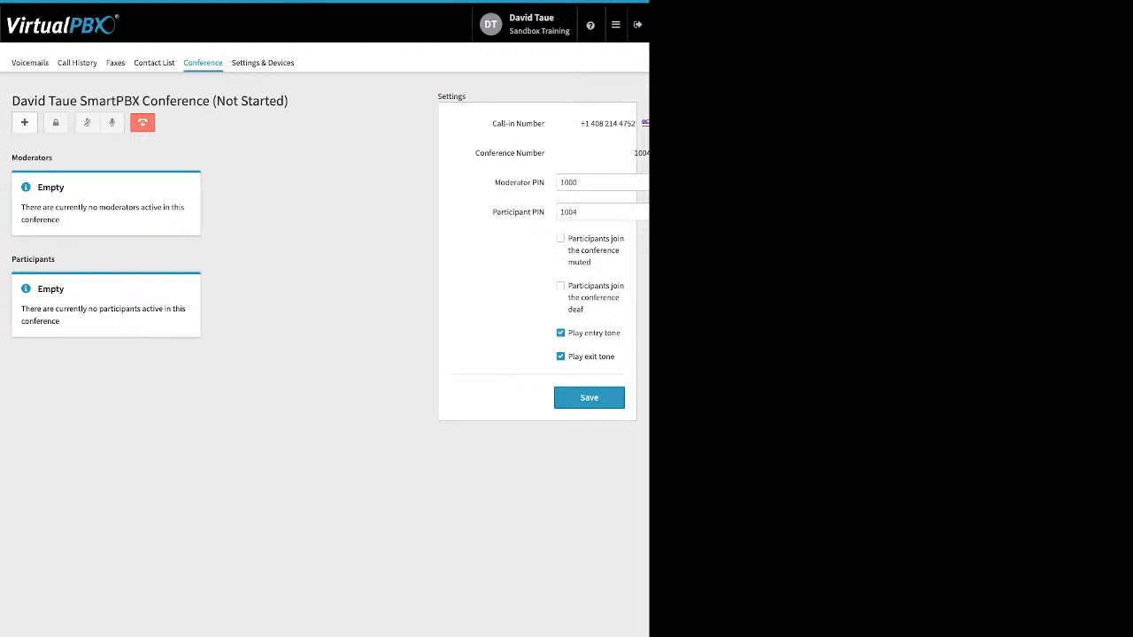
left_click(263, 63)
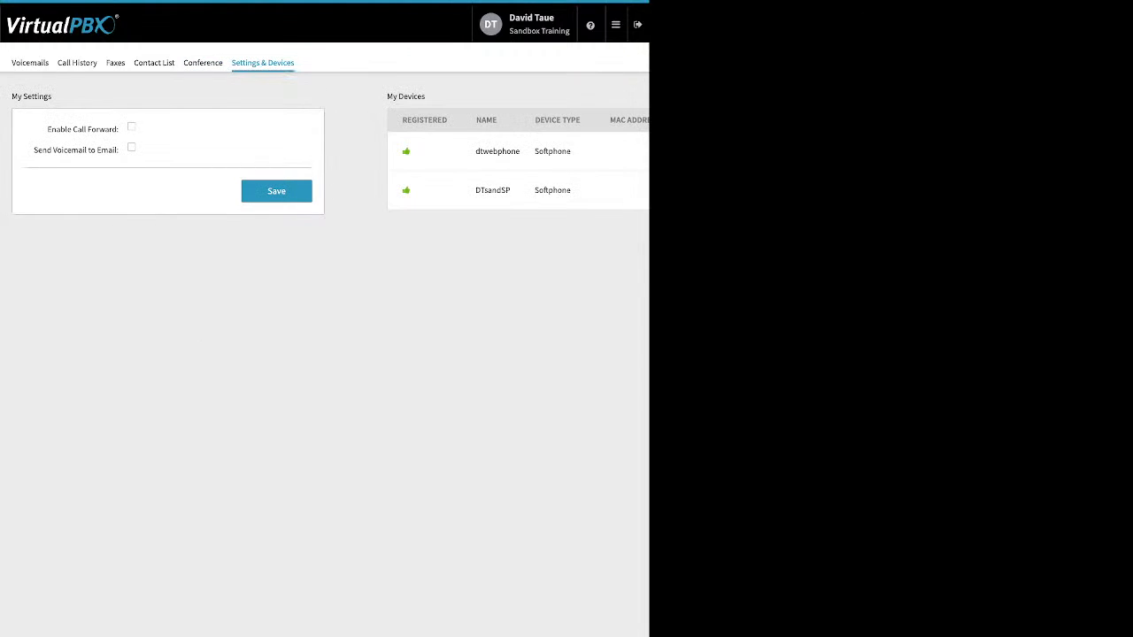
Enable call forwarding on Settings & Devices and save the setting
left_click_drag(46, 129, 119, 130)
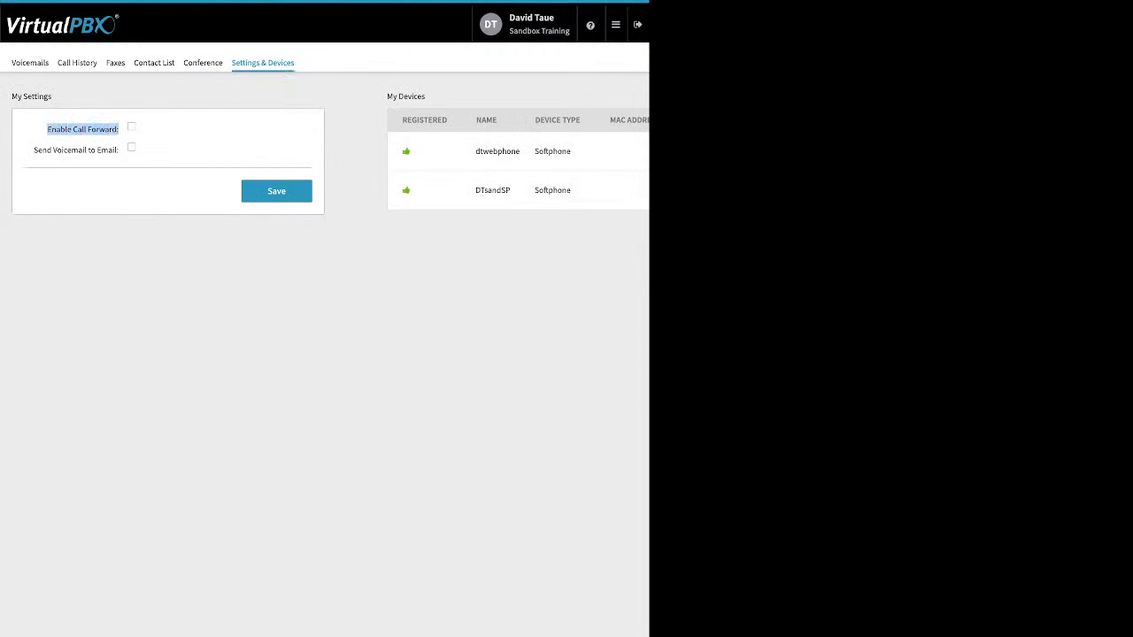
left_click(132, 126)
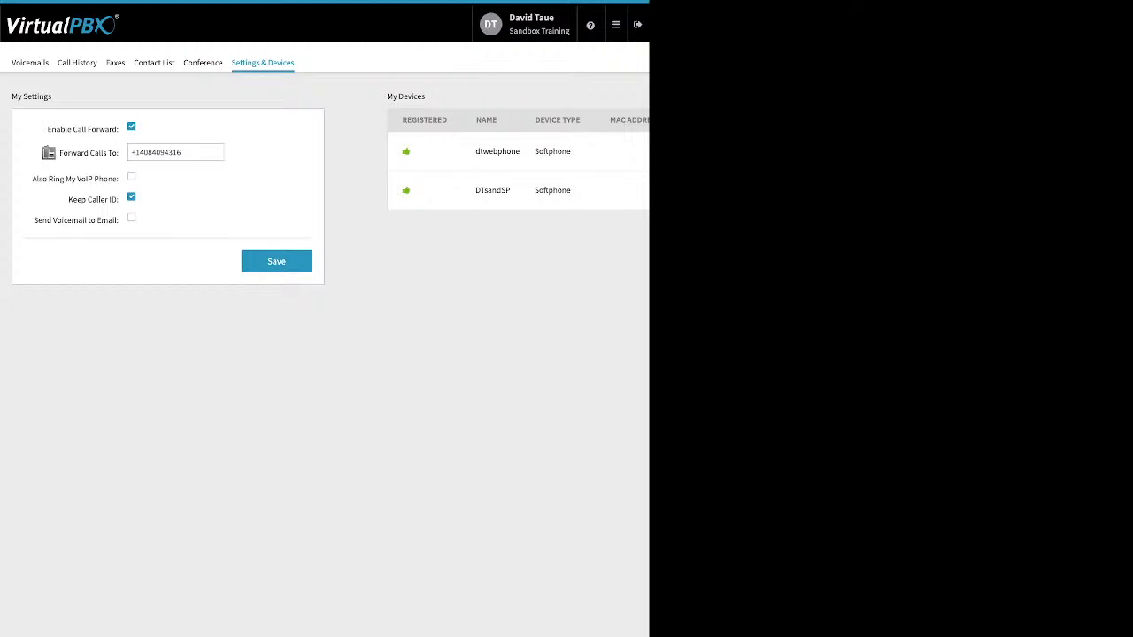
left_click(276, 261)
Turn call forwarding back off, save, and go to the account Dashboard
left_click(132, 126)
left_click(276, 191)
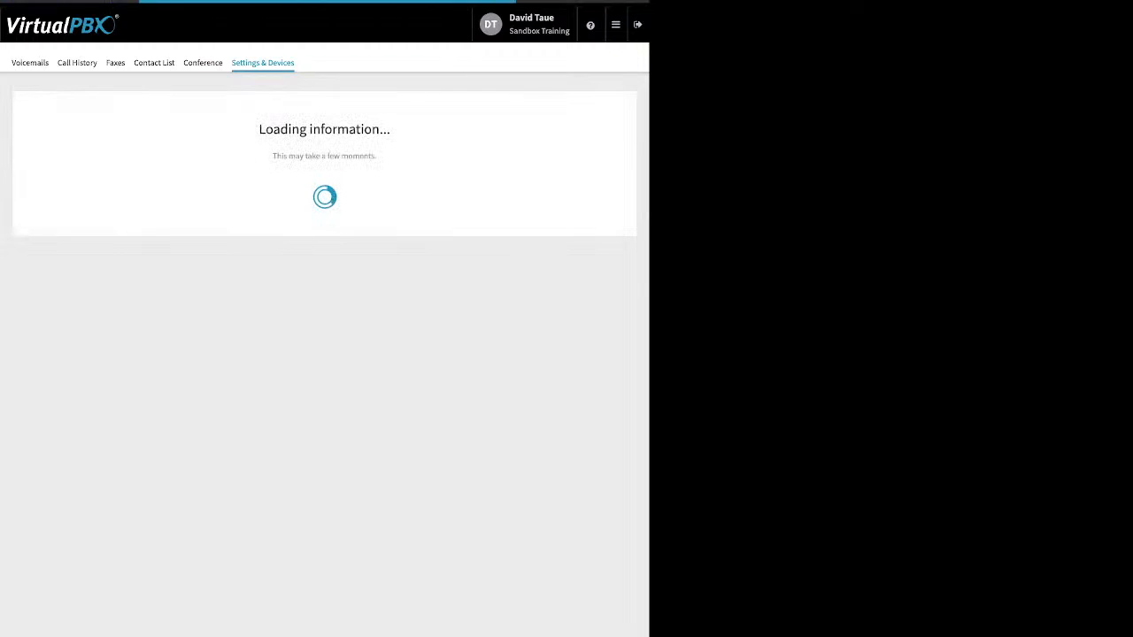
mouse_move(616, 24)
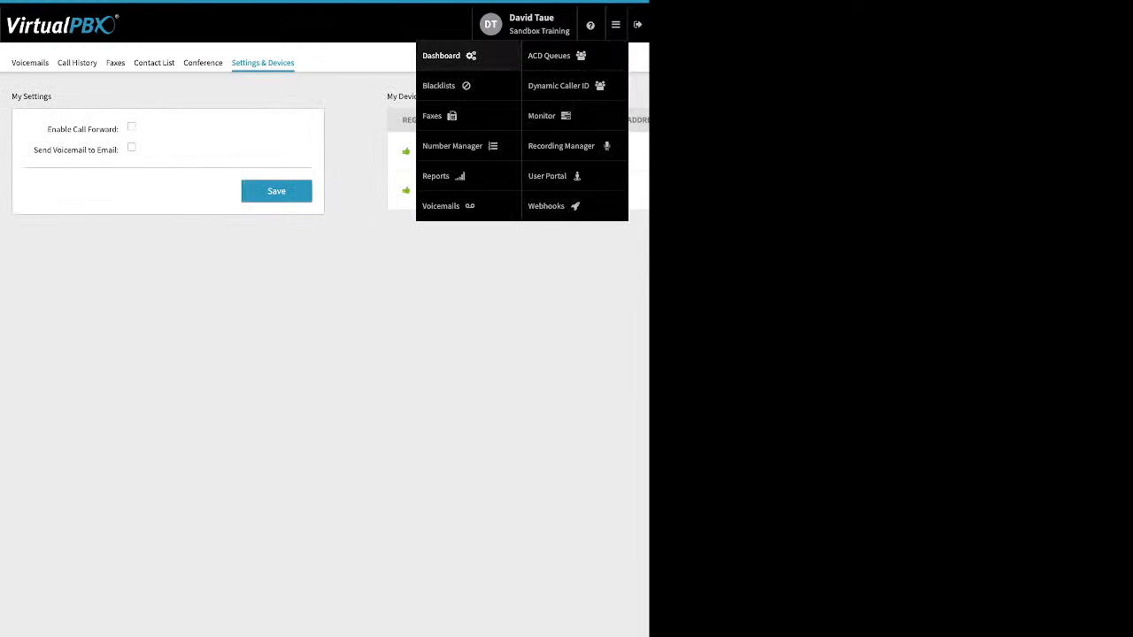
left_click(450, 56)
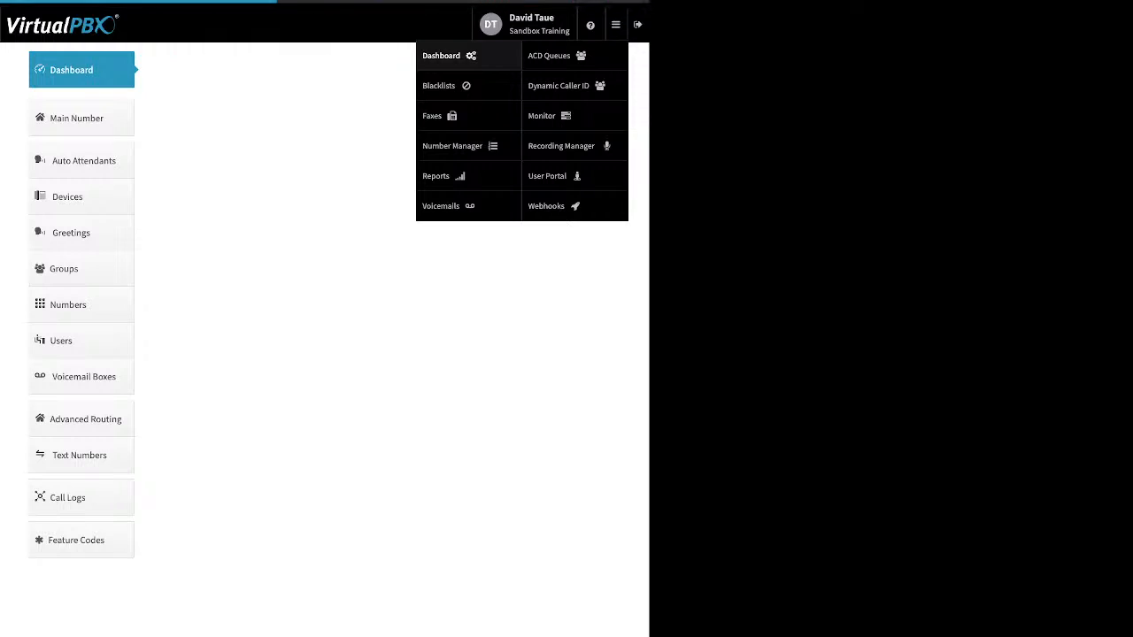